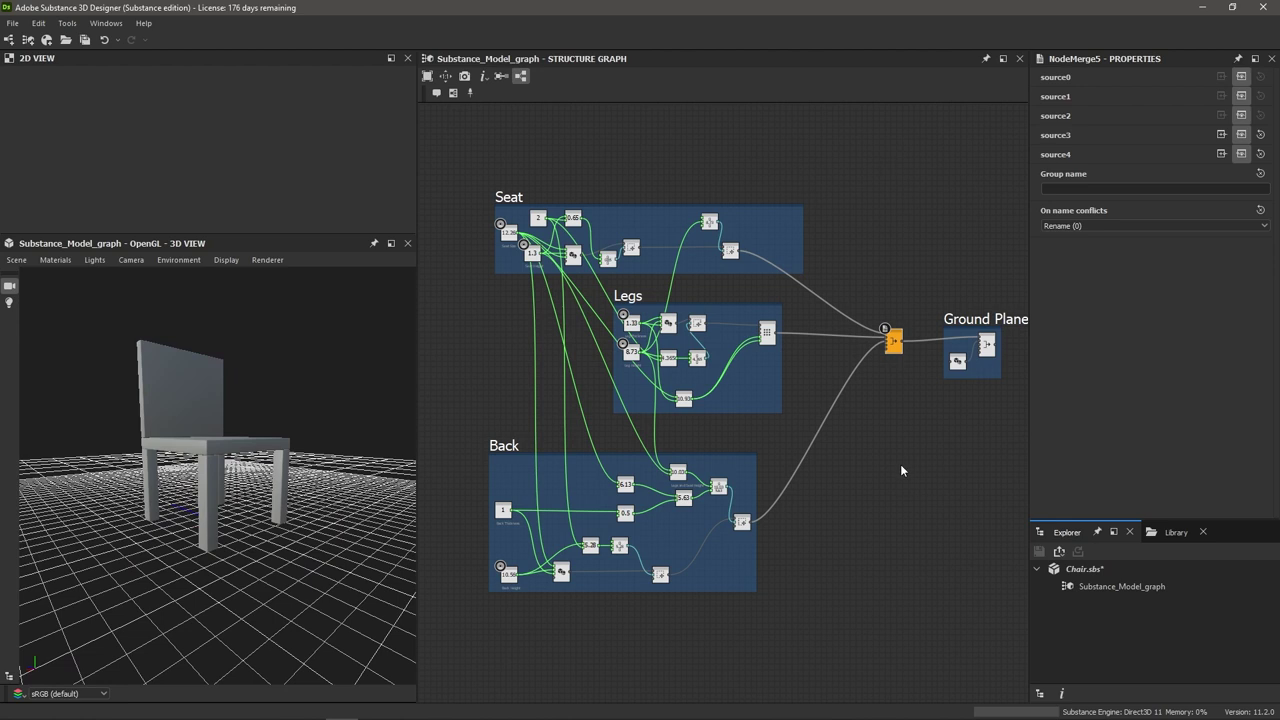
Preview the chair with Seat Size at about 12.26, trying Seat Height and undoing it
click(911, 482)
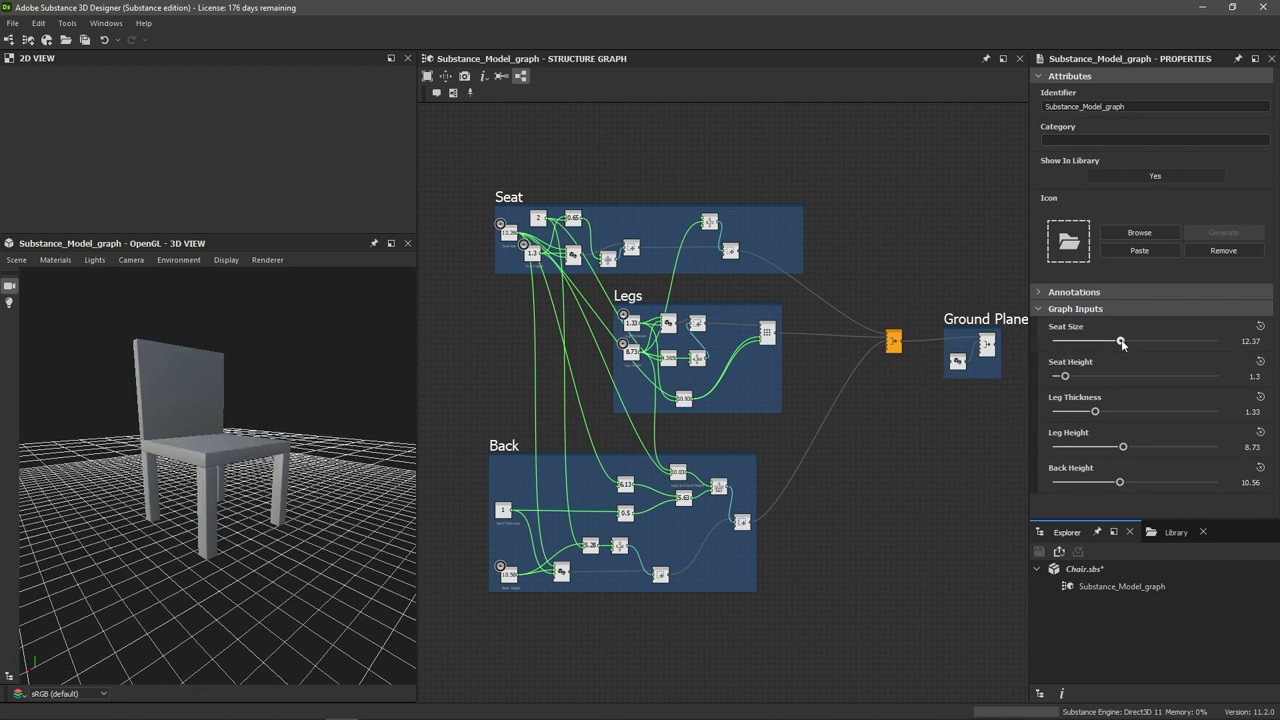
mouse_move(1122, 343)
mouse_down()
mouse_move(1185, 342)
mouse_move(1138, 343)
mouse_up()
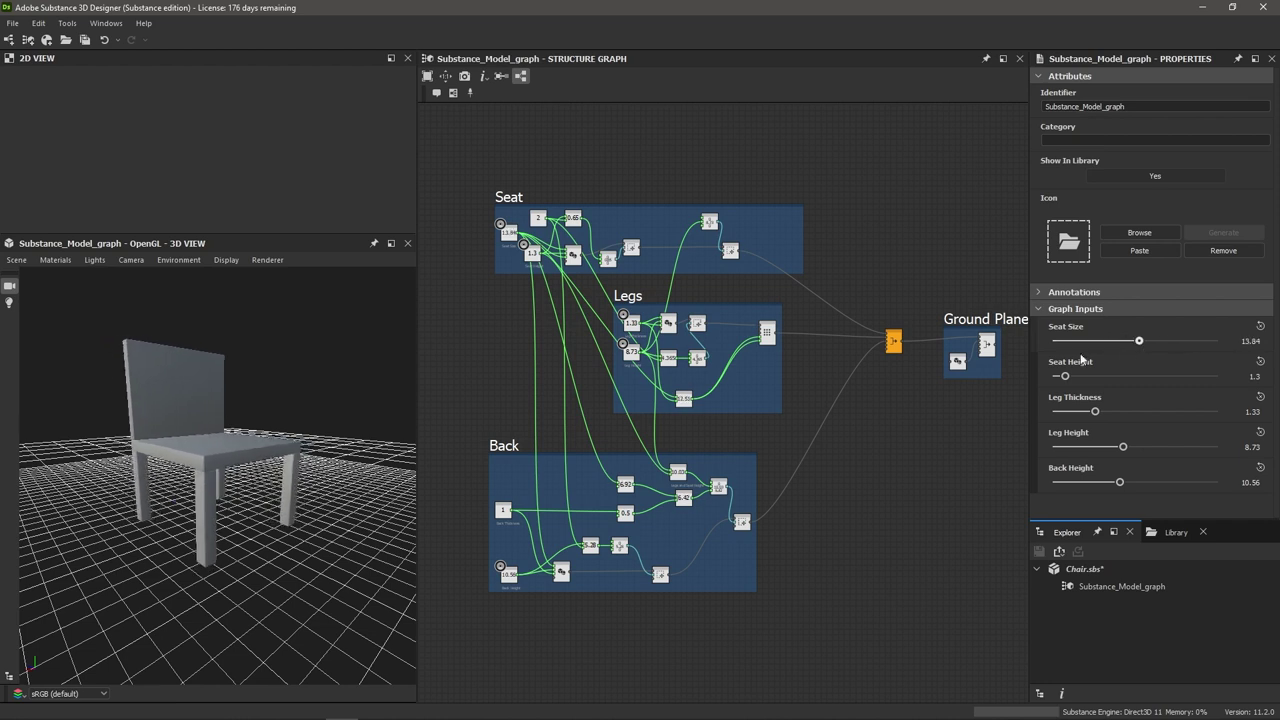
drag(395, 470, 245, 470)
click(1119, 341)
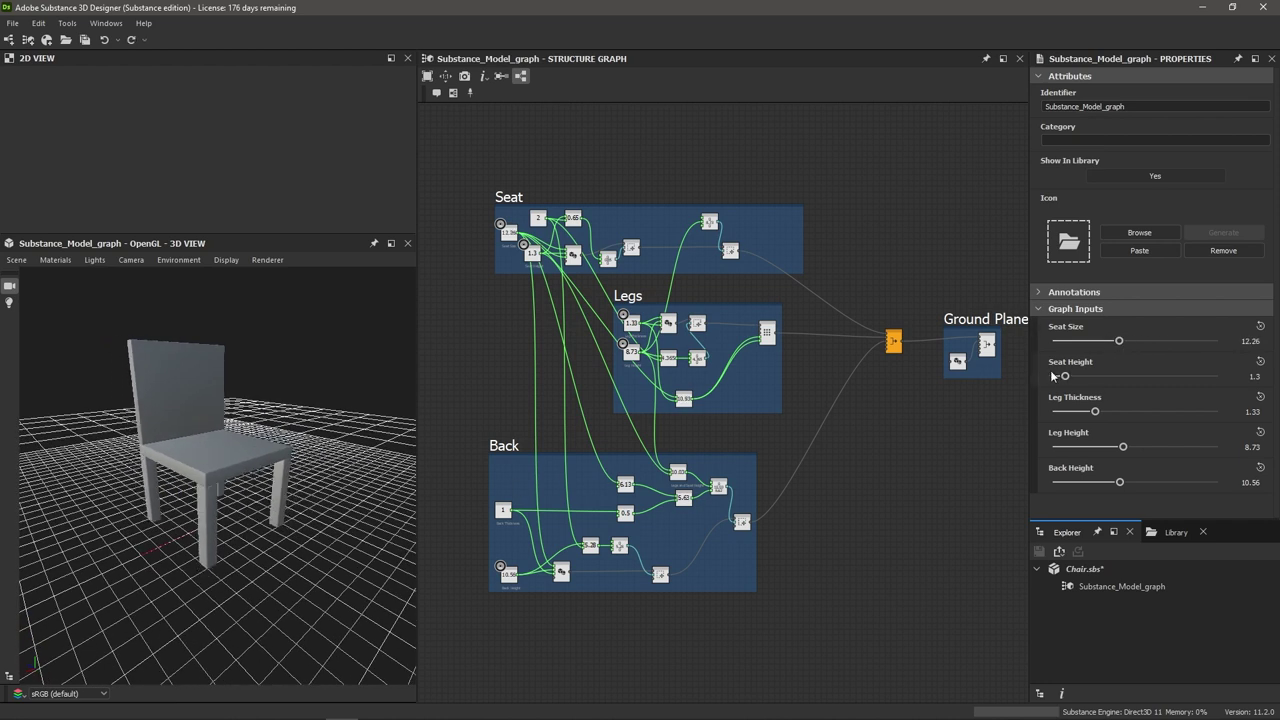
drag(1066, 377, 1076, 487)
key(ctrl+z)
key(ctrl+z)
key(ctrl+z)
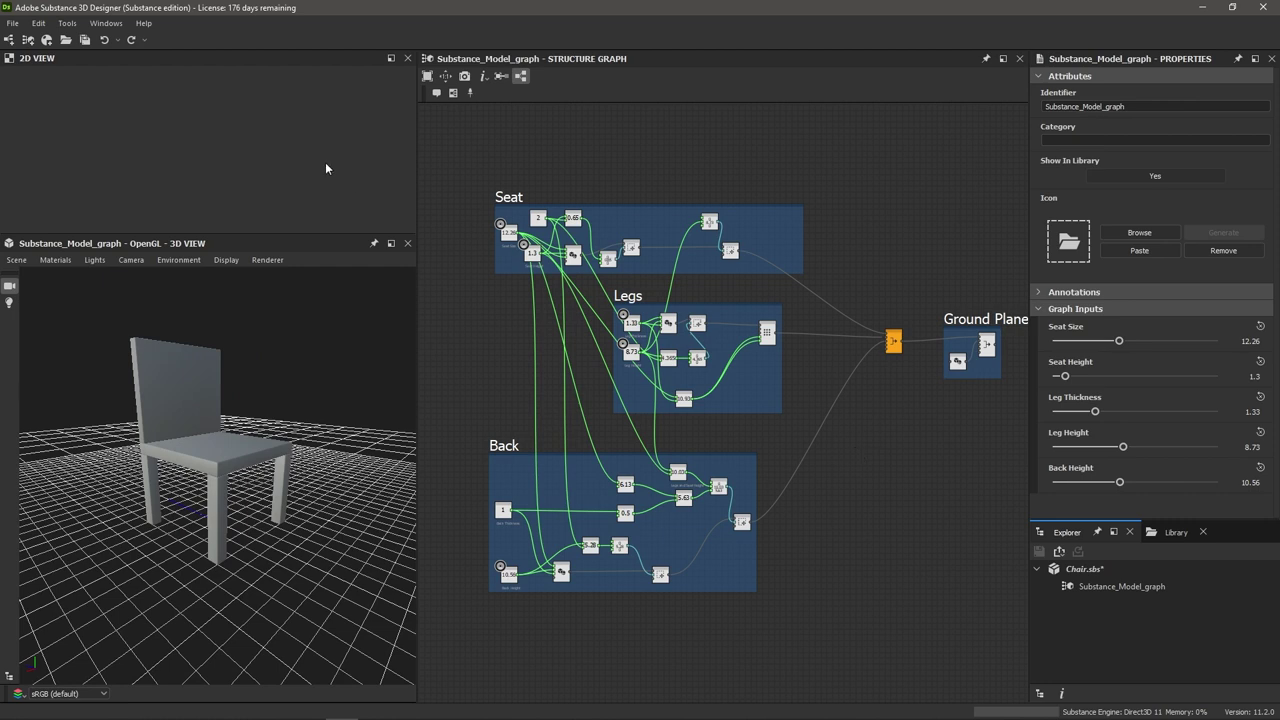
Create a new package containing an empty Substance model graph
click(11, 25)
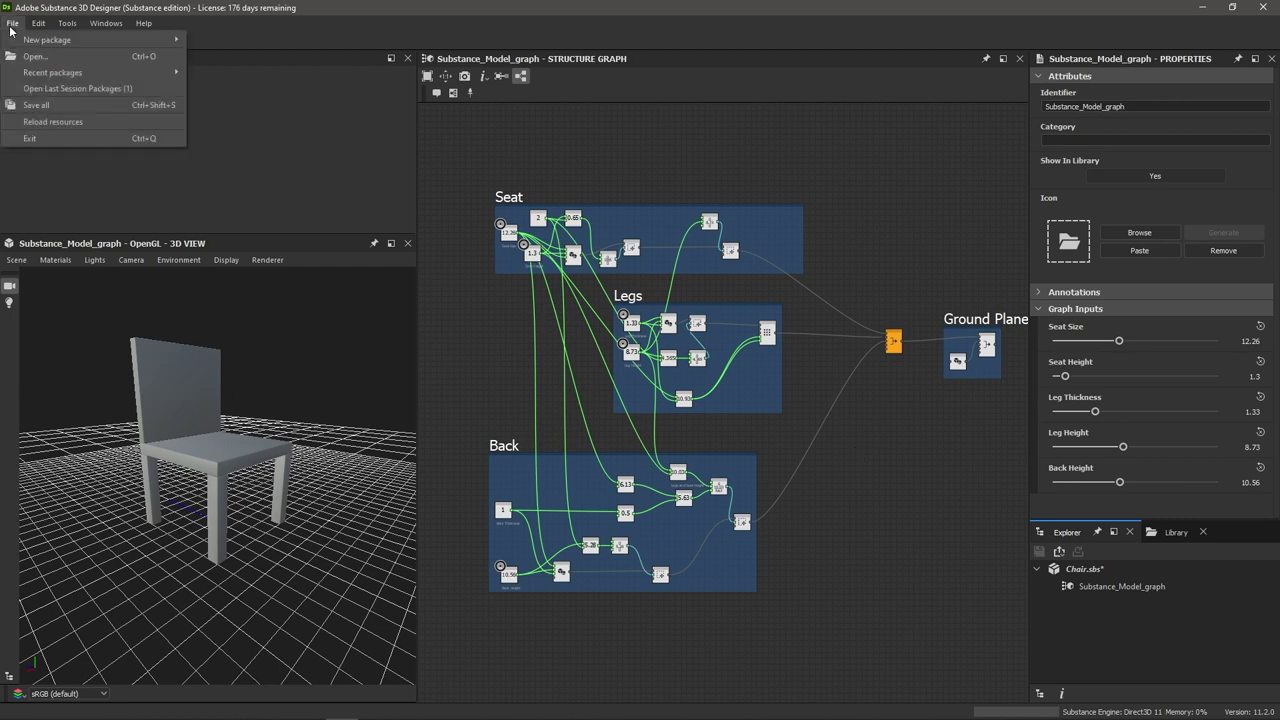
mouse_move(16, 41)
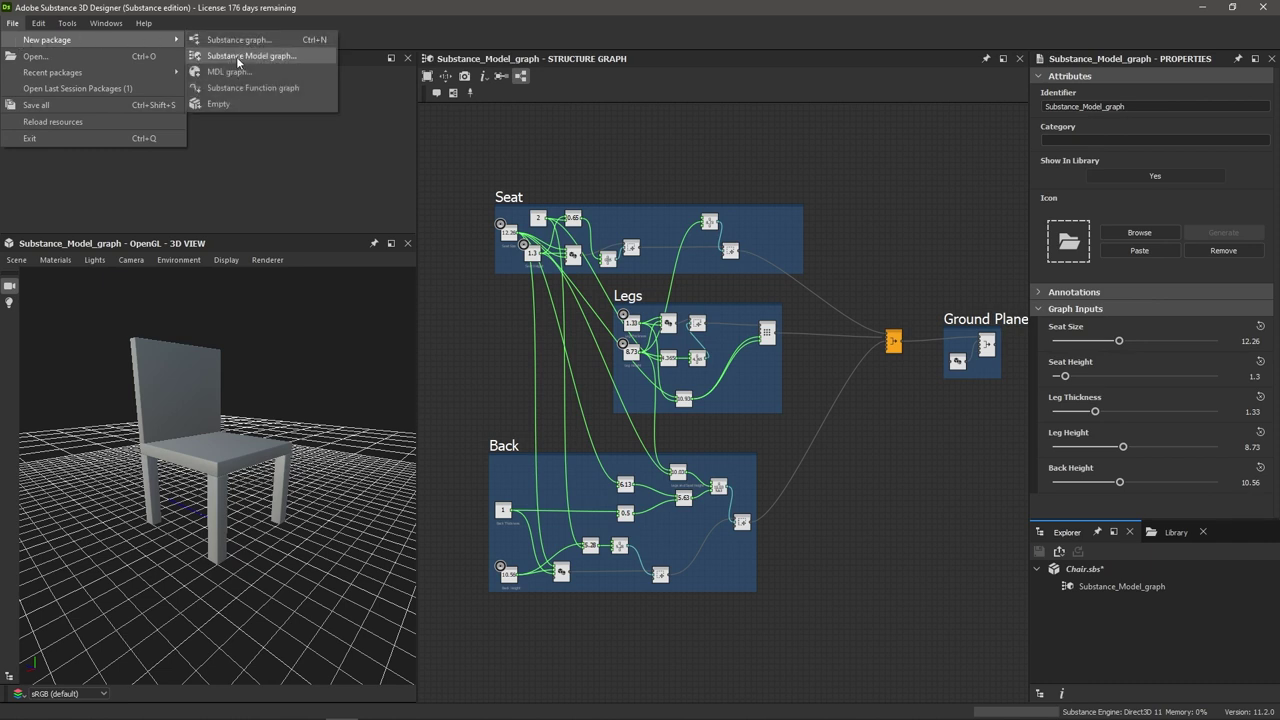
click(442, 15)
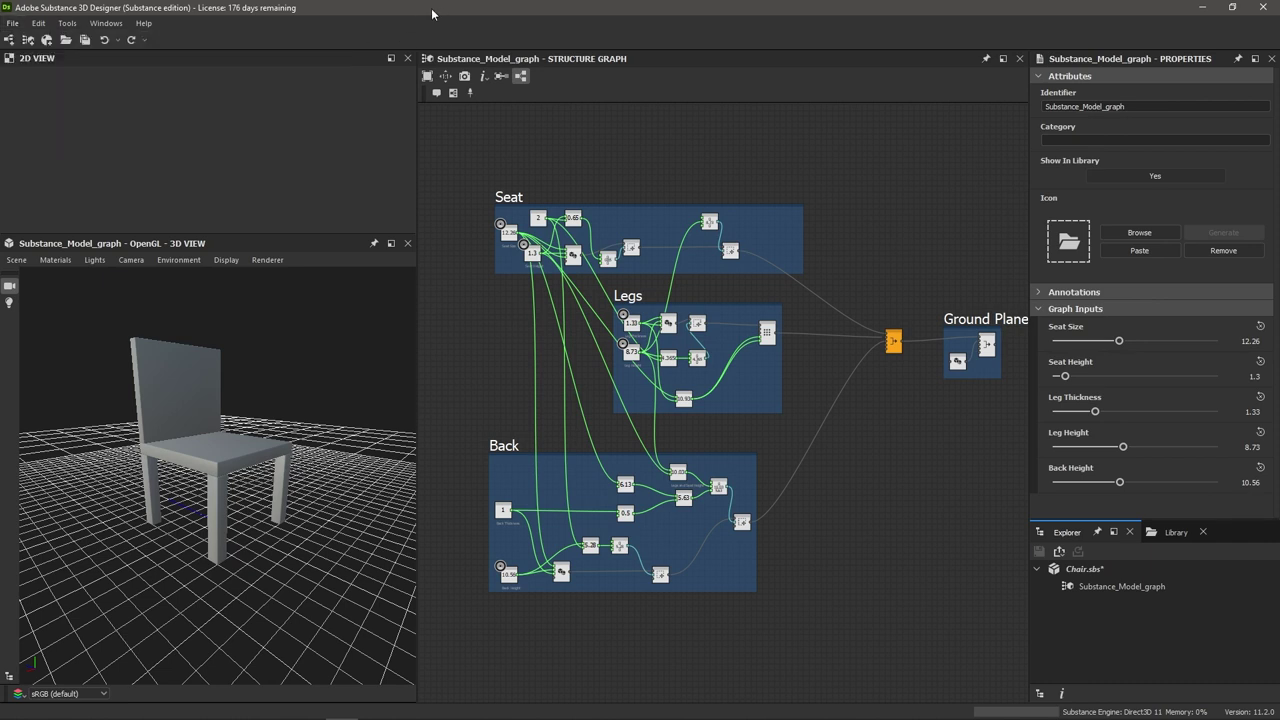
click(28, 40)
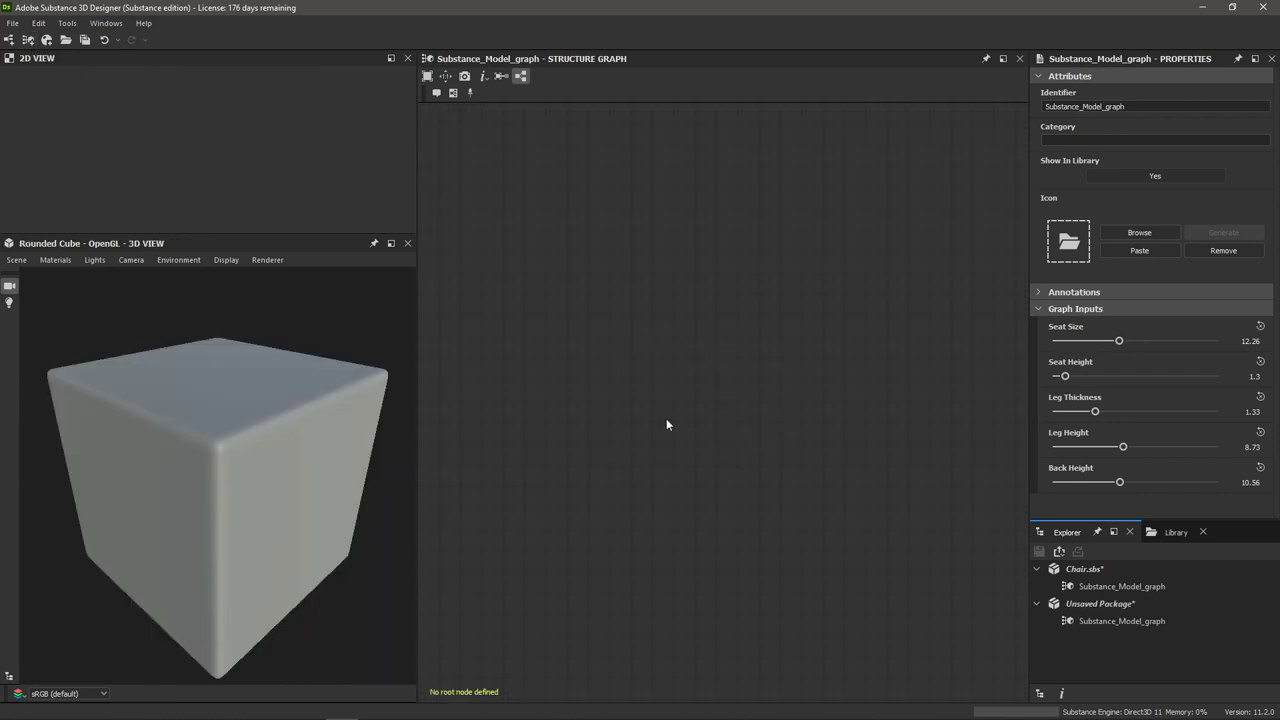
Rename the new graph in the Explorer to Chair_Tutorial
click(1100, 621)
right_click(1100, 622)
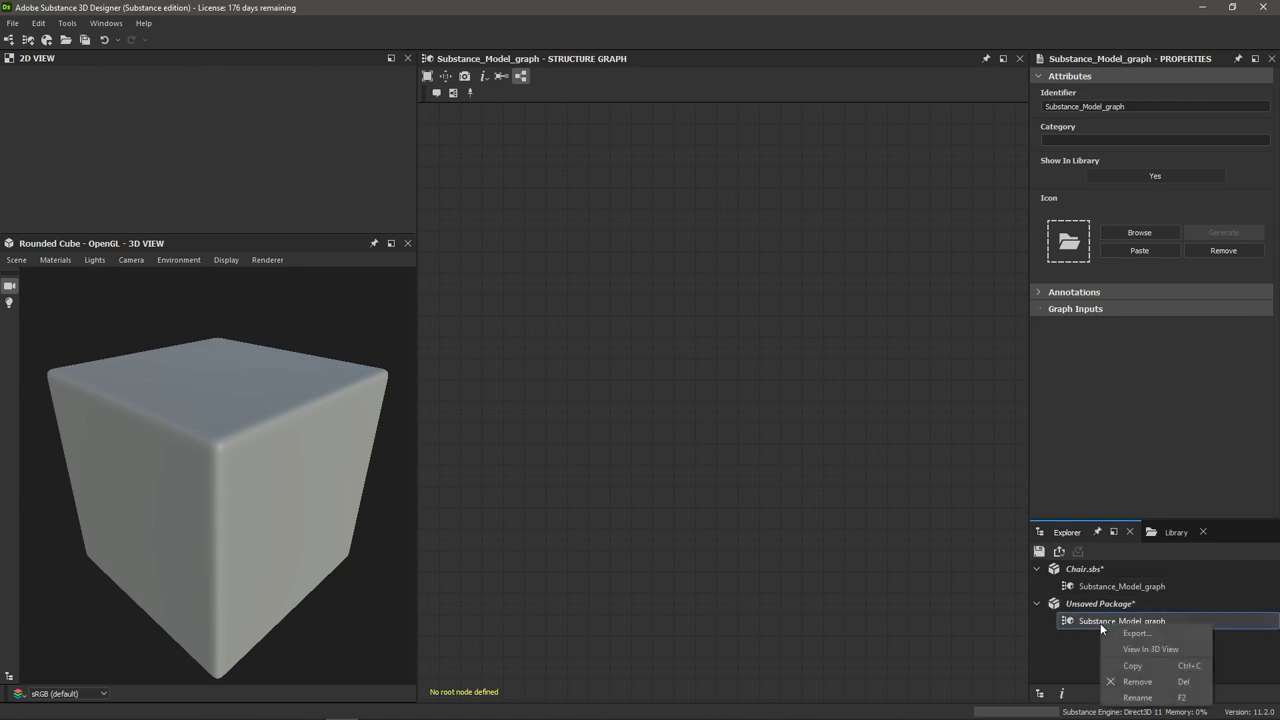
click(1132, 698)
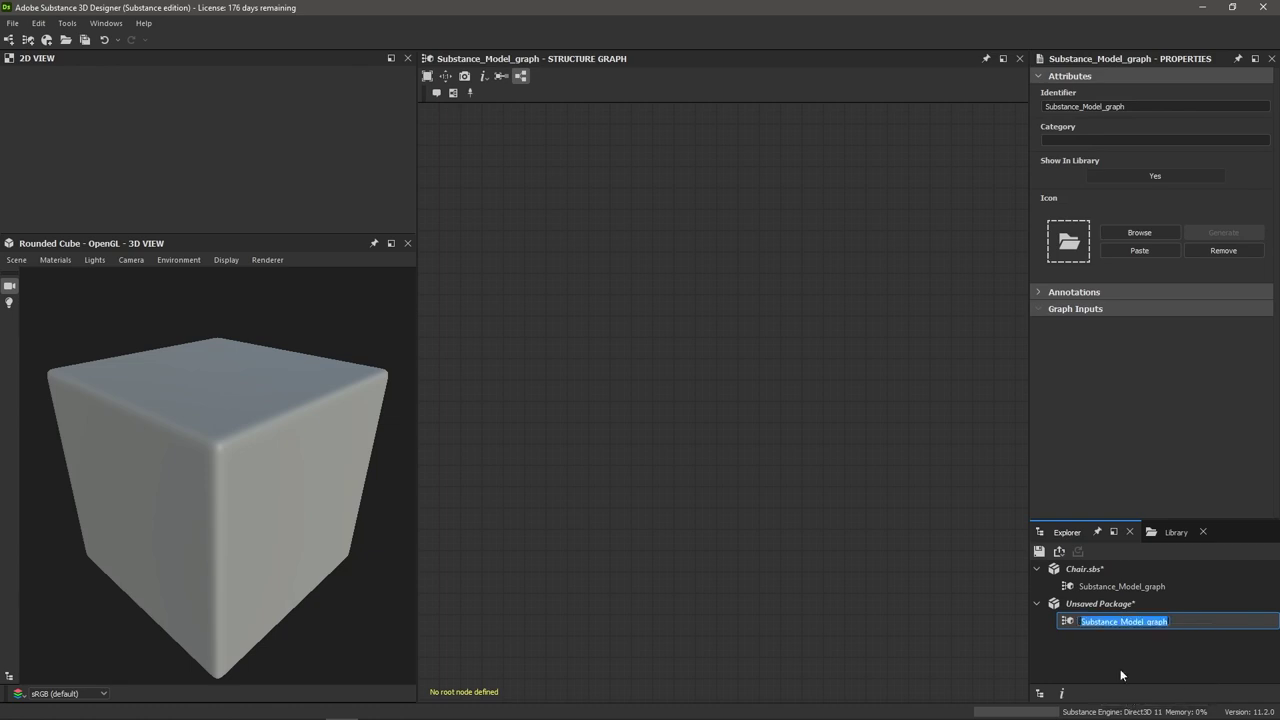
text(Chair)
key(ctrl+z)
text(1)
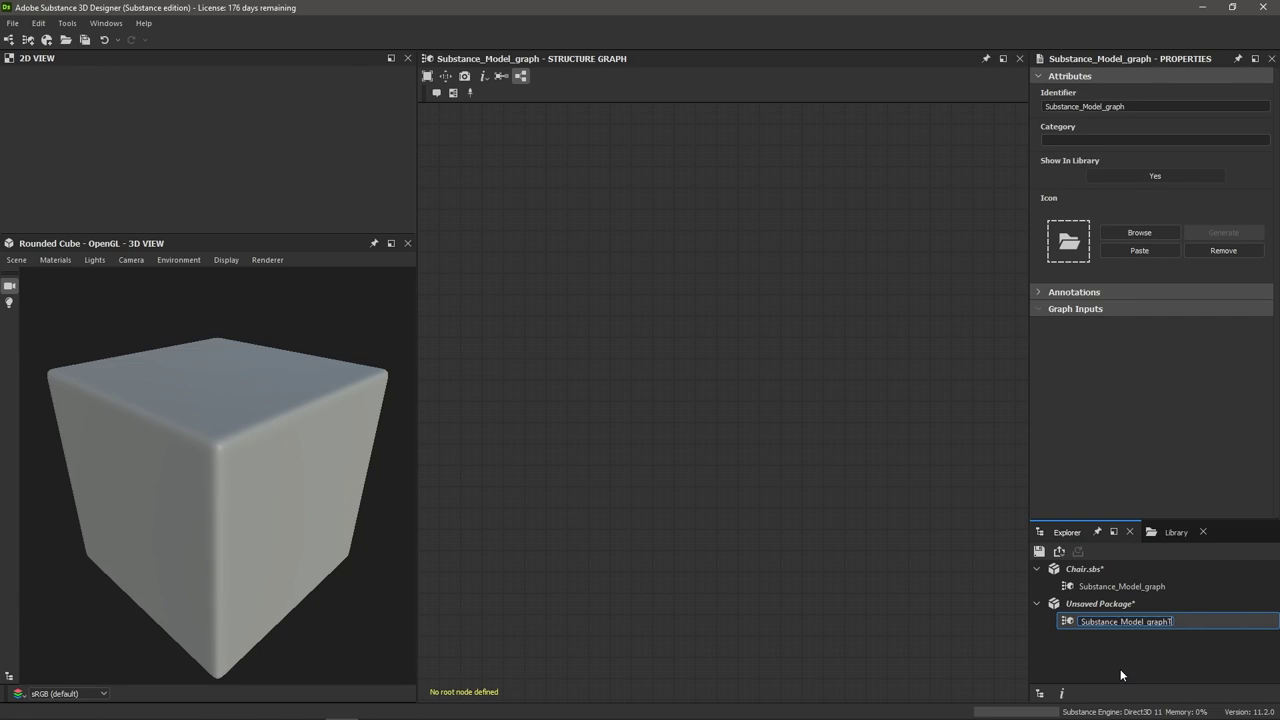
key(ctrl+a)
text(Chair_Tutorial)
key(Return)
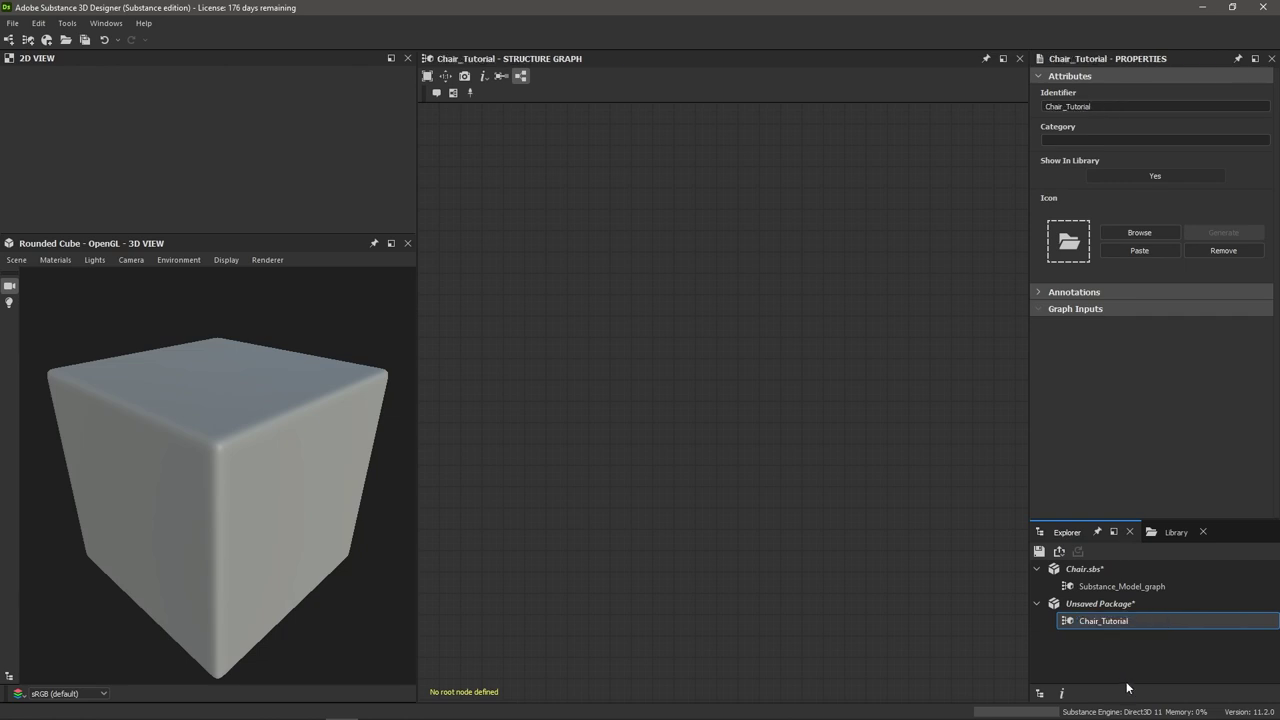
Save the package as Chair_Tutorial.sbs and show a grid floor in the 3D view
key(ctrl+s)
click(227, 261)
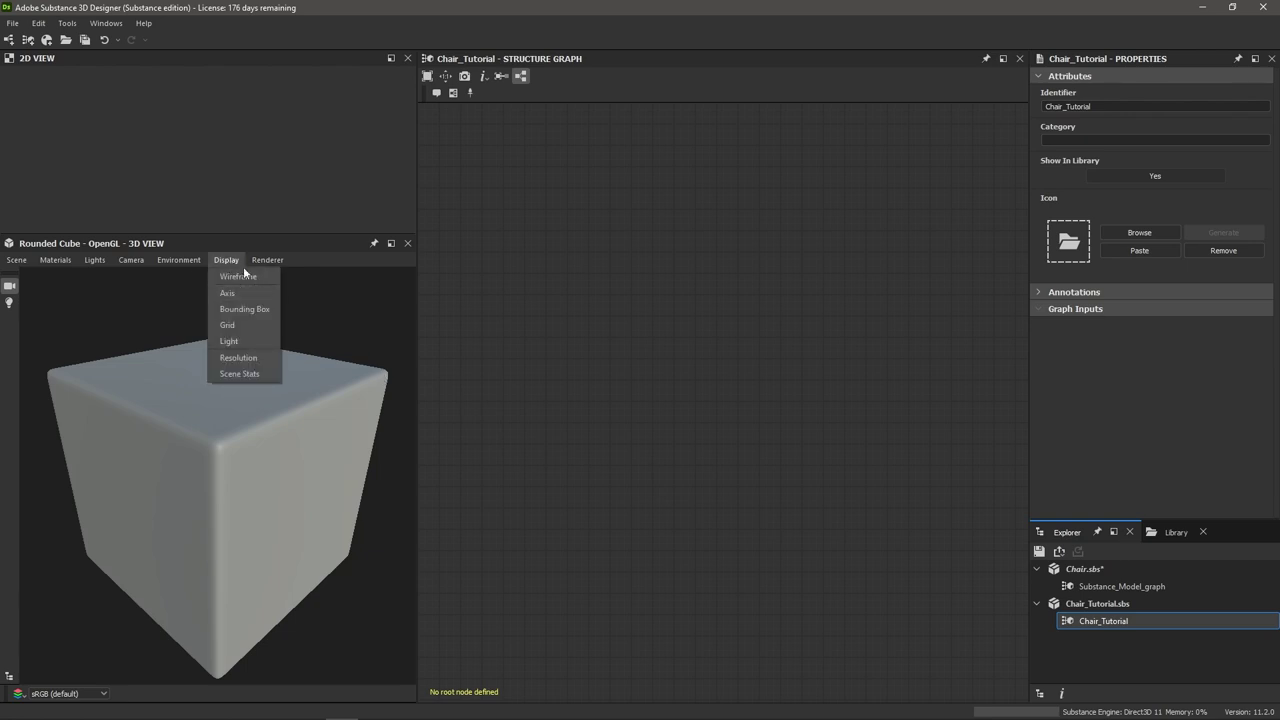
click(247, 326)
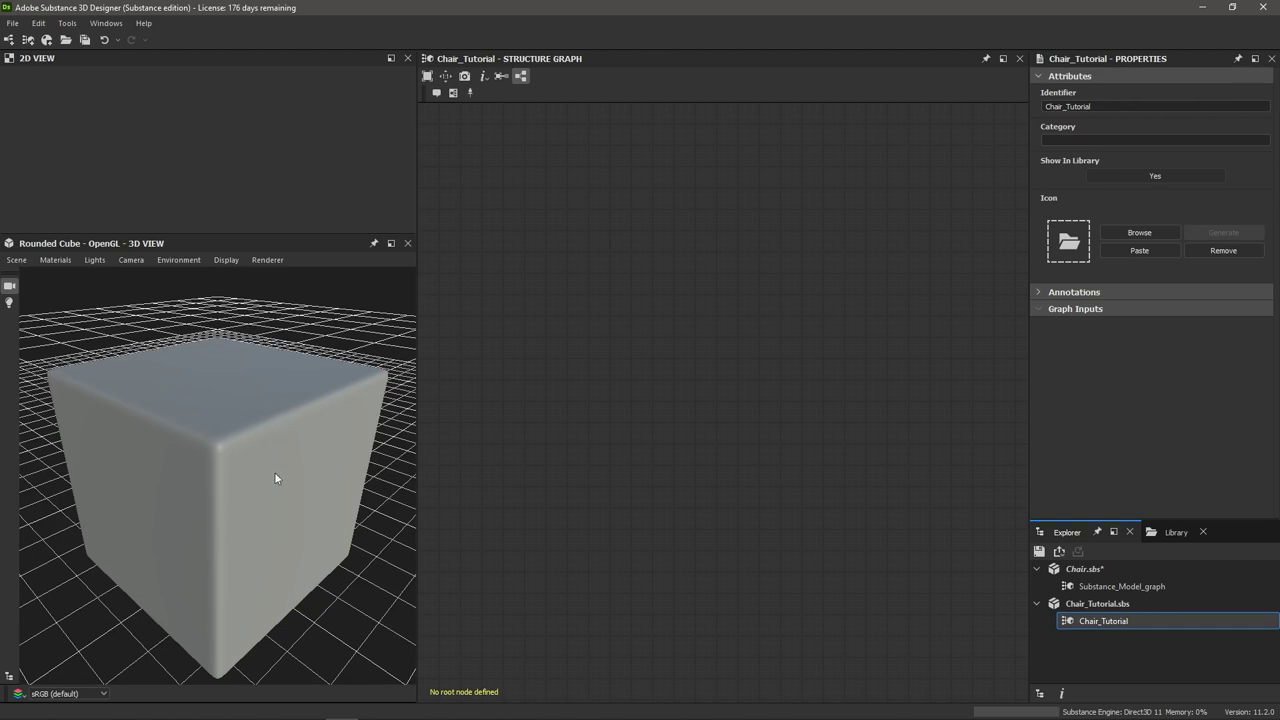
drag(276, 478, 242, 373)
Turn on axis lines in the 3D view and orbit to a front view of the cube
click(225, 260)
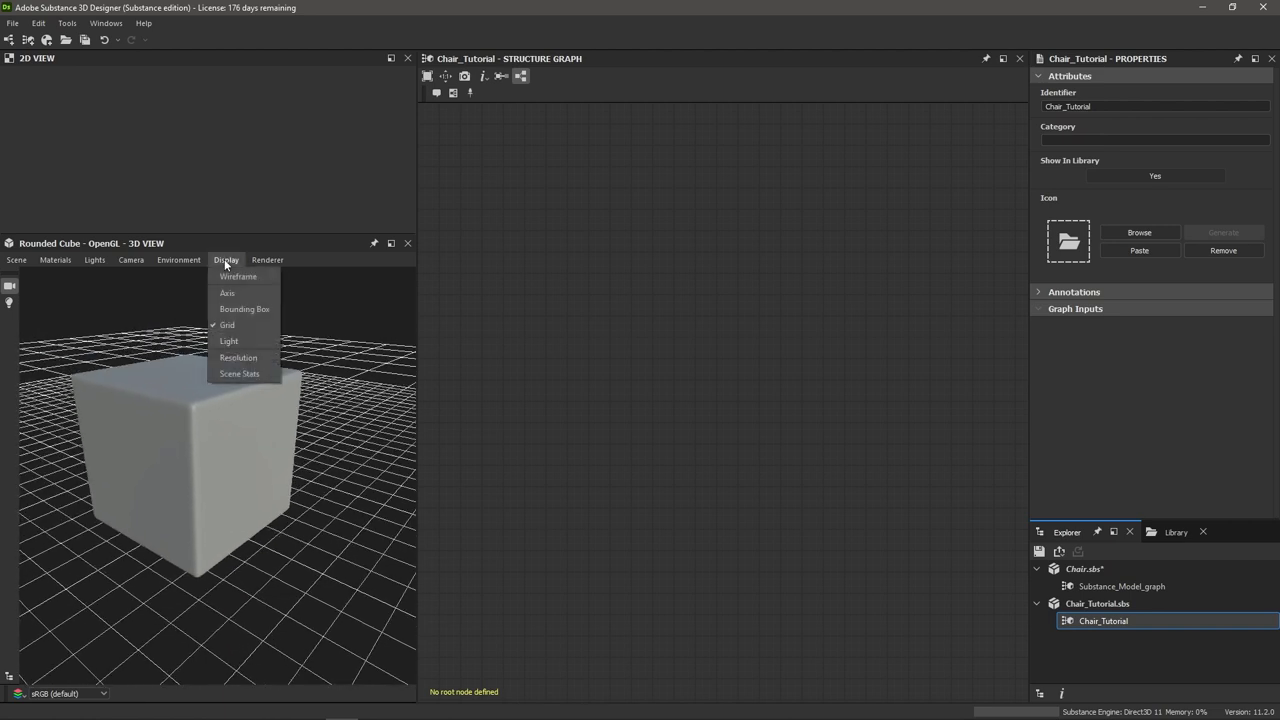
click(230, 296)
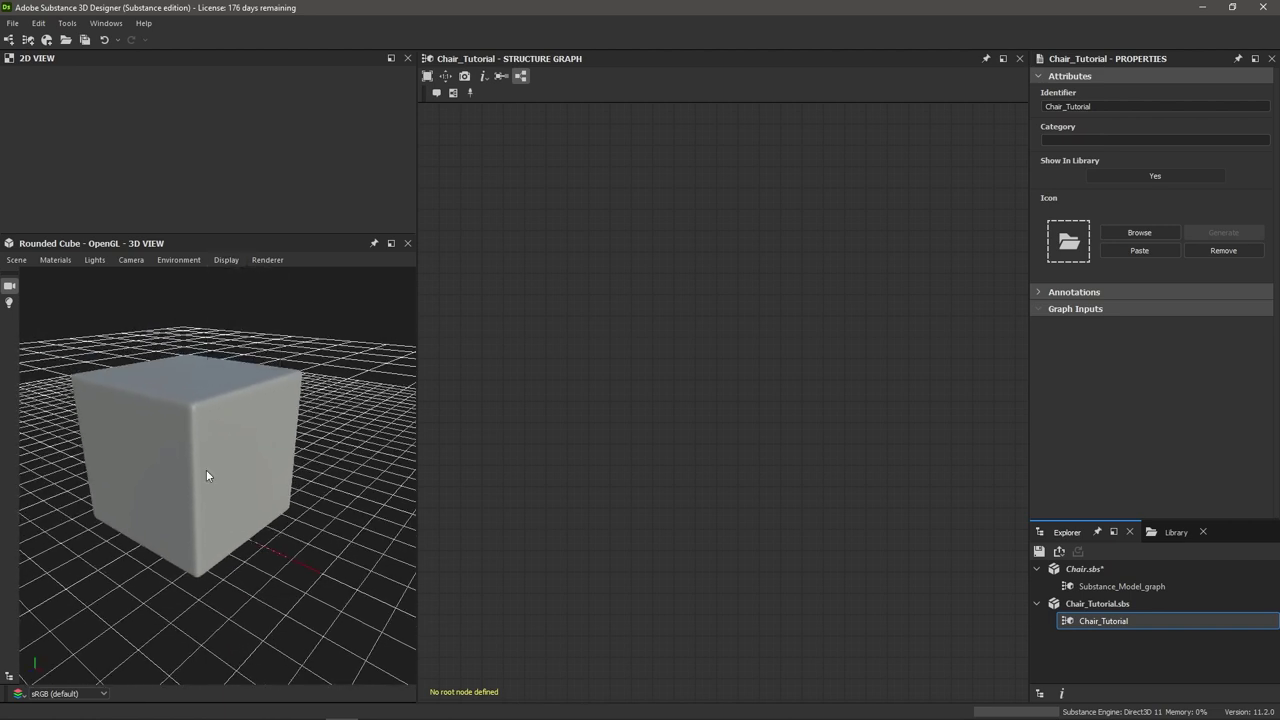
drag(206, 470, 209, 443)
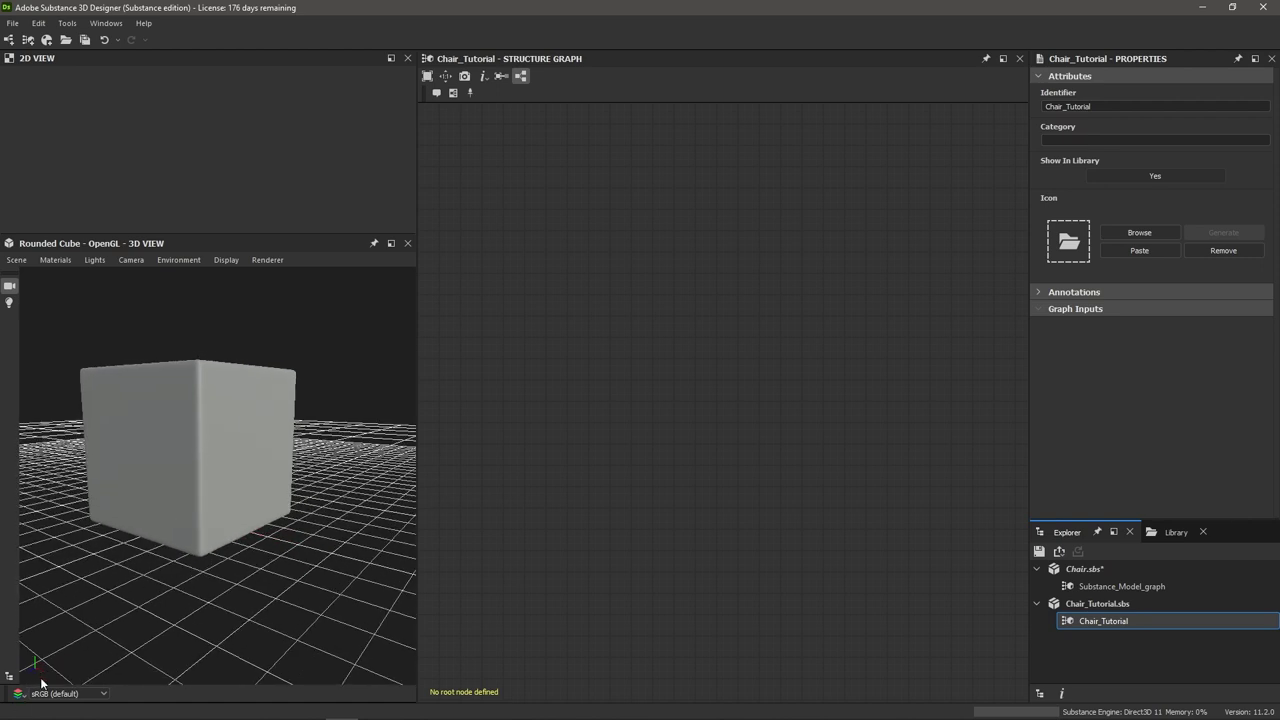
drag(212, 495, 232, 382)
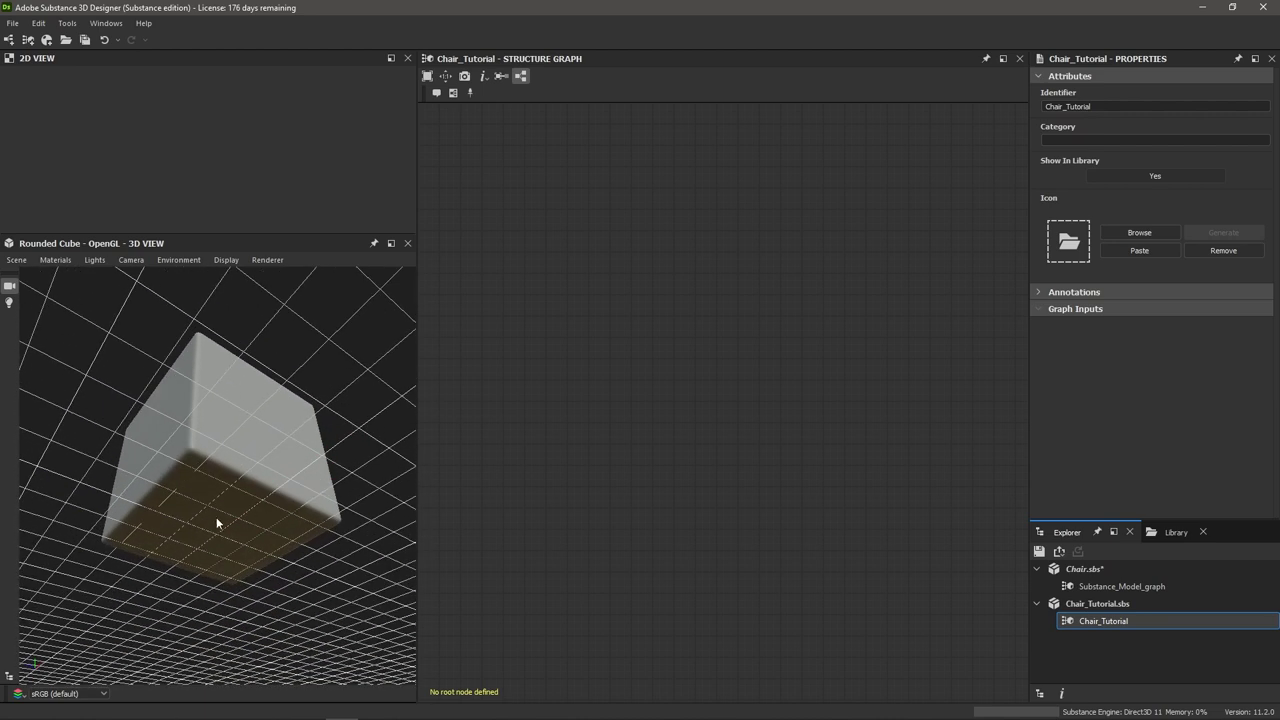
mouse_move(217, 522)
mouse_down()
mouse_move(240, 537)
mouse_move(237, 566)
mouse_move(196, 505)
mouse_move(197, 529)
mouse_up()
drag(269, 482, 247, 479)
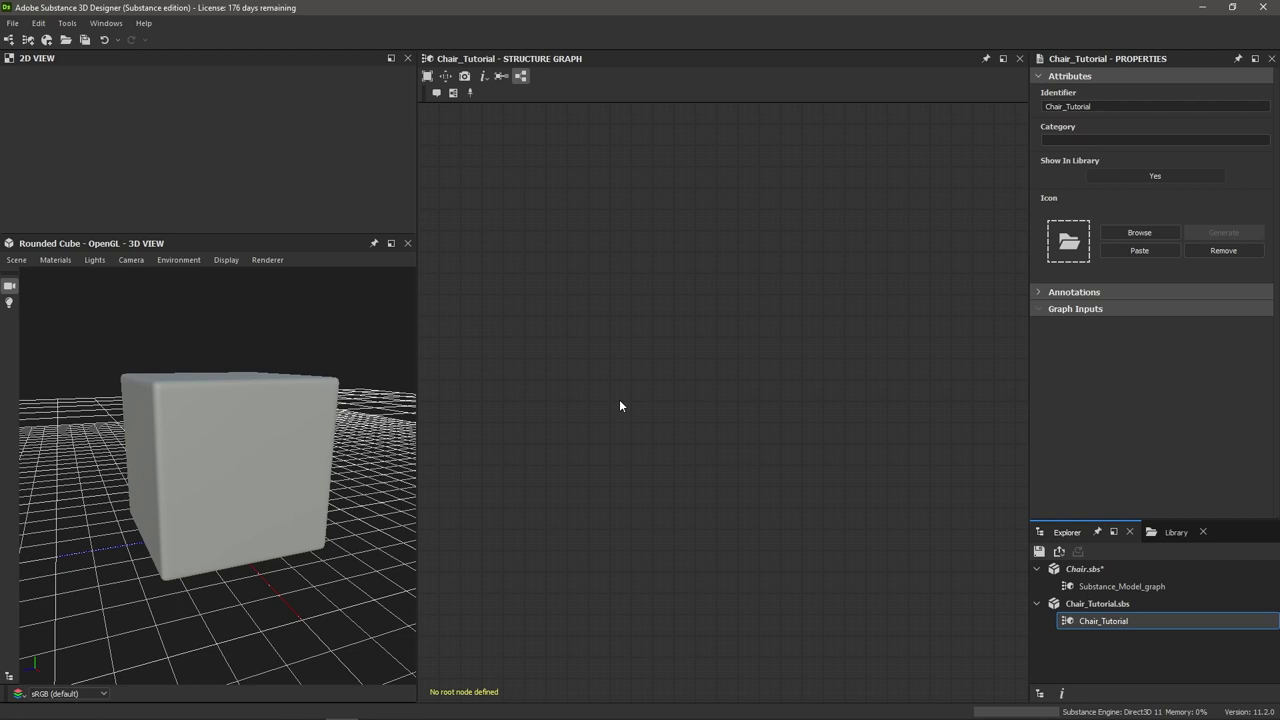
Add a Primitive 3D node via the 'pri' search and preview it in the 3D view
key(space)
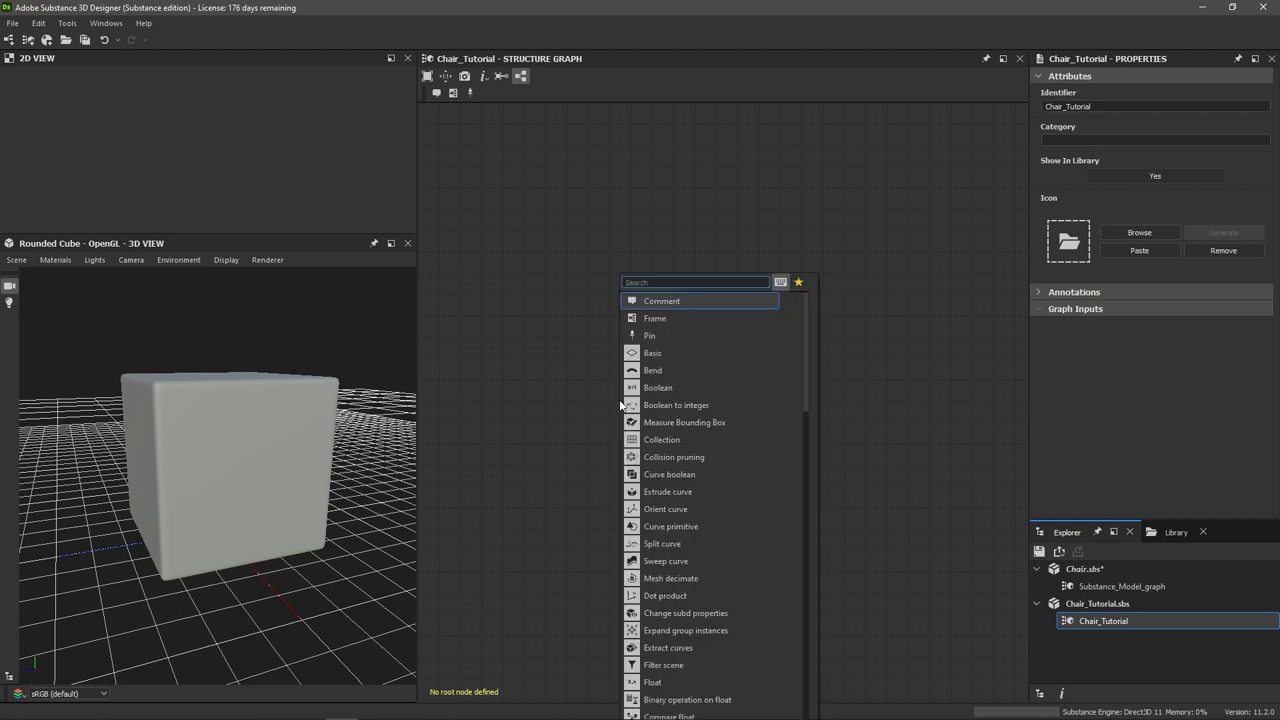
text(pri)
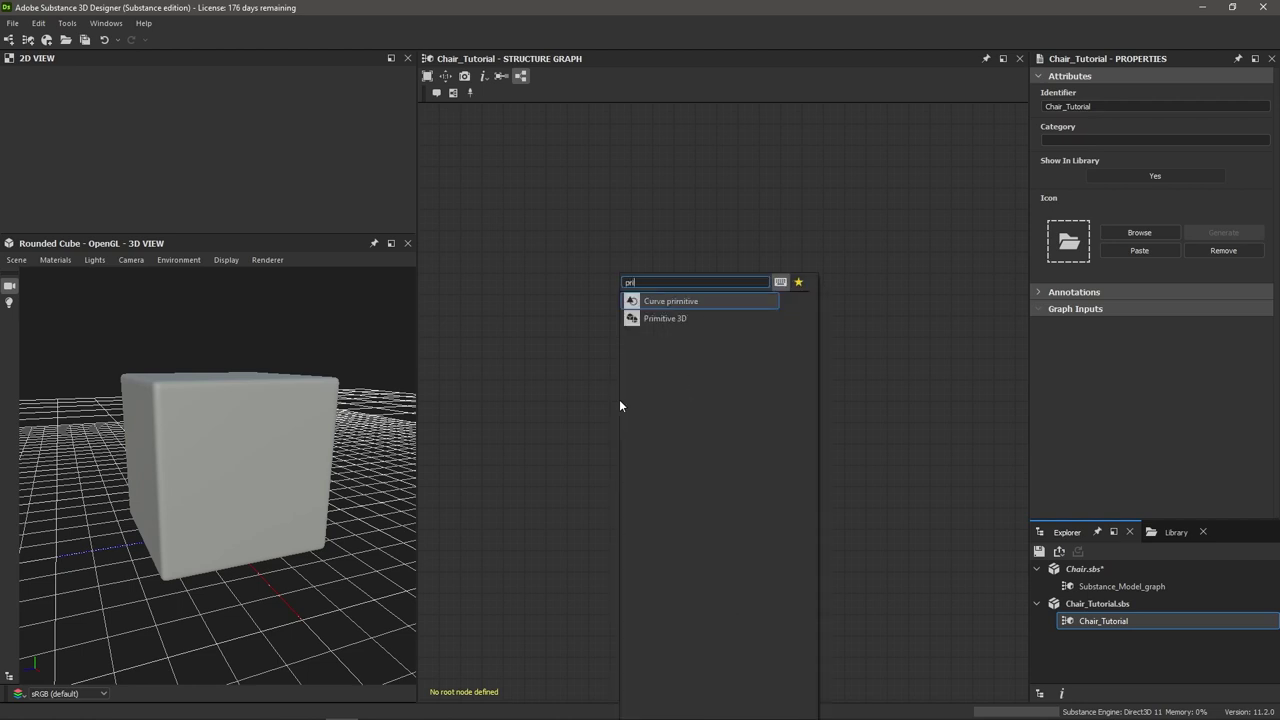
key(Down)
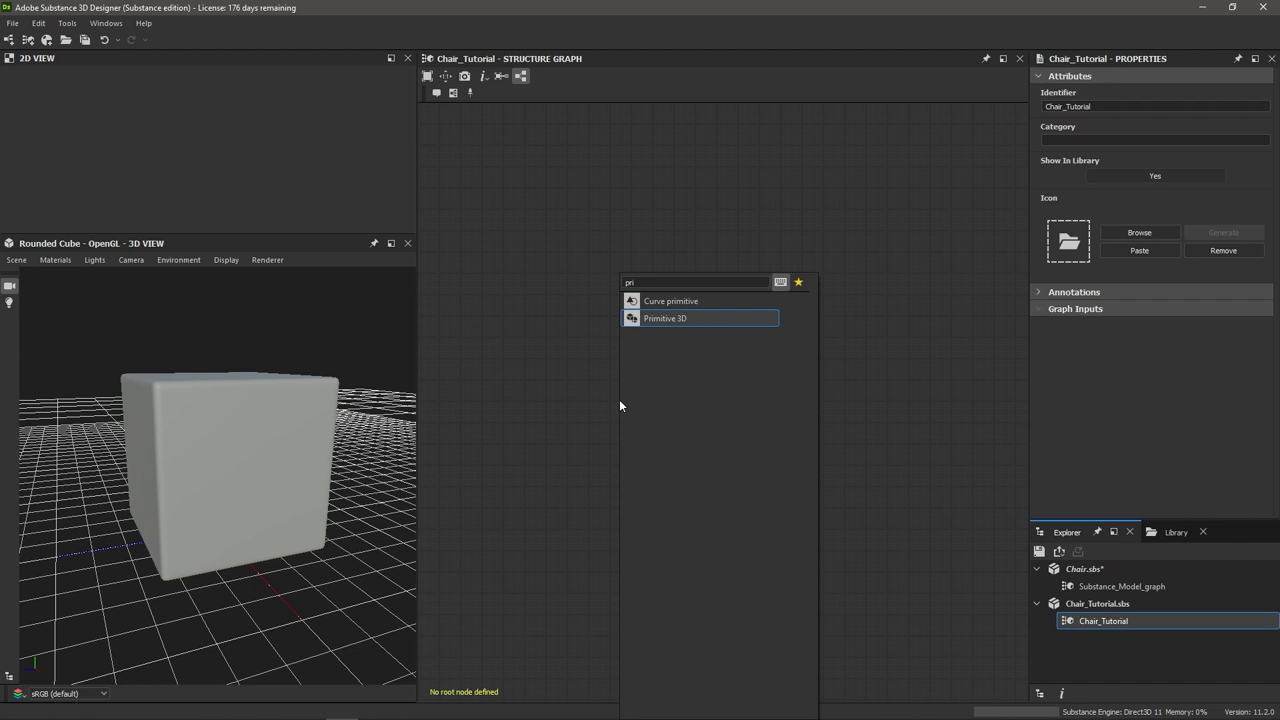
key(Return)
scroll(625, 395, up, 4)
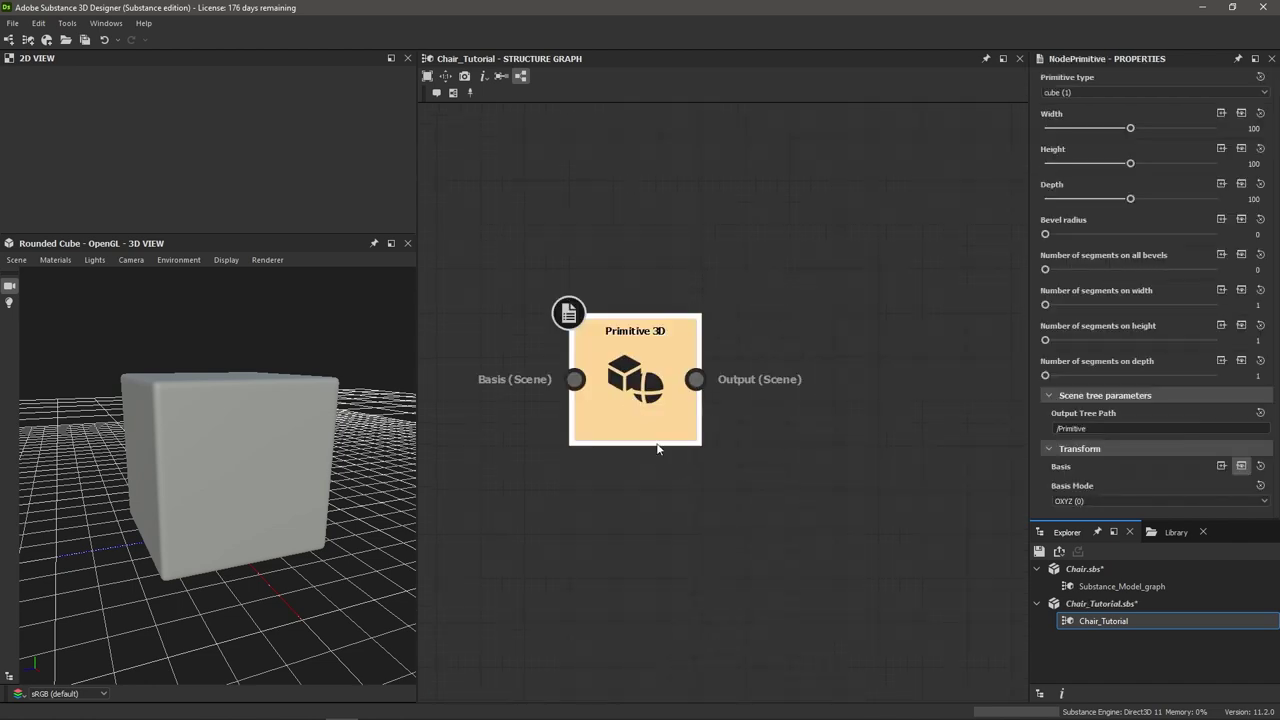
double_click(643, 358)
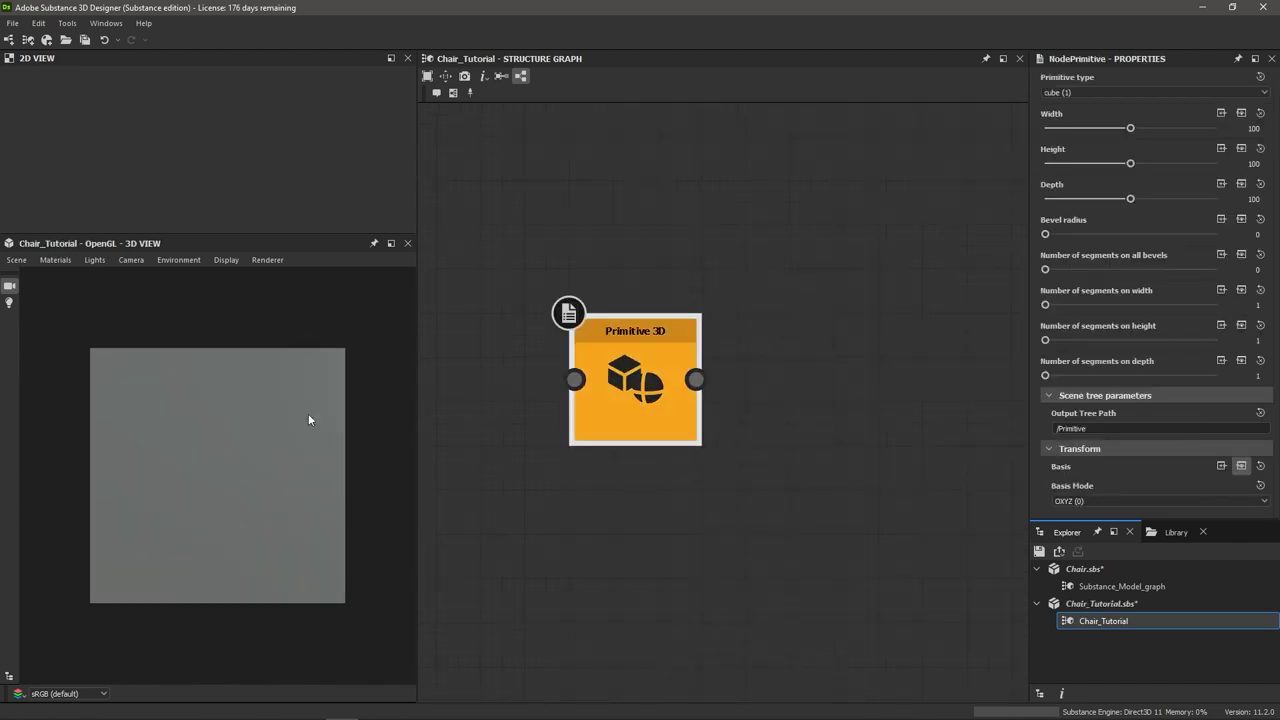
drag(200, 396, 251, 484)
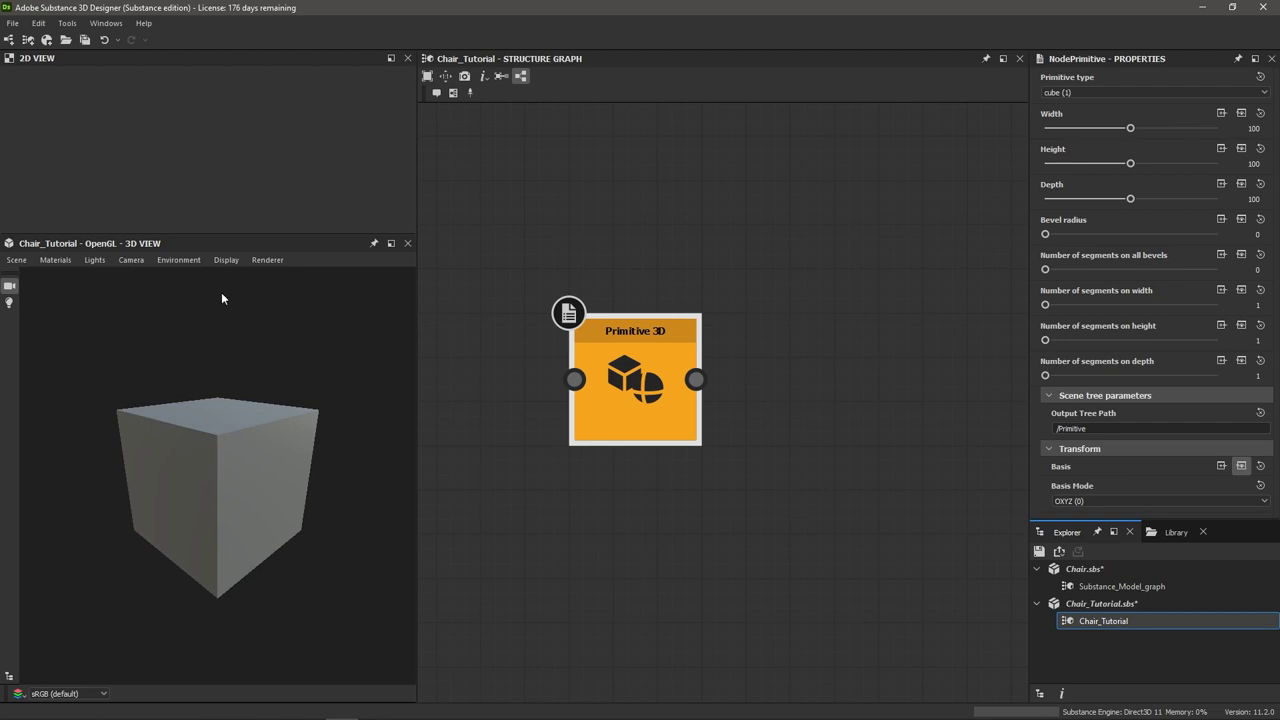
Show the grid floor and axis lines in the 3D view
click(227, 260)
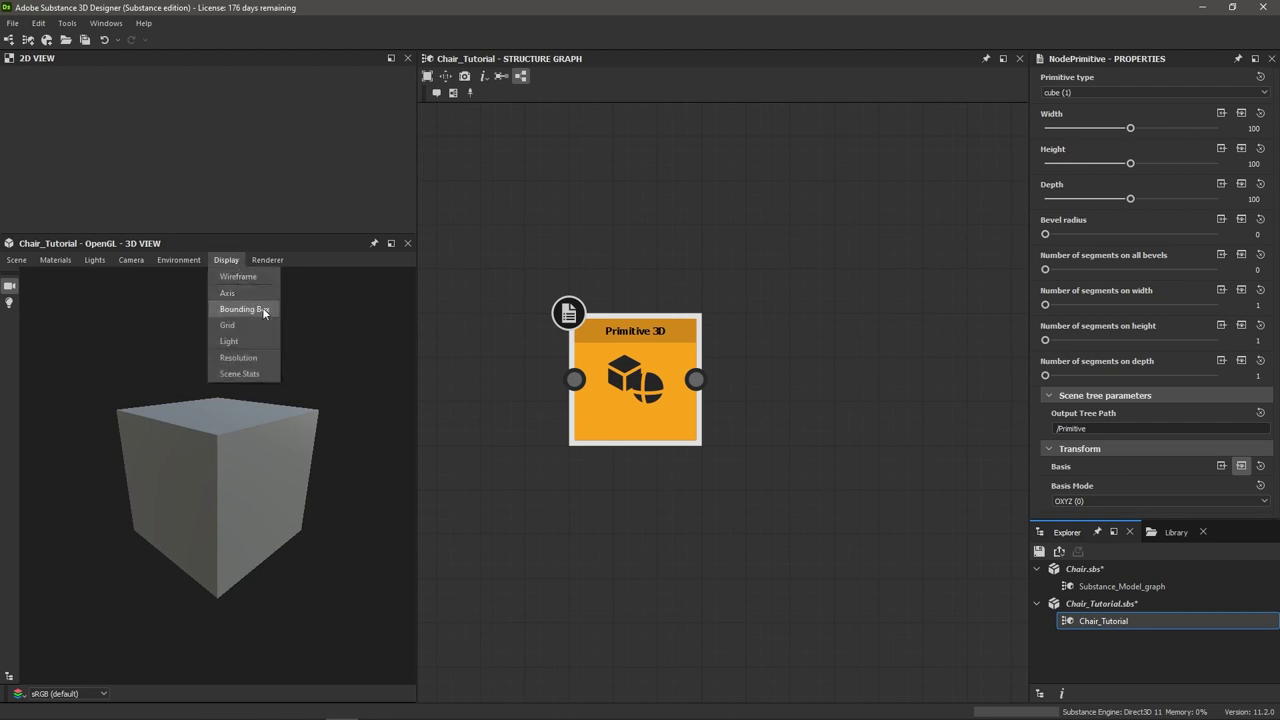
click(232, 325)
click(226, 261)
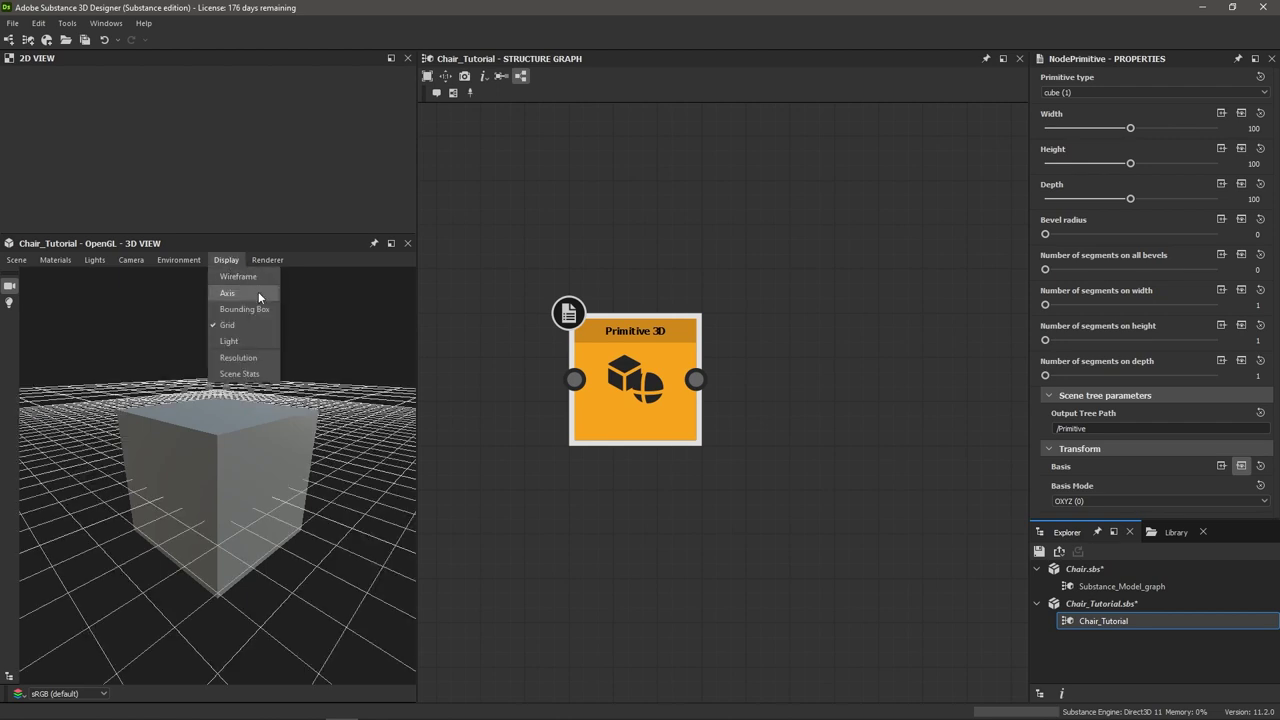
click(230, 293)
drag(245, 401, 253, 428)
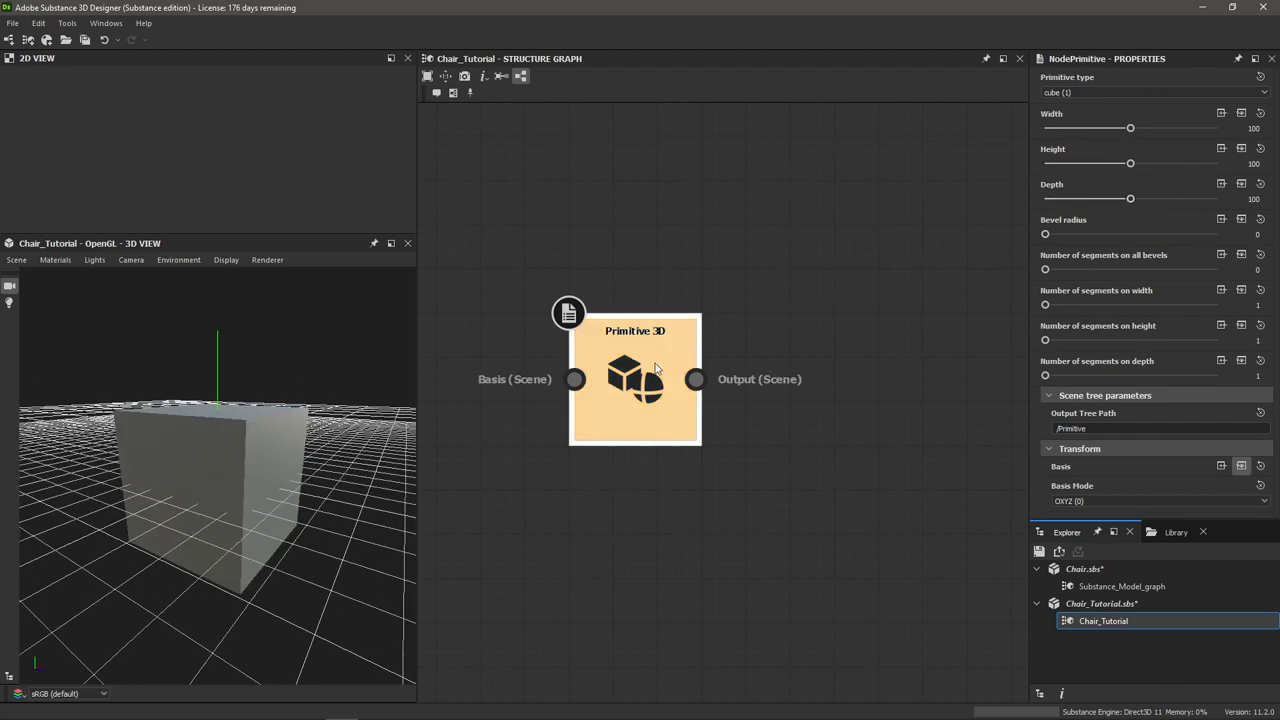
Try the cone, cylinder and icosphere primitive types, then settle on cube
click(1073, 94)
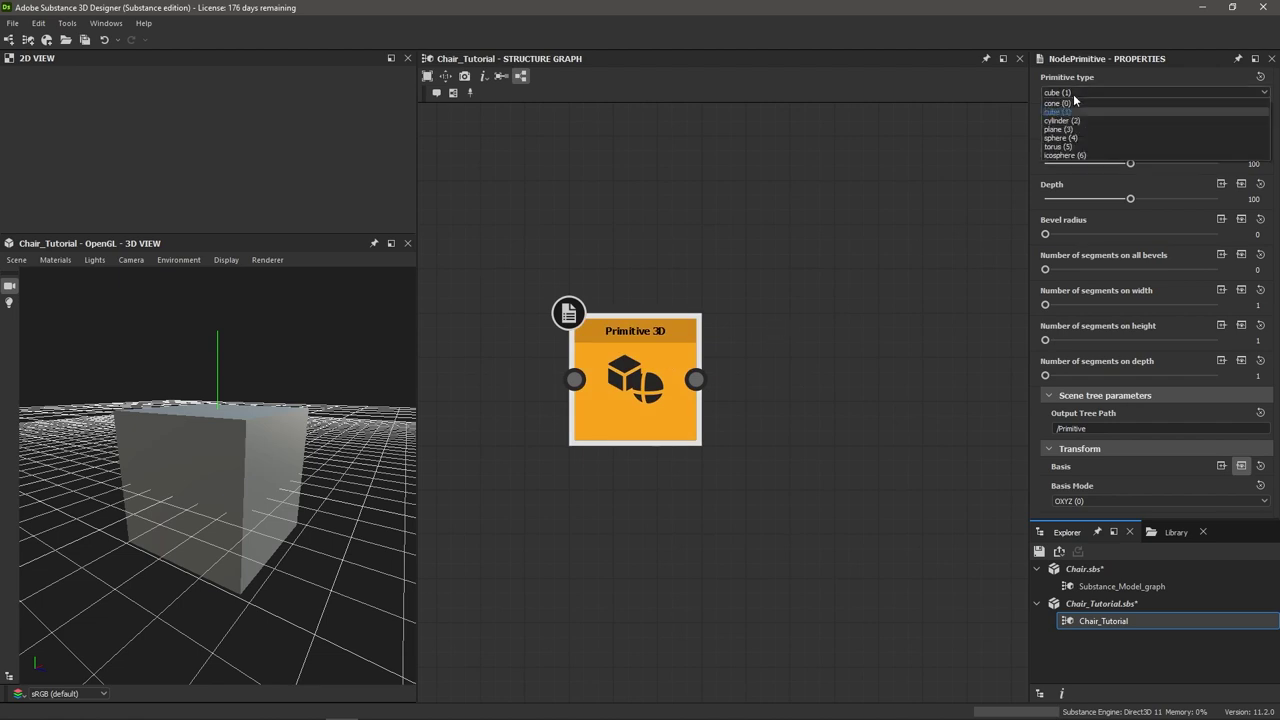
click(1103, 102)
click(1082, 92)
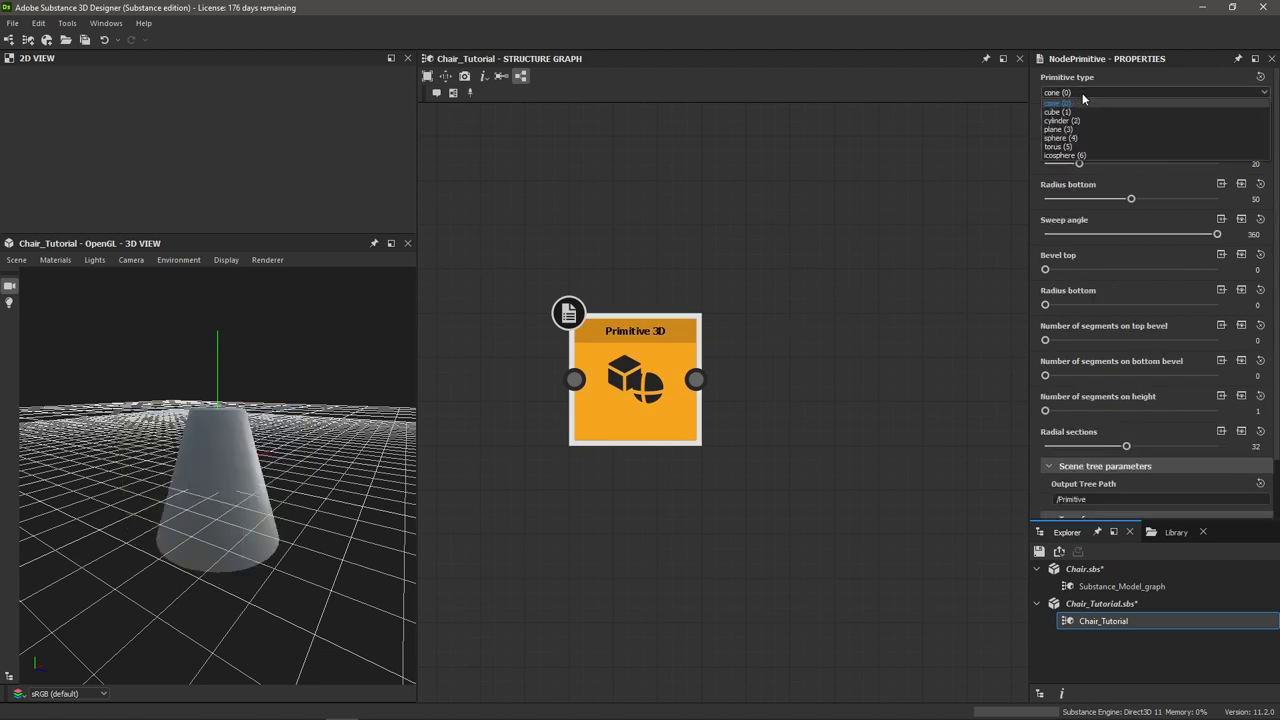
click(1086, 126)
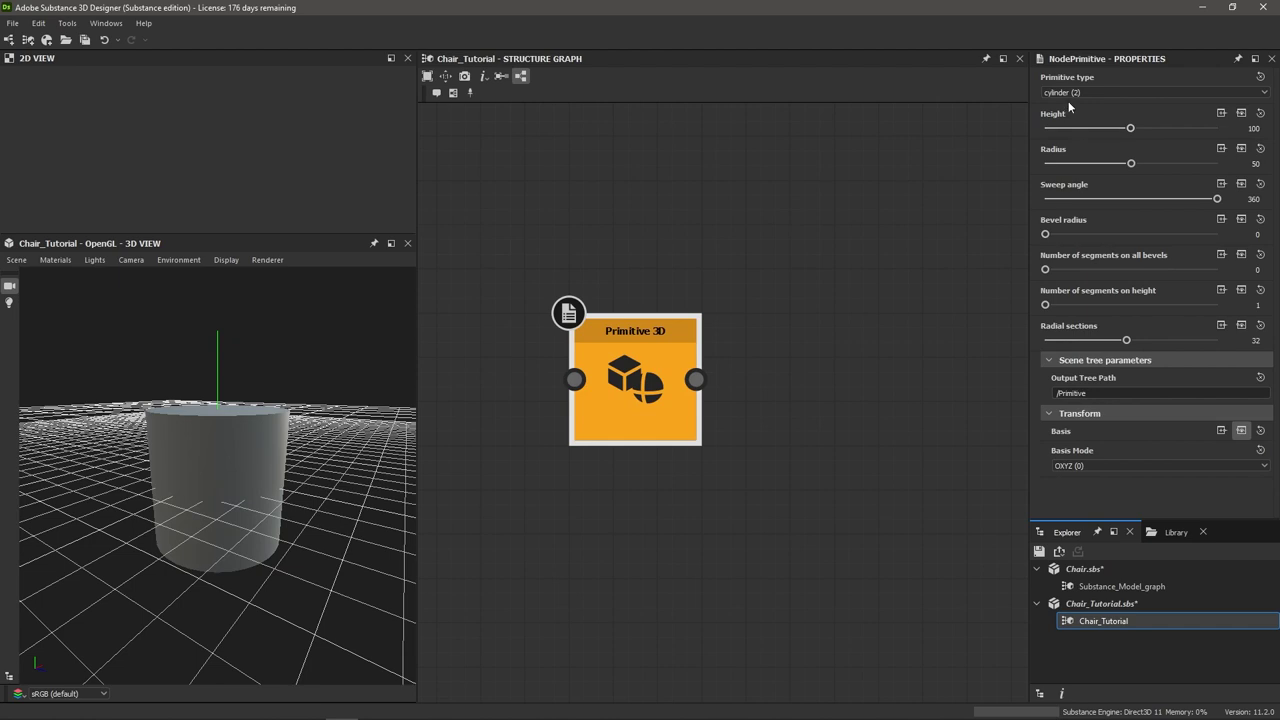
click(1068, 94)
click(1089, 155)
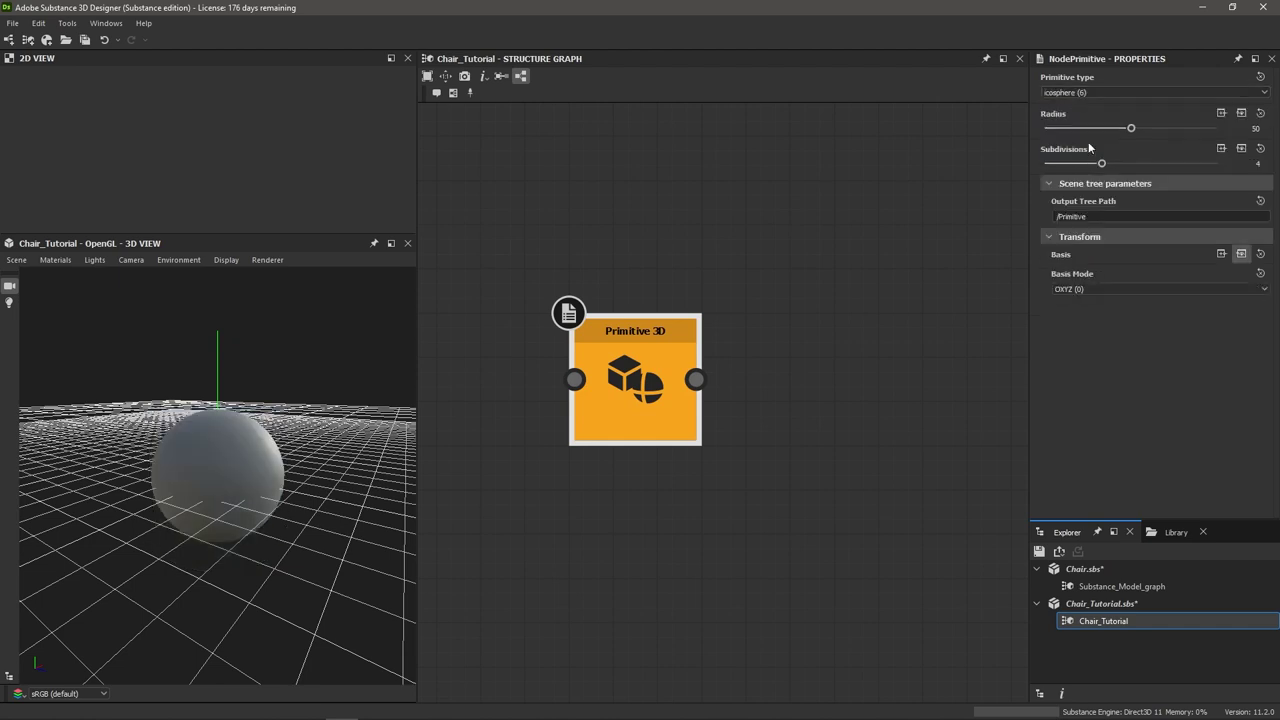
click(1086, 91)
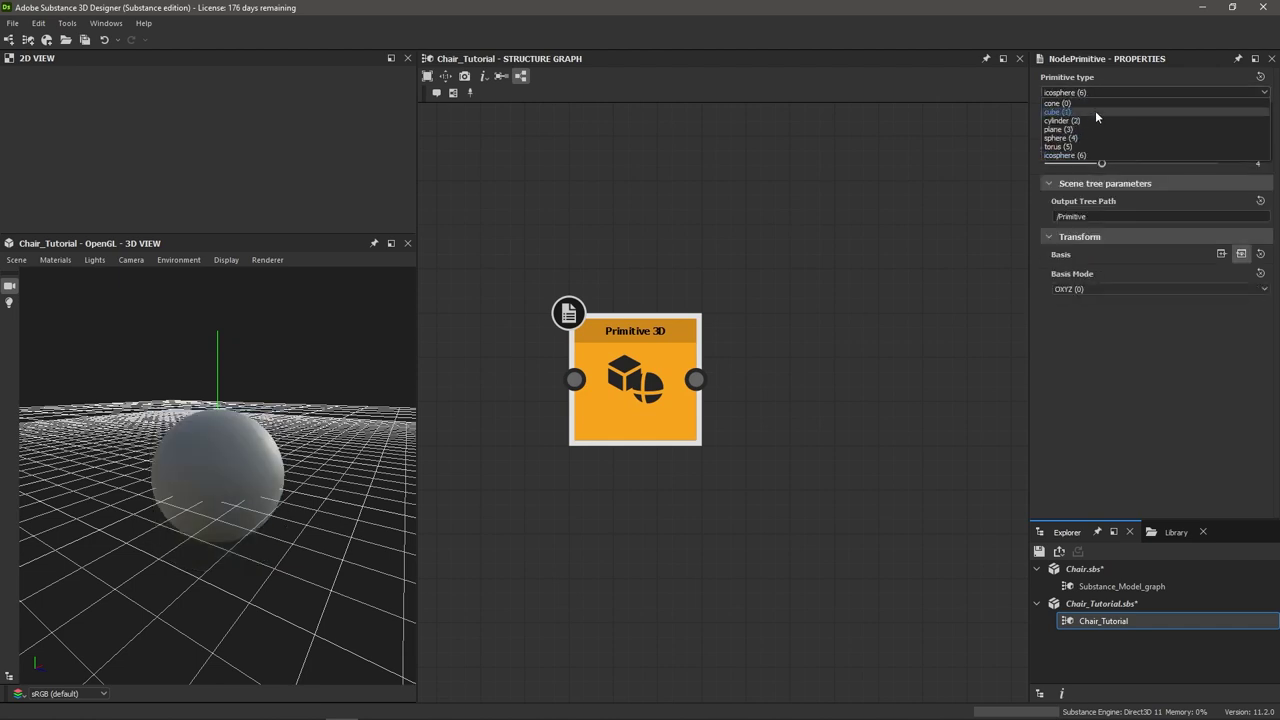
click(1094, 111)
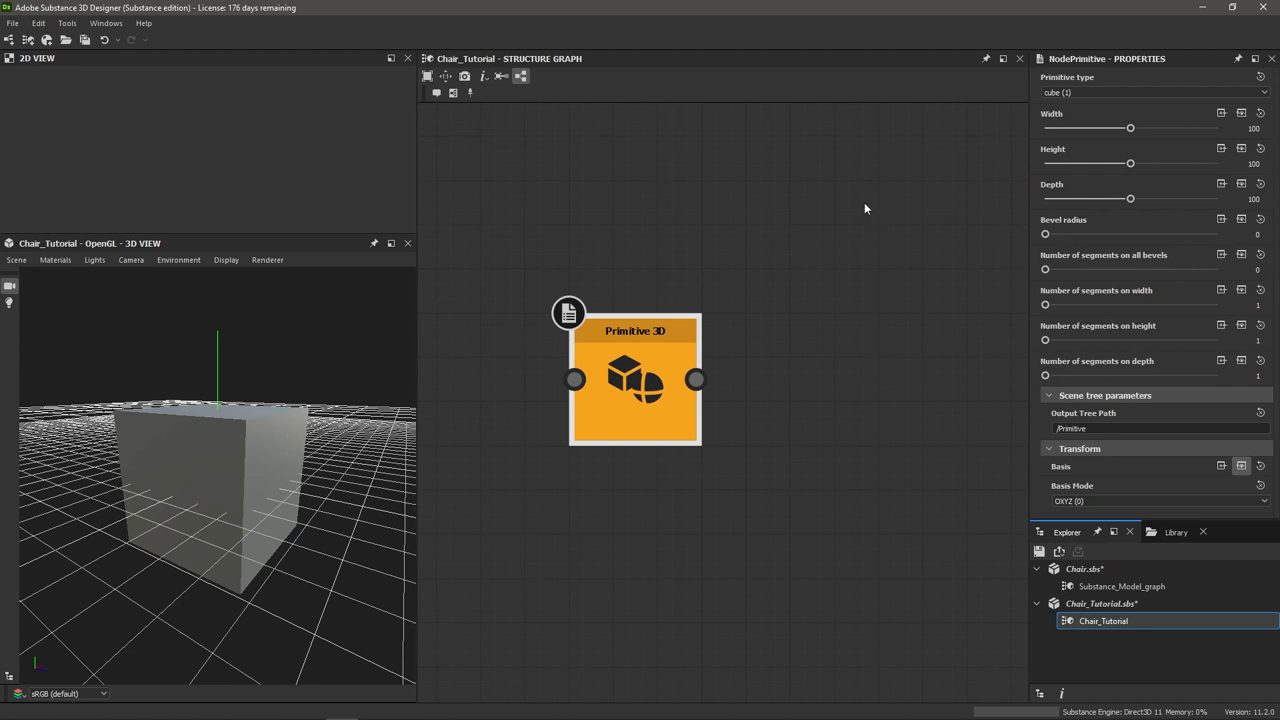
Resize the cube to width 13.13, height 3.09 and depth 12.36
drag(1131, 130, 1146, 213)
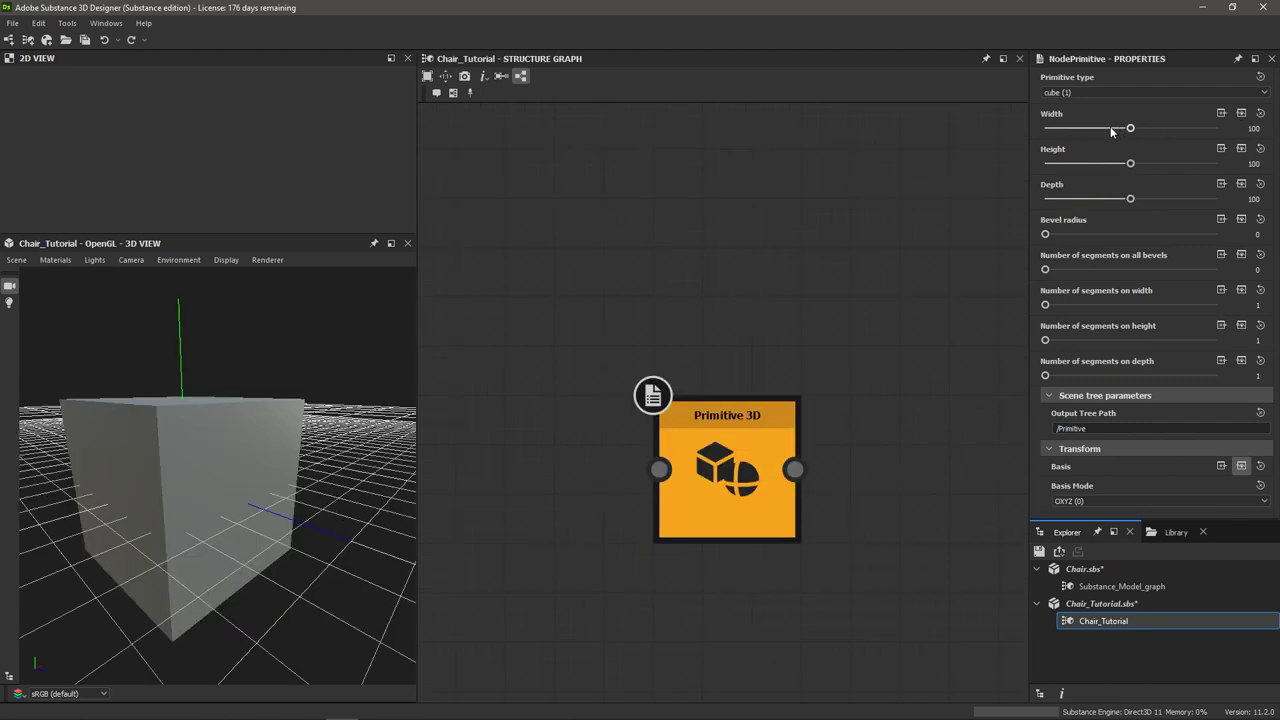
drag(307, 425, 236, 470)
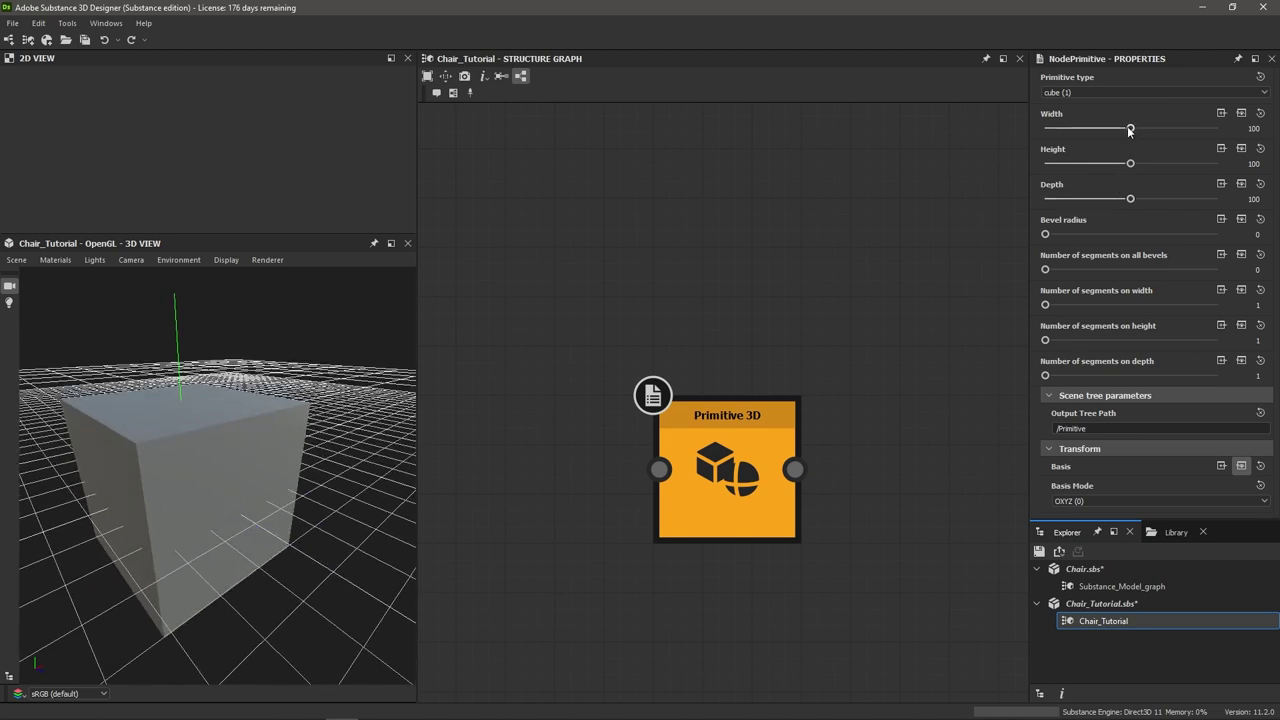
drag(1131, 129, 1054, 145)
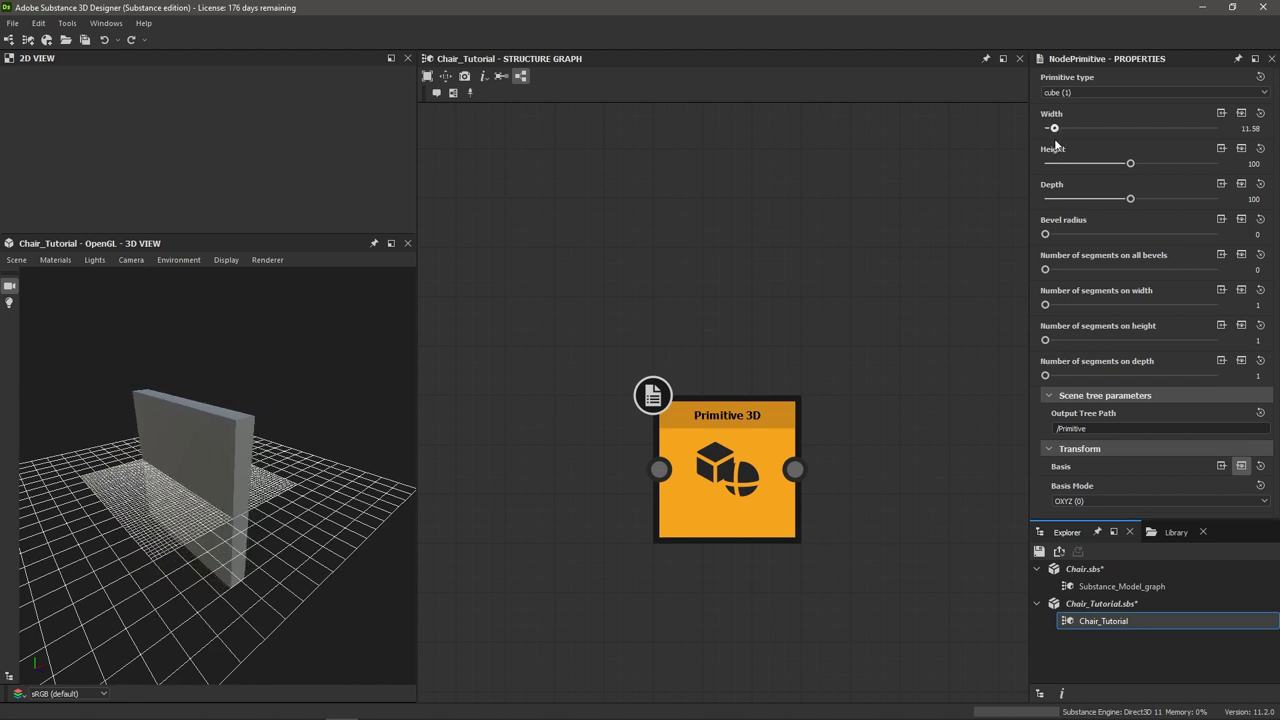
drag(1131, 163, 1053, 181)
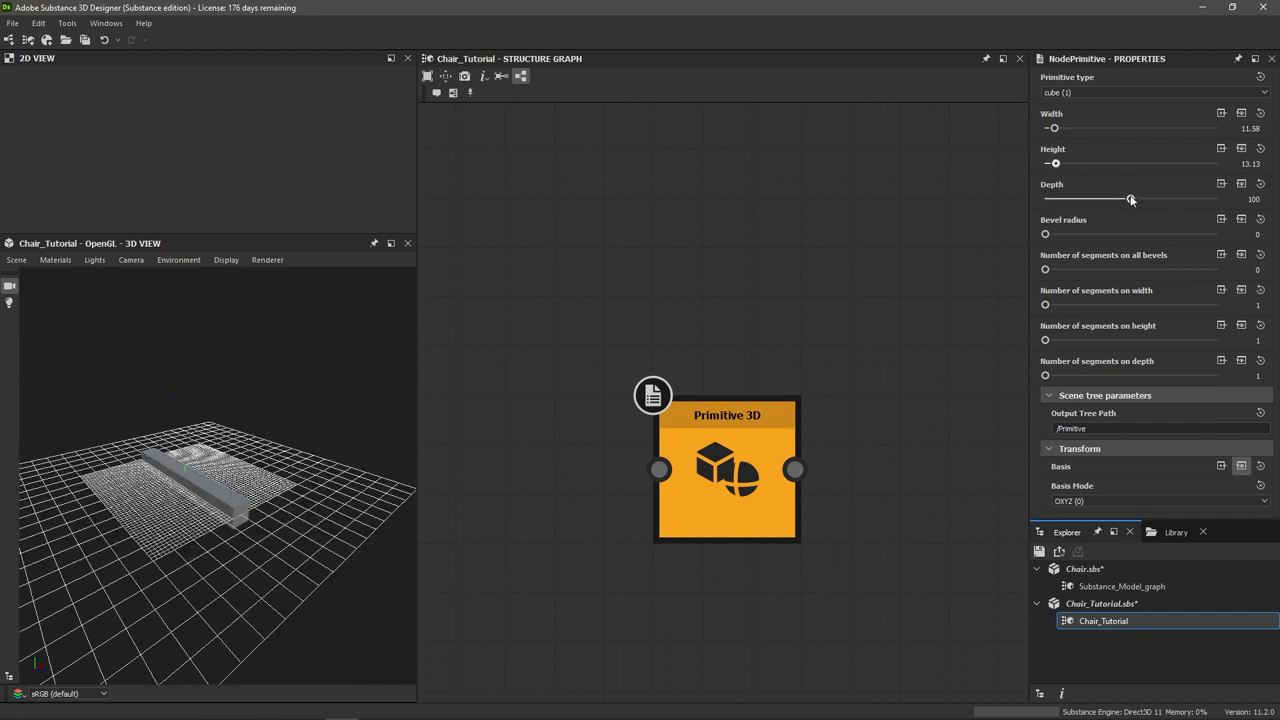
drag(1130, 198, 1057, 200)
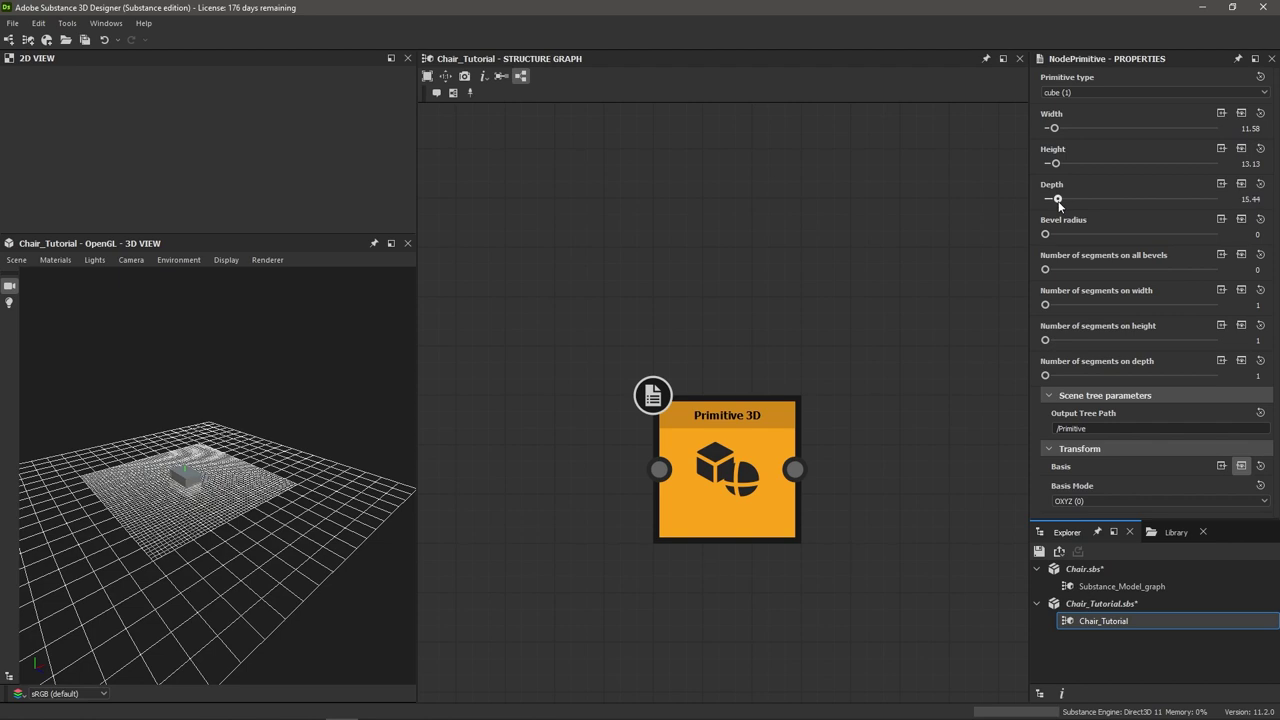
scroll(270, 490, up, 2)
drag(257, 502, 276, 537)
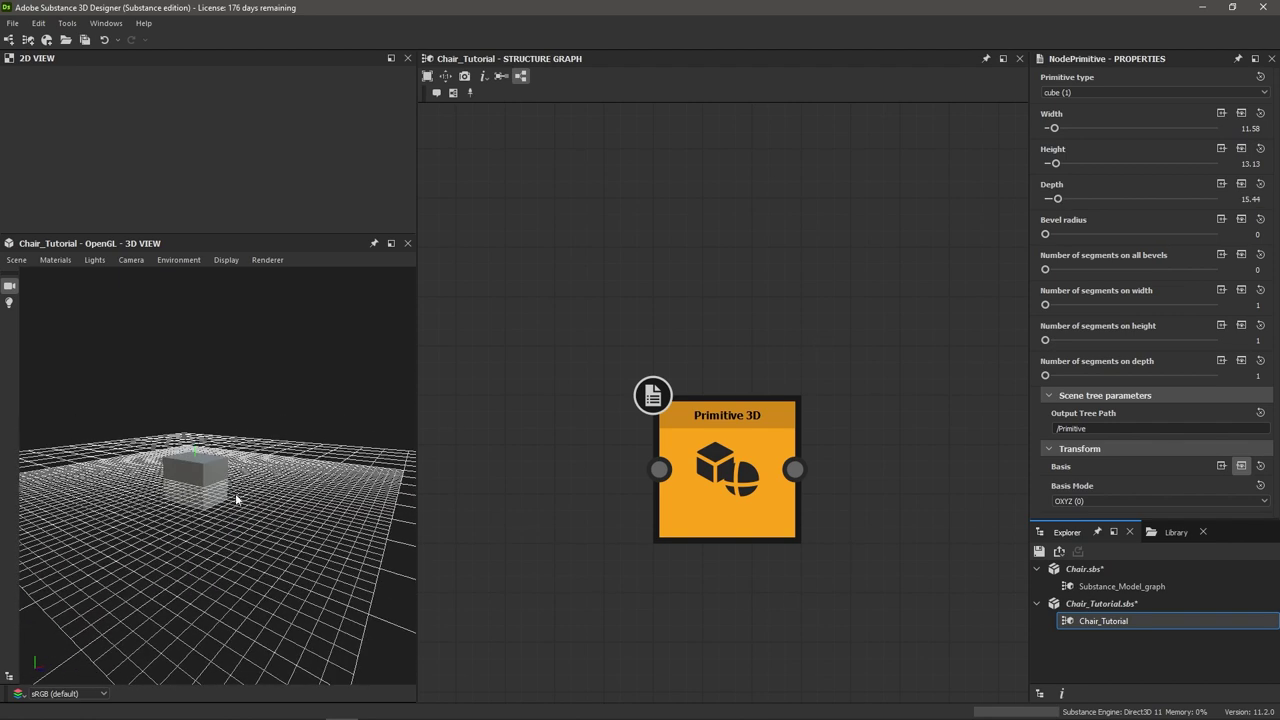
scroll(187, 473, up, 3)
drag(187, 474, 235, 484)
drag(199, 504, 252, 486)
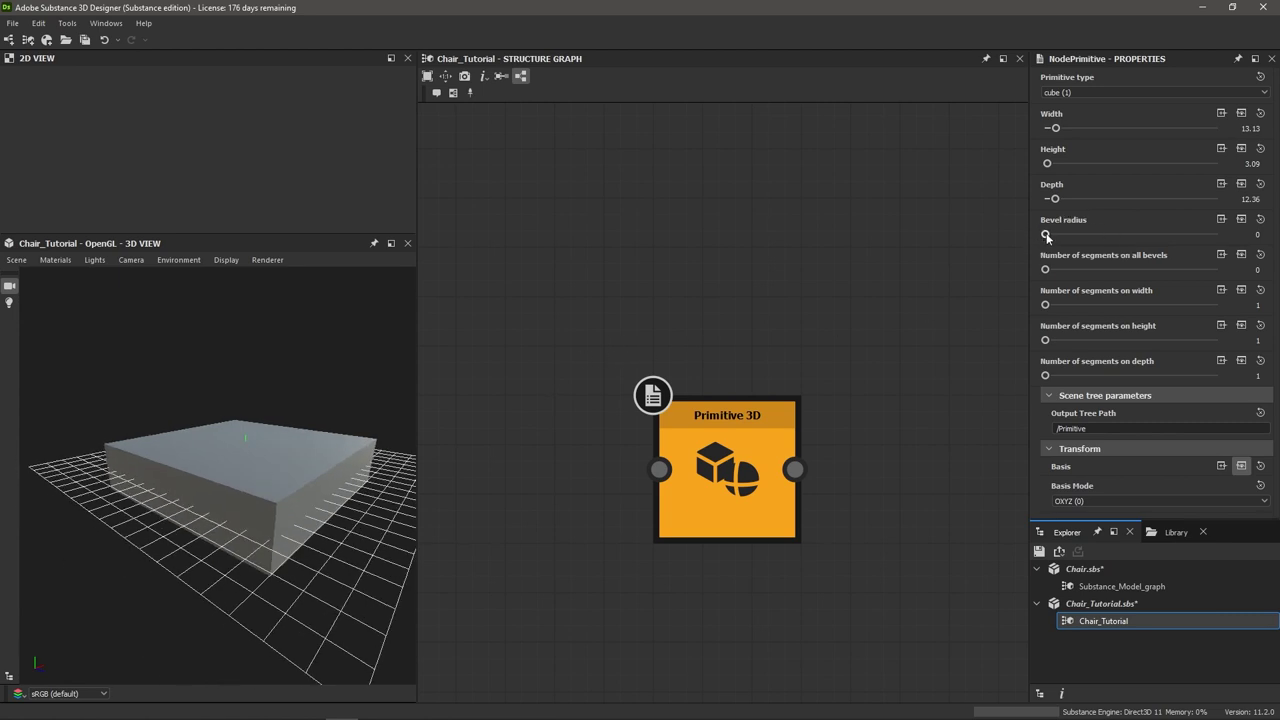
Experiment with the bevel radius, from sharp to heavily rounded slab edges
mouse_move(1047, 237)
mouse_down()
mouse_move(1066, 238)
mouse_move(1050, 247)
mouse_up()
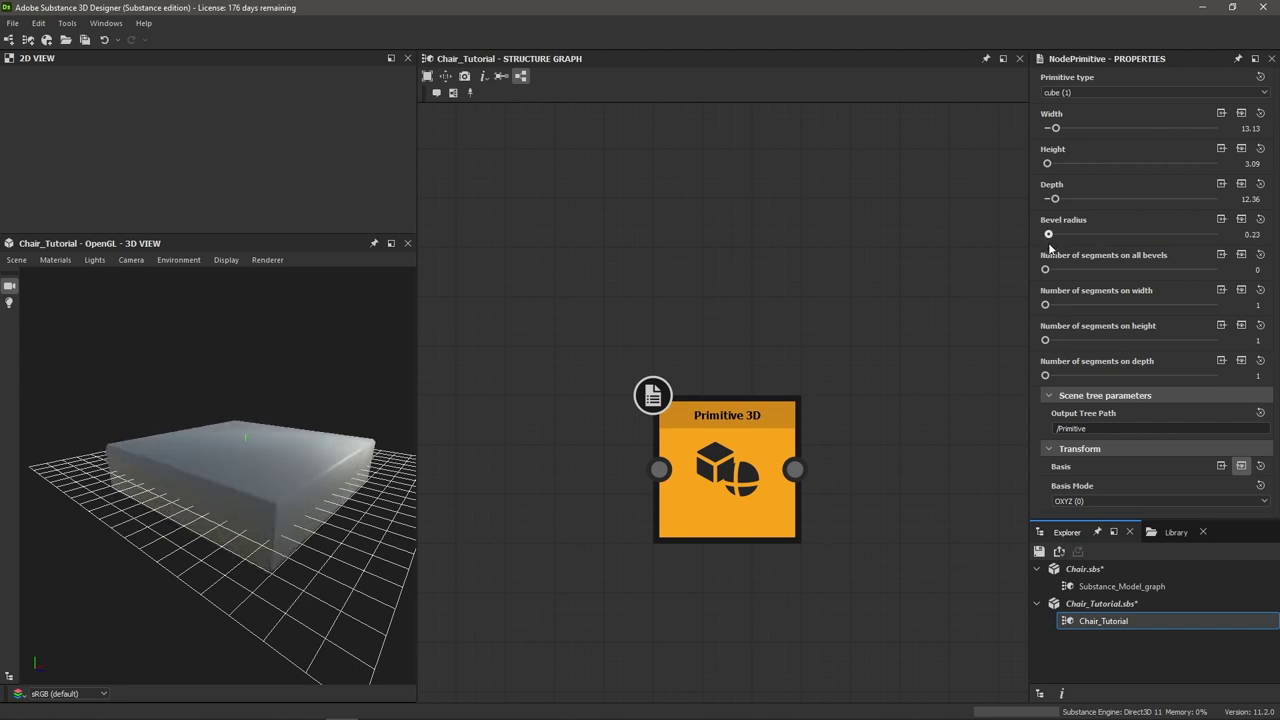
scroll(281, 512, up, 3)
drag(281, 506, 286, 479)
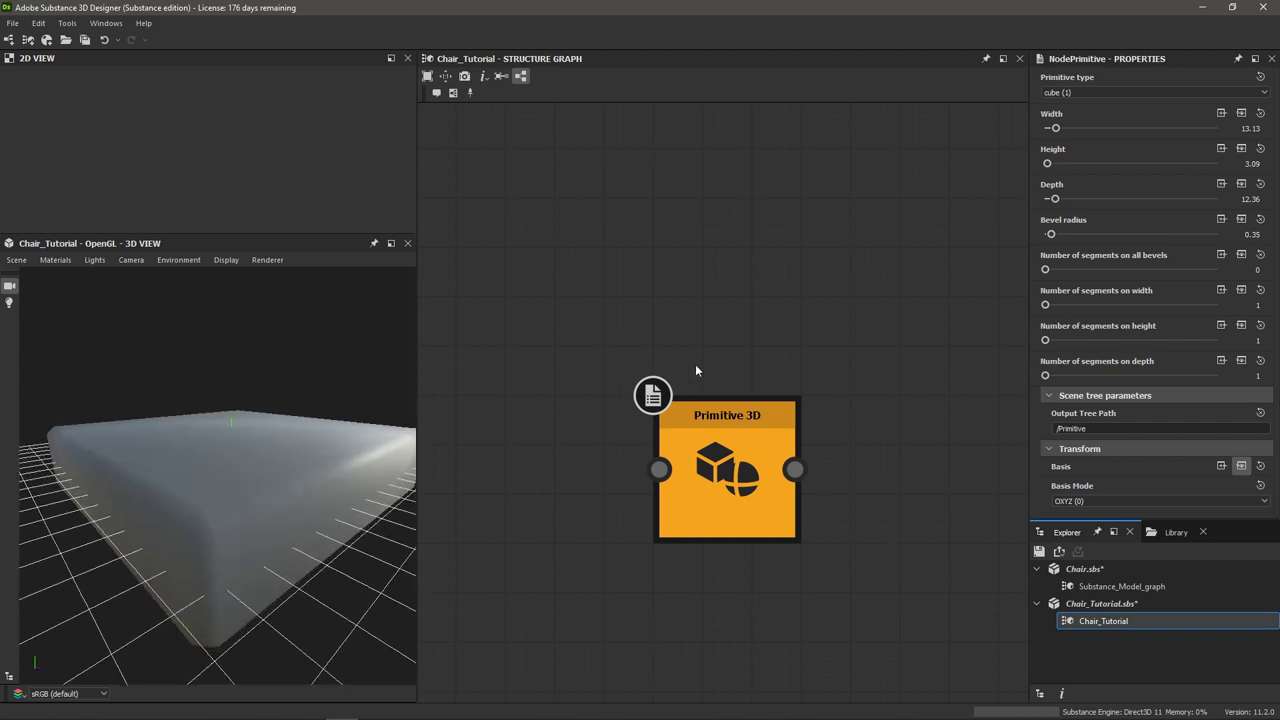
drag(1051, 236, 1047, 236)
mouse_move(296, 488)
alt+mouse_down()
mouse_move(176, 484)
mouse_move(298, 482)
alt+mouse_up()
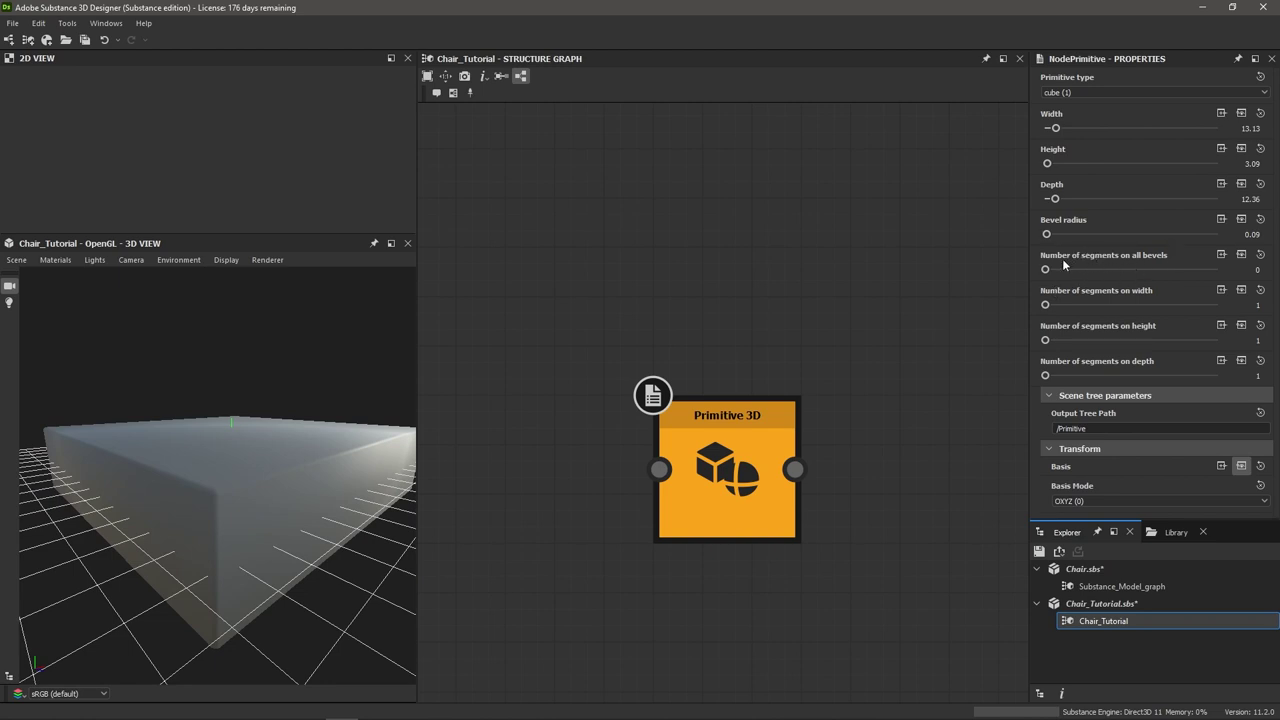
drag(1048, 240, 1155, 277)
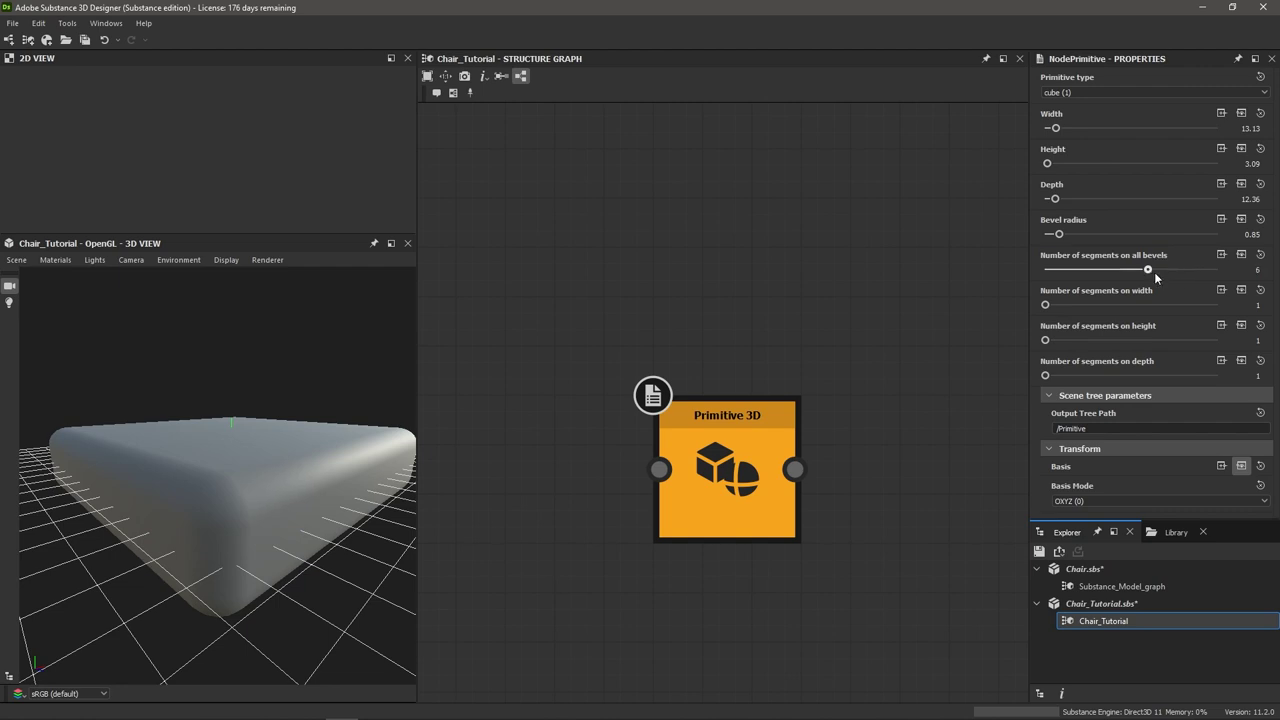
drag(281, 461, 217, 485)
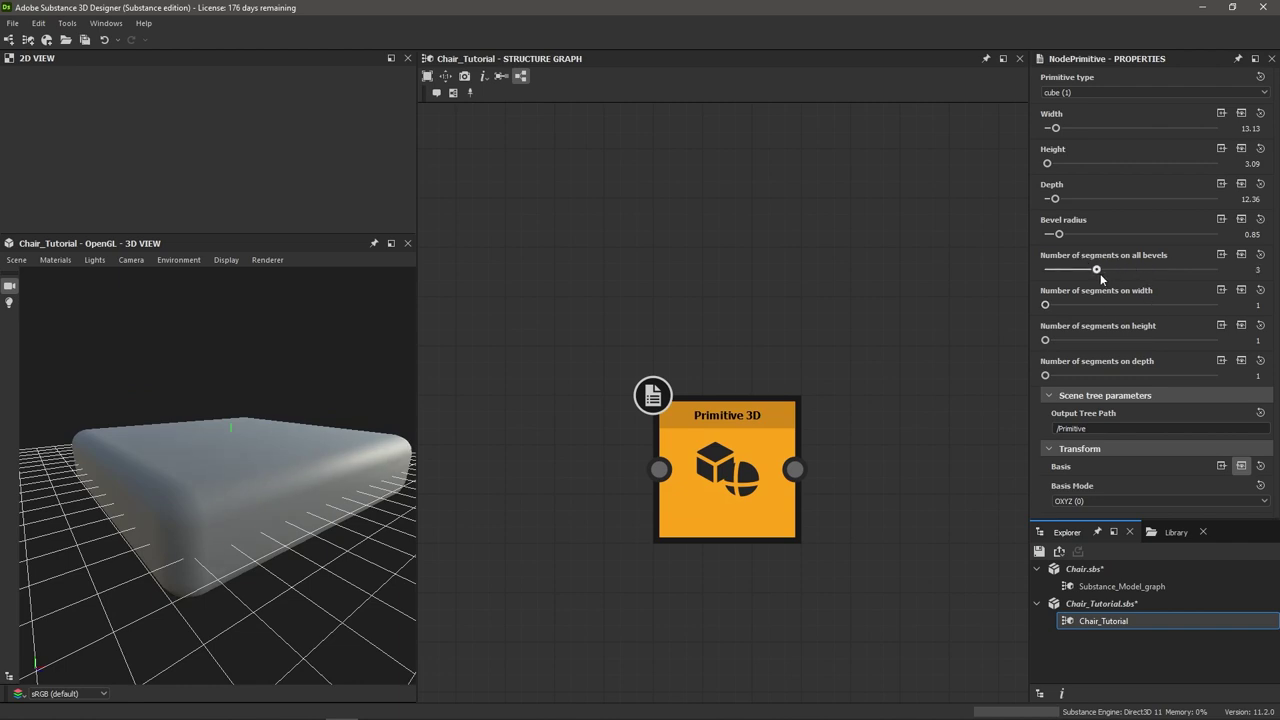
Set the bevel segments to 2 and the bevel radius to 0.09
drag(1089, 275, 1084, 273)
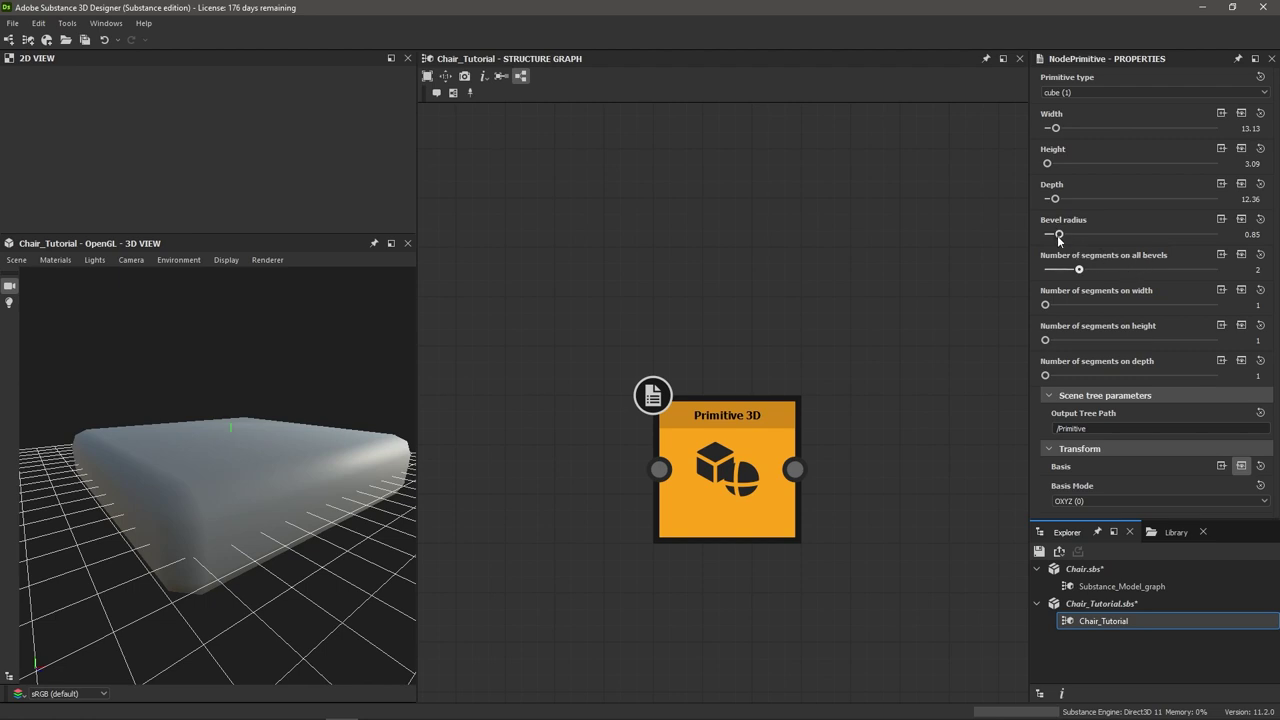
drag(1057, 235, 1045, 238)
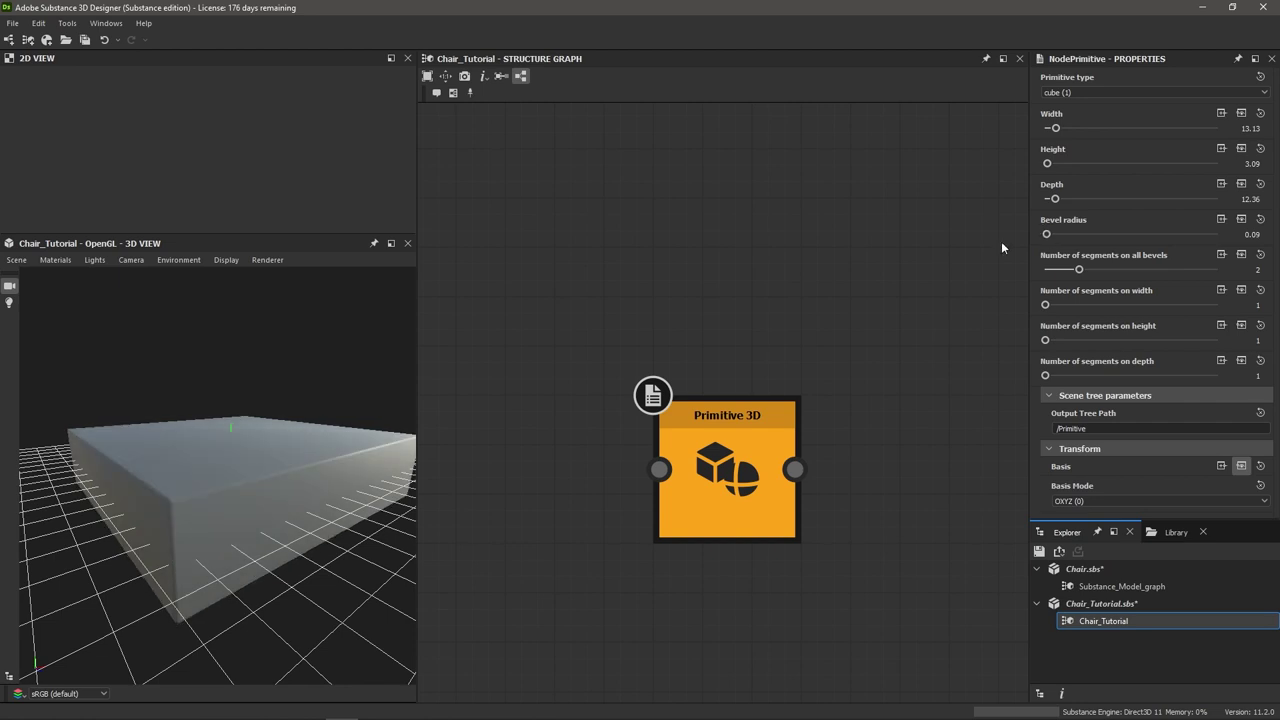
mouse_move(291, 468)
mouse_down()
mouse_move(313, 470)
mouse_move(299, 457)
mouse_move(294, 495)
mouse_move(280, 446)
mouse_up()
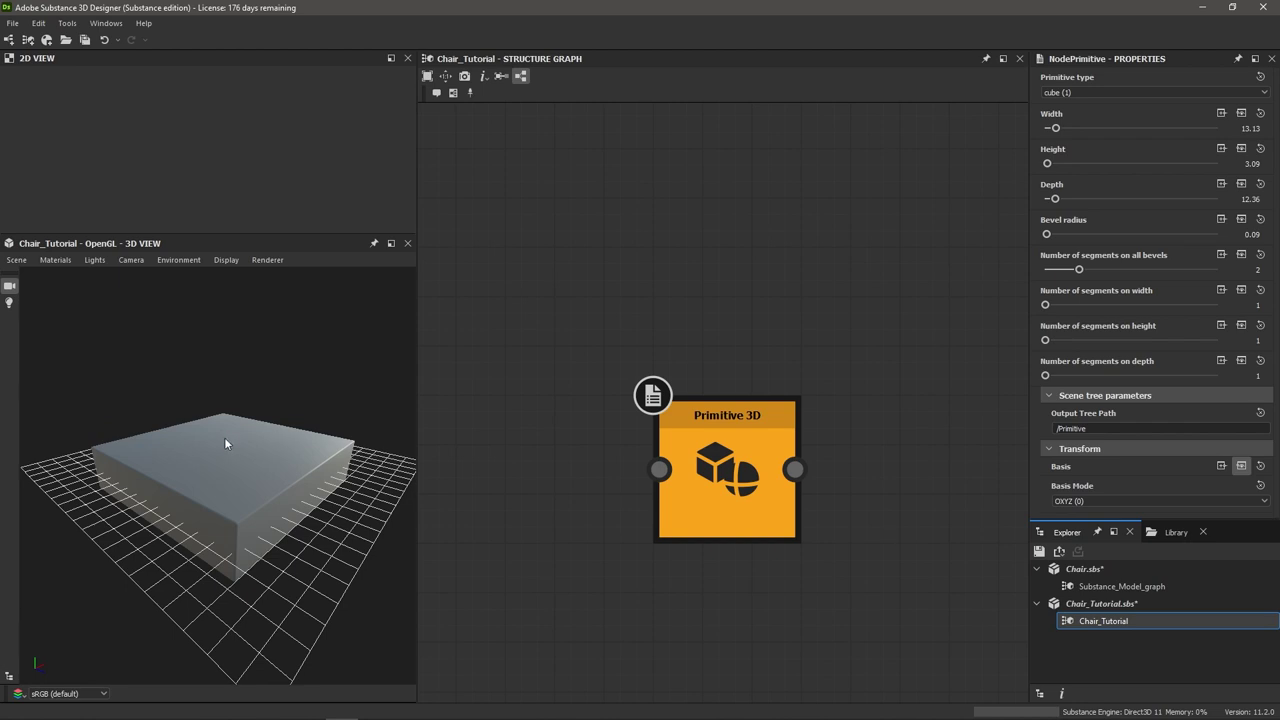
drag(206, 444, 232, 478)
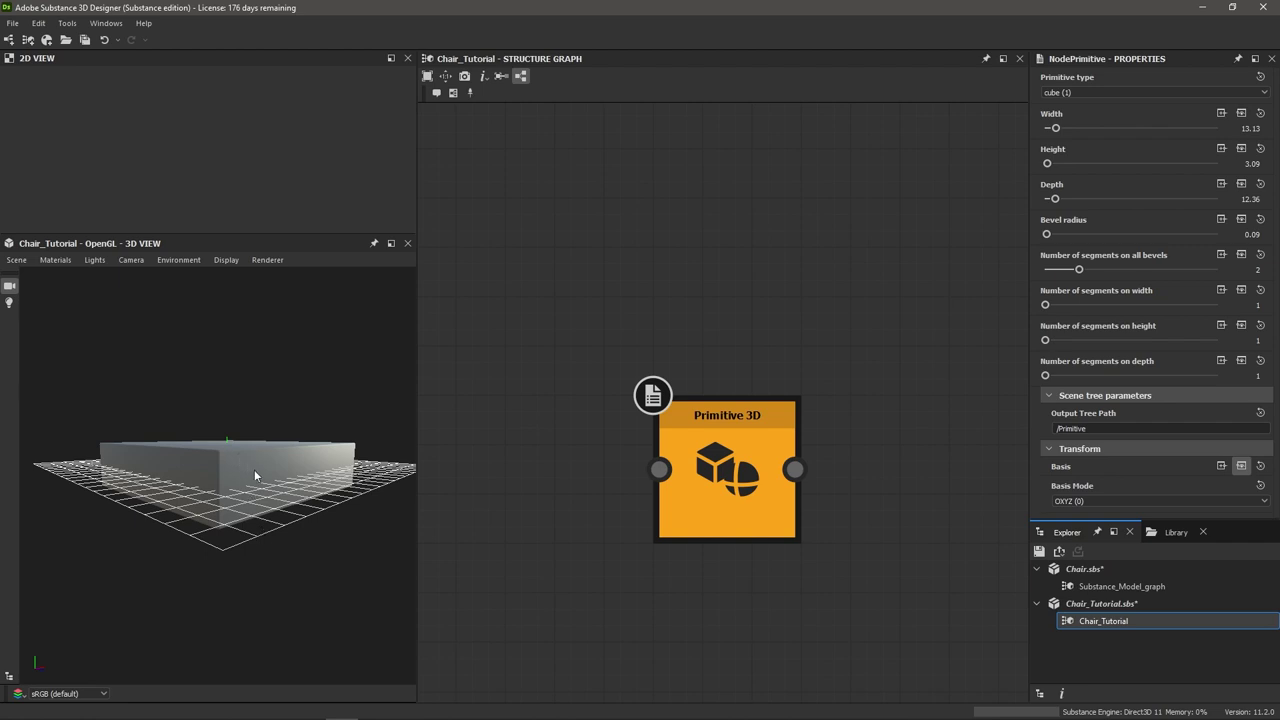
scroll(745, 458, down, 2)
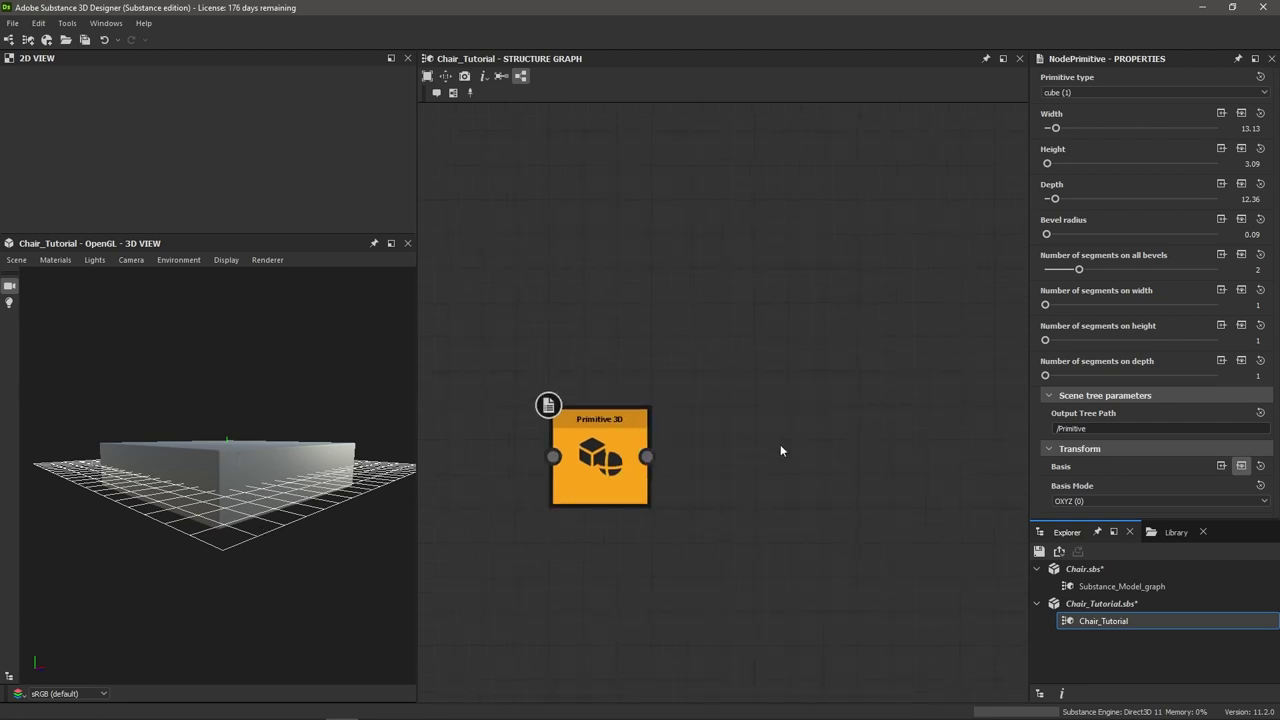
Add a Transform node via the 'tran' search and feed Primitive 3D's output into it
key(space)
text(tra)
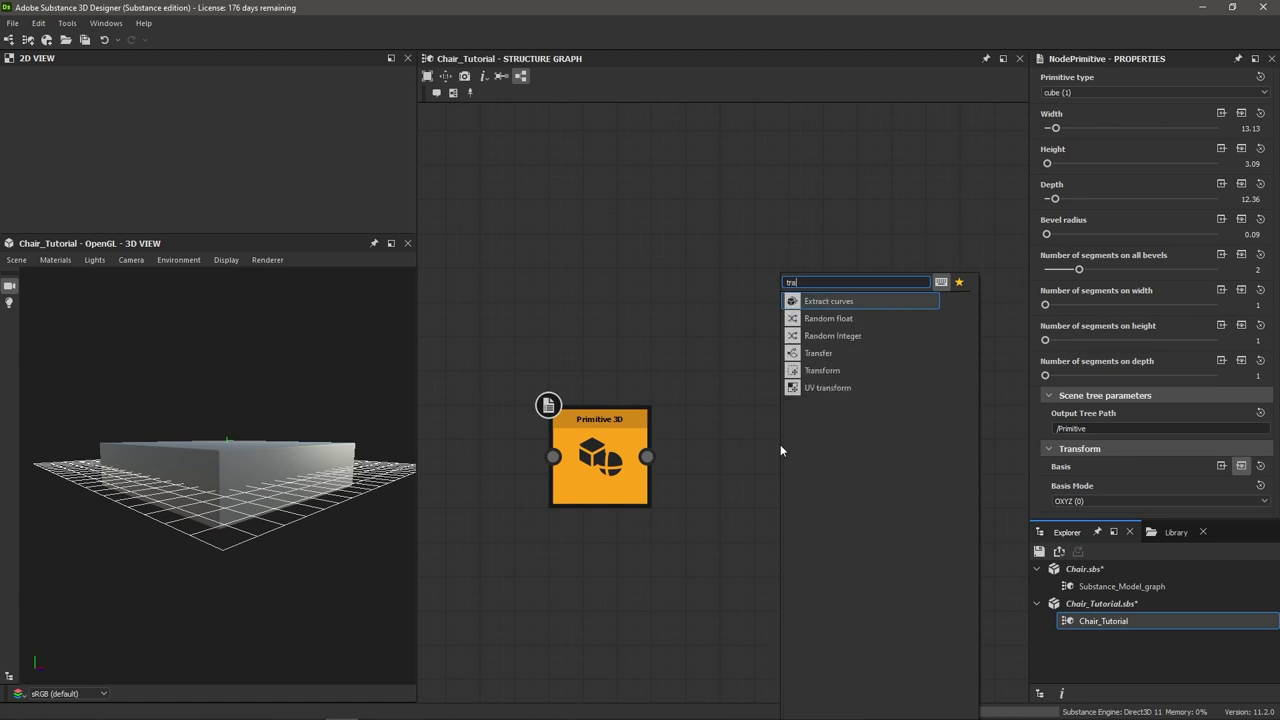
text(n)
key(Down)
key(Down)
key(Down)
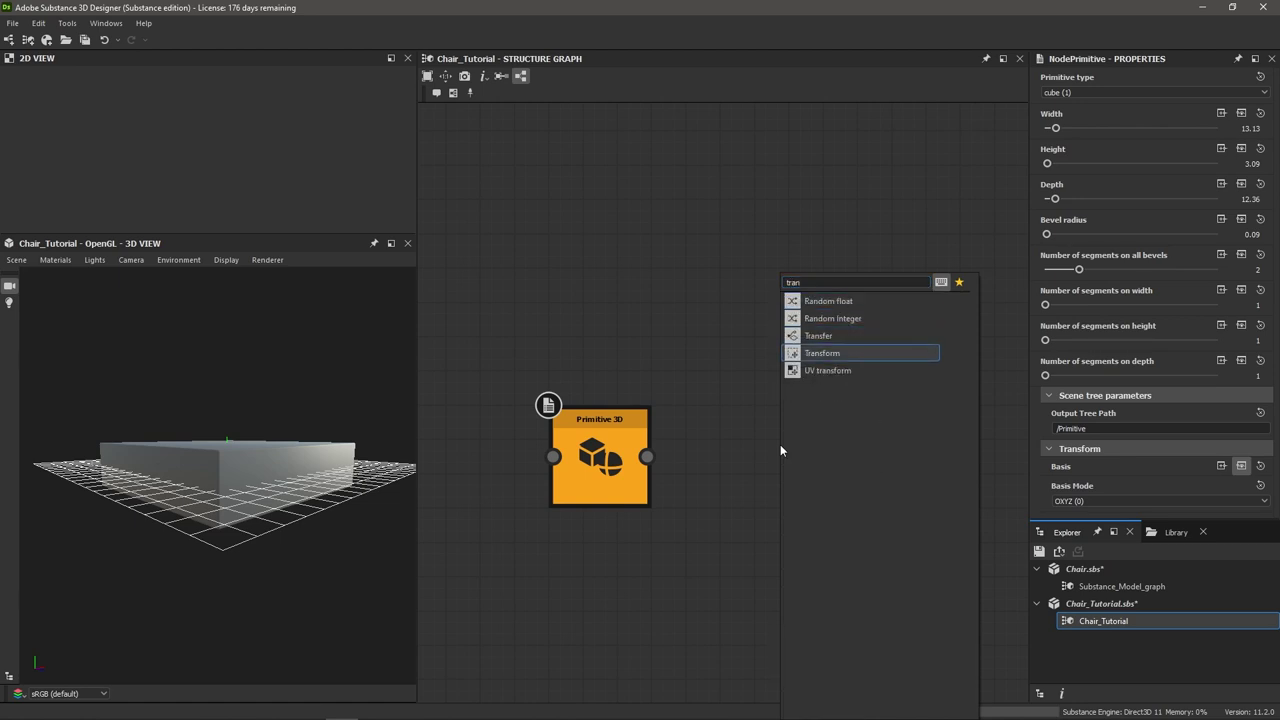
key(Return)
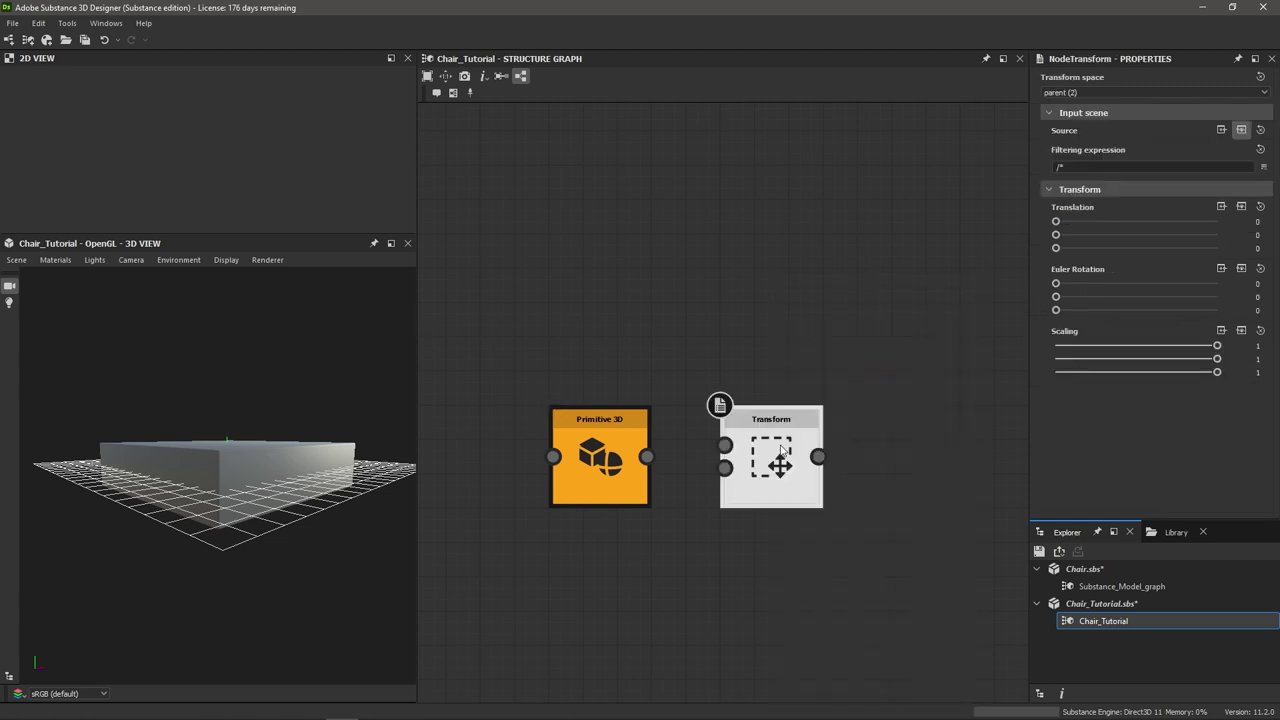
drag(781, 451, 815, 451)
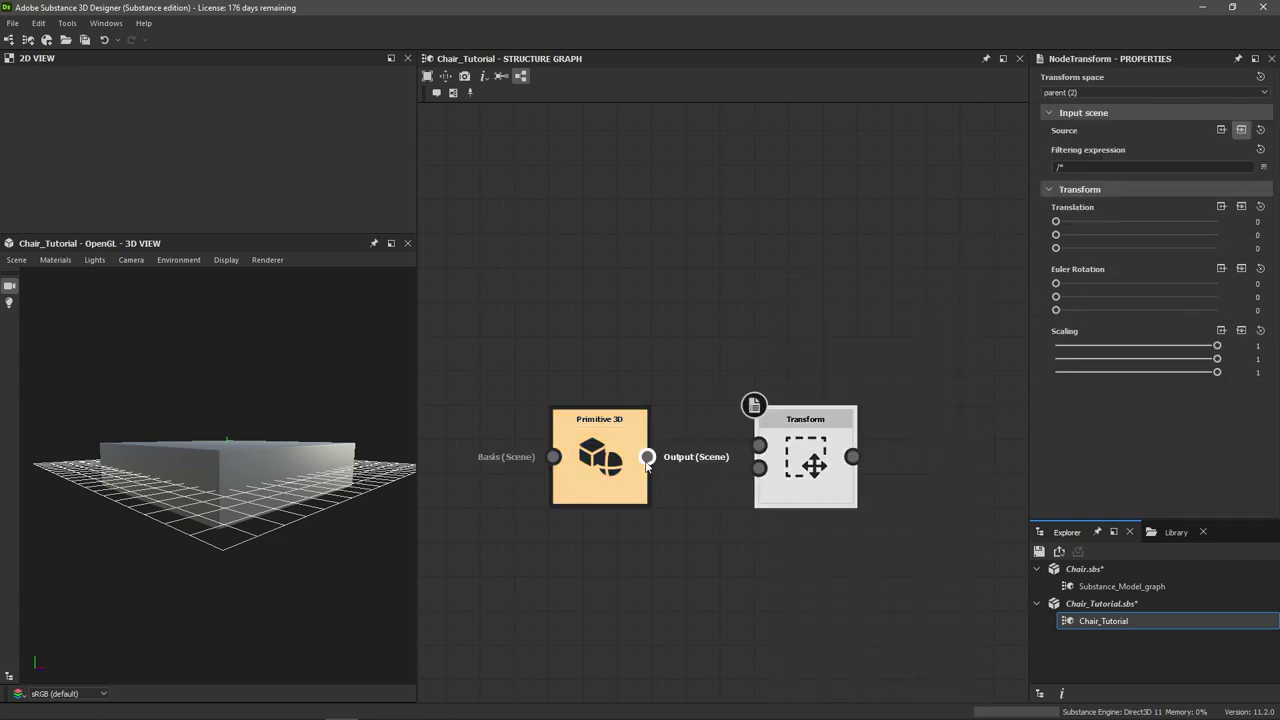
drag(647, 458, 762, 446)
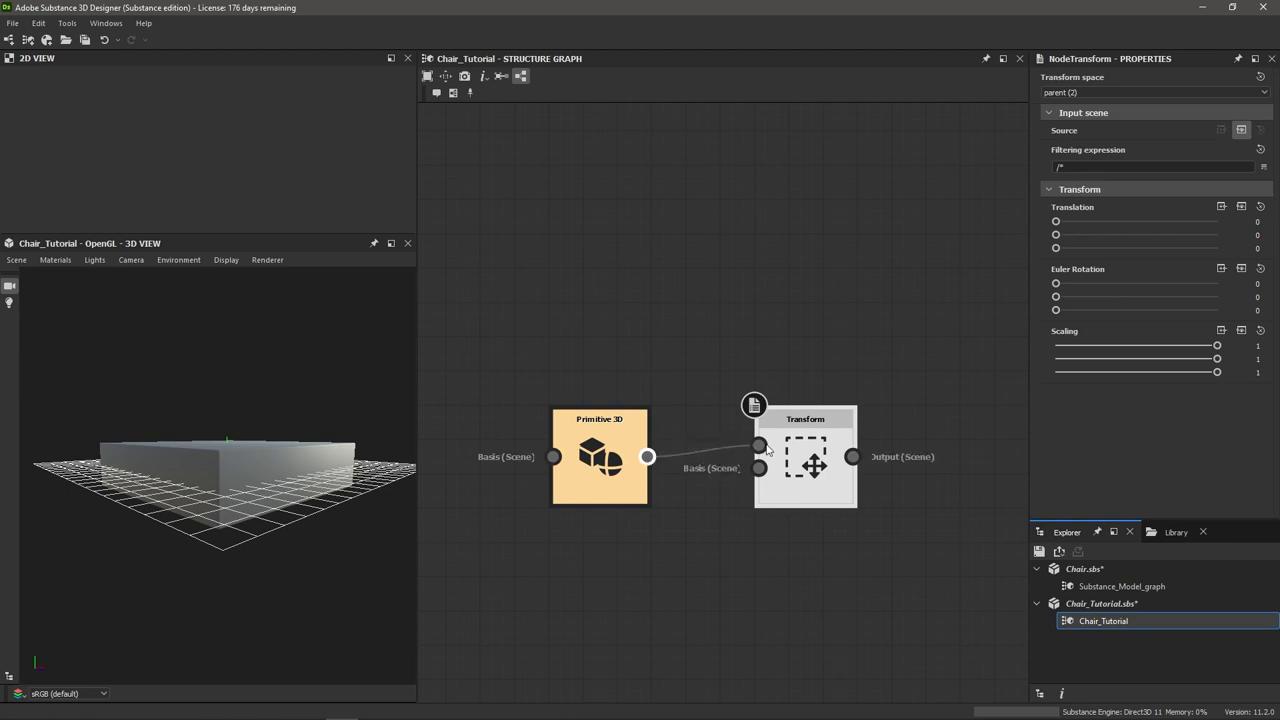
click(806, 457)
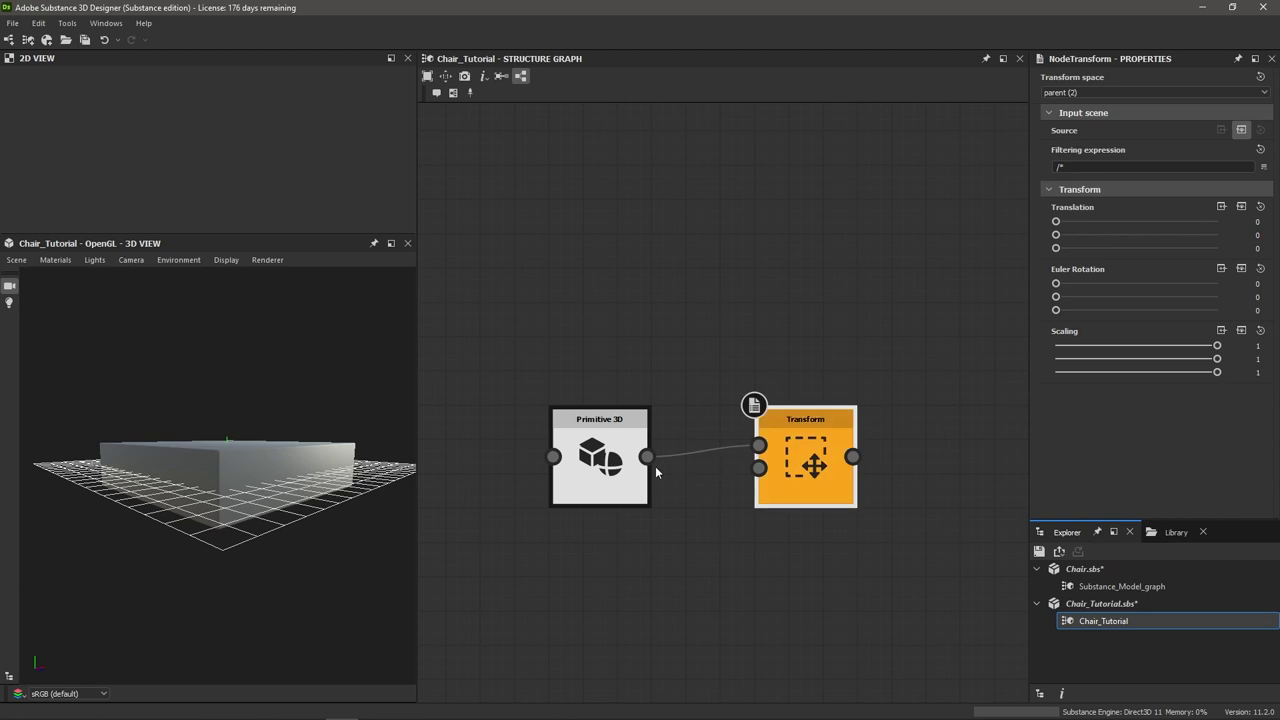
drag(350, 457, 248, 486)
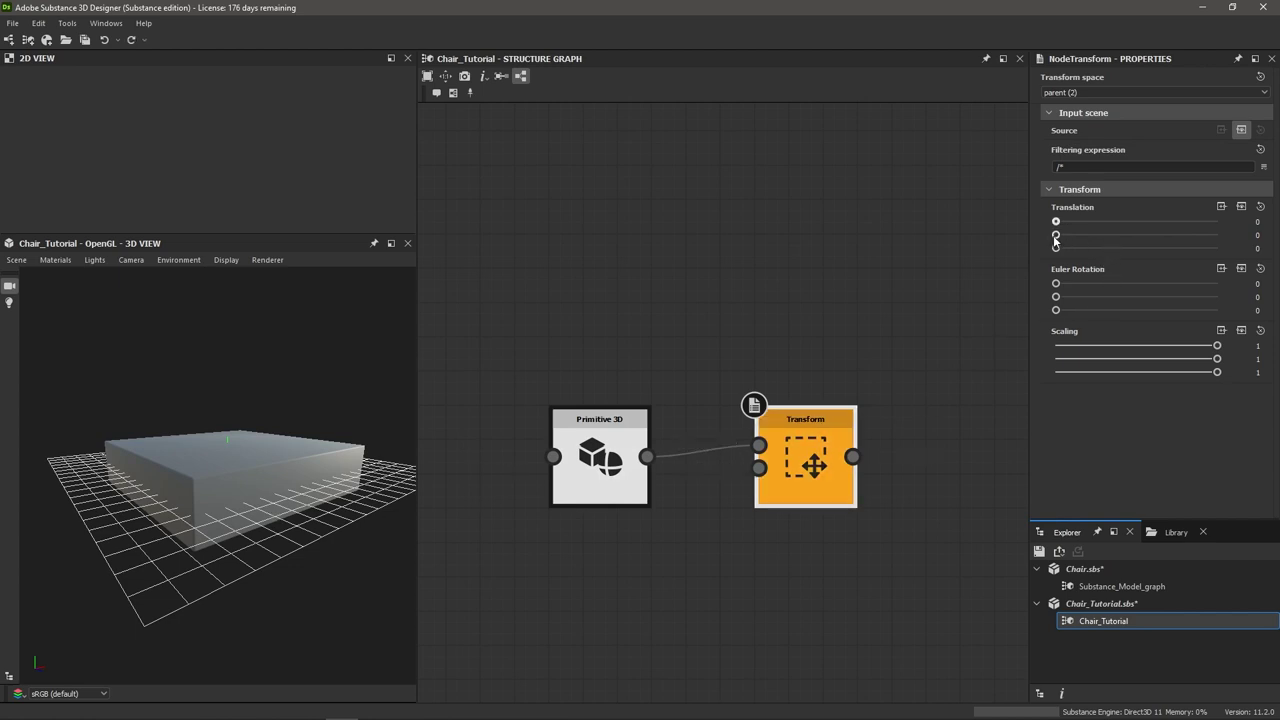
Lower the Transform's Y translation from 50 to 5.76 so the slab sits above the grid
mouse_move(1055, 240)
mouse_down()
mouse_move(1108, 240)
mouse_move(1040, 251)
mouse_move(1066, 236)
mouse_move(1186, 257)
mouse_move(1048, 252)
mouse_move(1198, 233)
mouse_move(1055, 222)
mouse_up()
double_click(1257, 235)
text(0)
key(Return)
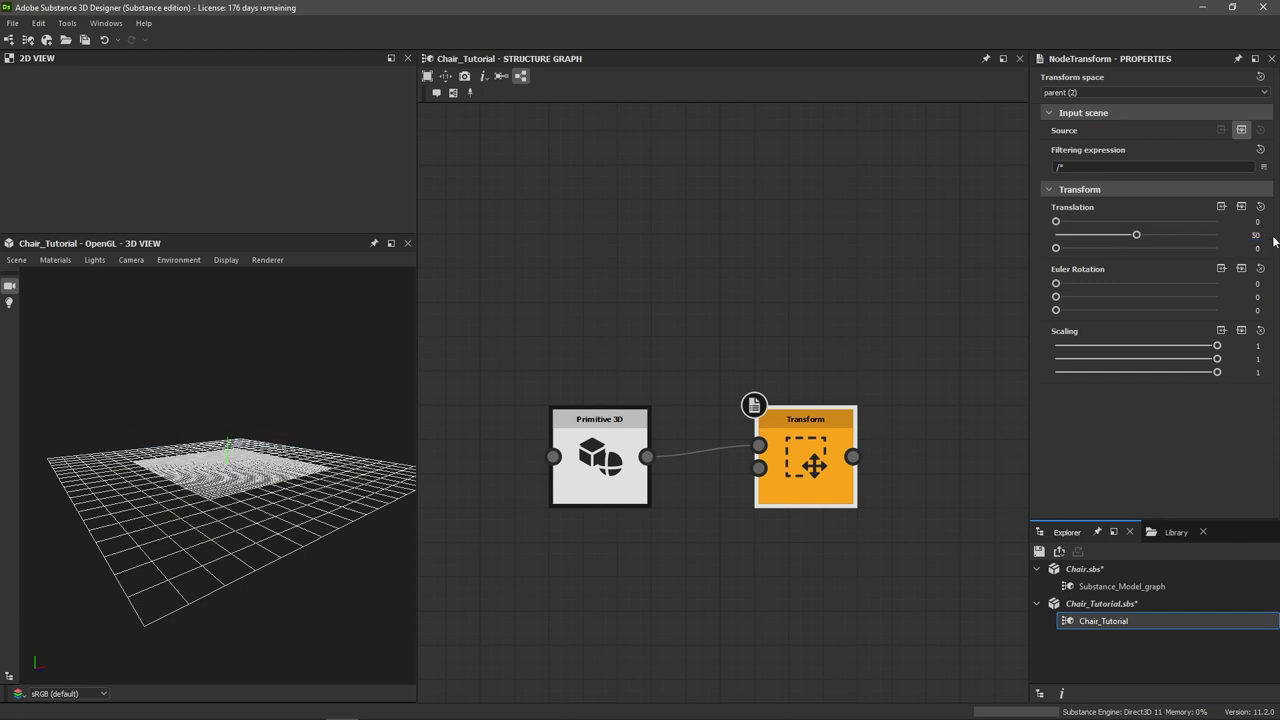
scroll(231, 441, down, 3)
scroll(230, 434, down, 2)
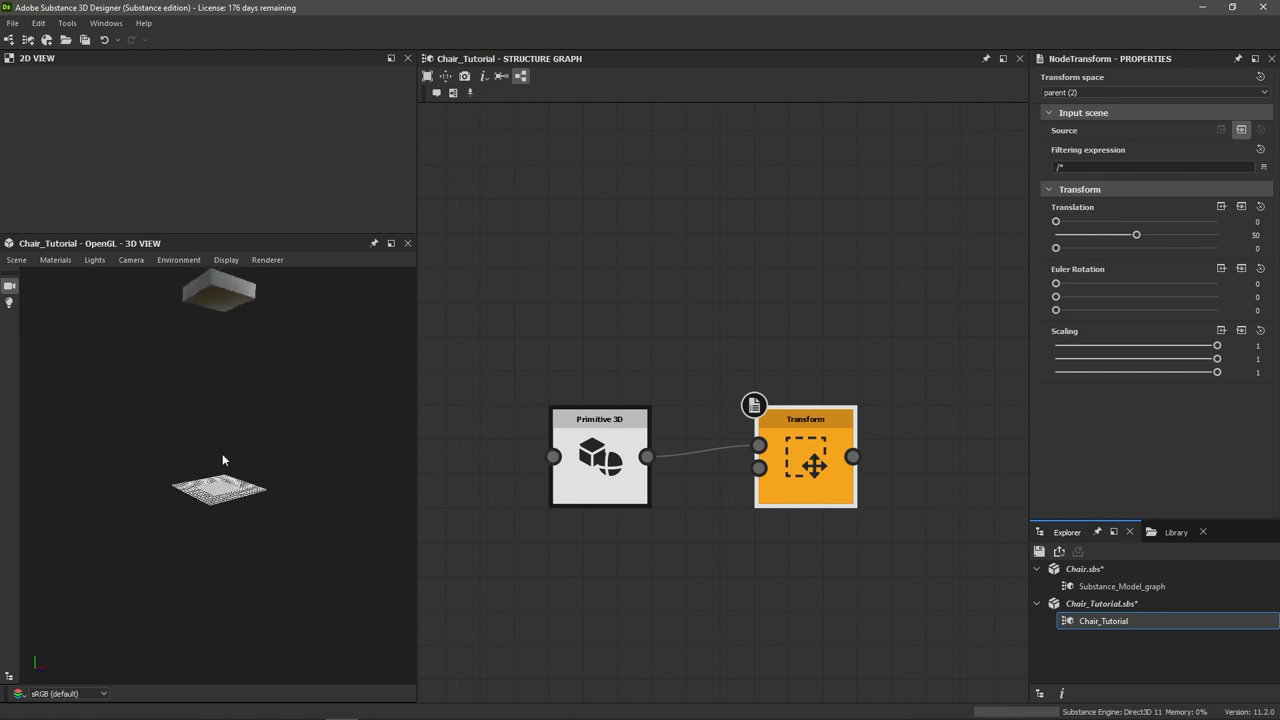
drag(222, 453, 232, 486)
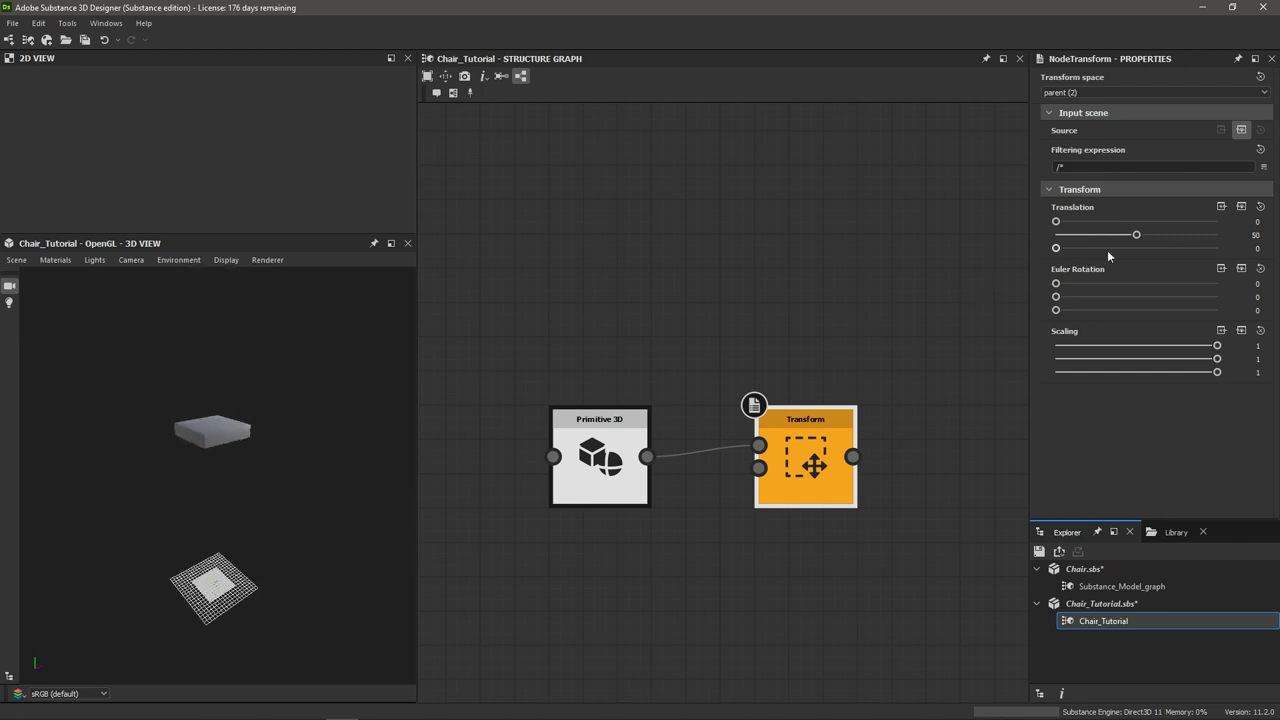
drag(1136, 235, 1064, 235)
scroll(251, 583, up, 3)
drag(251, 583, 330, 545)
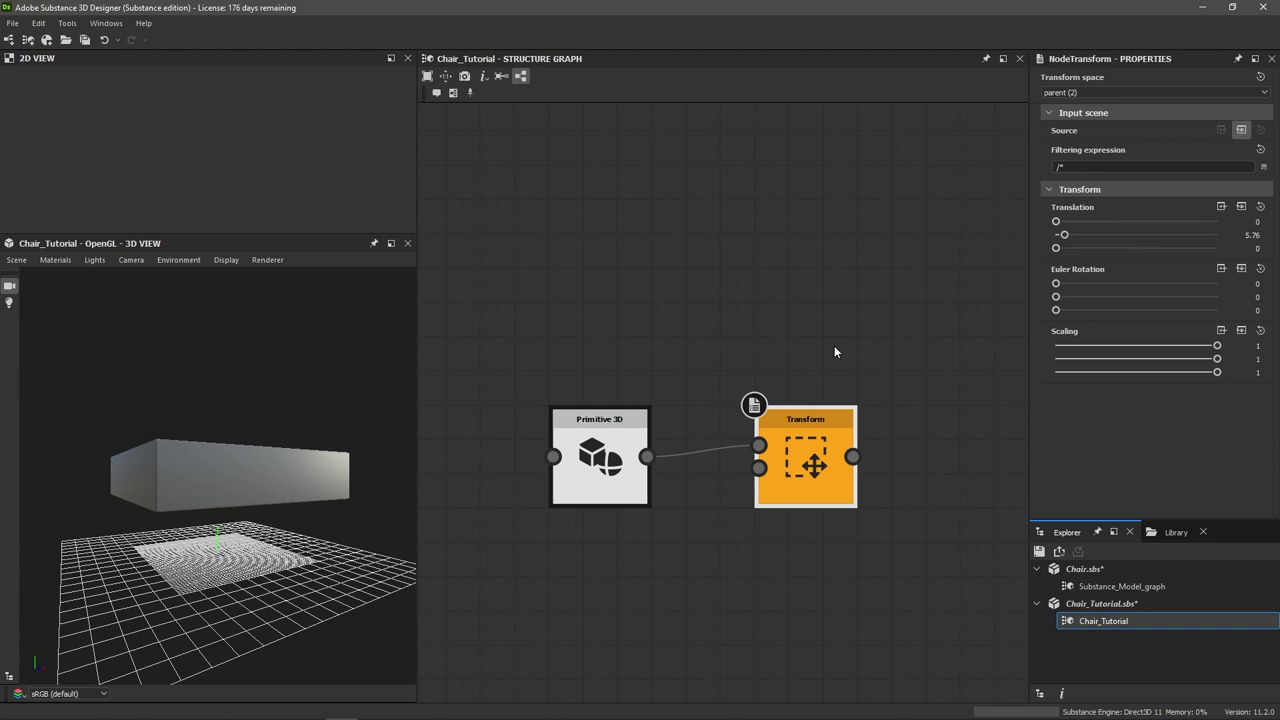
Expose the Transform's translation as an input pin and place a Vector3 node below Primitive 3D
click(1242, 209)
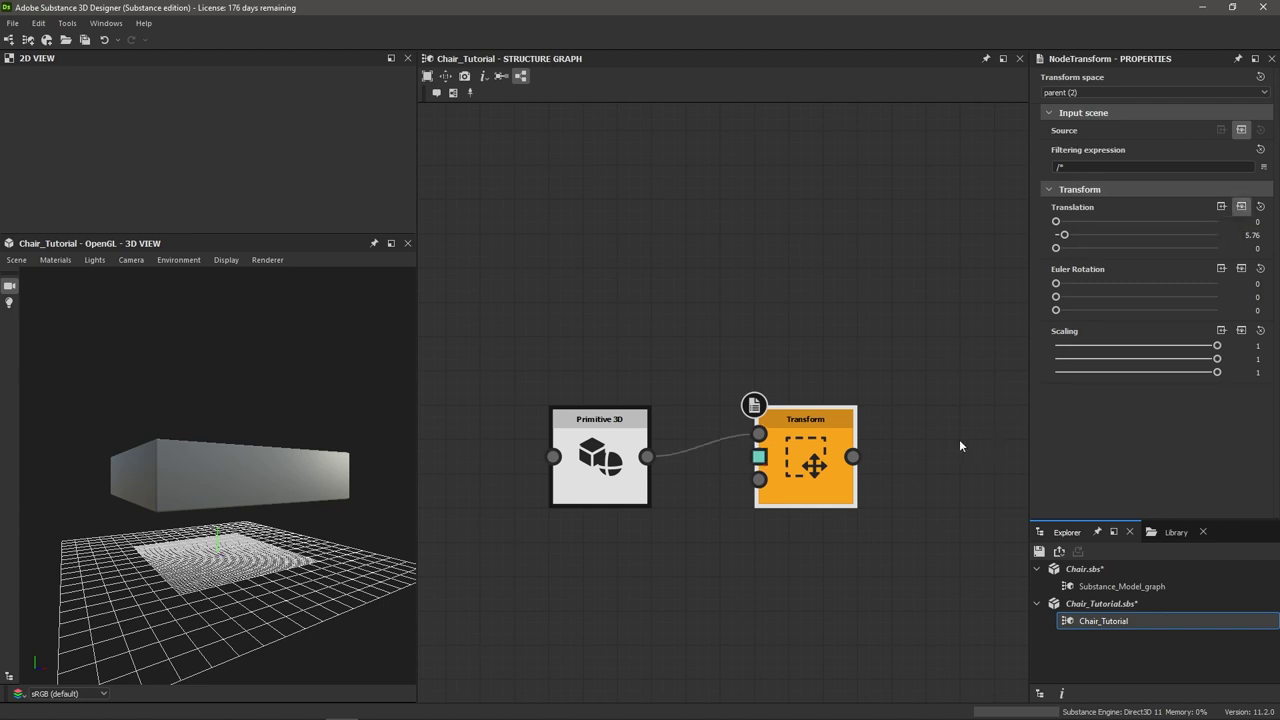
mouse_move(765, 462)
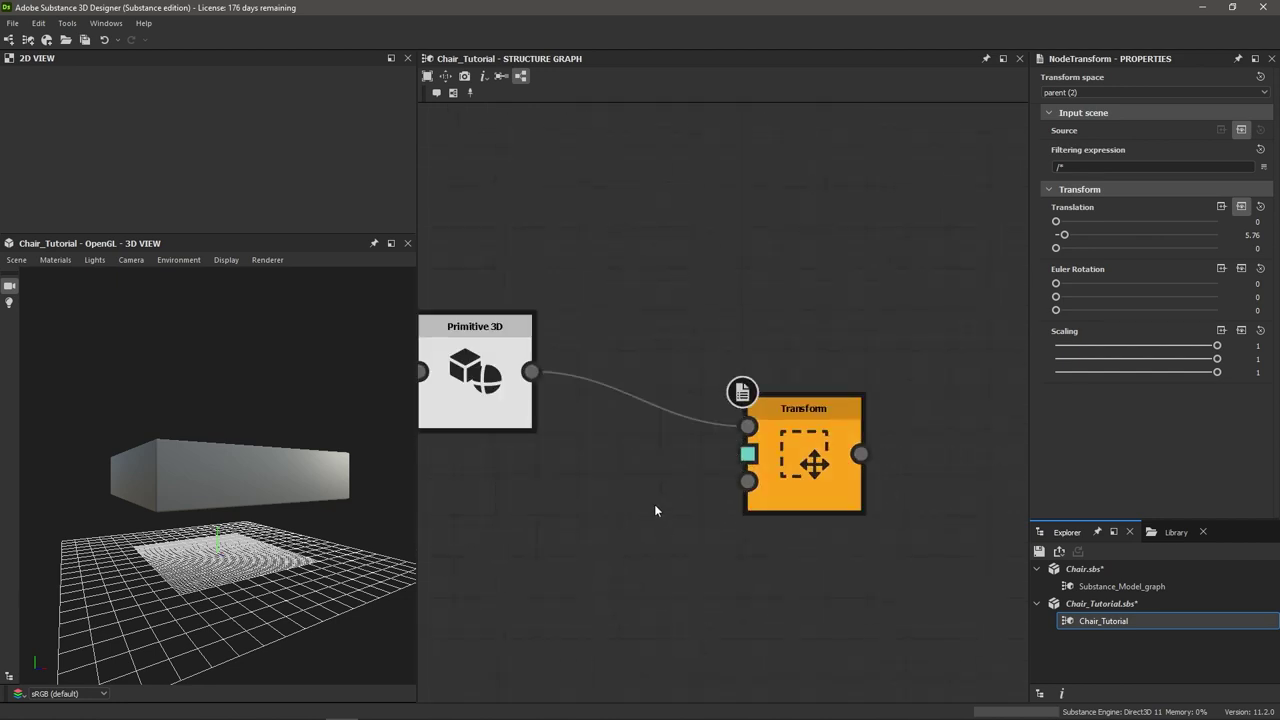
key(space)
text(vec)
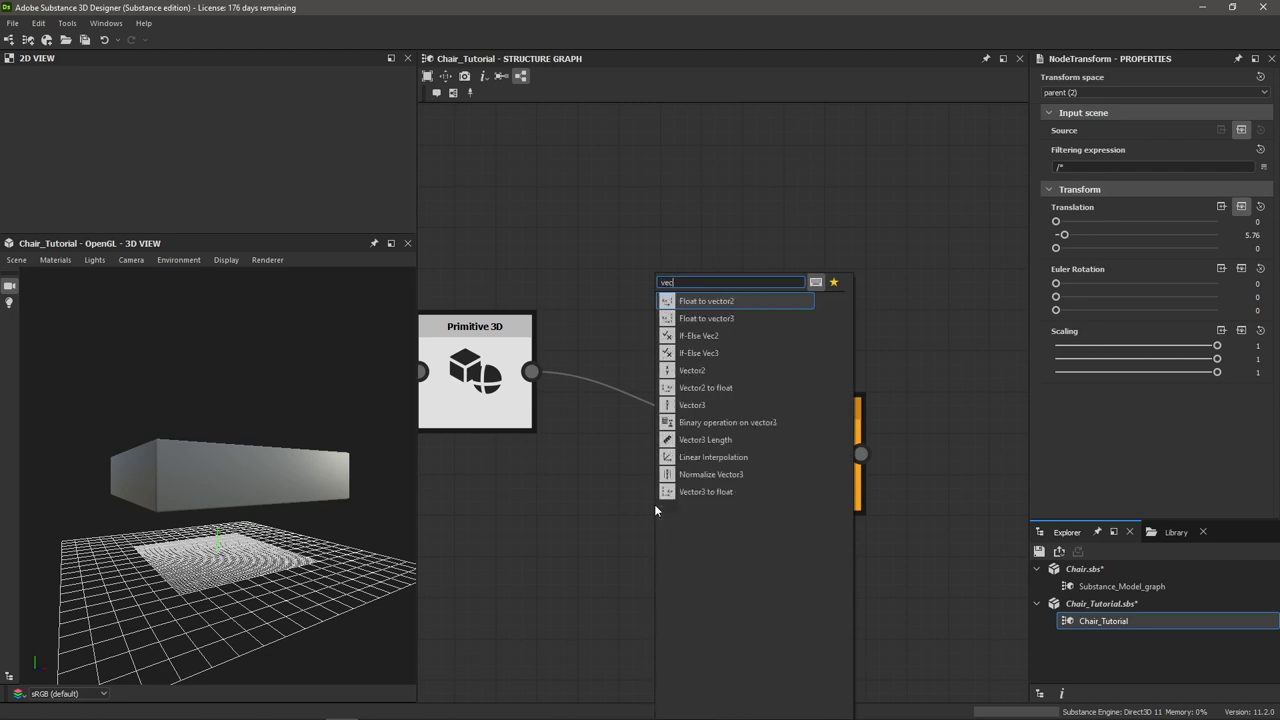
key(Down)
key(Down)
key(Down)
key(Down)
key(Down)
key(Down)
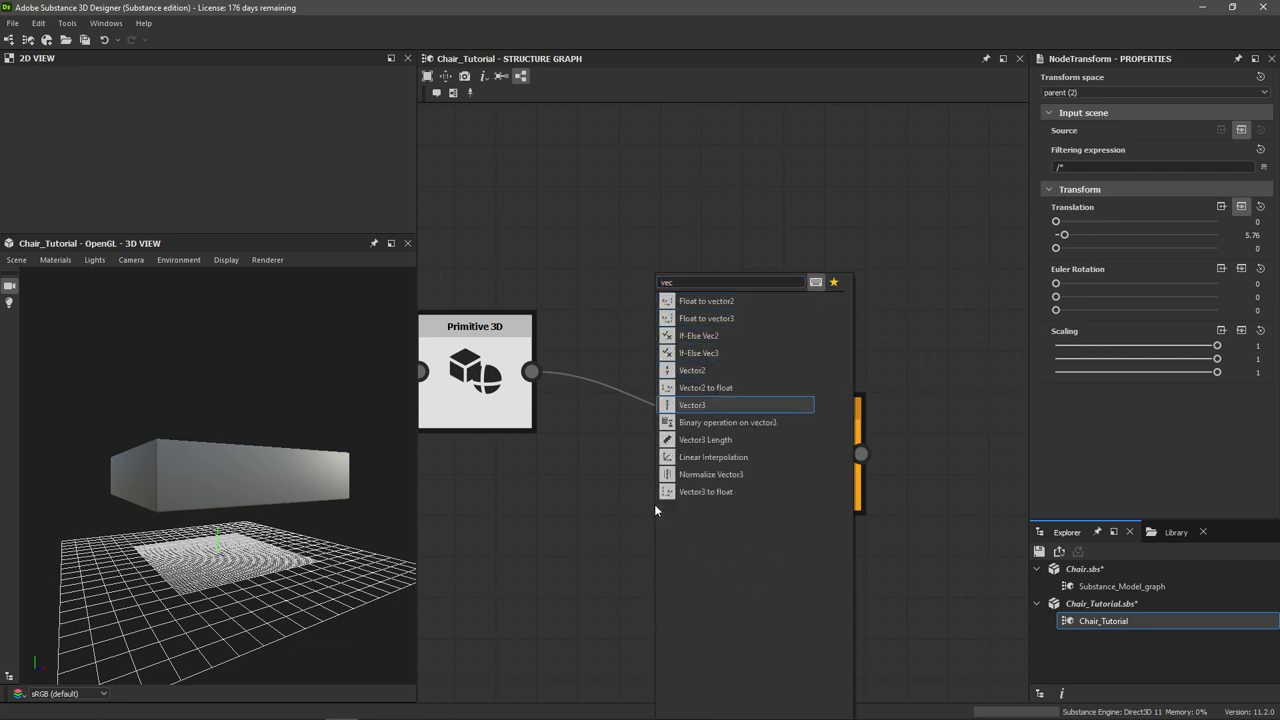
key(Escape)
drag(655, 510, 585, 512)
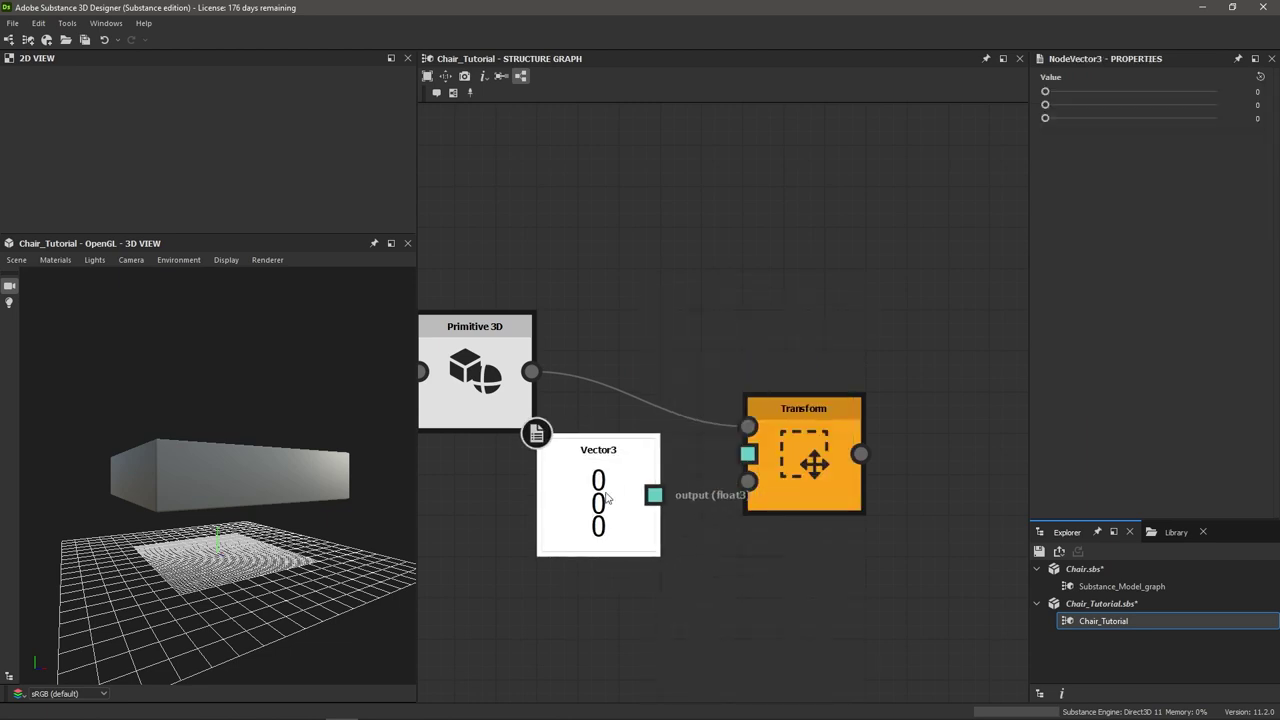
Connect the Vector3 to the Transform's translation and set its X value to 0.19
scroll(585, 512, up, 1)
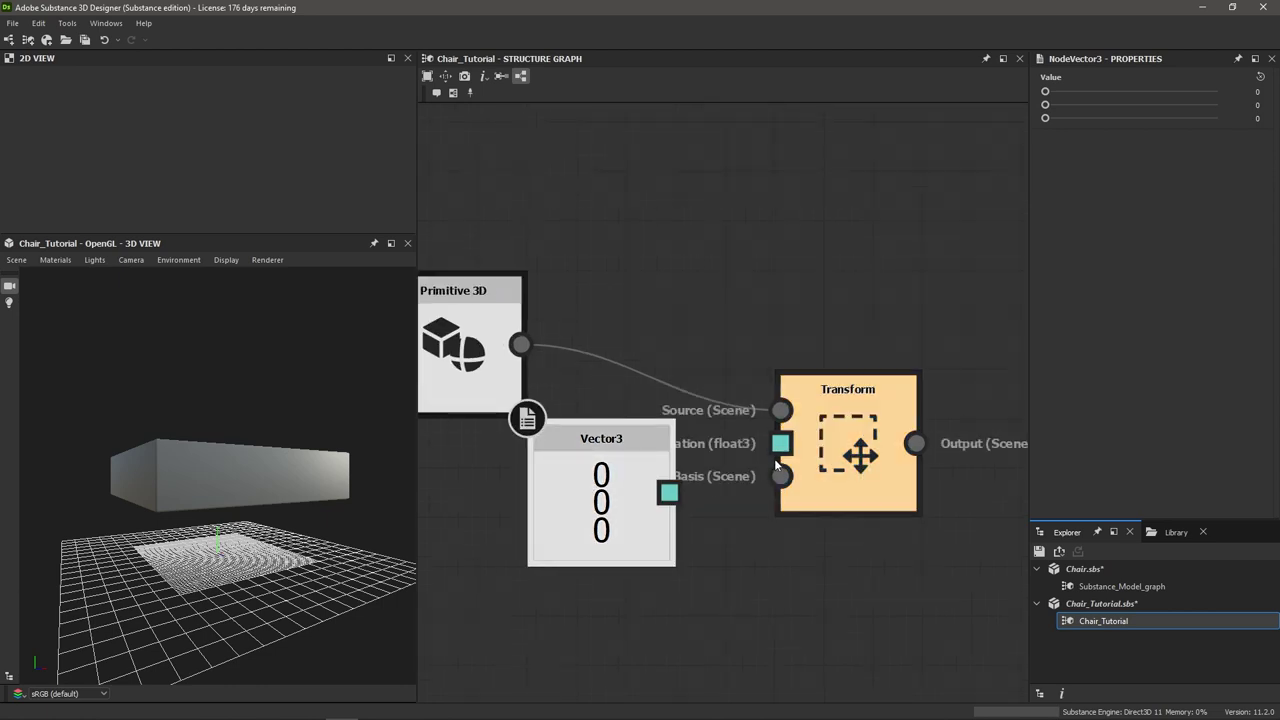
drag(668, 492, 780, 444)
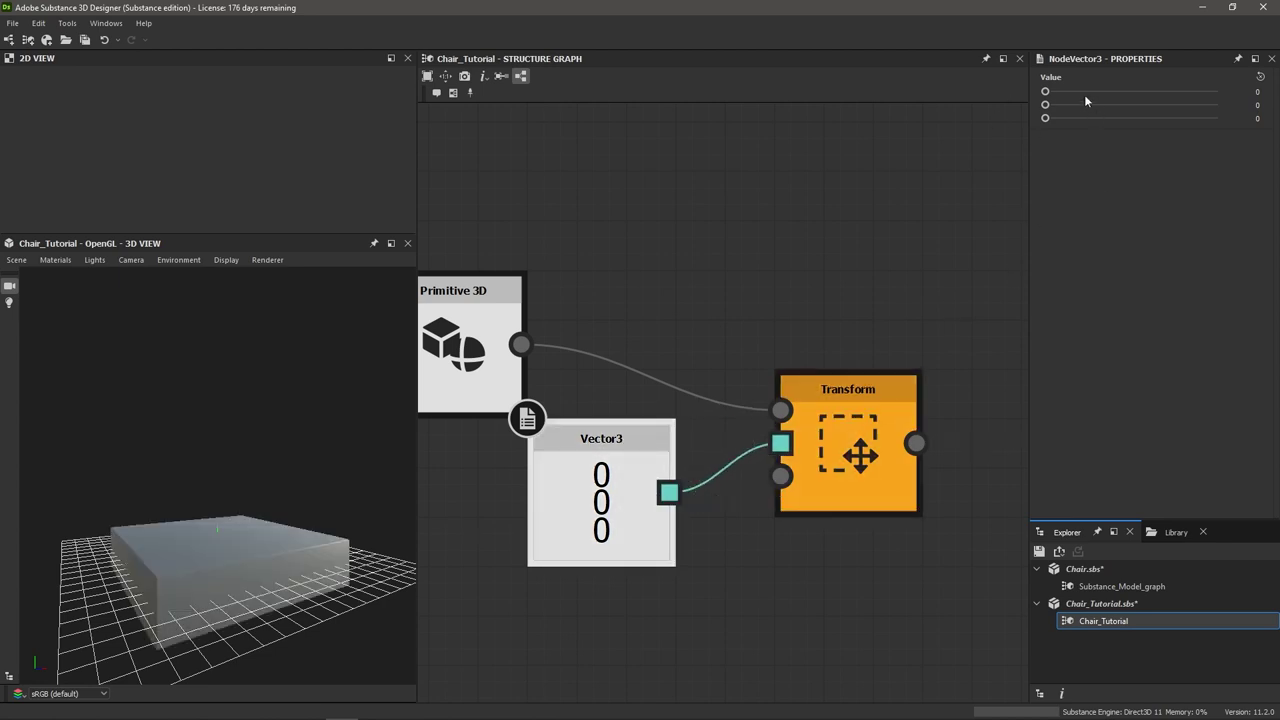
drag(1046, 91, 1105, 118)
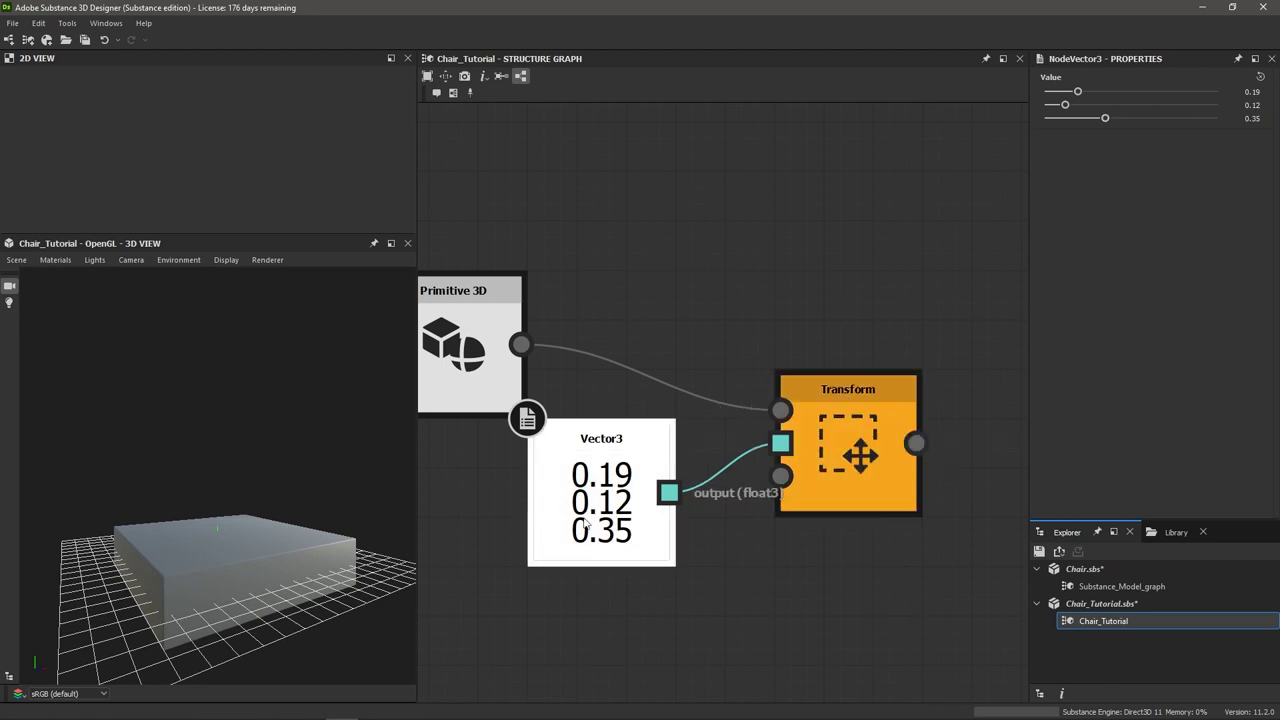
scroll(580, 526, down, 1)
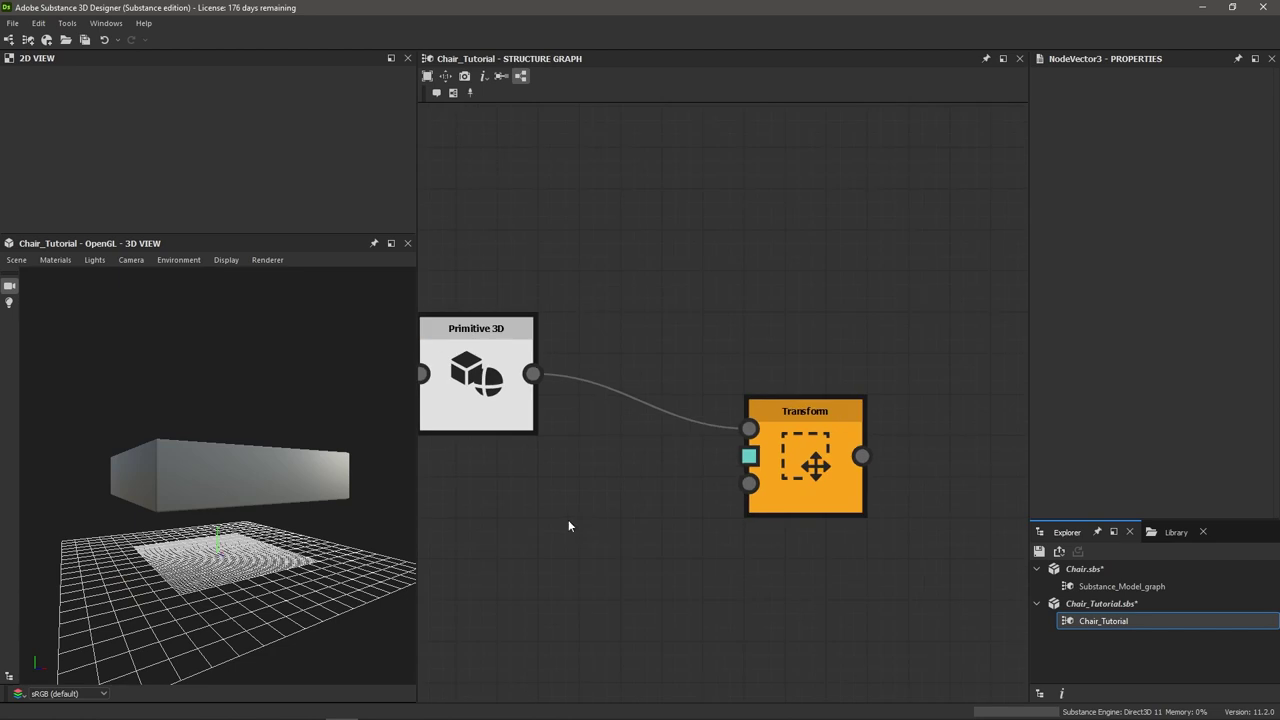
Add a Float to vector3 node via 'float t' search, then select Primitive 3D for its size settings
key(space)
text(fl)
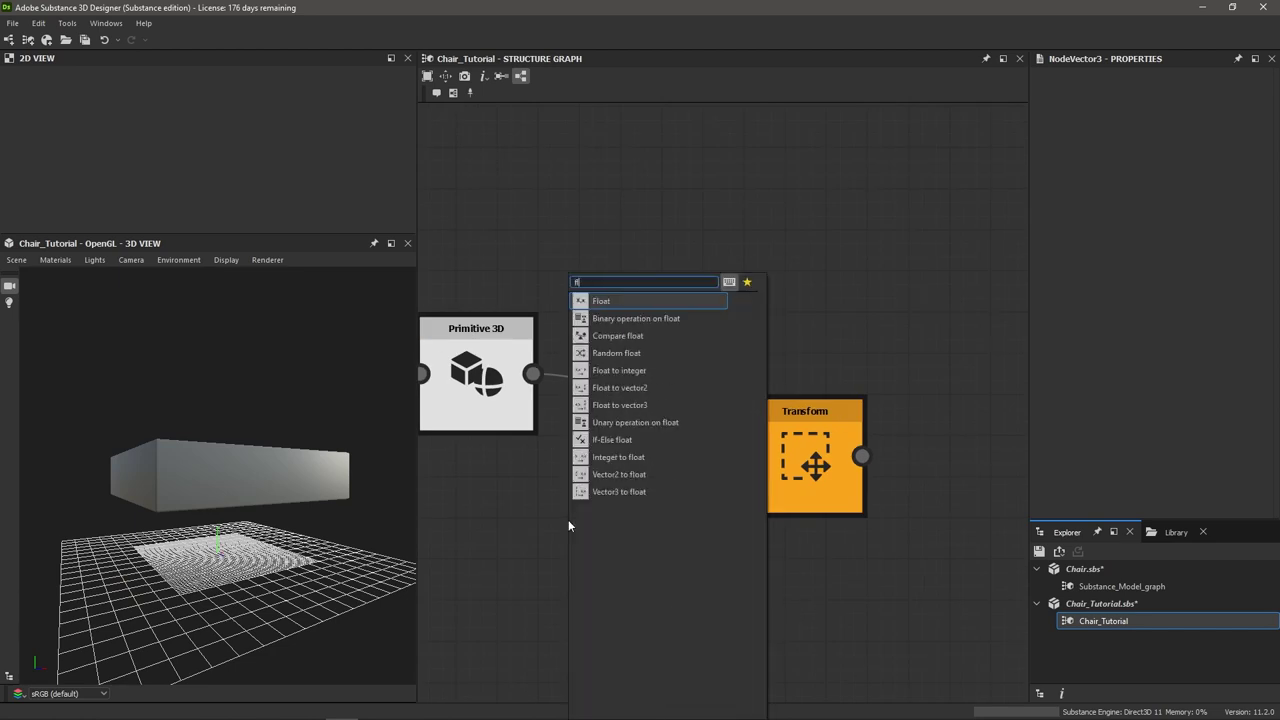
text(oat to)
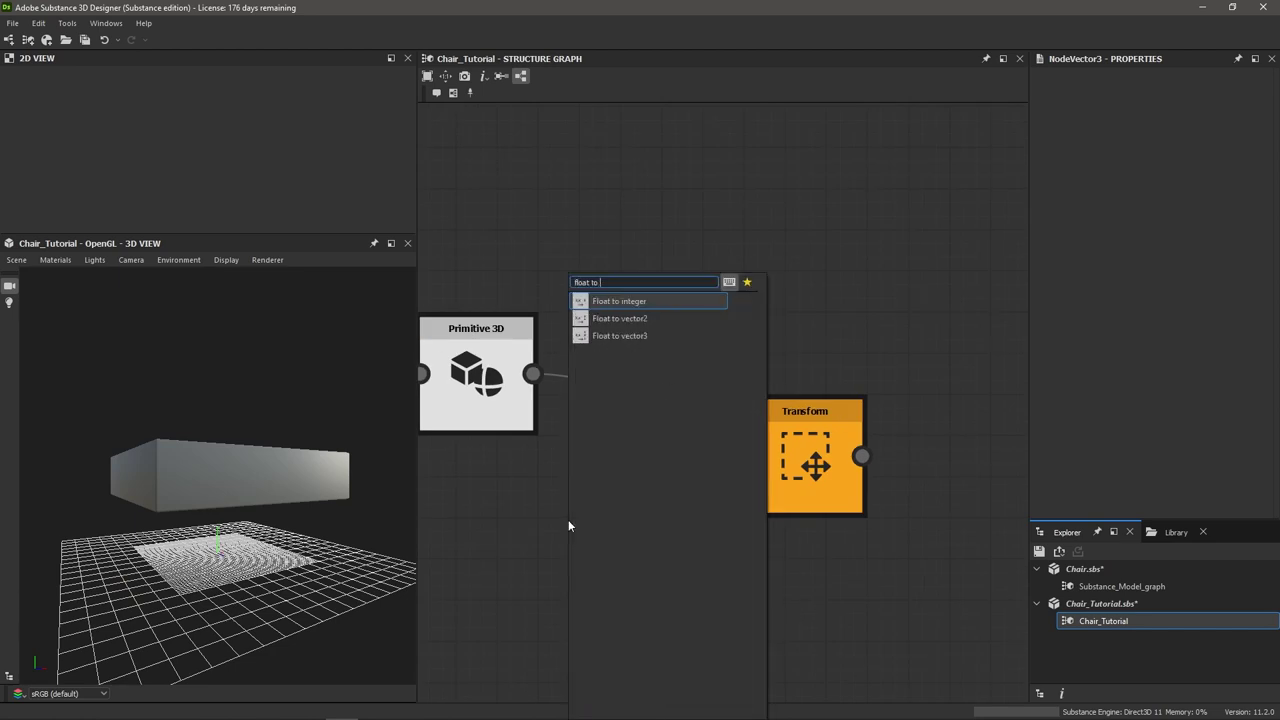
key(Down)
key(Down)
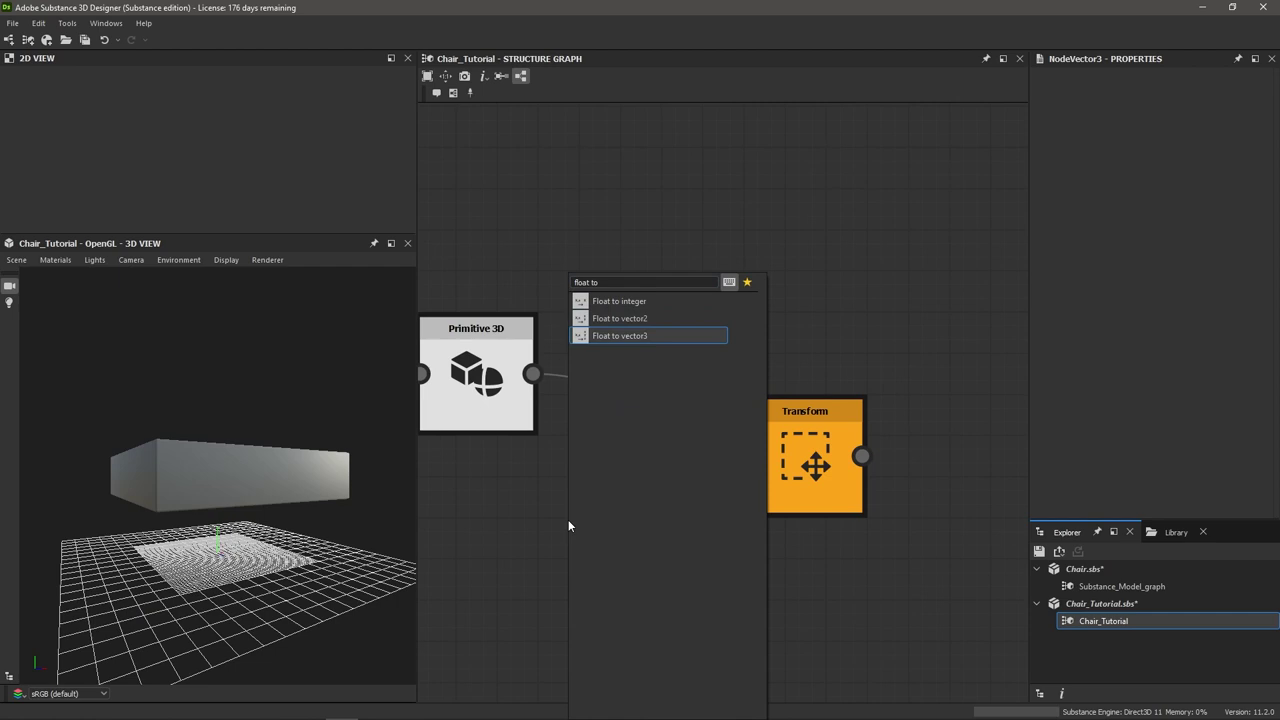
key(Return)
scroll(578, 528, up, 3)
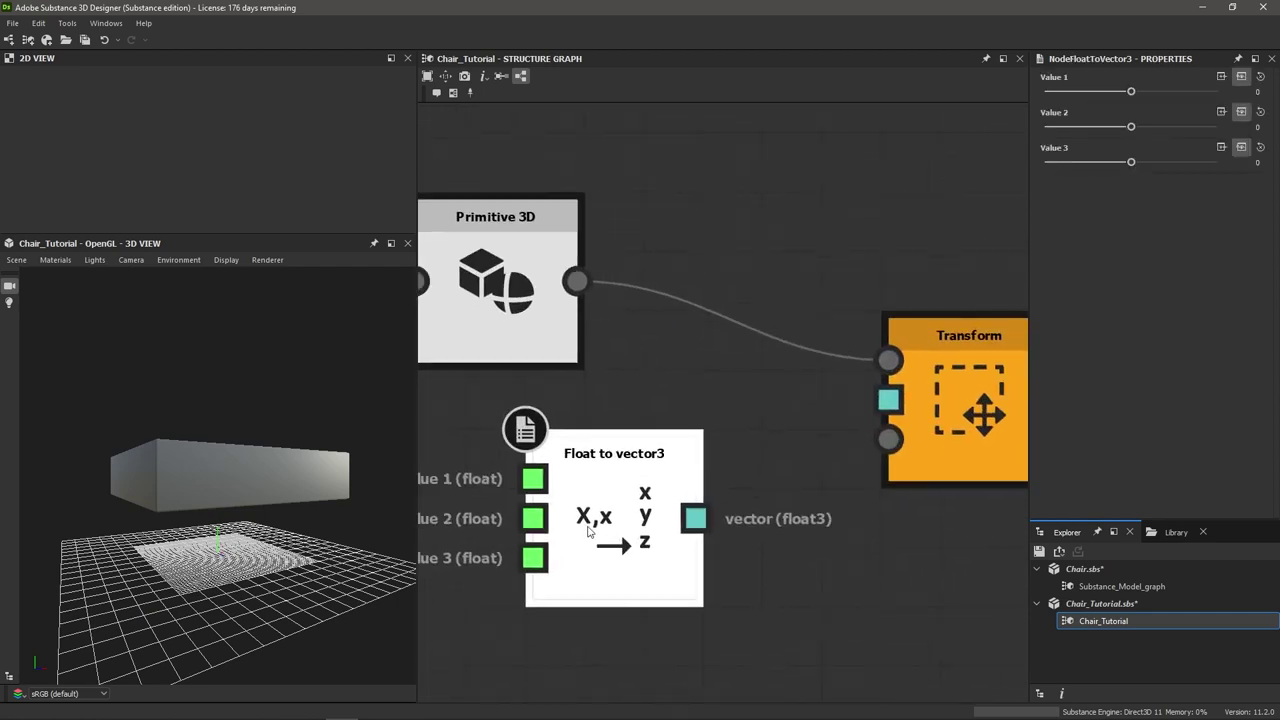
scroll(575, 525, down, 3)
scroll(500, 496, up, 2)
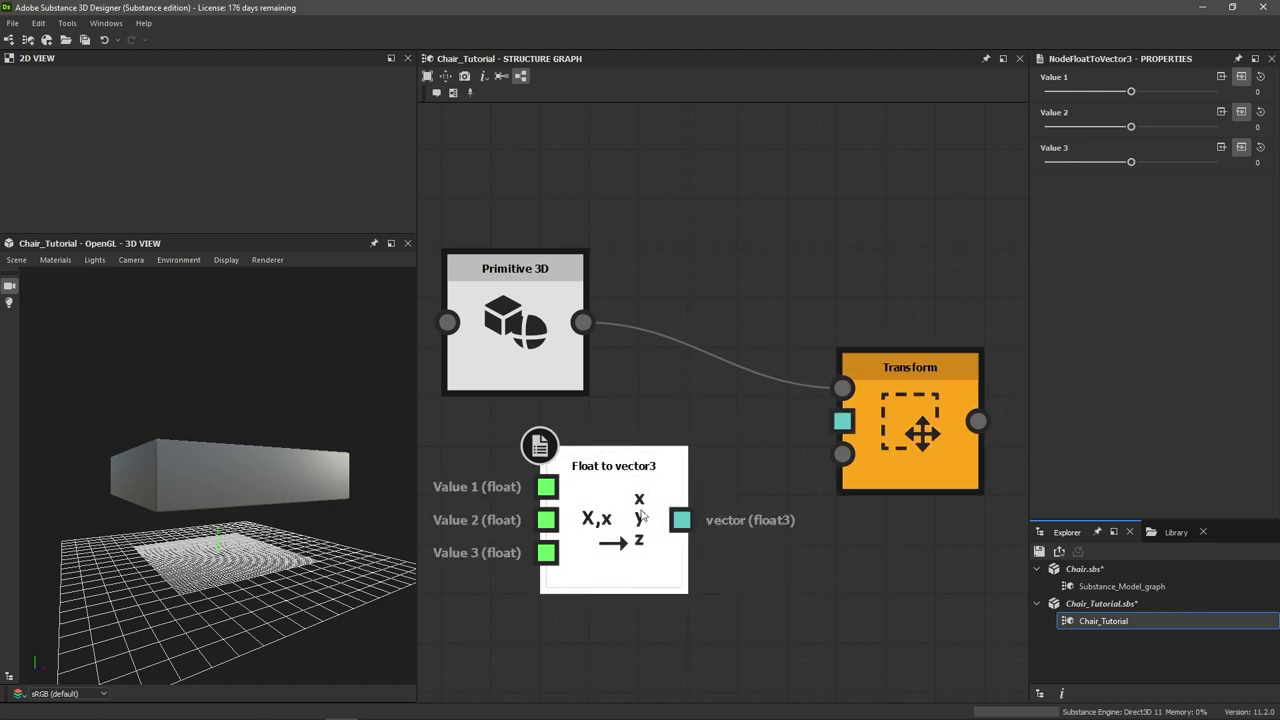
scroll(535, 541, down, 3)
scroll(555, 547, up, 2)
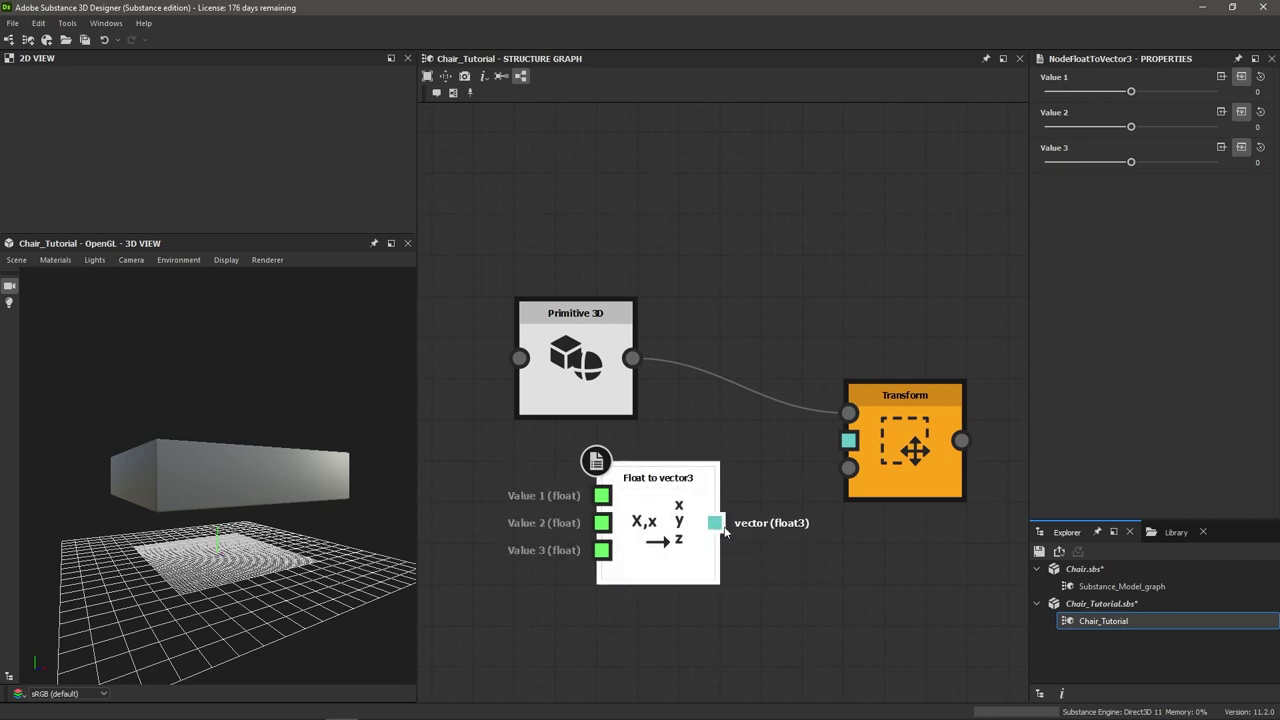
click(900, 470)
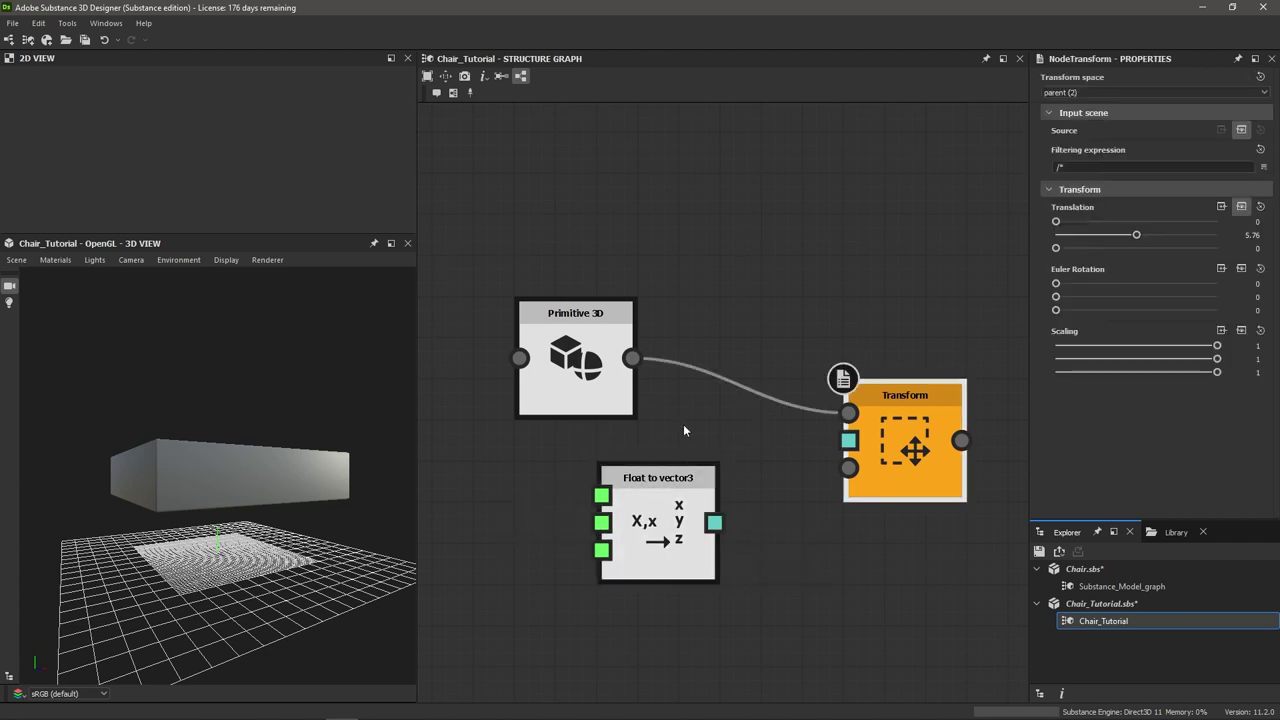
click(588, 365)
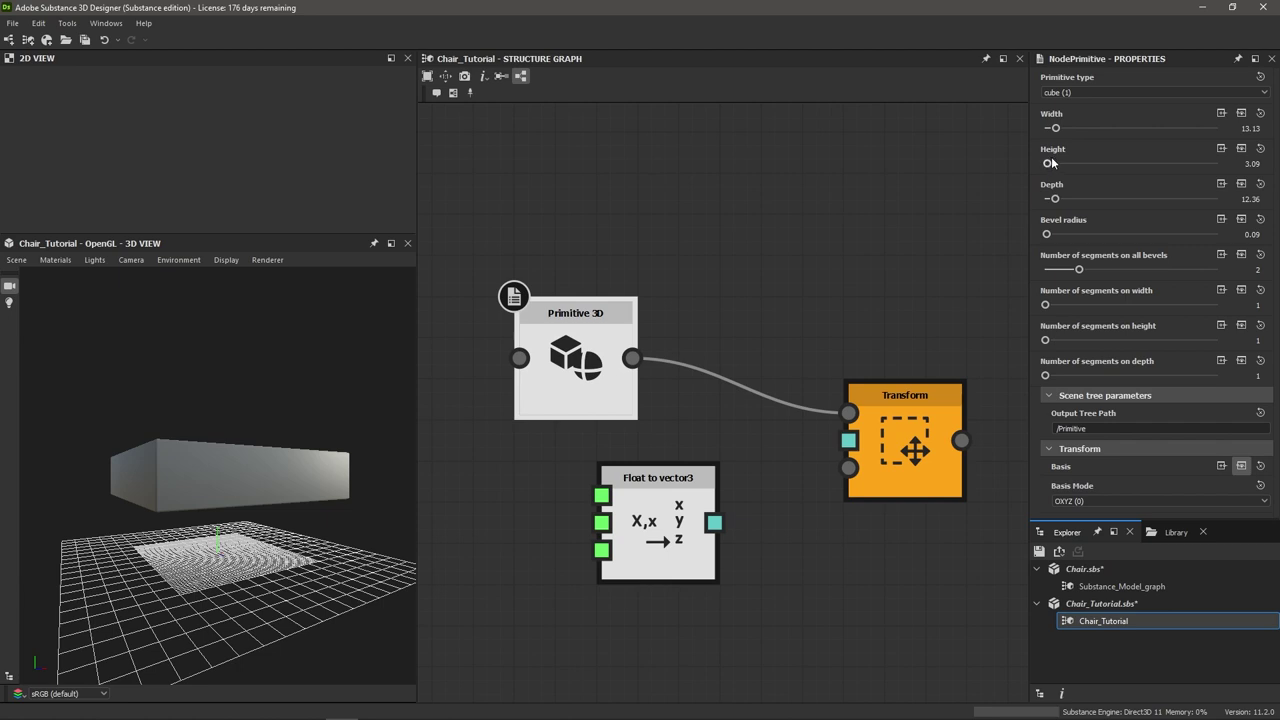
Expose the box height as a Float node wired into Float to vector3's Value 2
click(1221, 150)
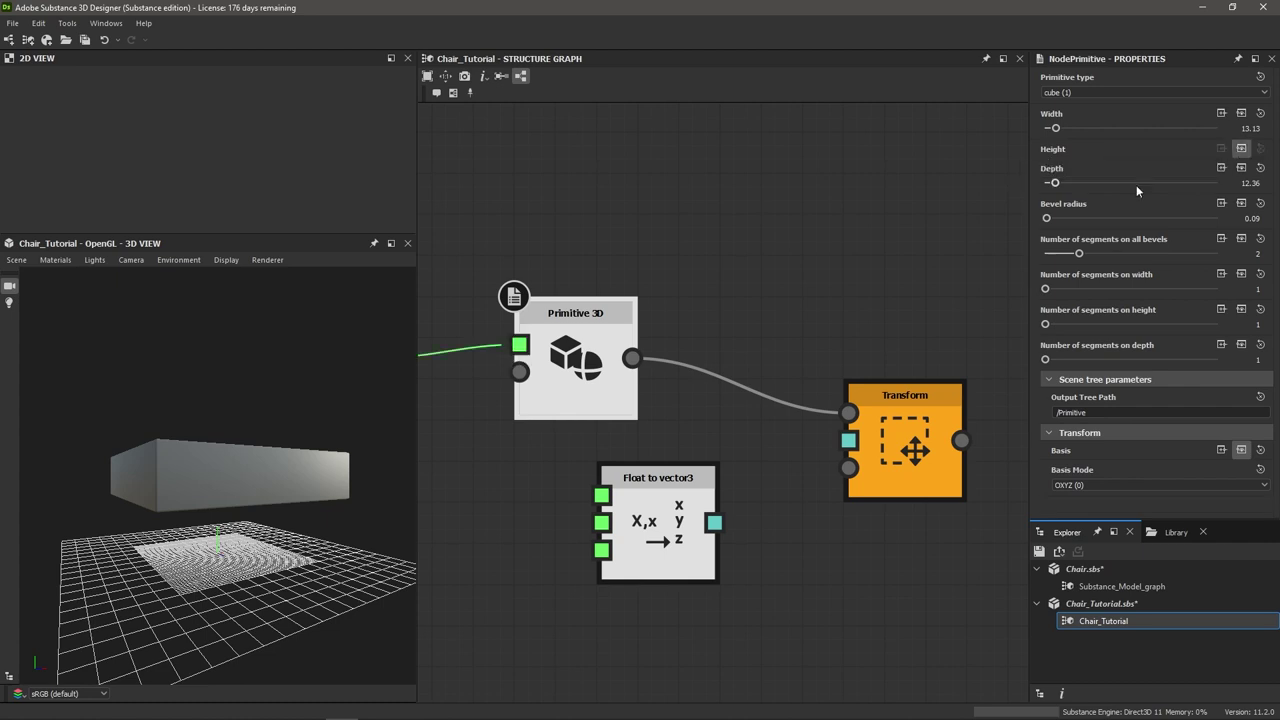
middle_drag(579, 262, 757, 251)
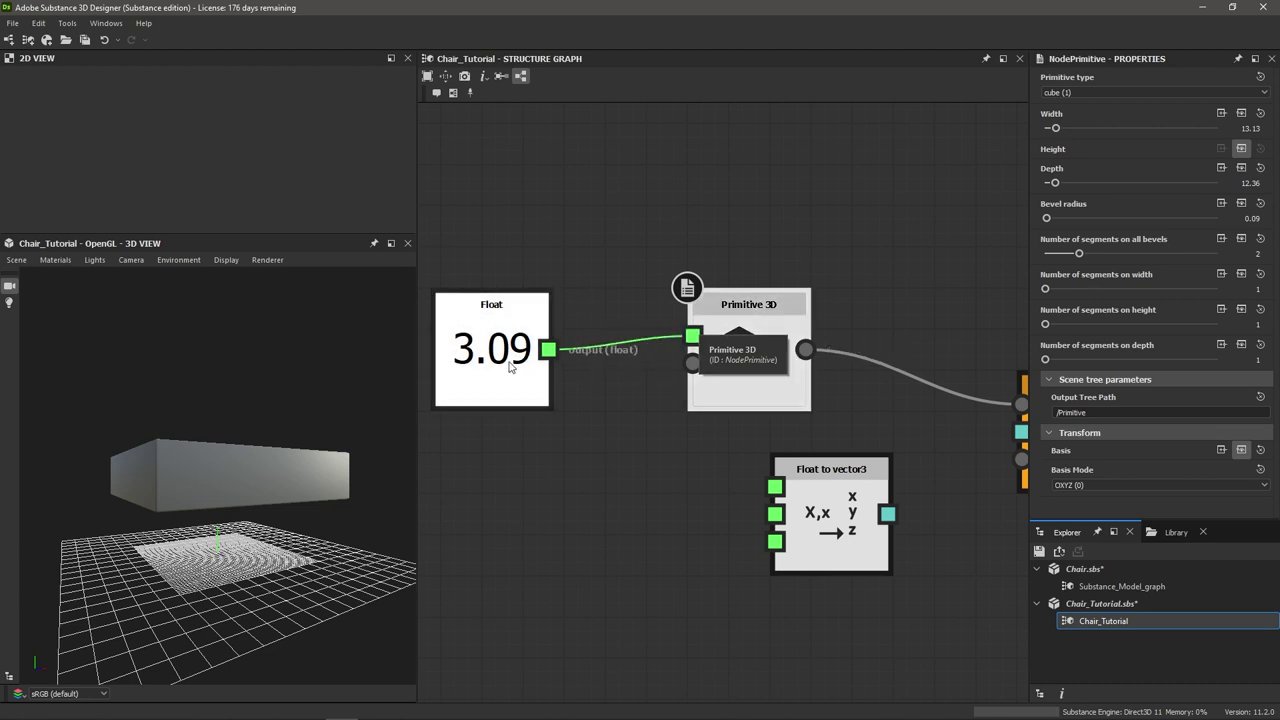
scroll(622, 358, down, 2)
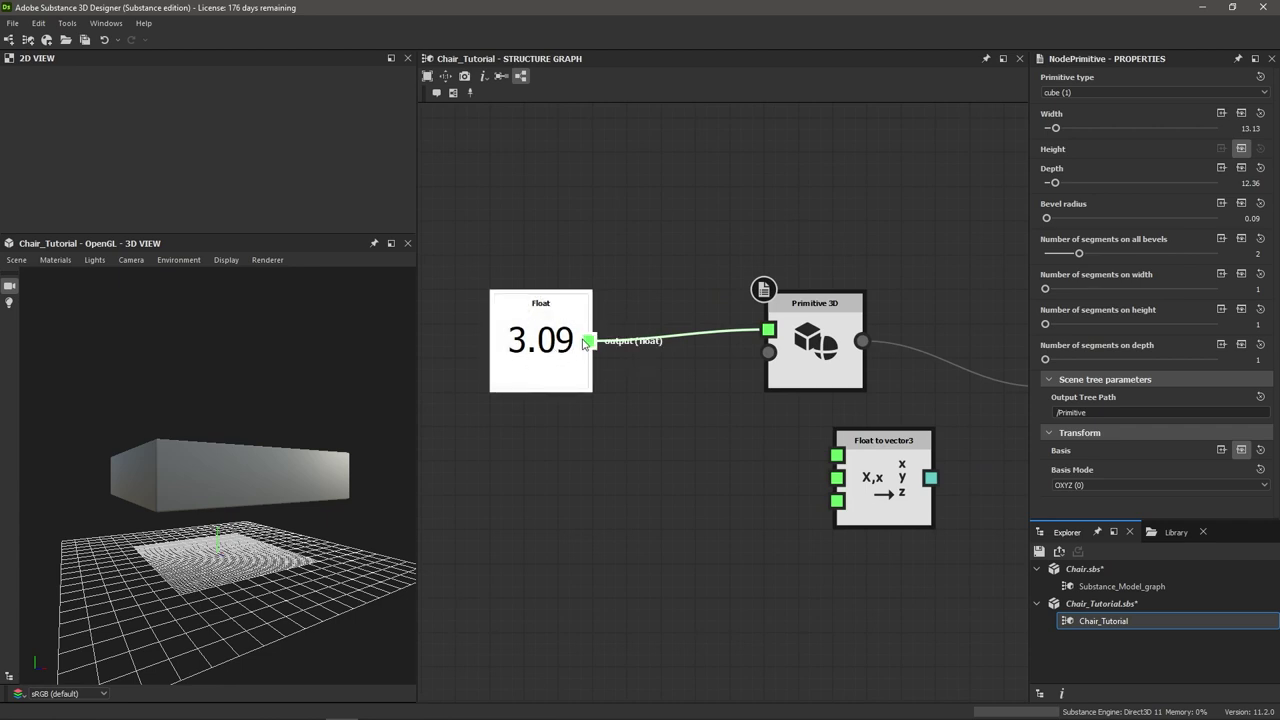
drag(588, 341, 837, 479)
middle_drag(903, 487, 837, 493)
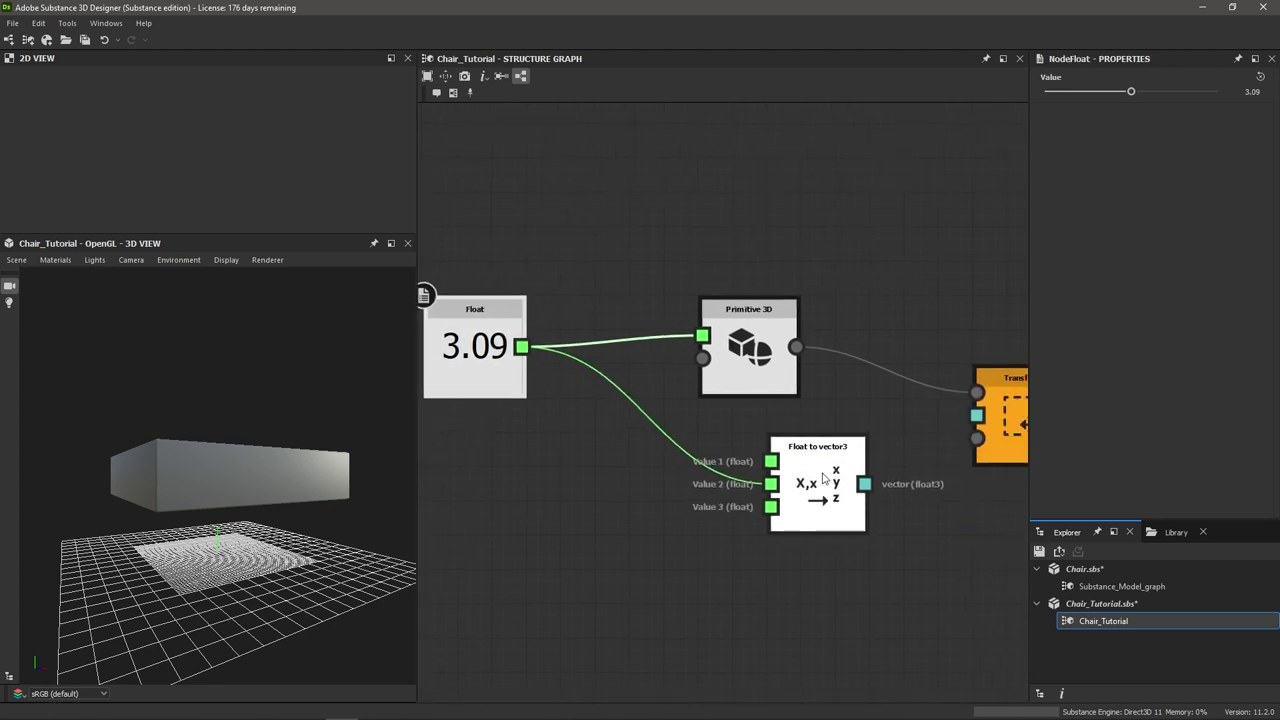
click(822, 481)
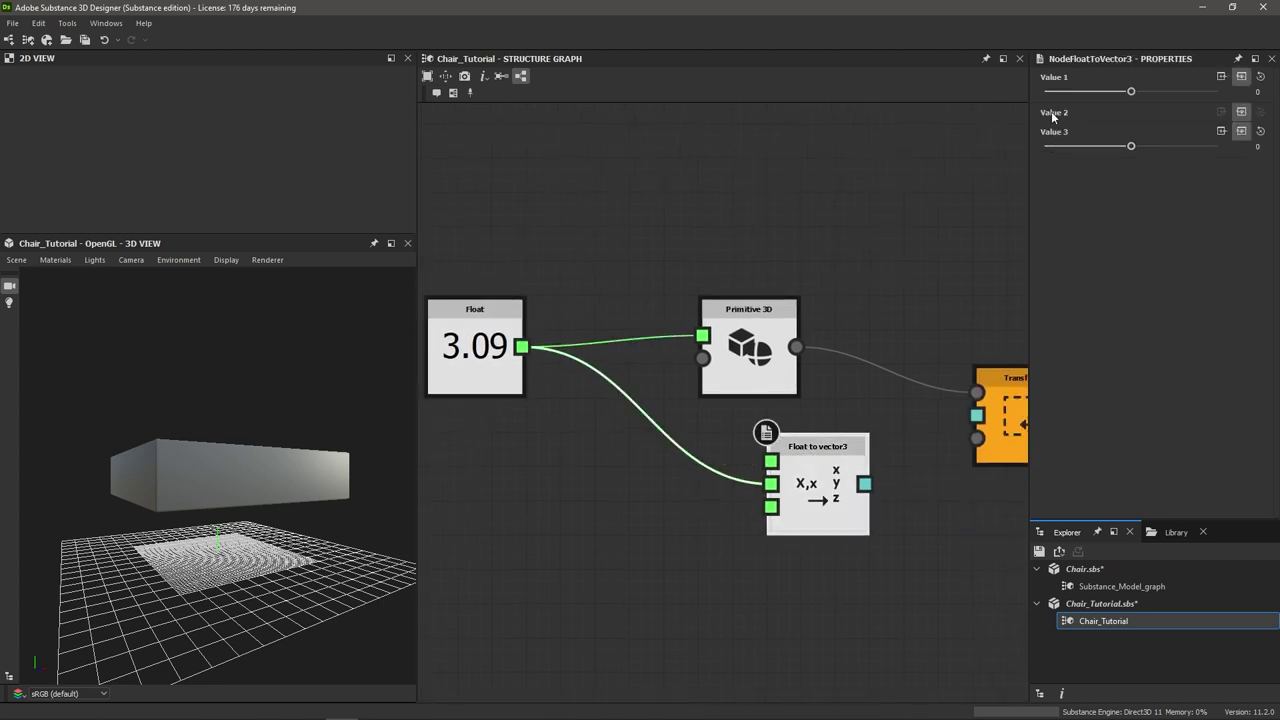
scroll(790, 486, up, 2)
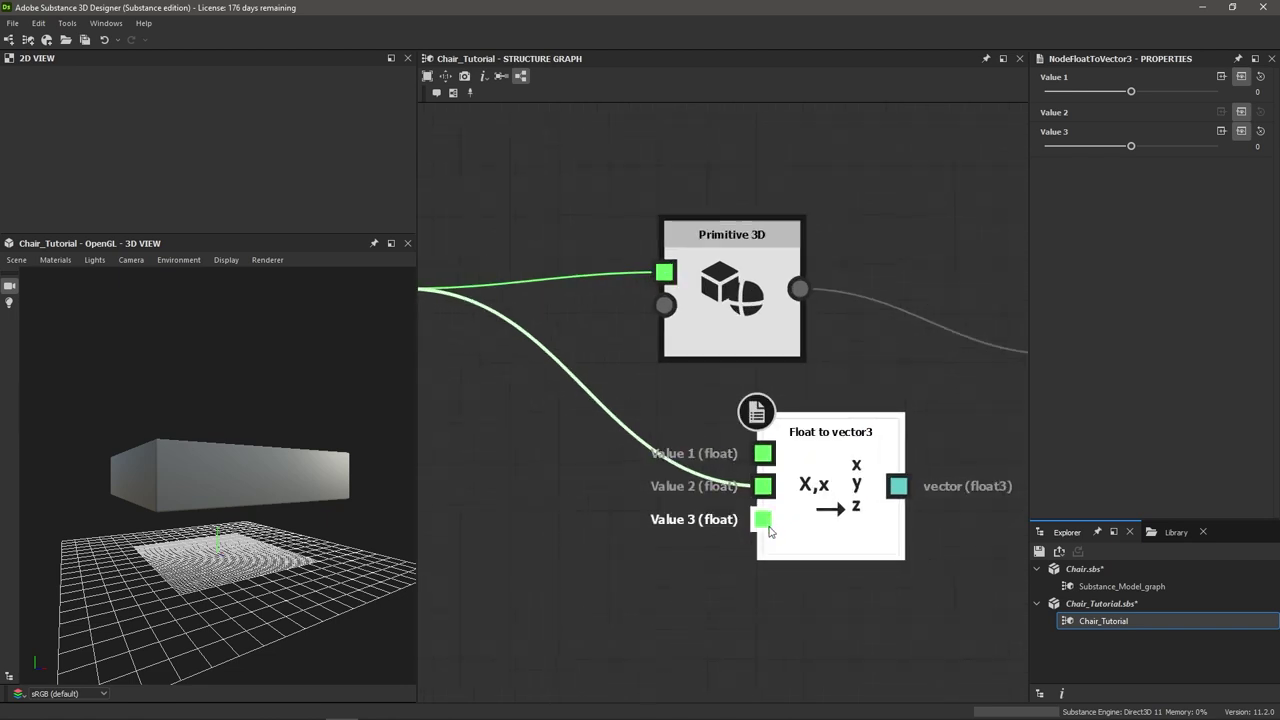
scroll(768, 520, down, 2)
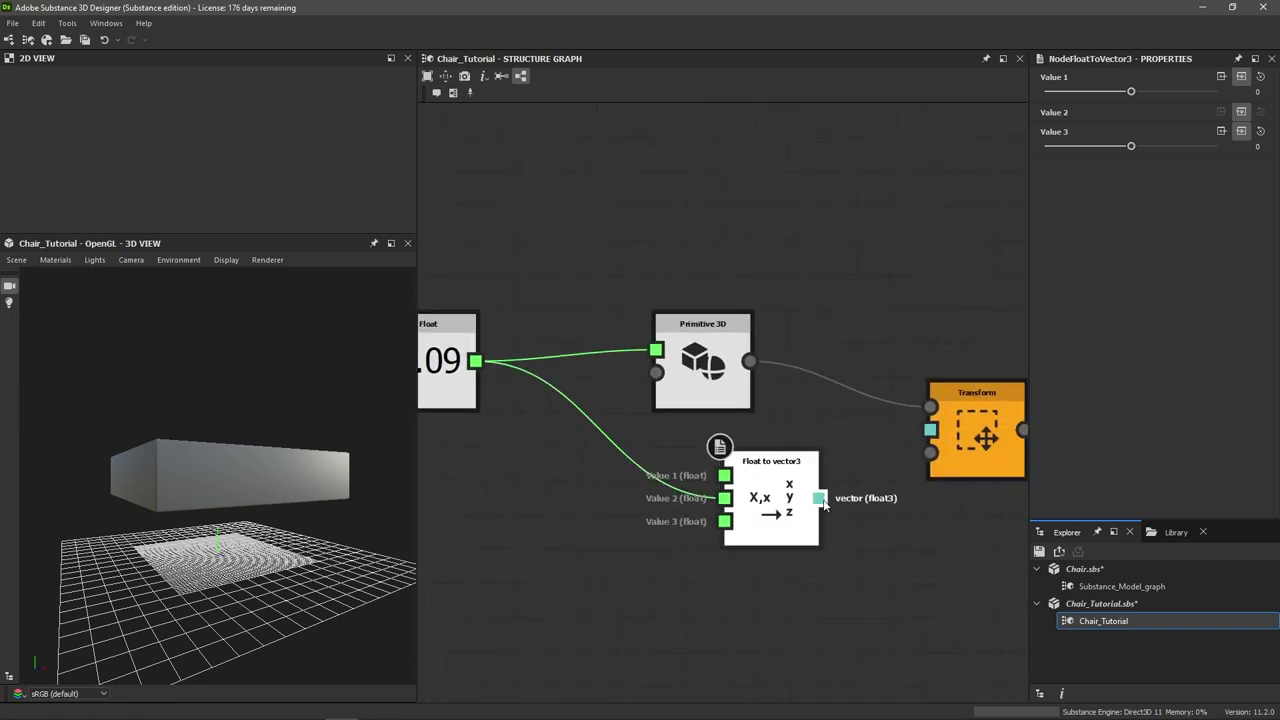
Feed Float to vector3 into the Transform node's translation
drag(820, 498, 935, 435)
middle_drag(952, 440, 845, 458)
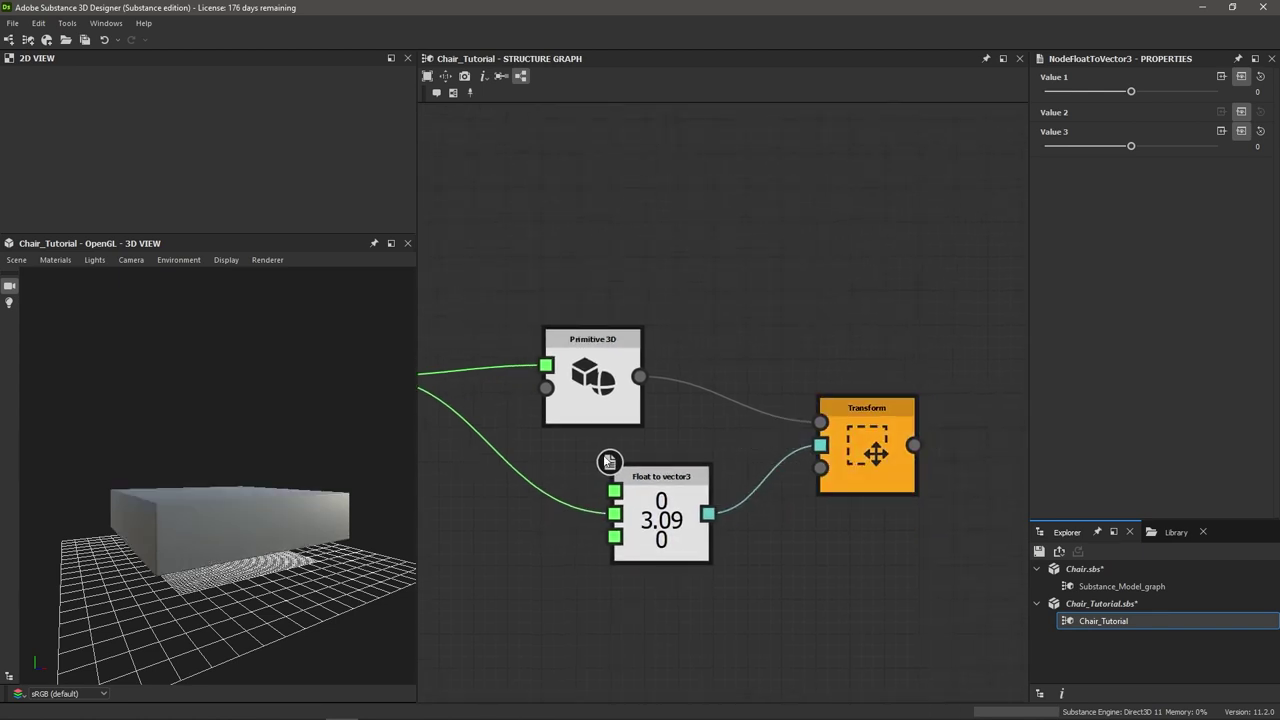
click(873, 452)
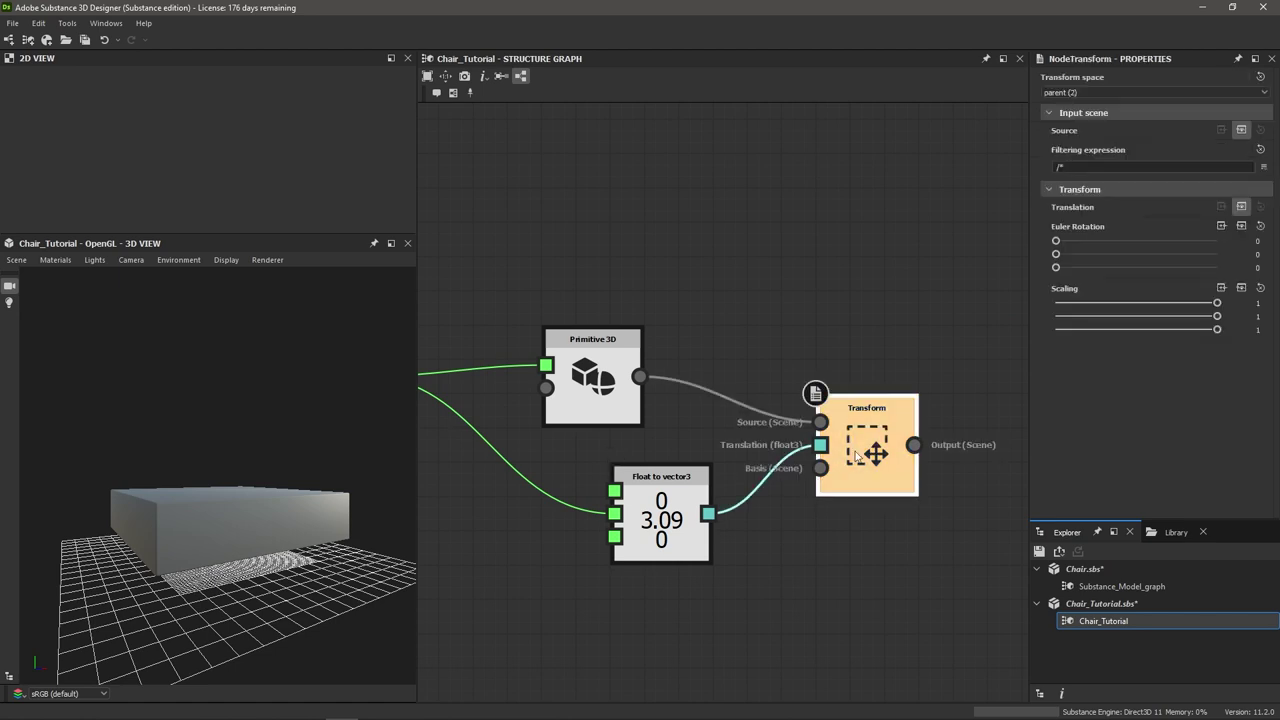
scroll(873, 452, down, 3)
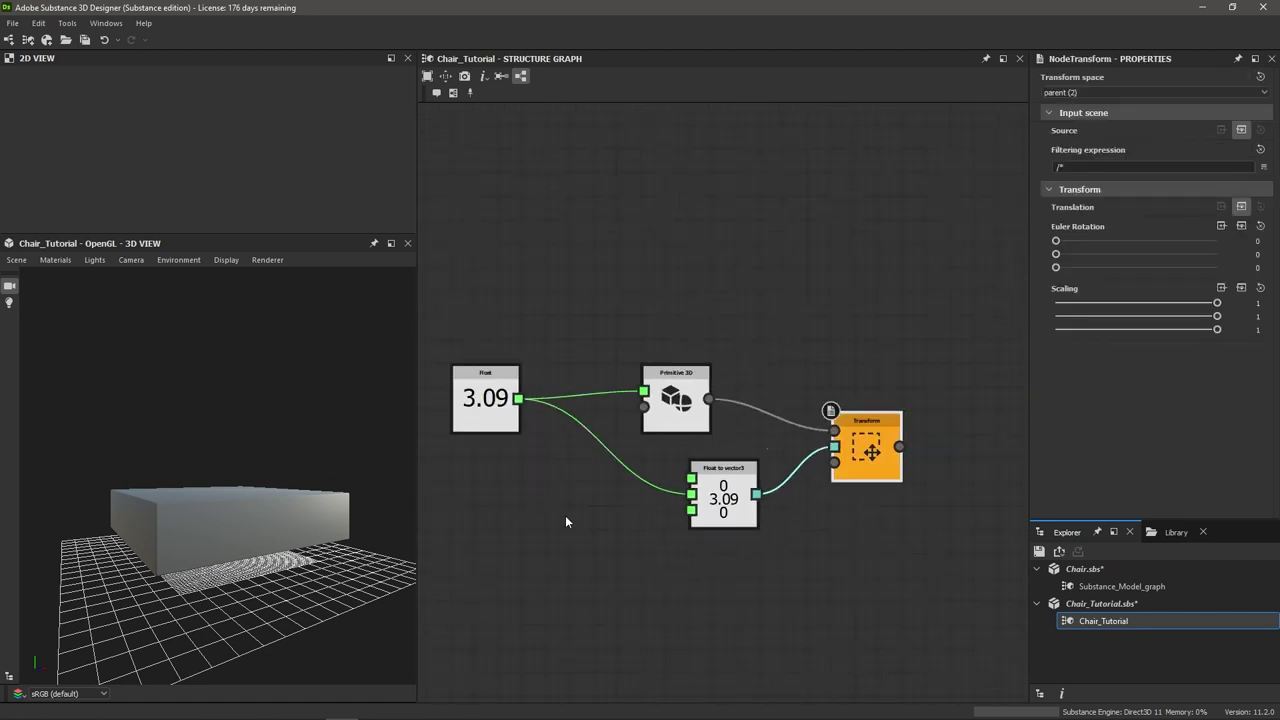
Set the Float value to 4.75 so the box grows taller and lifts
middle_drag(565, 521, 622, 527)
click(547, 412)
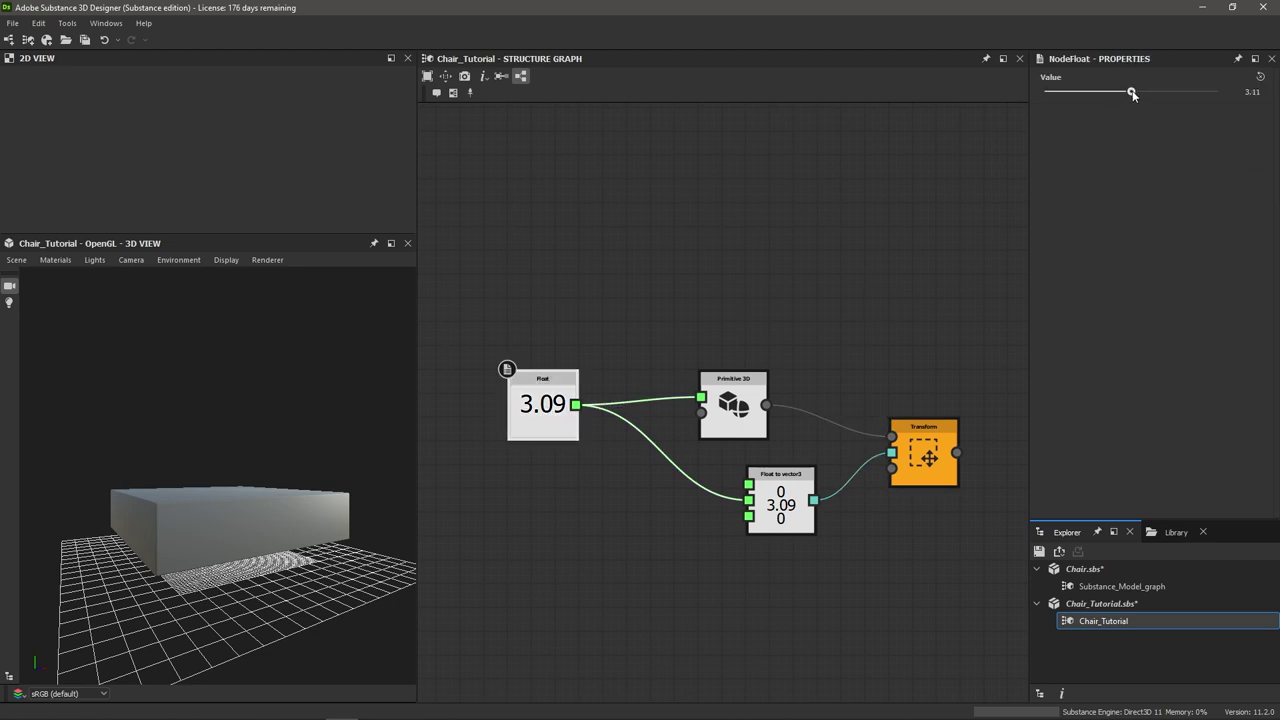
drag(1131, 91, 1166, 116)
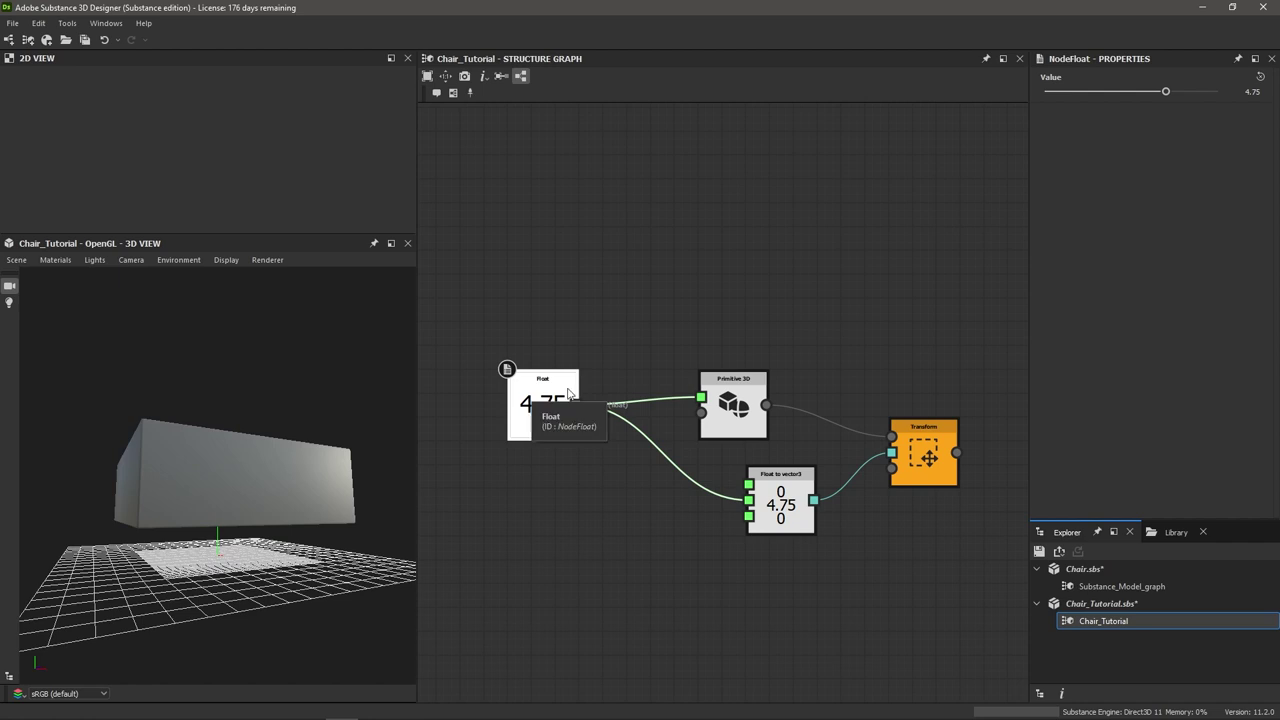
Add a comment reading 'Seat Height' to the Float node
right_click(540, 401)
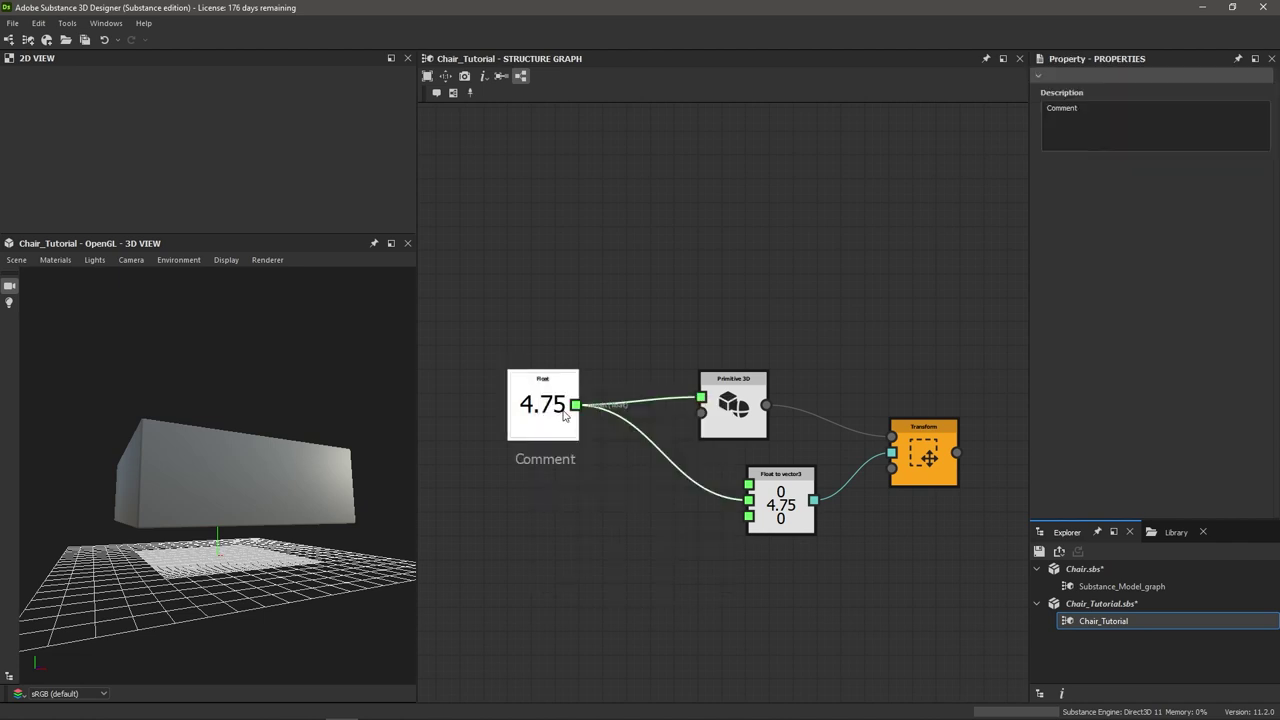
click(566, 408)
drag(1122, 123, 1020, 99)
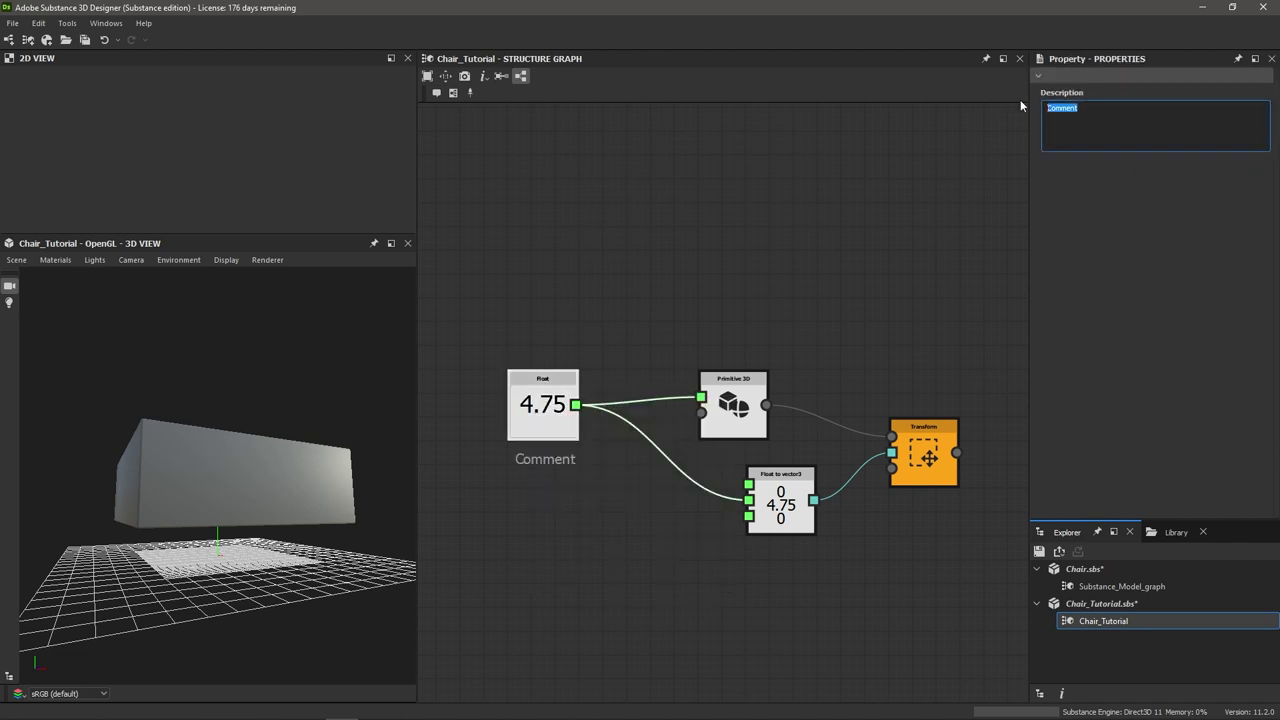
text(Seat Height)
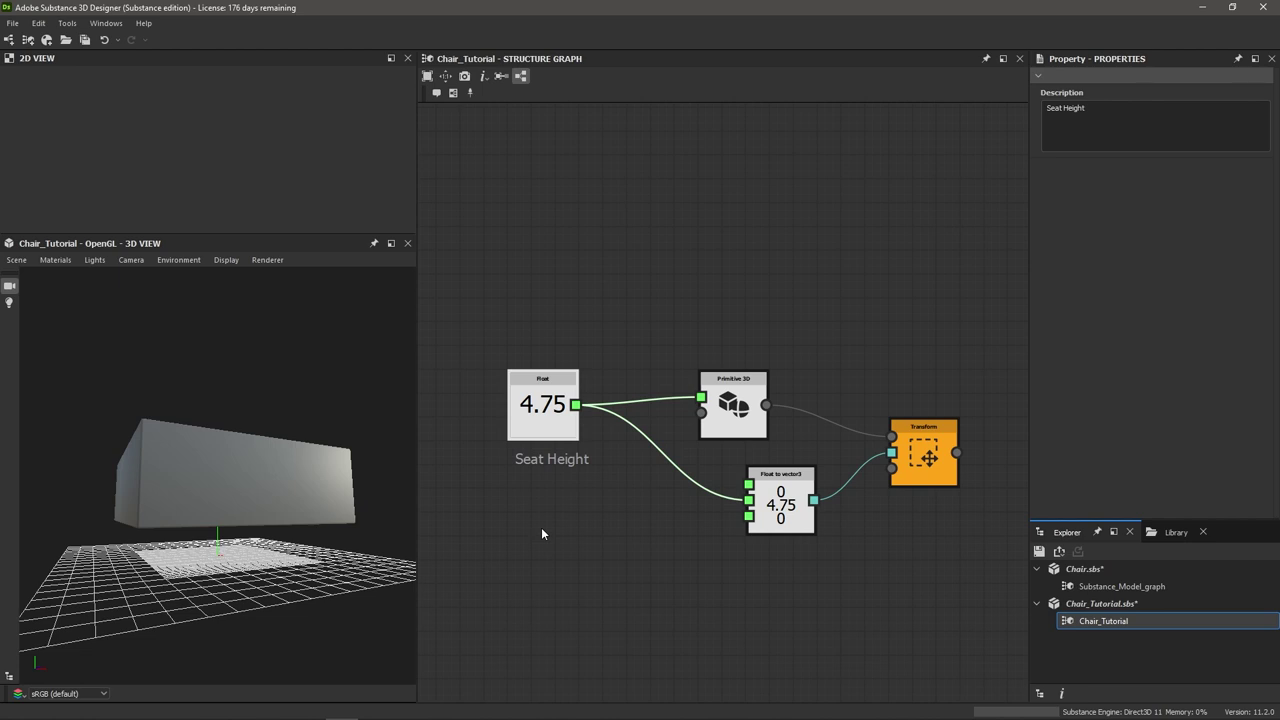
click(607, 571)
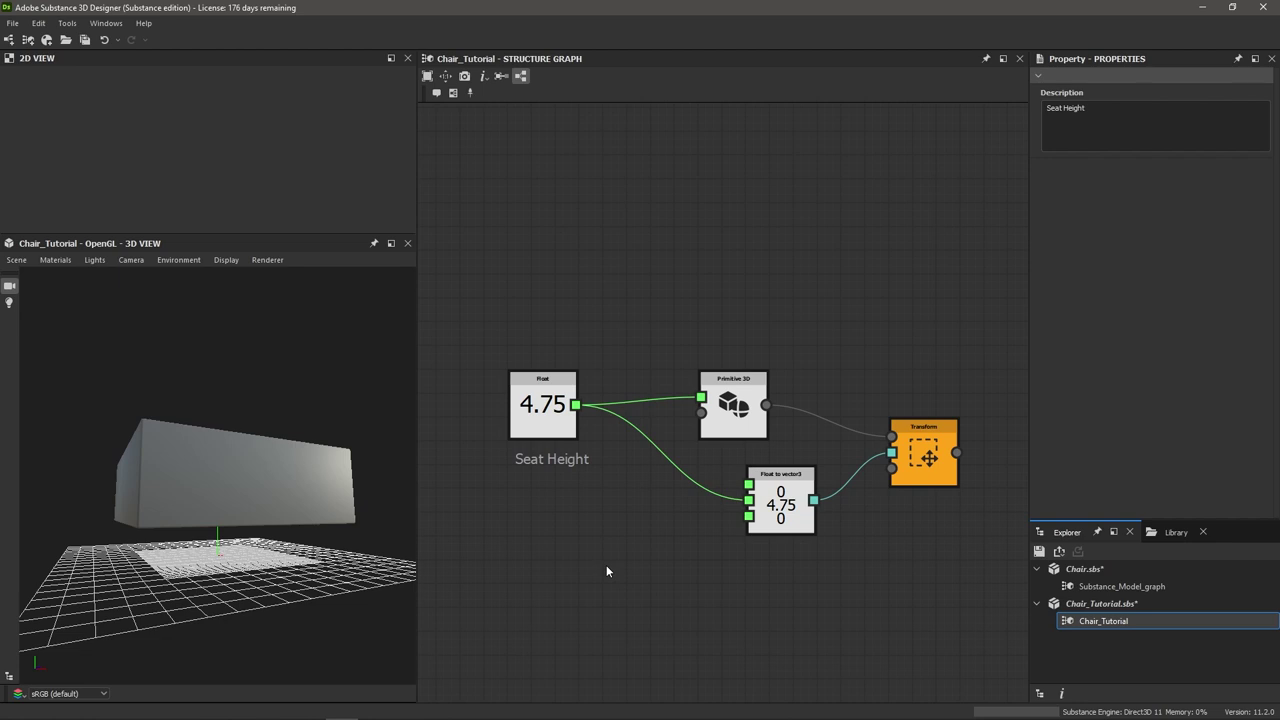
Add a Binary operation on float set to Division, with Seat Height wired into Value 1
key(space)
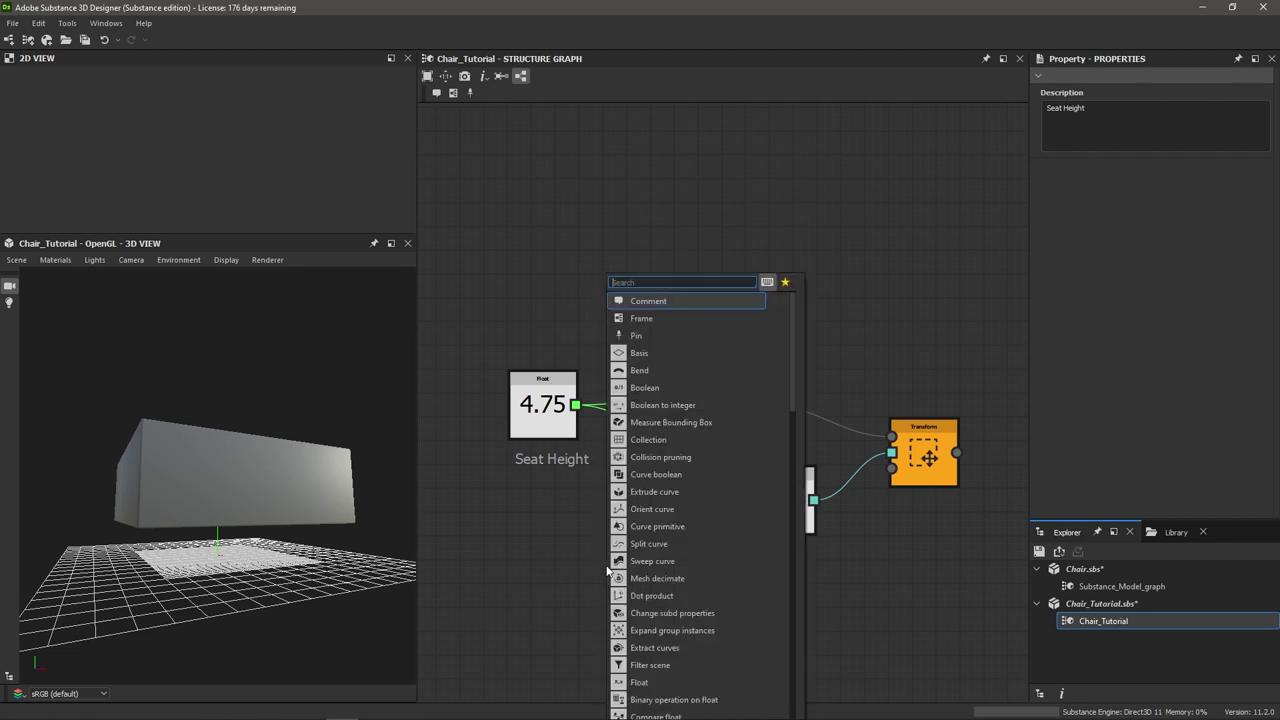
text(bin)
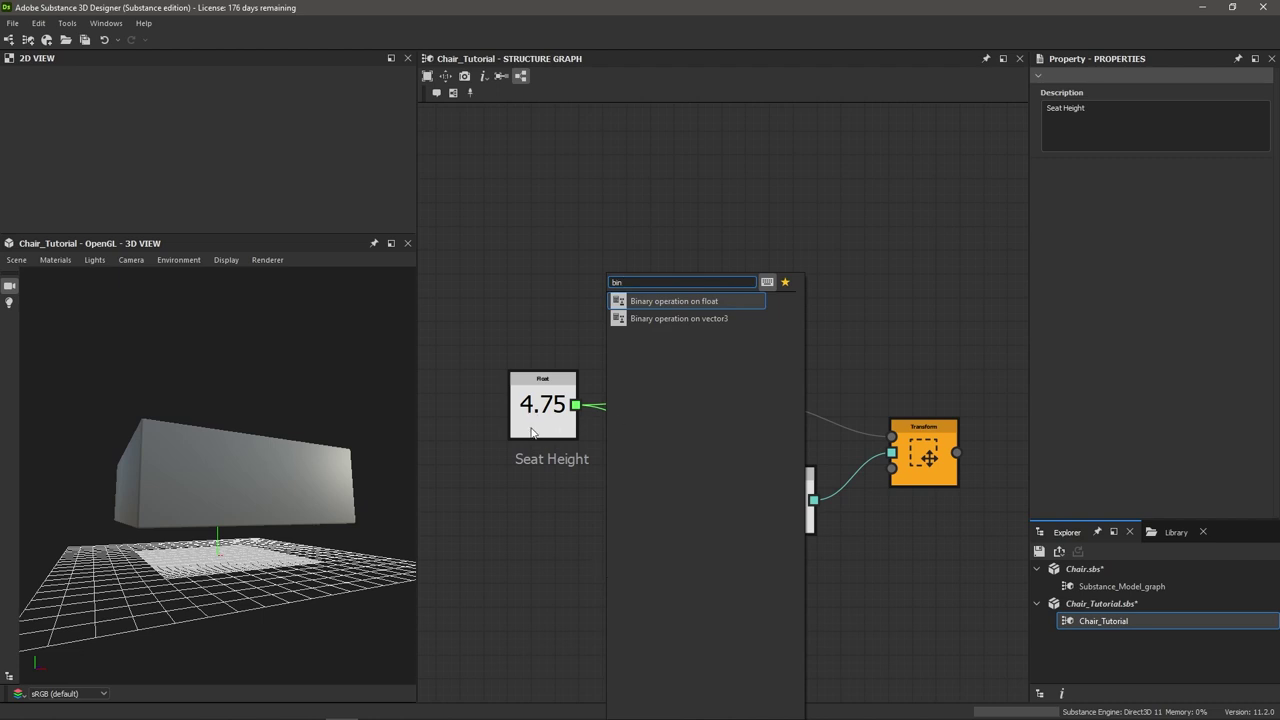
key(Return)
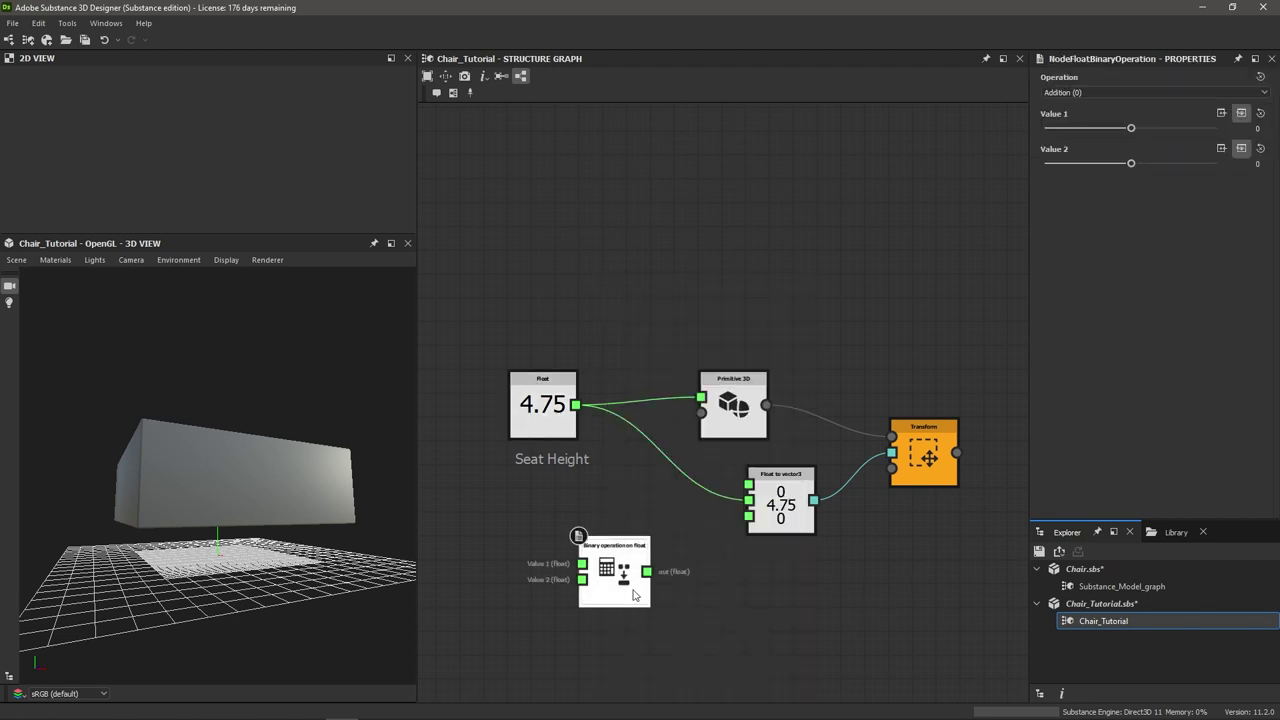
scroll(618, 568, up, 3)
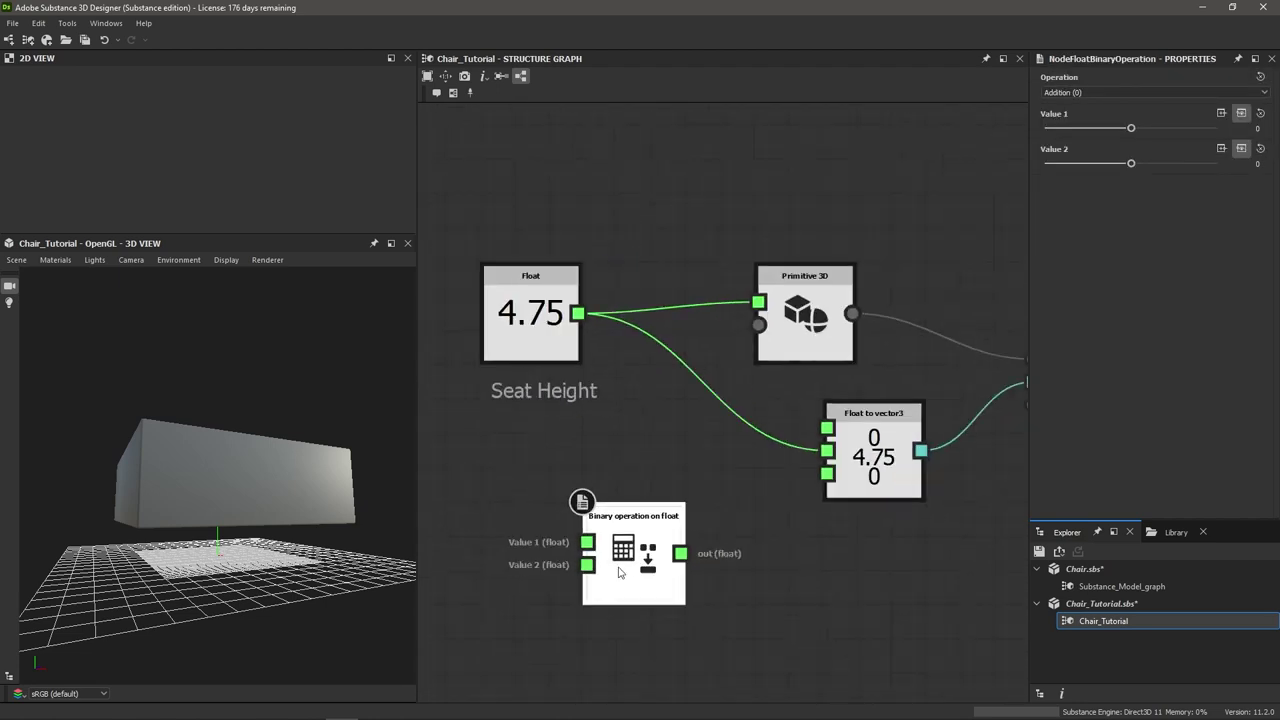
click(1064, 93)
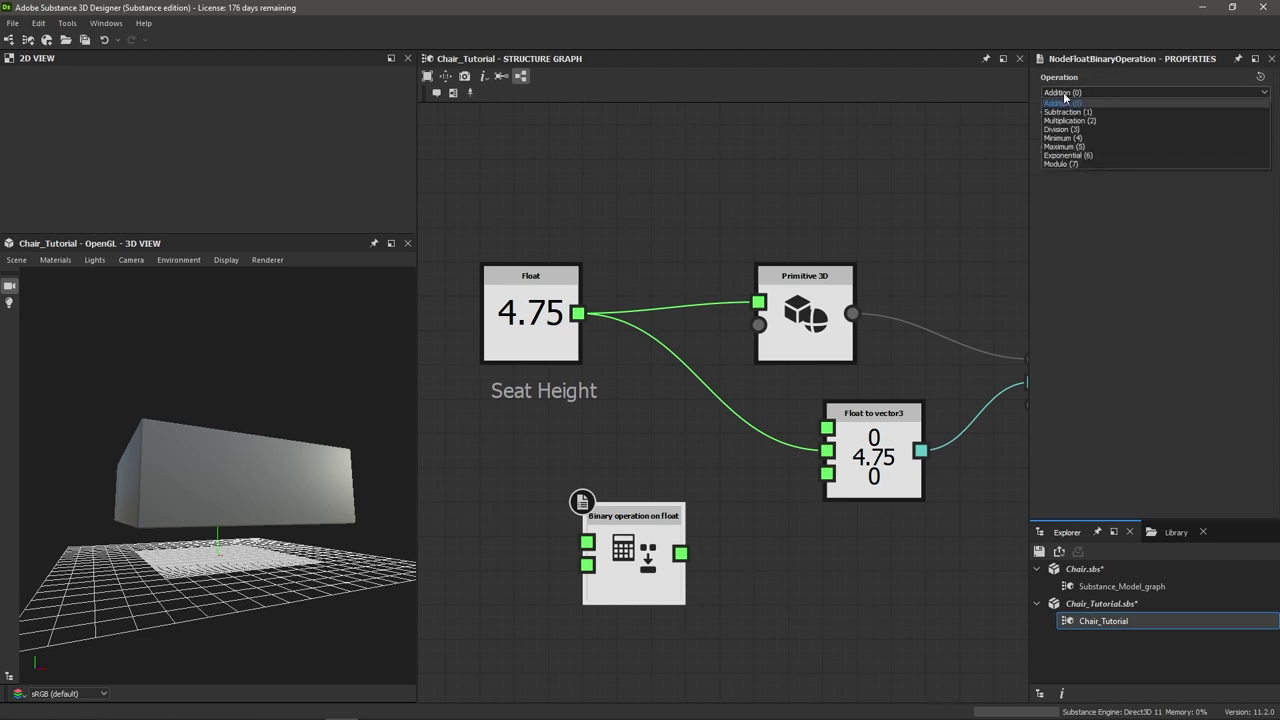
click(1062, 129)
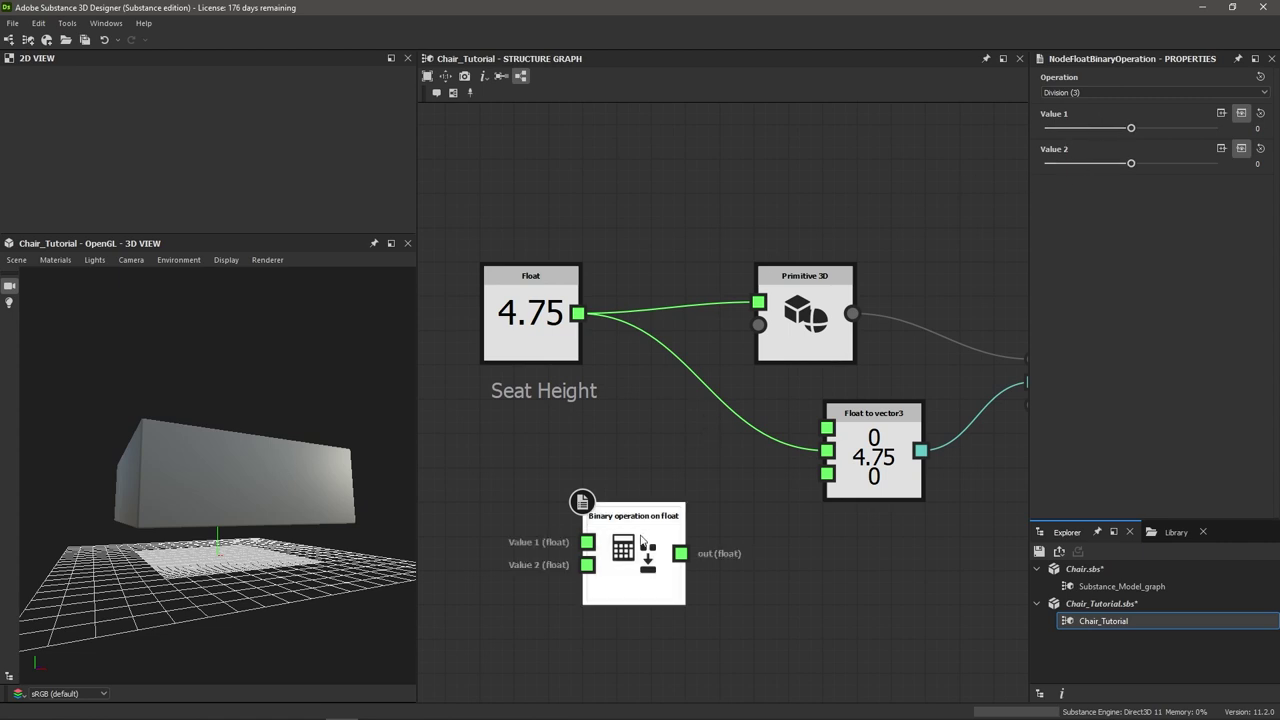
scroll(540, 575, up, 4)
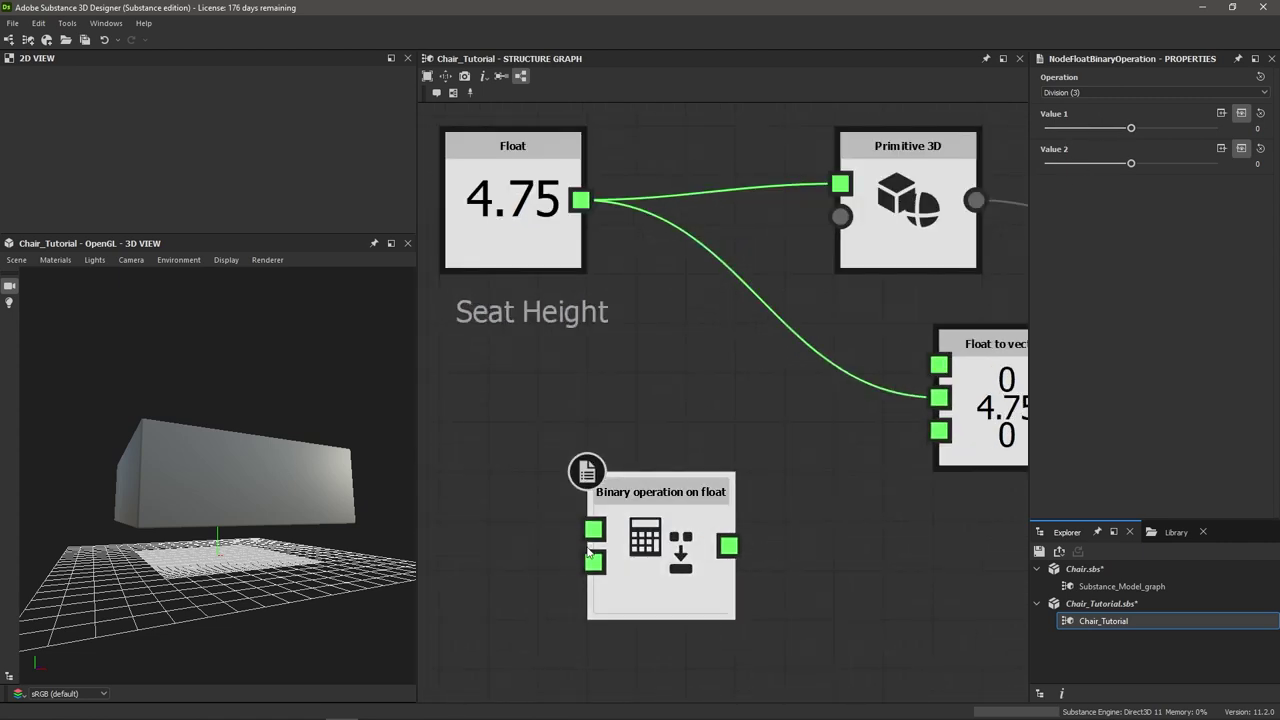
scroll(600, 310, down, 2)
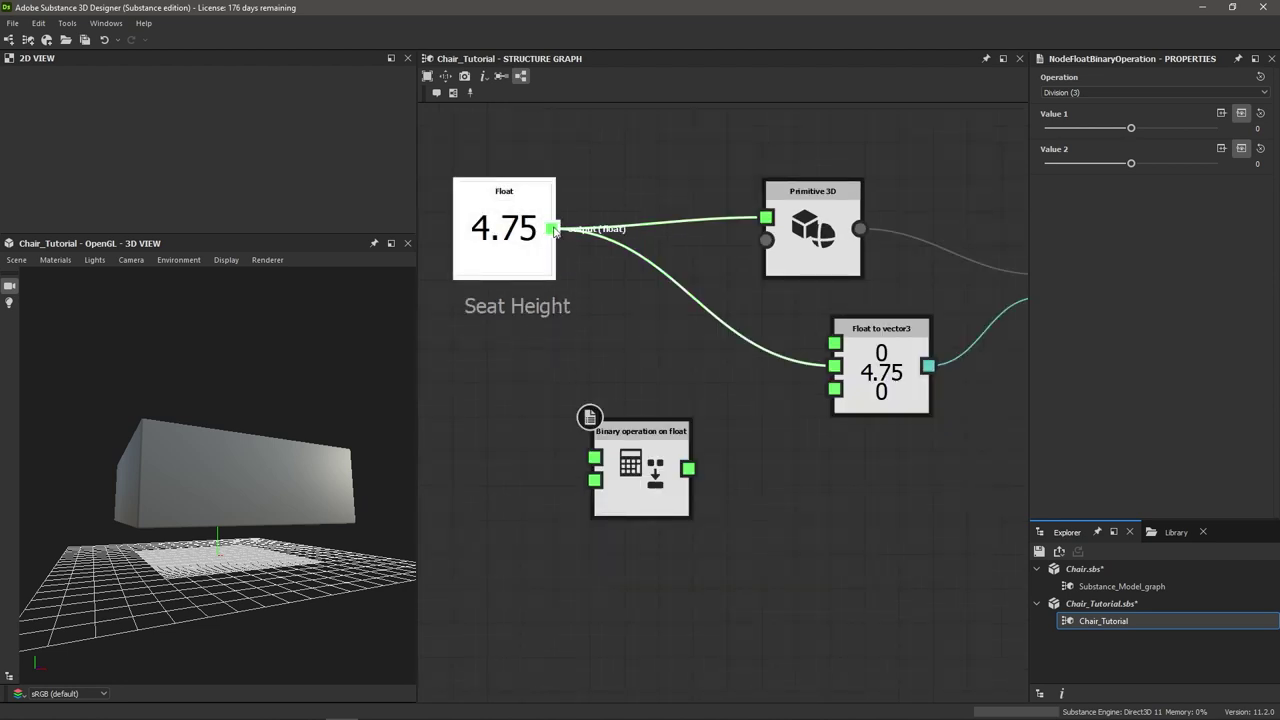
drag(558, 232, 597, 458)
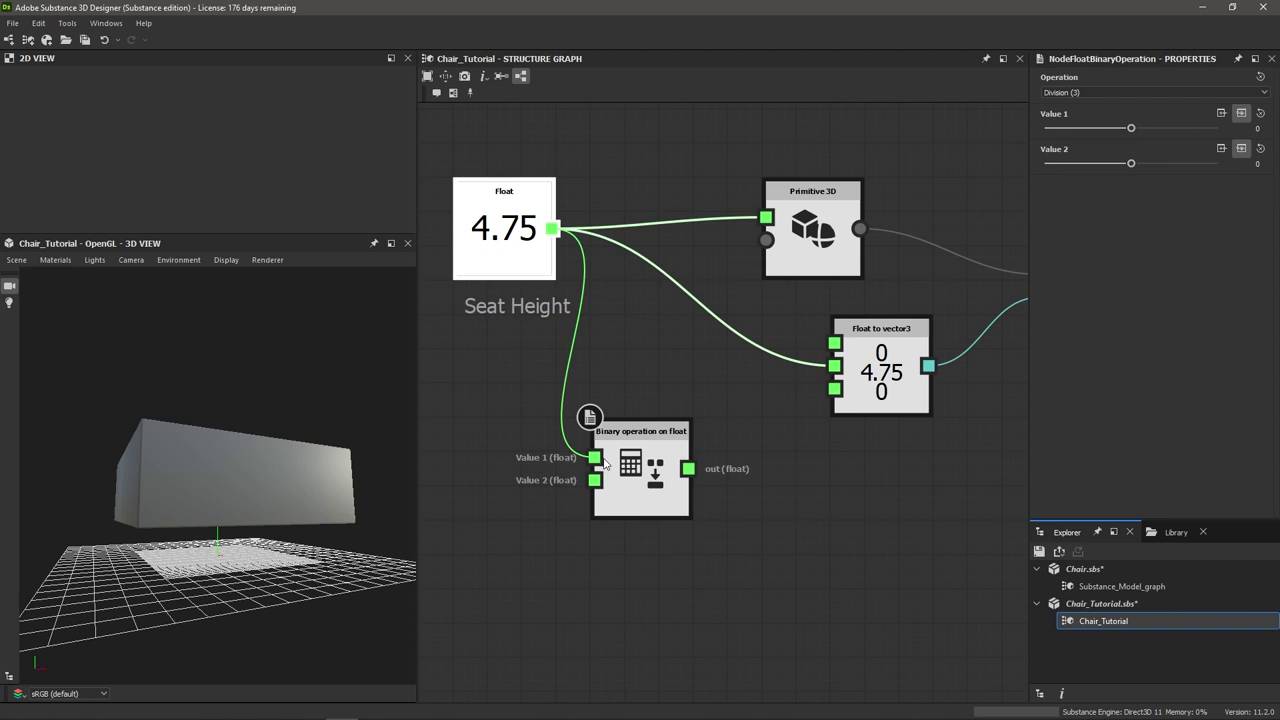
Set the division's Value 2 to 2 and feed its 2.375 result into Float to vector3
click(640, 468)
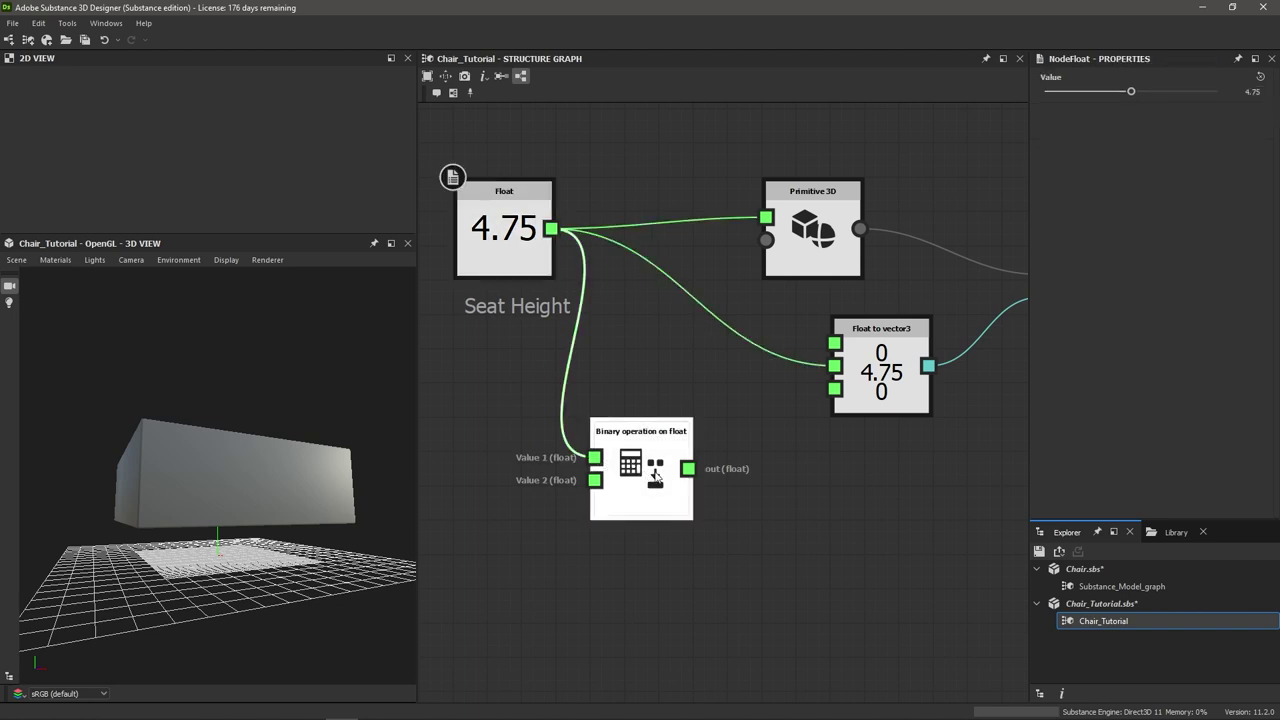
click(655, 476)
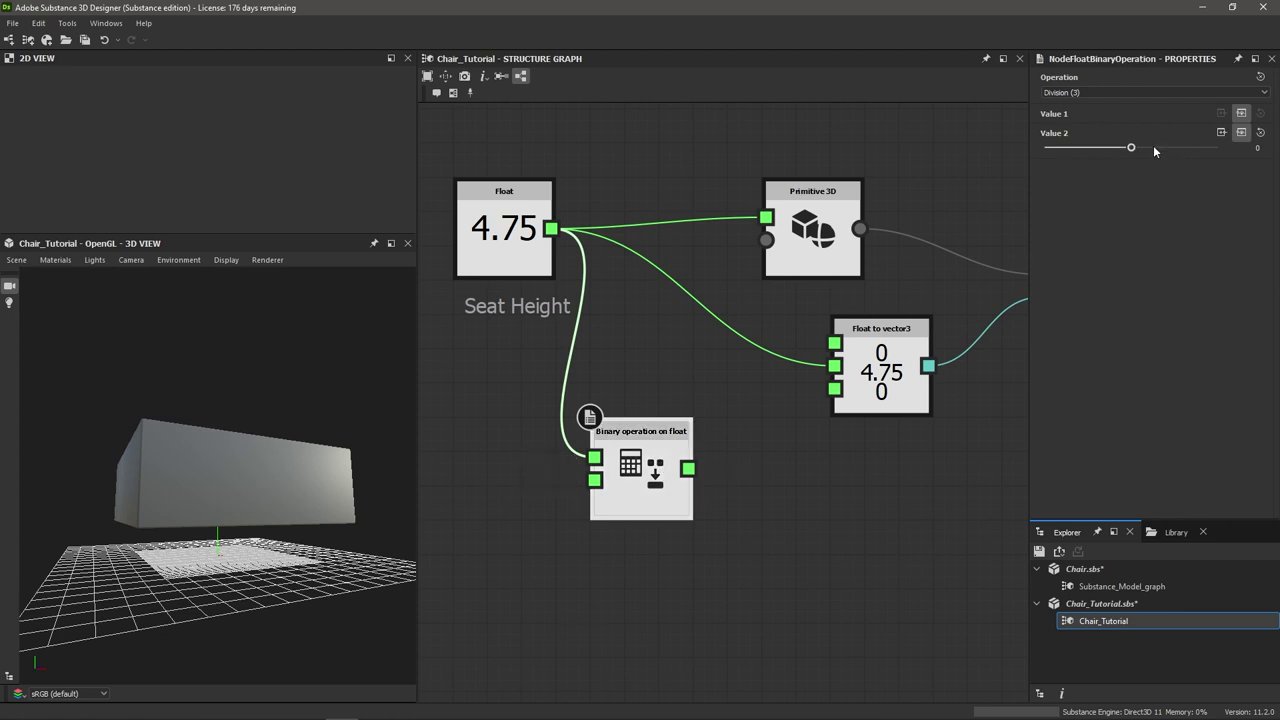
click(1259, 148)
key(Return)
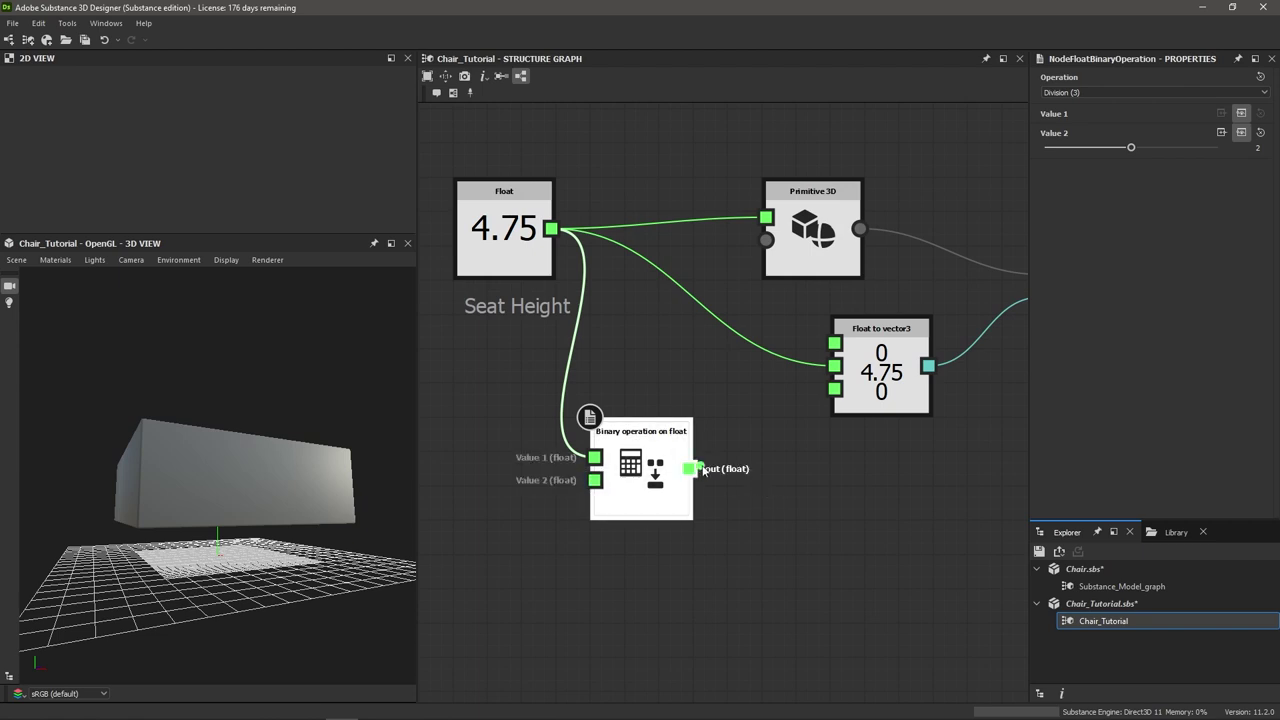
drag(688, 468, 835, 366)
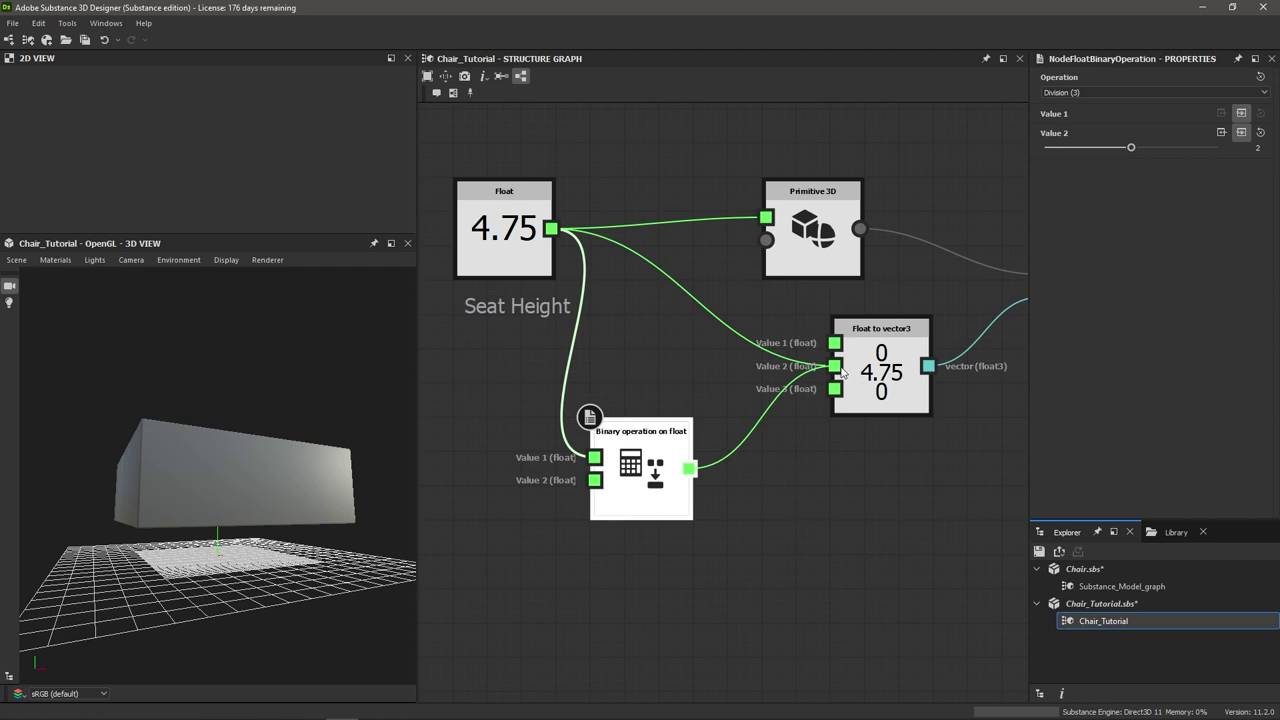
drag(285, 556, 365, 595)
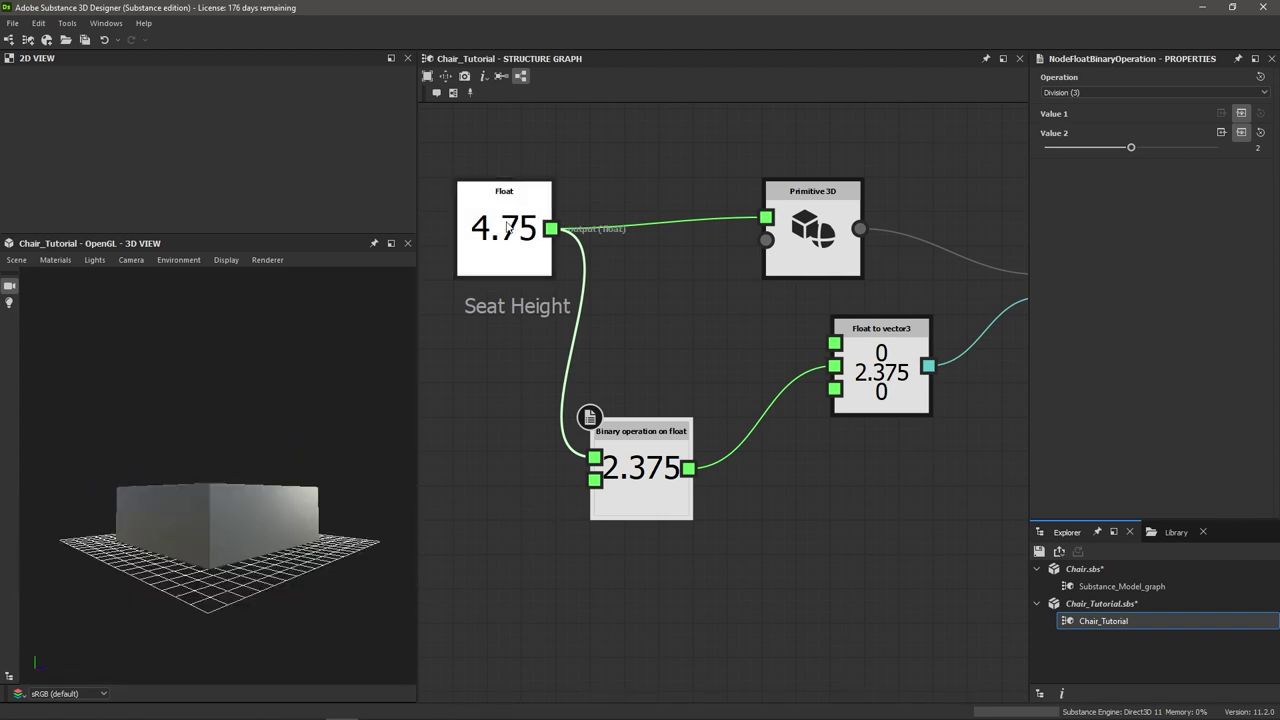
Lower the Seat Height Float to 1.13, leaving a thin slab on the grid
click(507, 228)
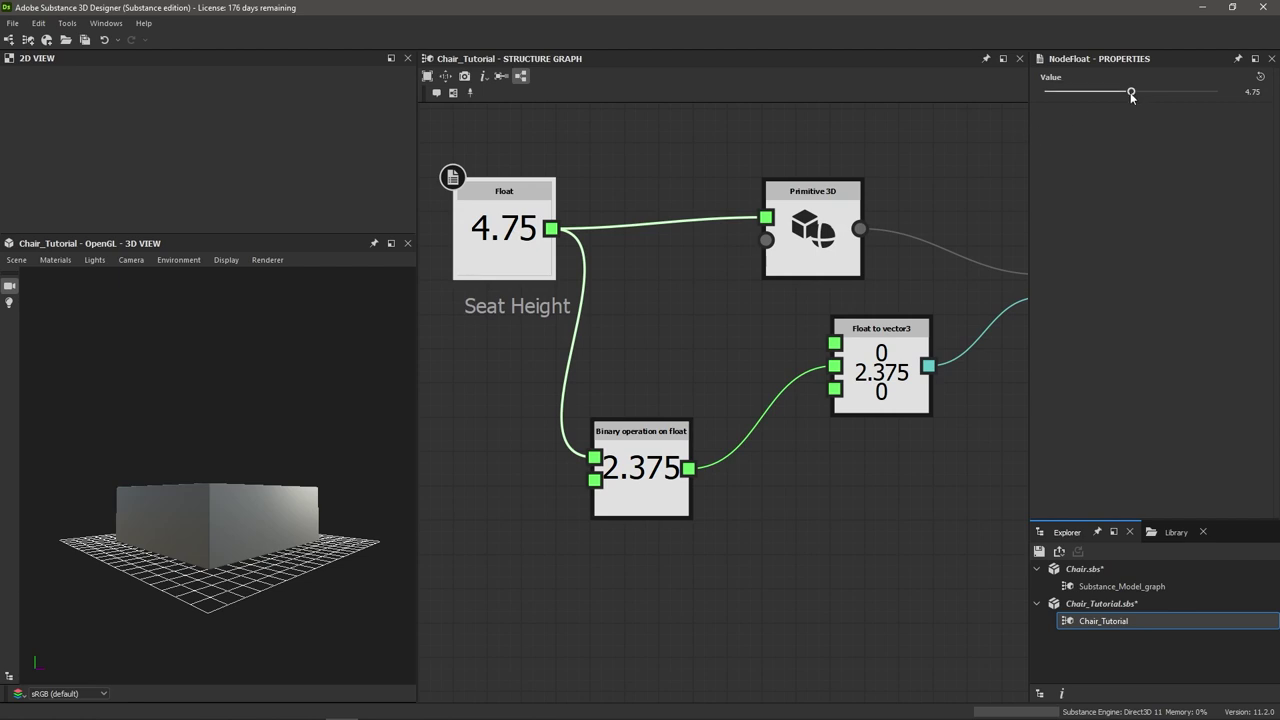
mouse_move(1131, 96)
mouse_down()
mouse_move(1076, 103)
mouse_move(1164, 110)
mouse_move(1084, 118)
mouse_move(1118, 117)
mouse_up()
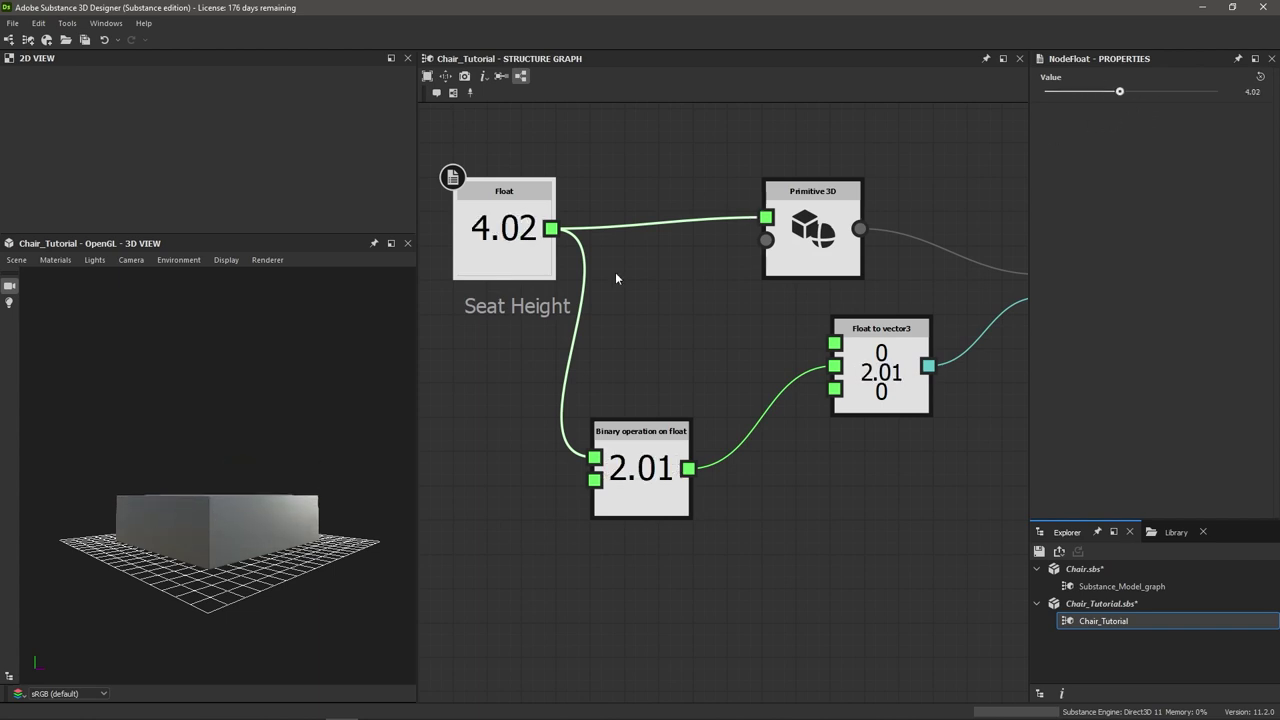
drag(231, 522, 247, 561)
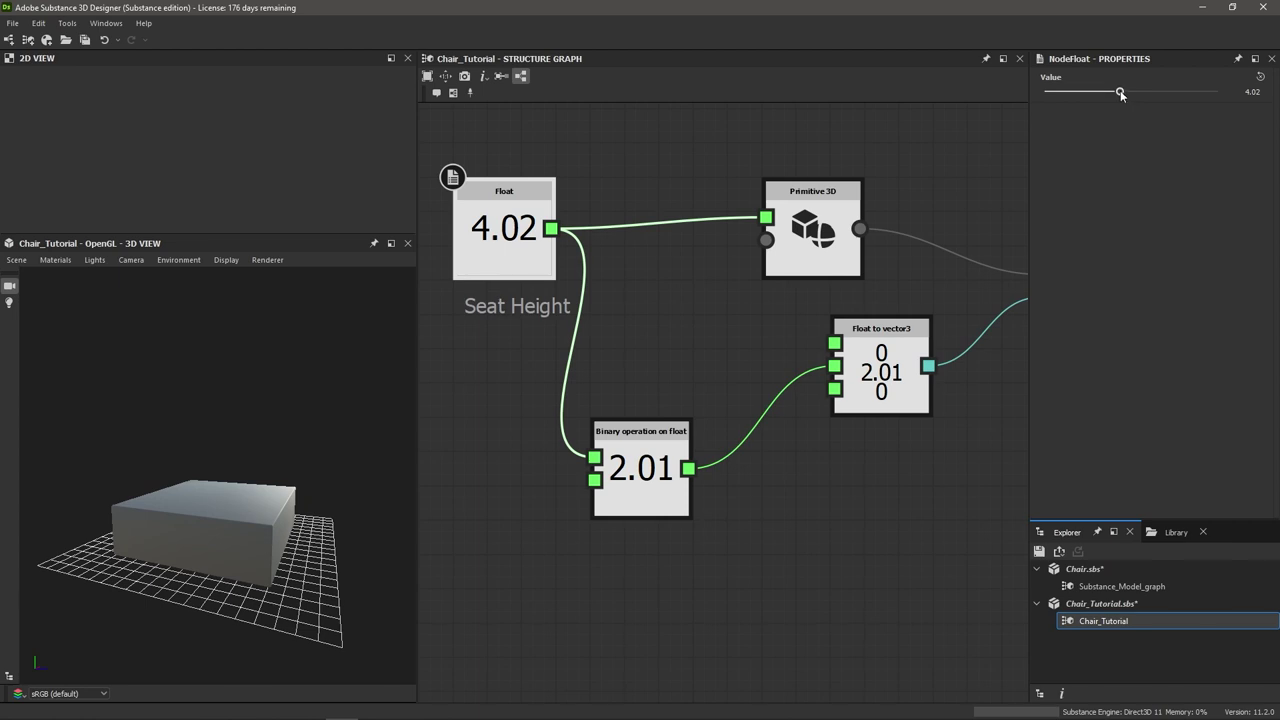
drag(1120, 91, 1077, 114)
drag(250, 545, 240, 583)
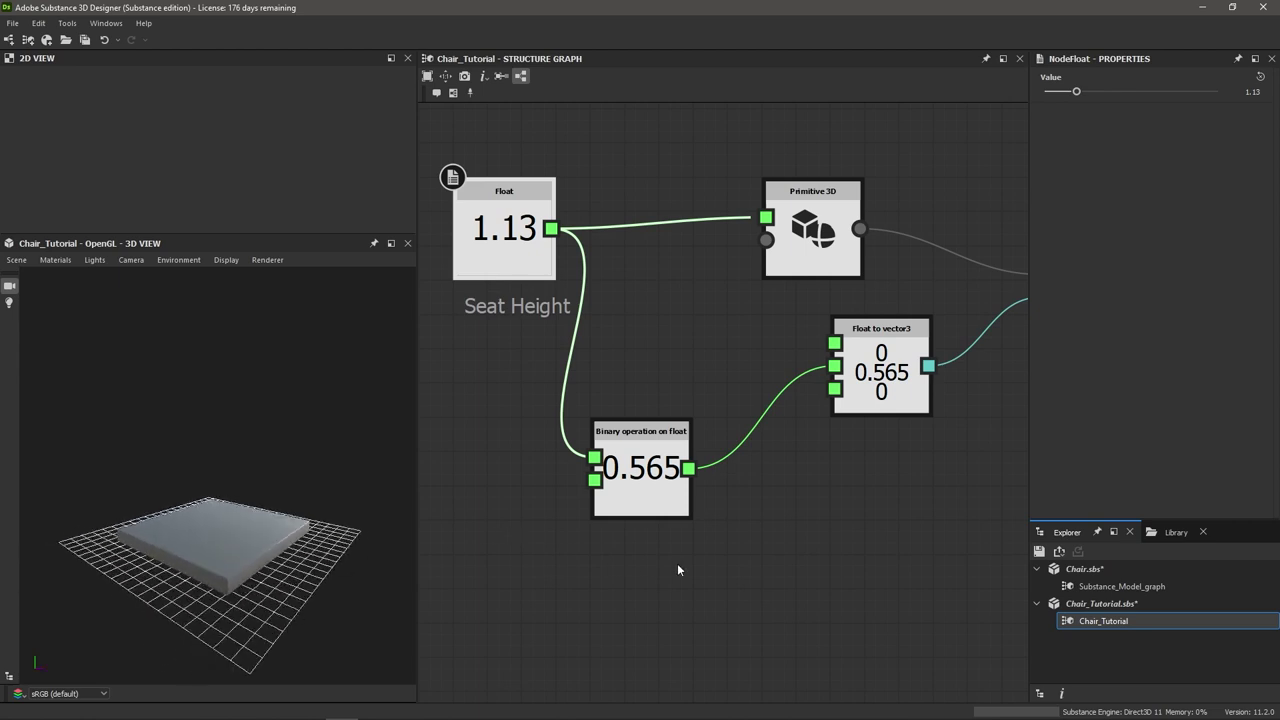
scroll(740, 560, down, 3)
drag(675, 515, 687, 495)
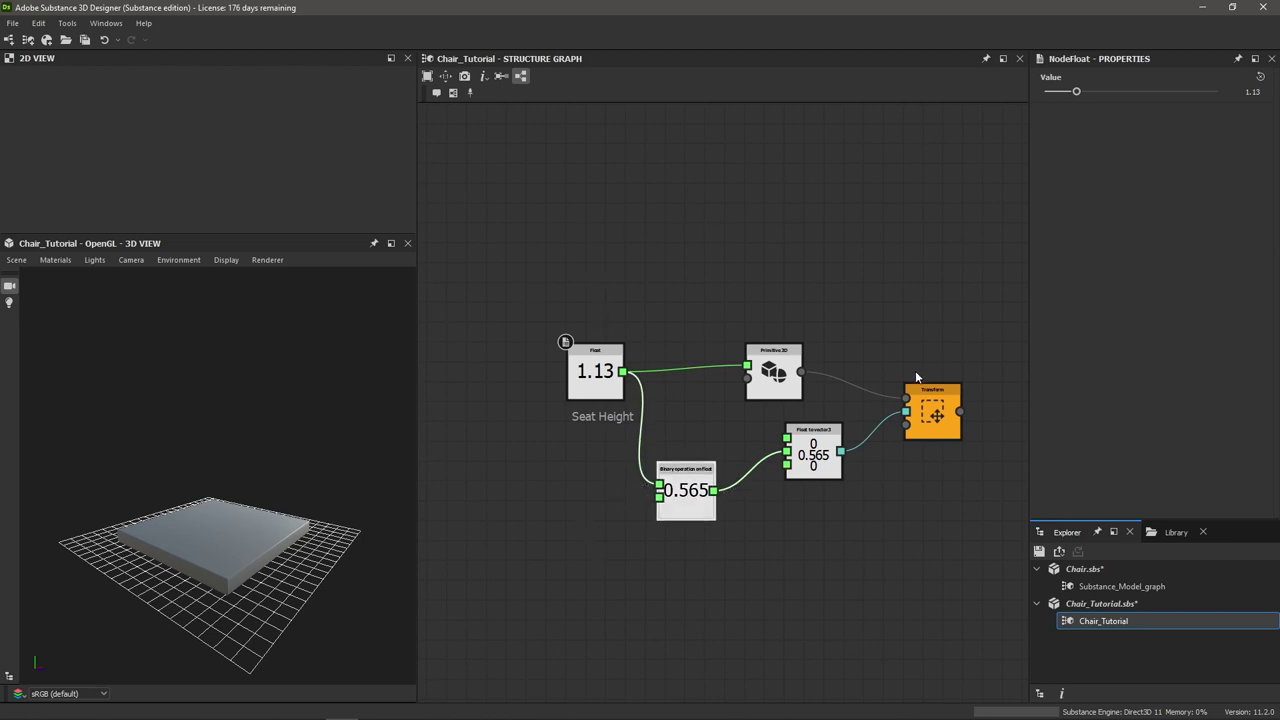
Wrap all five seat nodes in a Frame titled 'Seat'
drag(535, 224, 995, 597)
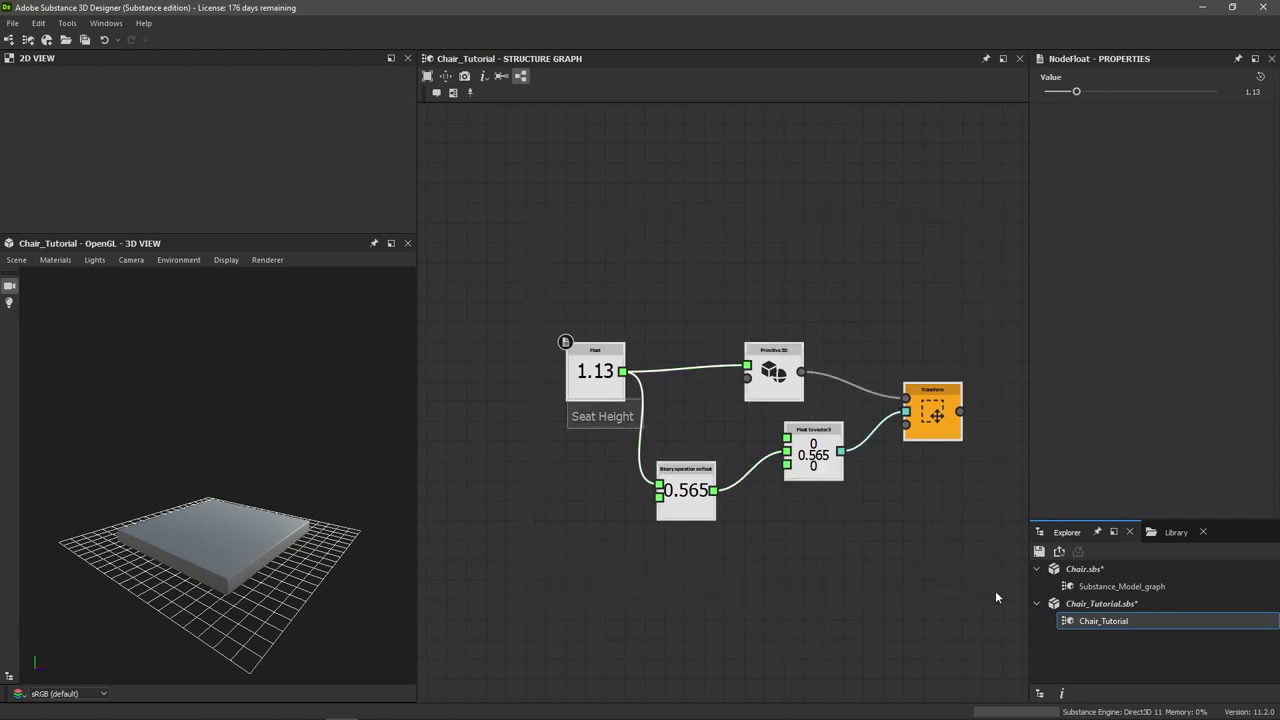
key(space)
text(f)
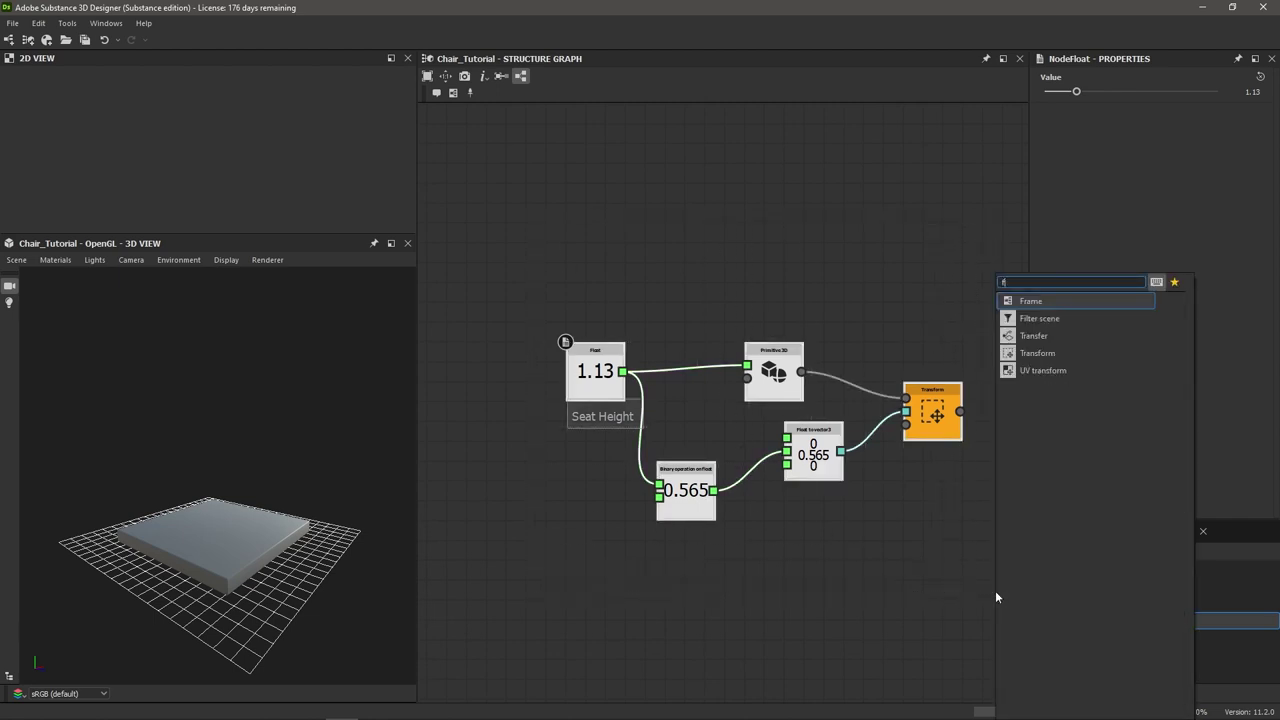
text(ra)
key(Return)
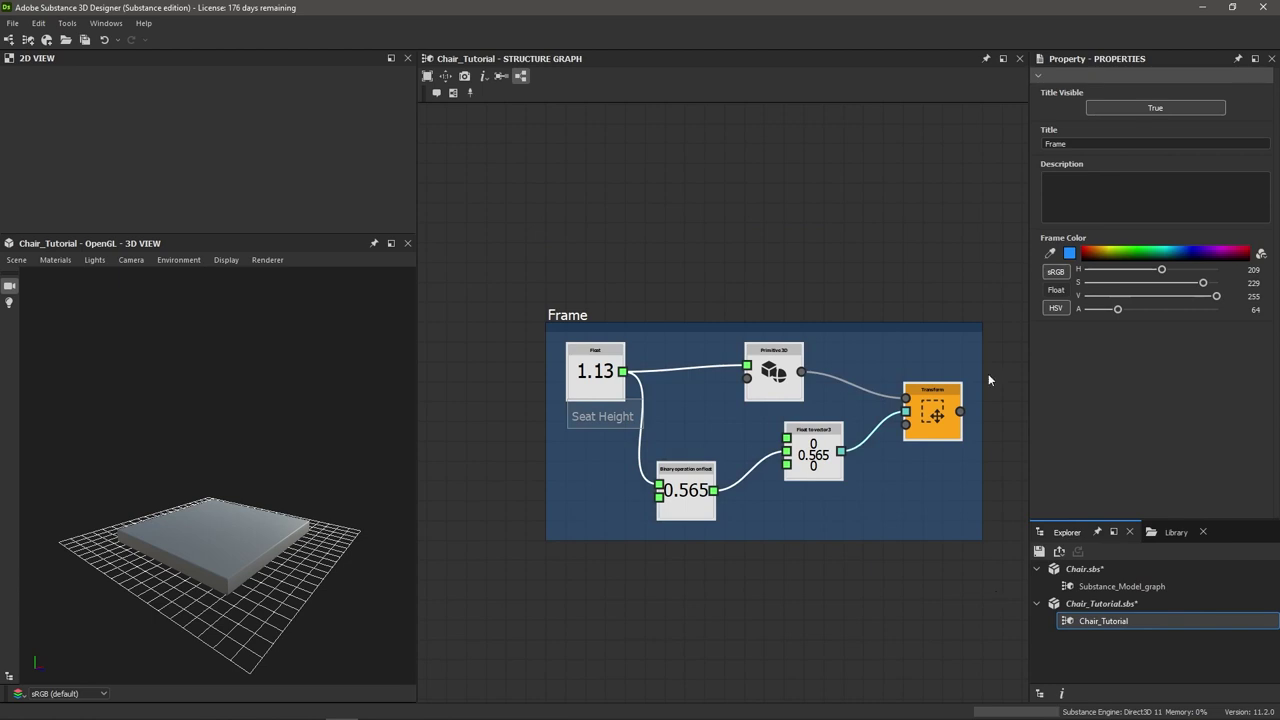
drag(1072, 143, 1011, 140)
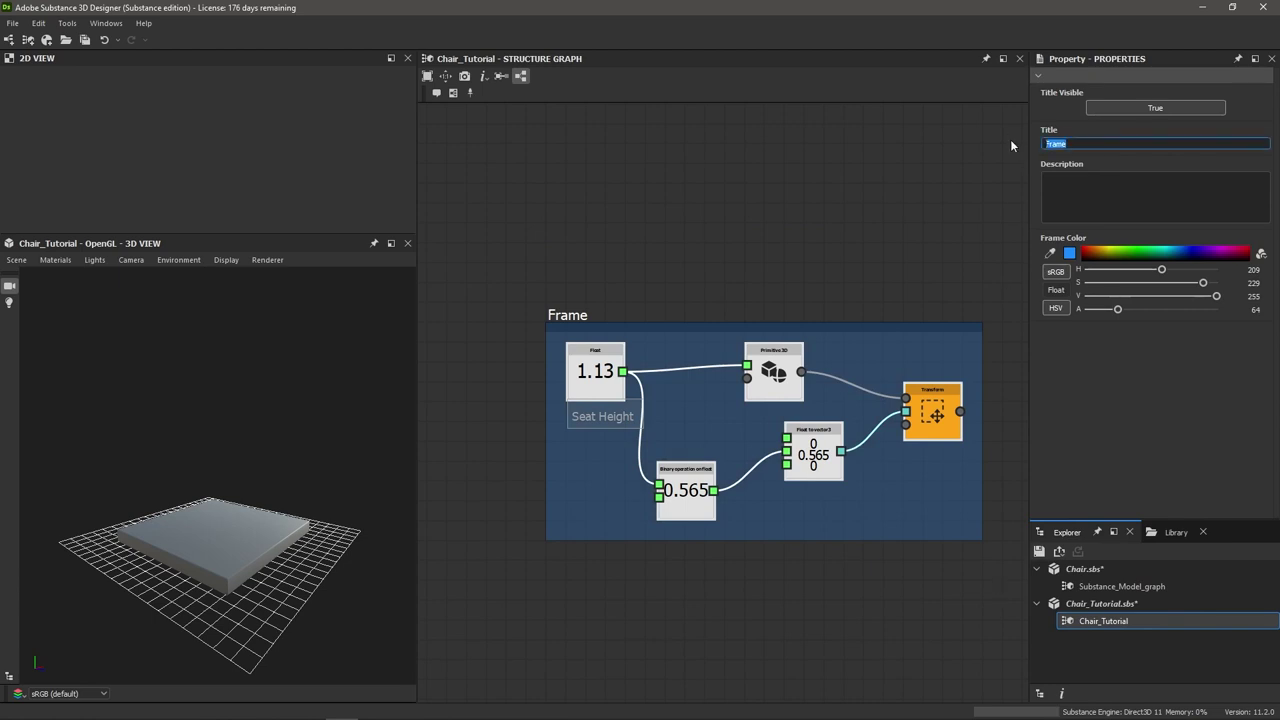
text(Seat)
Save the Chair_Tutorial file
key(ctrl+s)
click(681, 555)
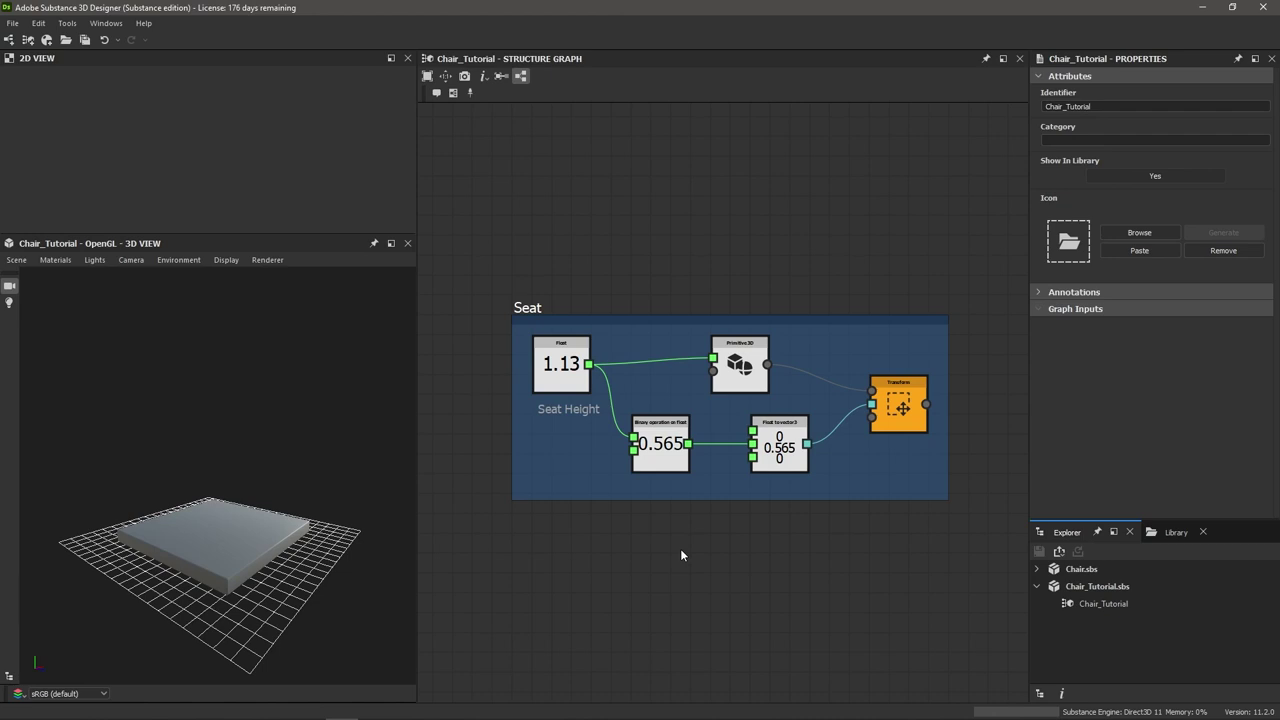
middle_drag(686, 571, 677, 444)
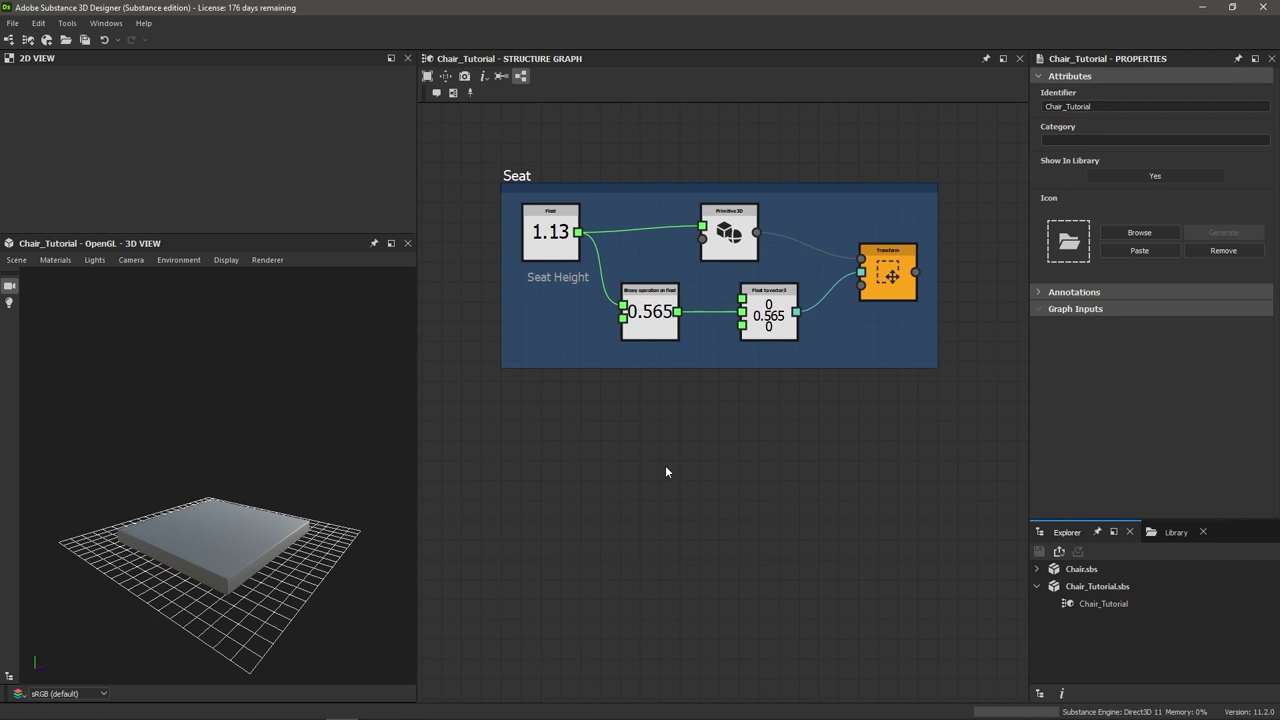
Add a Primitive 3D cube node below the Seat frame and preview it in 3D
key(space)
text(pri)
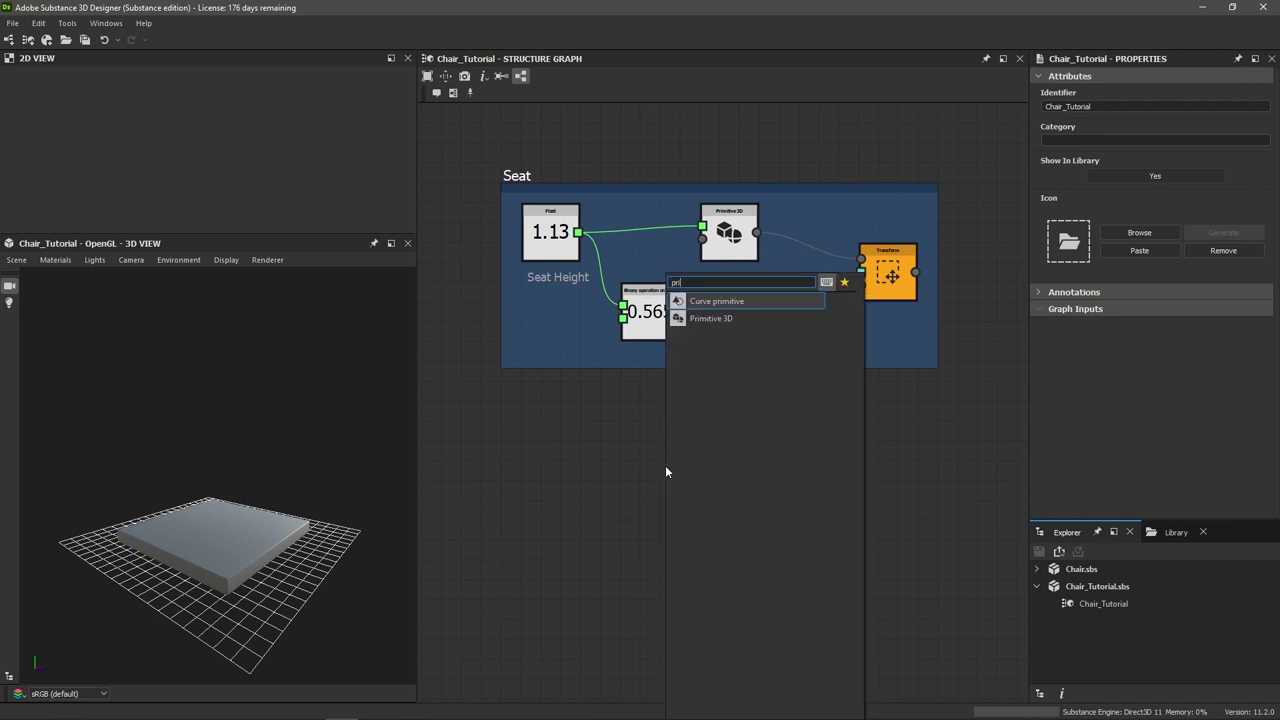
key(Down)
key(Return)
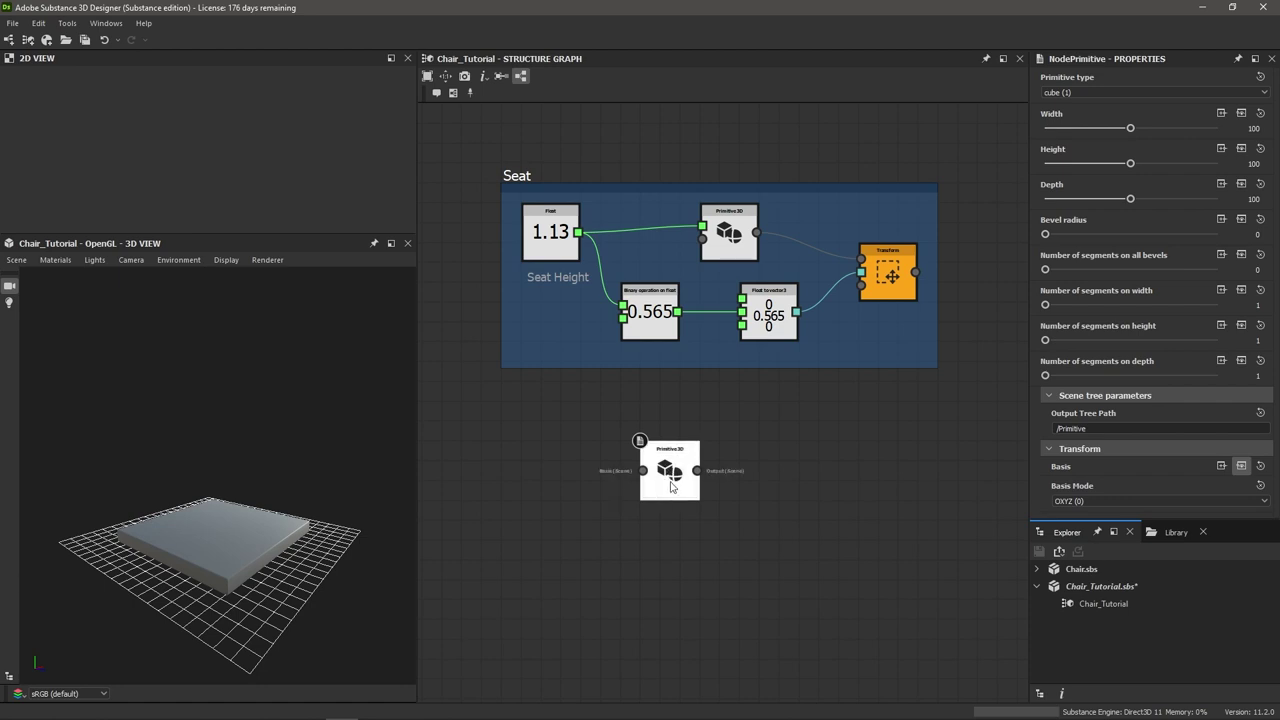
double_click(668, 472)
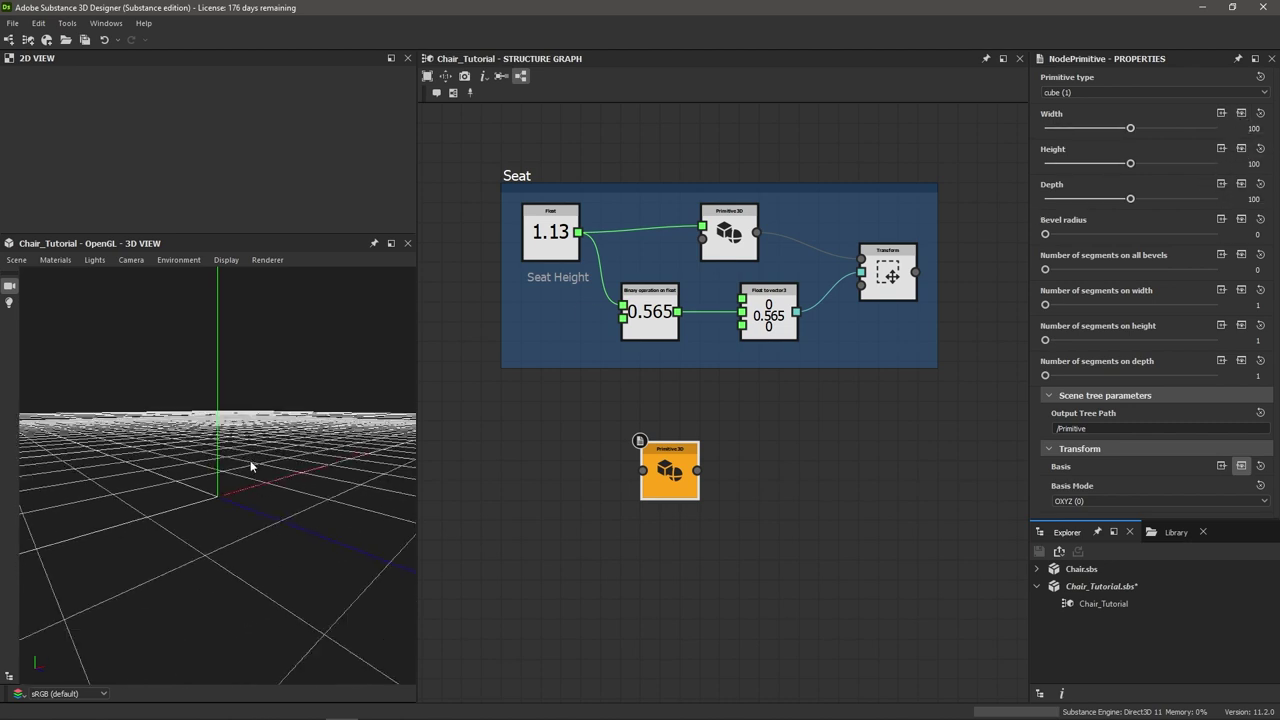
Size the primitive to width 1, height 3 and depth 1
drag(250, 459, 288, 486)
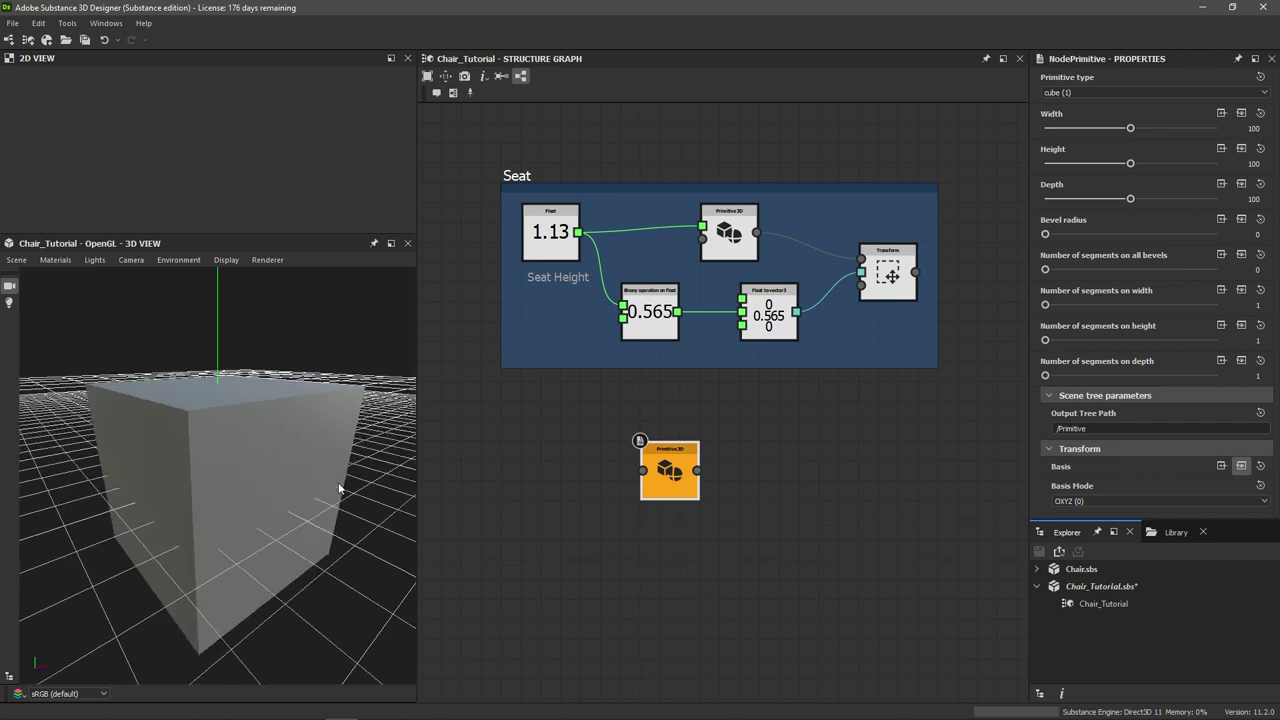
drag(1130, 129, 1048, 139)
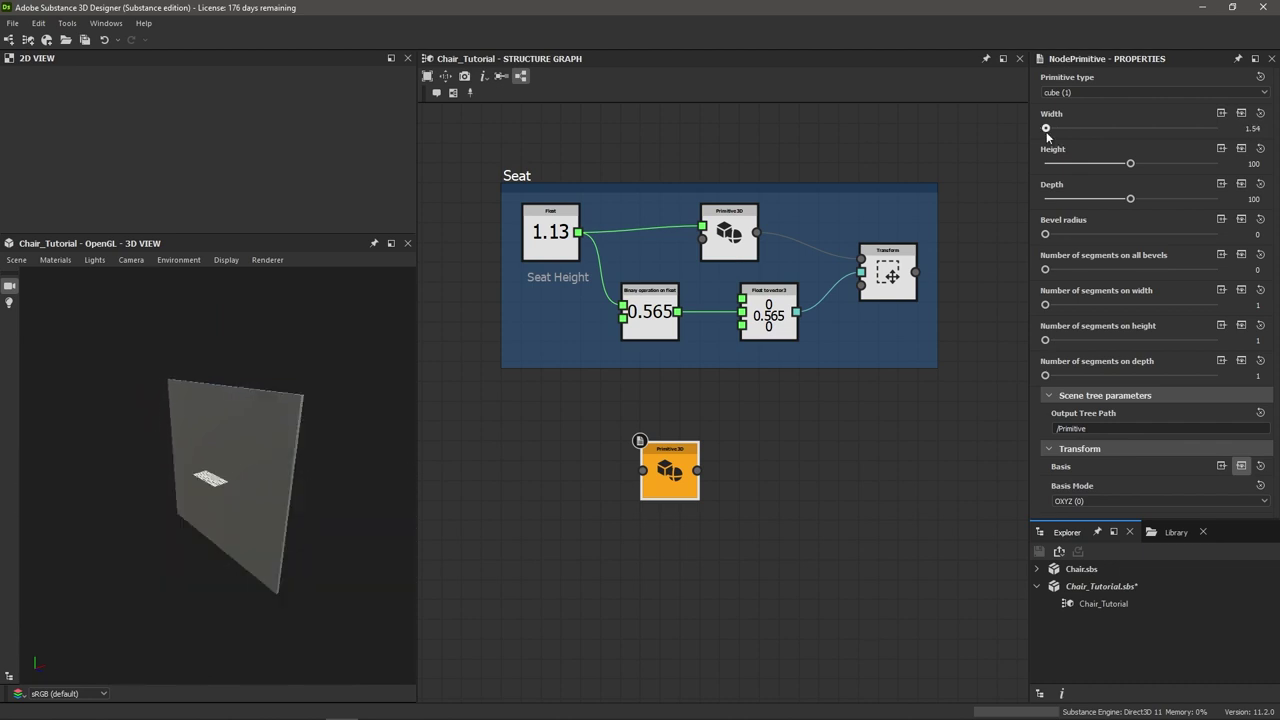
double_click(1244, 162)
text(3)
key(Return)
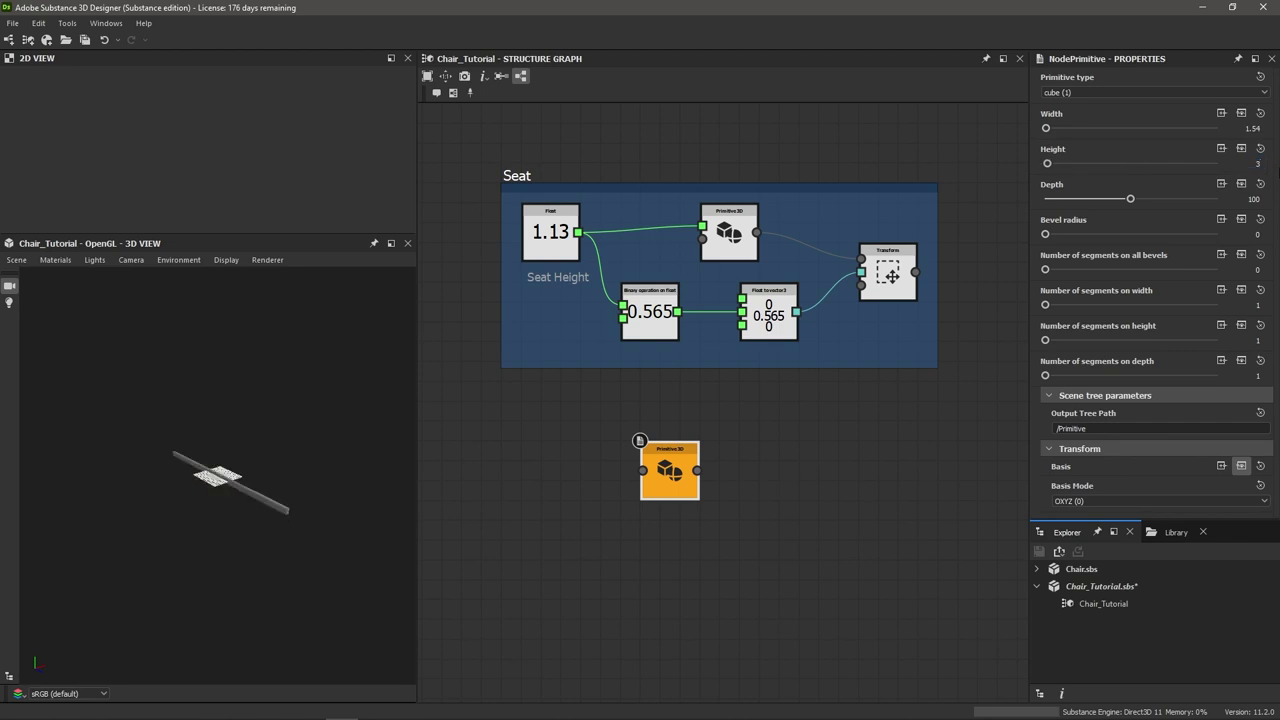
double_click(1253, 199)
text(1)
key(Return)
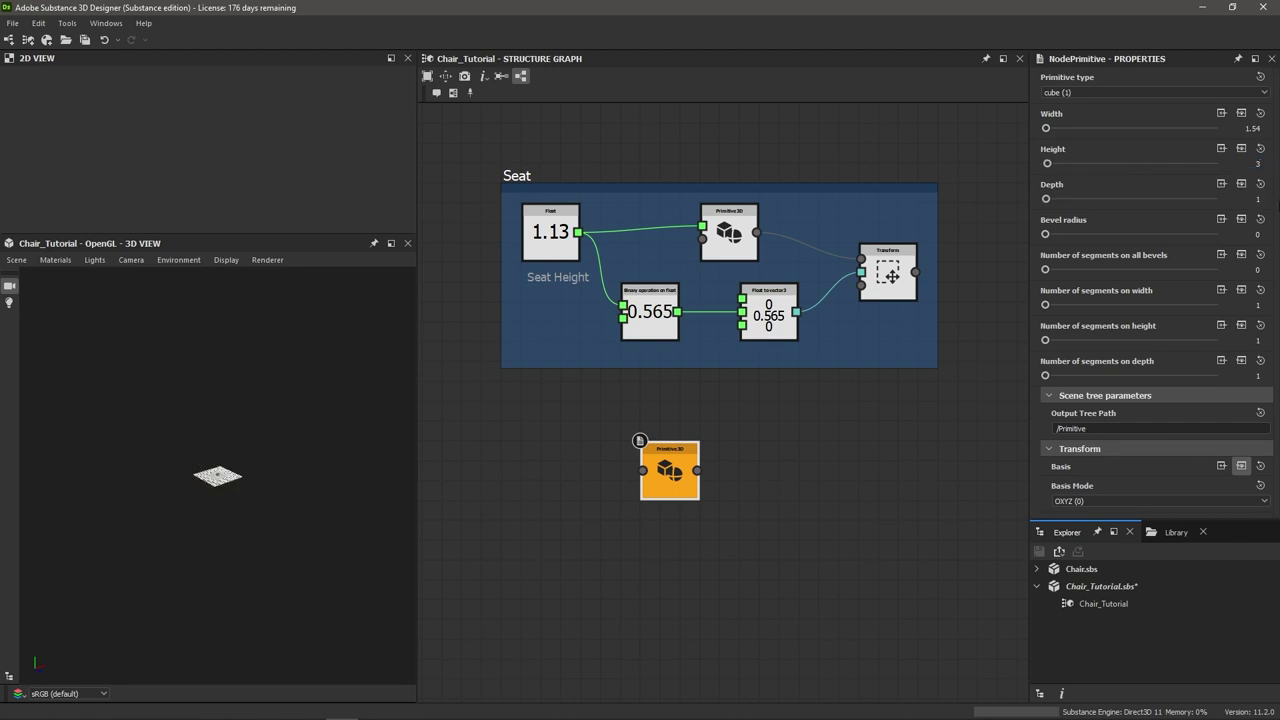
Give the box a 0.09 bevel radius with 2 bevel segments
scroll(219, 482, up, 5)
scroll(219, 482, up, 5)
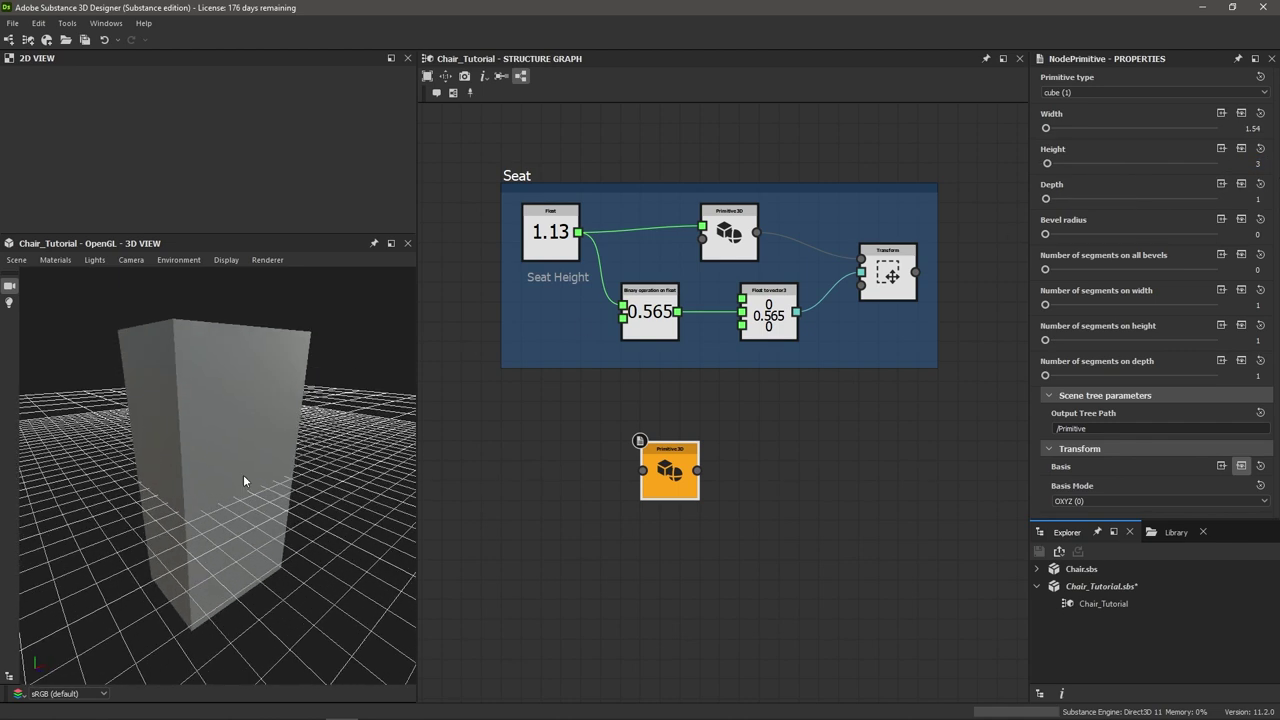
drag(243, 474, 283, 461)
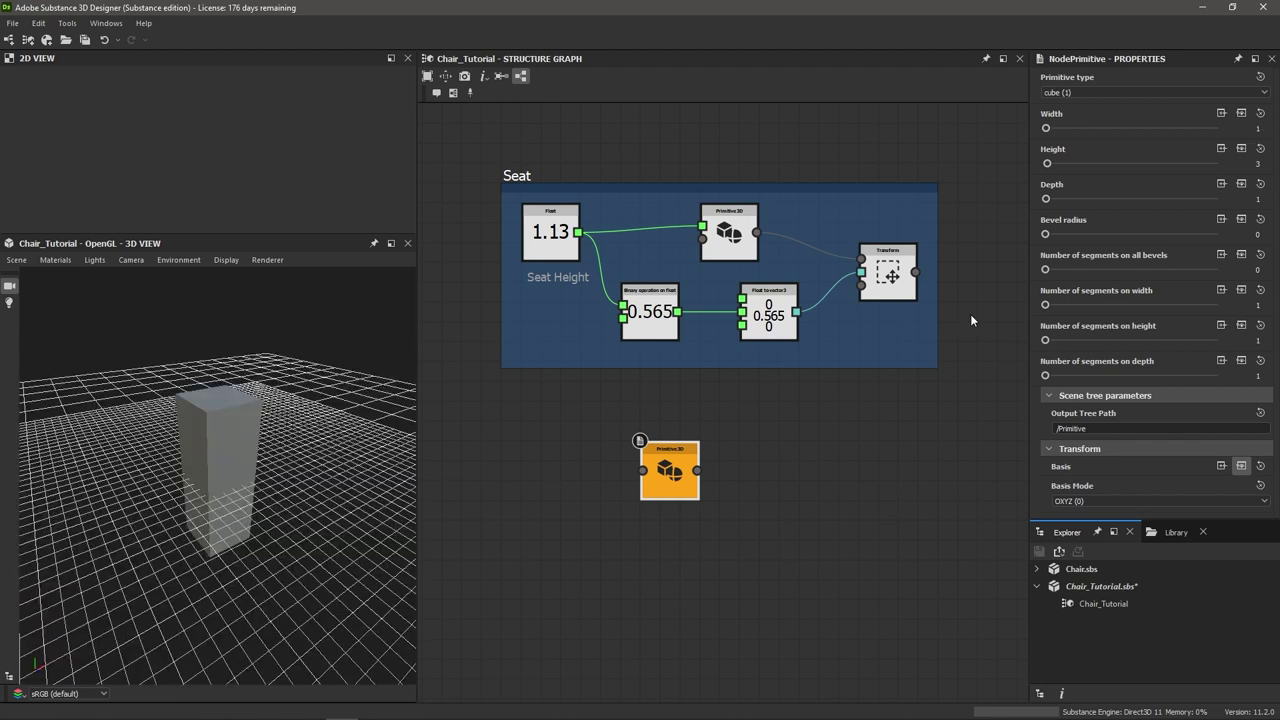
drag(1045, 235, 1047, 237)
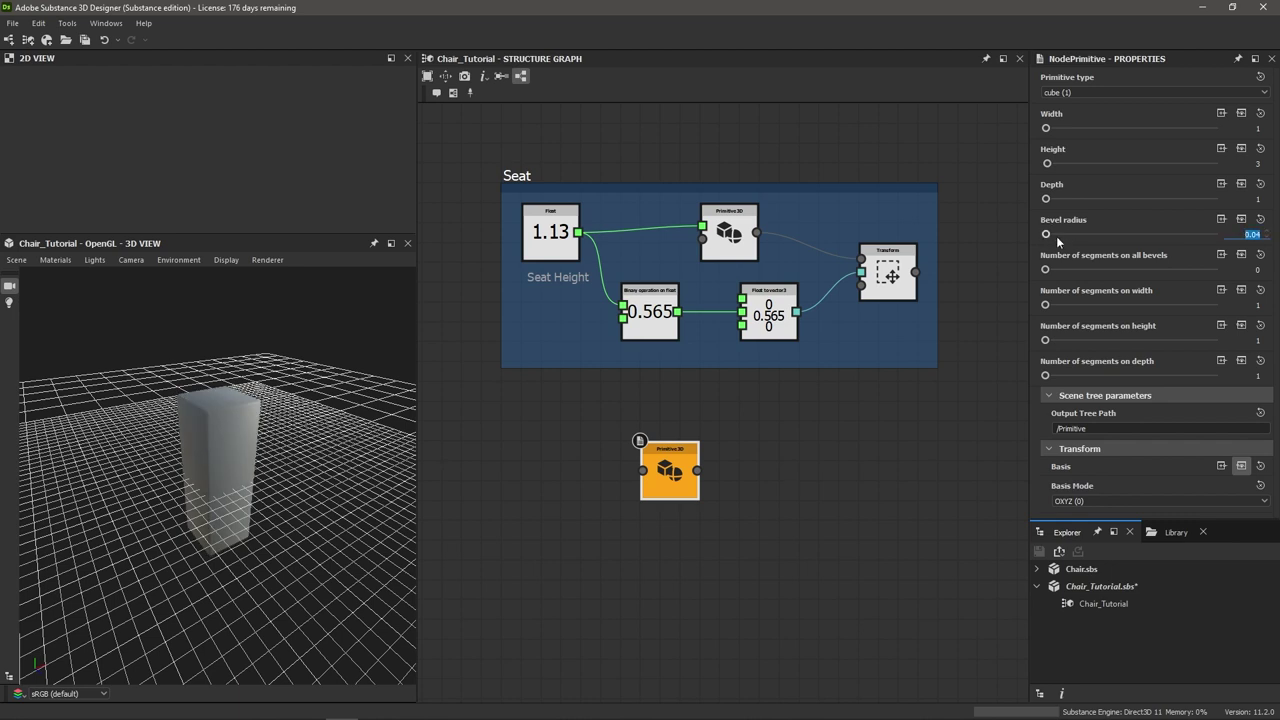
key(BackSpace)
text(.09)
key(Return)
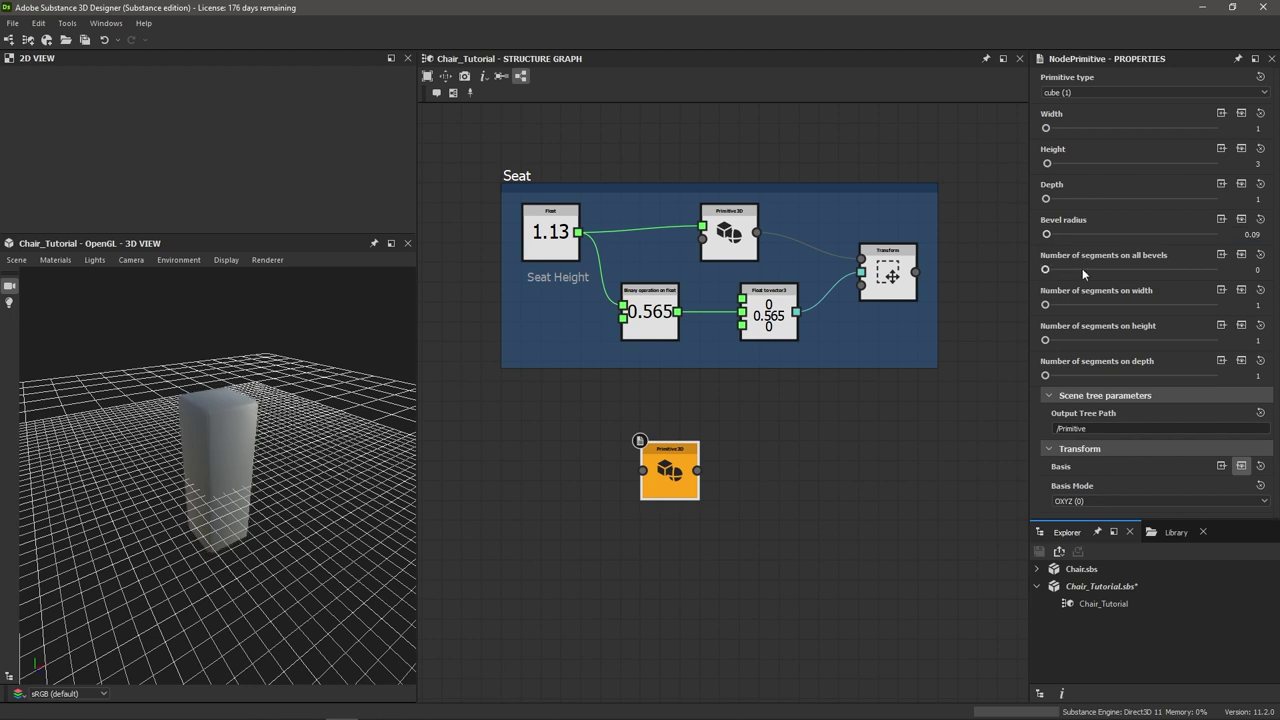
drag(1047, 269, 1078, 269)
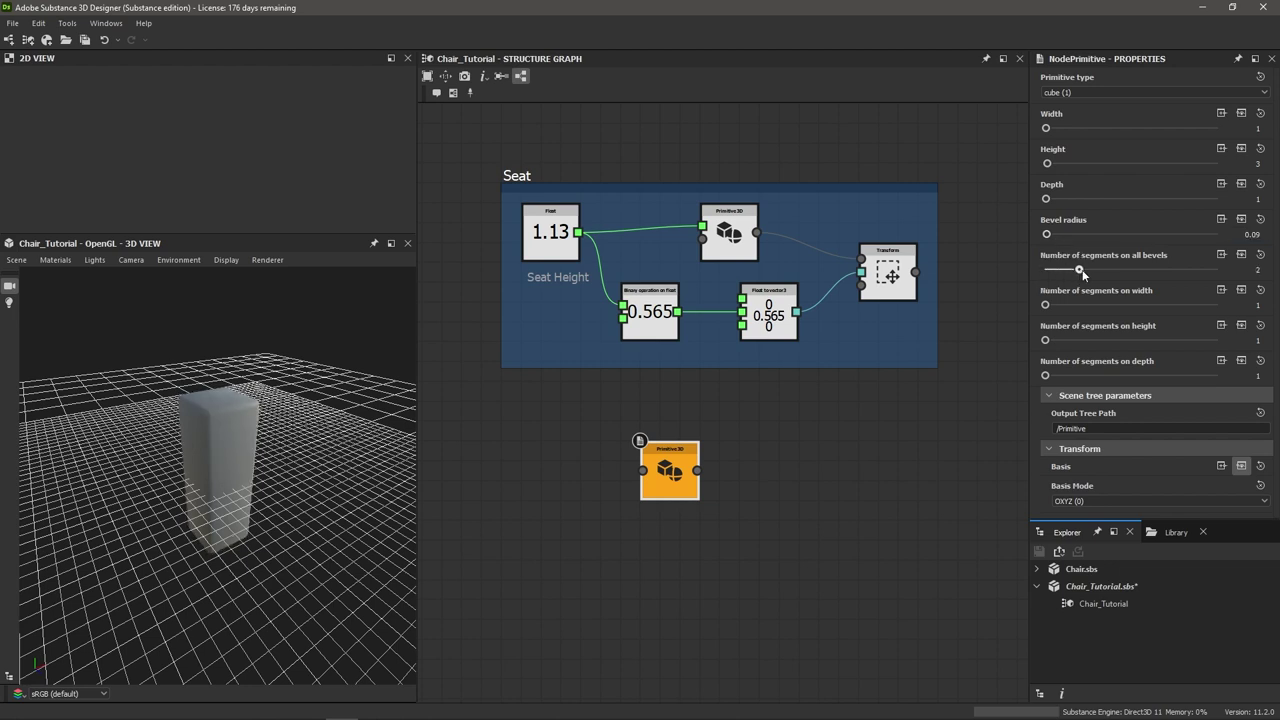
scroll(246, 436, up, 5)
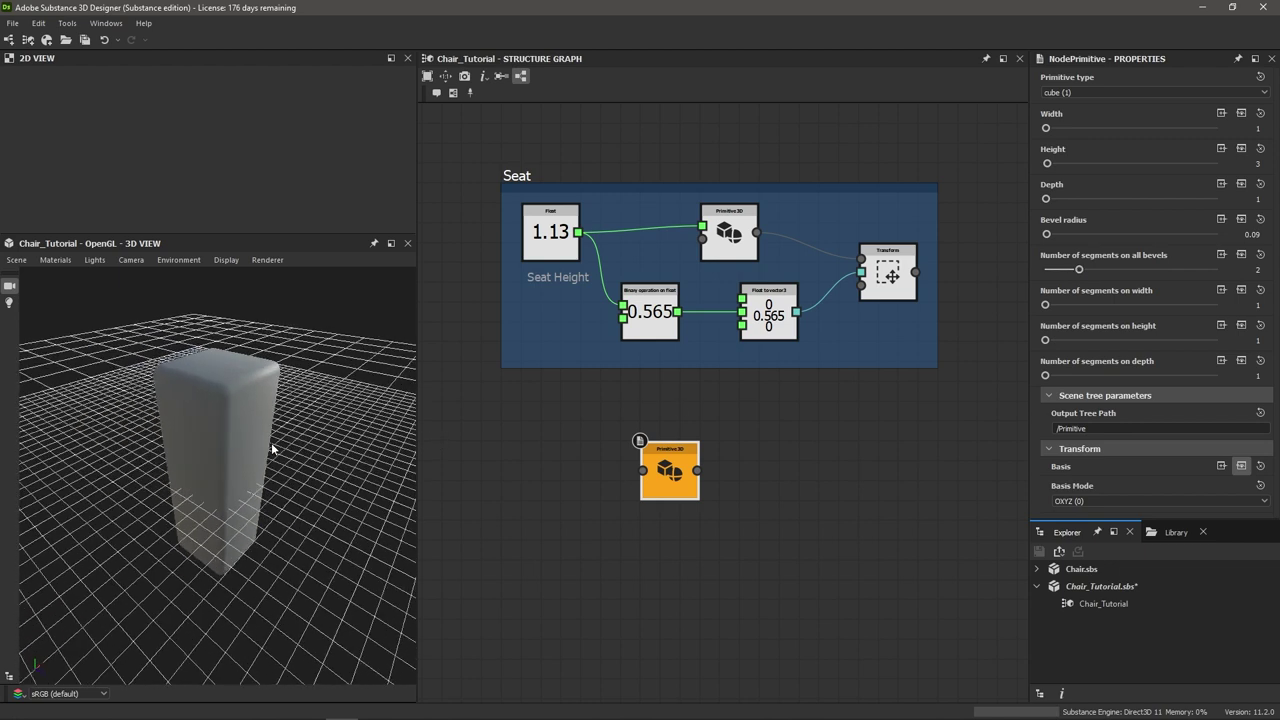
drag(290, 436, 238, 428)
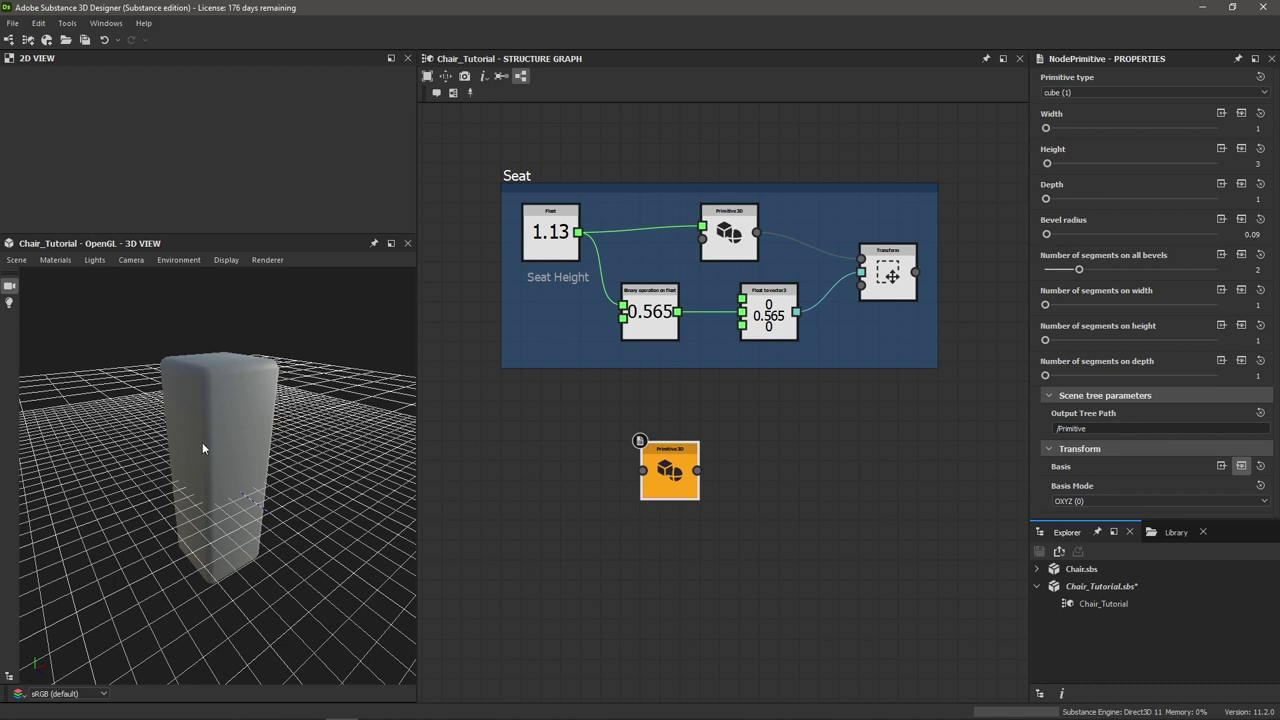
mouse_move(202, 442)
mouse_down()
mouse_move(178, 438)
mouse_move(223, 441)
mouse_up()
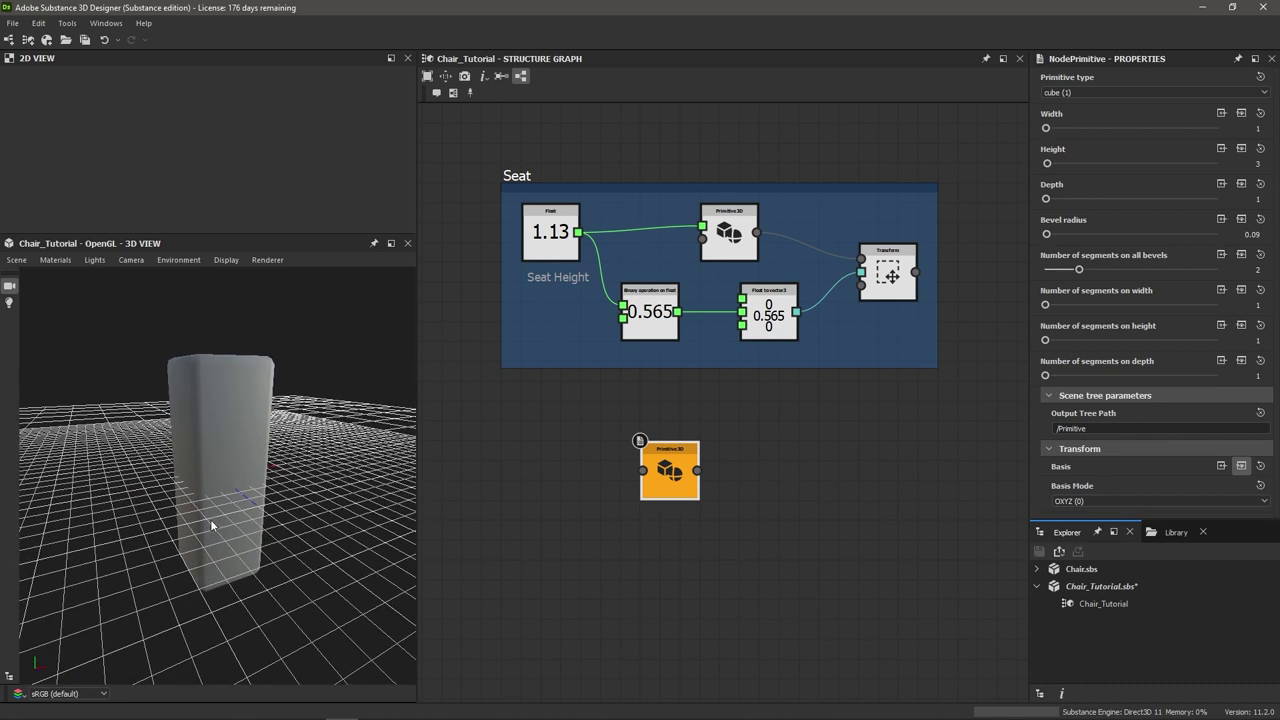
drag(210, 519, 204, 592)
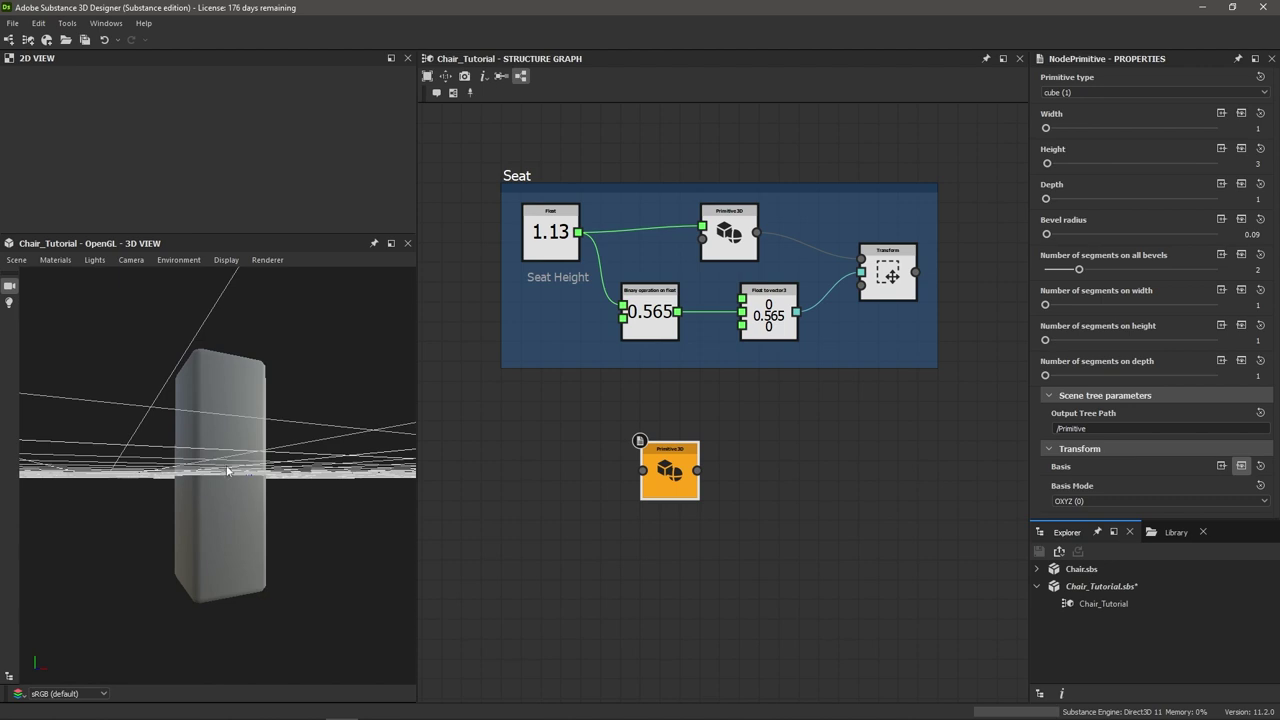
drag(224, 476, 226, 440)
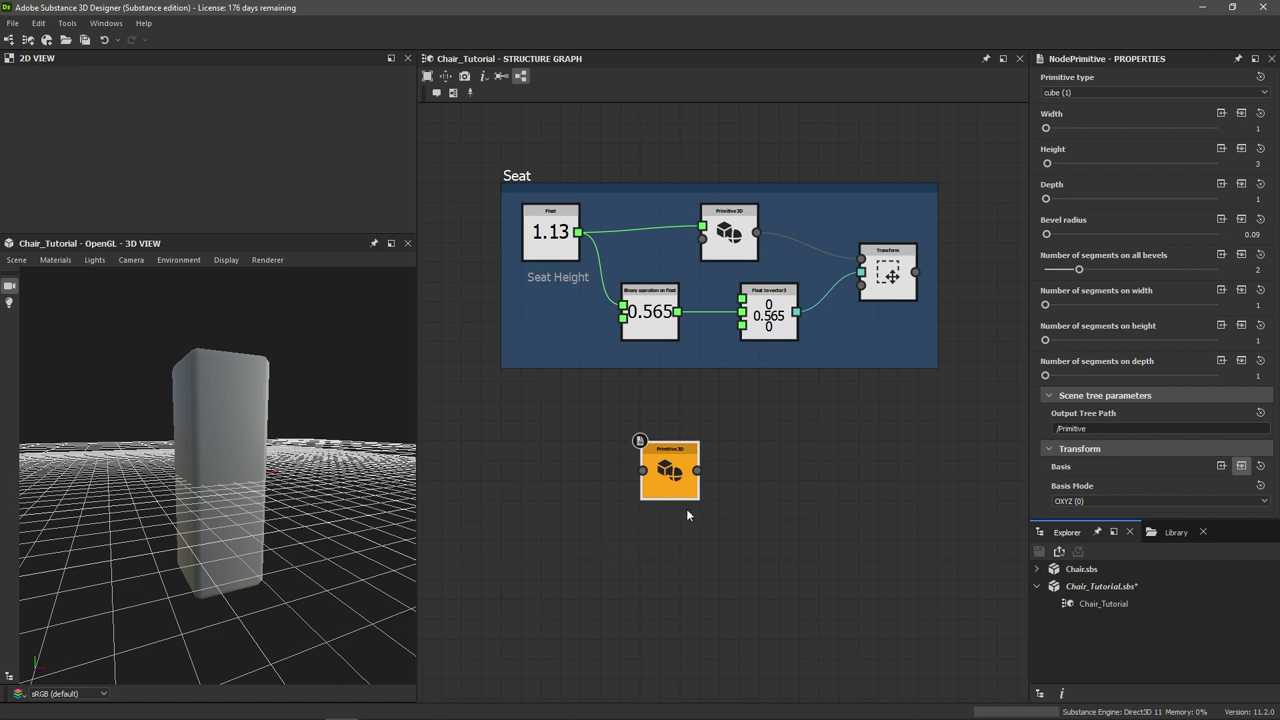
scroll(694, 482, up, 1)
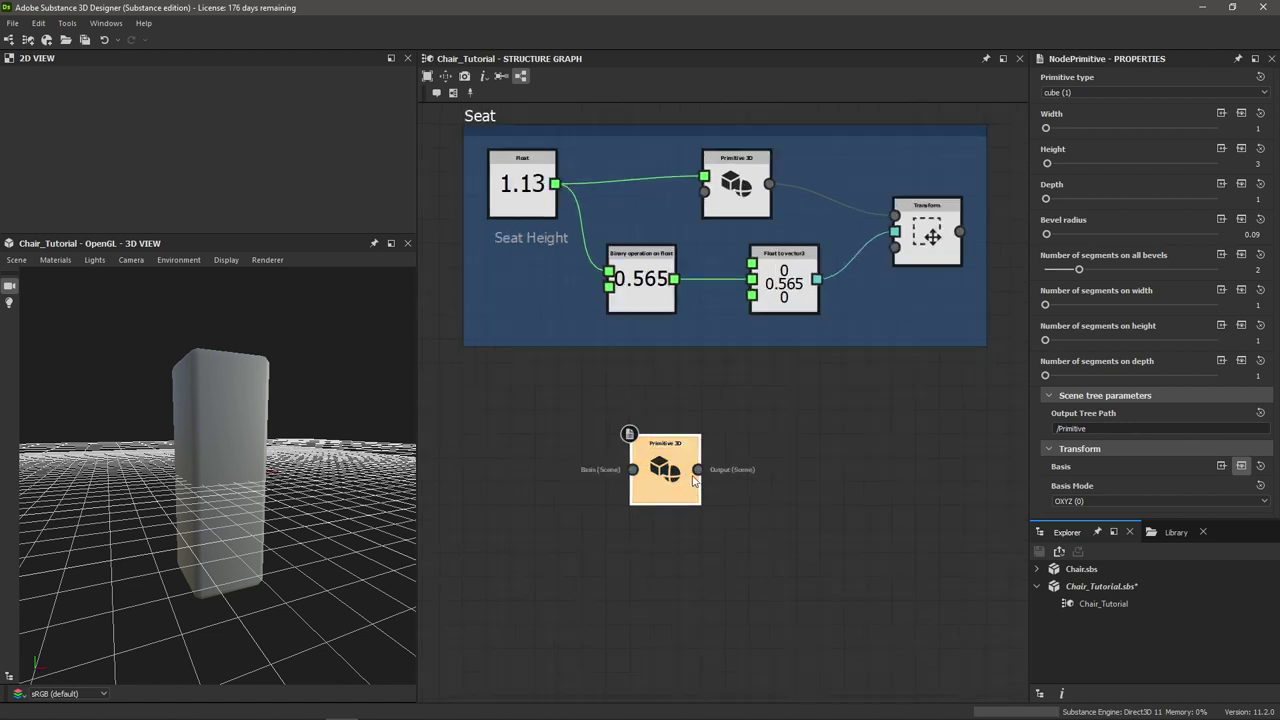
scroll(694, 482, up, 1)
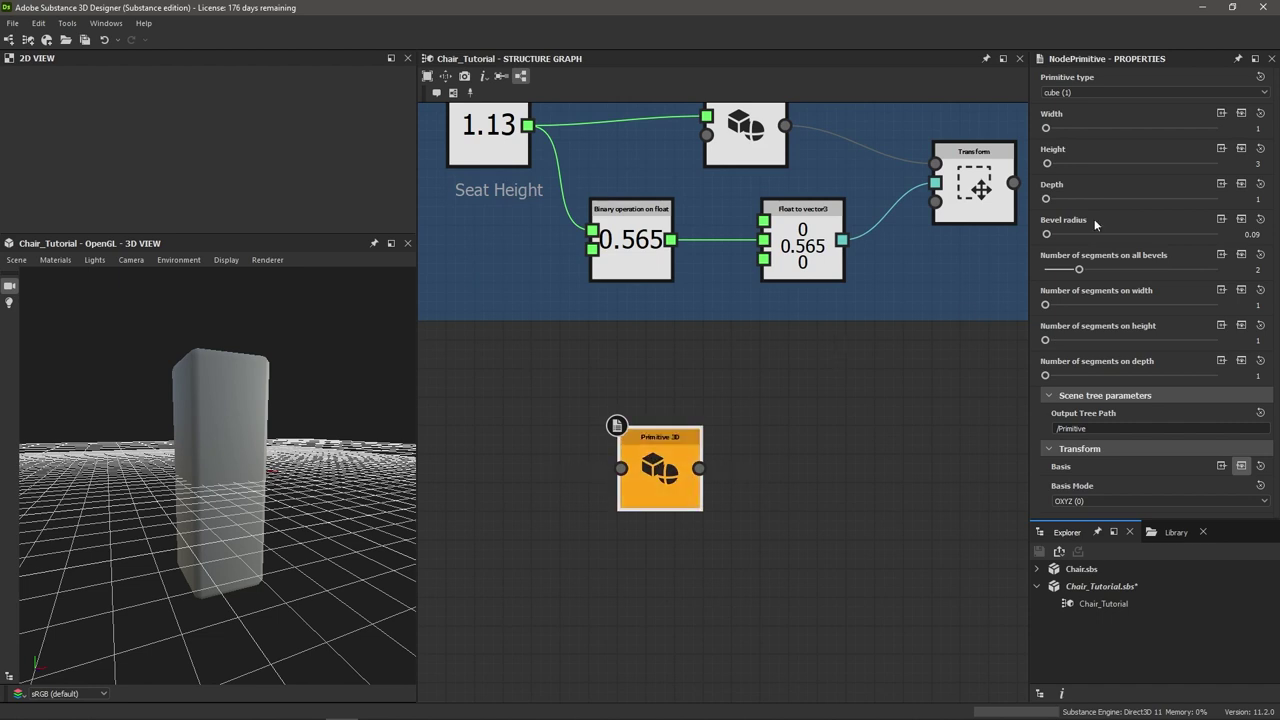
Expose the primitive's Height as a linked Float node of 3, placed to its left
click(1221, 152)
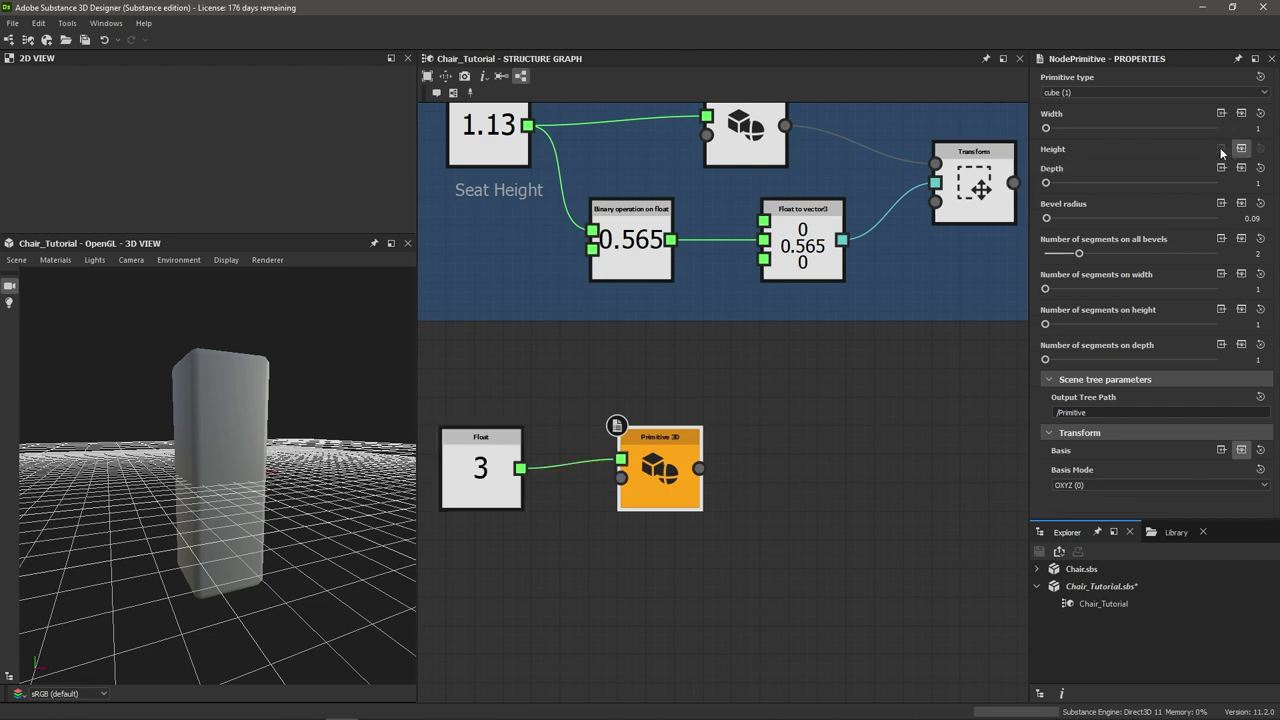
drag(466, 467, 441, 441)
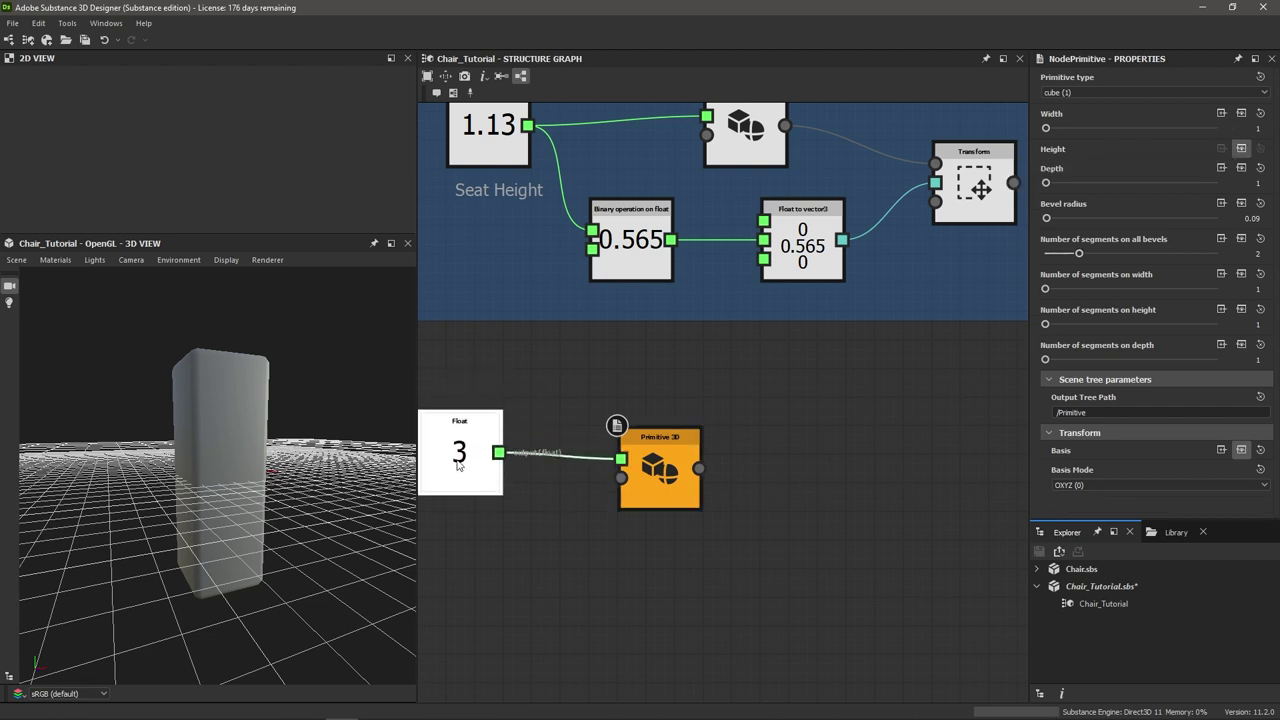
scroll(621, 461, up, 2)
scroll(621, 461, up, 2)
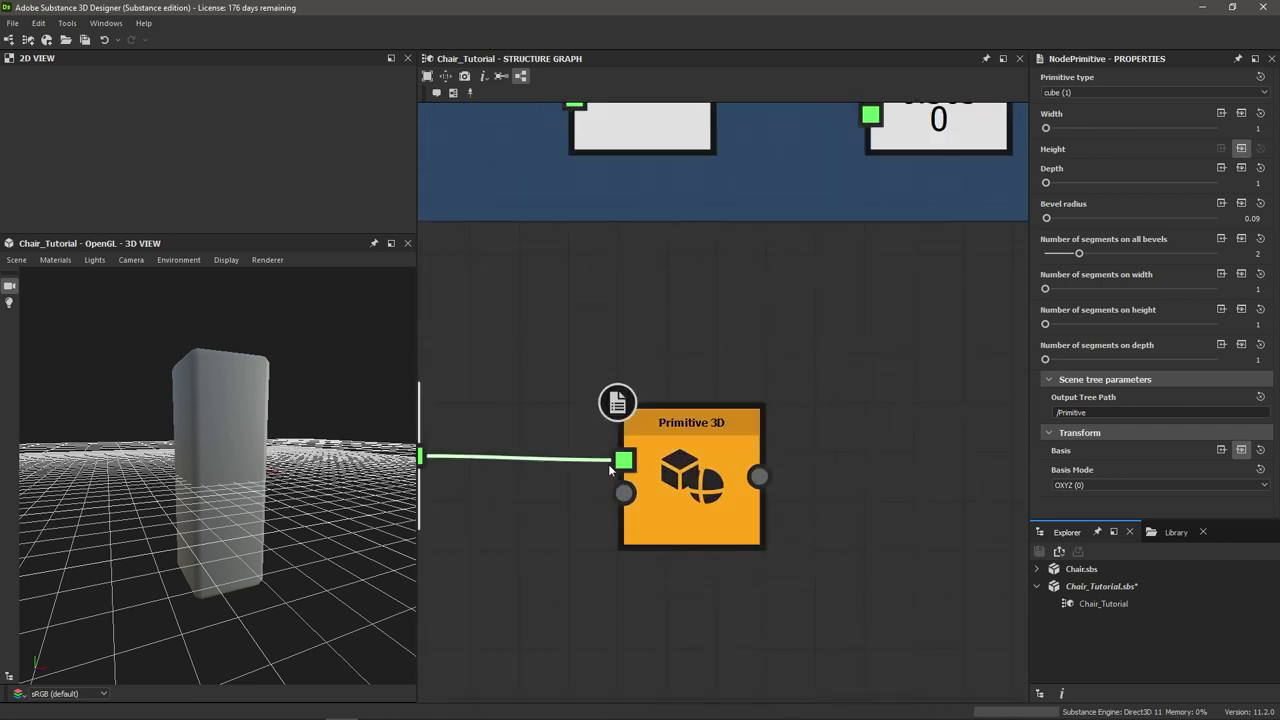
scroll(630, 459, down, 4)
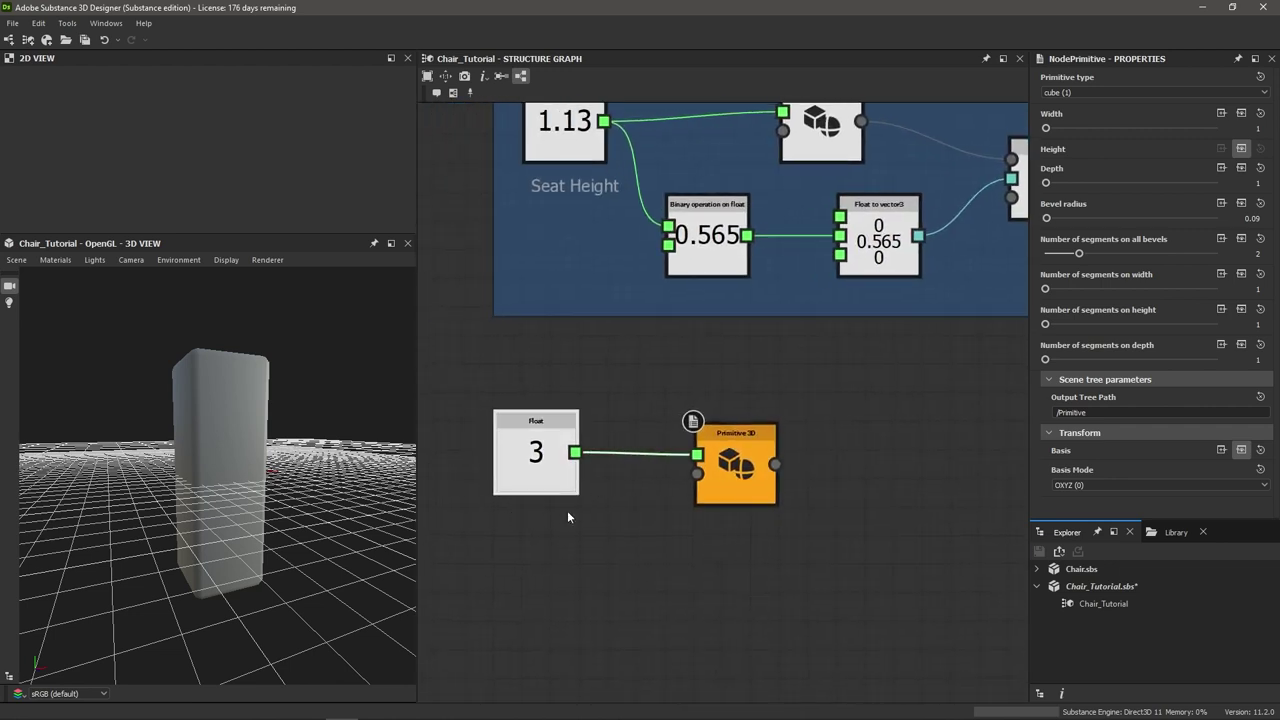
click(531, 480)
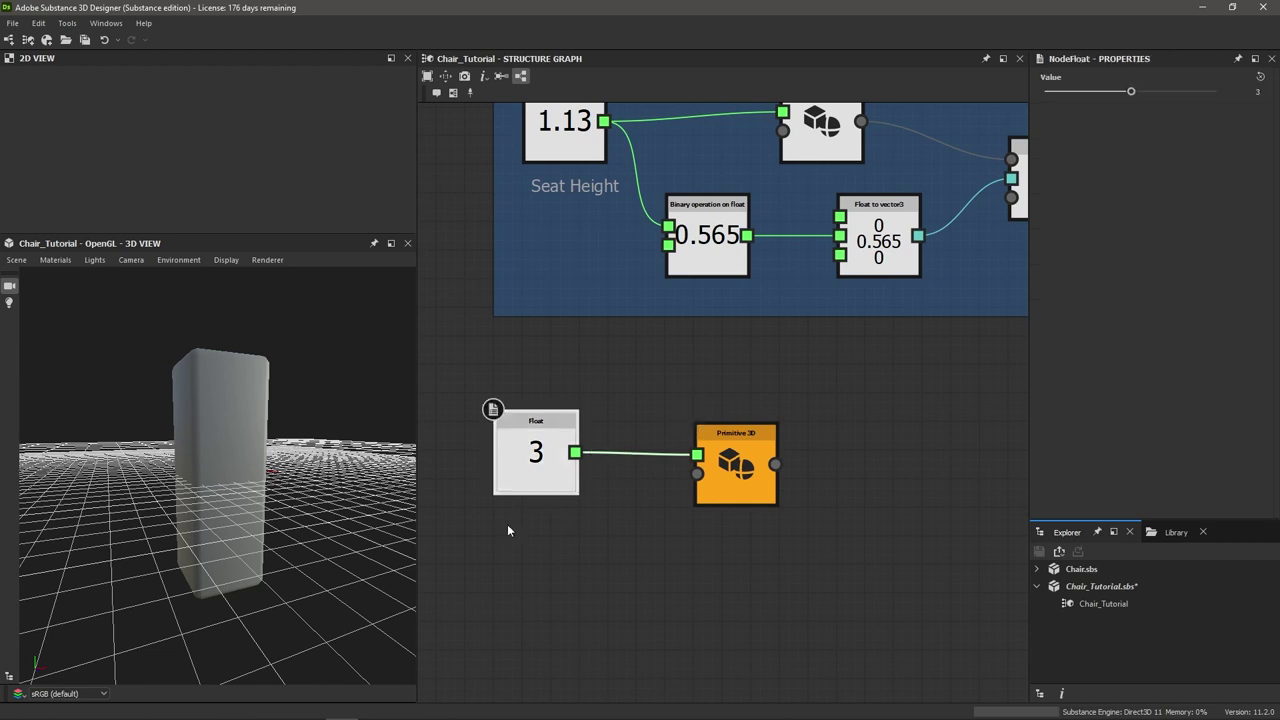
Add a comment reading 'Leg Height' to the Float node
right_click(535, 448)
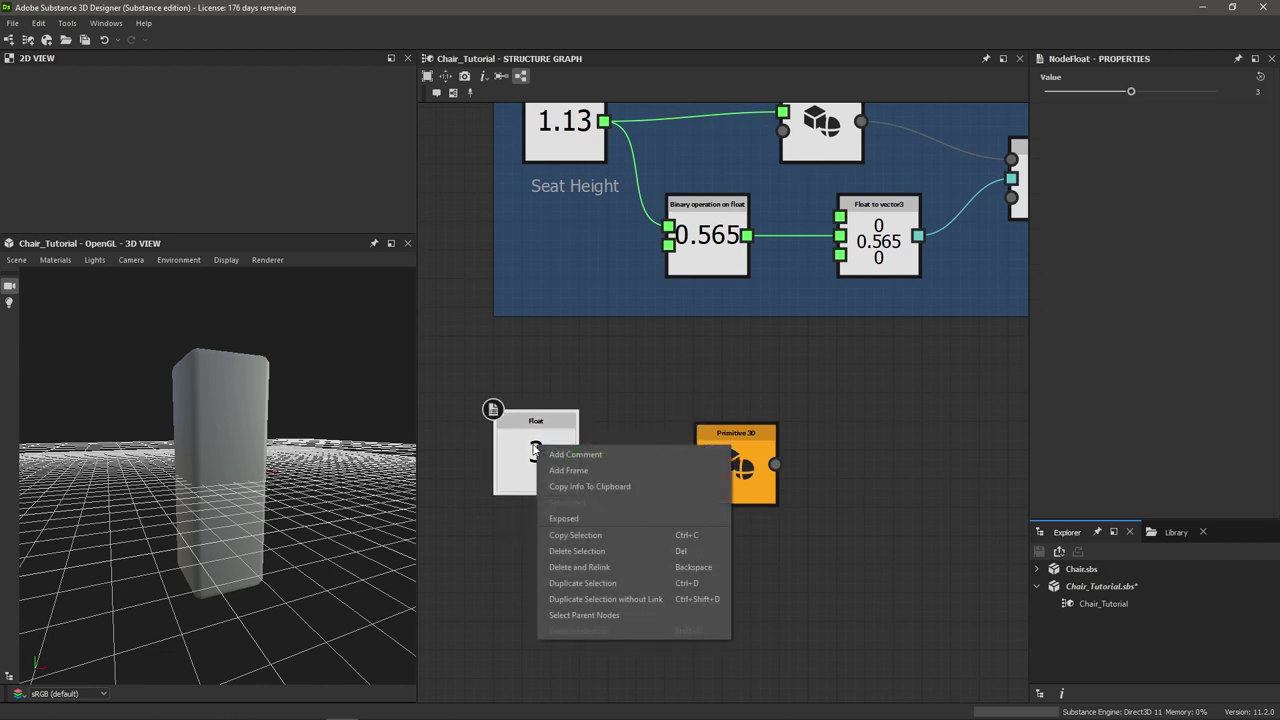
click(565, 454)
drag(1080, 140, 1043, 93)
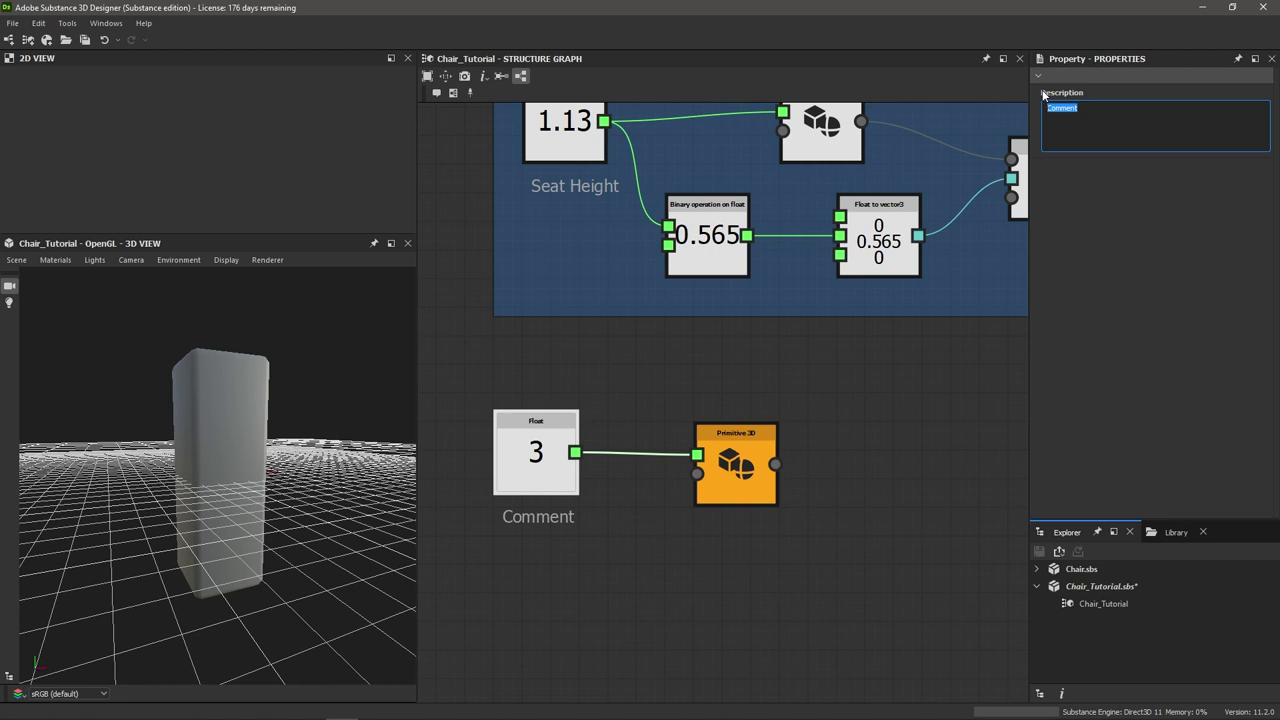
text(Leg Height)
click(1043, 95)
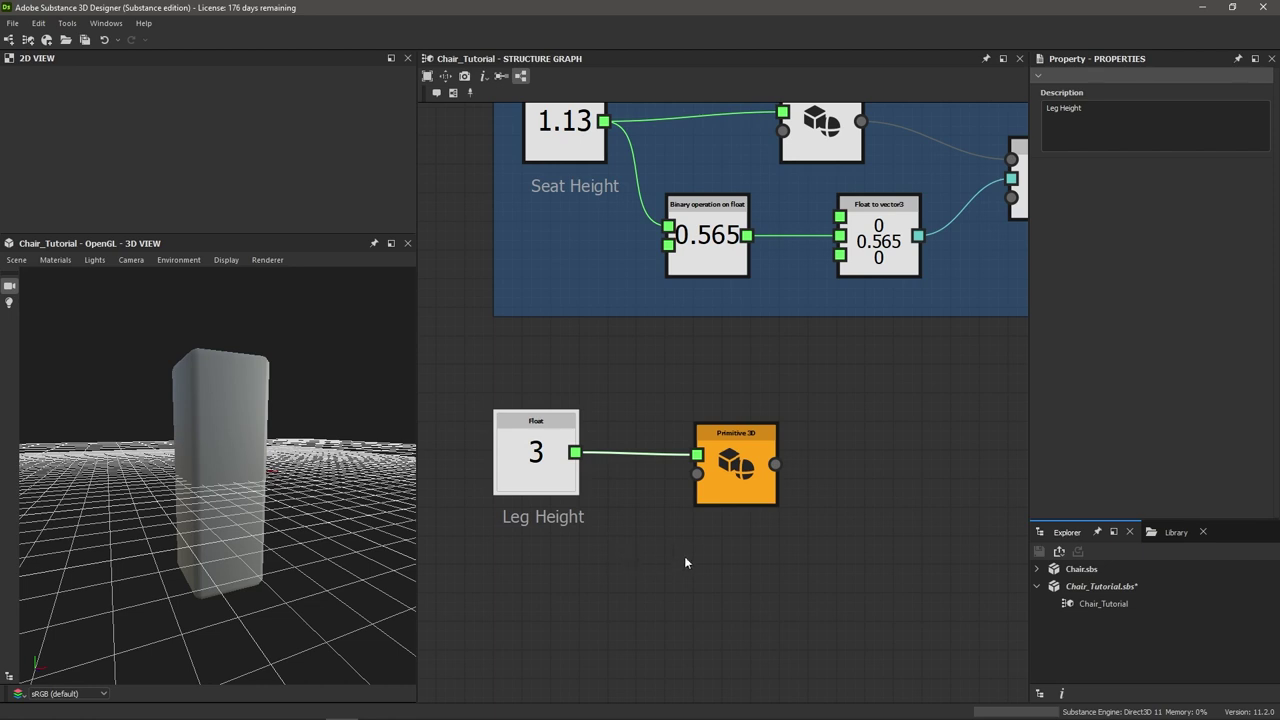
click(649, 590)
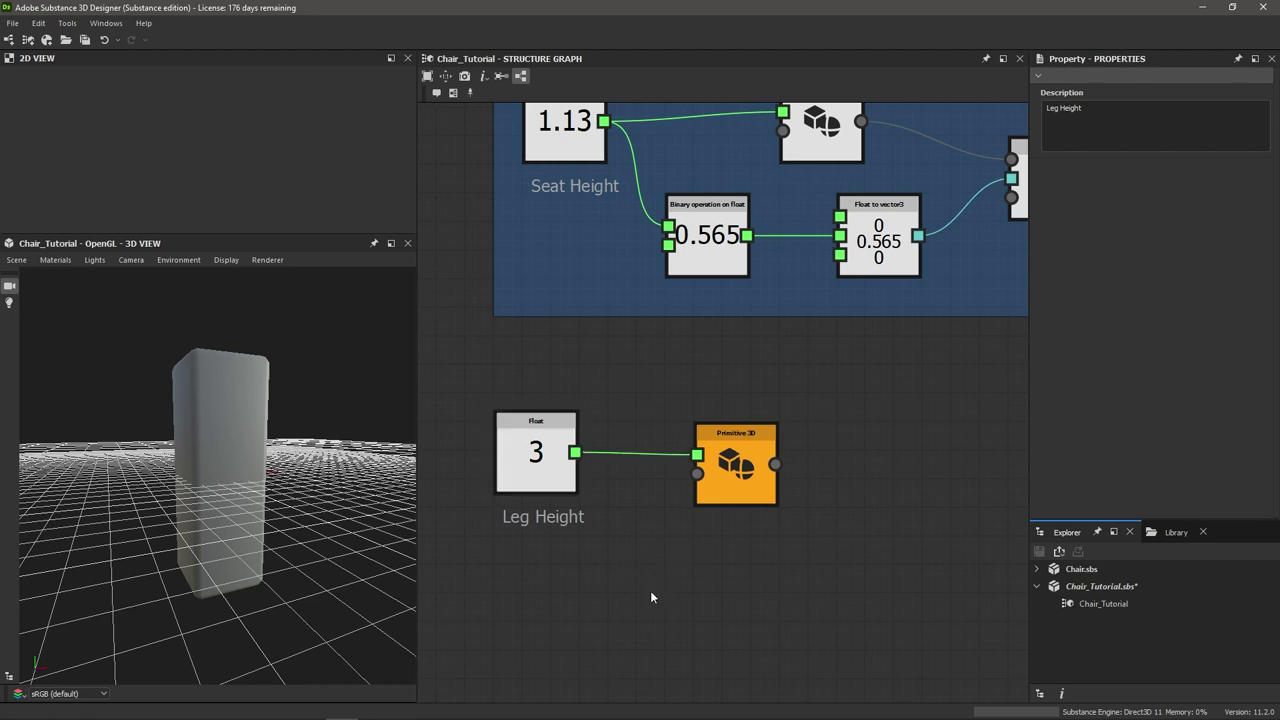
Add a Binary operation on float node fed by Leg Height in Value 1
key(space)
text(bin)
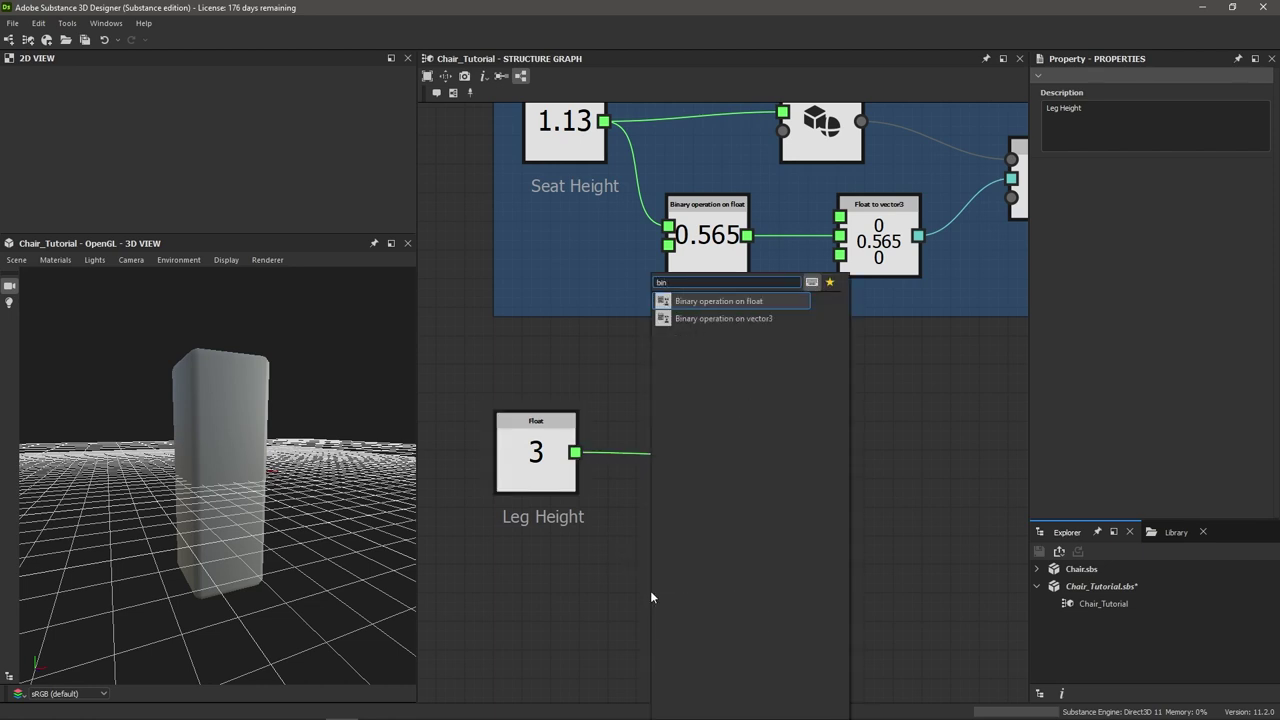
key(Return)
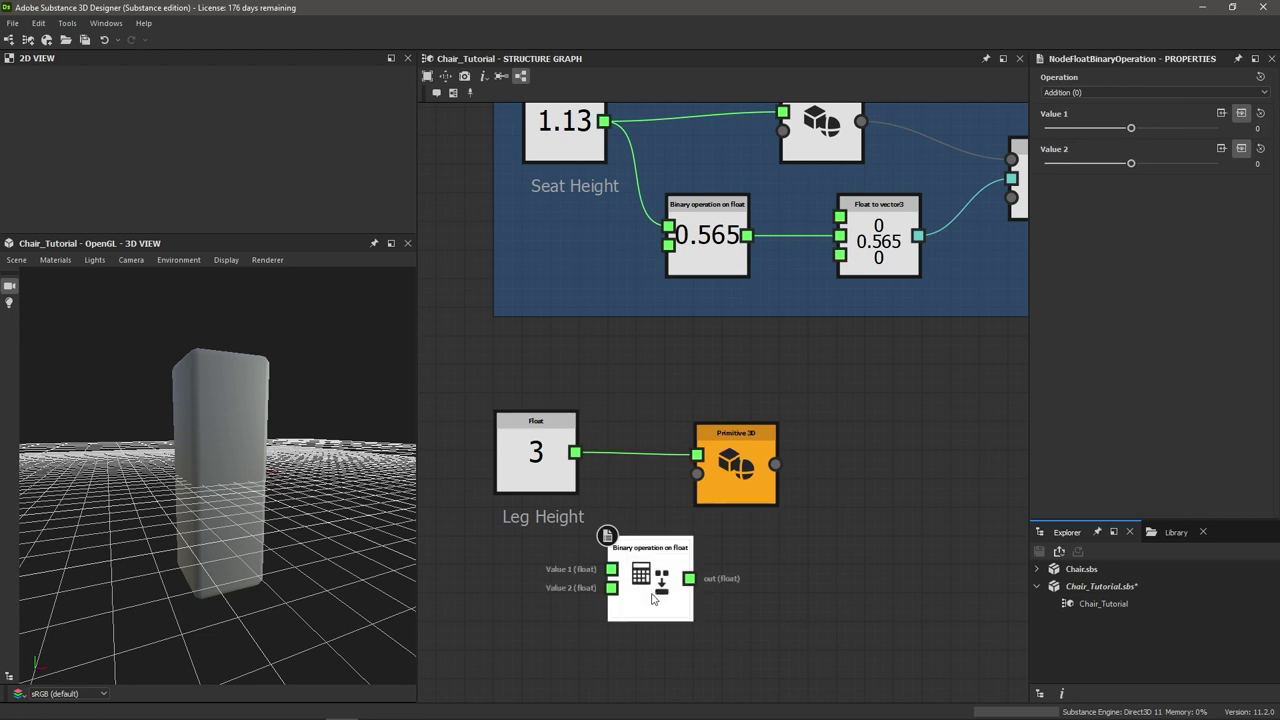
drag(651, 597, 679, 597)
drag(586, 483, 640, 569)
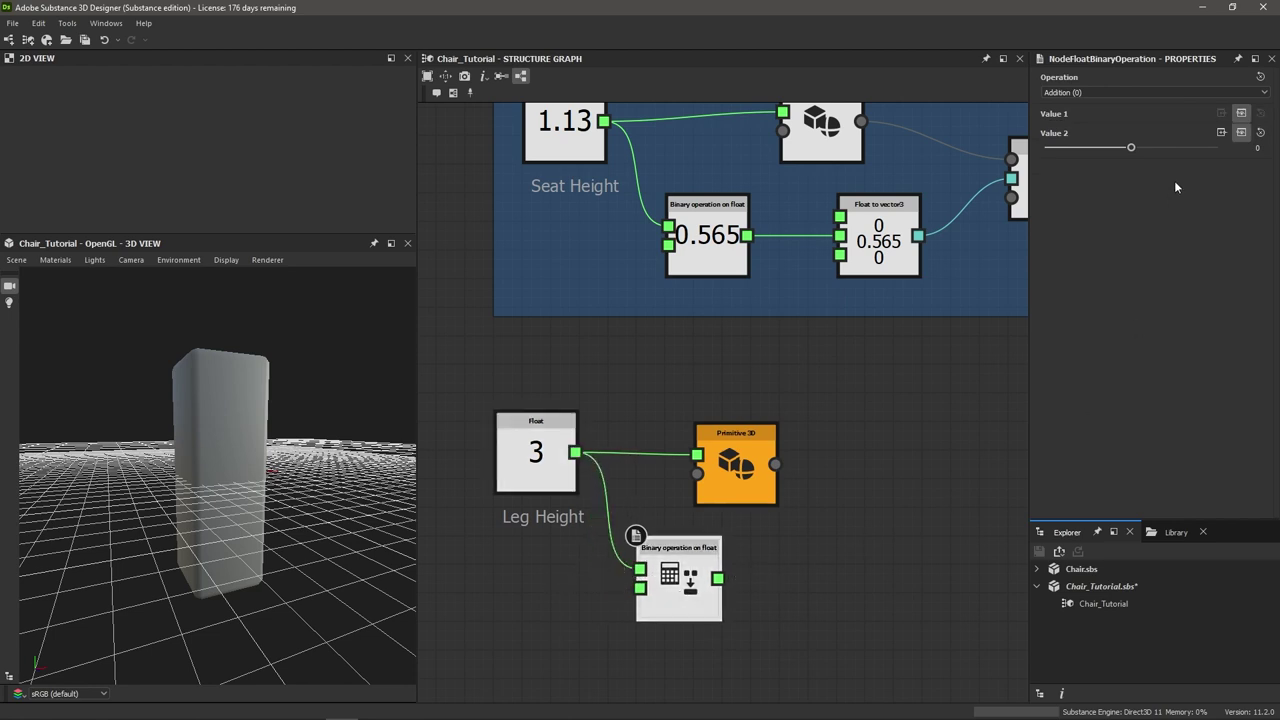
Set Value 2 to 2 and the operation to Division
click(1257, 147)
key(Return)
click(1073, 93)
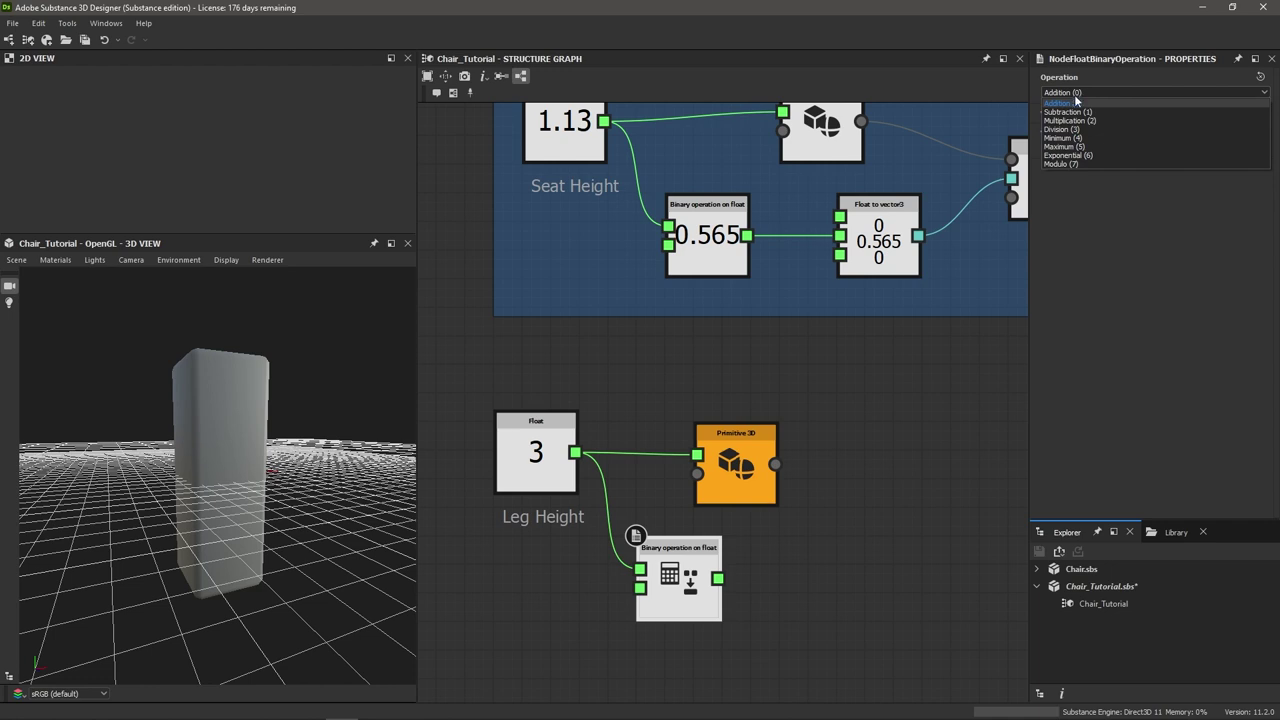
click(1074, 130)
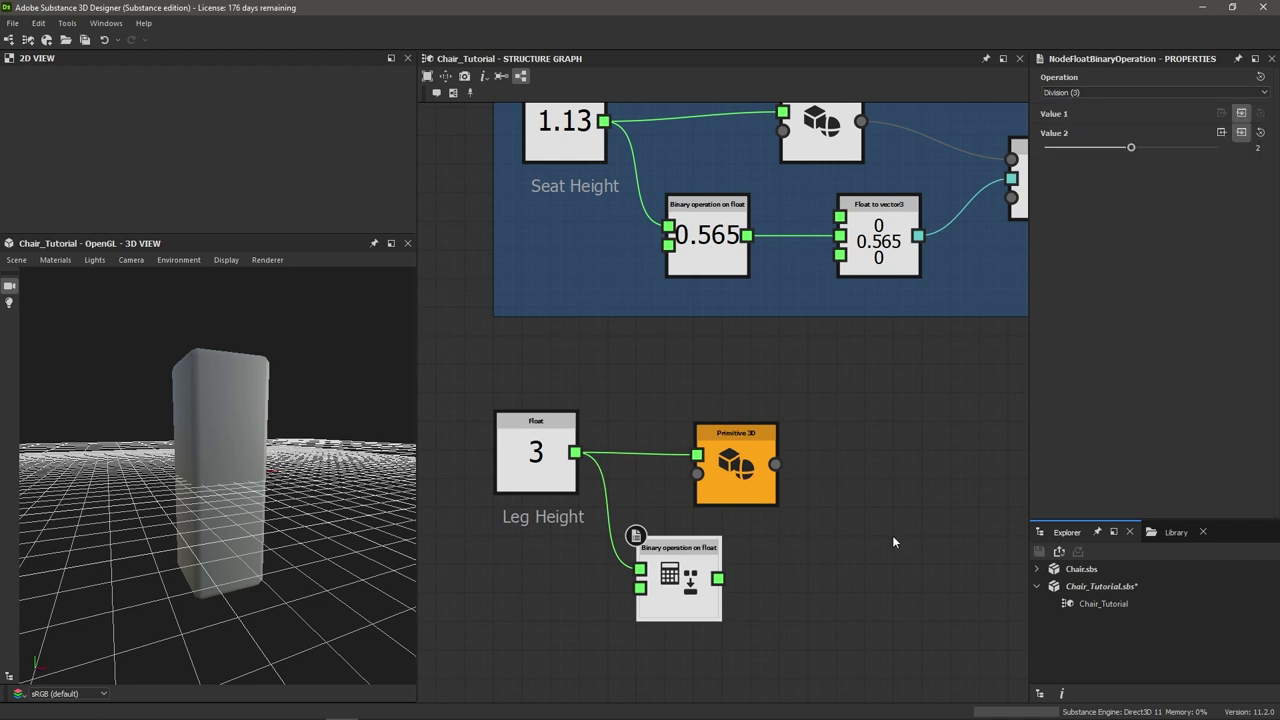
middle_drag(892, 535, 842, 528)
scroll(896, 522, down, 2)
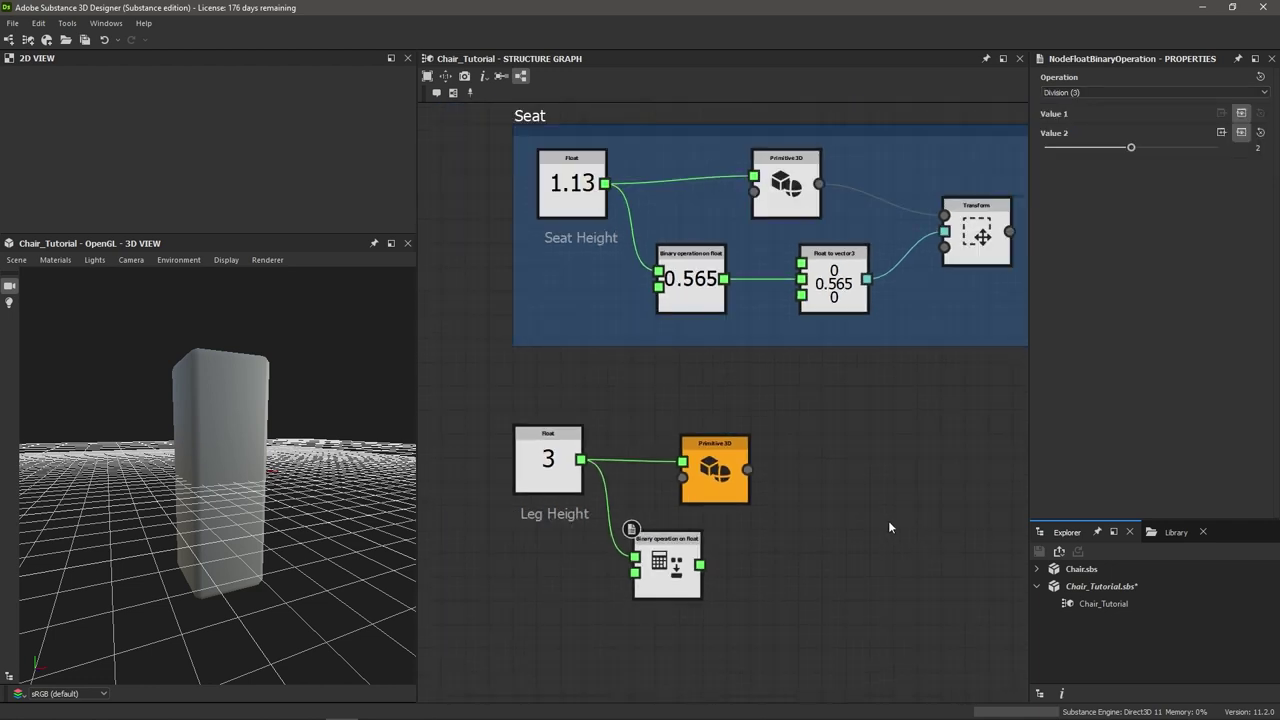
Insert a Transform node and wire the leg's Primitive 3D into its Source
key(space)
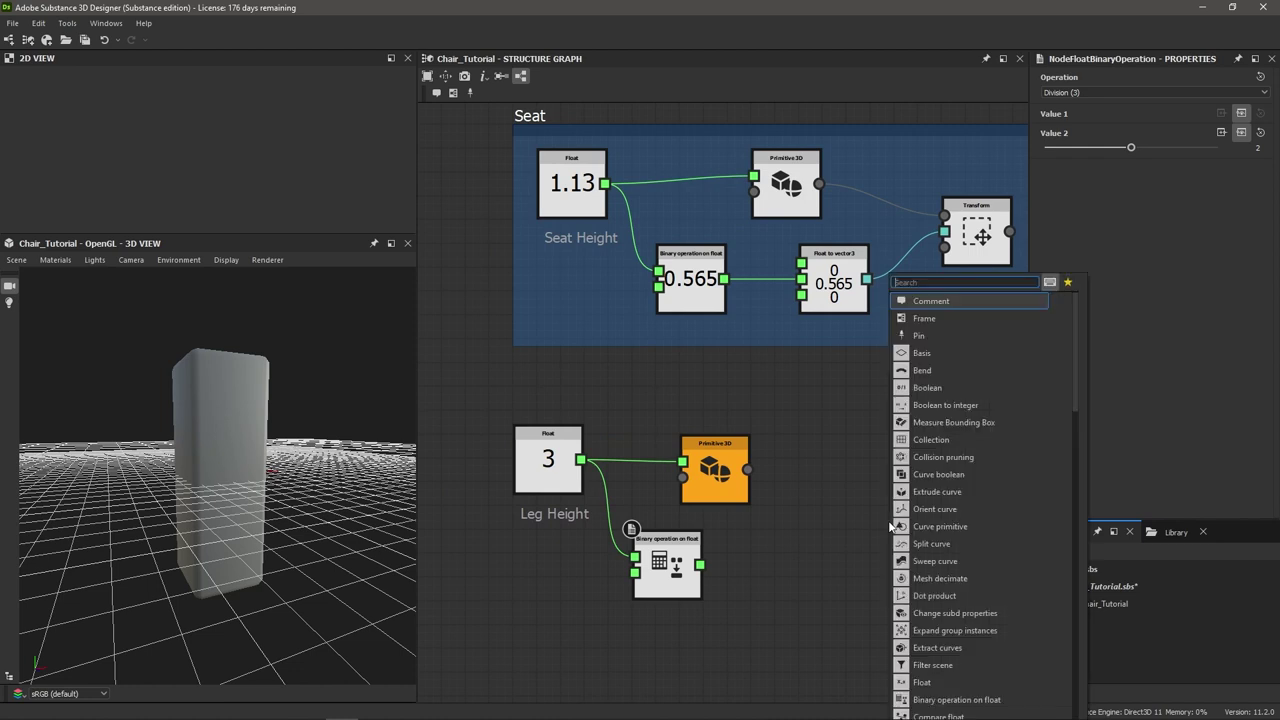
text(tra)
key(Down)
key(Down)
key(Down)
key(Down)
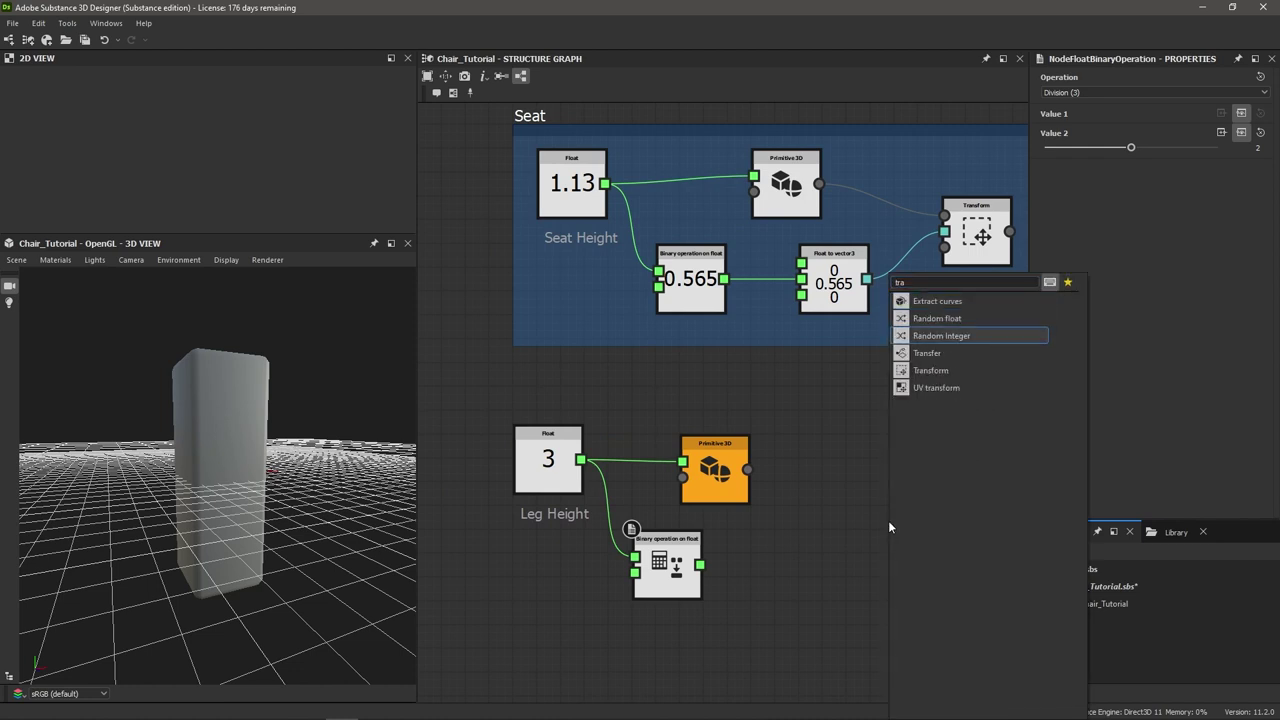
key(Return)
scroll(814, 528, up, 1)
scroll(814, 528, up, 1)
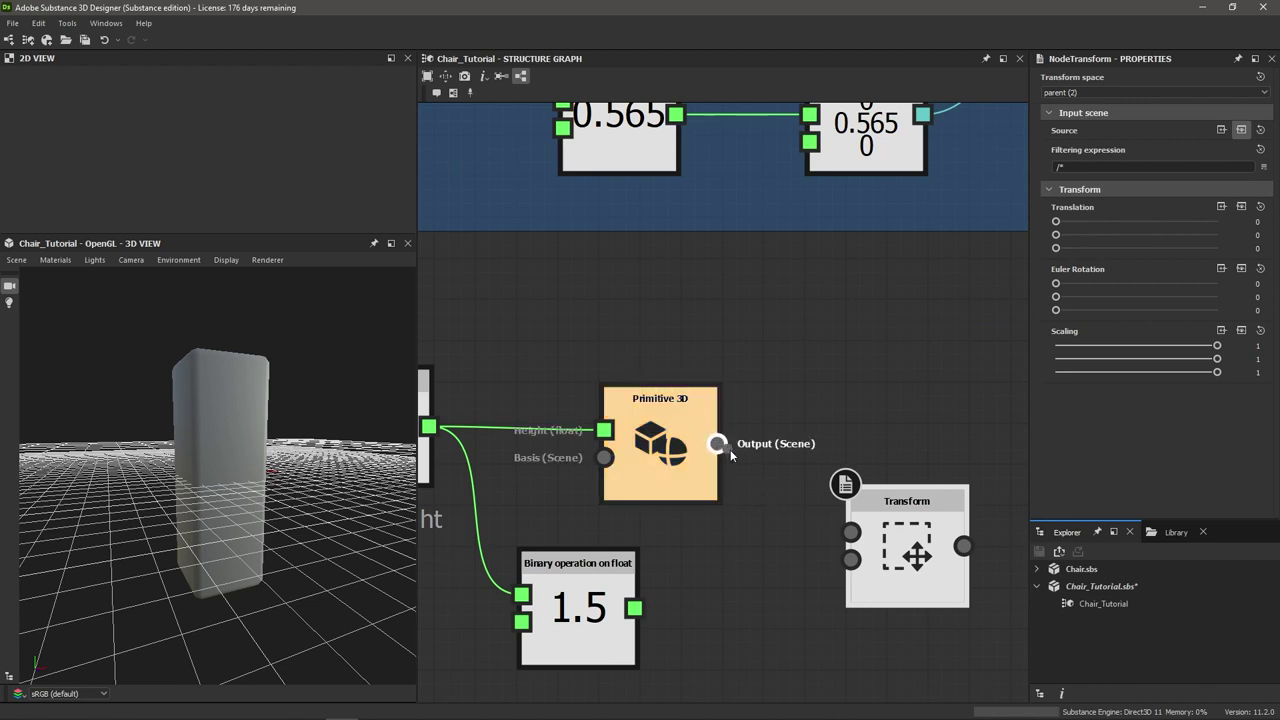
drag(778, 498, 851, 533)
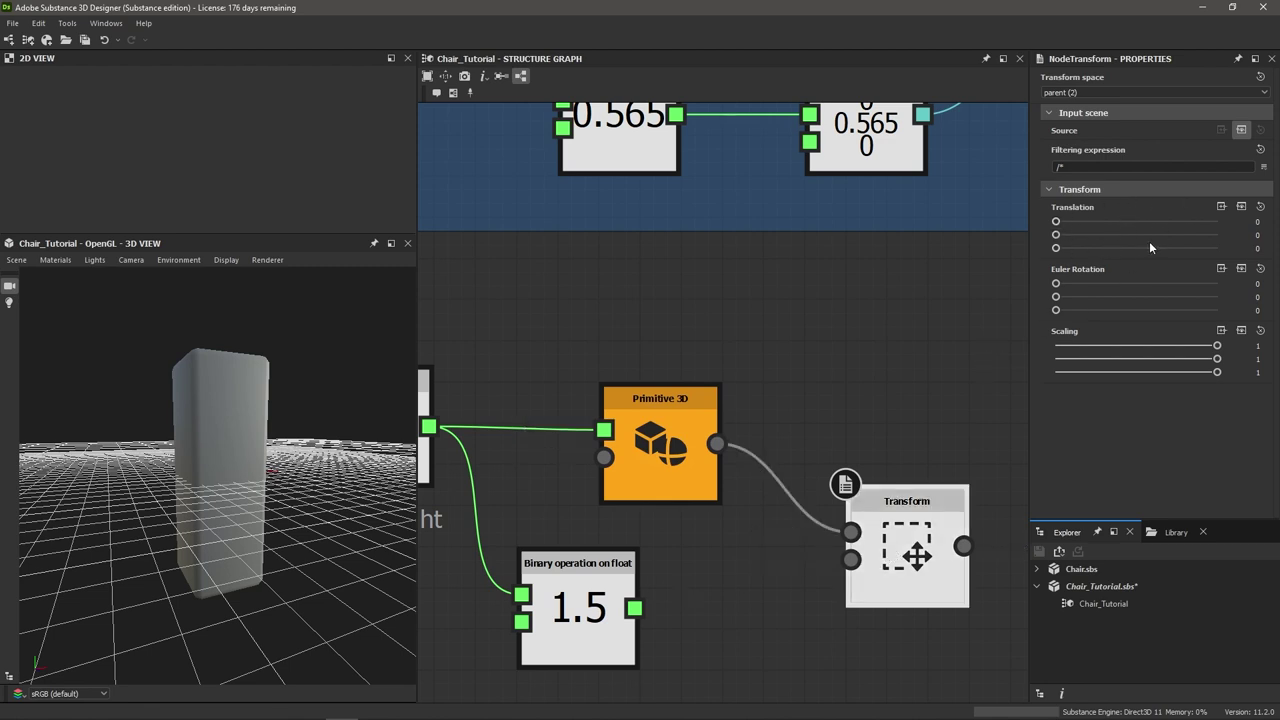
Expose the Transform's Translation parameter as an input pin
click(1241, 207)
scroll(870, 558, up, 2)
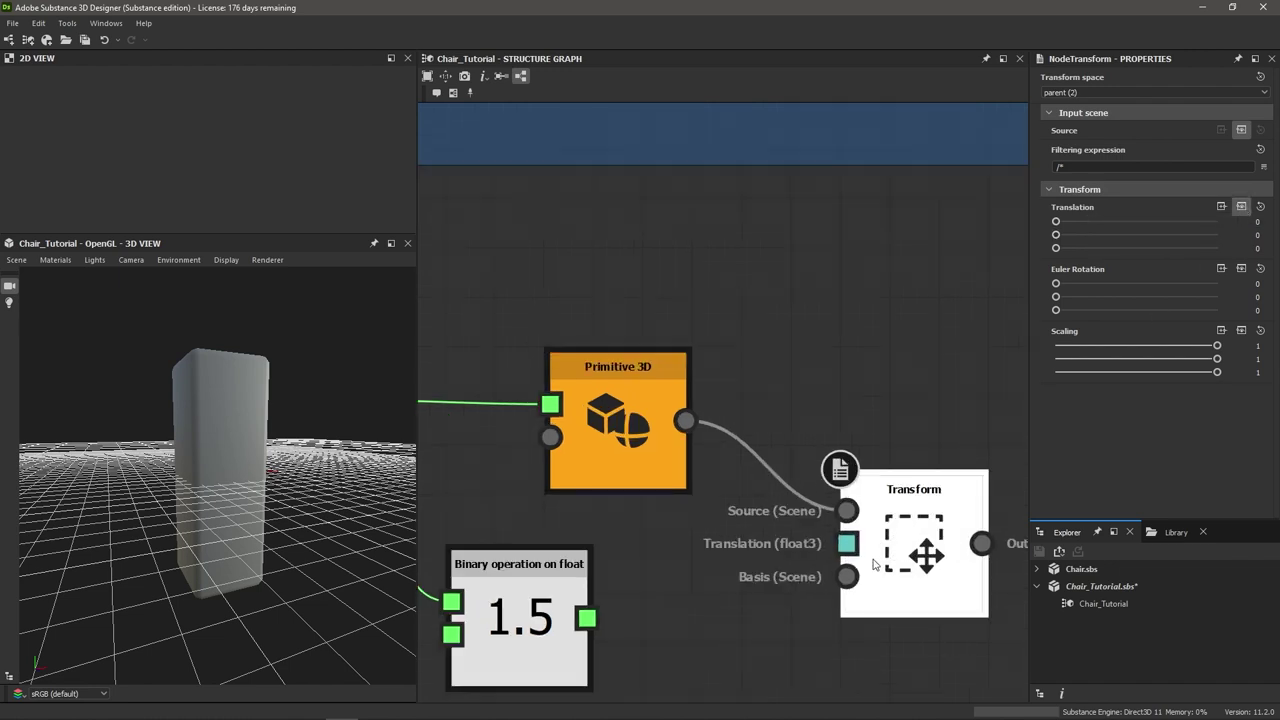
scroll(853, 552, down, 3)
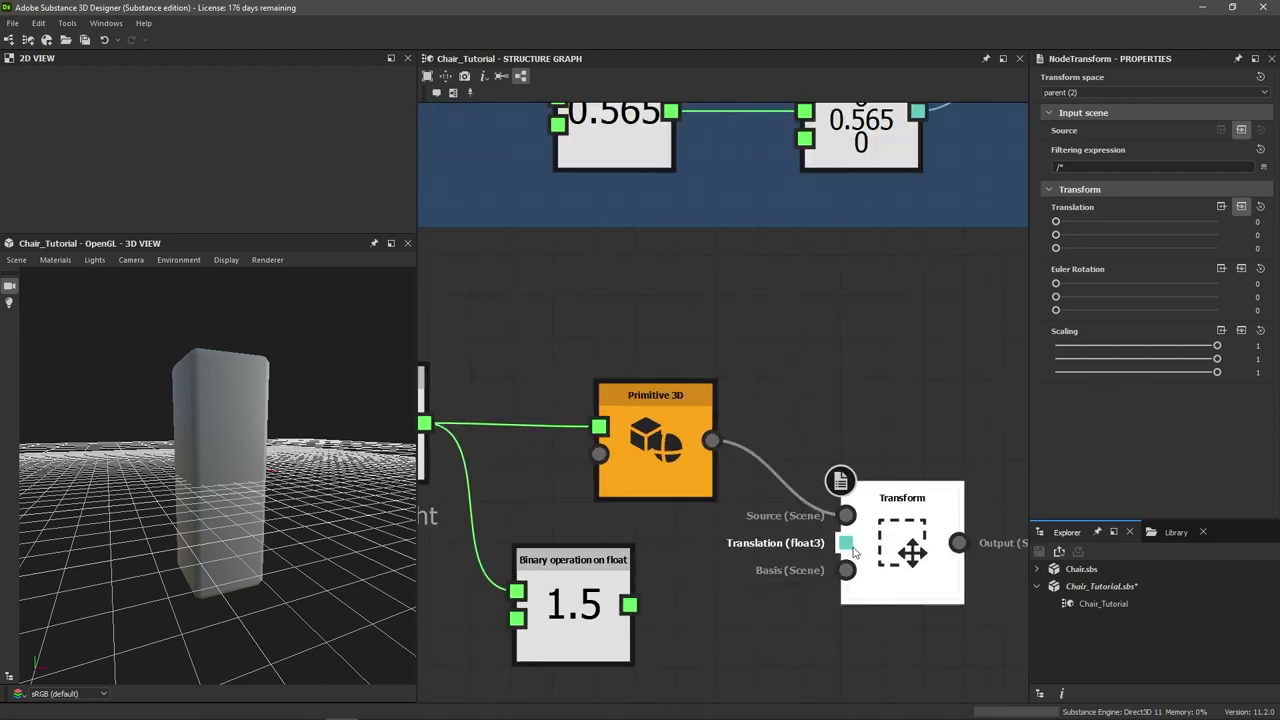
scroll(745, 579, up, 2)
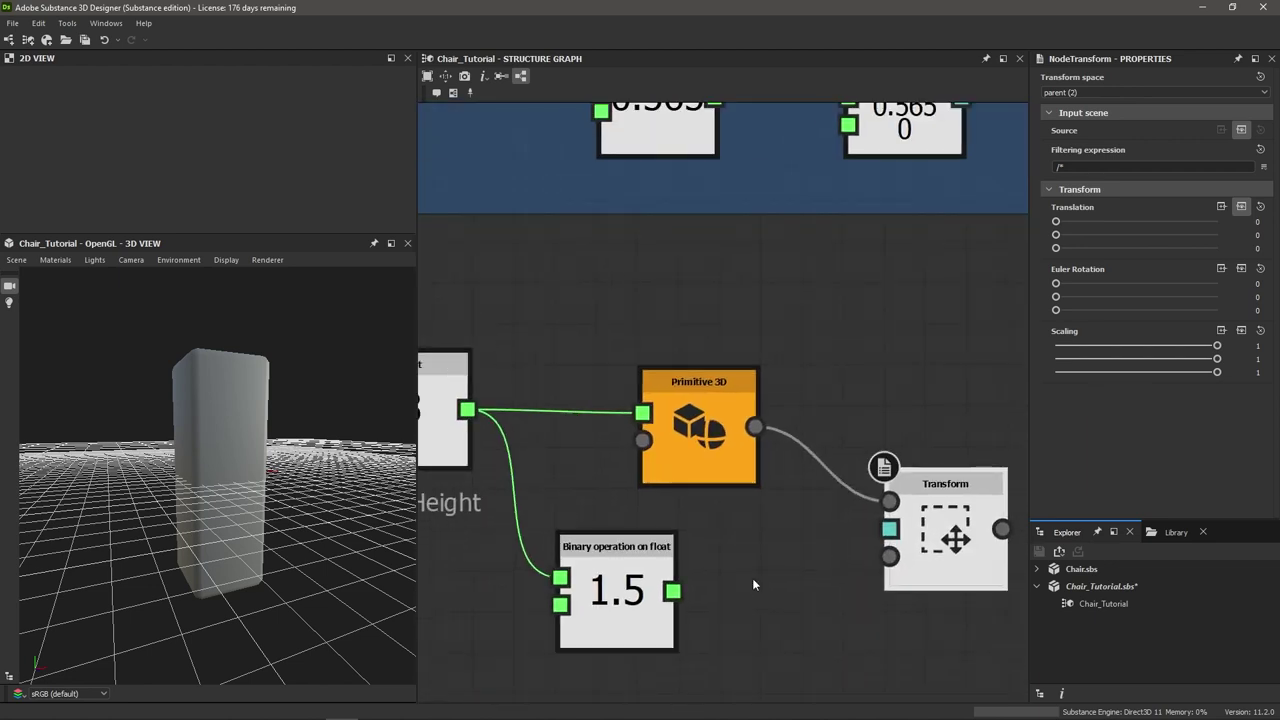
scroll(748, 579, up, 2)
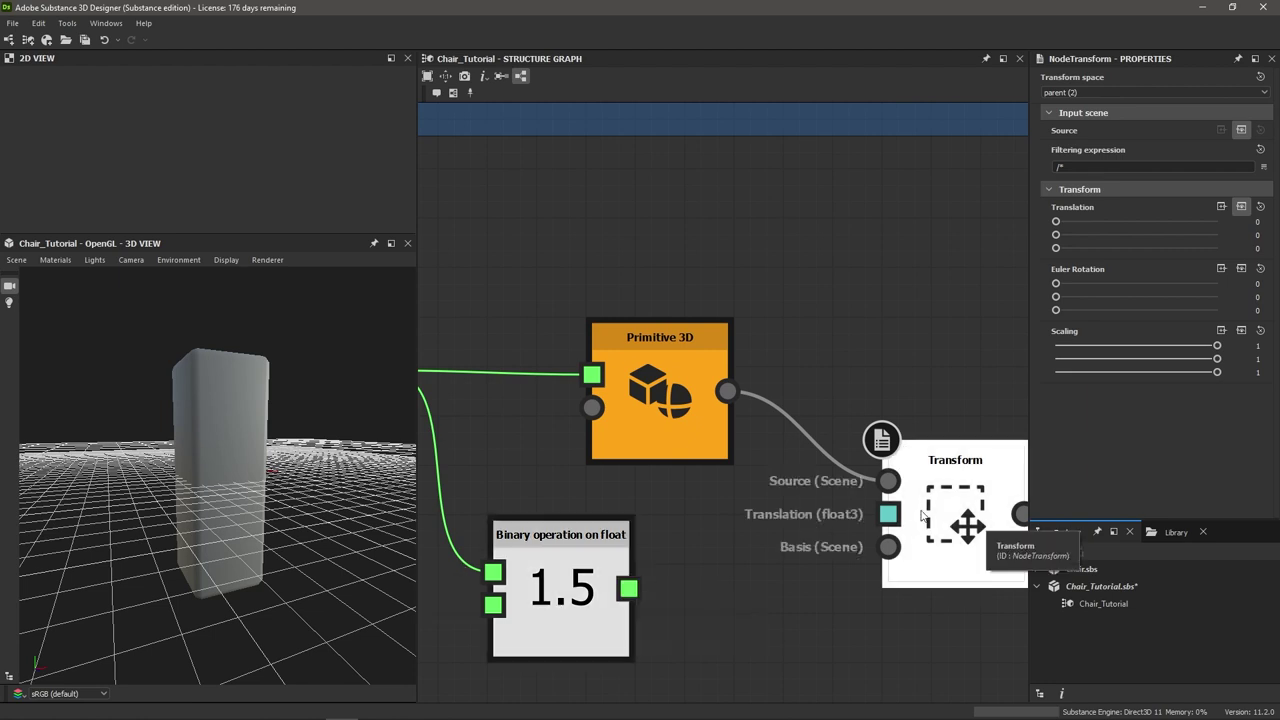
scroll(890, 515, up, 1)
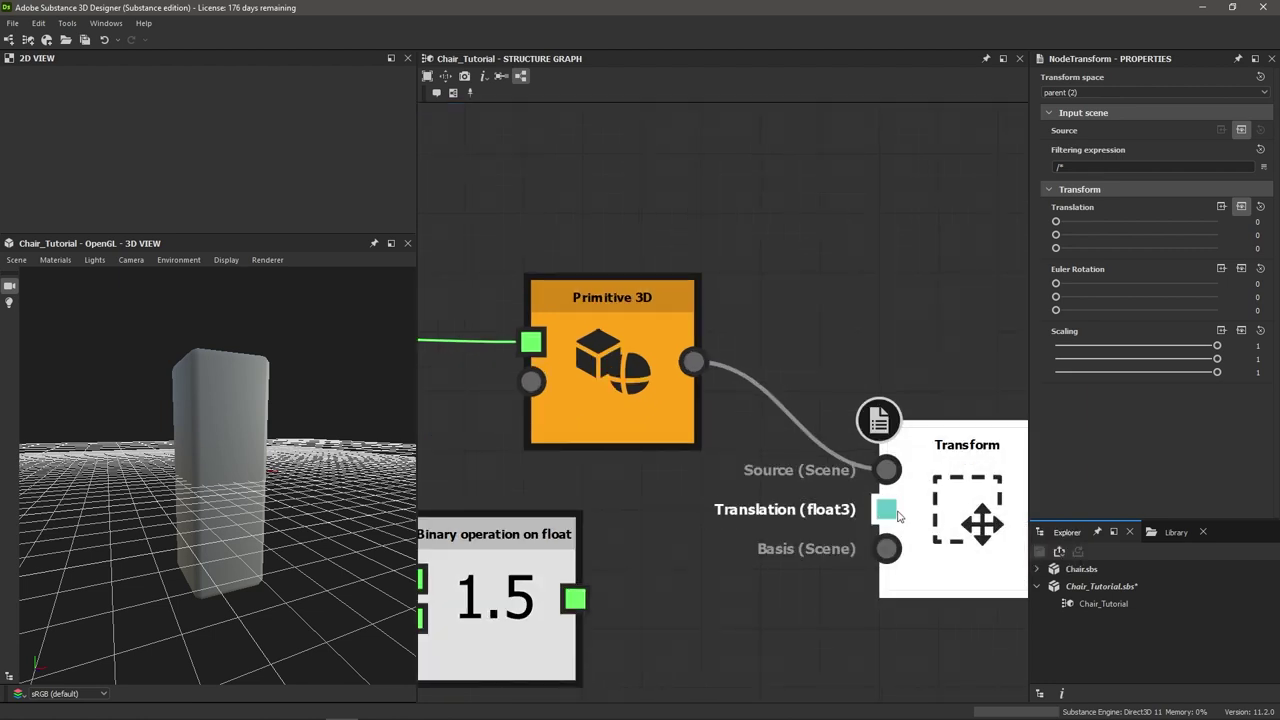
scroll(897, 514, down, 1)
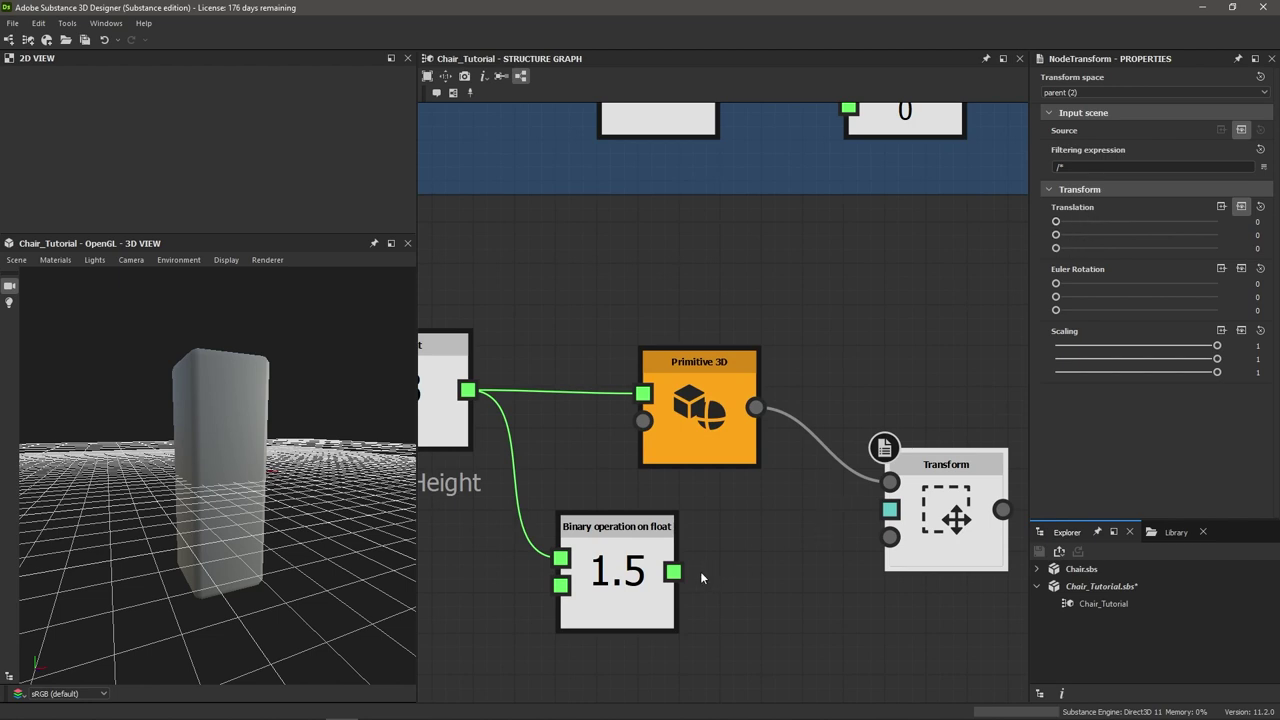
Wire the 1.5 result into the Transform's Translation, placing the auto-created Float to vector3 beside it
drag(673, 571, 890, 509)
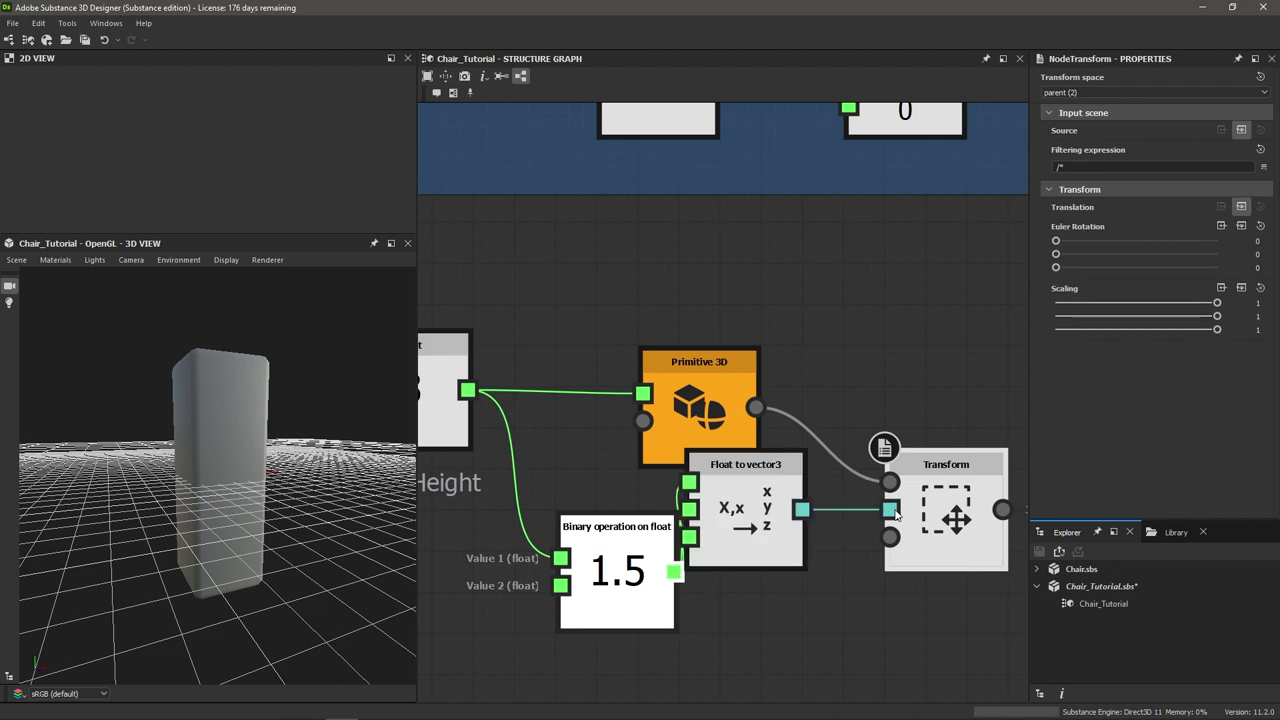
drag(749, 510, 783, 570)
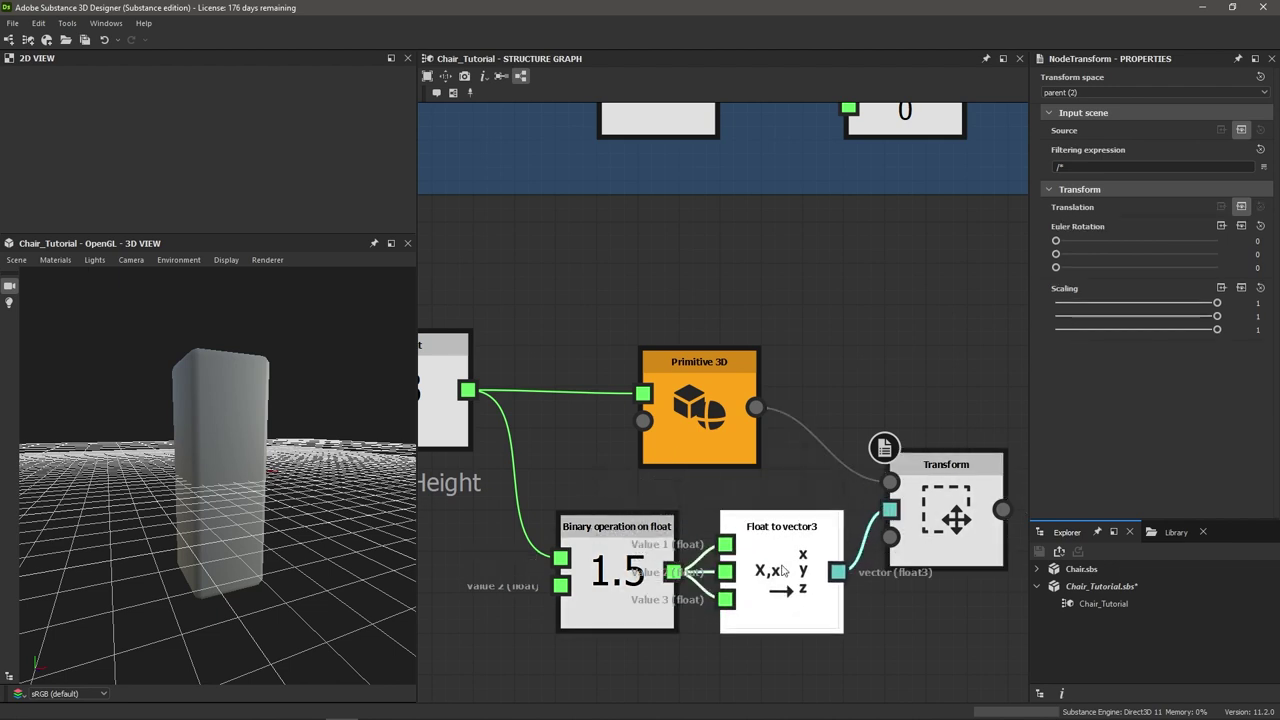
scroll(783, 570, down, 1)
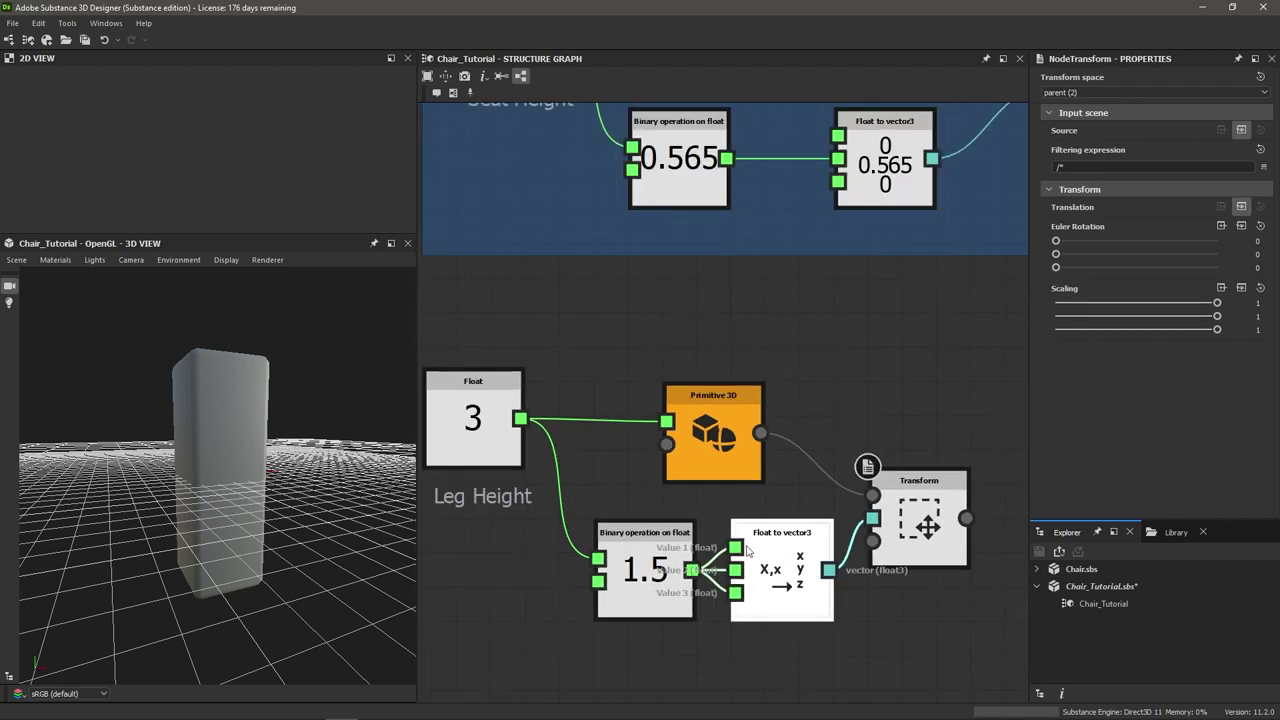
scroll(782, 588, up, 2)
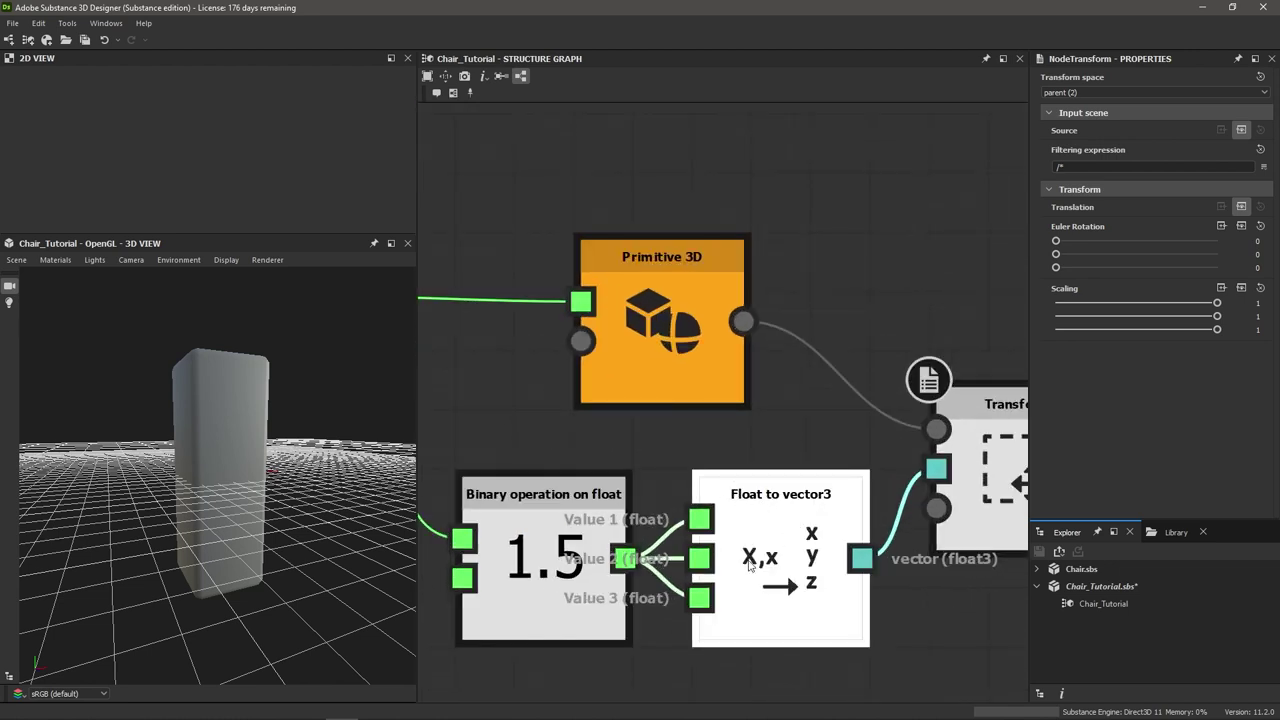
scroll(592, 585, down, 2)
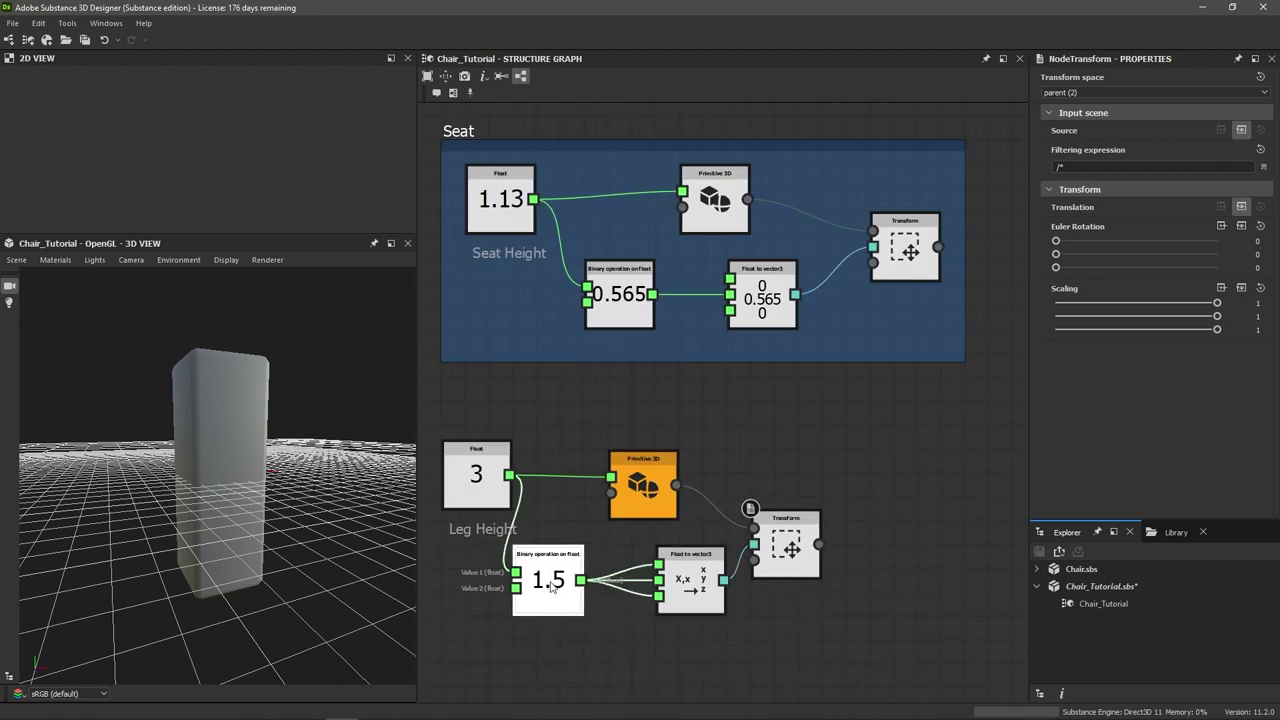
scroll(557, 584, up, 2)
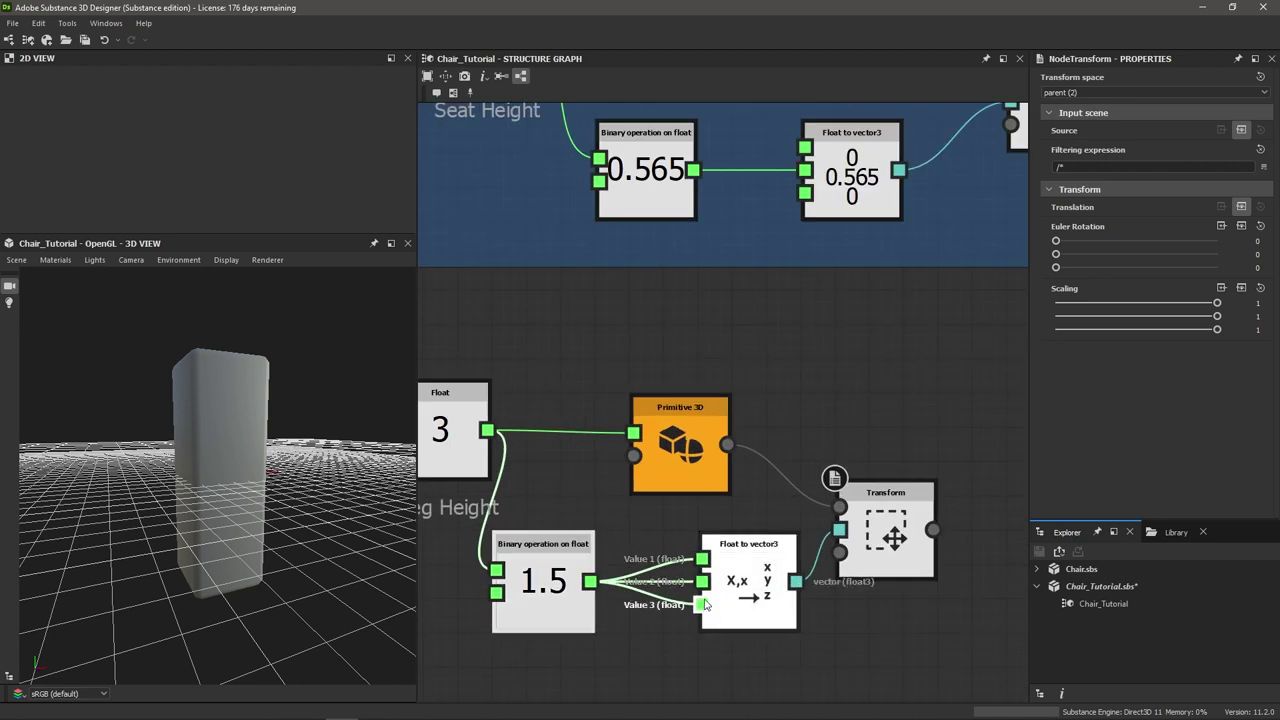
scroll(704, 590, up, 2)
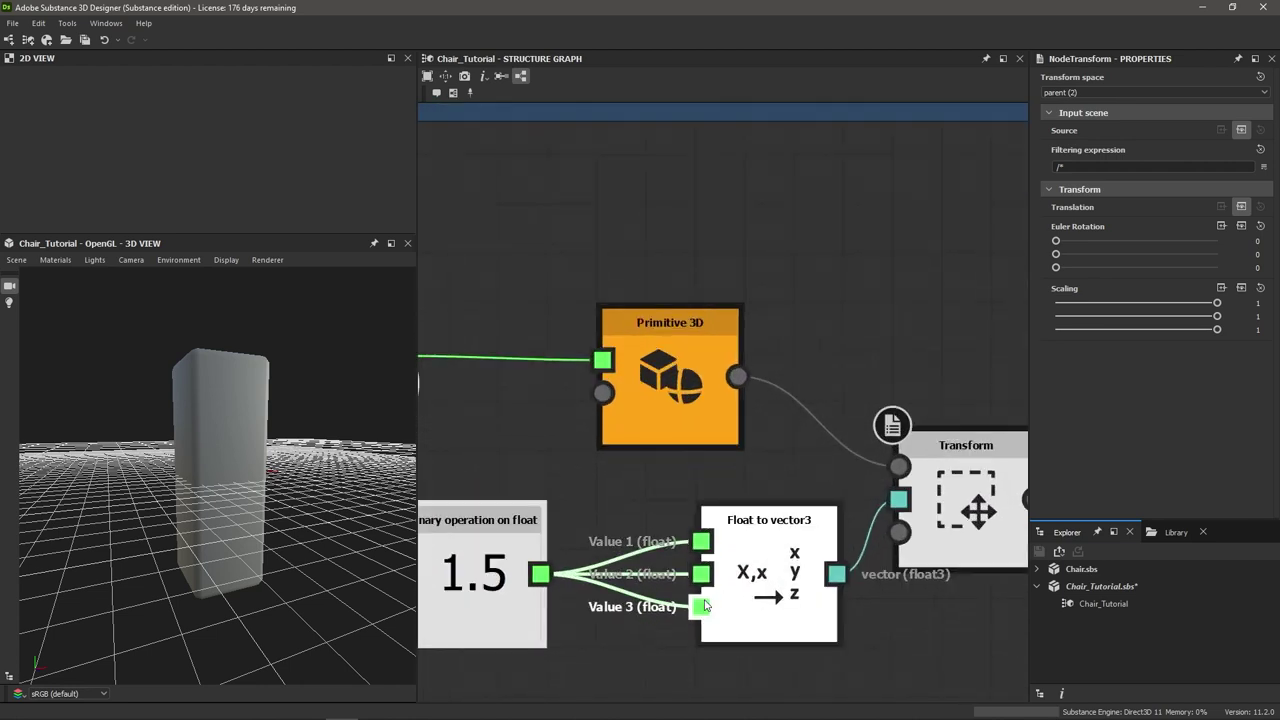
Remove the links into vector Value 1 and Value 3, leaving translation 0, 1.5, 0
click(675, 543)
key(Delete)
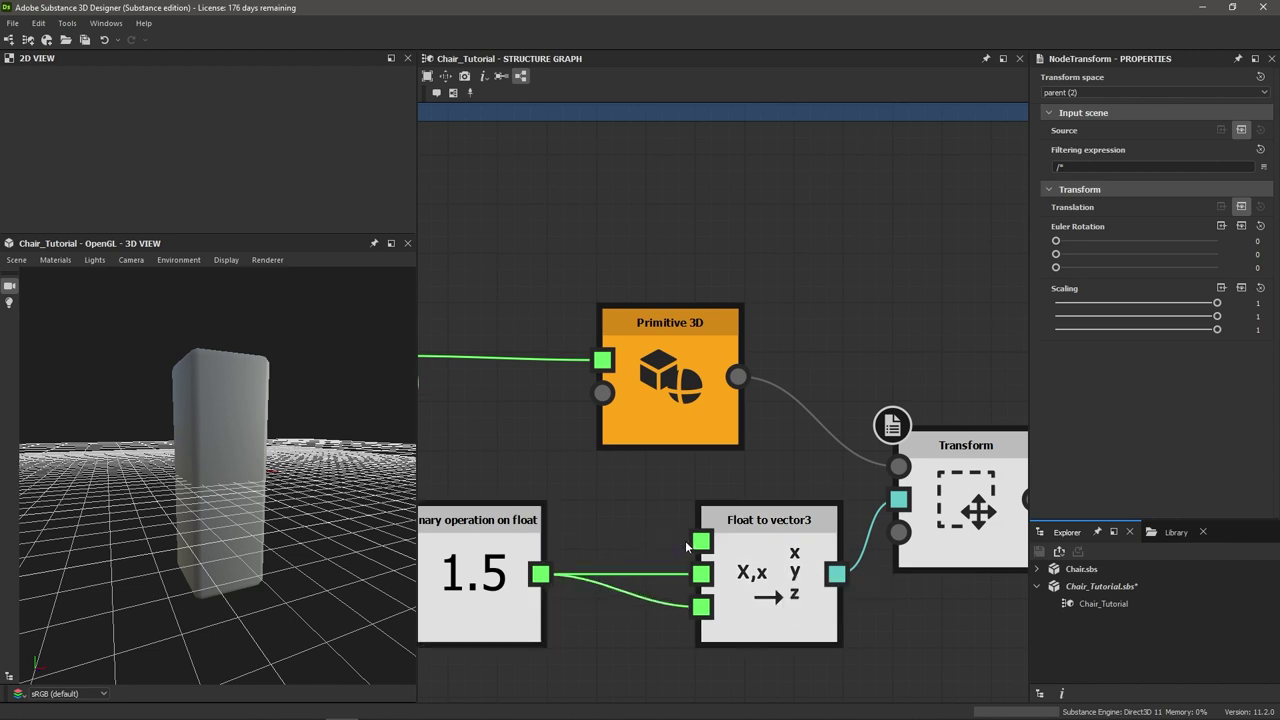
click(670, 606)
key(Delete)
scroll(690, 600, down, 3)
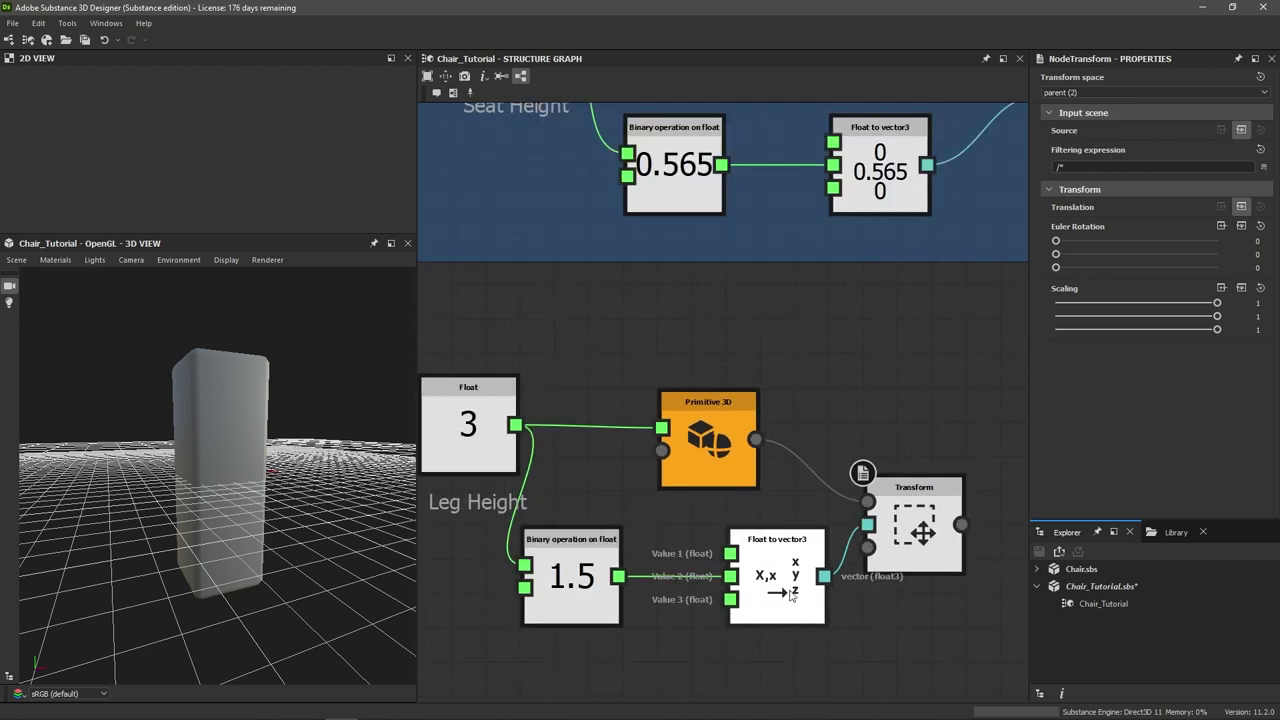
click(880, 562)
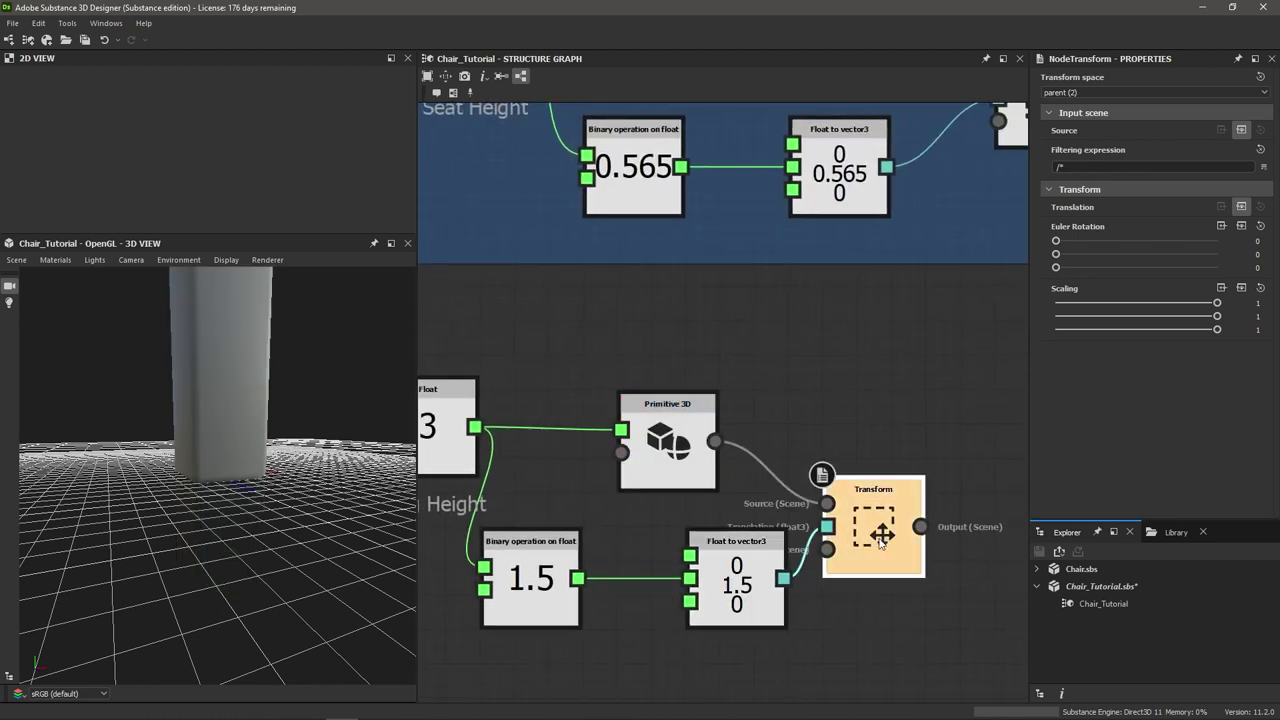
drag(120, 438, 220, 523)
key(ctrl+s)
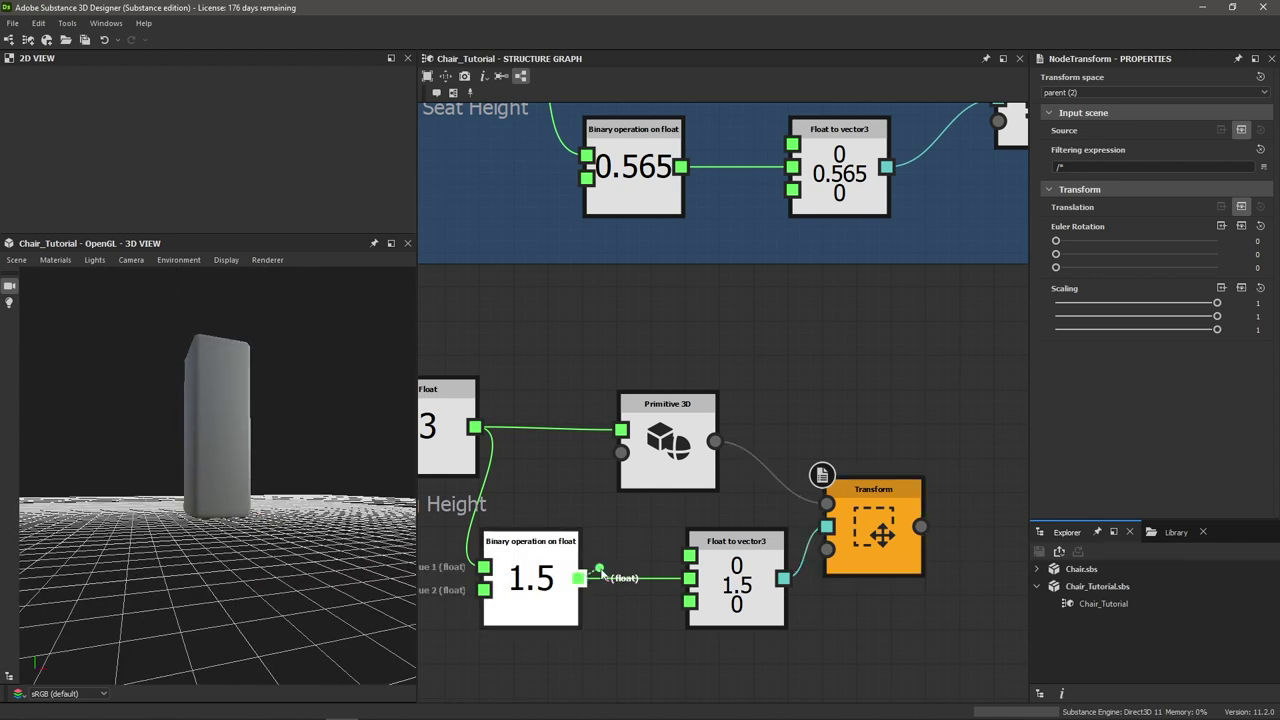
drag(600, 570, 690, 555)
drag(578, 578, 688, 602)
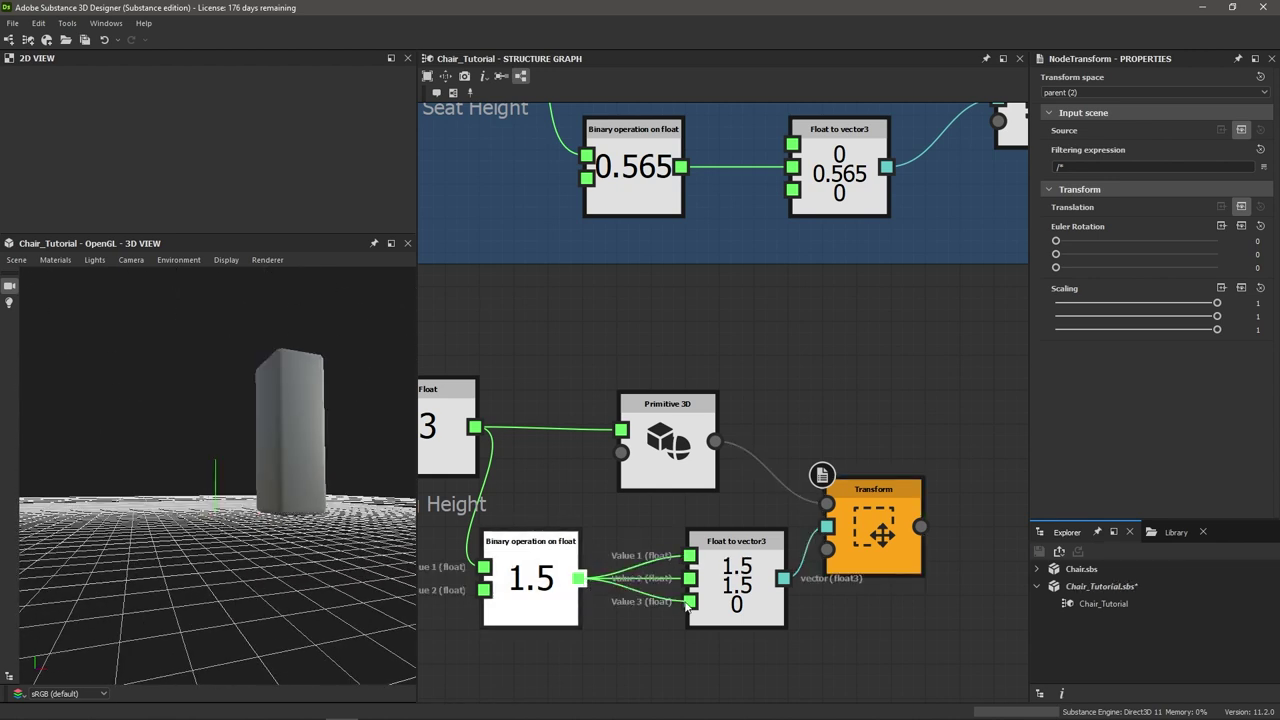
drag(326, 470, 339, 484)
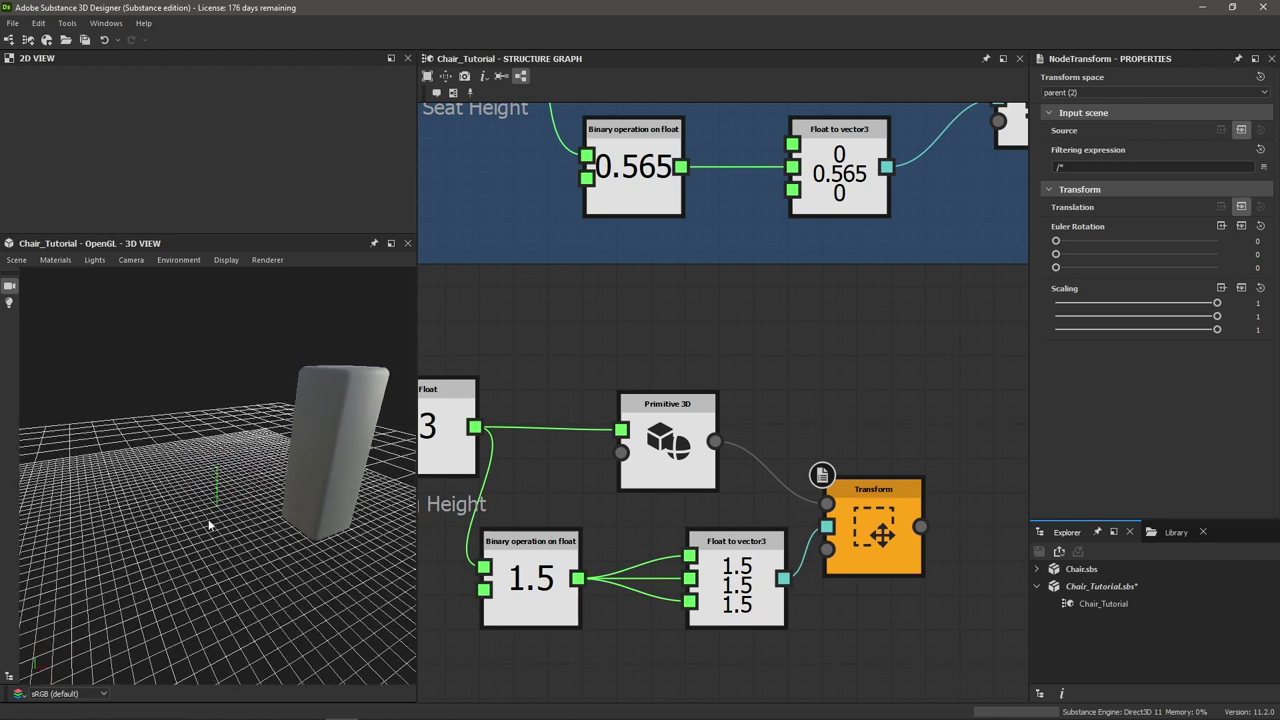
drag(209, 523, 244, 552)
mouse_move(327, 546)
mouse_down()
mouse_move(283, 544)
mouse_move(304, 541)
mouse_up()
drag(157, 546, 140, 546)
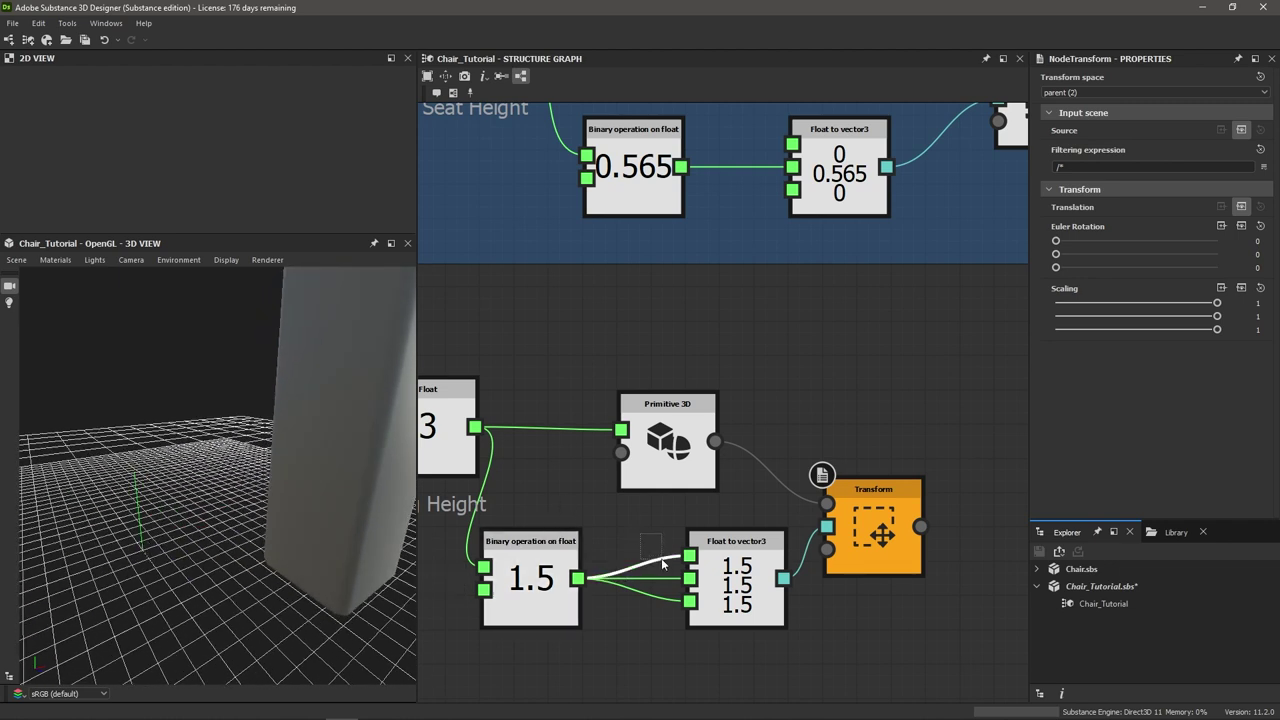
ctrl+click(664, 600)
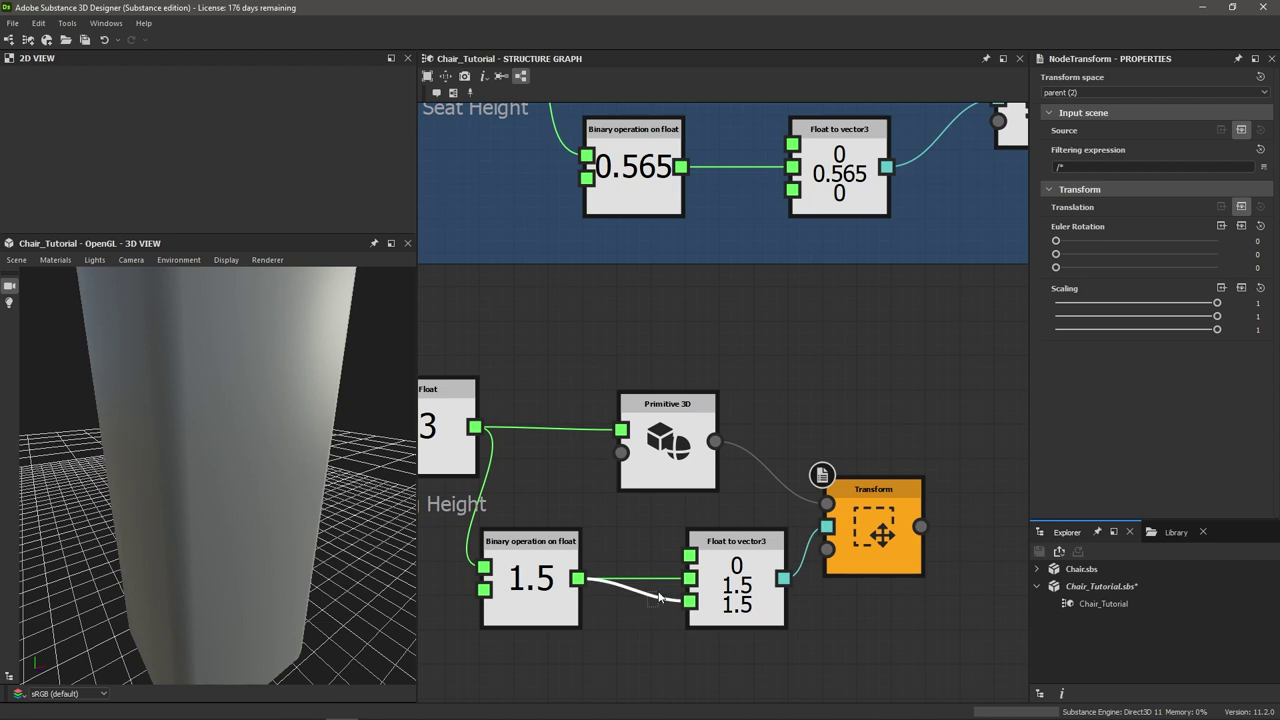
key(Delete)
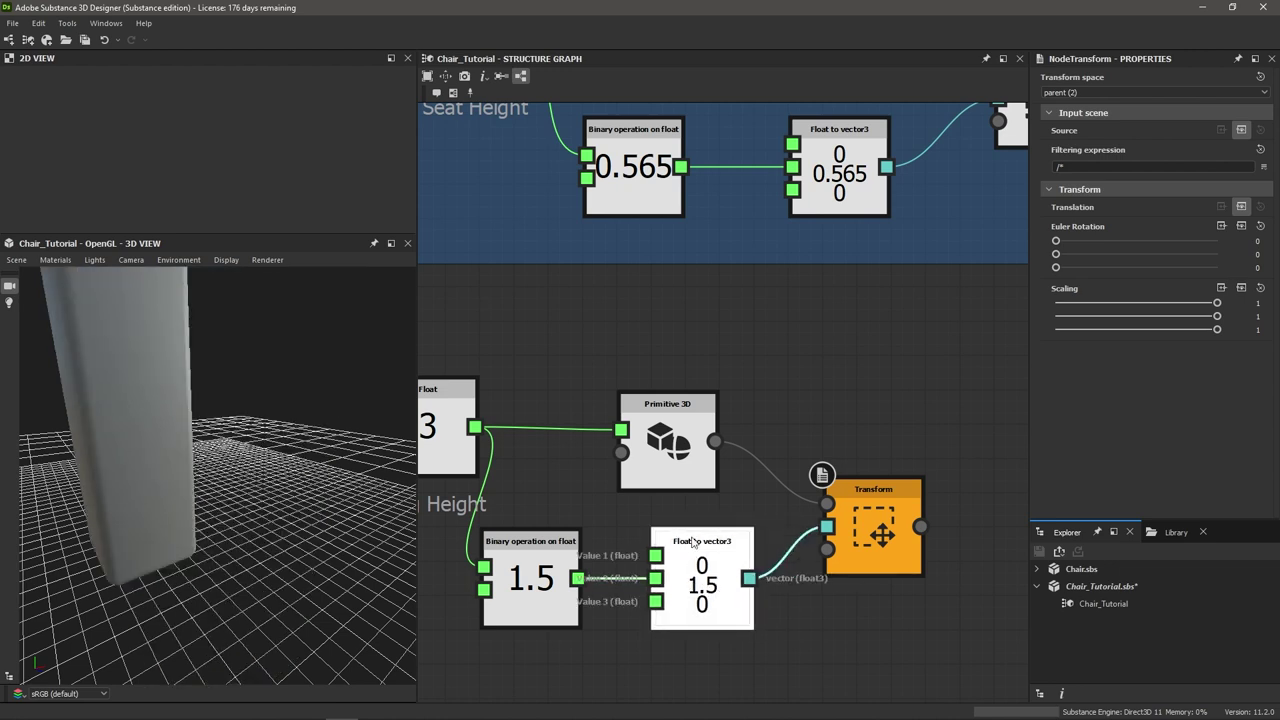
scroll(713, 558, down, 3)
scroll(145, 545, down, 5)
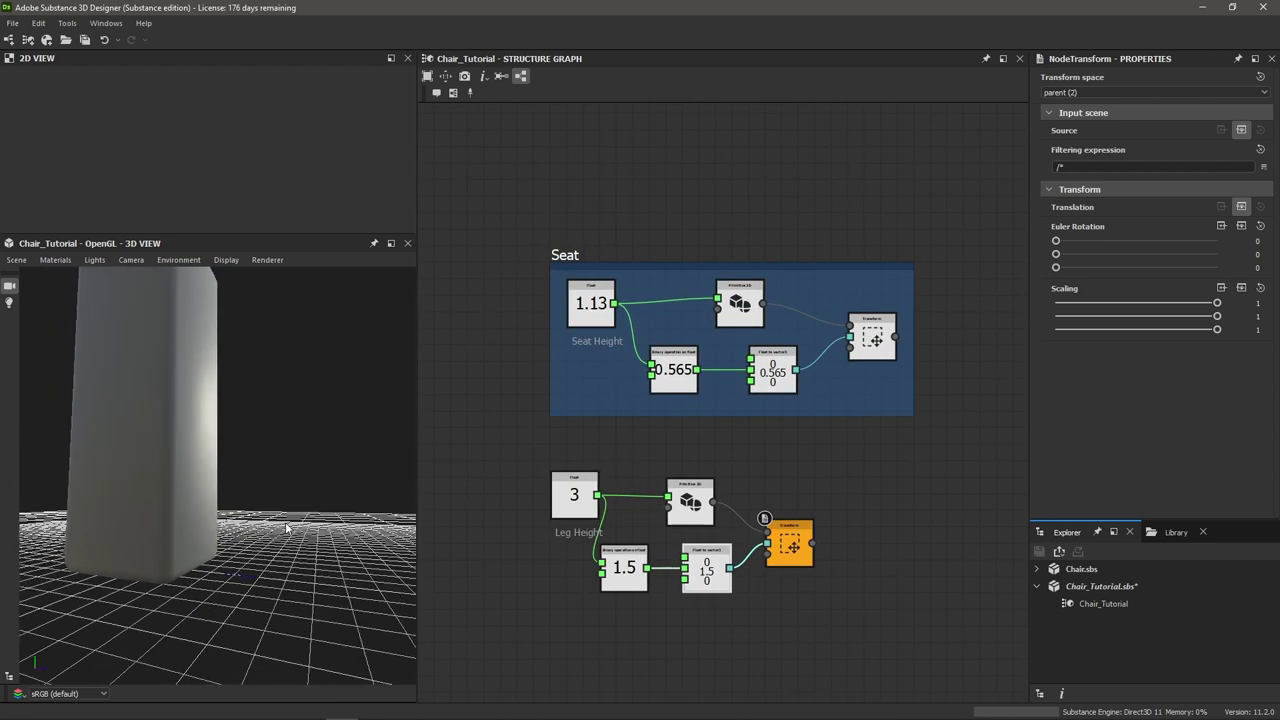
drag(145, 545, 147, 575)
middle_drag(880, 537, 858, 537)
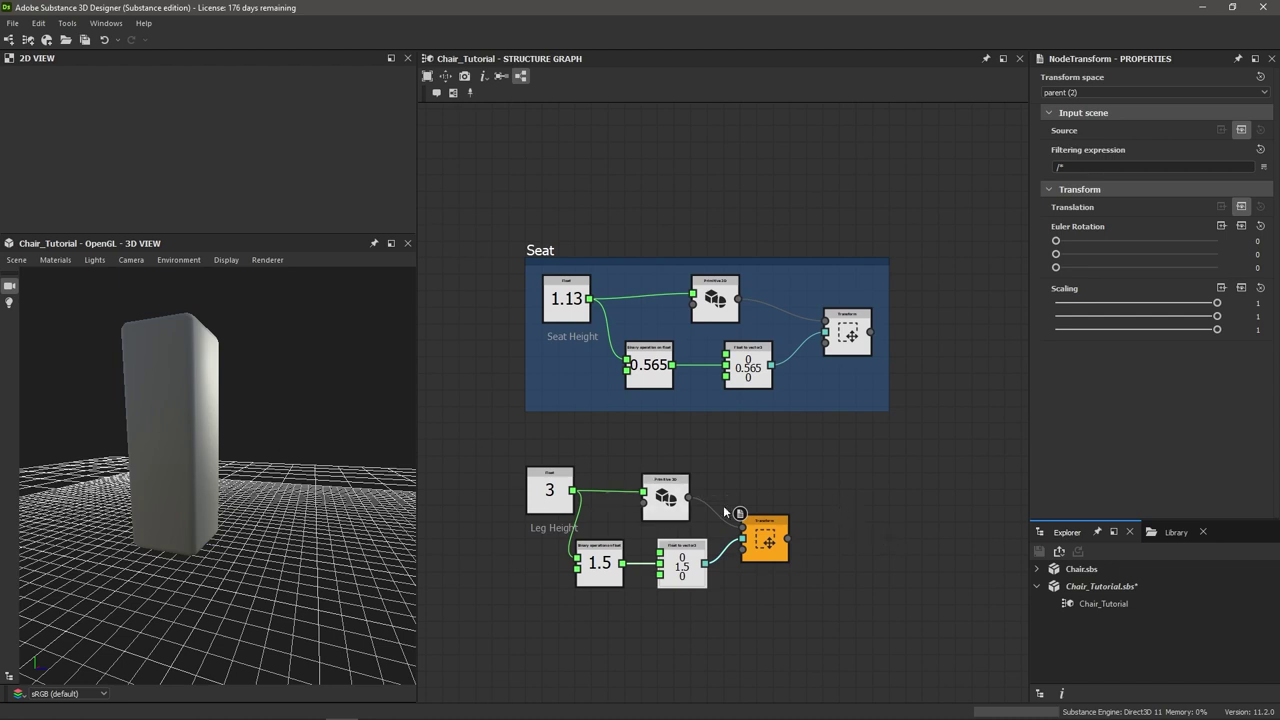
drag(160, 500, 155, 548)
middle_drag(902, 560, 852, 558)
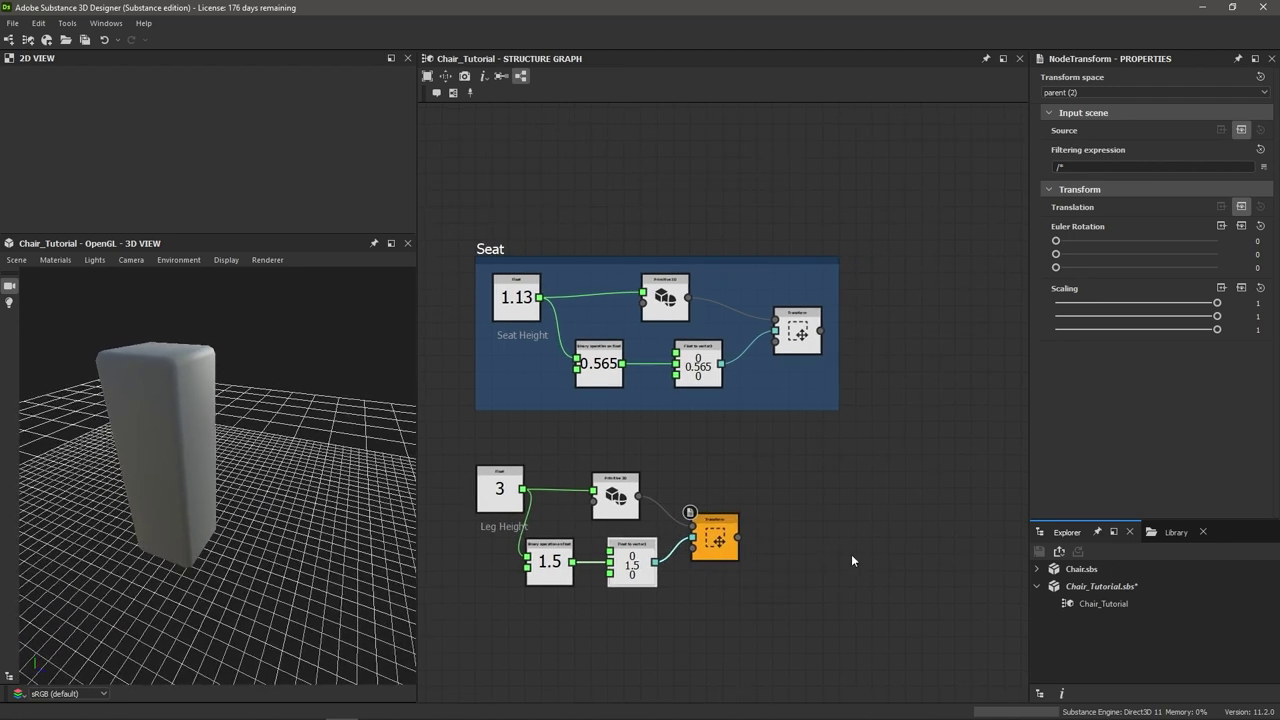
Add an Array duplication node ('arr') with the leg Transform output feeding its Assets input
key(space)
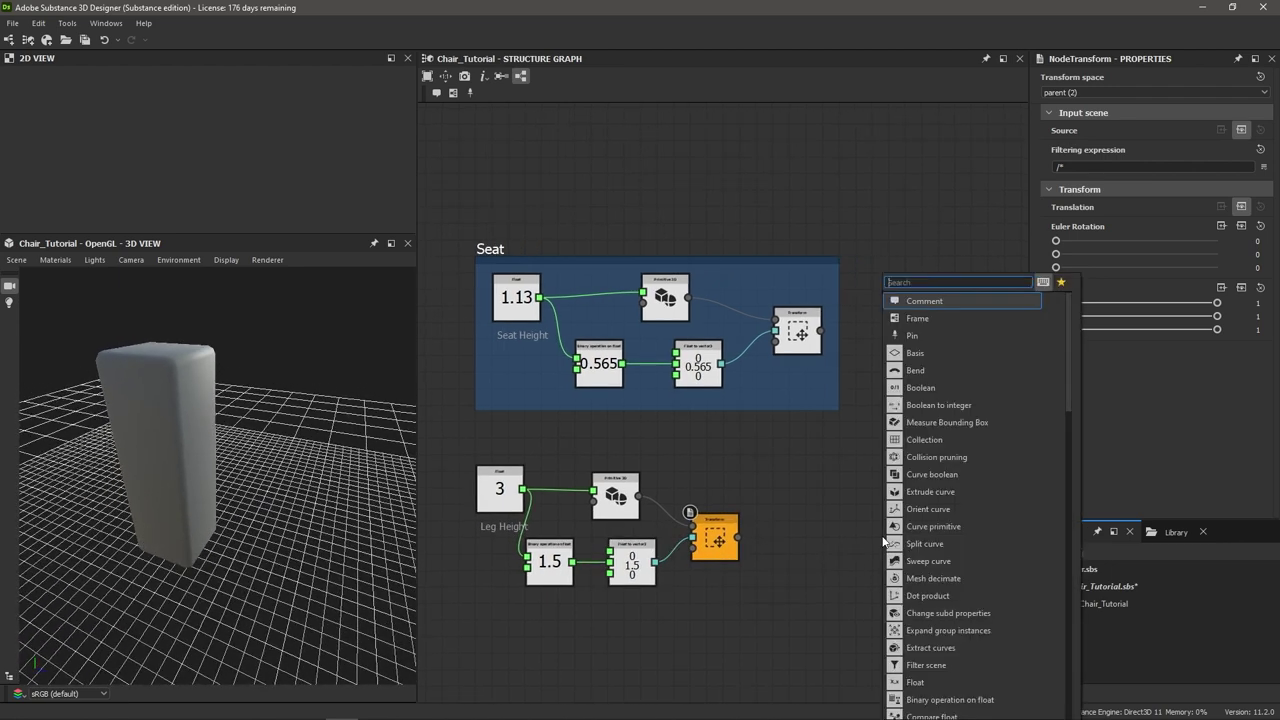
text(arr)
key(Return)
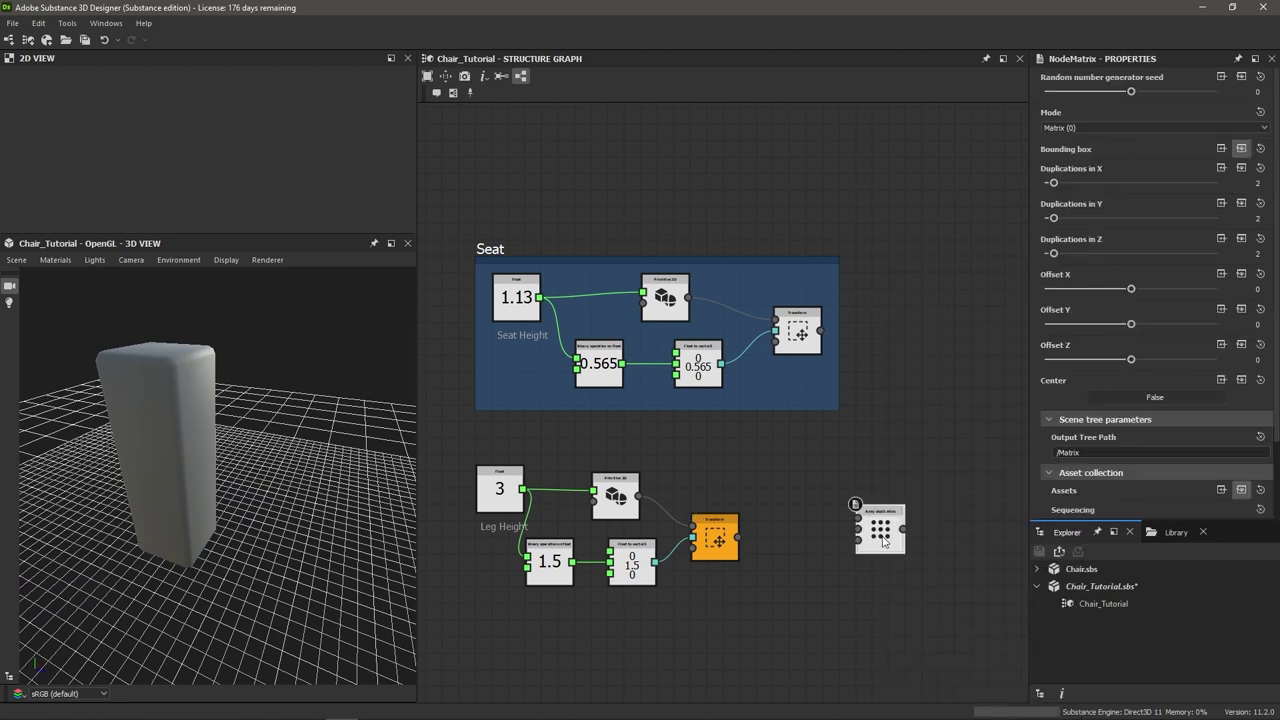
scroll(895, 540, up, 5)
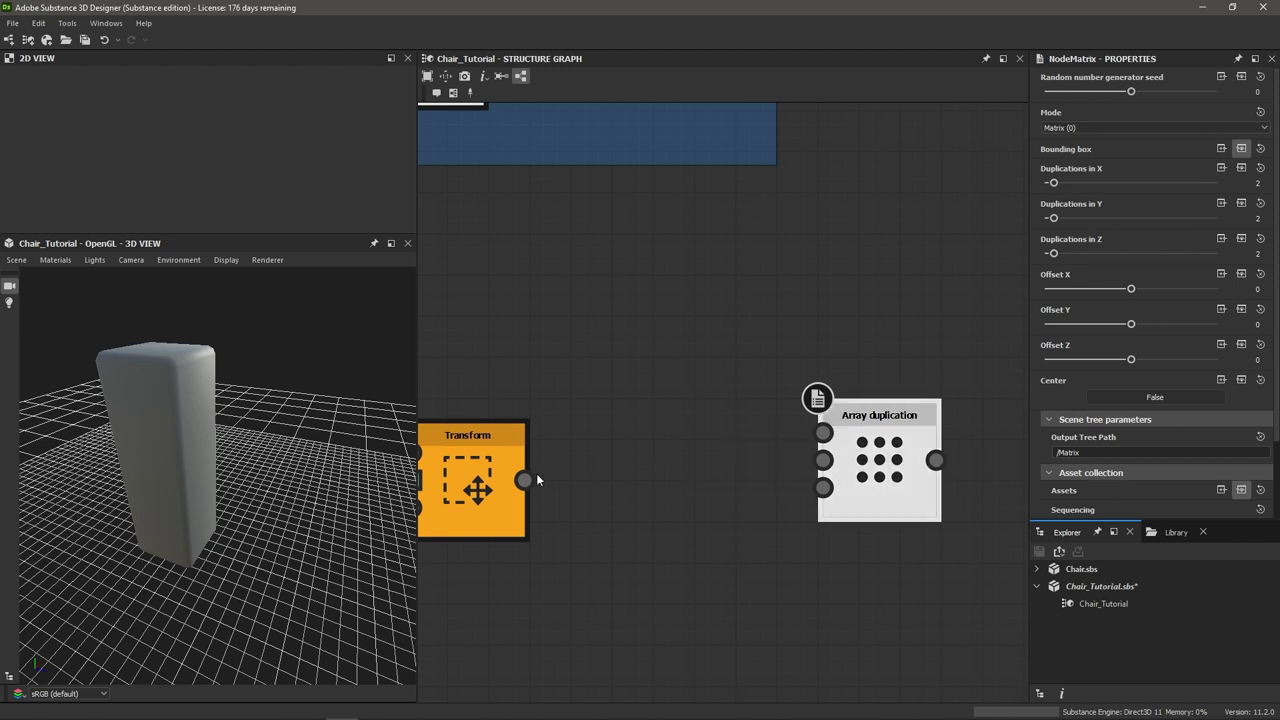
middle_drag(536, 473, 583, 477)
drag(572, 484, 871, 435)
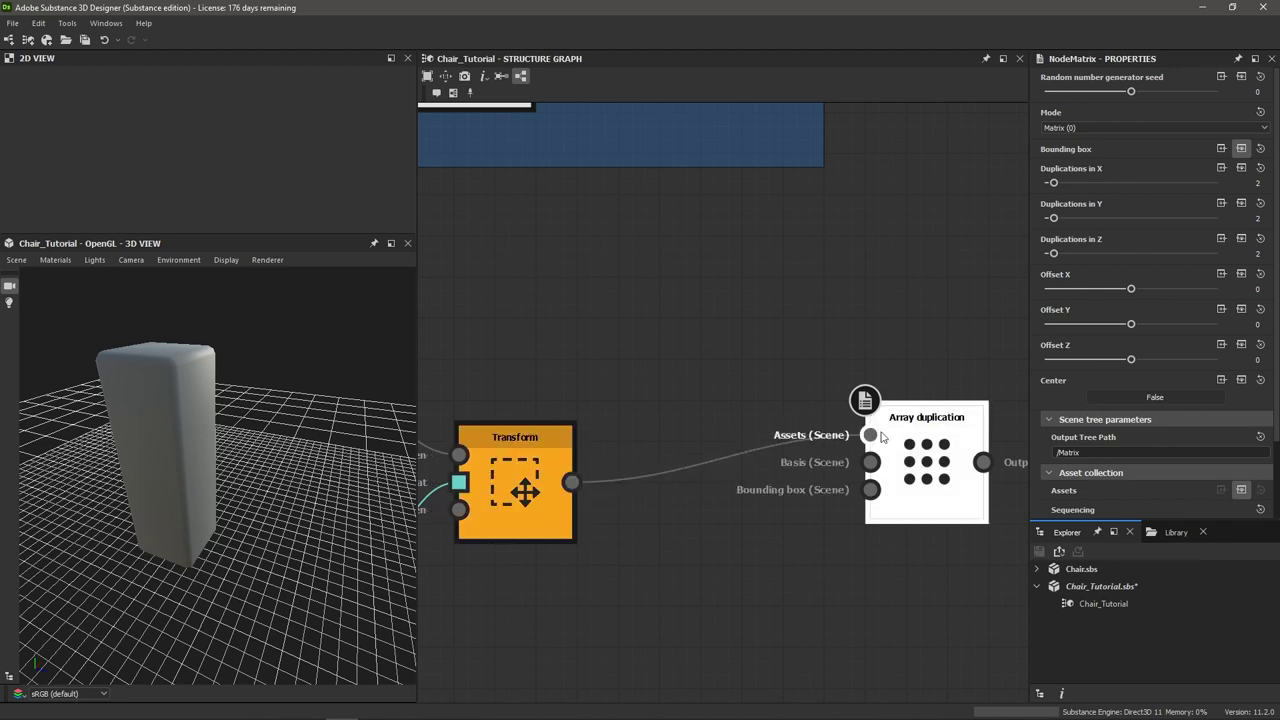
click(924, 469)
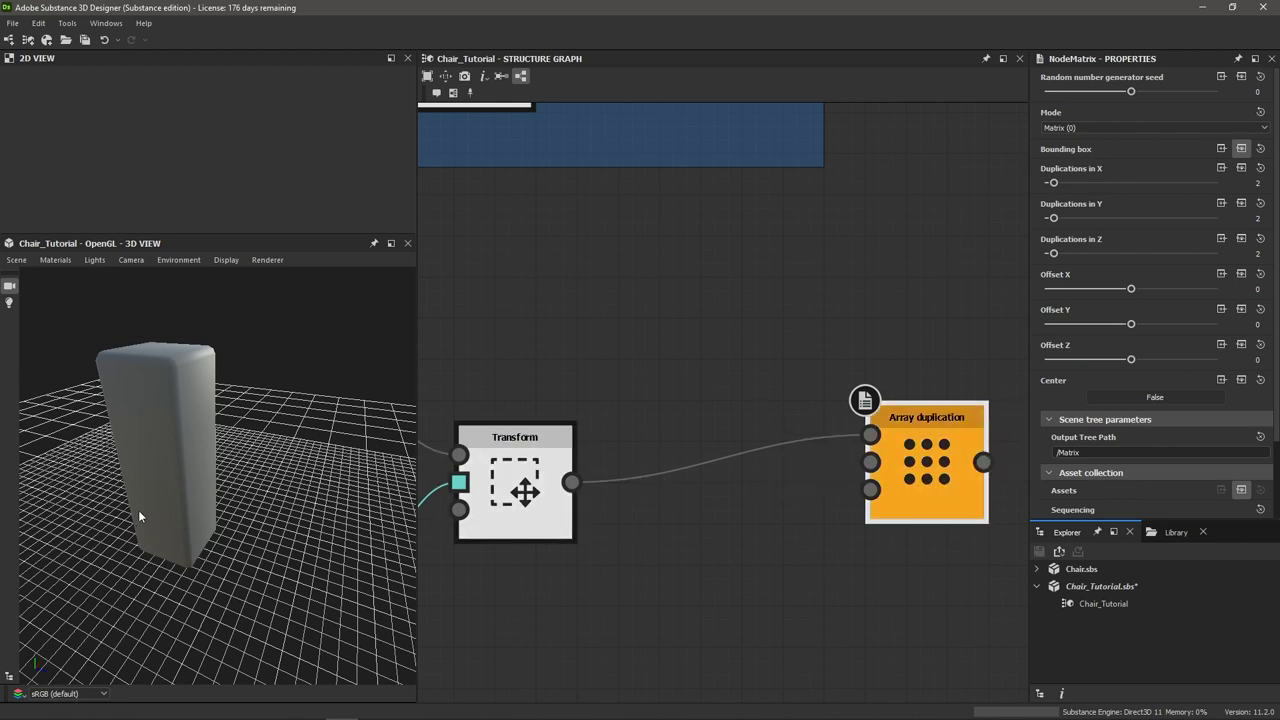
Set the array's Offset X to 1.93 and orbit to inspect the duplicated boxes
scroll(138, 512, down, 5)
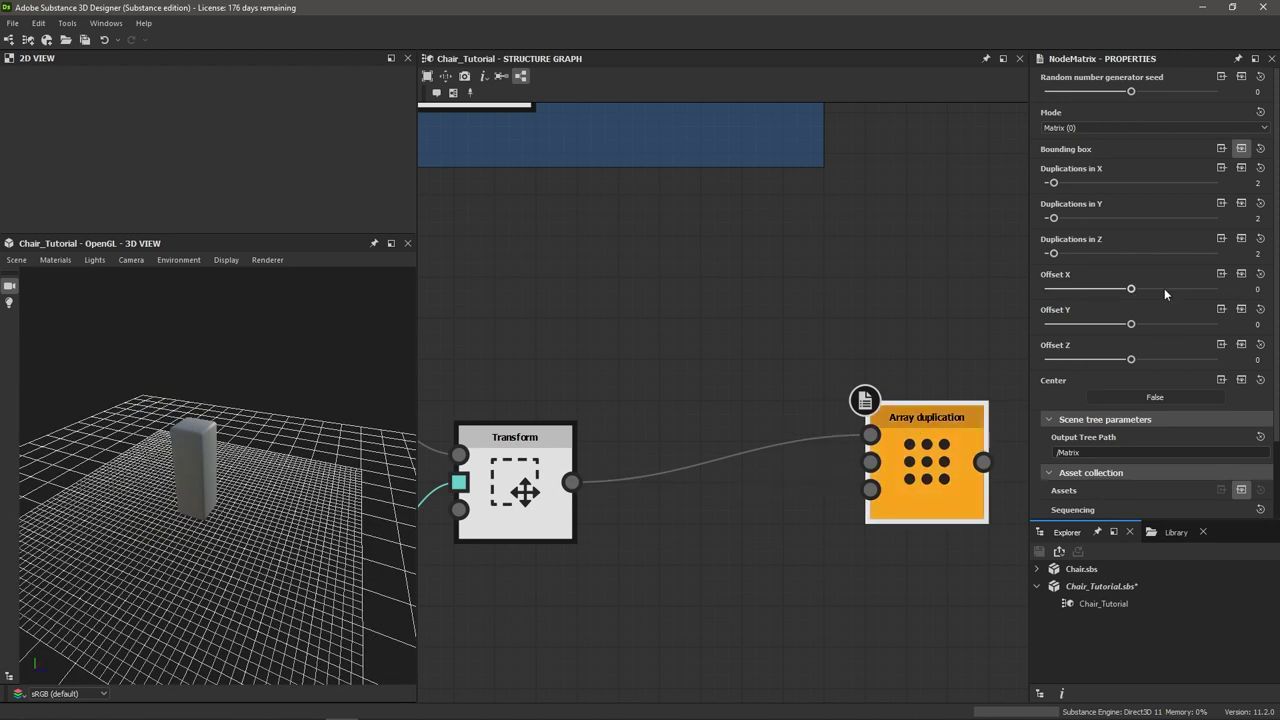
drag(1135, 291, 1133, 359)
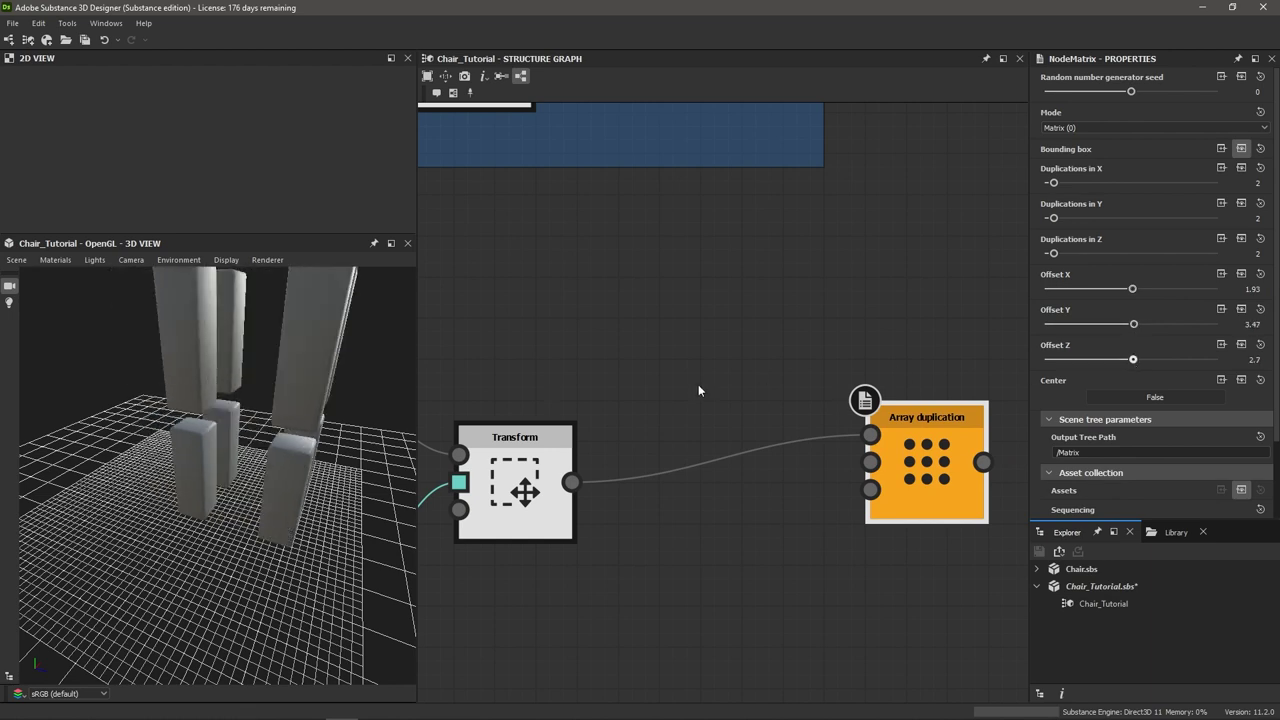
drag(312, 427, 269, 457)
scroll(269, 457, up, 2)
scroll(285, 451, up, 2)
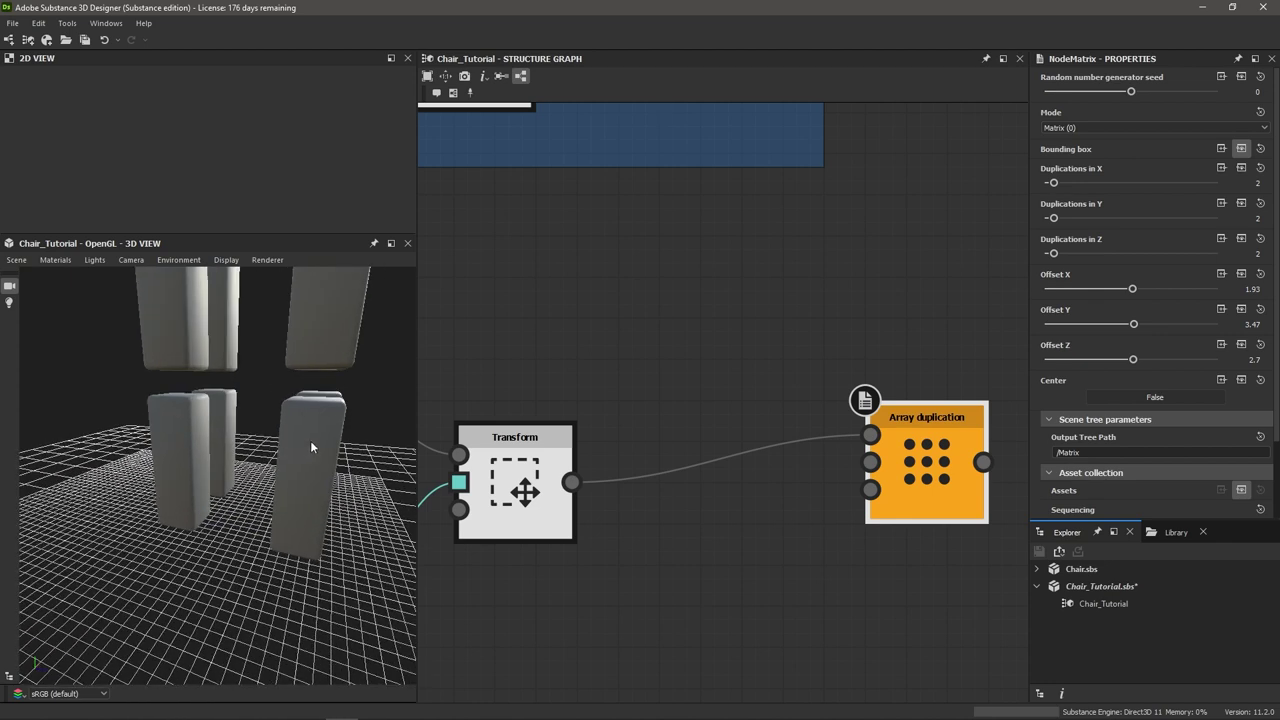
drag(293, 538, 304, 459)
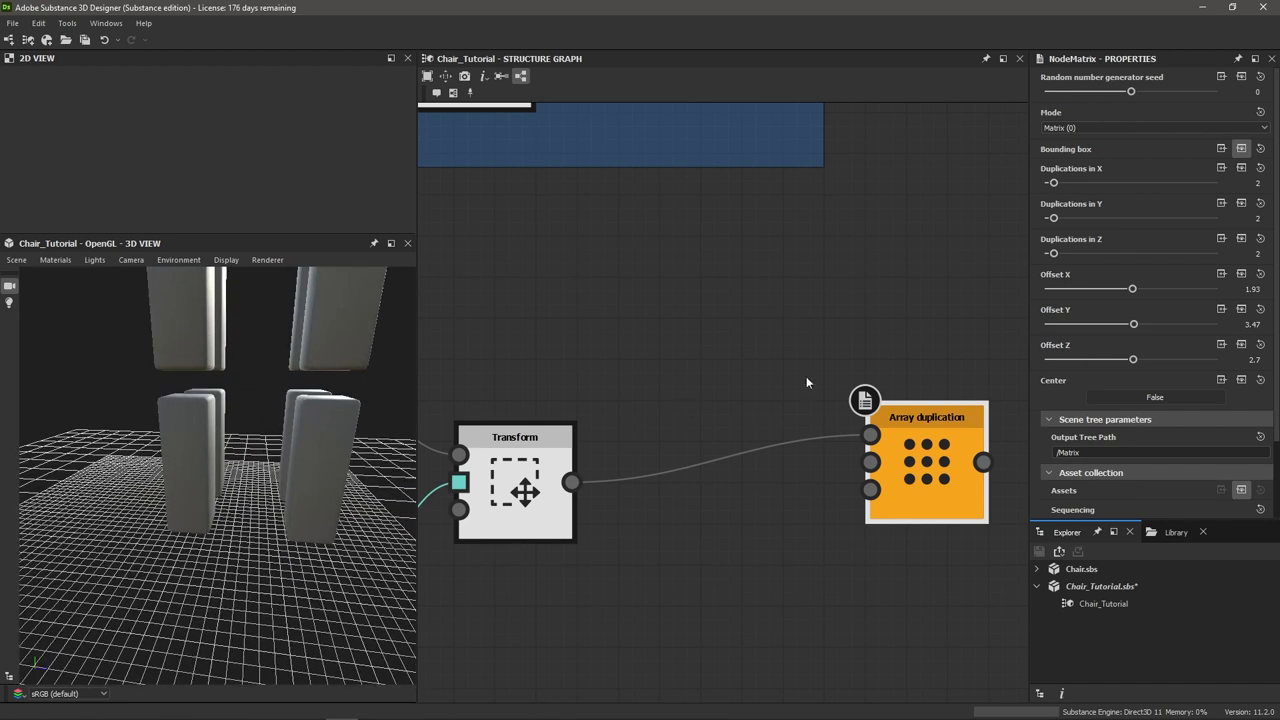
Raise Offset Y to 4.25, then try more X duplications and cut them back
drag(1141, 330, 1143, 326)
drag(220, 520, 247, 528)
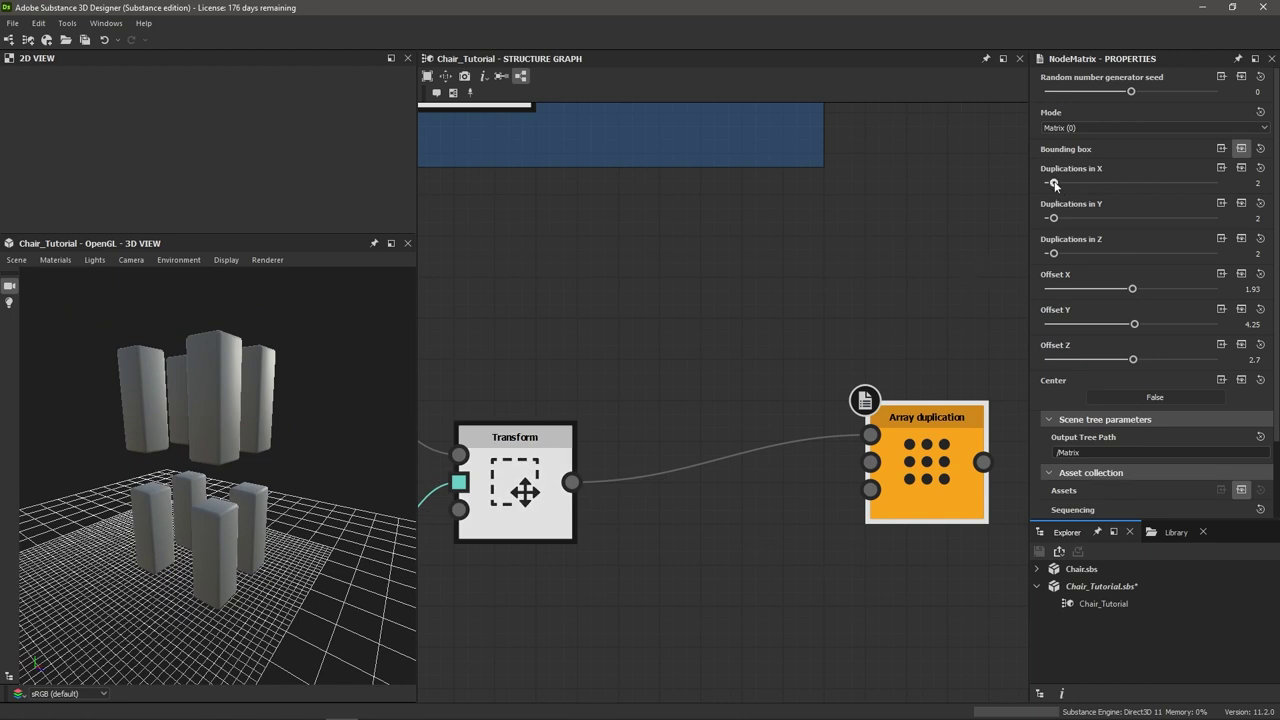
drag(1055, 183, 1117, 184)
scroll(316, 487, up, 3)
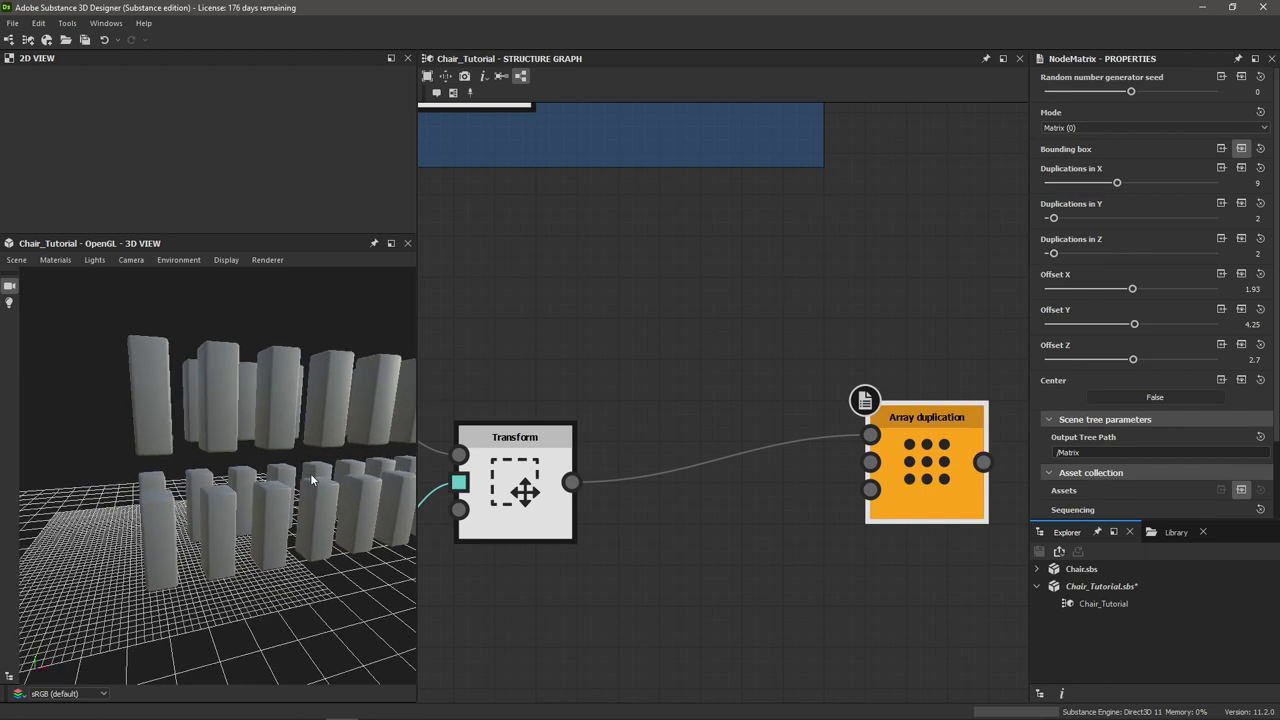
scroll(311, 481, down, 3)
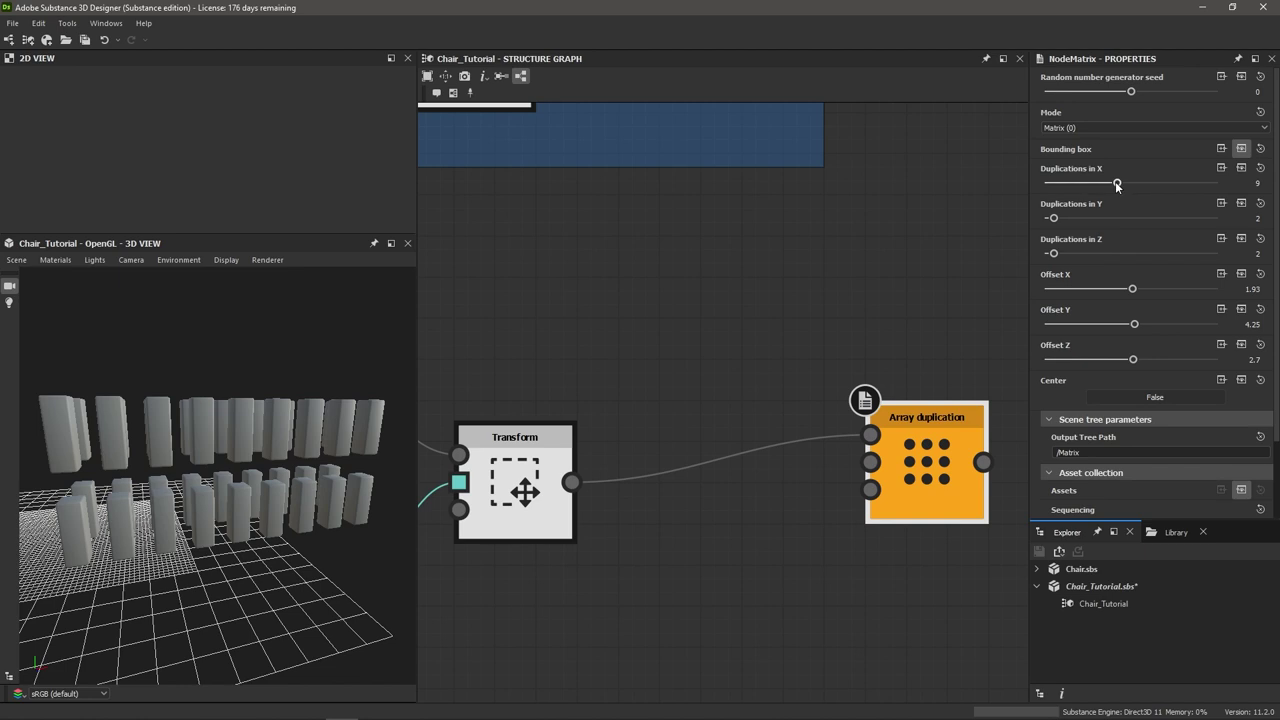
drag(1117, 185, 1053, 186)
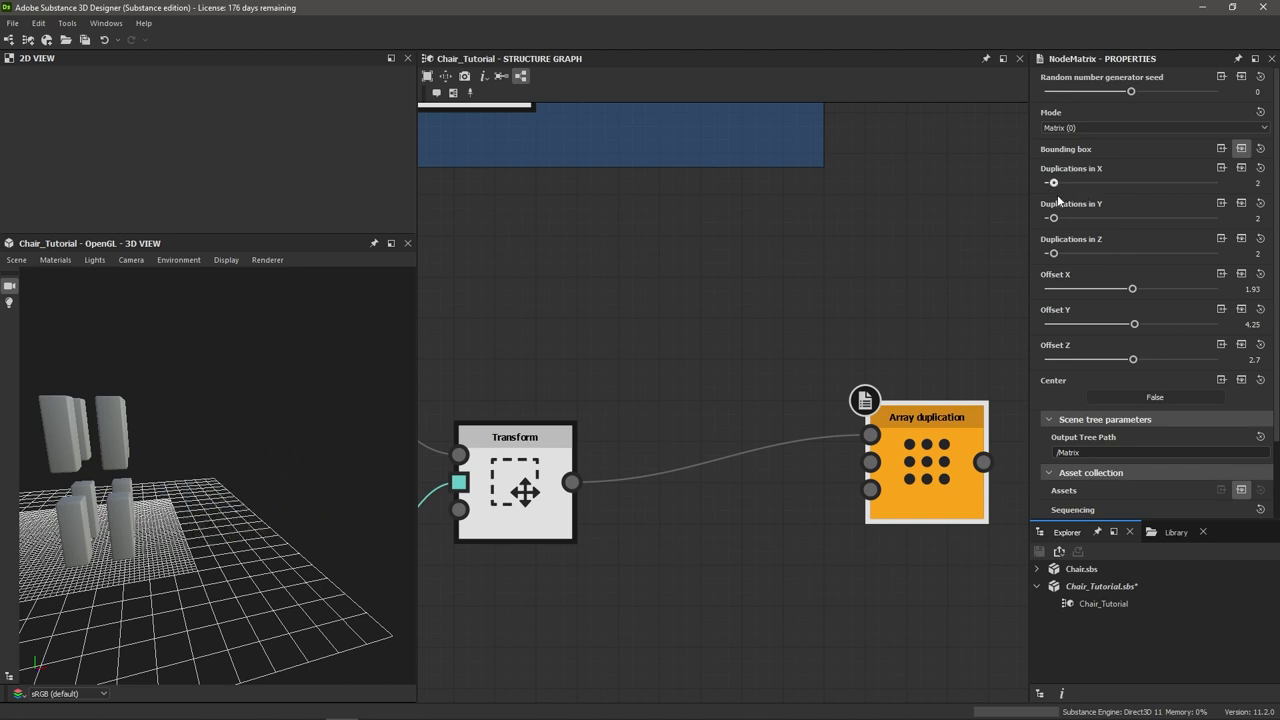
Set Duplications in Y to 1 and turn Center on, leaving four leg boxes around the origin
drag(1054, 221, 1045, 224)
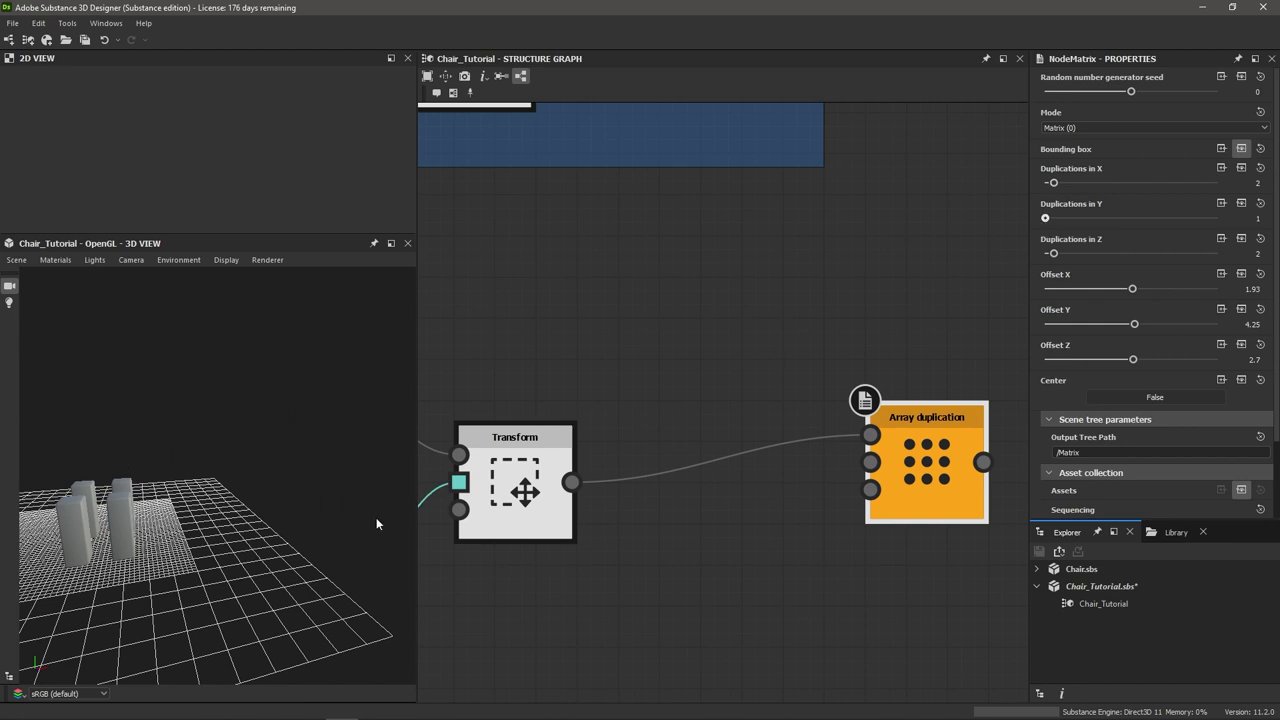
drag(212, 553, 349, 557)
drag(250, 583, 303, 486)
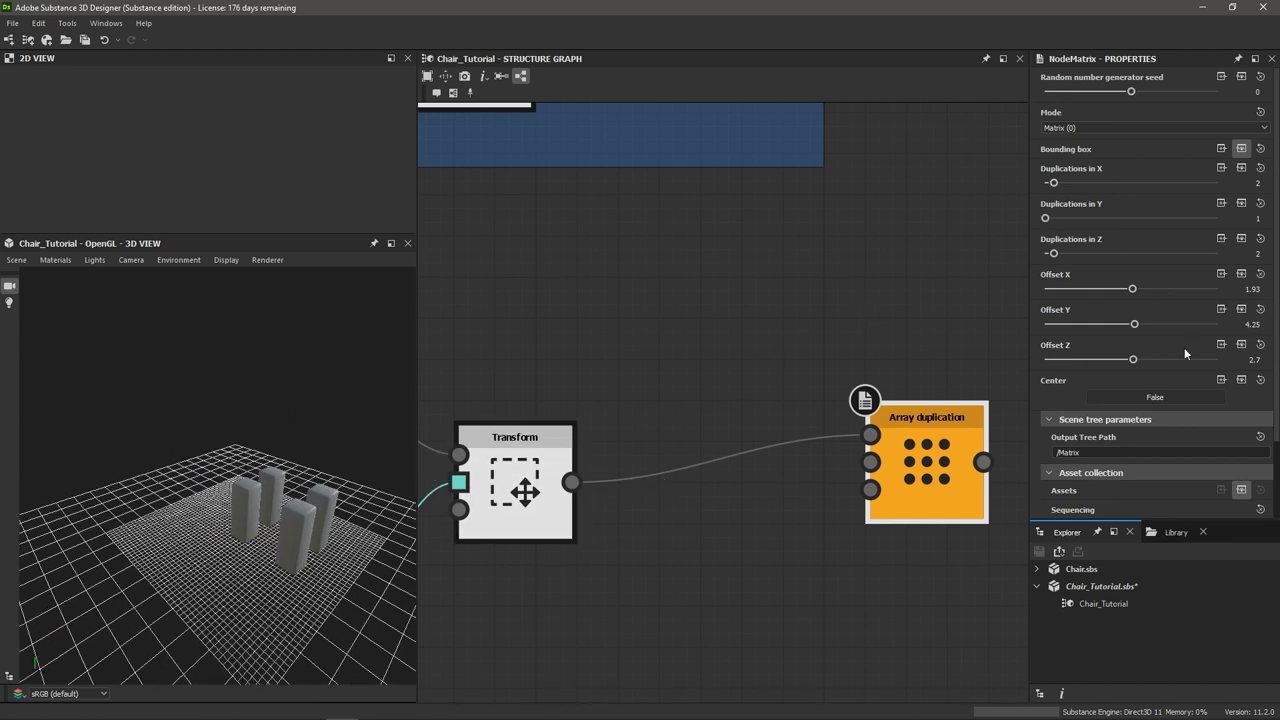
scroll(1185, 348, down, 1)
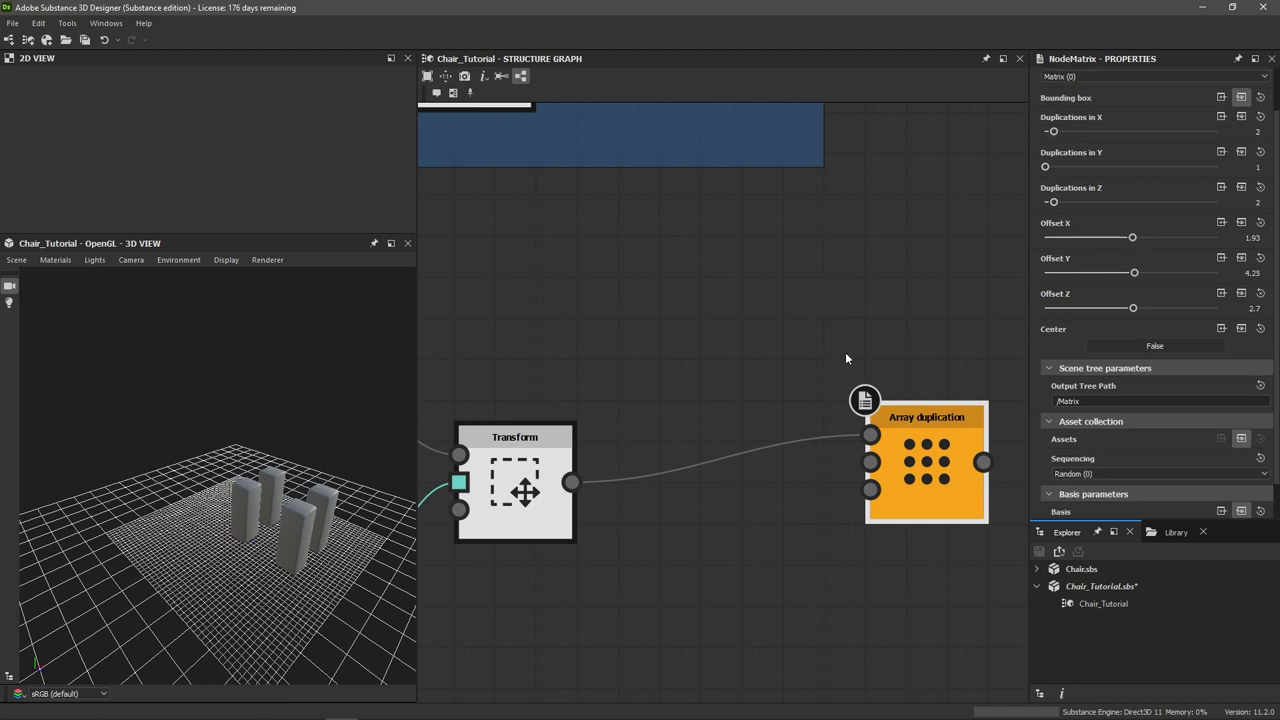
click(1157, 344)
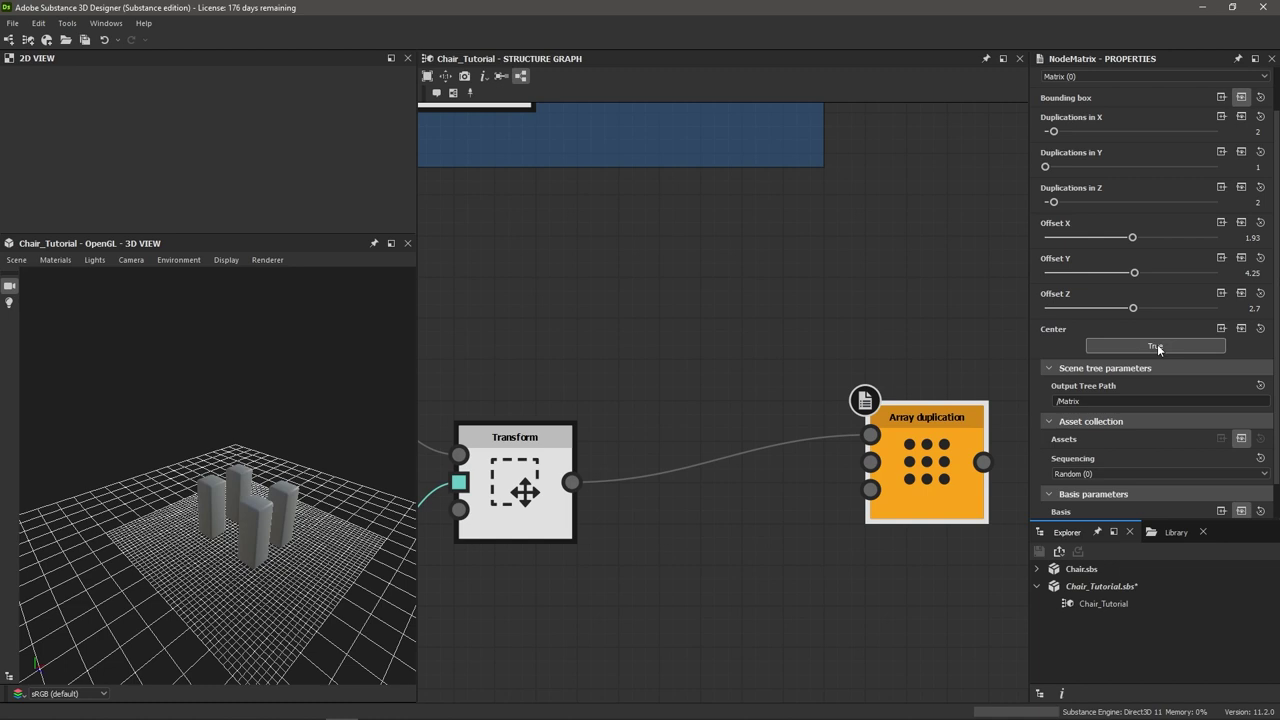
click(1157, 344)
drag(340, 540, 220, 543)
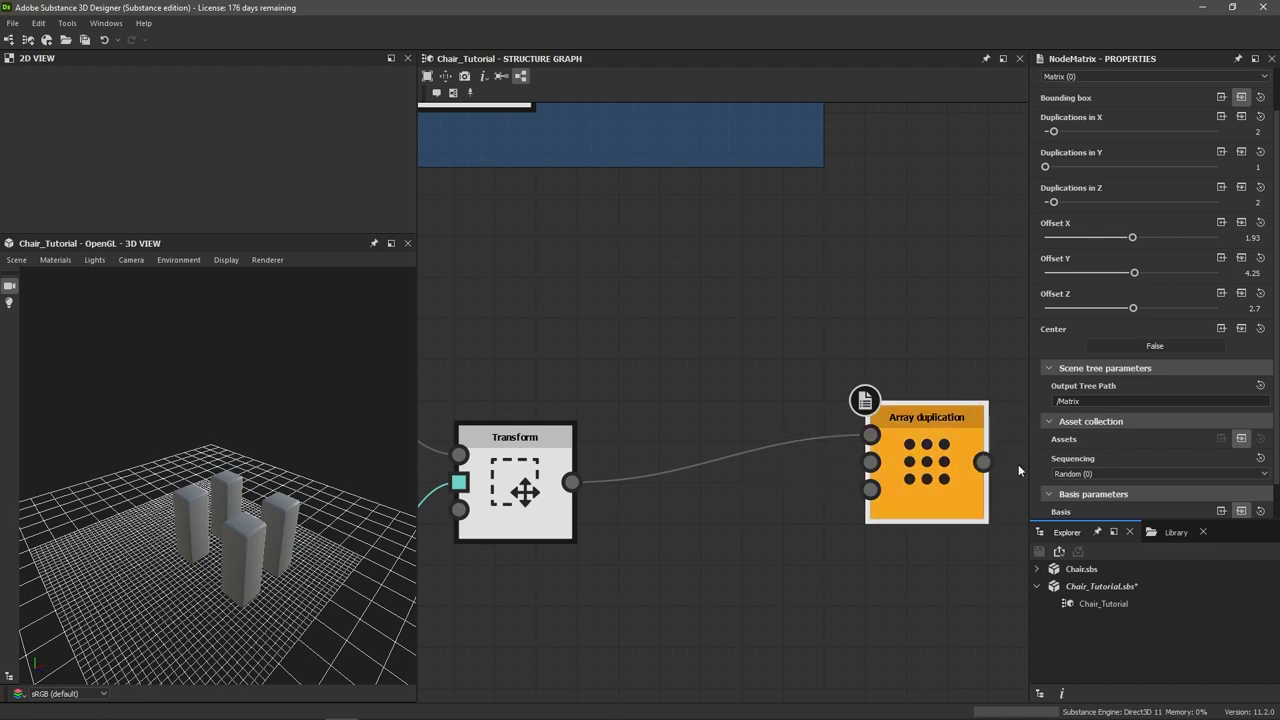
click(1155, 346)
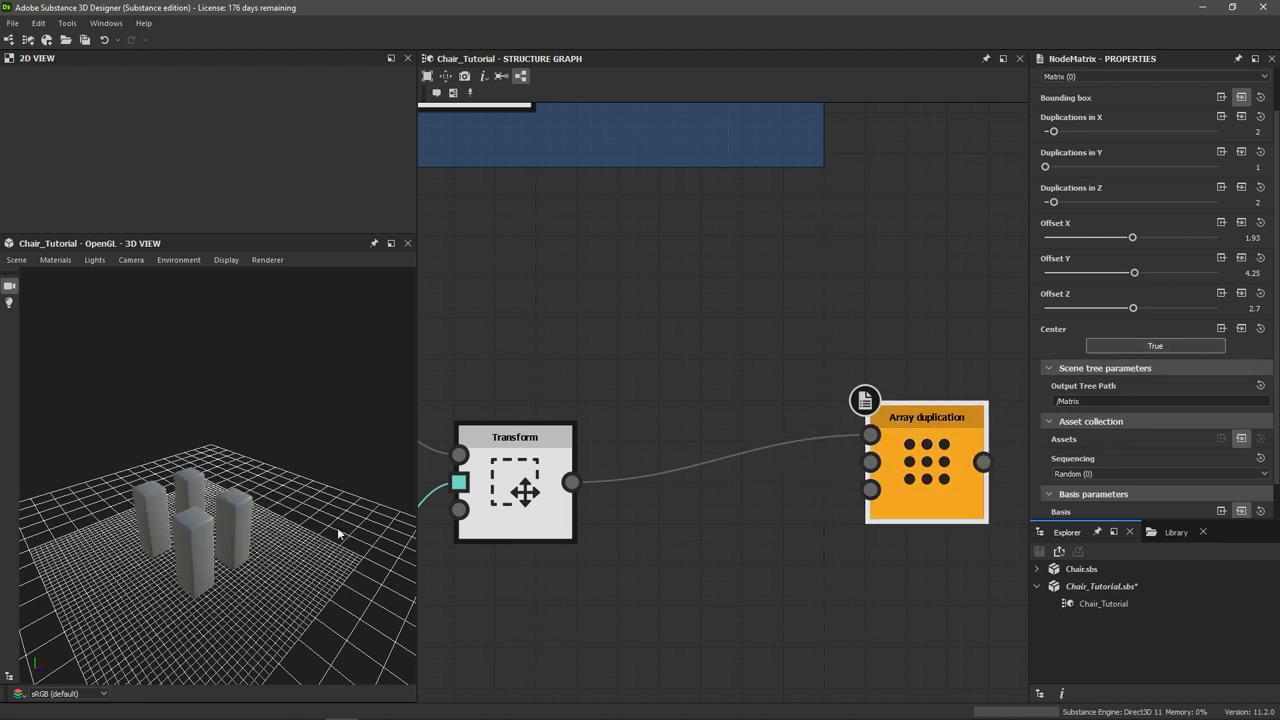
drag(338, 535, 208, 592)
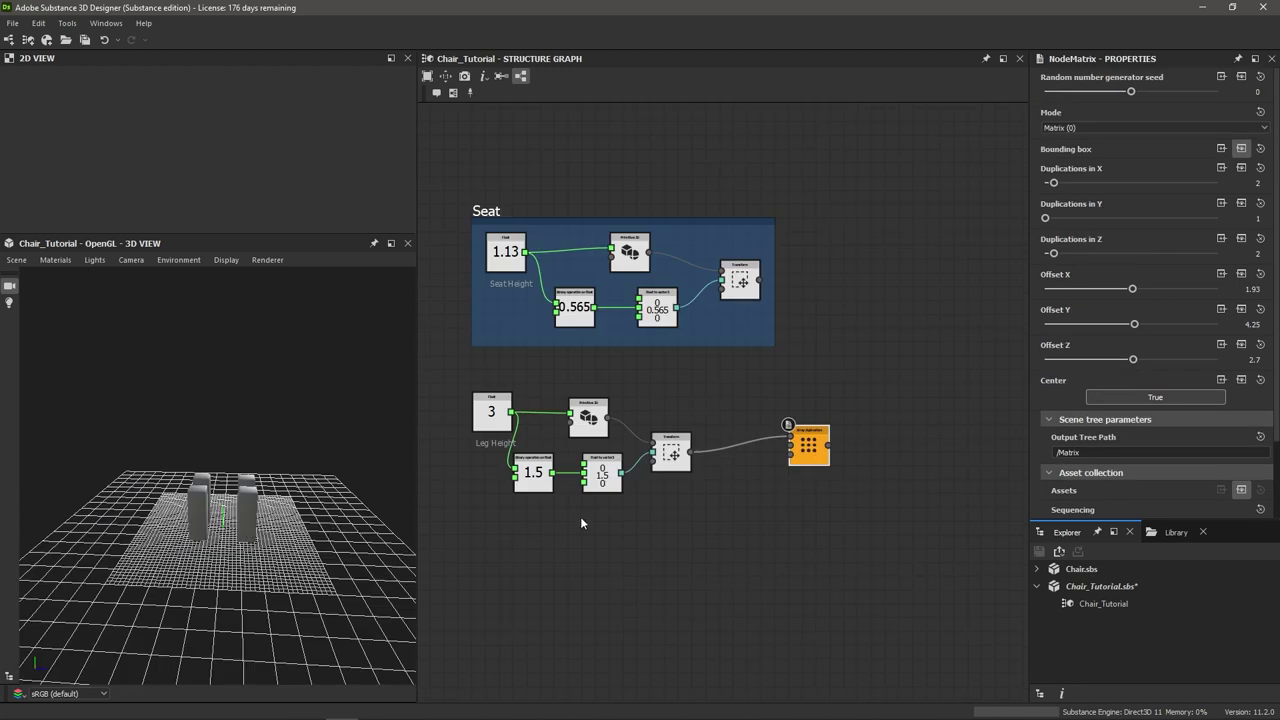
Preview the seat slab in 3D and enlarge the Seat frame around its nodes
click(740, 281)
scroll(252, 533, down, 3)
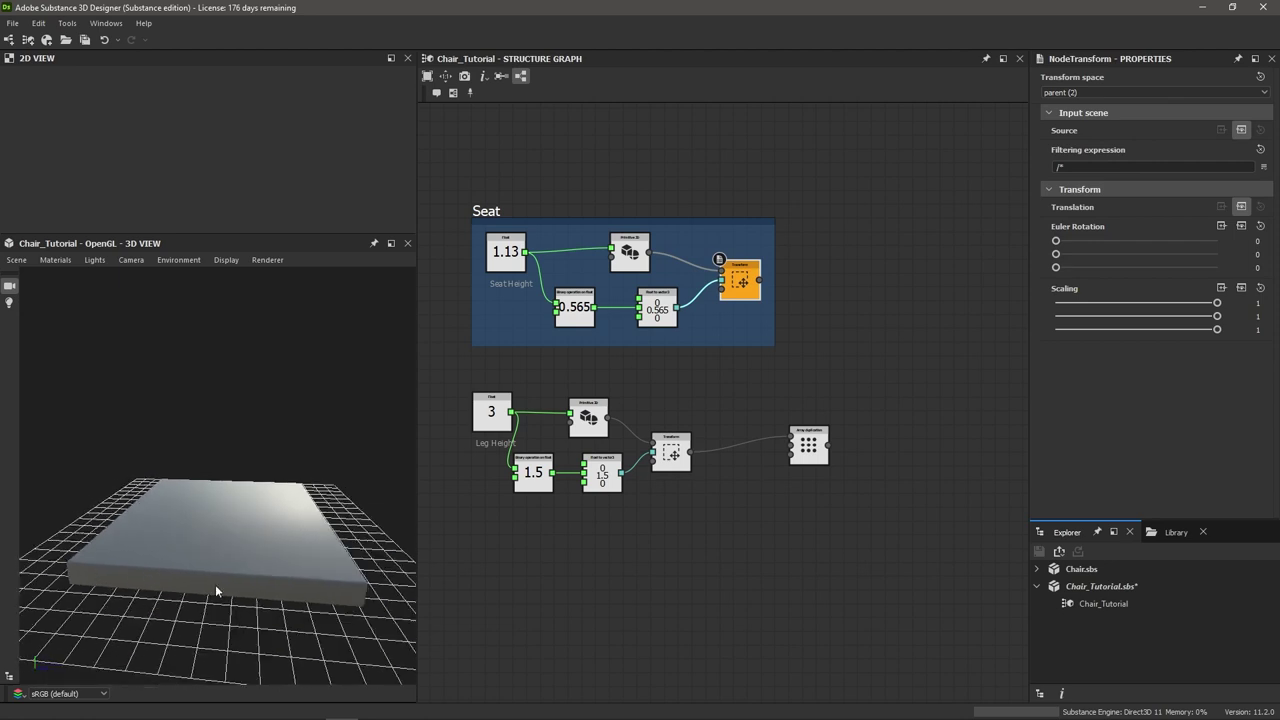
drag(295, 543, 286, 423)
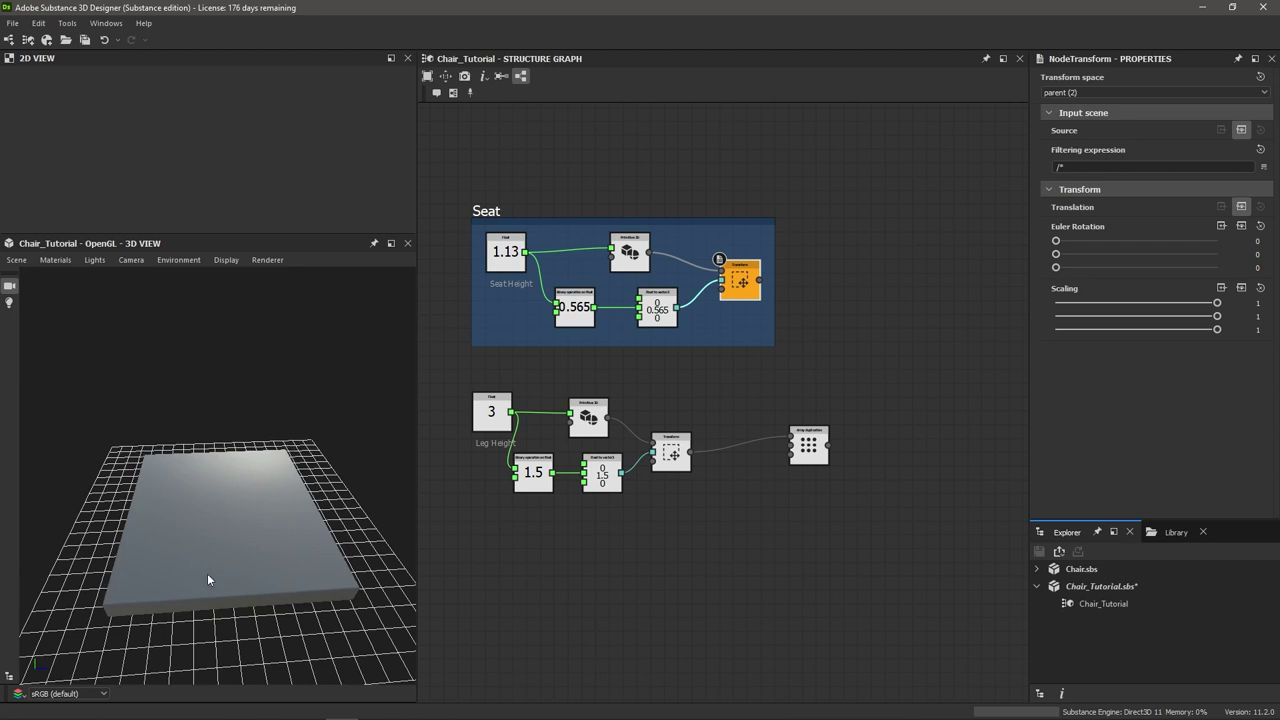
drag(207, 573, 211, 531)
drag(228, 534, 230, 539)
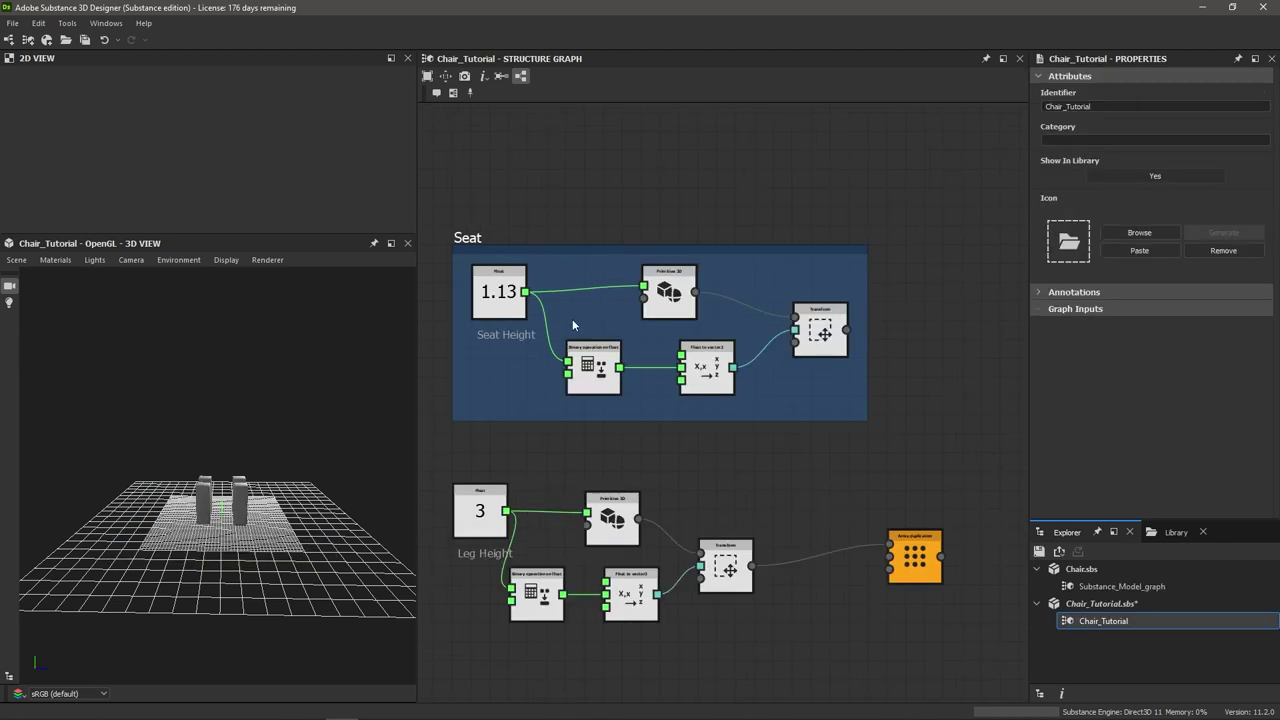
scroll(574, 317, up, 3)
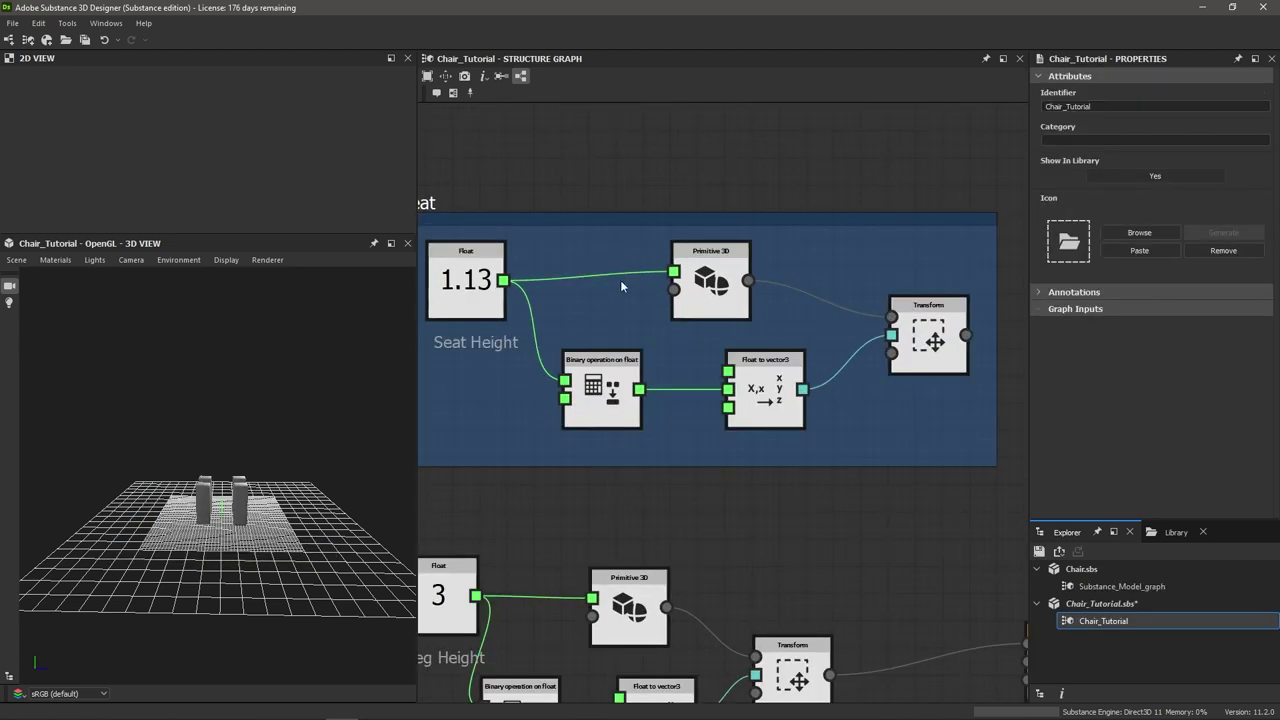
scroll(630, 290, down, 4)
drag(528, 255, 465, 171)
Expose the seat Primitive 3D's Width and Depth as input pins
scroll(606, 225, up, 1)
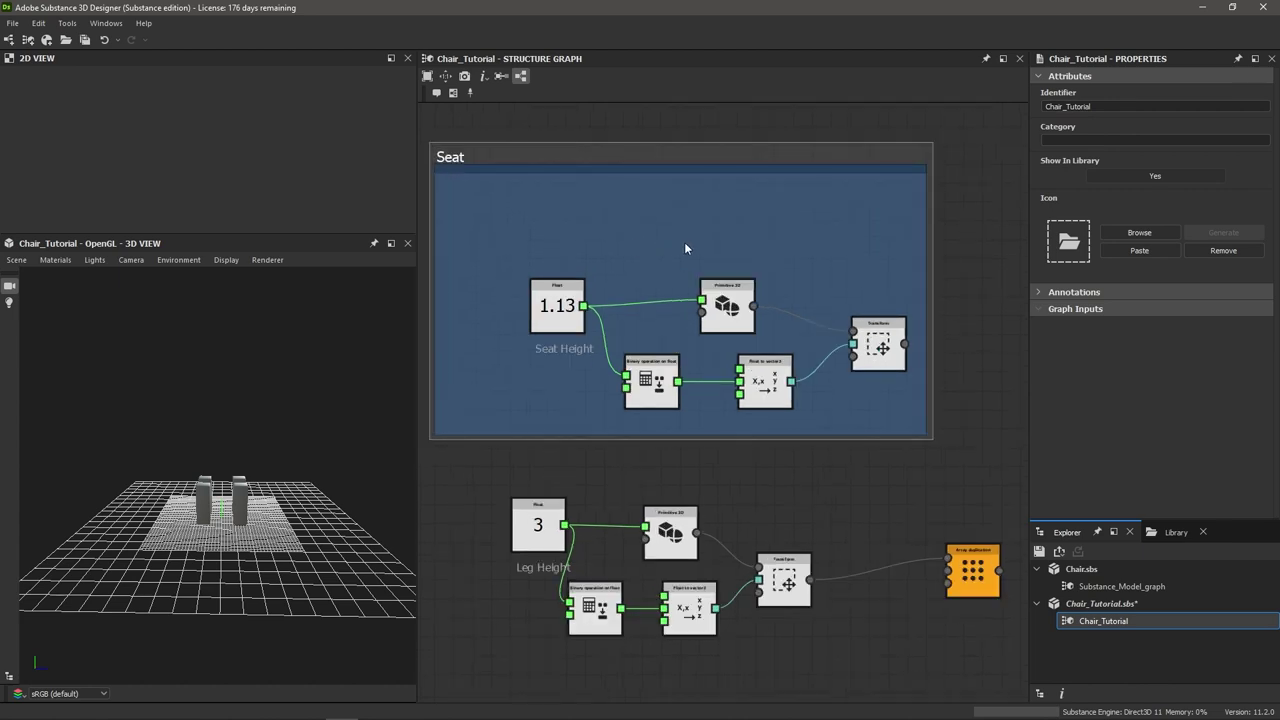
click(728, 303)
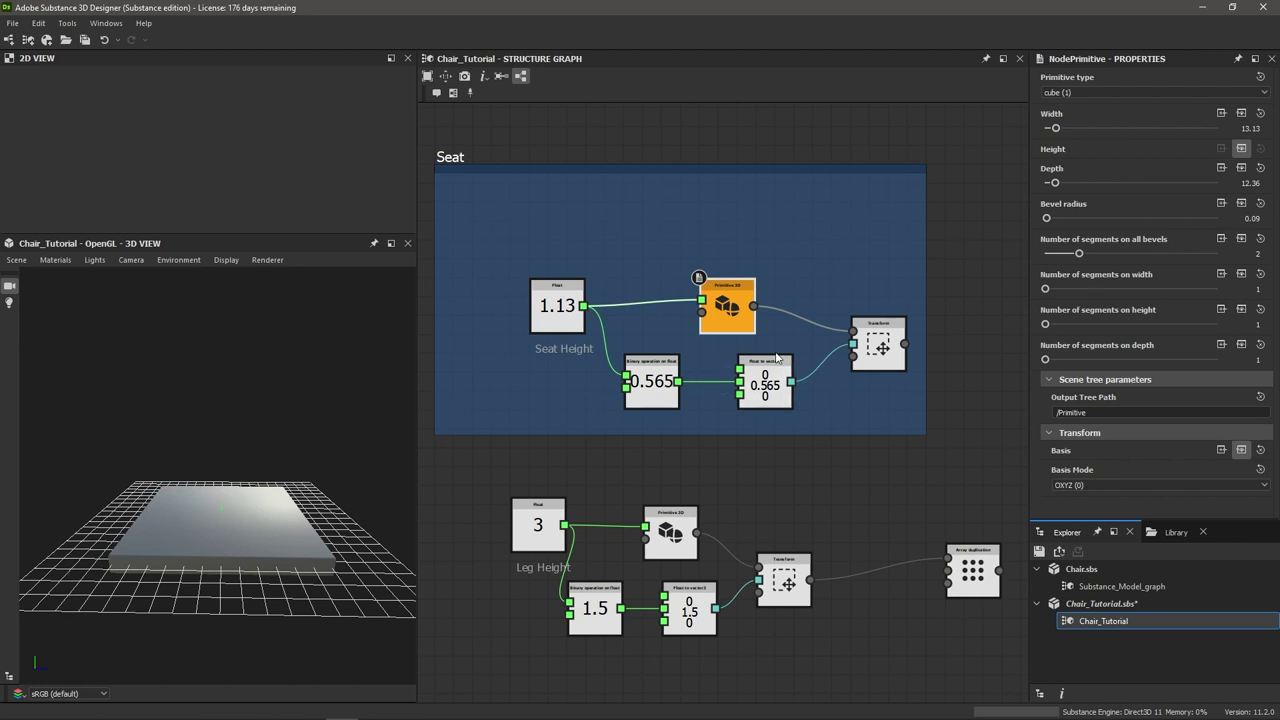
click(1241, 113)
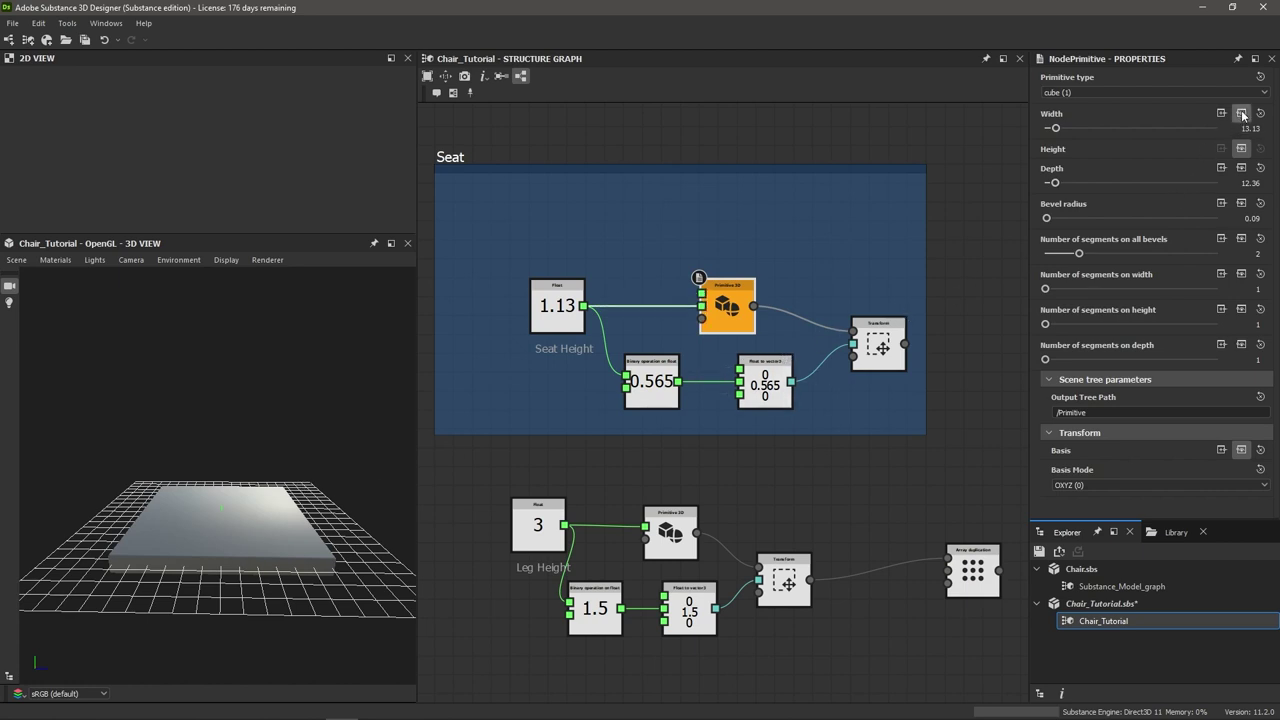
click(1241, 167)
scroll(730, 310, up, 3)
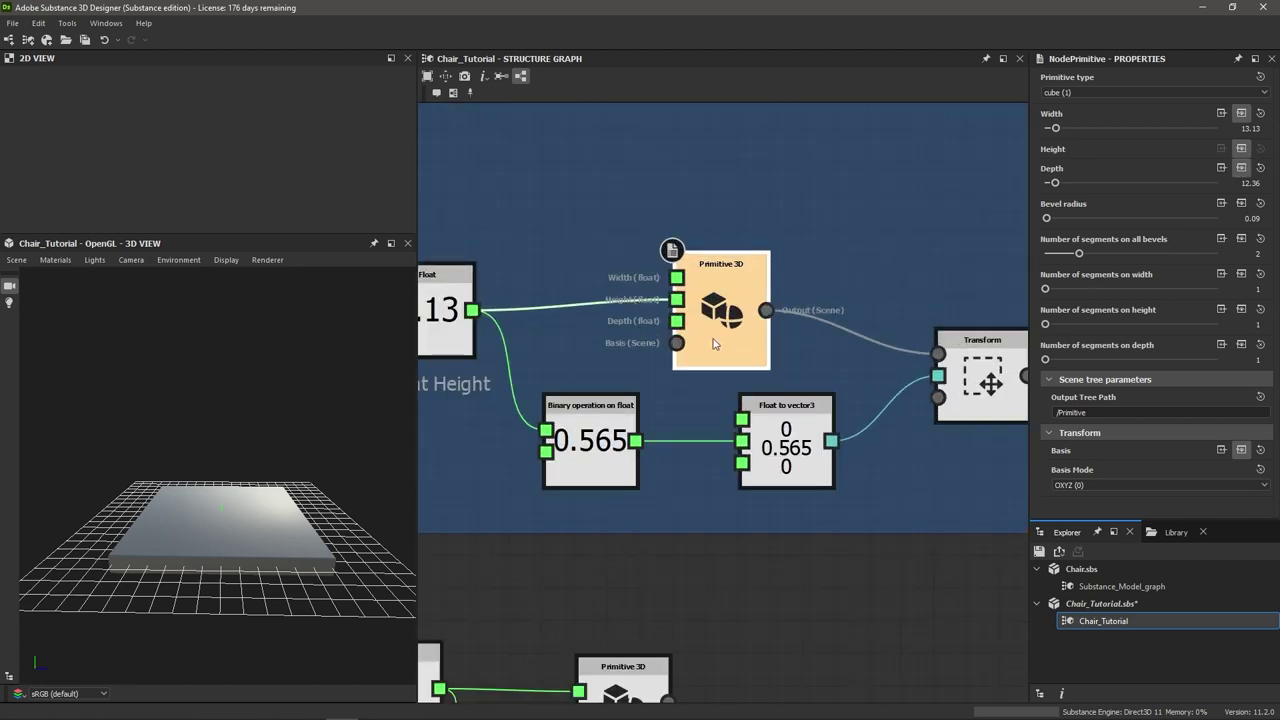
Add a Float node wired to the seat cube's Width and Depth and set it to 12
click(715, 335)
middle_drag(515, 203, 606, 229)
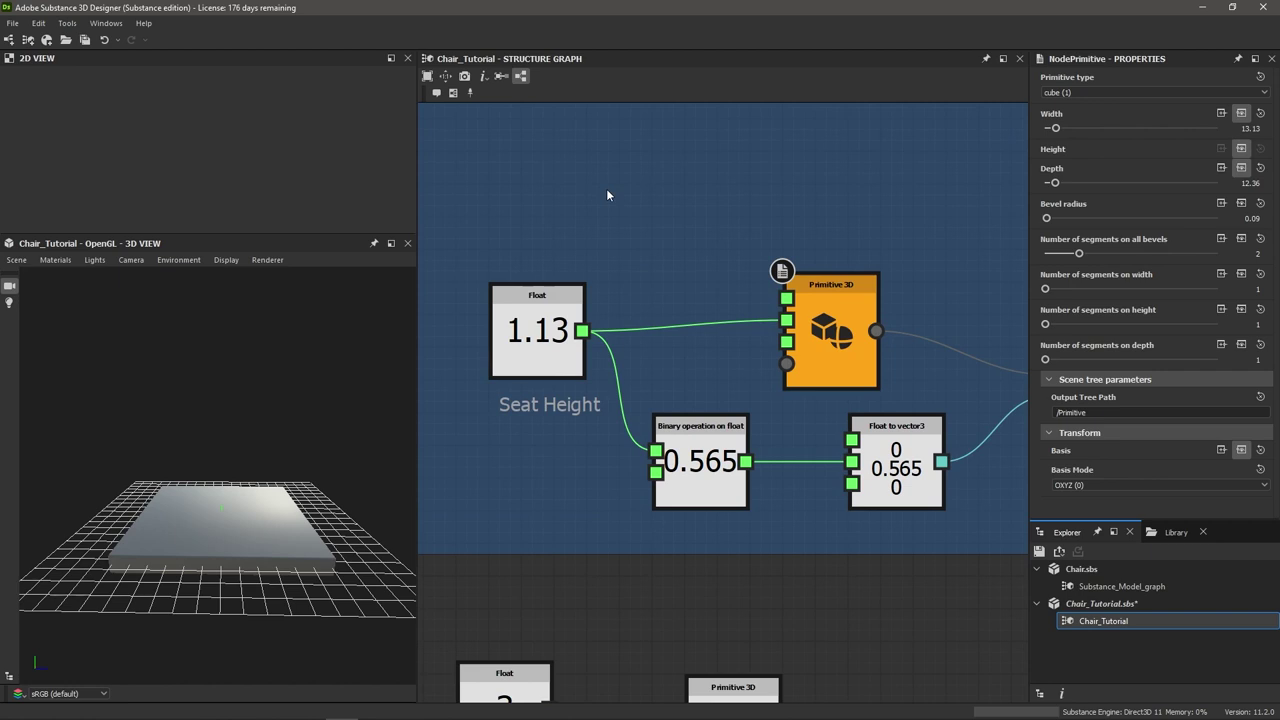
key(space)
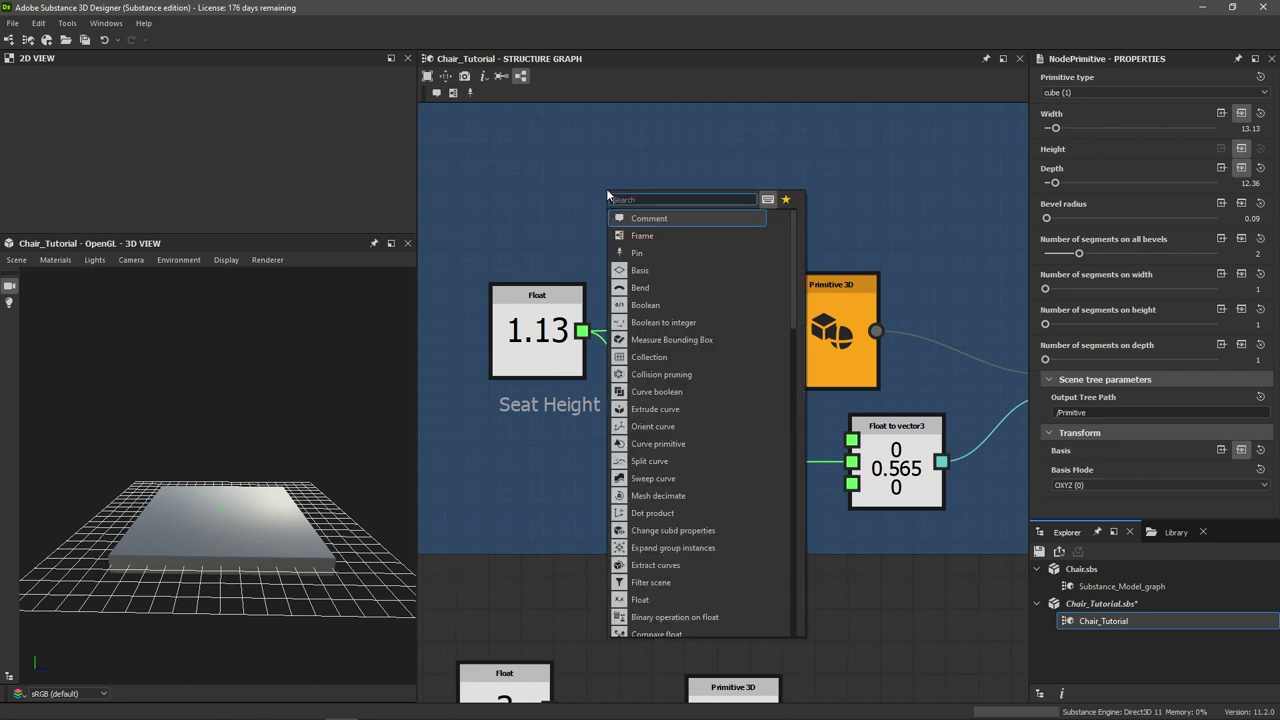
text(float)
key(Return)
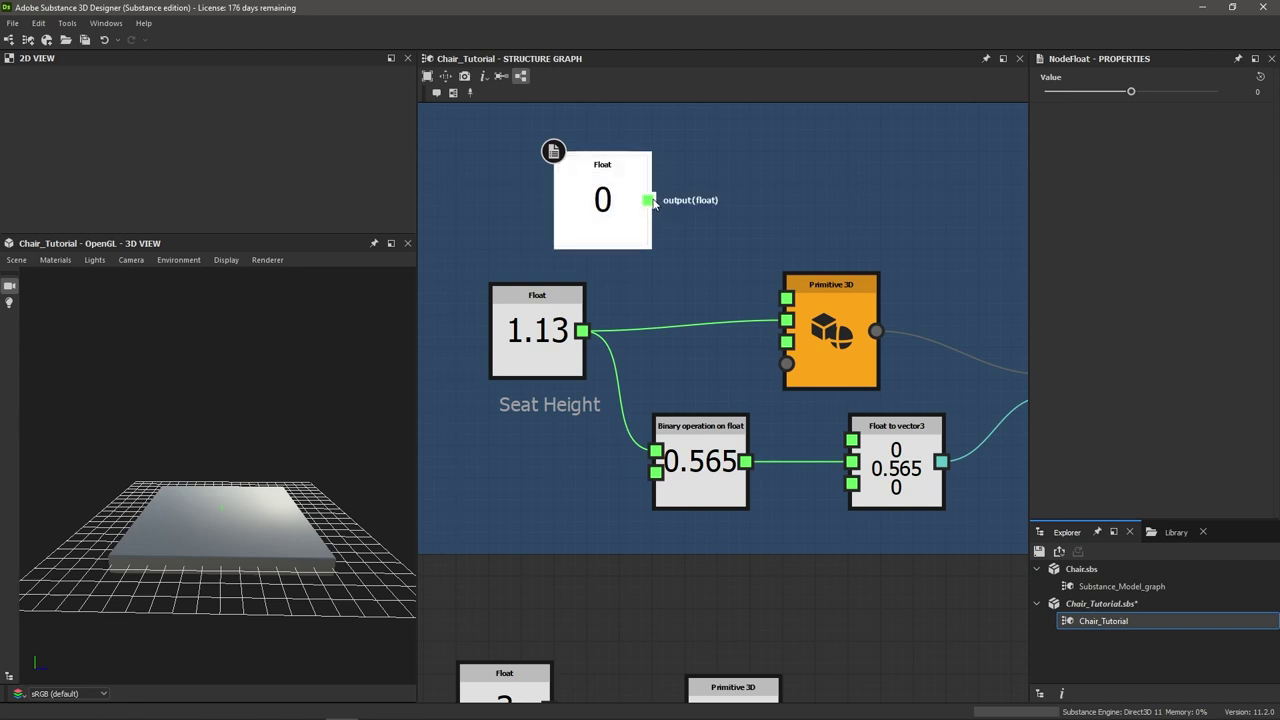
drag(647, 200, 789, 298)
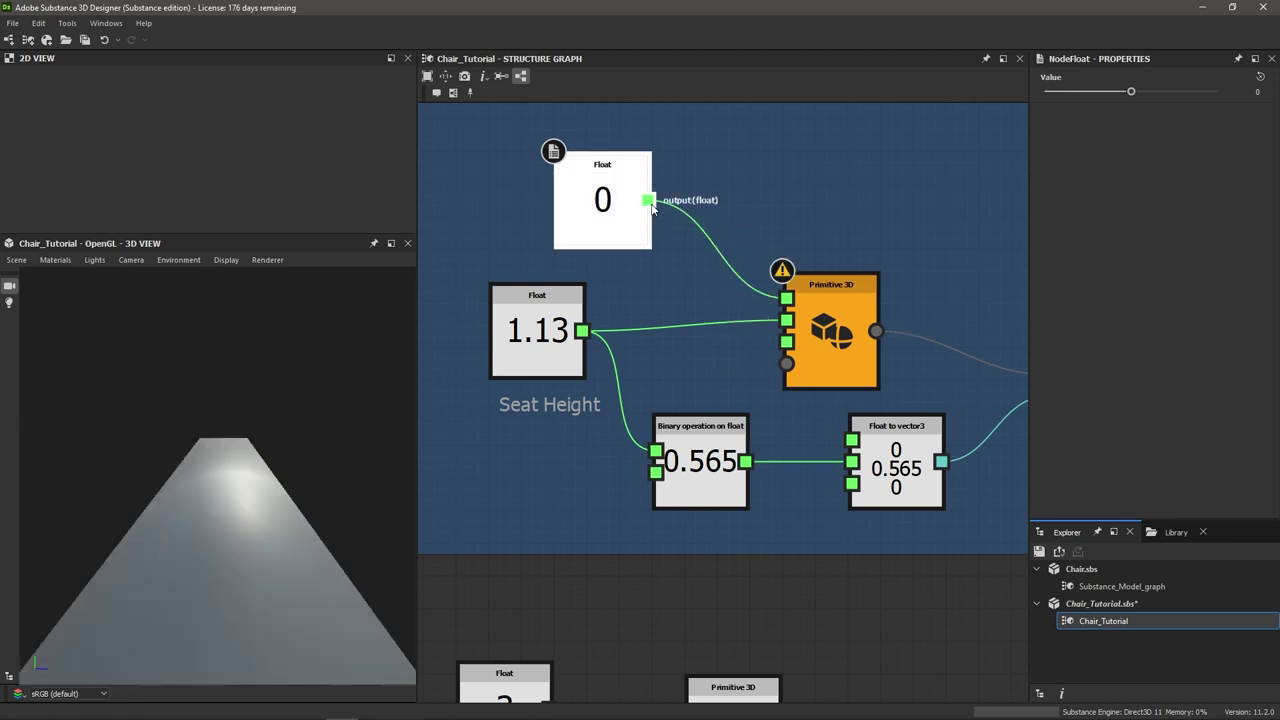
drag(648, 200, 787, 342)
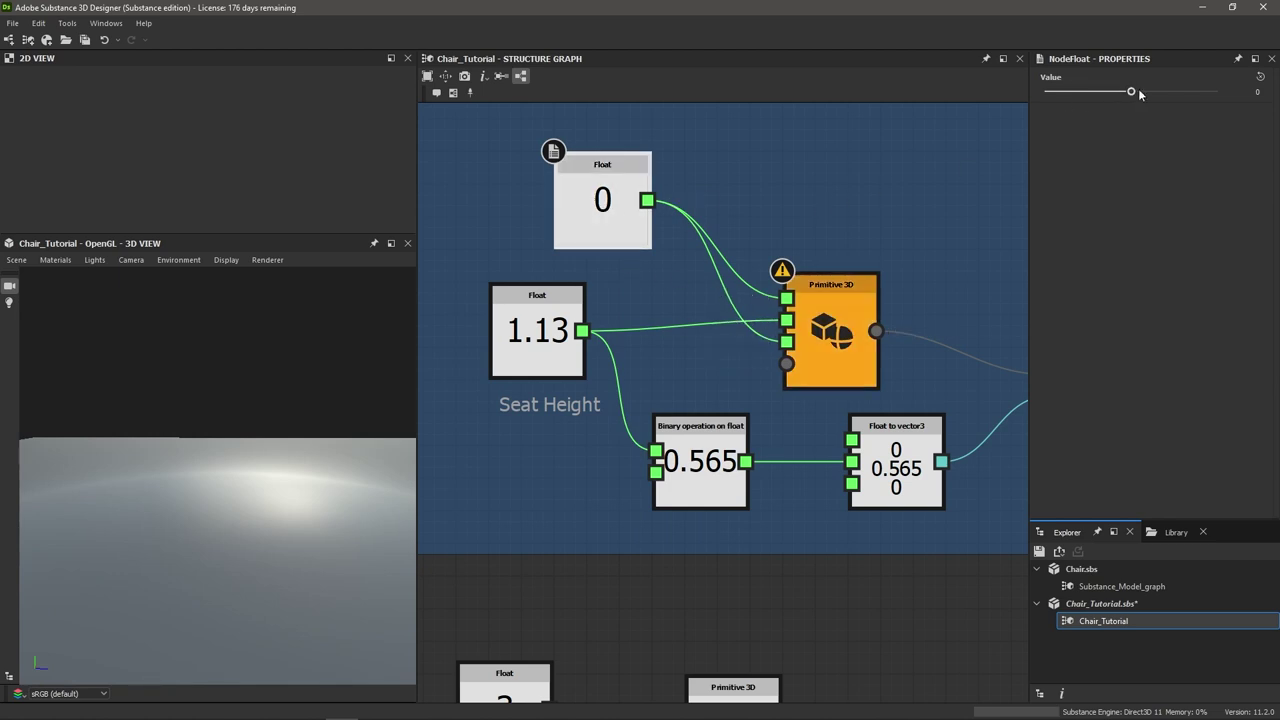
drag(1139, 94, 1235, 94)
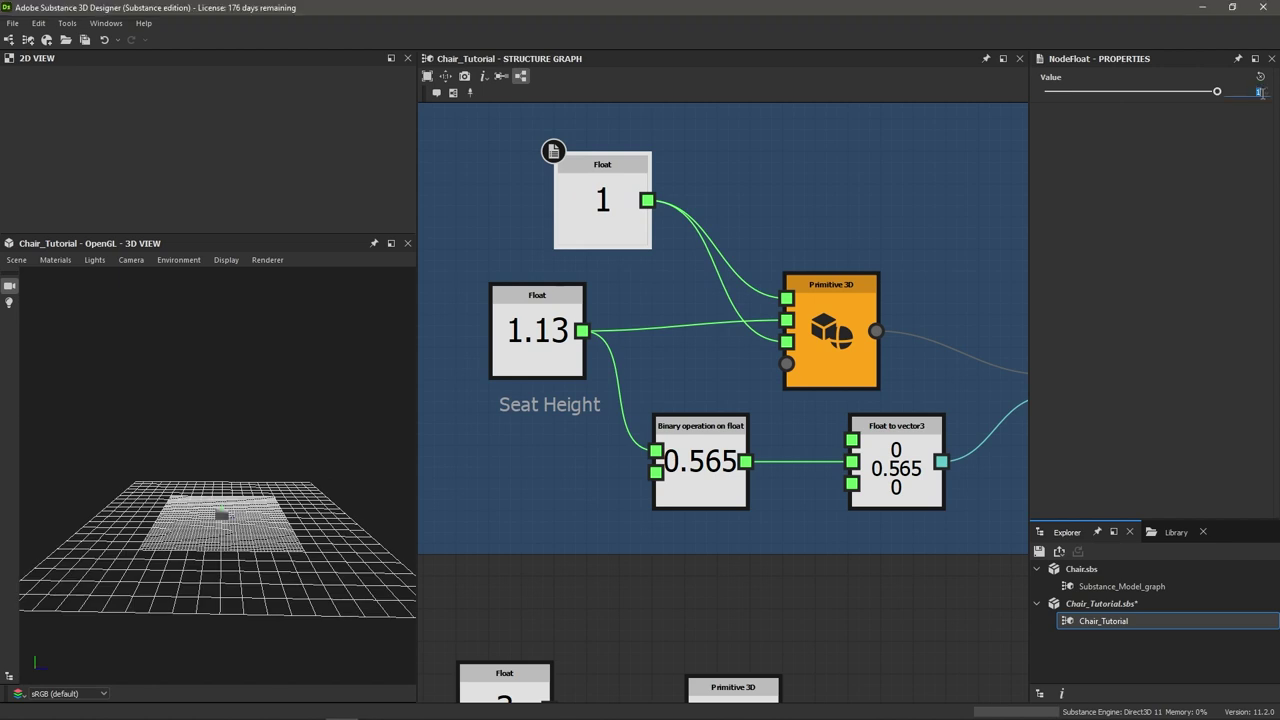
key(Return)
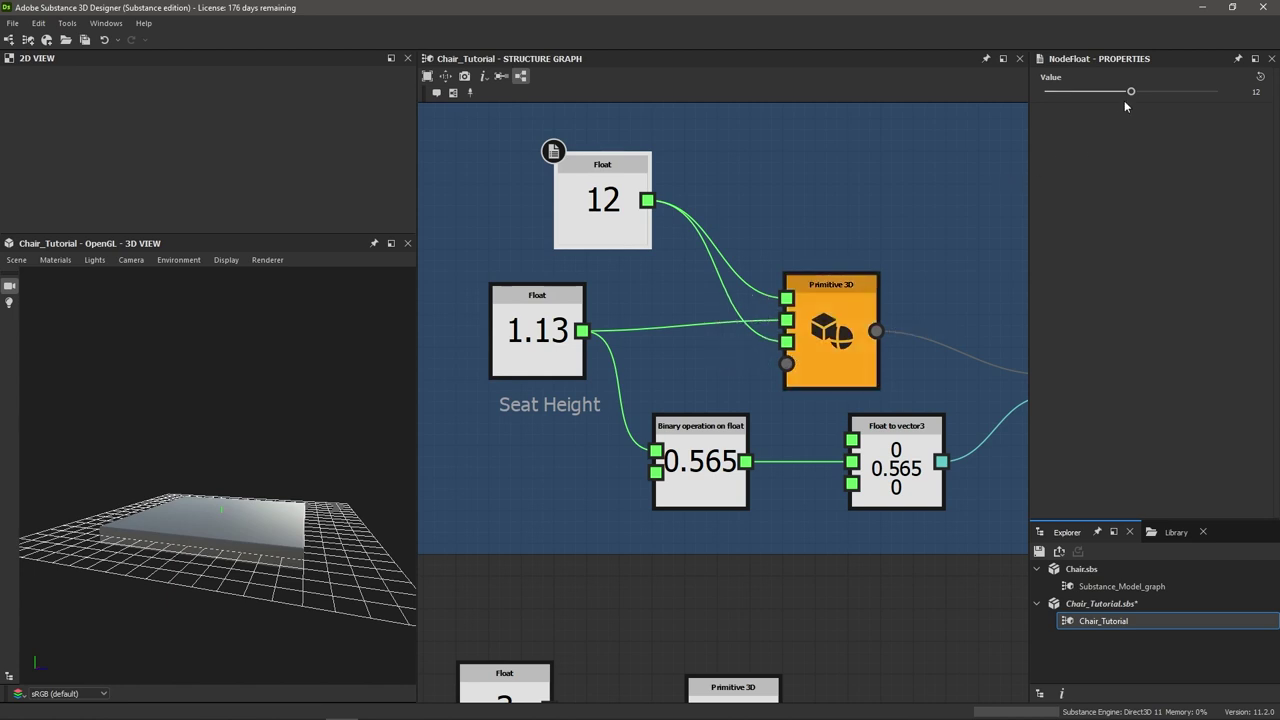
mouse_move(1133, 90)
mouse_down()
mouse_move(1099, 98)
mouse_move(1180, 97)
mouse_move(1129, 100)
mouse_up()
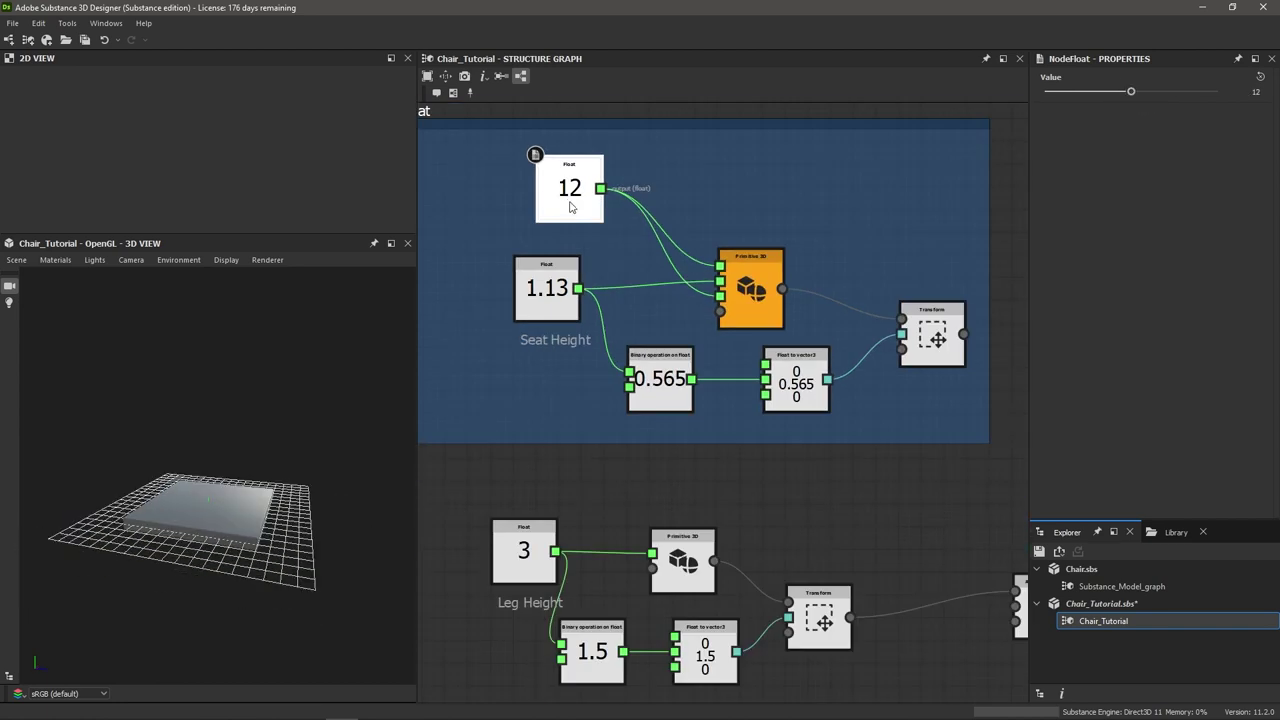
Add a 'Seat Size' comment to the Float 12 node
drag(595, 213, 573, 200)
right_click(578, 196)
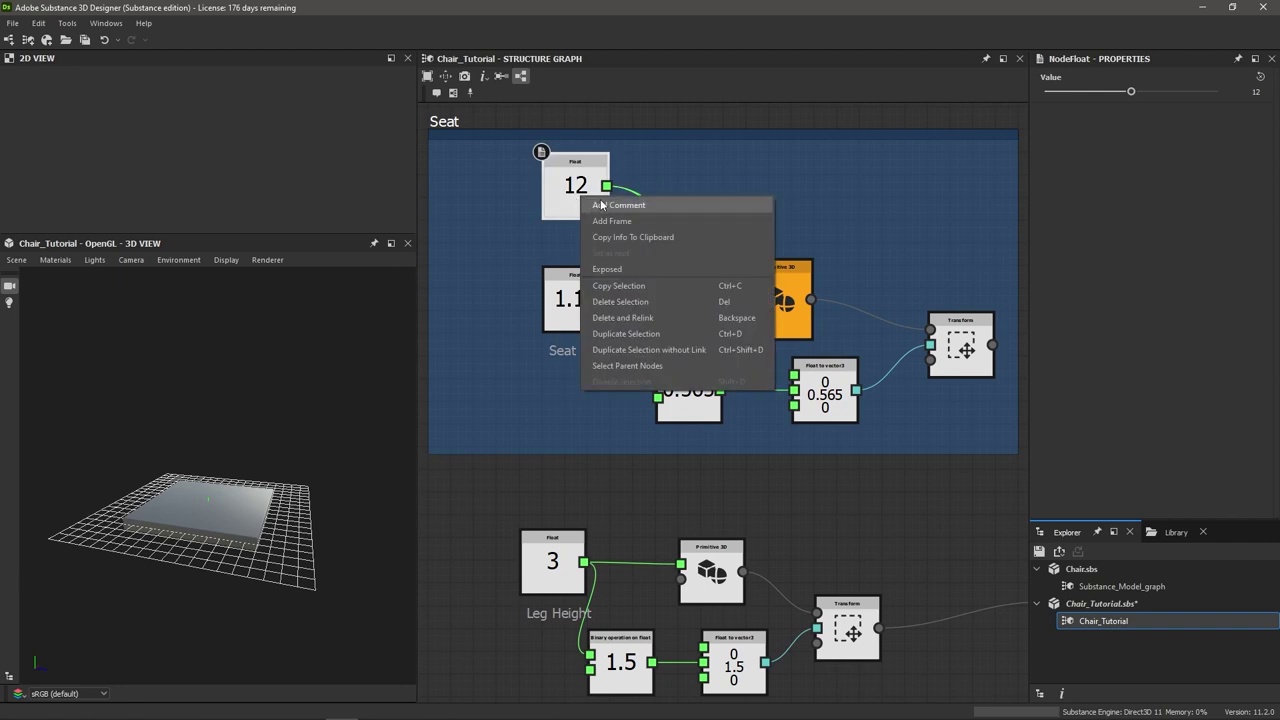
click(600, 206)
drag(1080, 107, 1024, 97)
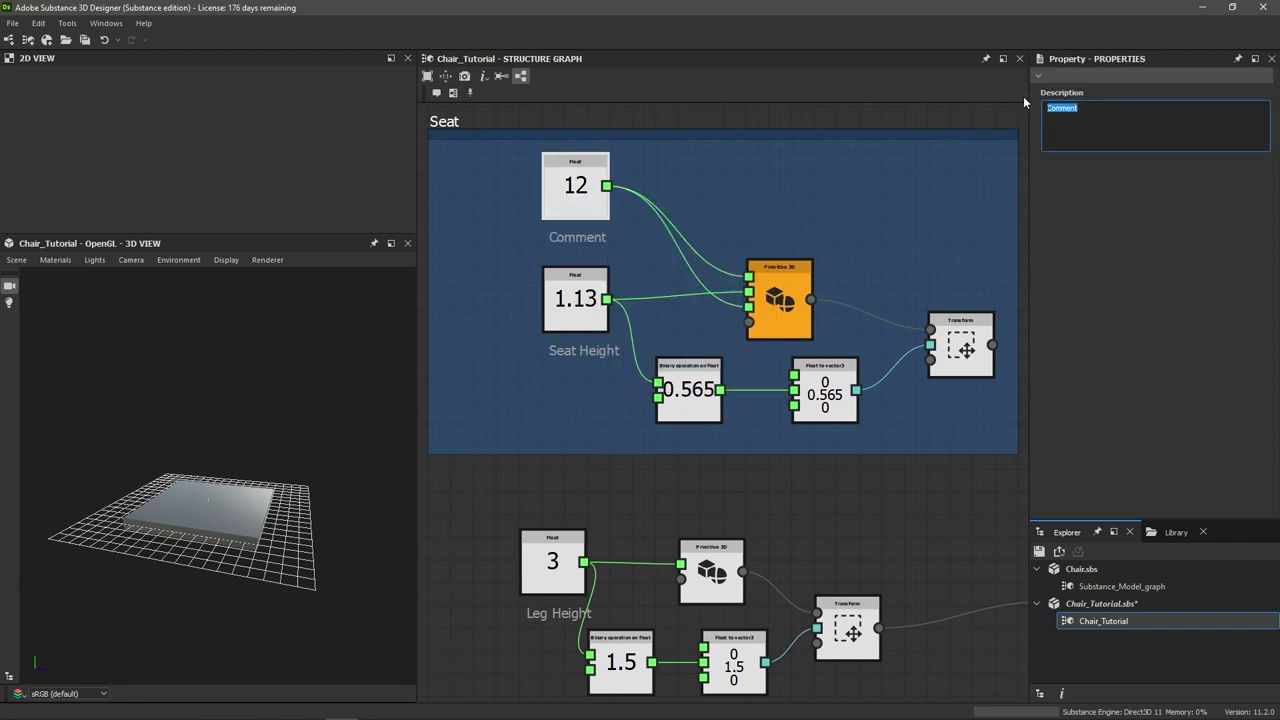
text(Seat Size)
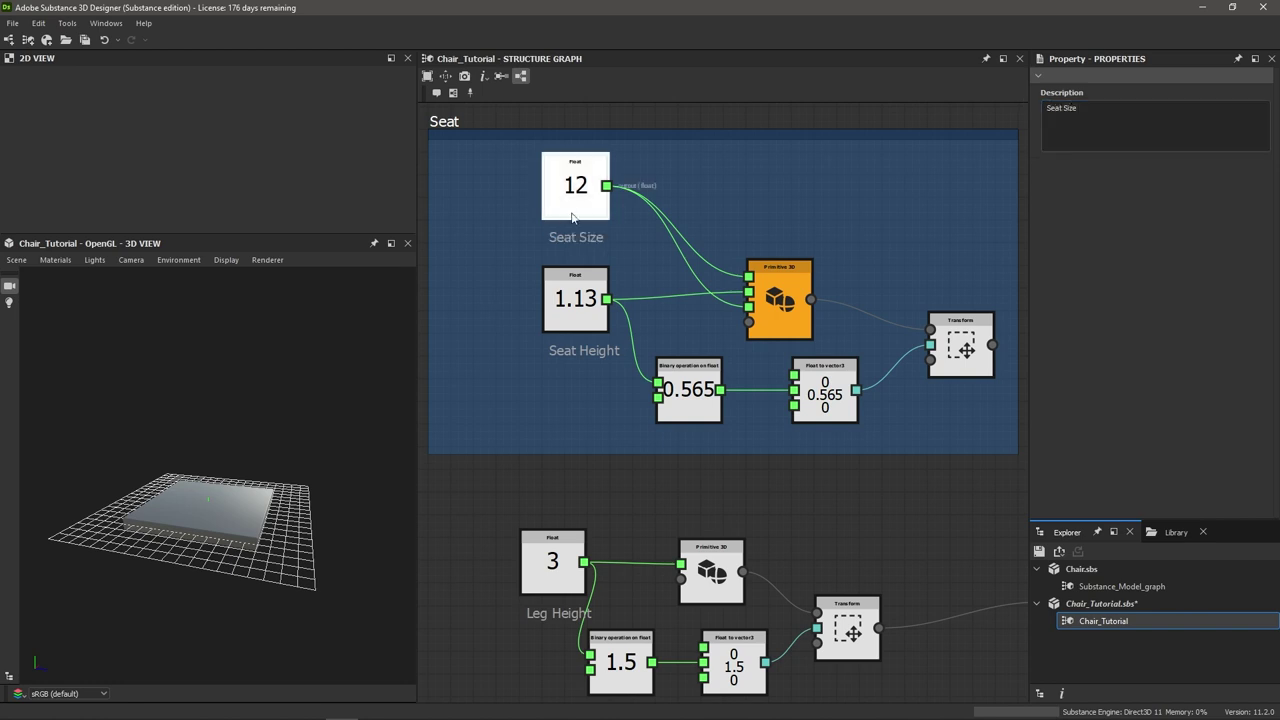
Test how Seat Size values resize the seat, keeping it at 12
click(572, 214)
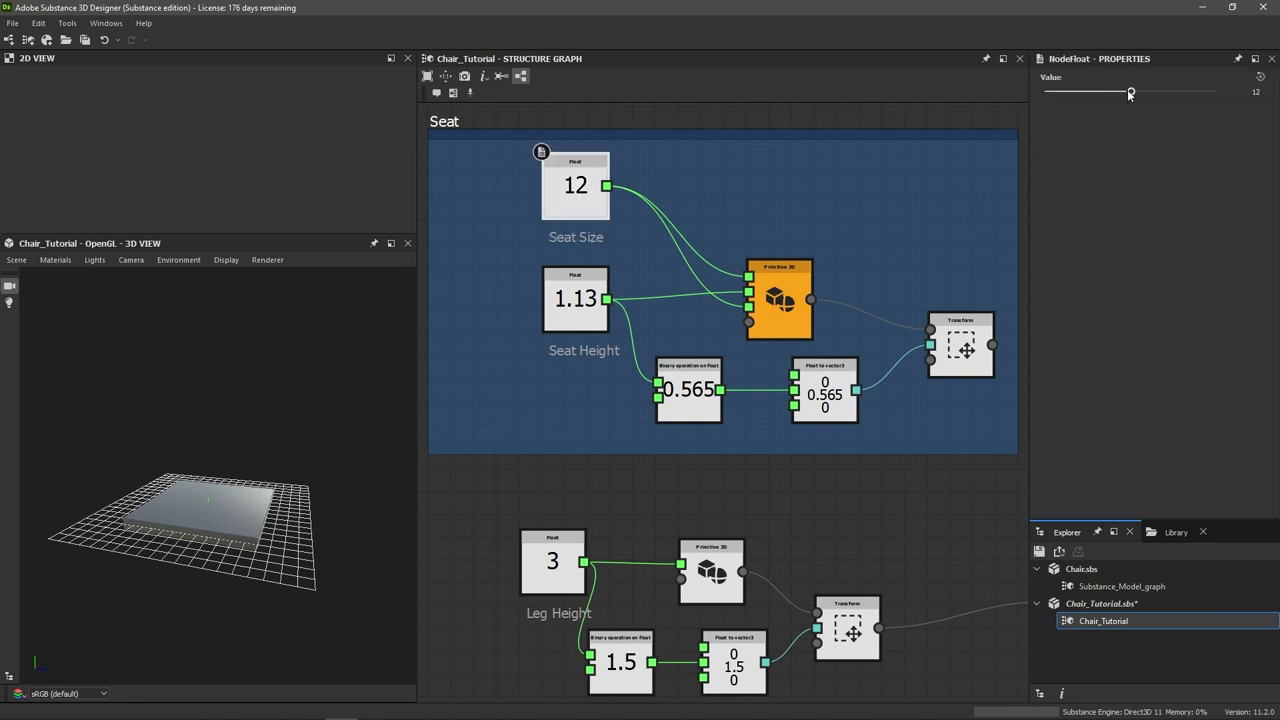
mouse_move(1130, 91)
mouse_down()
mouse_move(1103, 91)
mouse_move(1142, 98)
mouse_move(1130, 100)
mouse_up()
middle_drag(691, 569, 668, 365)
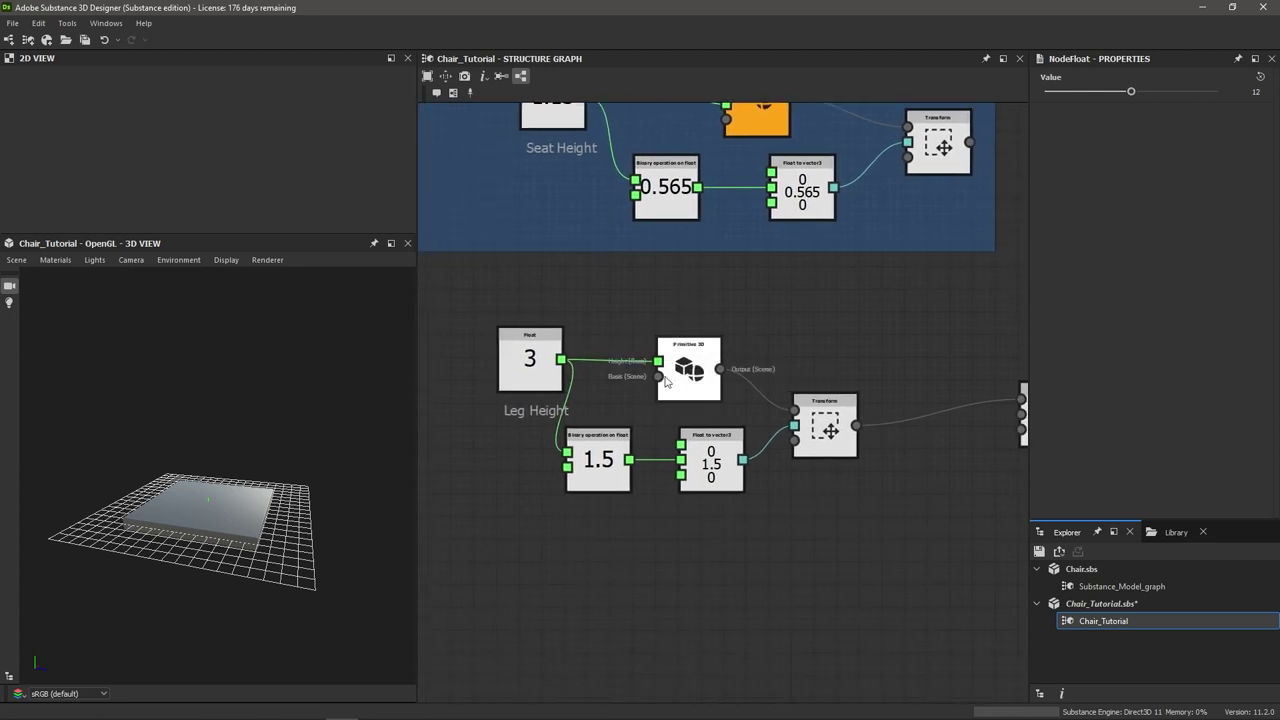
click(700, 383)
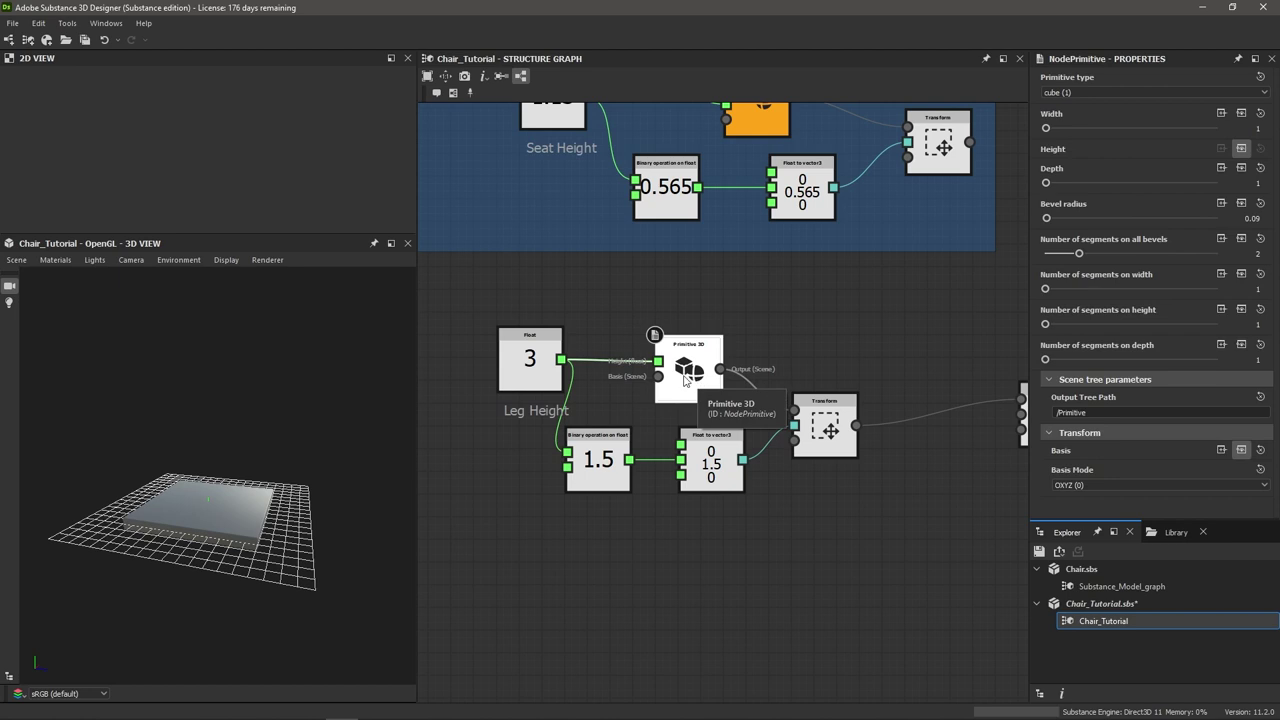
Expose the leg cube's Width, creating a Float, and shift the Leg Height chain down for room
double_click(698, 383)
scroll(890, 315, up, 2)
scroll(290, 494, up, 2)
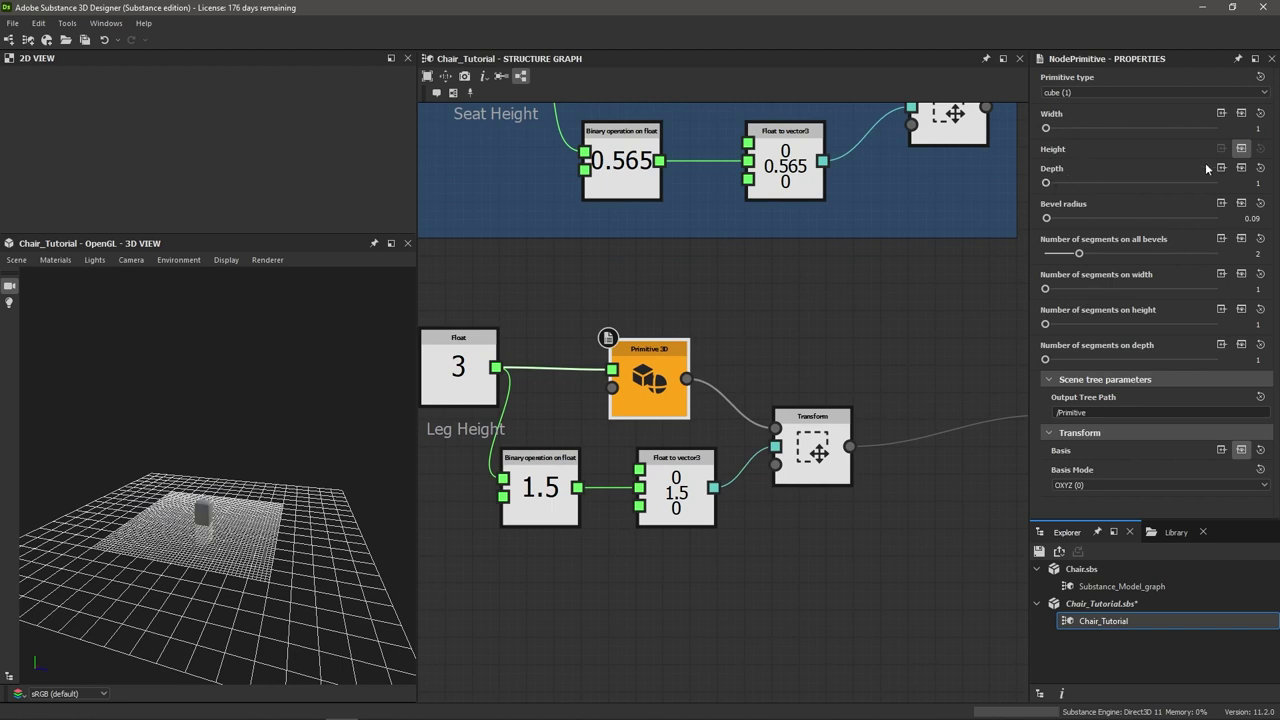
click(1220, 113)
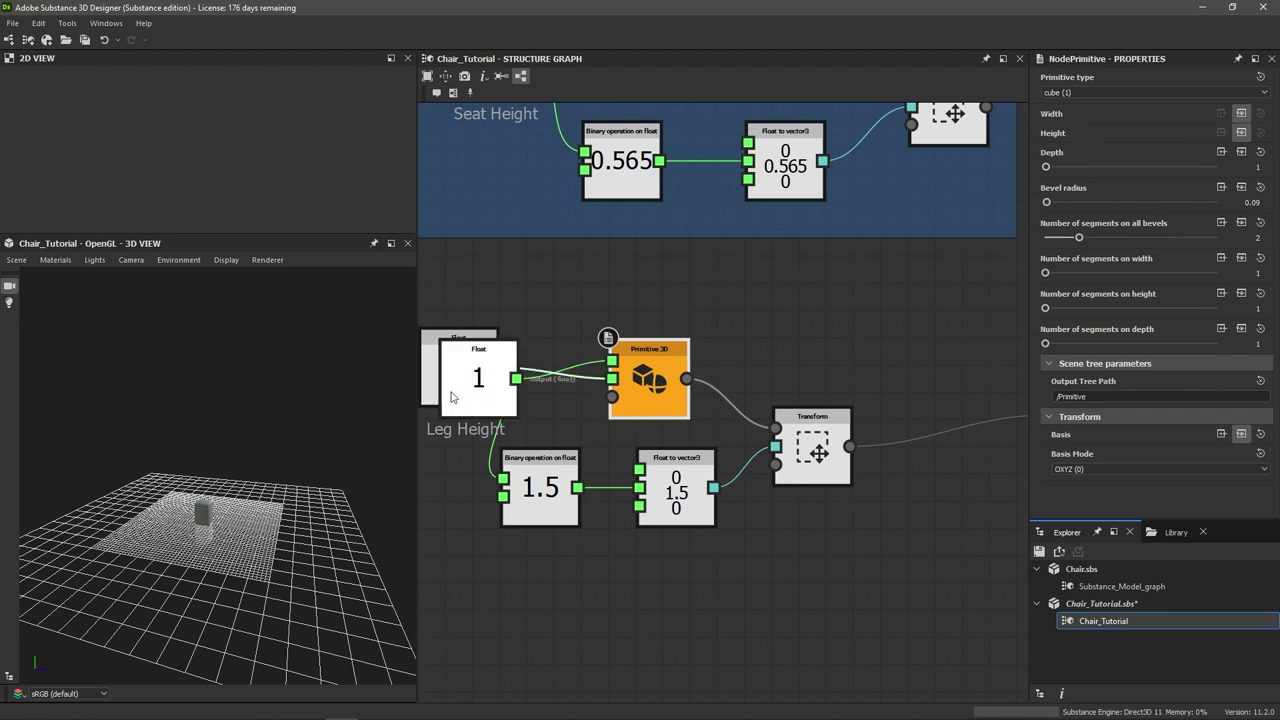
click(497, 315)
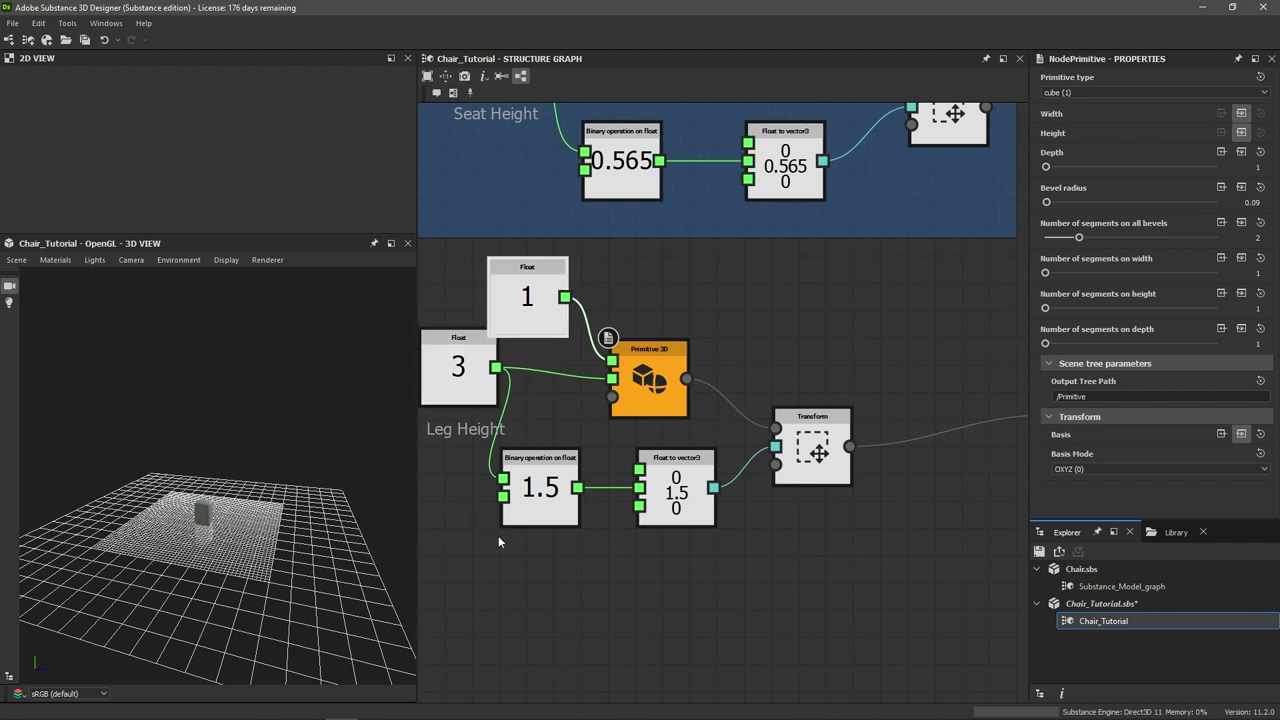
middle_drag(498, 535, 609, 531)
drag(445, 369, 900, 585)
drag(651, 485, 651, 595)
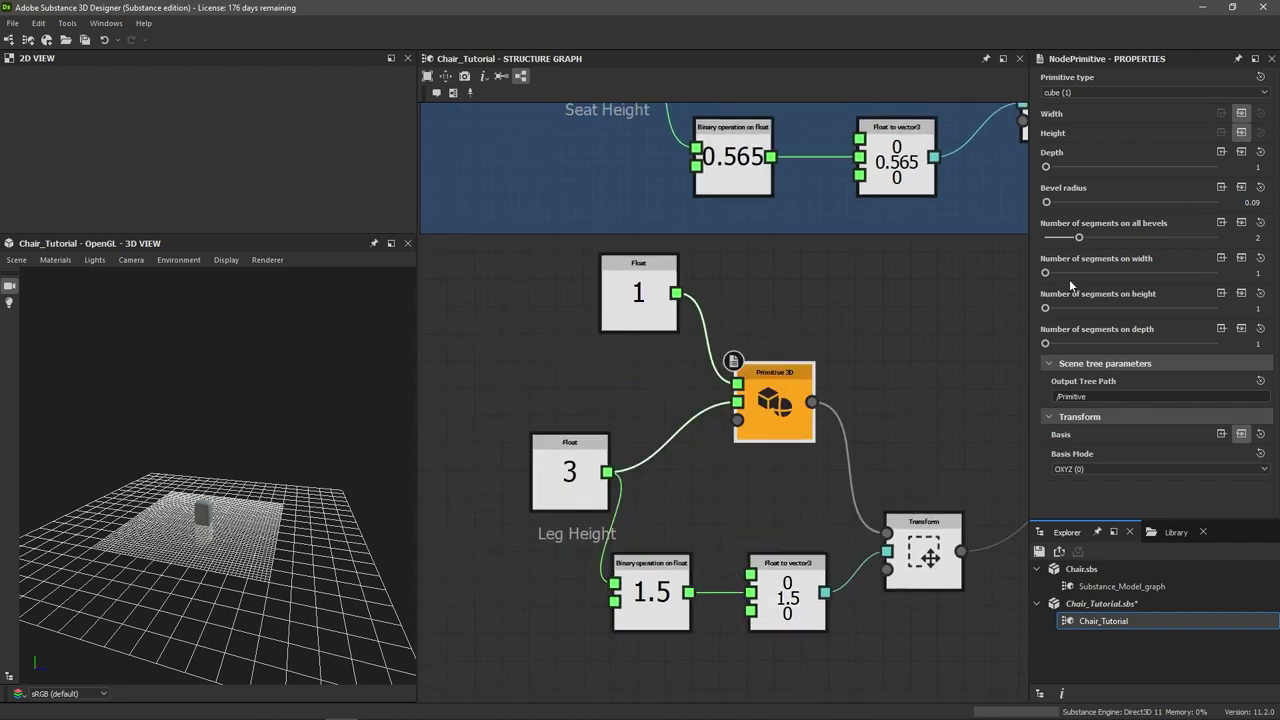
Expose the leg cube's Depth and wire the same Float 1 into it
click(1242, 153)
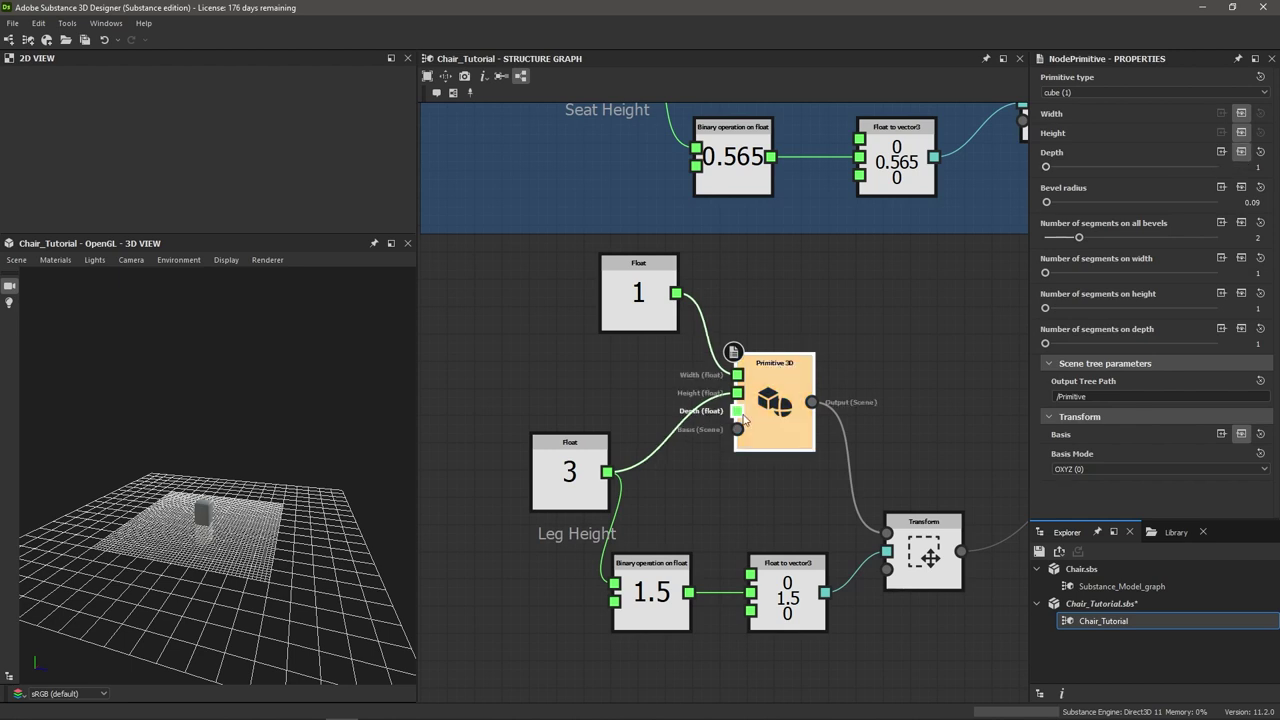
scroll(745, 412, up, 1)
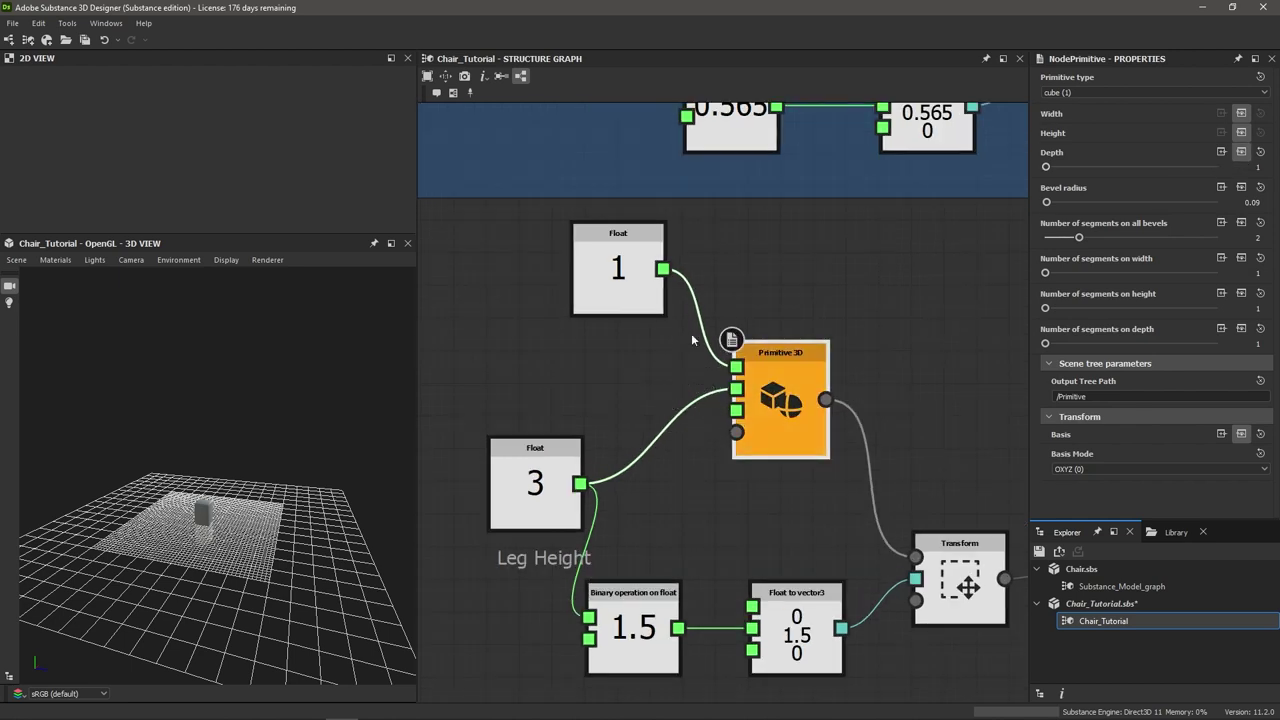
scroll(713, 355, up, 1)
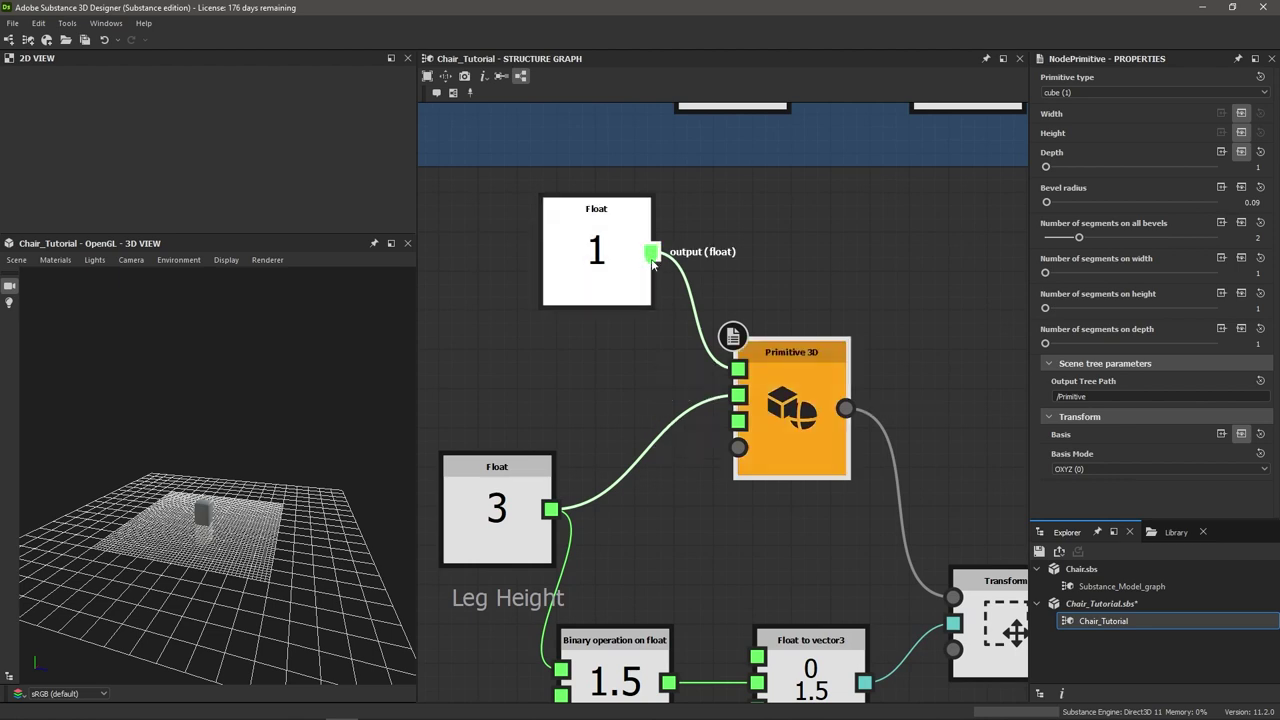
drag(651, 252, 737, 421)
drag(600, 270, 498, 306)
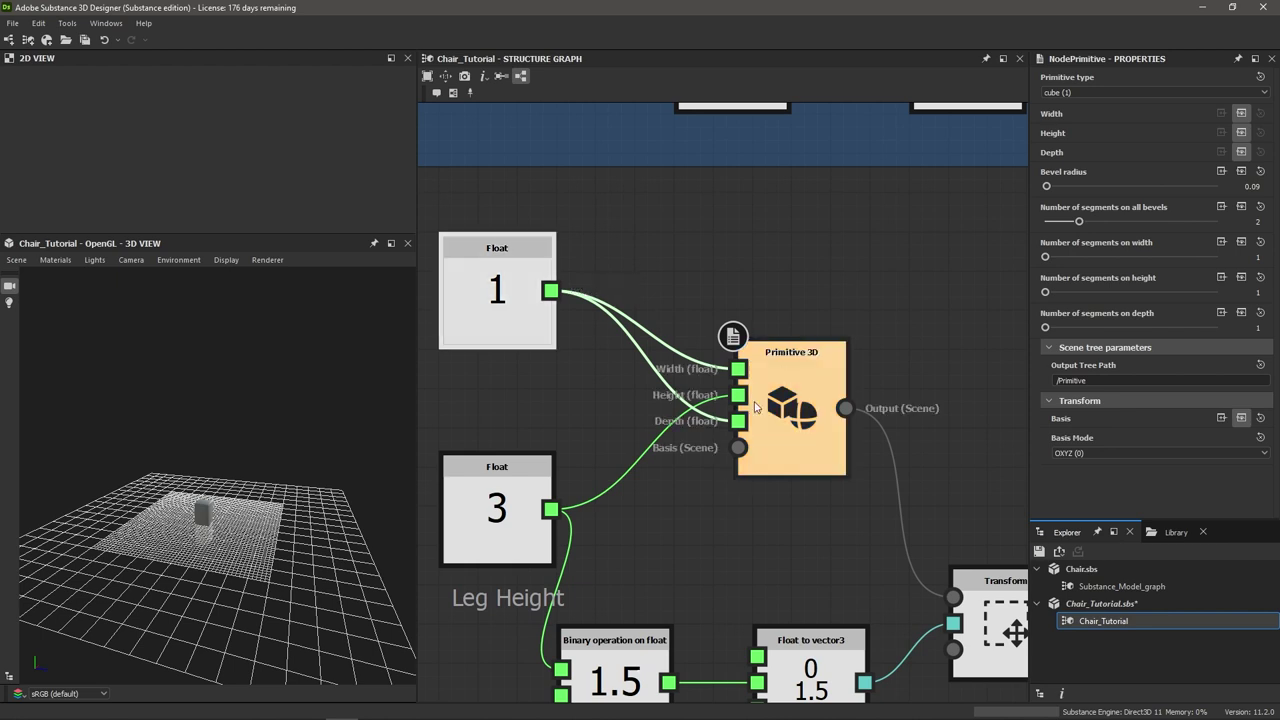
click(483, 307)
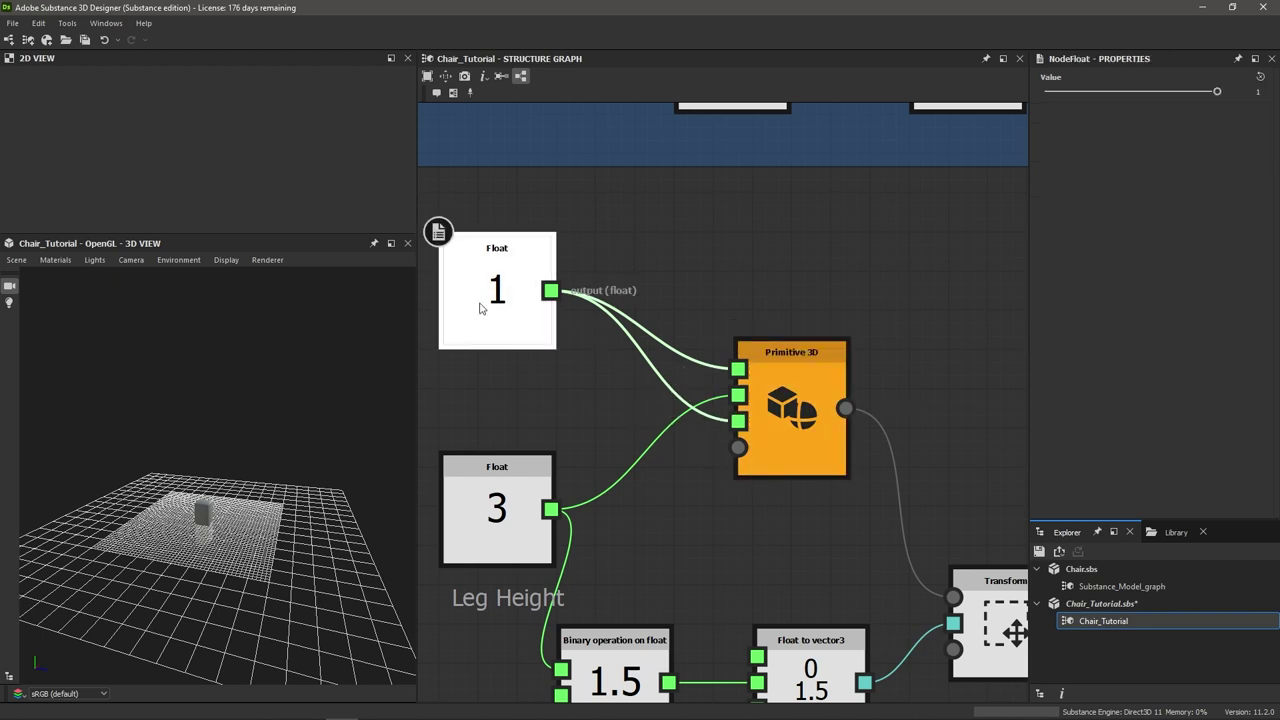
Add a 'Leg Thickness' comment to the Float 1 node
right_click(490, 282)
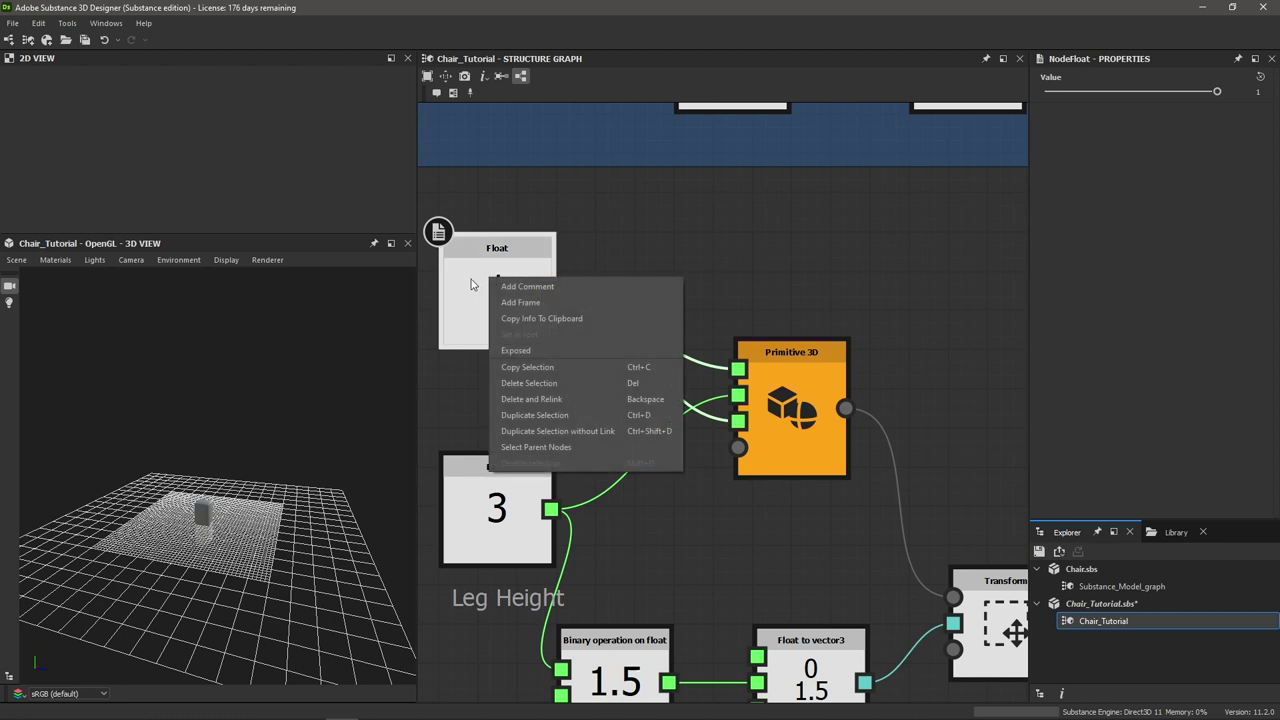
click(522, 286)
click(1097, 124)
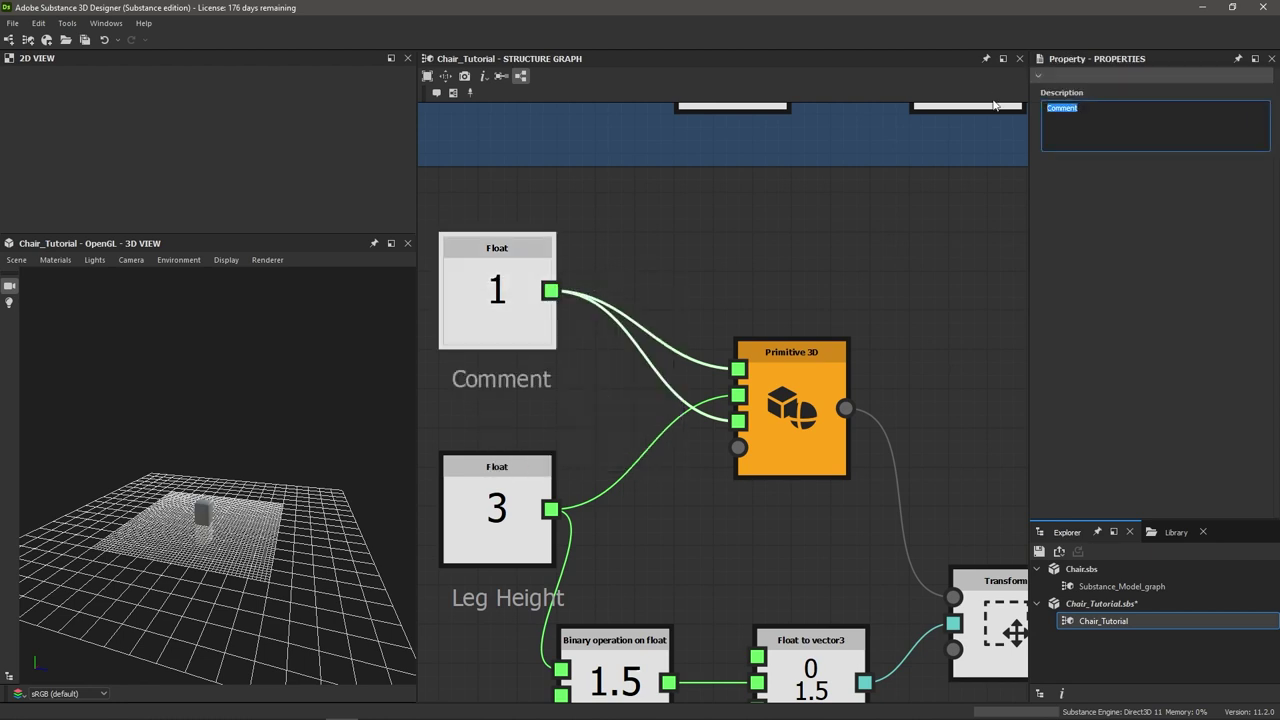
text(Leg Thickness)
Try other Leg Thickness values, then undo back to 1
click(455, 315)
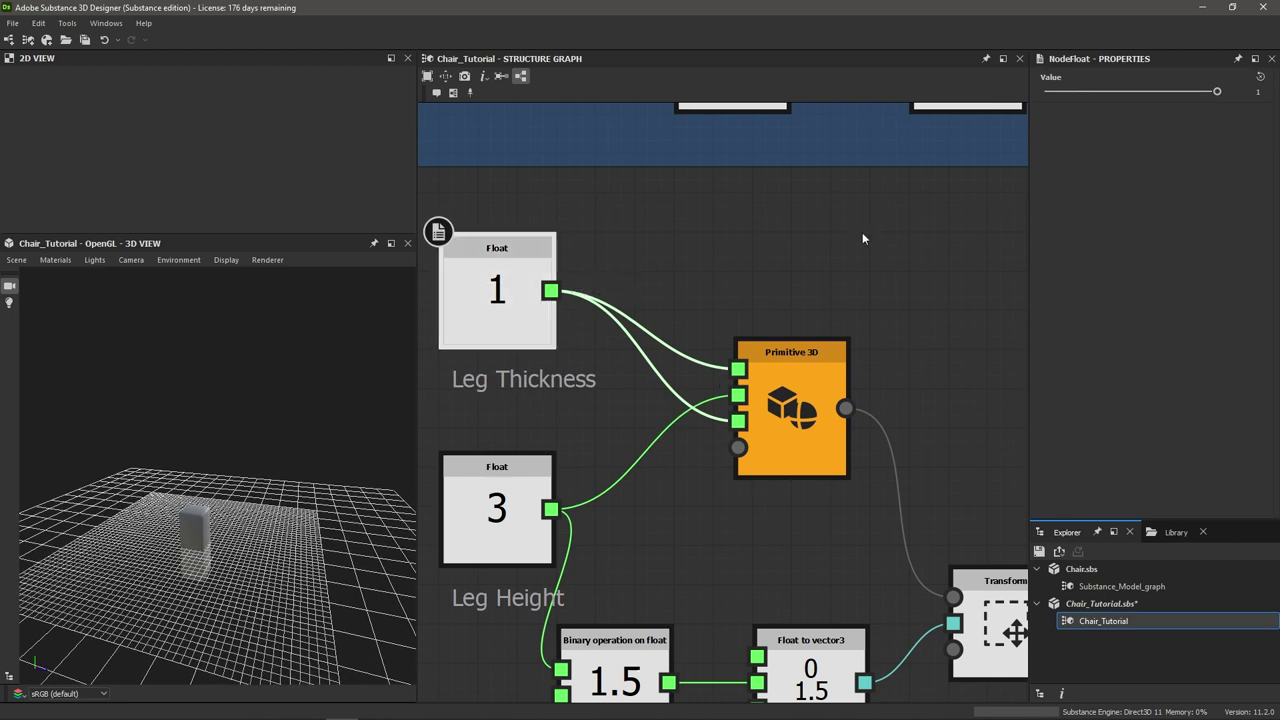
click(1258, 91)
double_click(1258, 91)
key(Return)
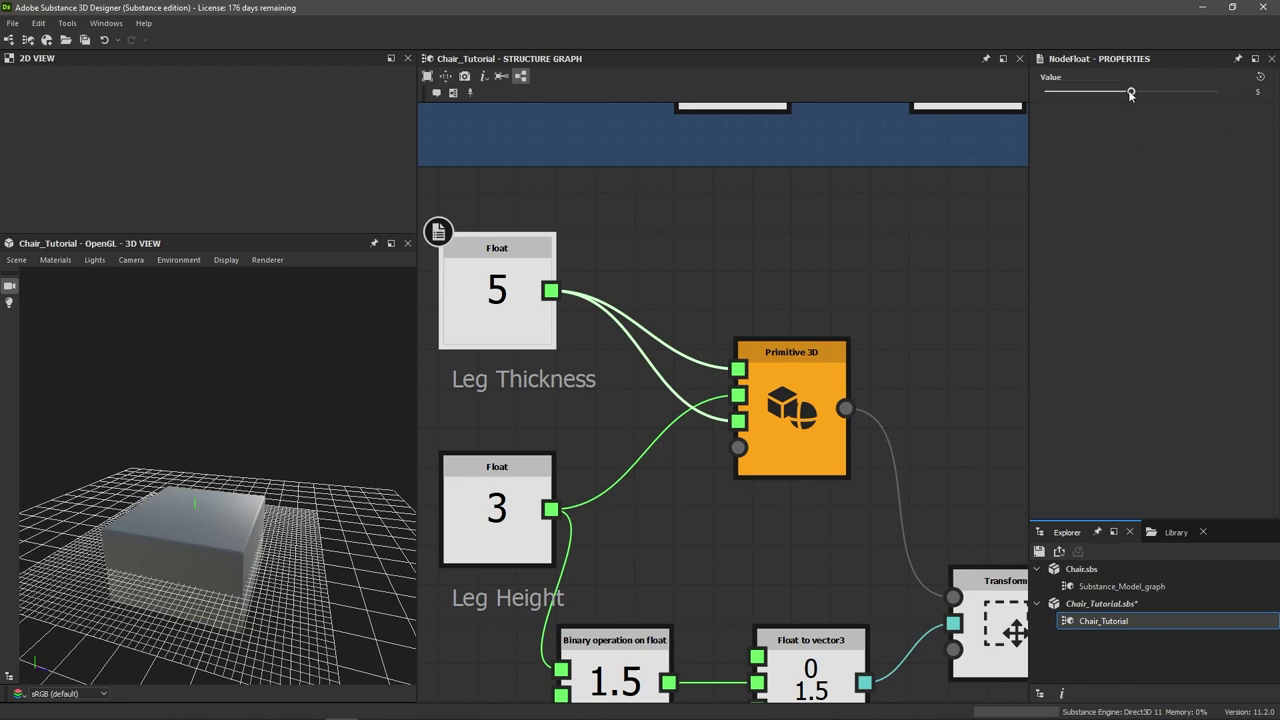
drag(1131, 91, 1086, 110)
key(ctrl+z)
key(ctrl+z)
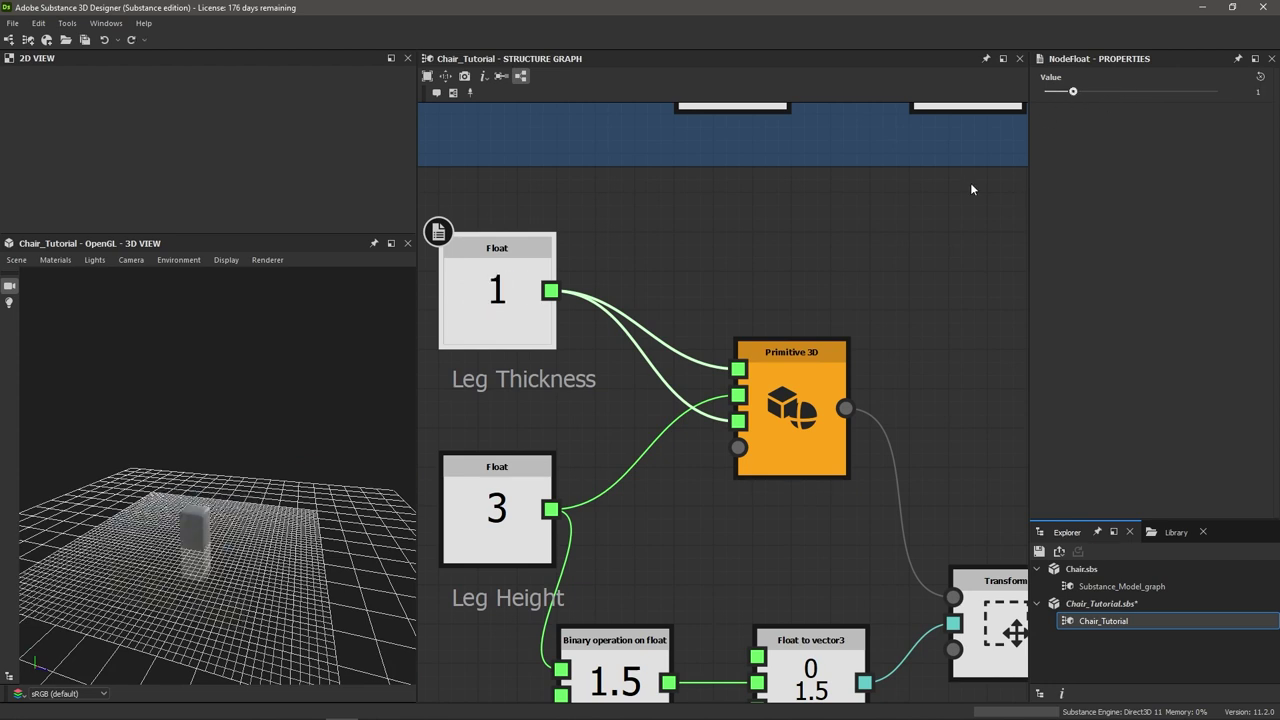
scroll(822, 452, down, 3)
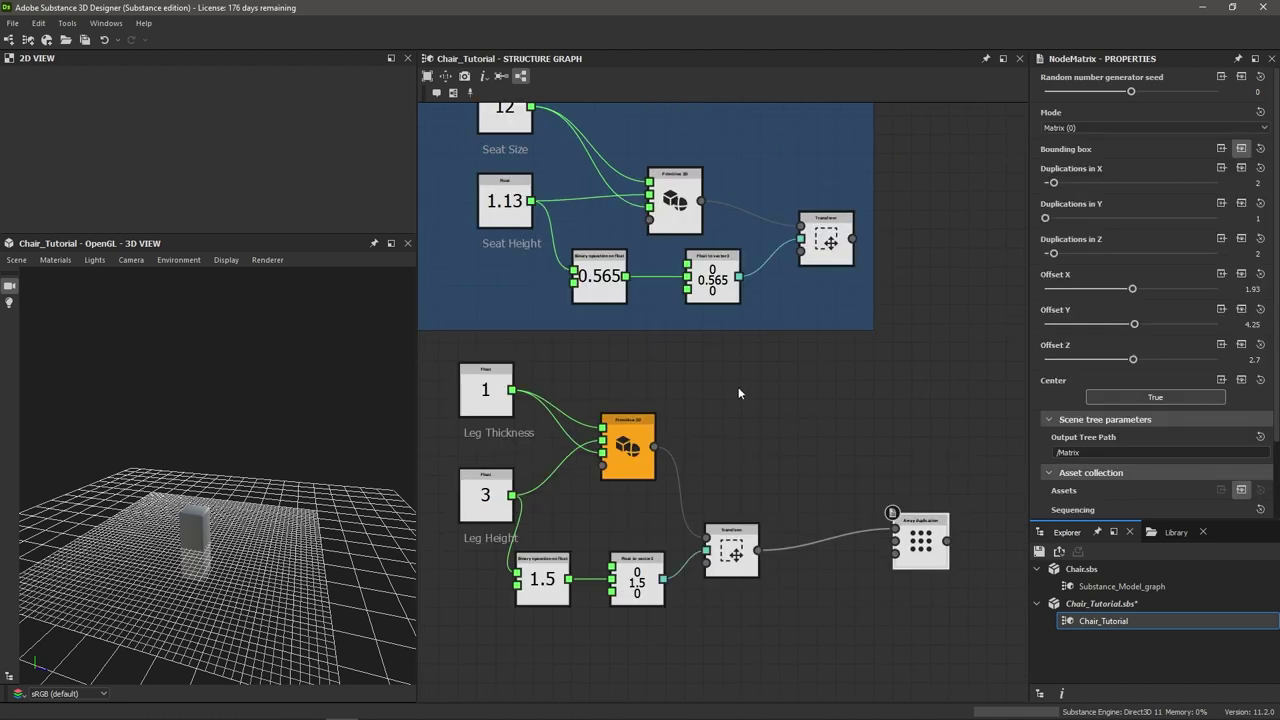
Bring the Seat Size node into view and preview the duplicated leg boxes in 3D
middle_drag(738, 387, 756, 398)
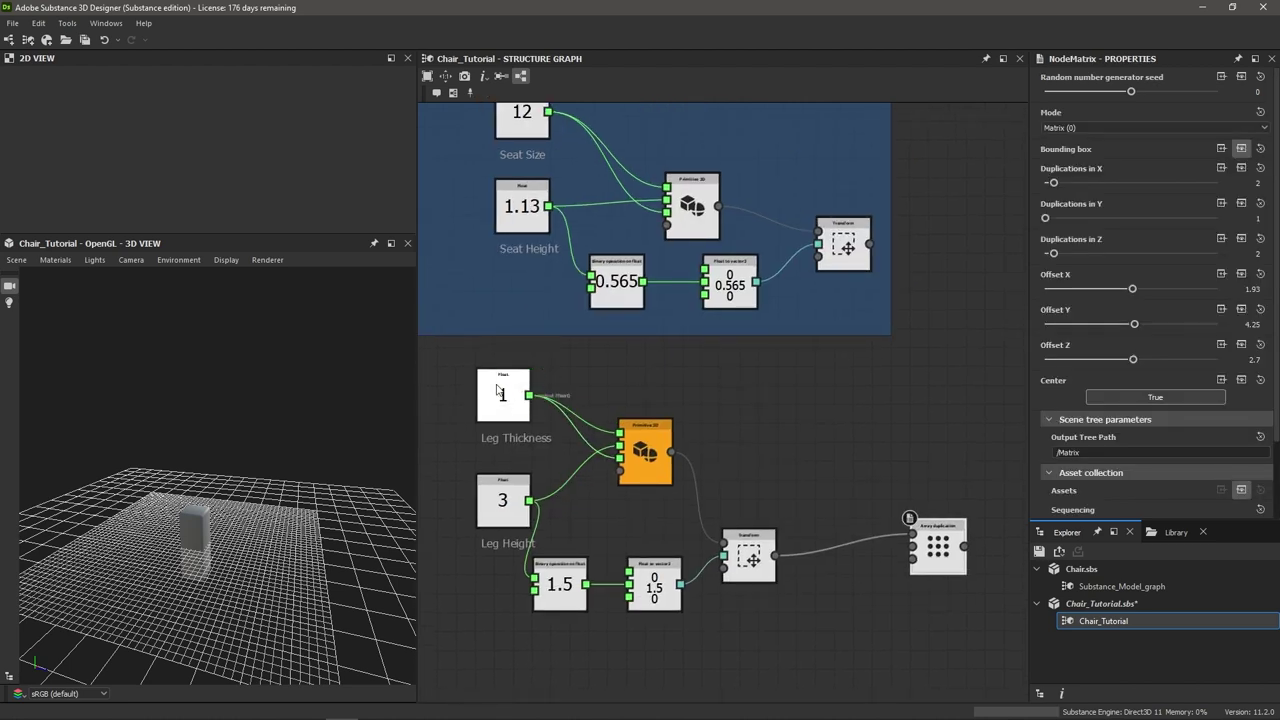
middle_drag(497, 390, 493, 438)
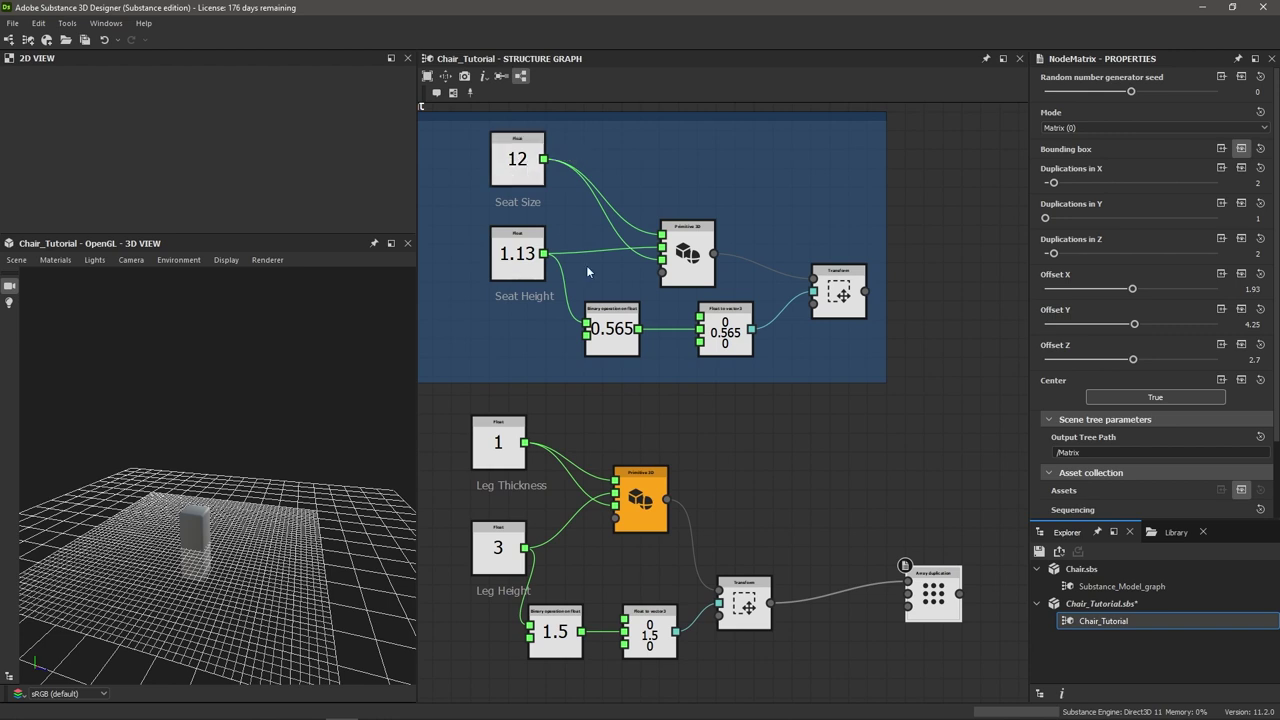
scroll(657, 505, down, 2)
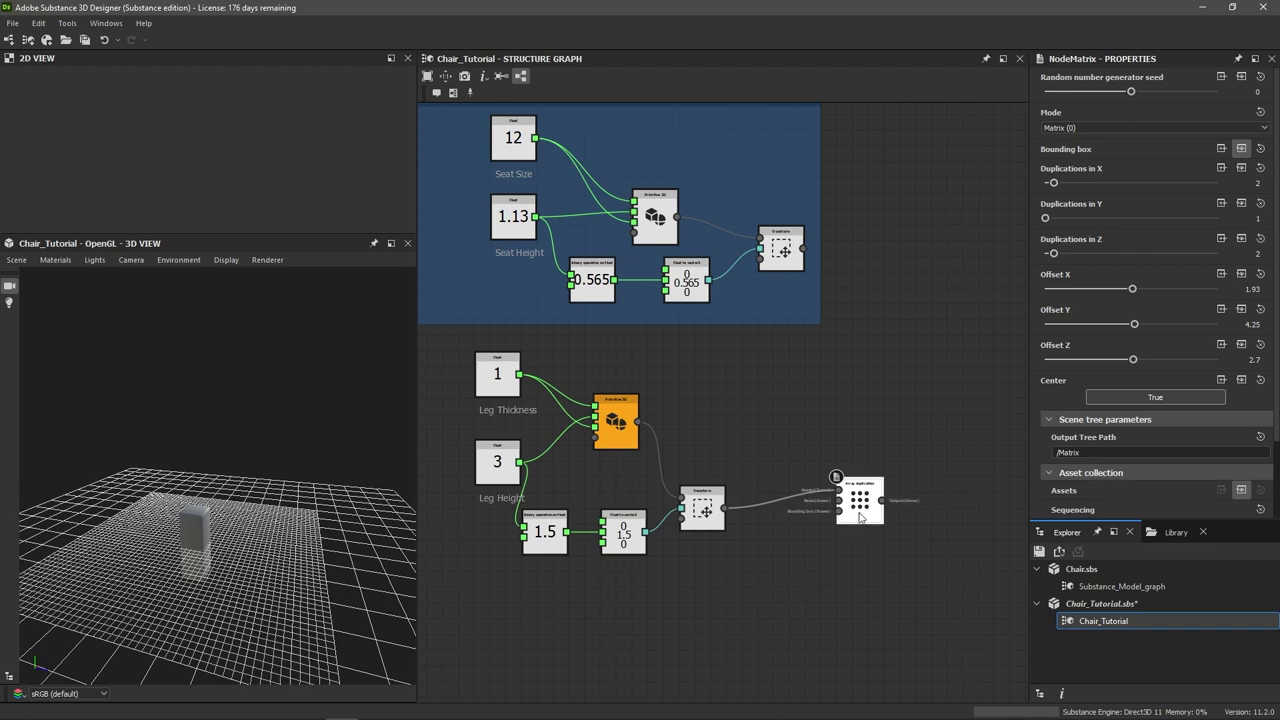
scroll(853, 525, up, 1)
double_click(866, 511)
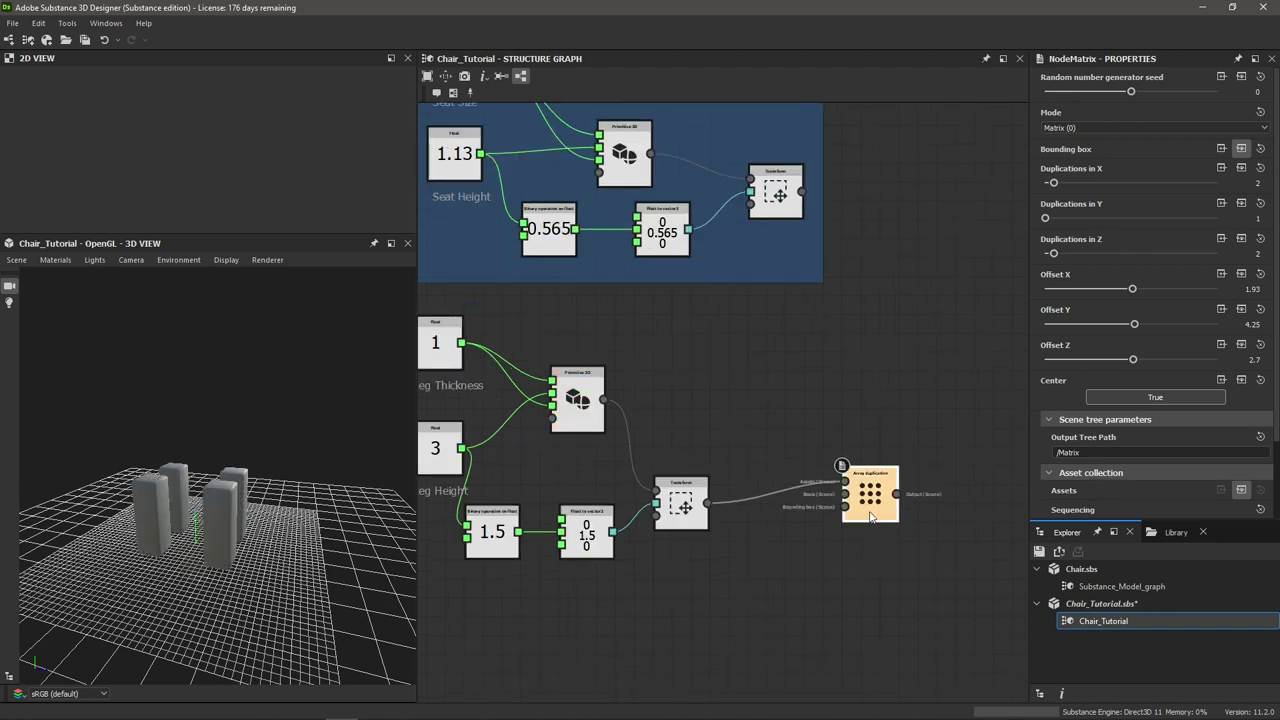
scroll(870, 492, up, 1)
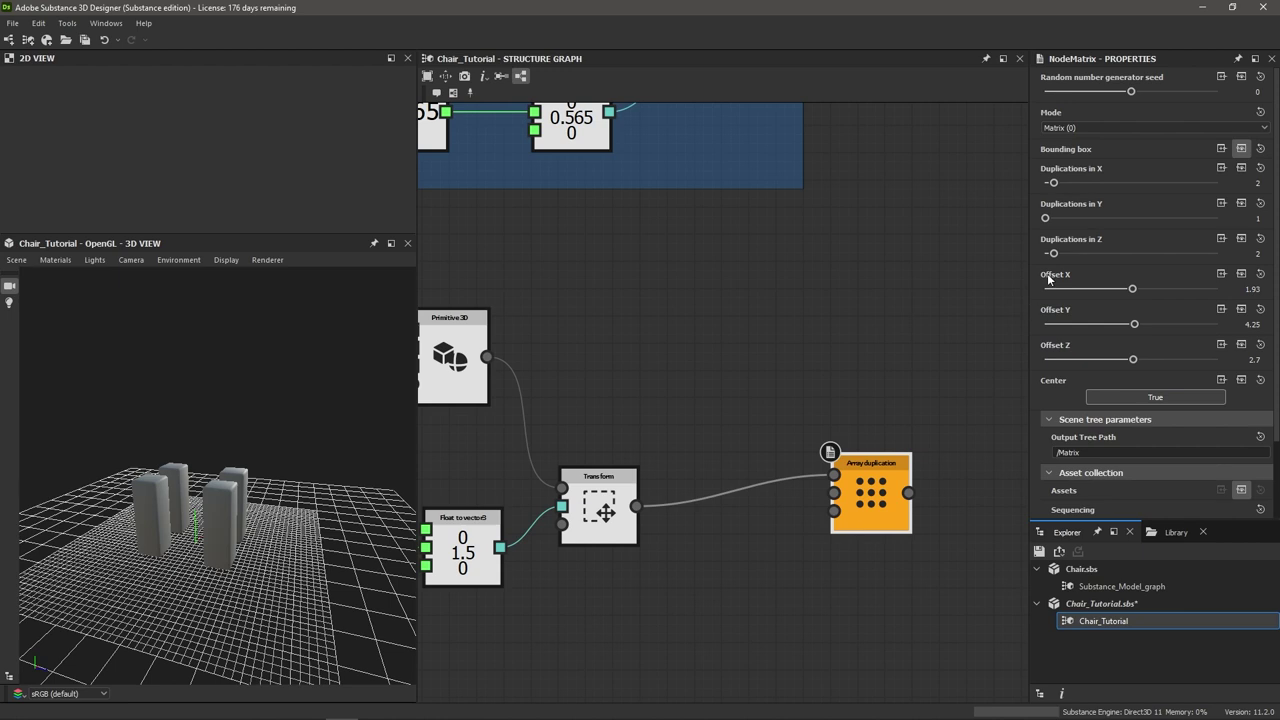
scroll(774, 388, down, 2)
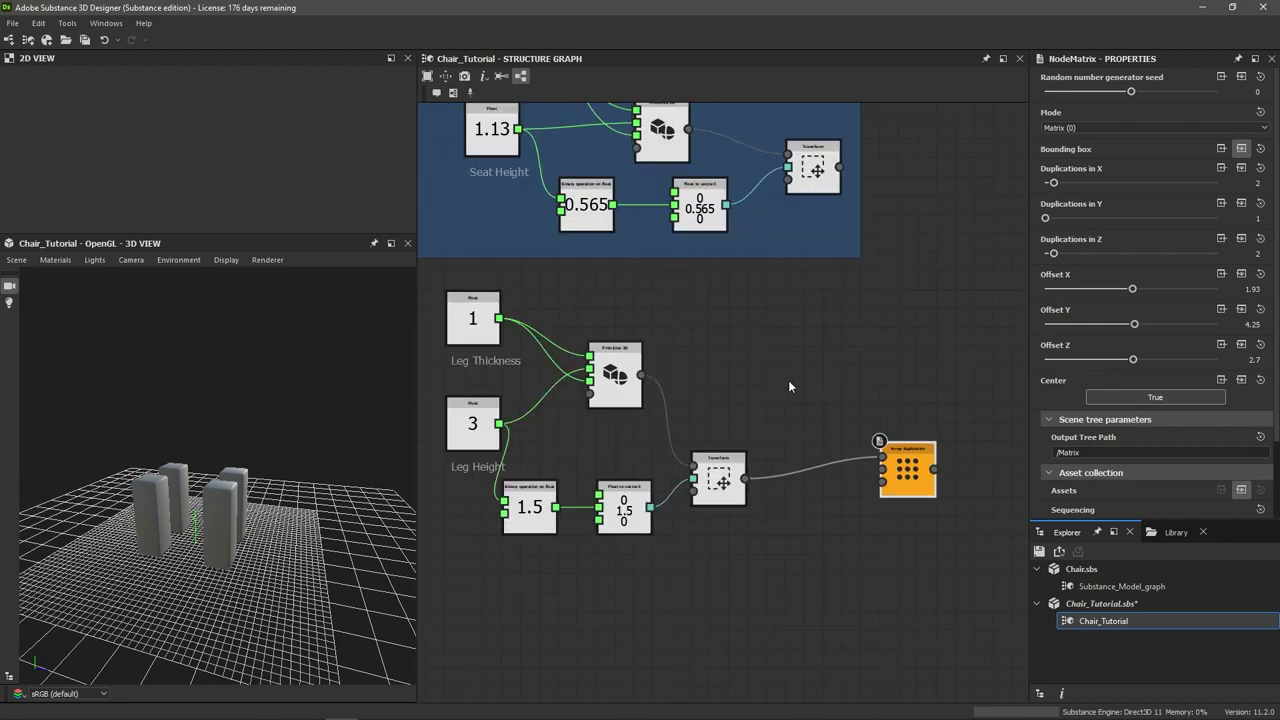
scroll(791, 392, up, 2)
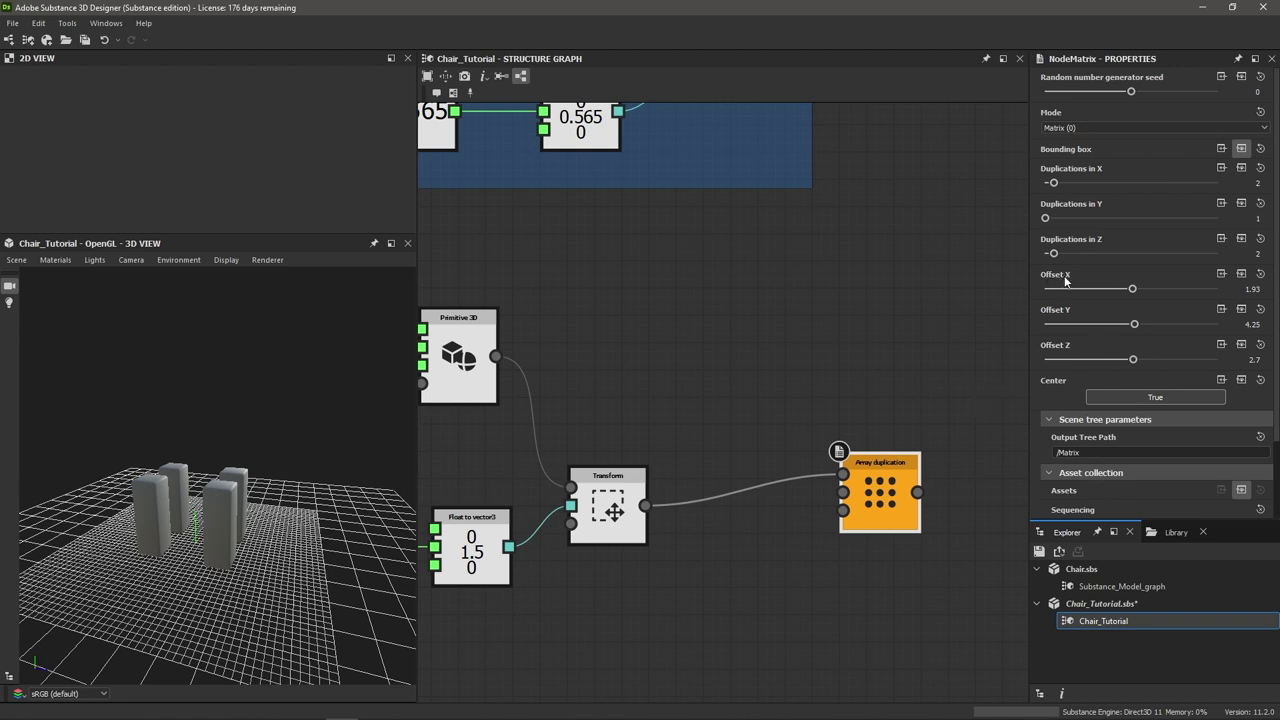
Expose the Array duplication's Offset X and Offset Z as connectable float inputs
click(1241, 274)
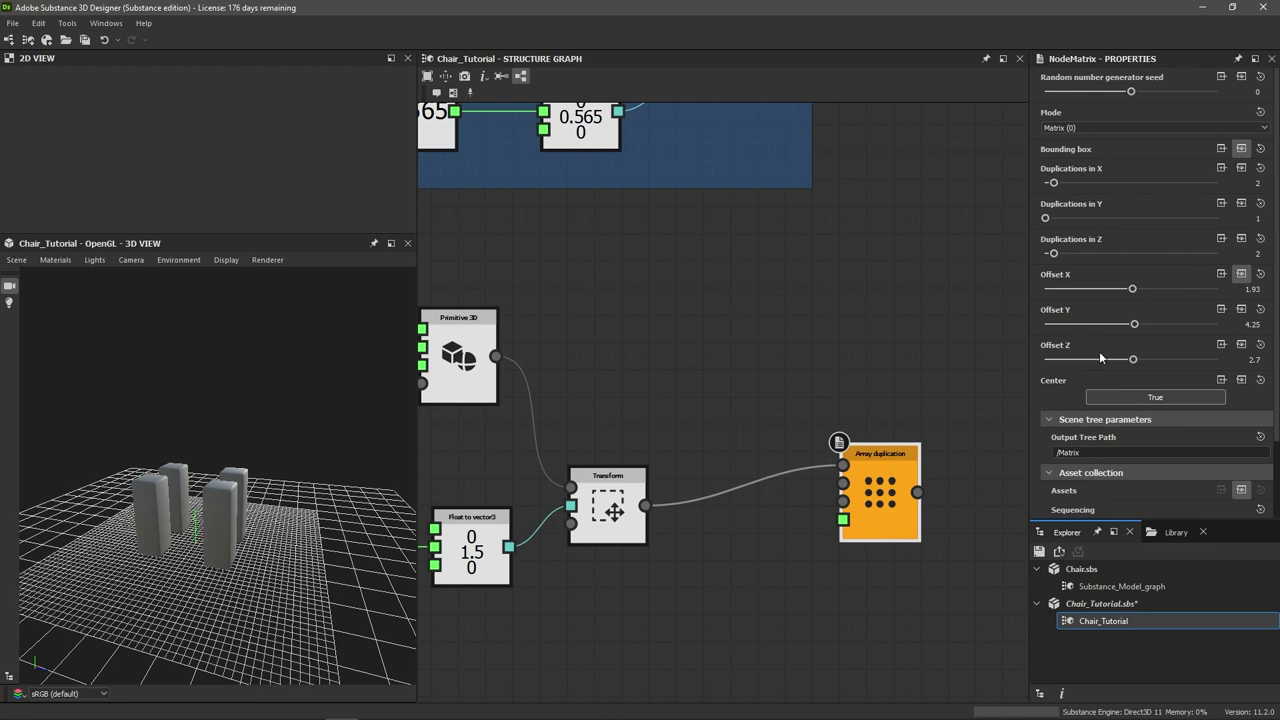
click(1242, 346)
scroll(866, 526, up, 2)
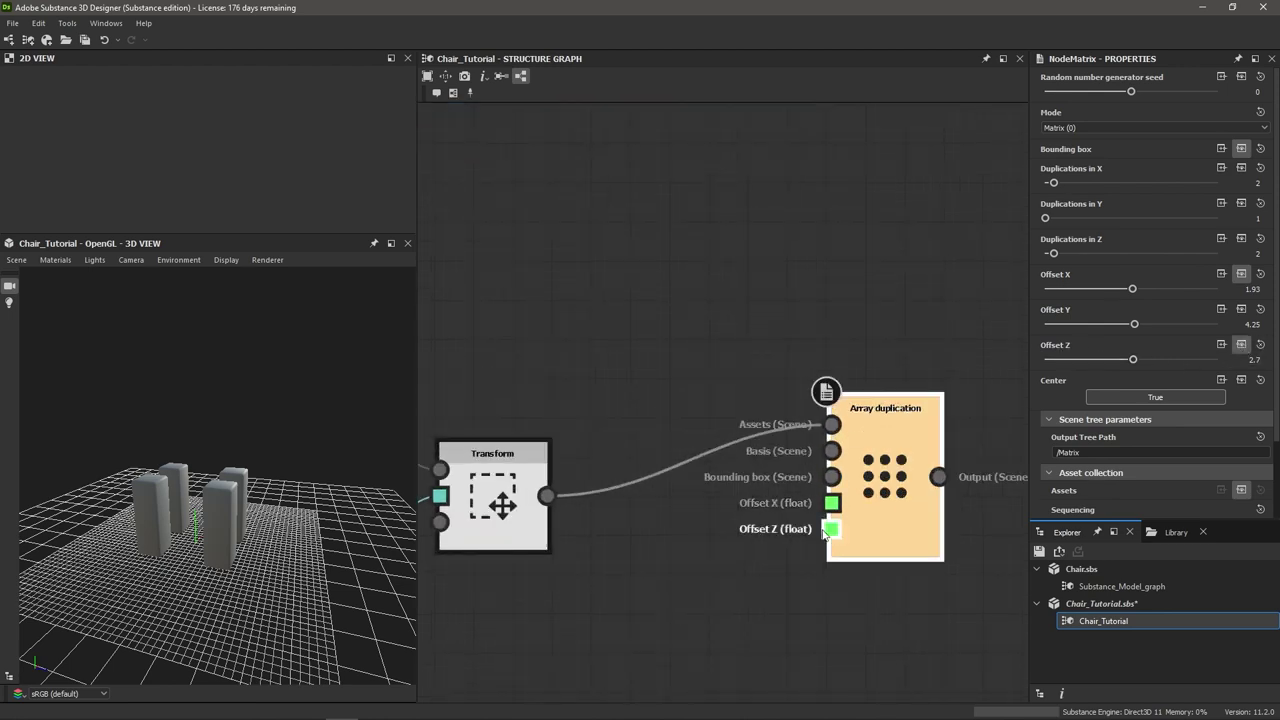
middle_drag(825, 533, 940, 540)
scroll(822, 547, down, 2)
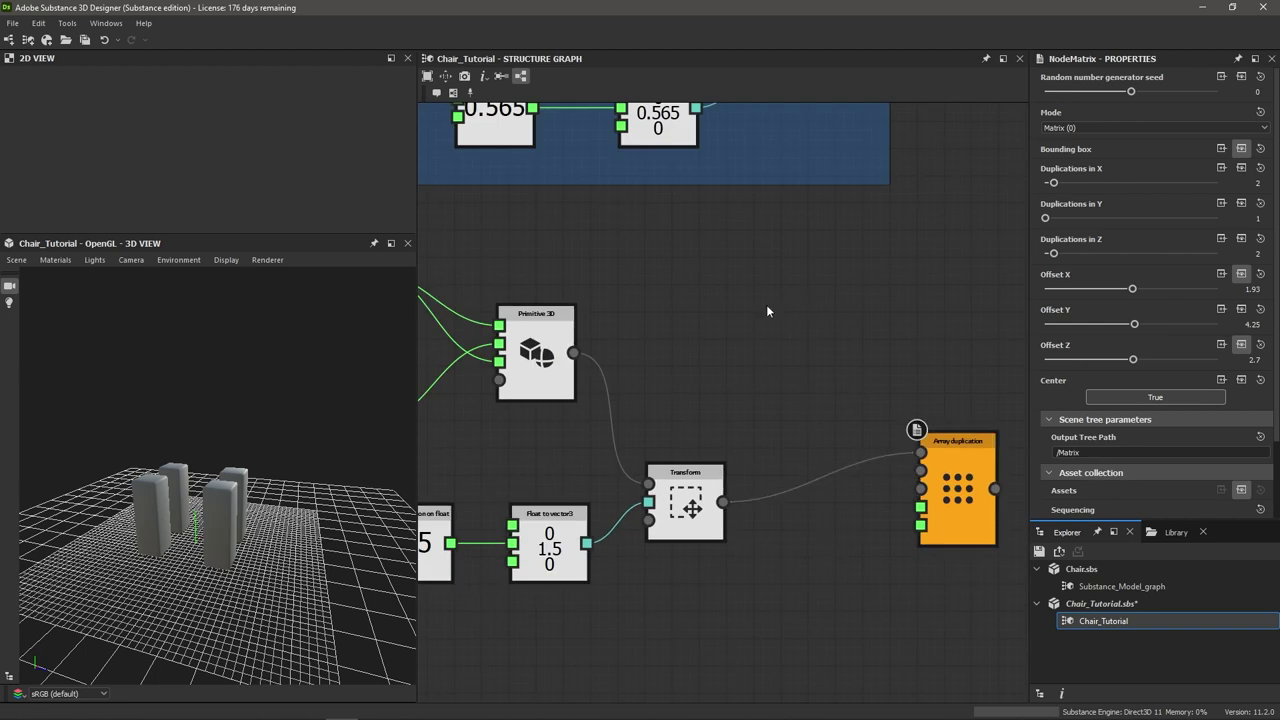
Add a Binary operation on float node set to Subtraction
key(space)
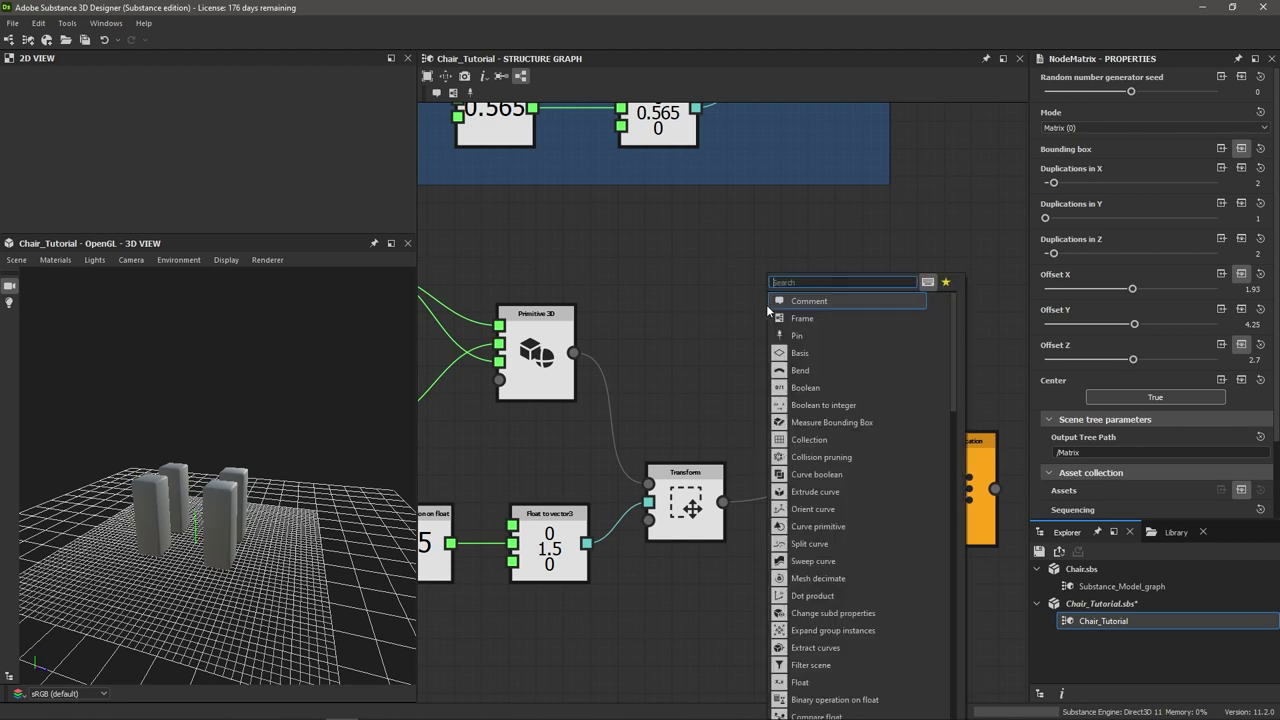
text(bin)
key(Return)
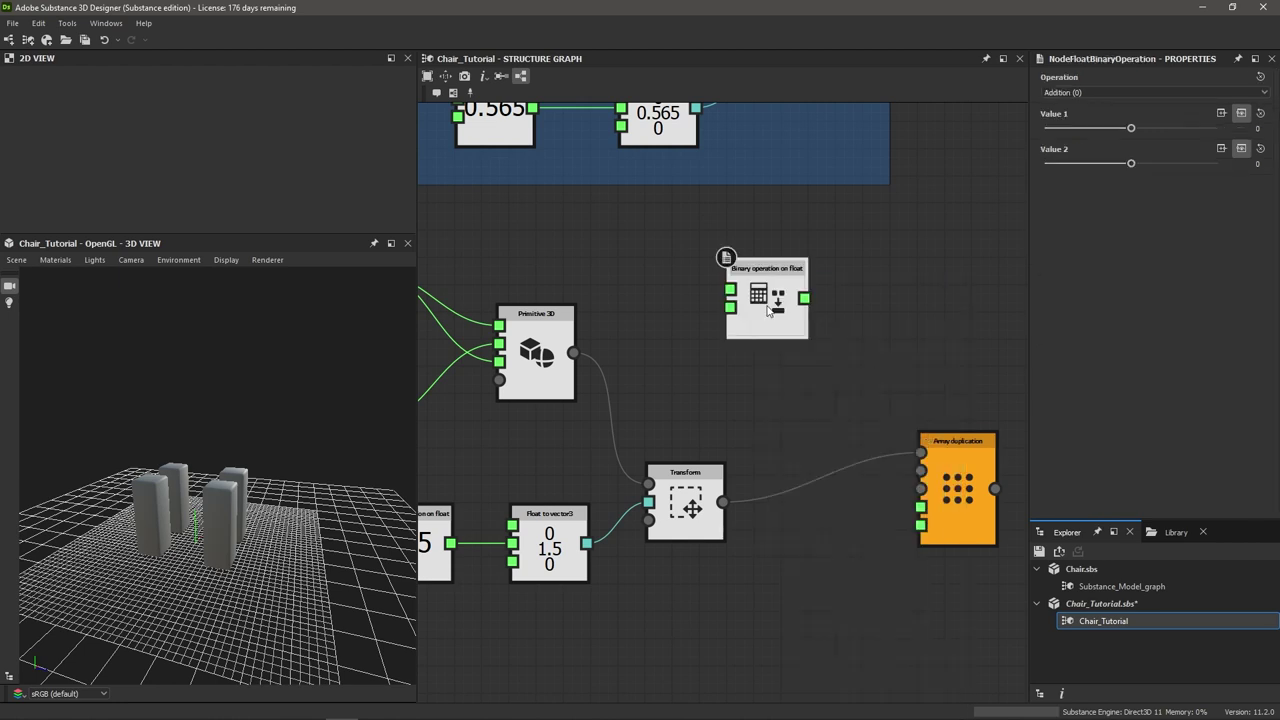
click(1070, 92)
click(1106, 111)
scroll(819, 332, down, 4)
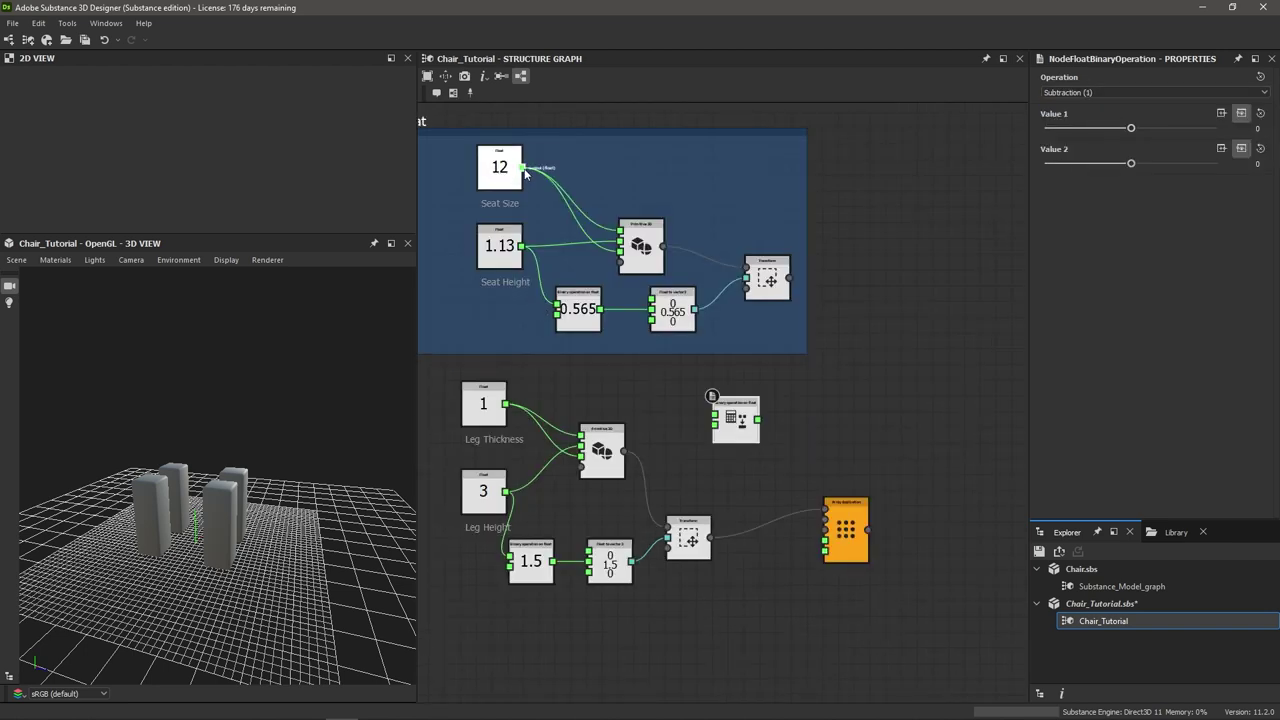
Wire Seat Size into Value 1 and Leg Thickness into Value 2 of the subtraction
drag(522, 168, 716, 414)
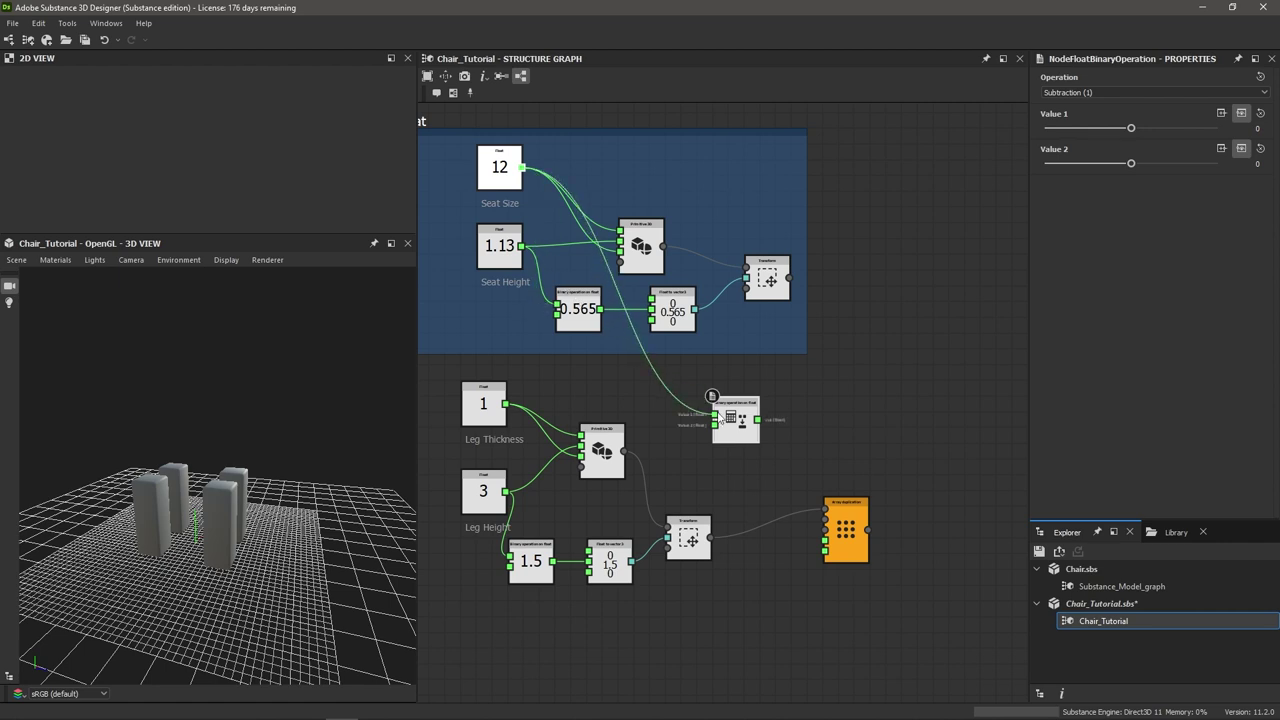
scroll(716, 414, up, 4)
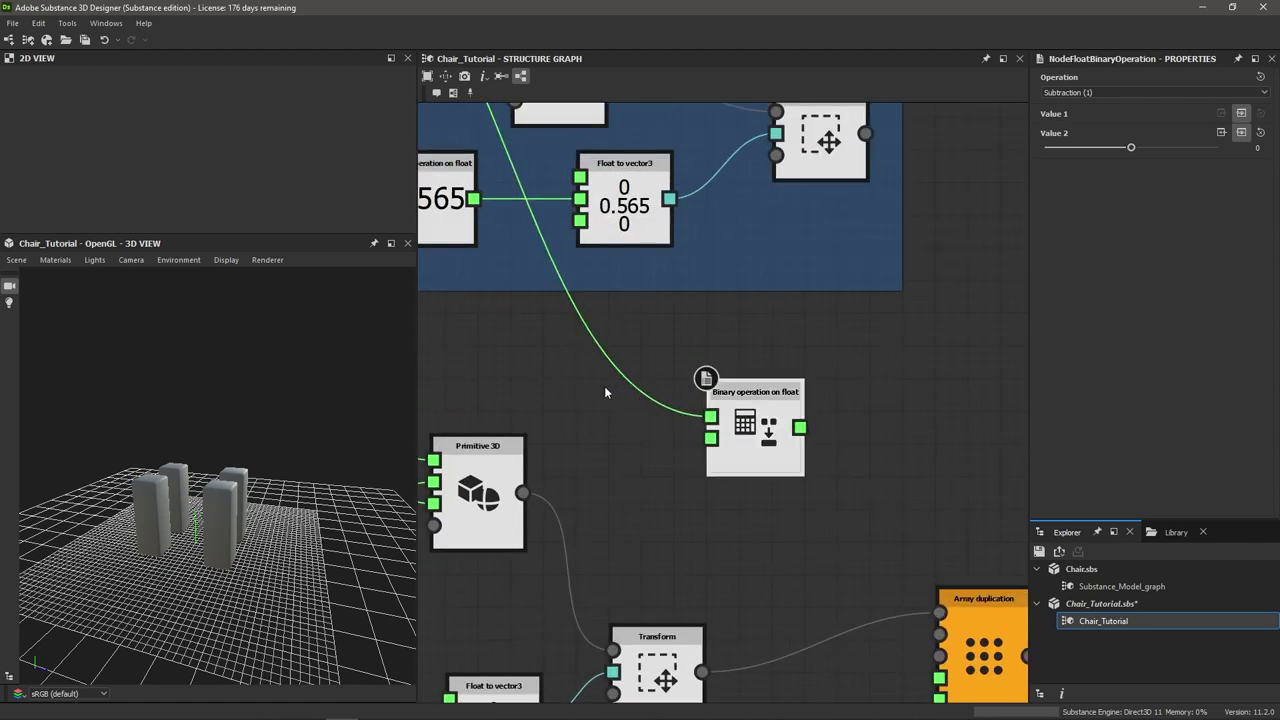
scroll(604, 391, down, 2)
drag(524, 414, 826, 443)
scroll(826, 448, up, 3)
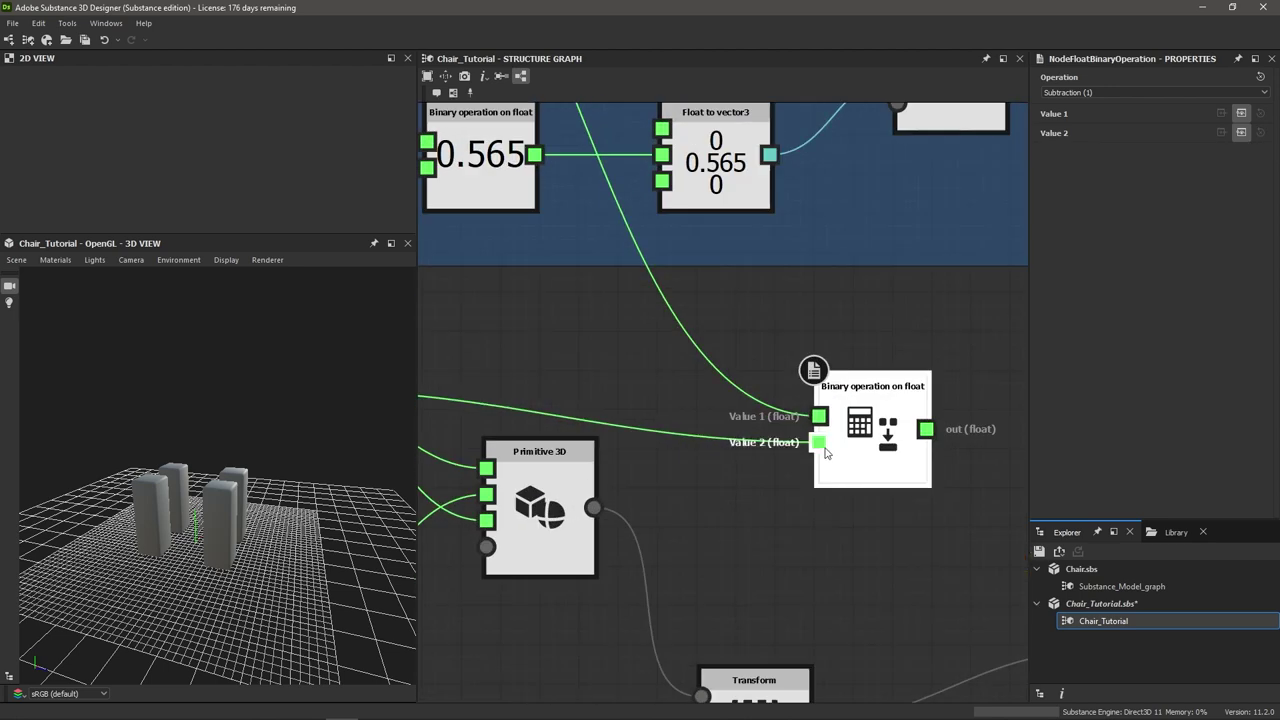
scroll(789, 470, down, 2)
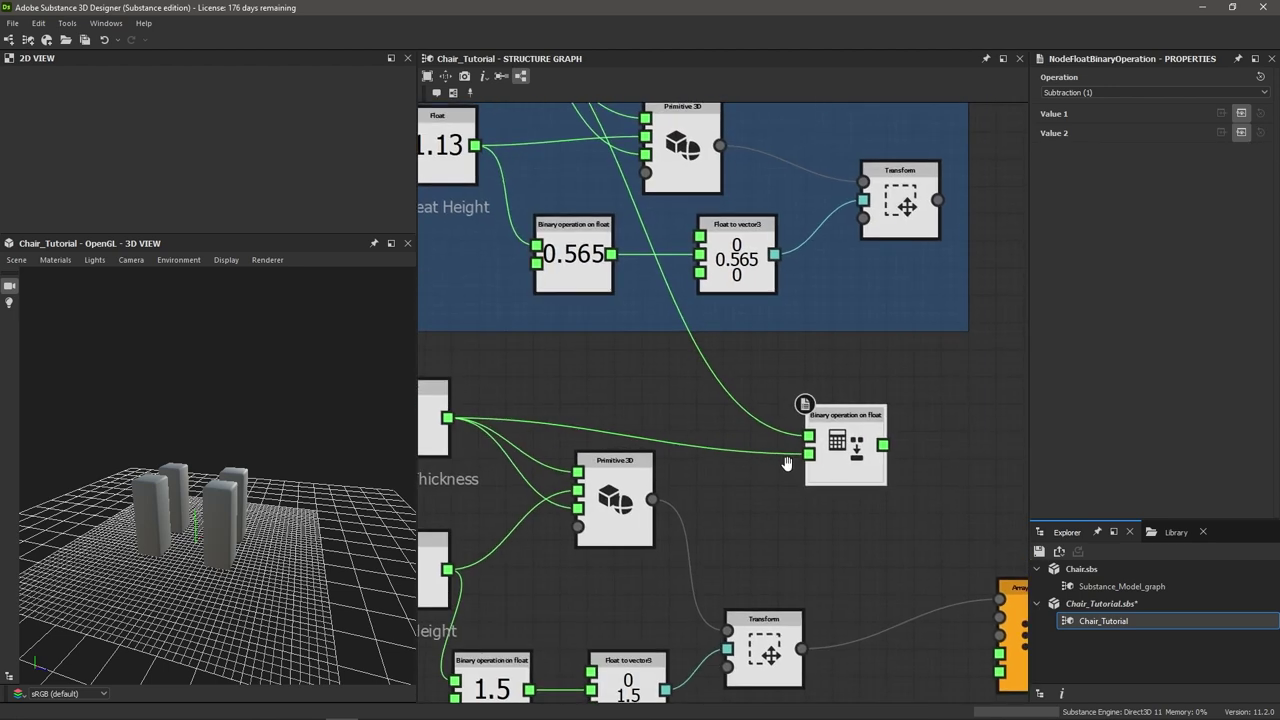
Feed the subtraction result (11) into Offset X and Offset Z, then preview the legs in 3D
middle_drag(787, 463, 675, 462)
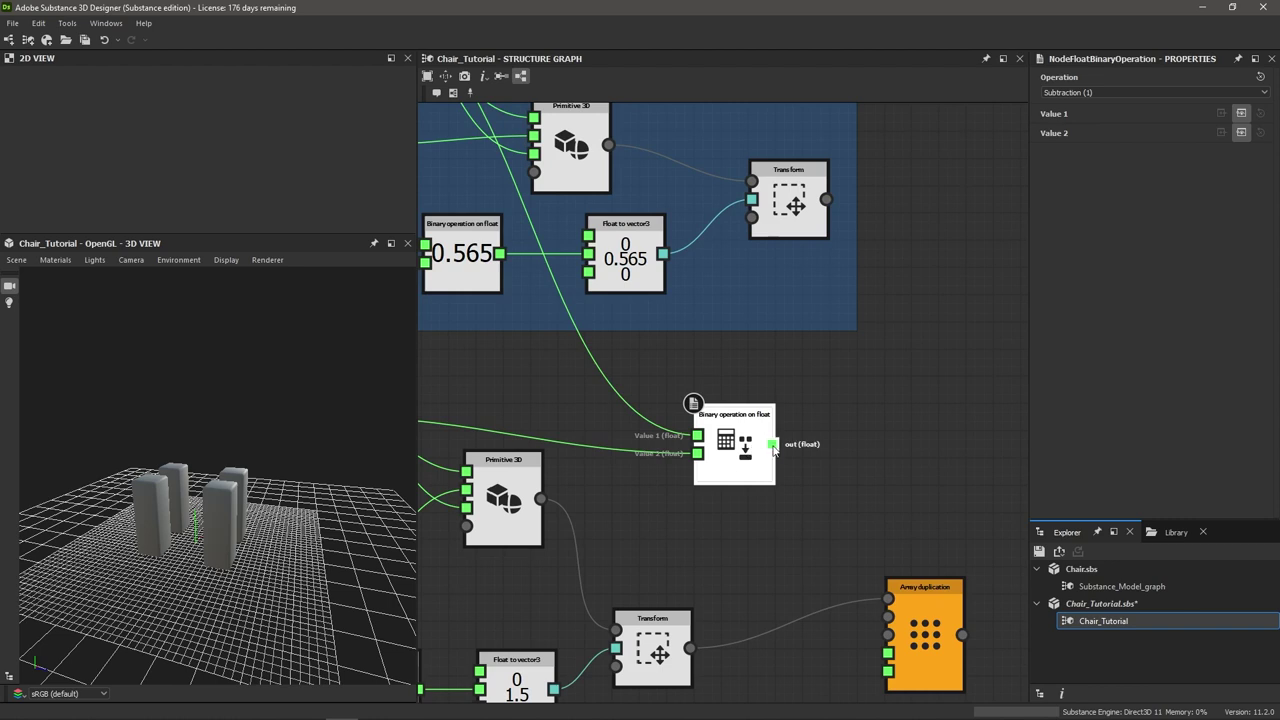
drag(772, 445, 899, 655)
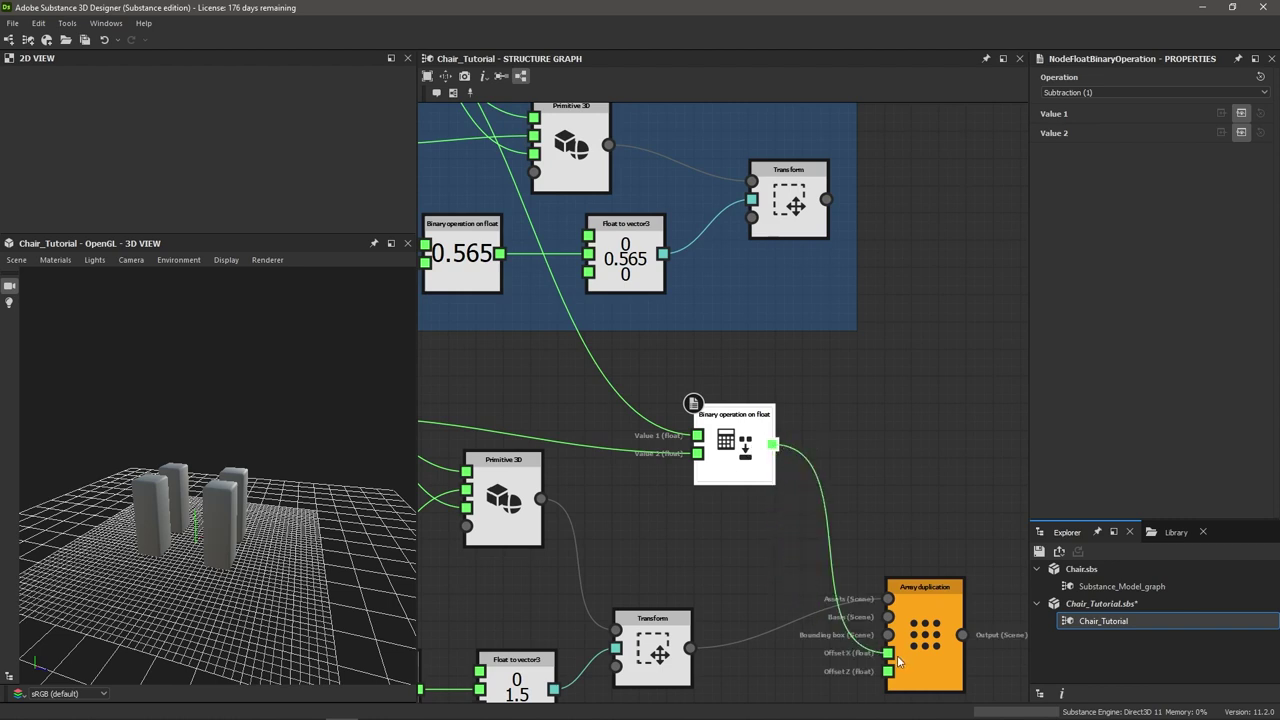
drag(772, 445, 893, 673)
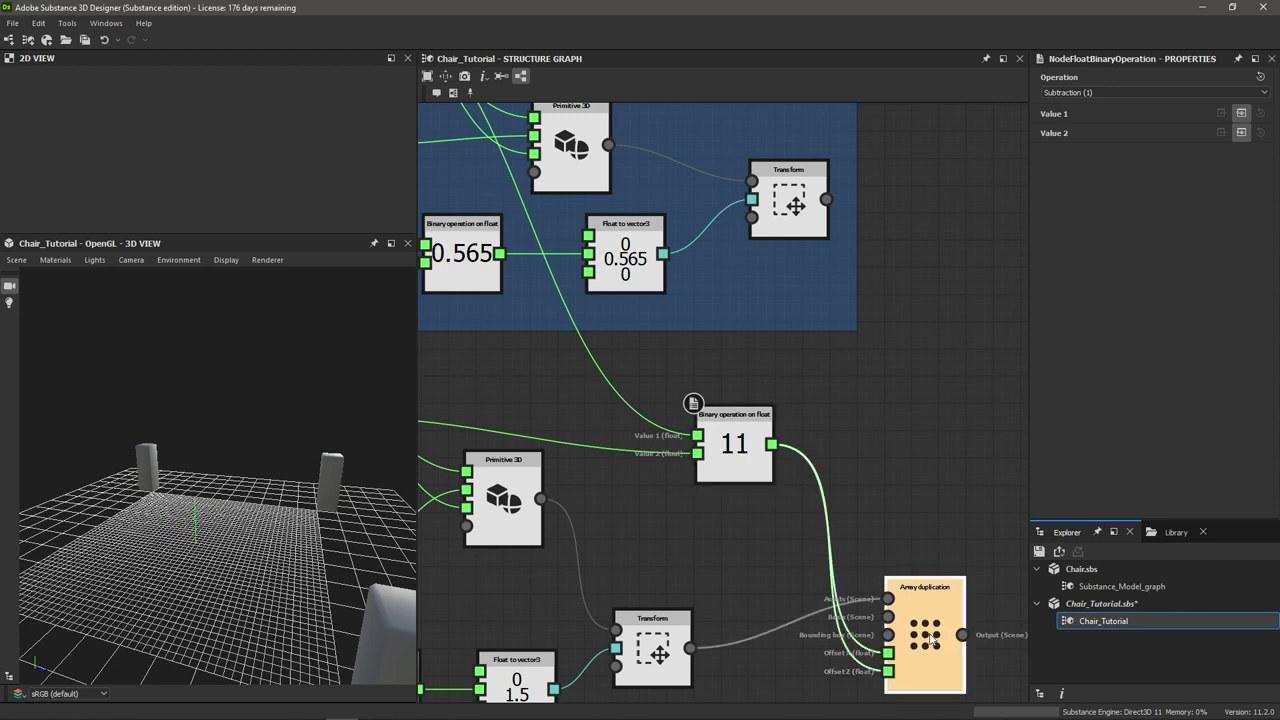
click(915, 640)
scroll(216, 601, down, 5)
drag(216, 601, 251, 572)
scroll(762, 377, down, 4)
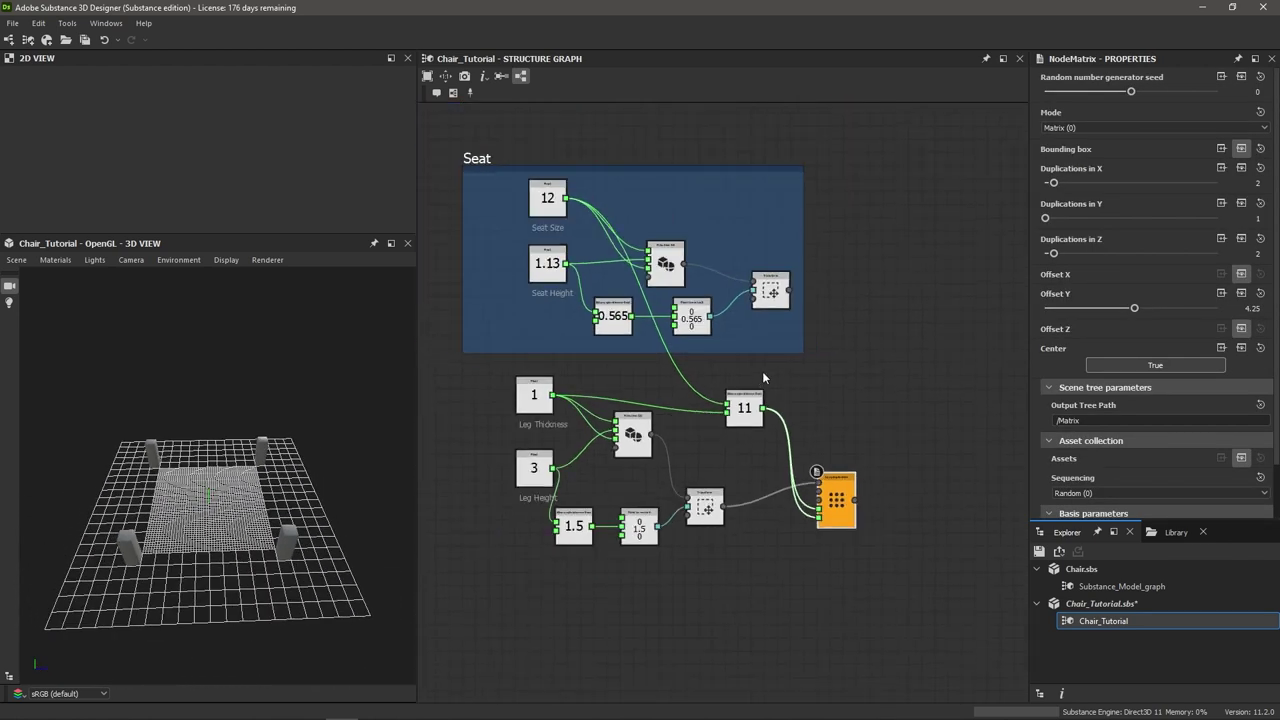
scroll(806, 340, up, 2)
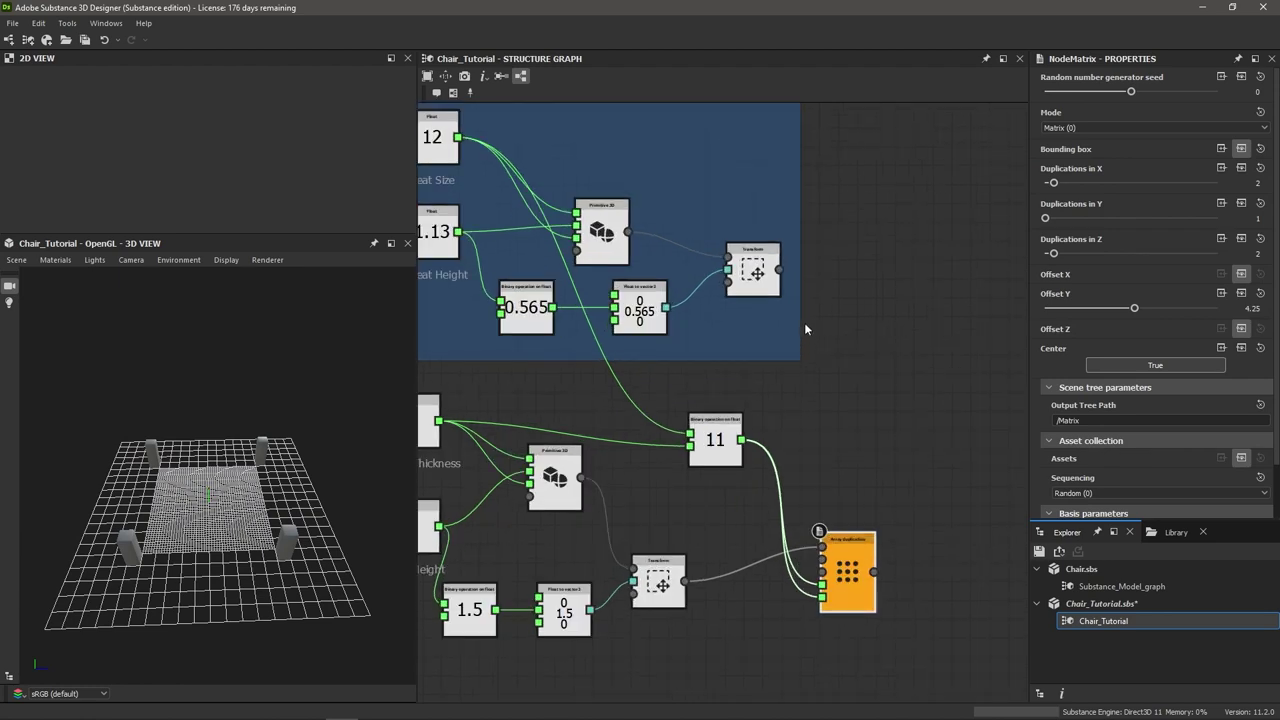
click(757, 274)
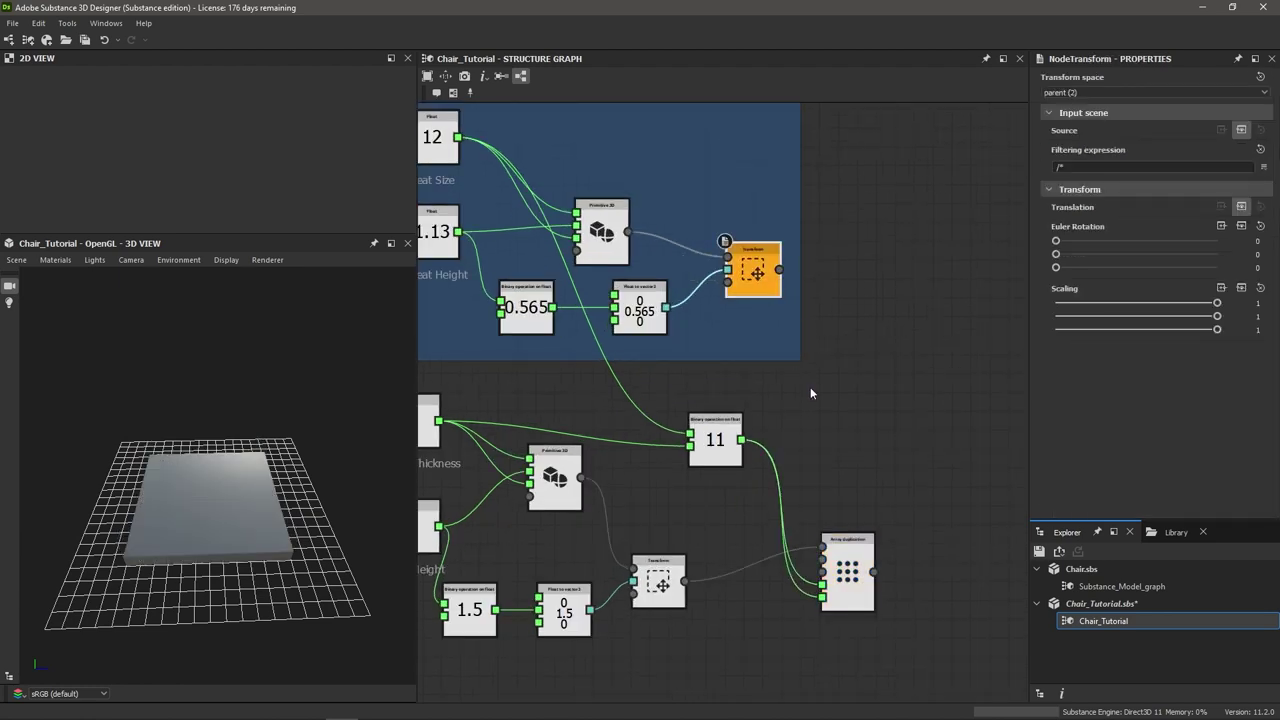
click(853, 568)
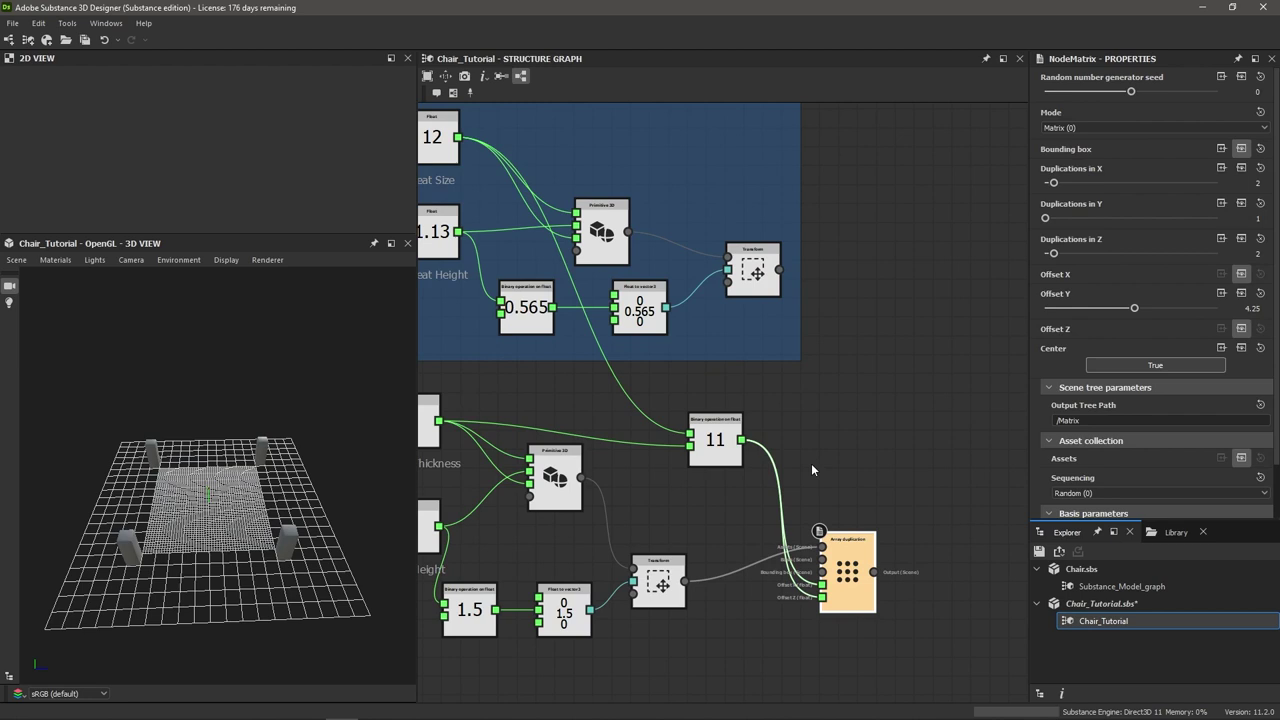
click(757, 272)
drag(215, 565, 211, 511)
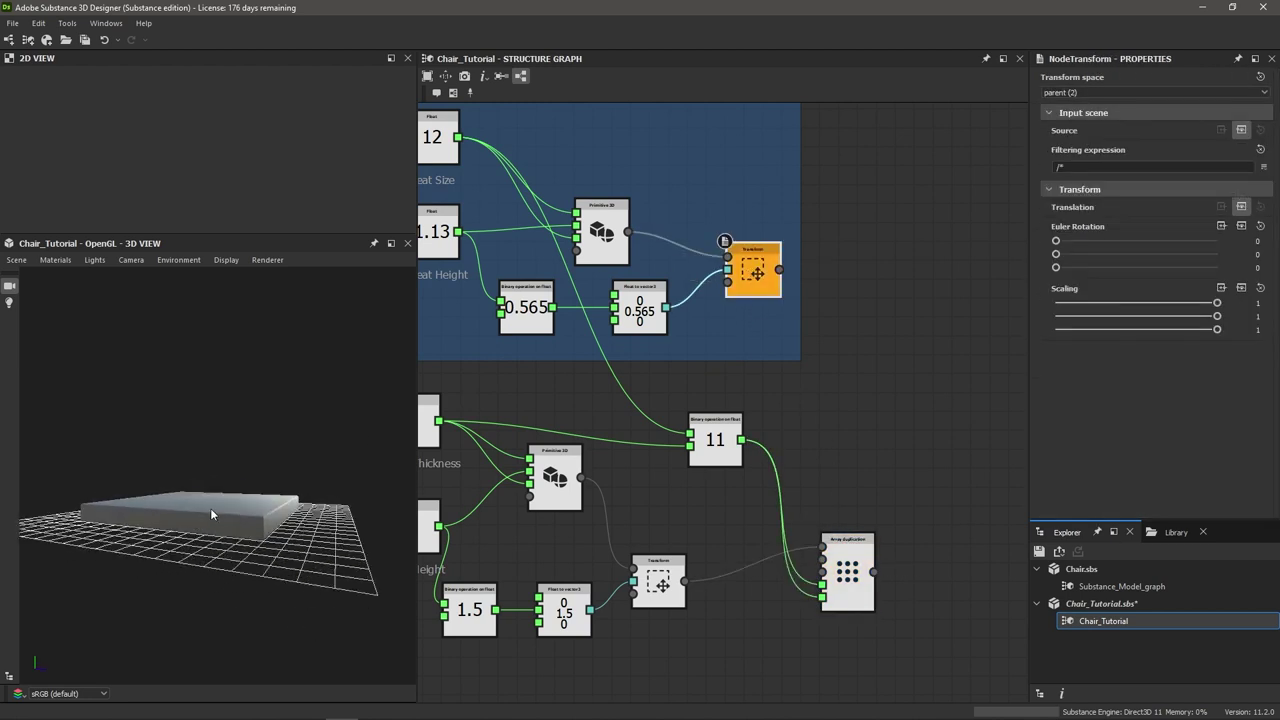
click(820, 572)
click(757, 279)
click(829, 577)
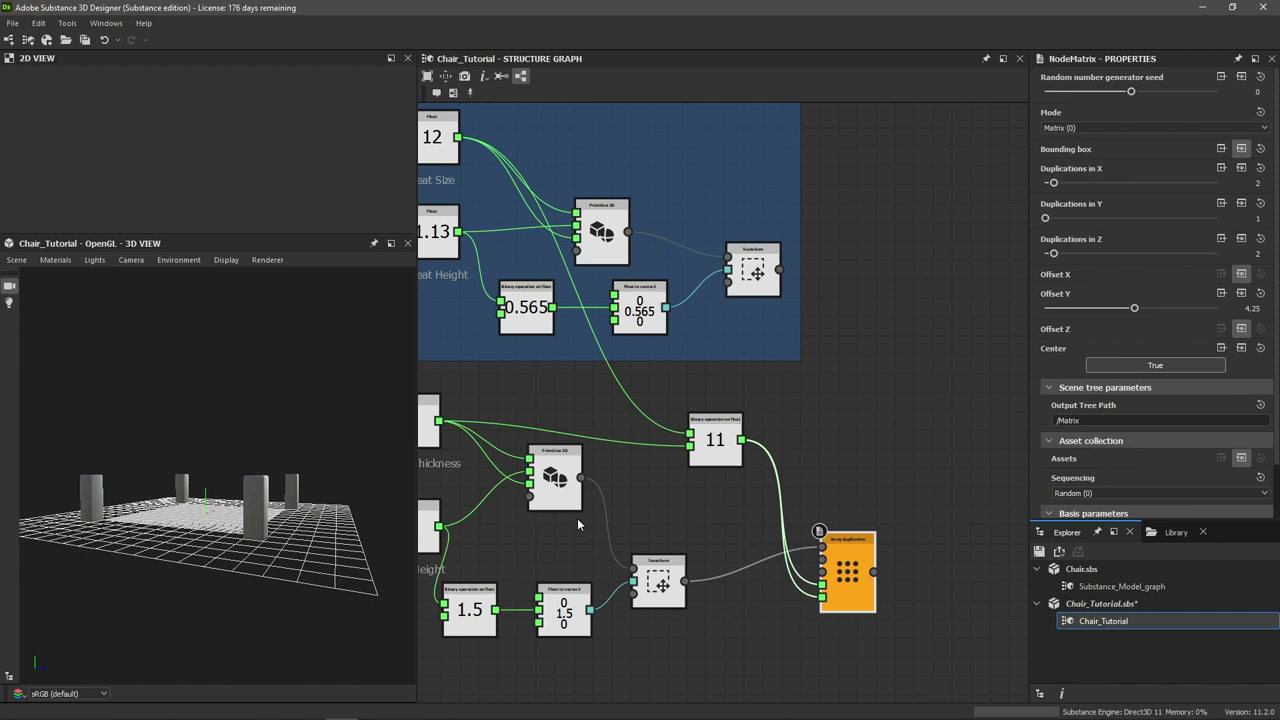
Fit the whole graph in view and widen the Seat frame to the right
key(f)
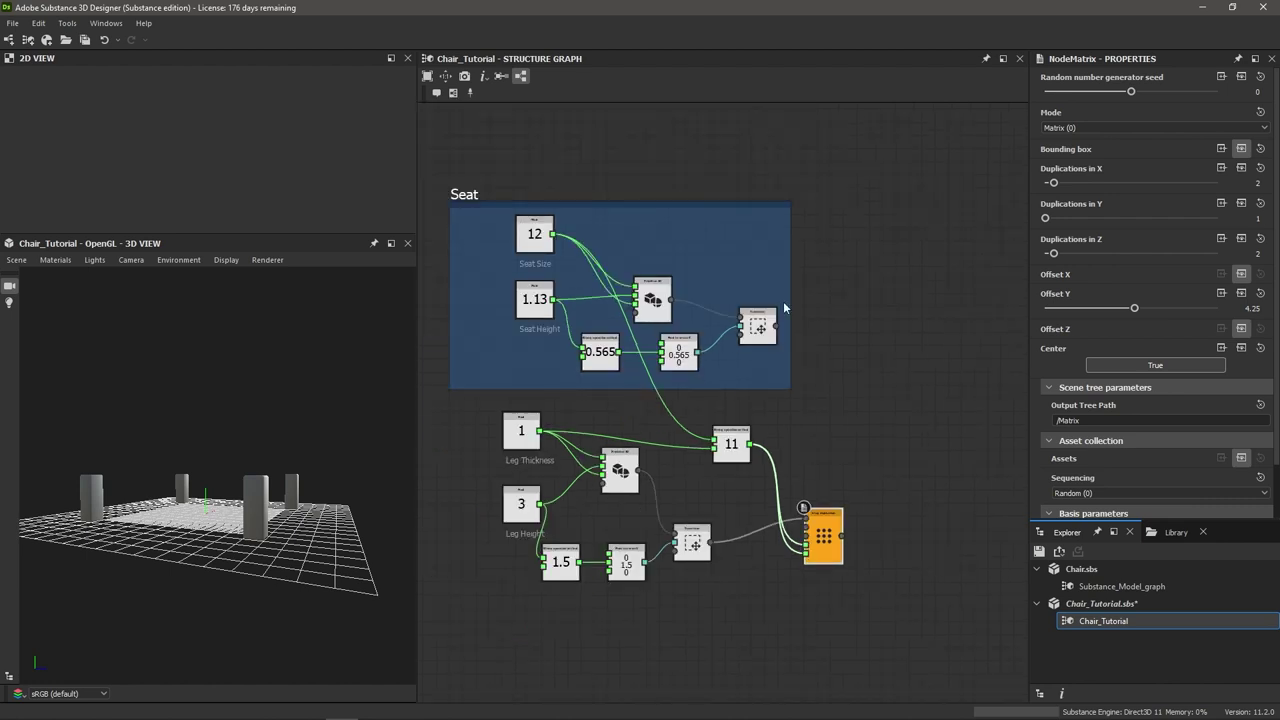
scroll(748, 310, up, 1)
scroll(748, 310, up, 1)
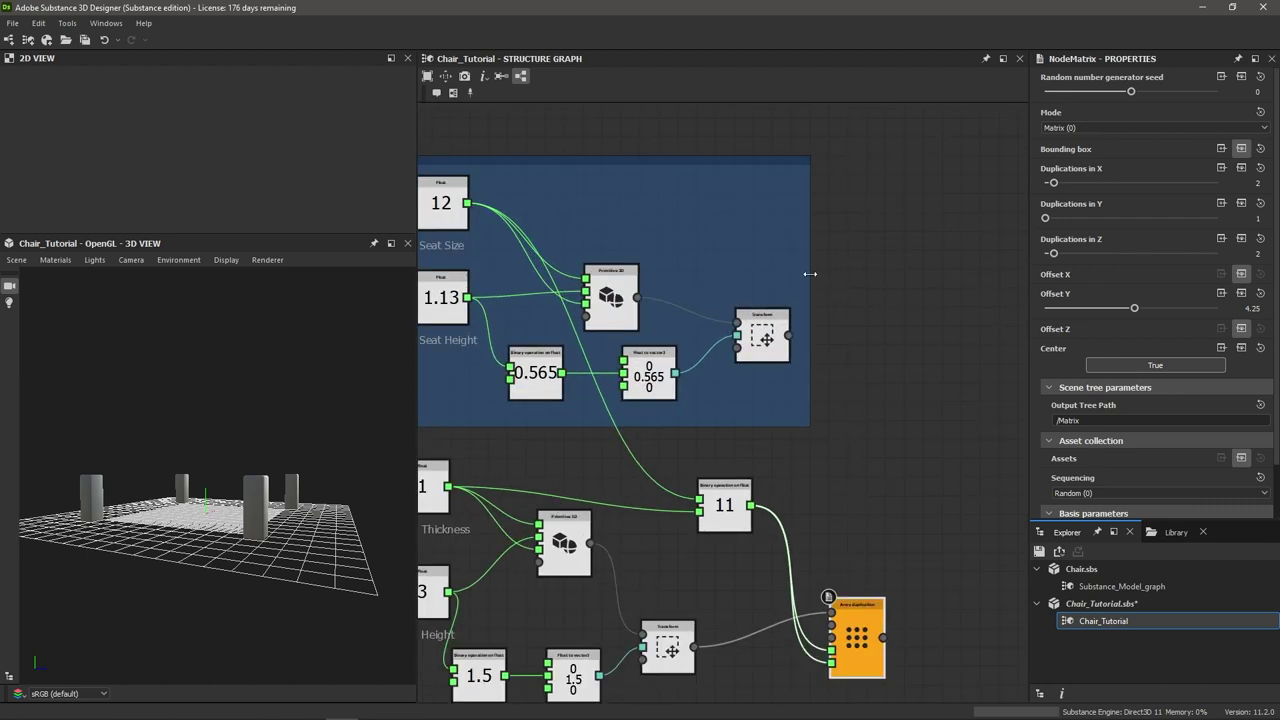
drag(810, 273, 1000, 273)
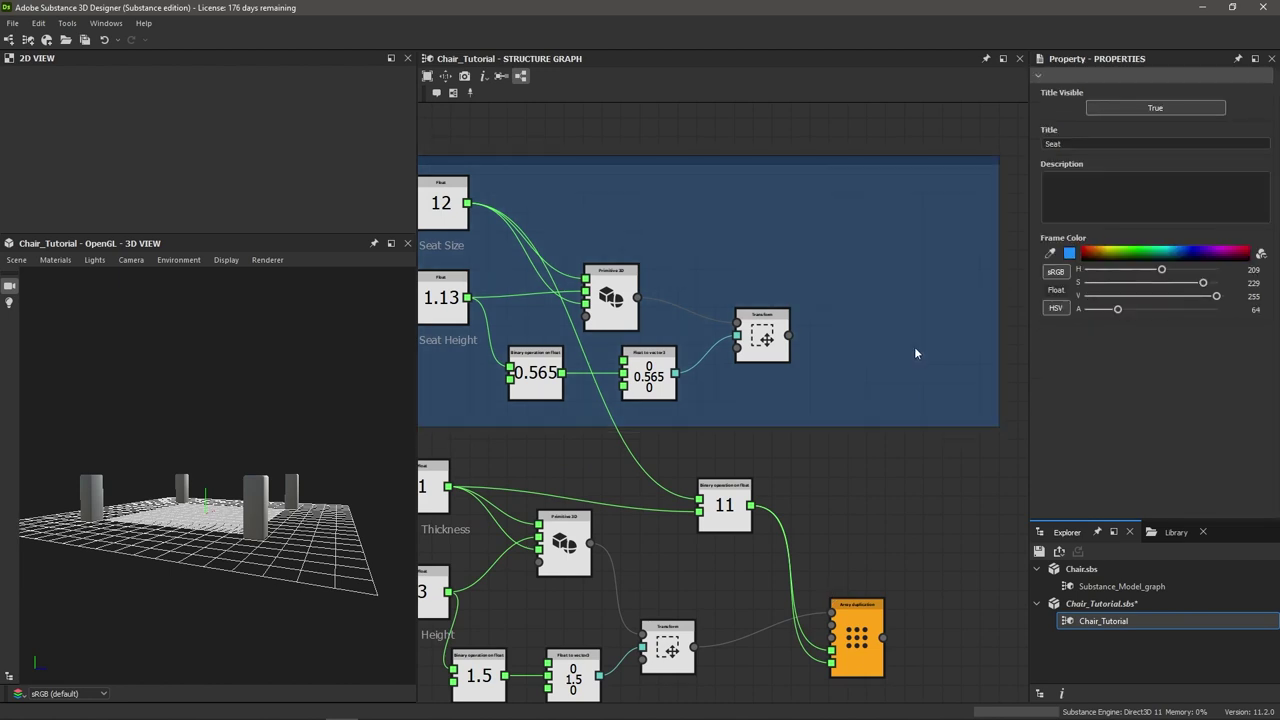
Add a second Transform node, feed it from the seat Transform, and preview its output
key(space)
text(tra)
key(Down)
key(Down)
key(Down)
key(Down)
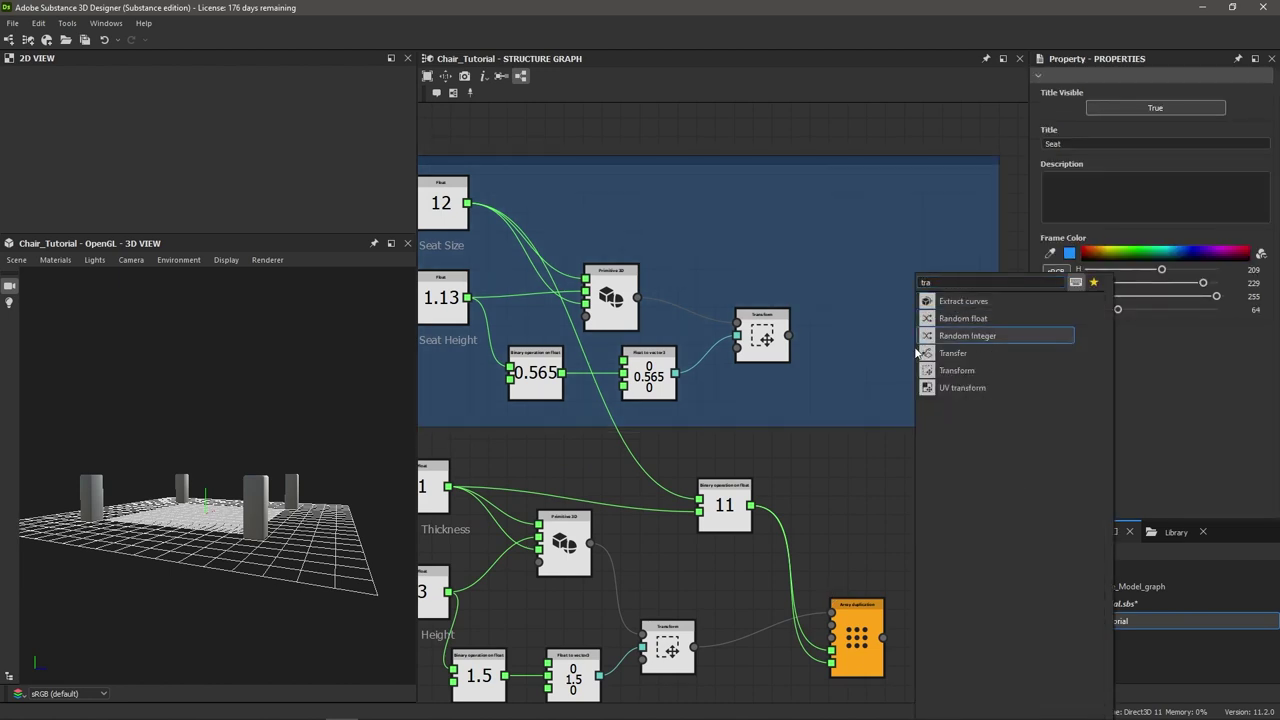
key(Return)
scroll(870, 350, up, 3)
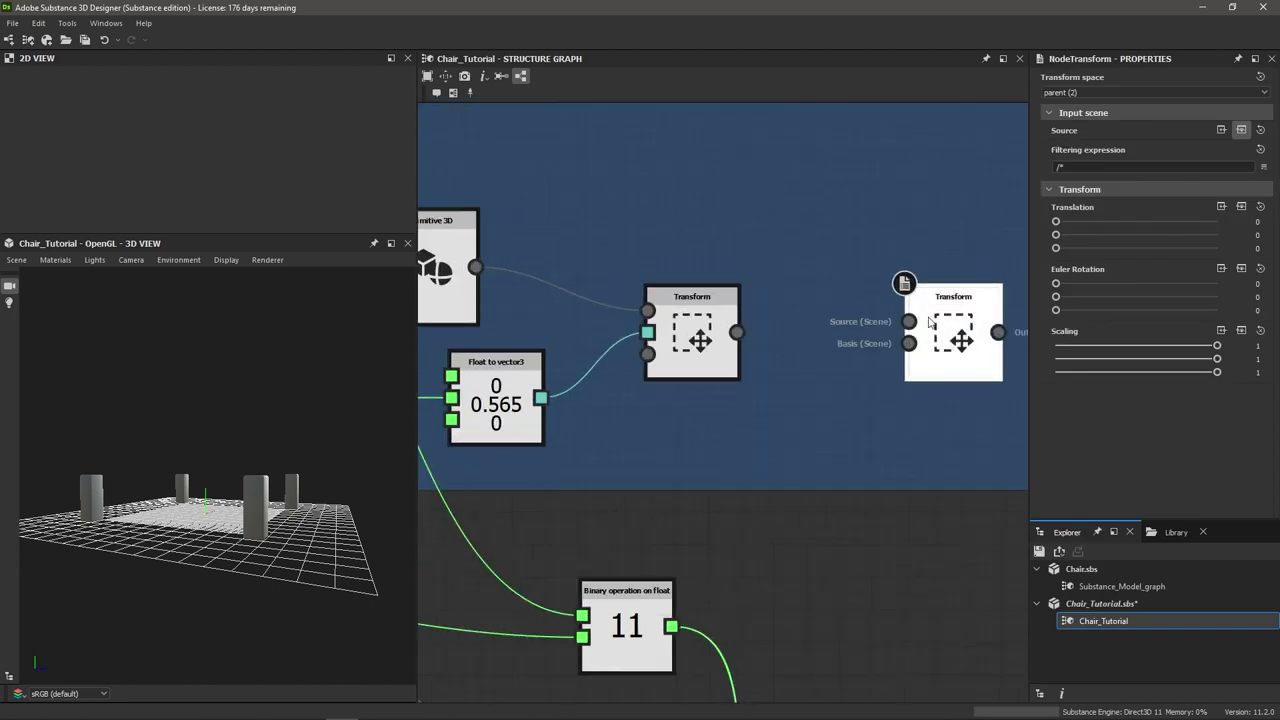
double_click(698, 345)
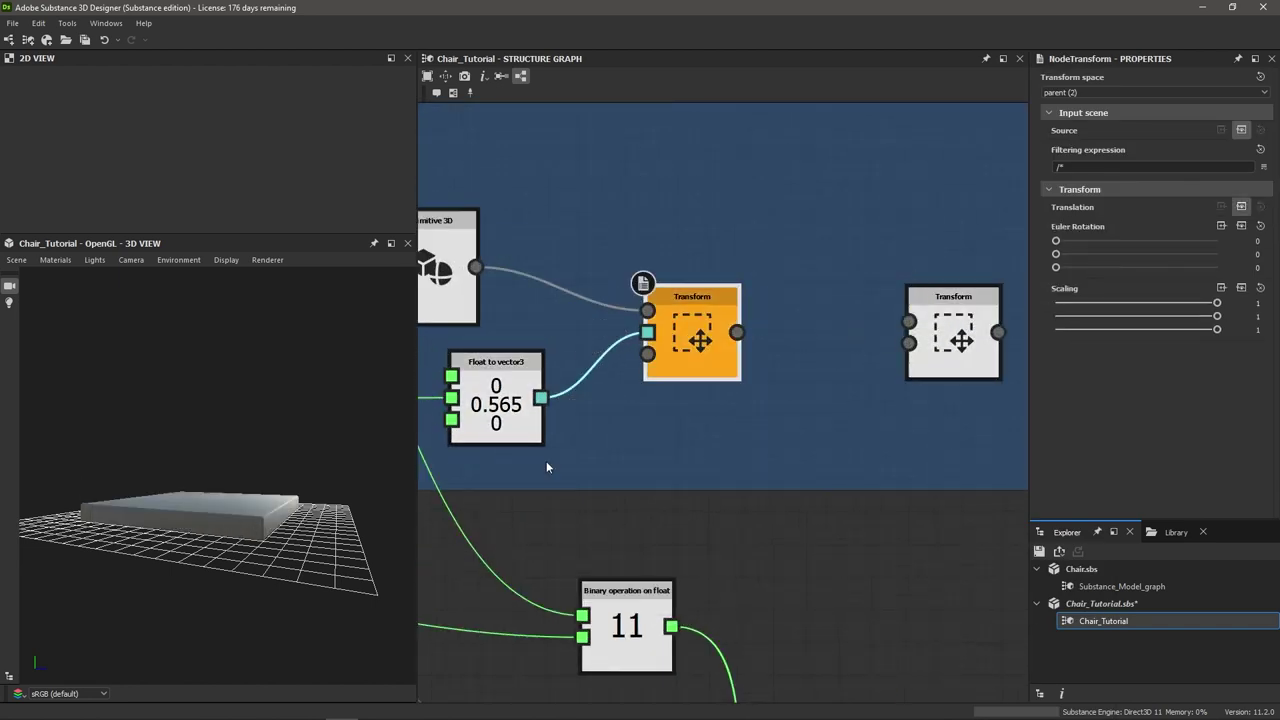
drag(738, 332, 918, 328)
double_click(950, 340)
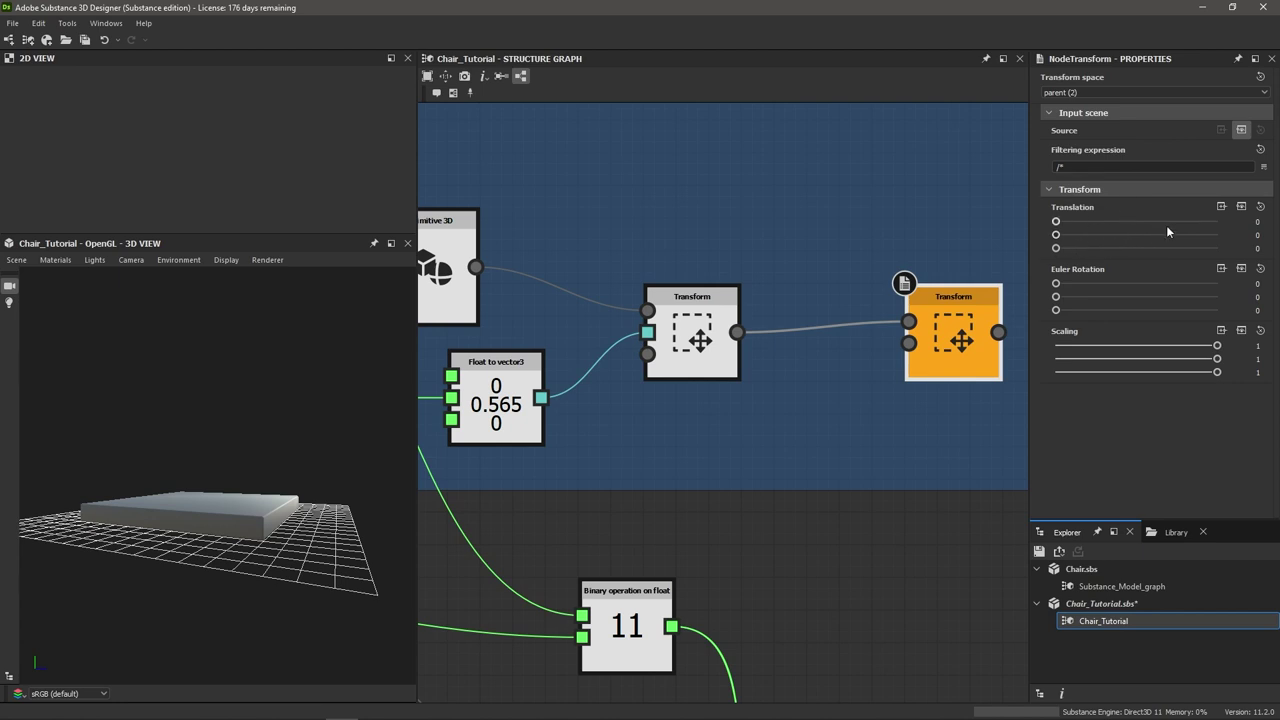
Expose the second Transform's Translation input and add a Float to vector3 node
click(1241, 207)
scroll(905, 343, up, 1)
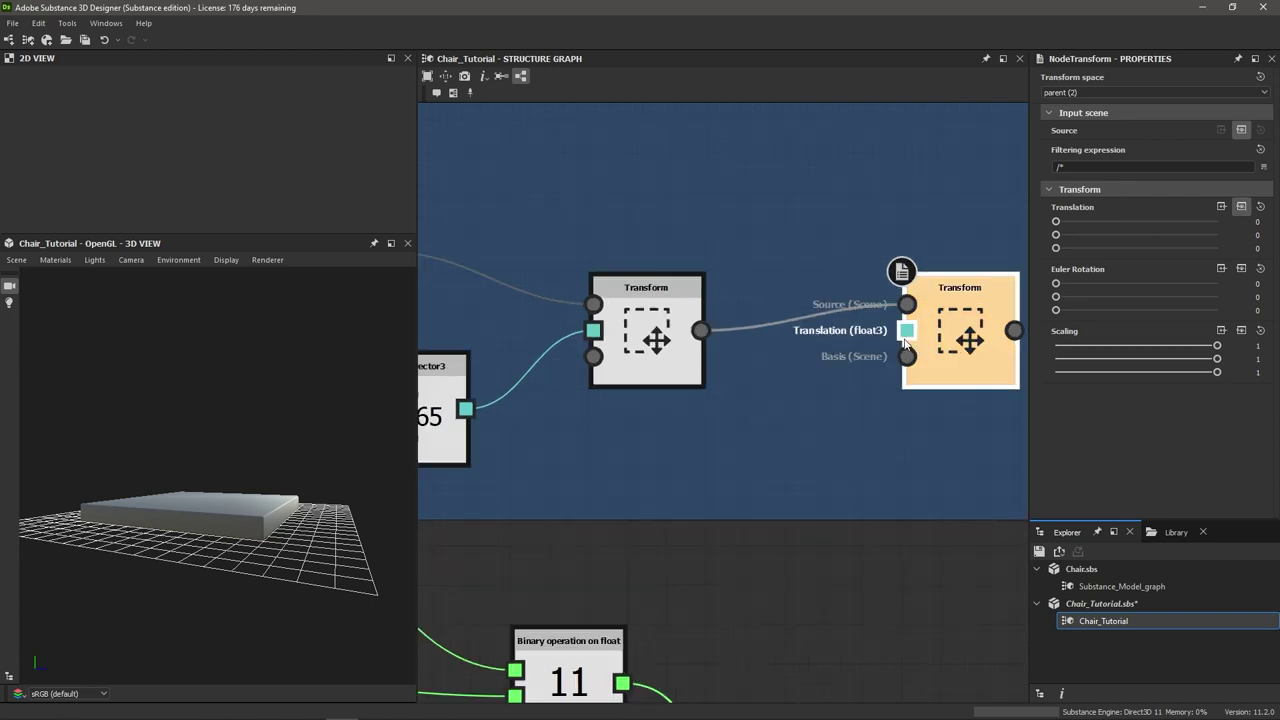
key(space)
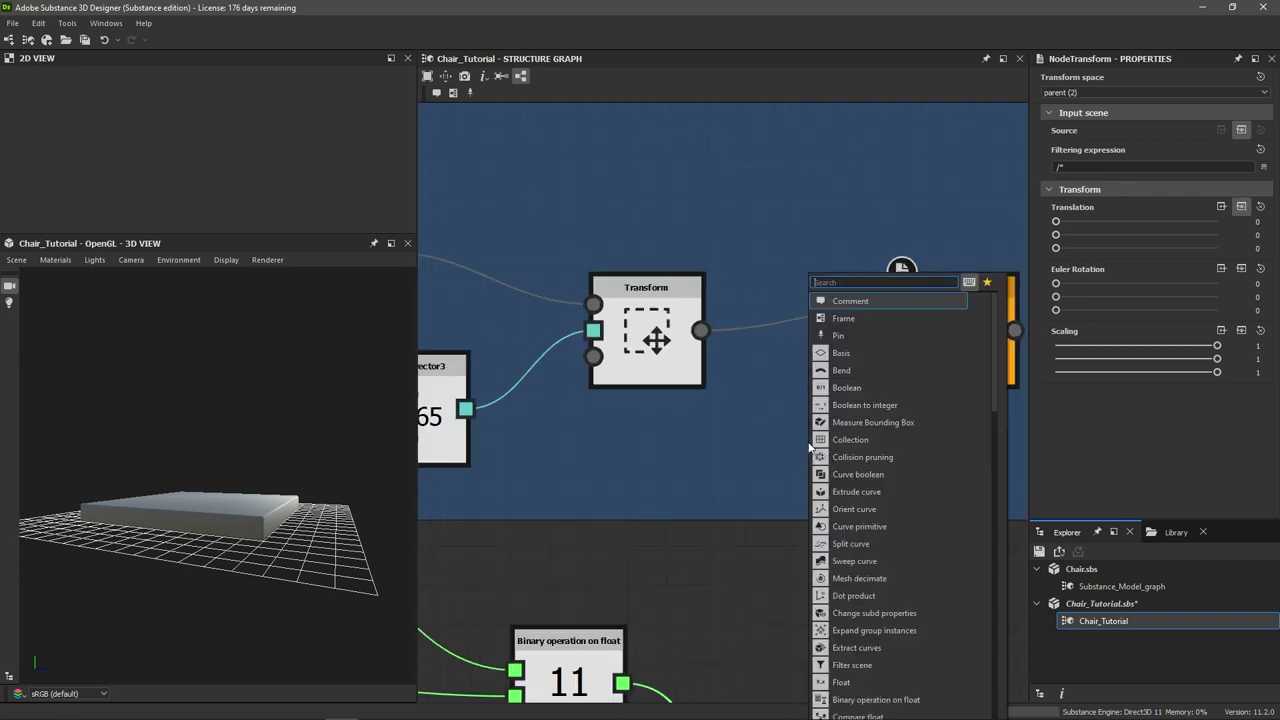
text(float t)
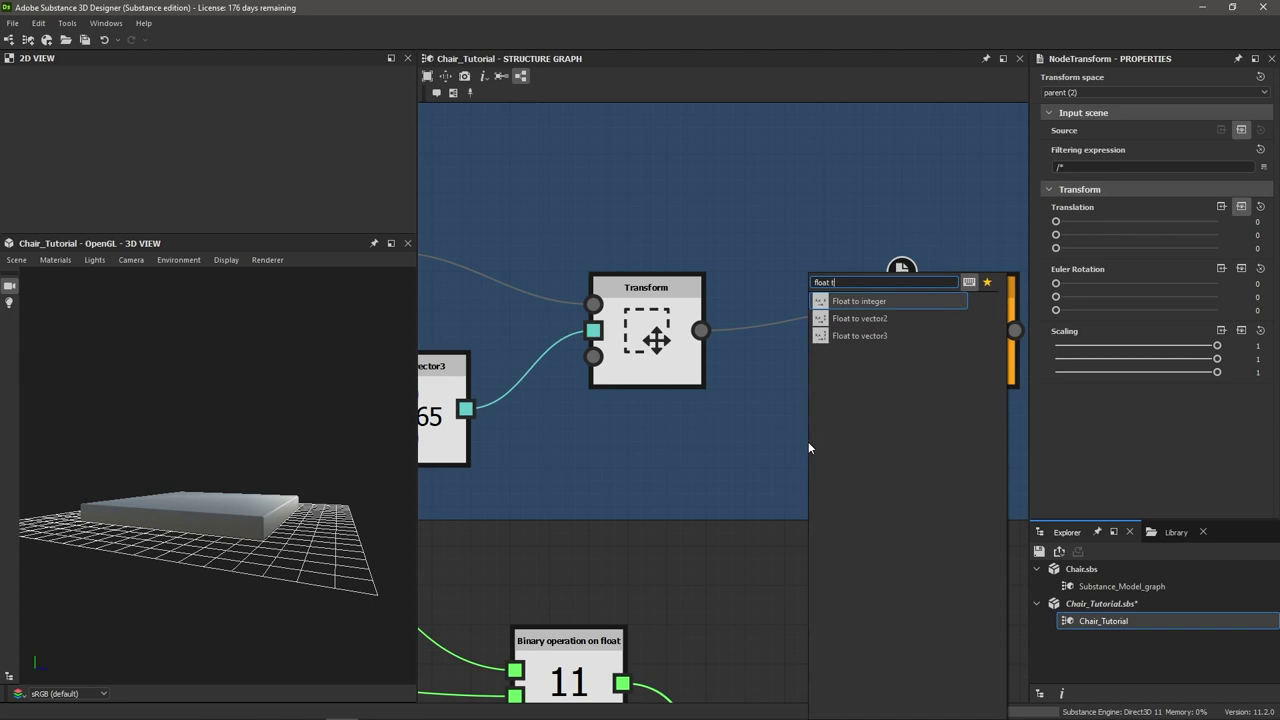
key(Down)
key(Down)
key(Return)
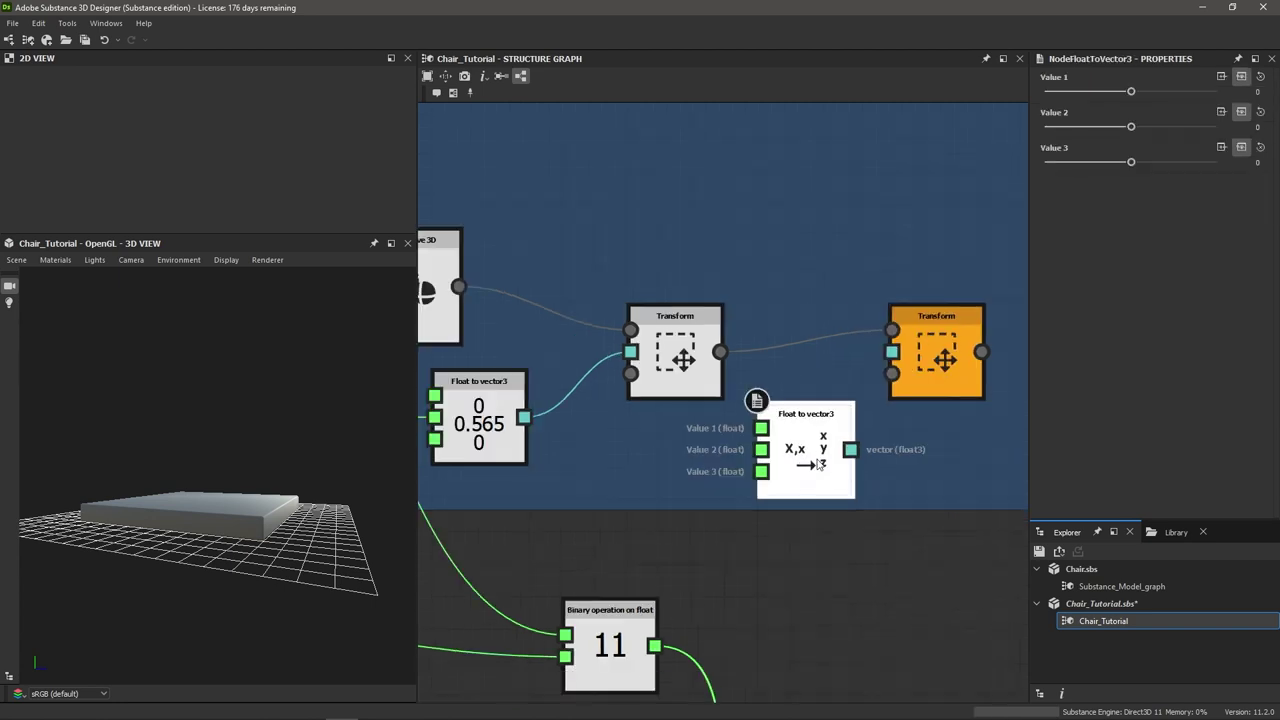
Plug the Float to vector3 output into the Transform's Translation pin and nudge it left
scroll(810, 451, down, 1)
drag(850, 449, 876, 381)
drag(805, 445, 789, 445)
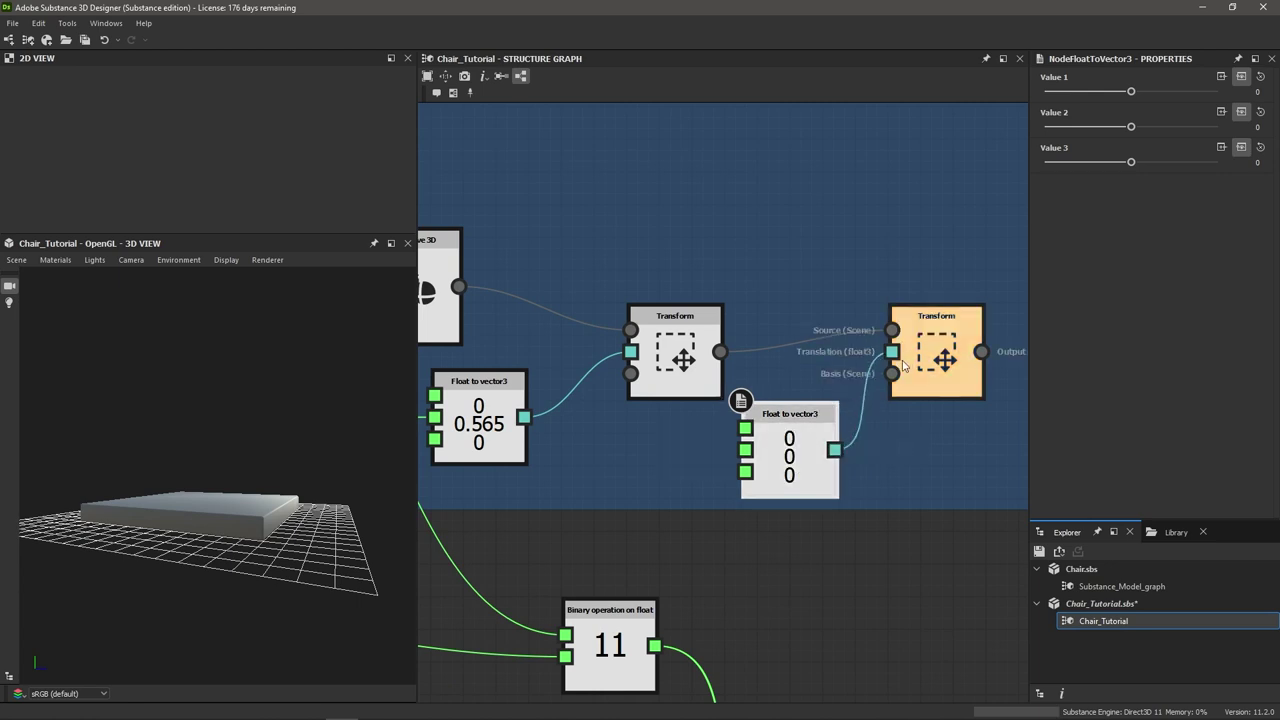
scroll(890, 362, up, 1)
scroll(875, 385, down, 1)
click(859, 407)
scroll(859, 407, down, 2)
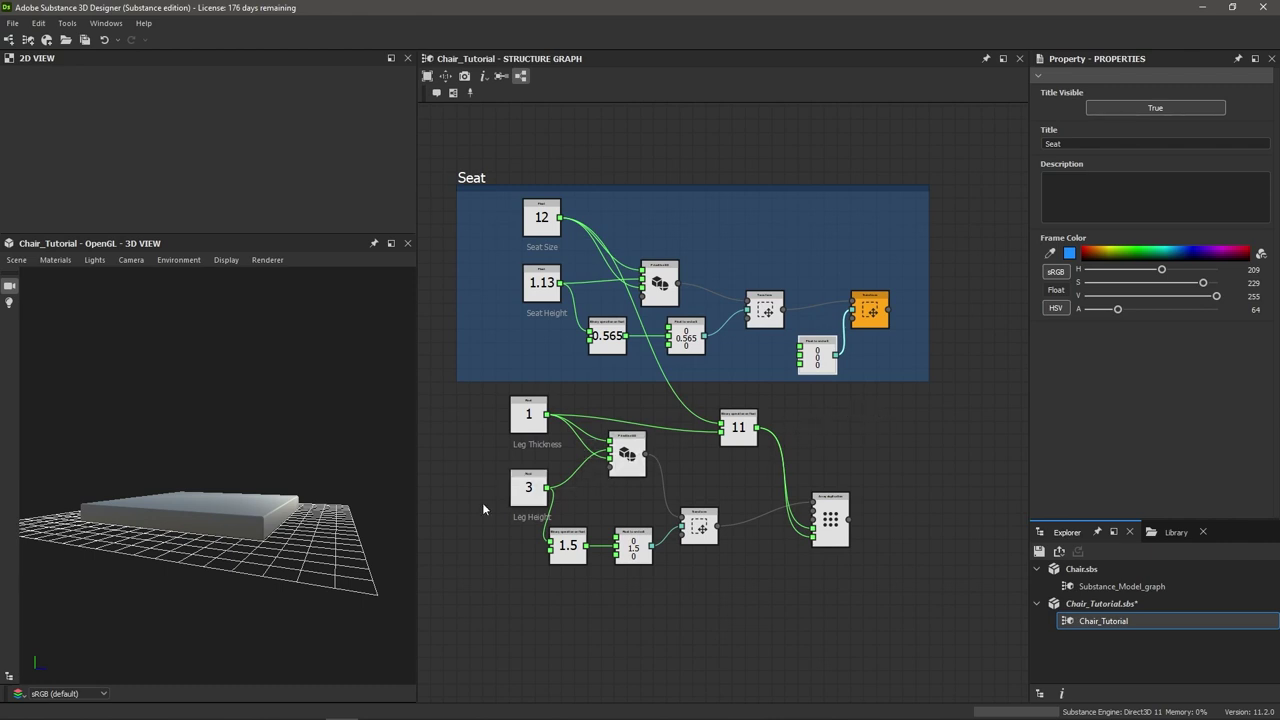
Wire Leg Height into the Float to vector3 Value 2 pin, offsetting the seat to 0, 3, 0
scroll(483, 502, up, 4)
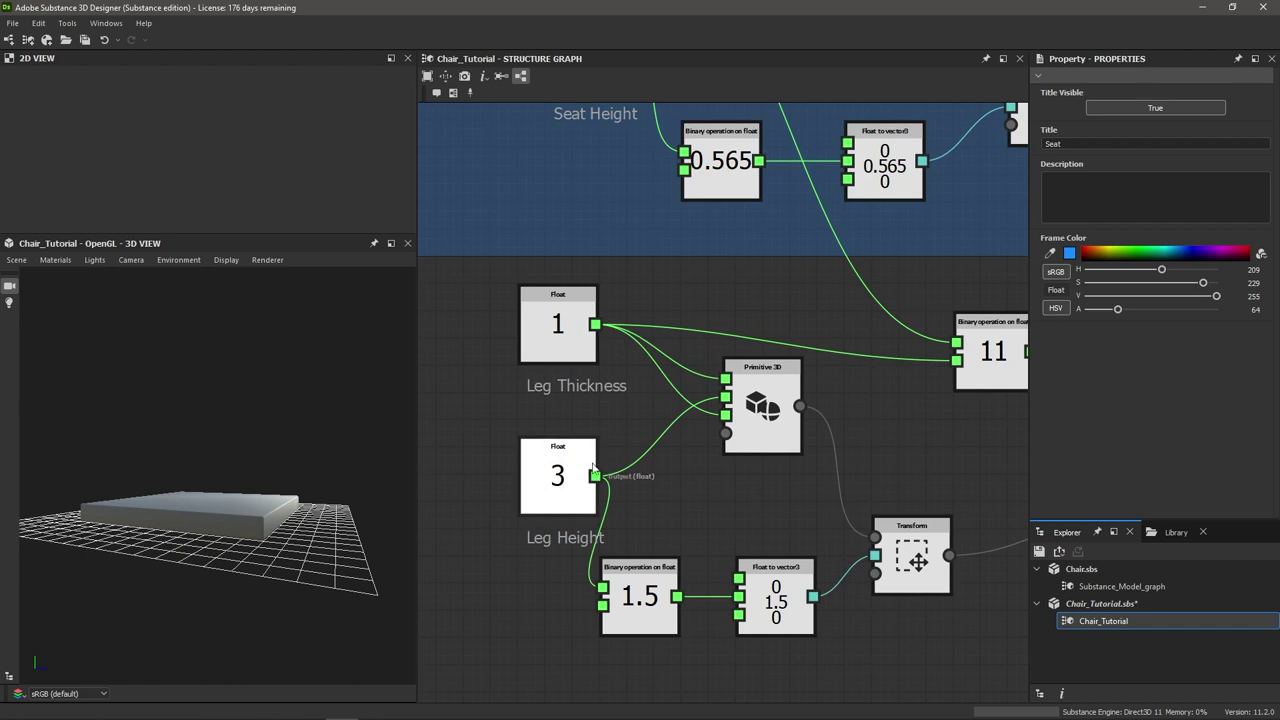
scroll(600, 480, down, 3)
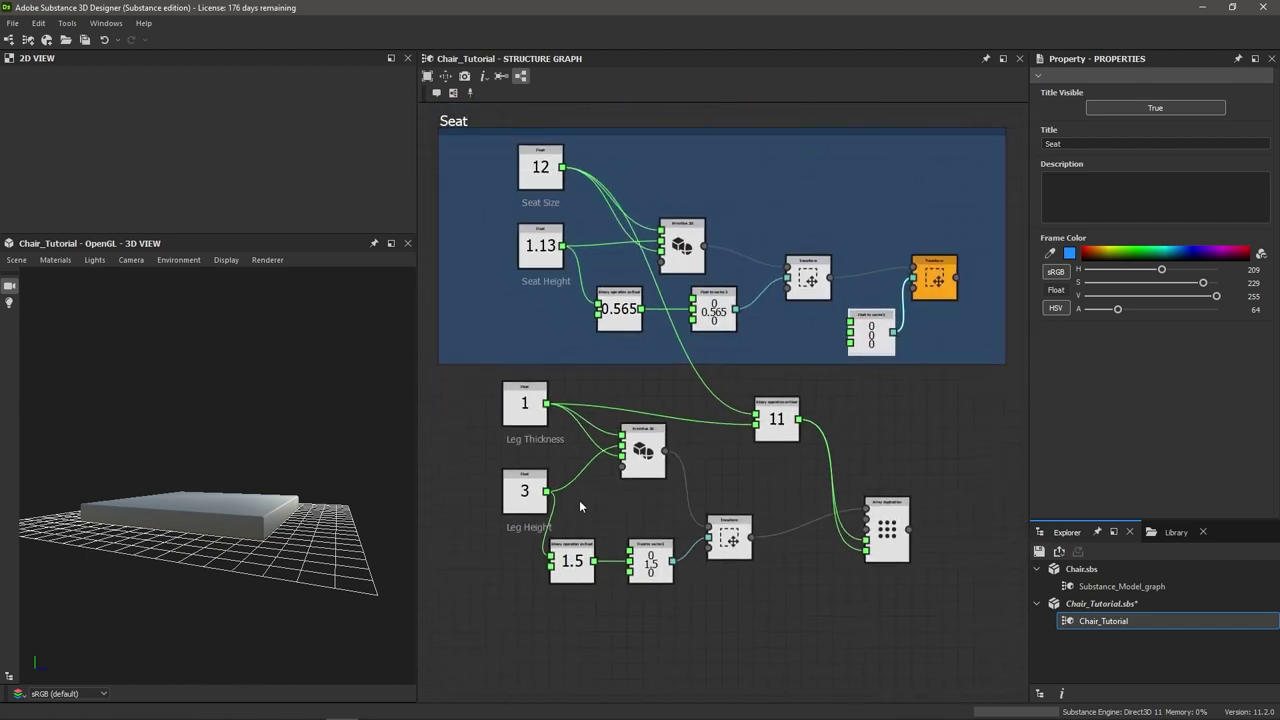
middle_drag(592, 505, 523, 503)
drag(477, 489, 812, 335)
scroll(770, 335, up, 5)
middle_drag(938, 338, 838, 346)
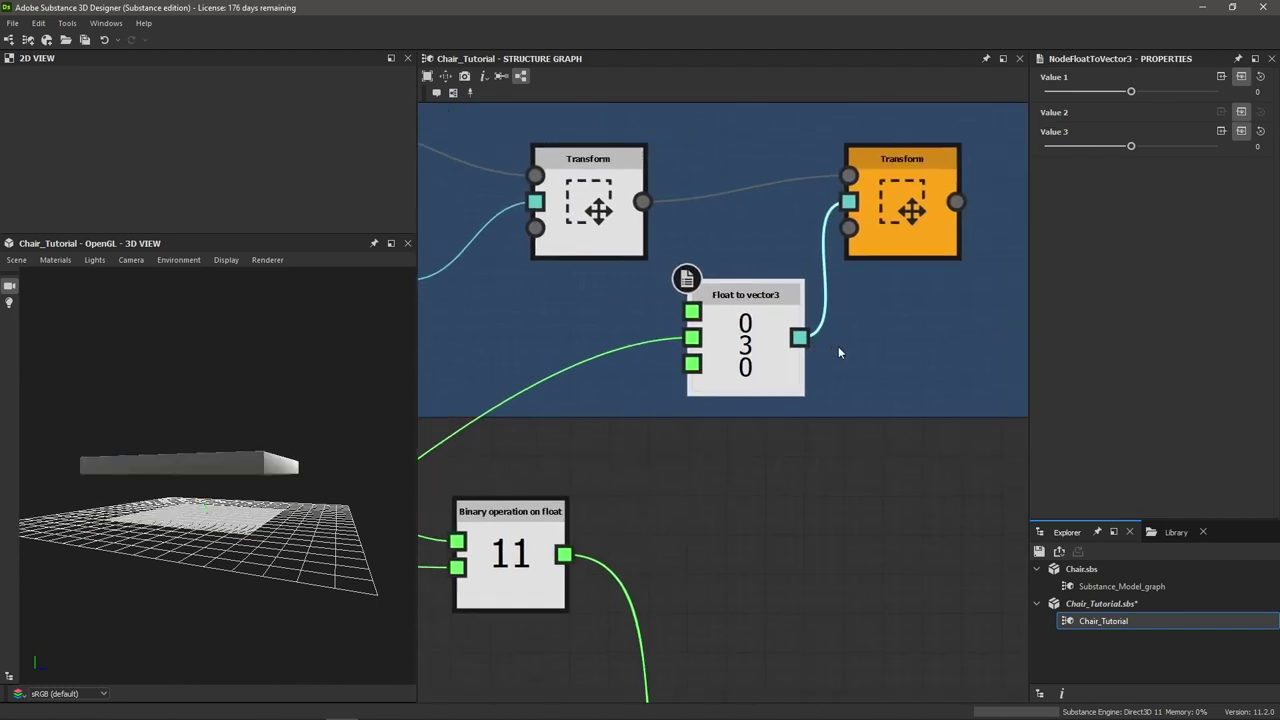
Compare 3D previews of the duplicated legs and the raised seat, then make room for a new node
drag(296, 493, 226, 502)
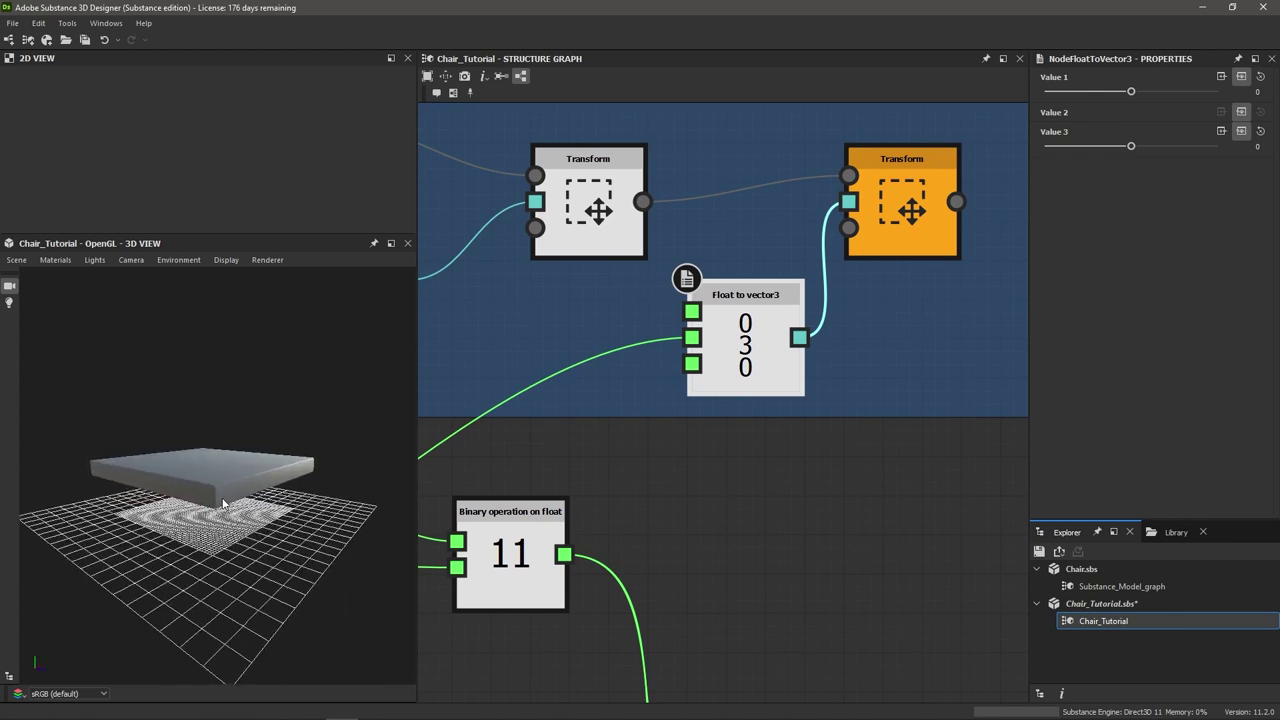
scroll(816, 492, down, 3)
middle_drag(816, 492, 819, 468)
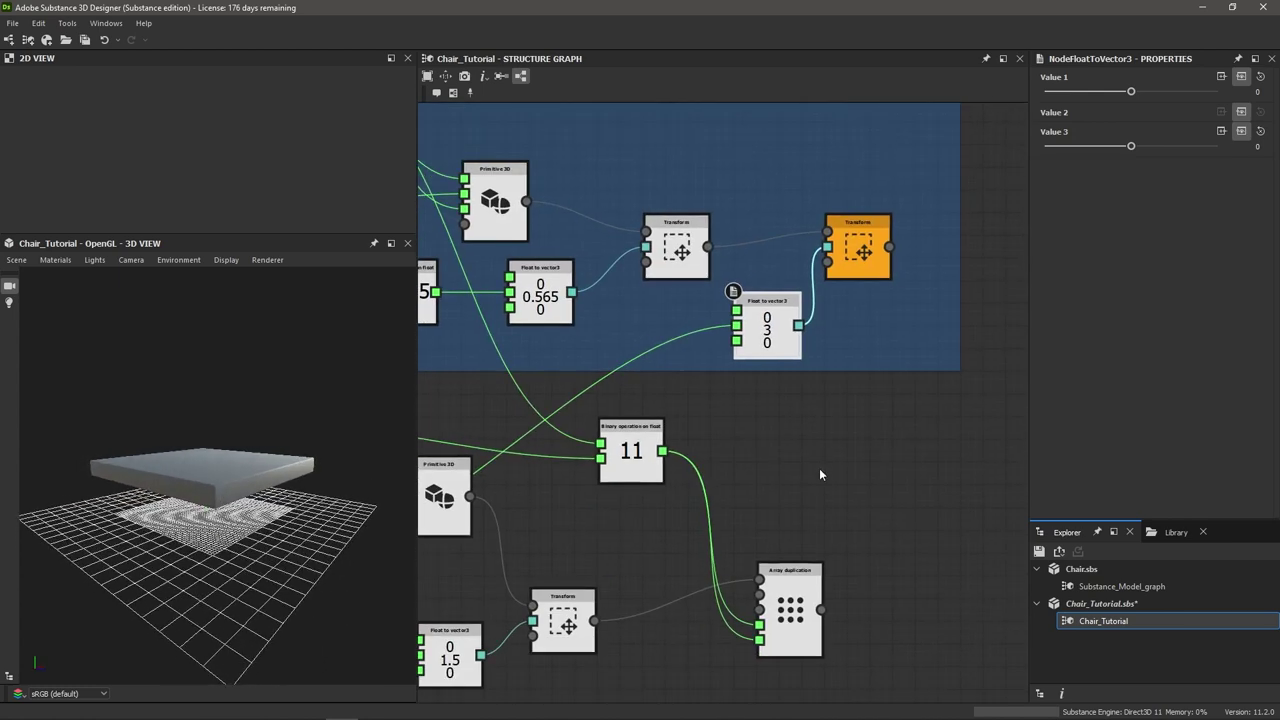
click(806, 600)
drag(288, 540, 292, 520)
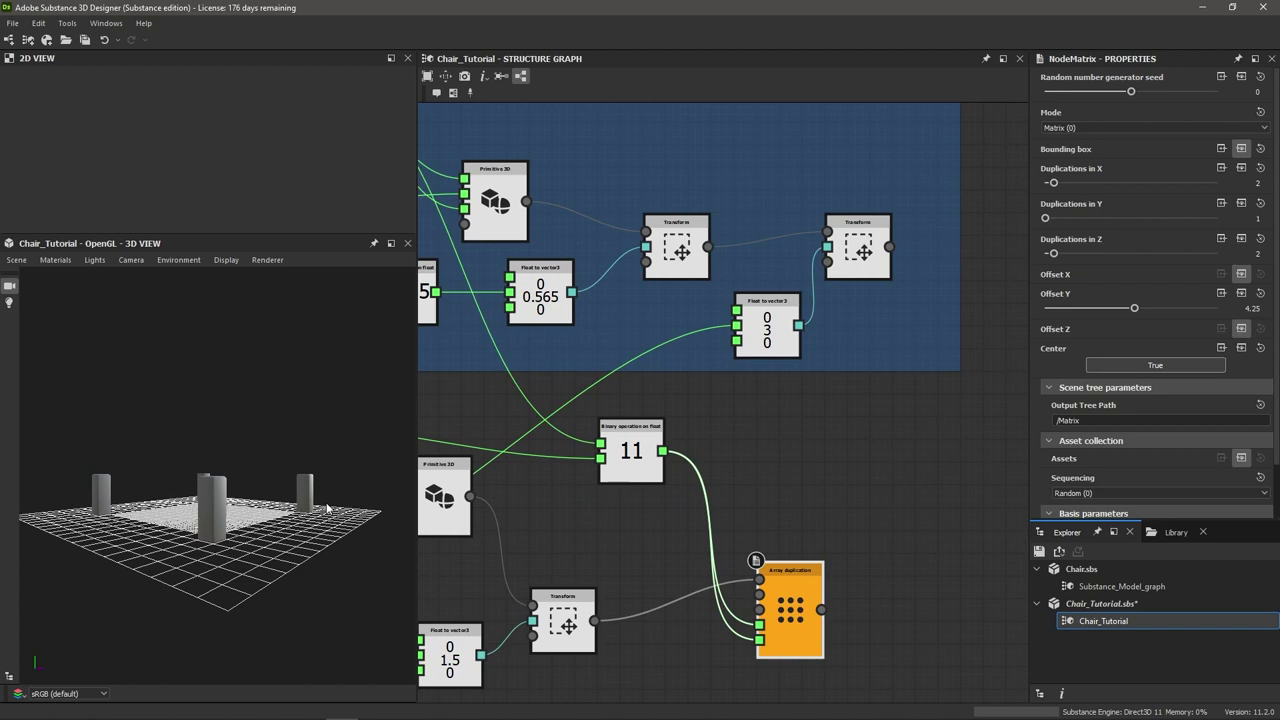
click(871, 250)
click(790, 605)
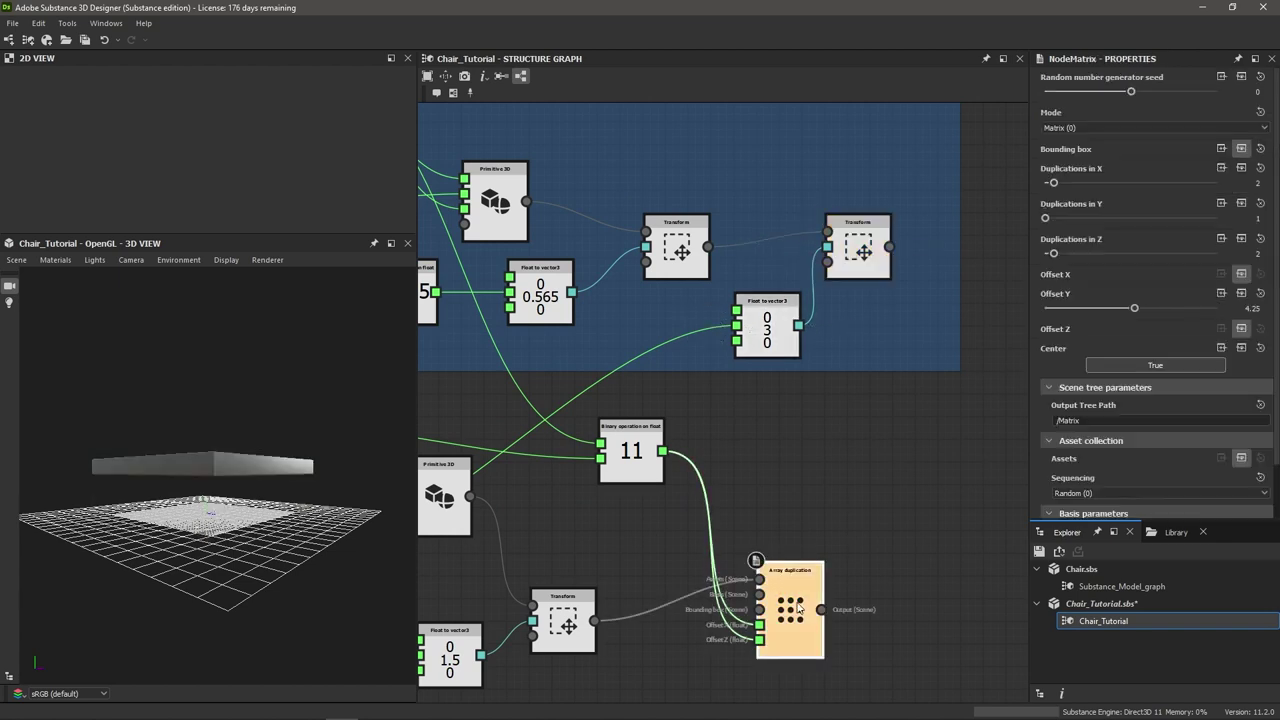
click(860, 250)
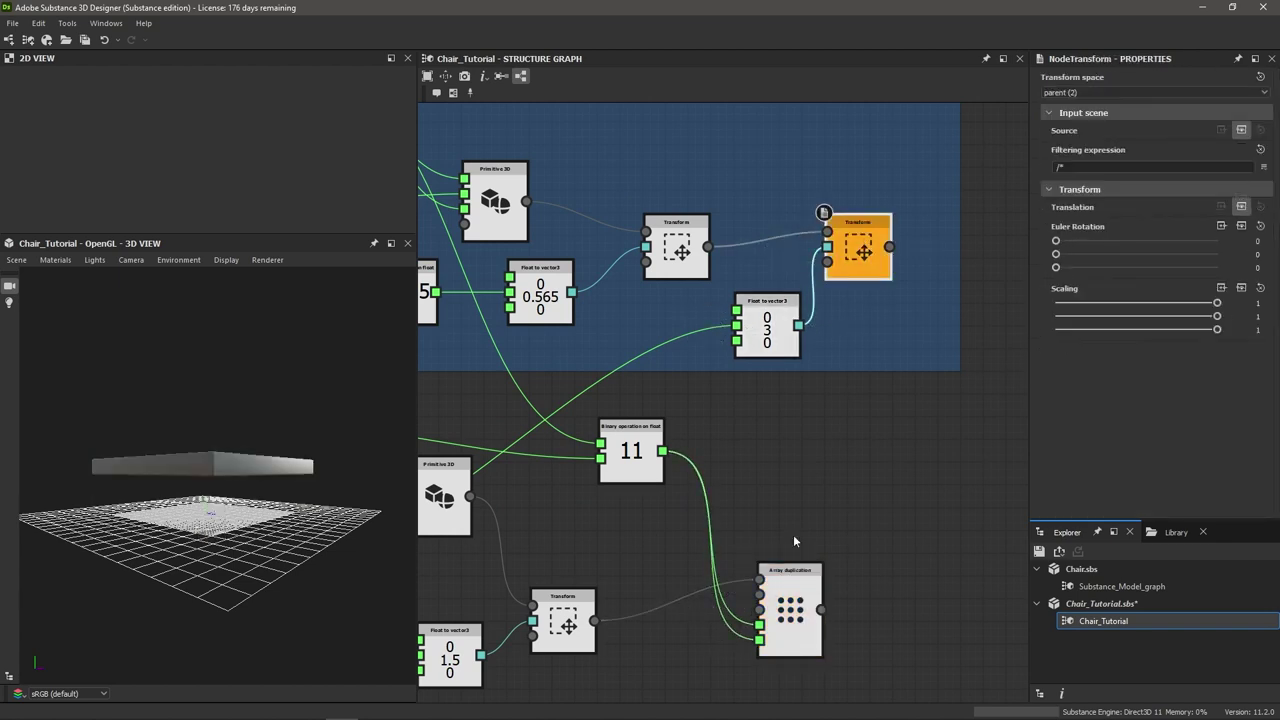
click(790, 605)
click(858, 250)
middle_drag(894, 508, 830, 508)
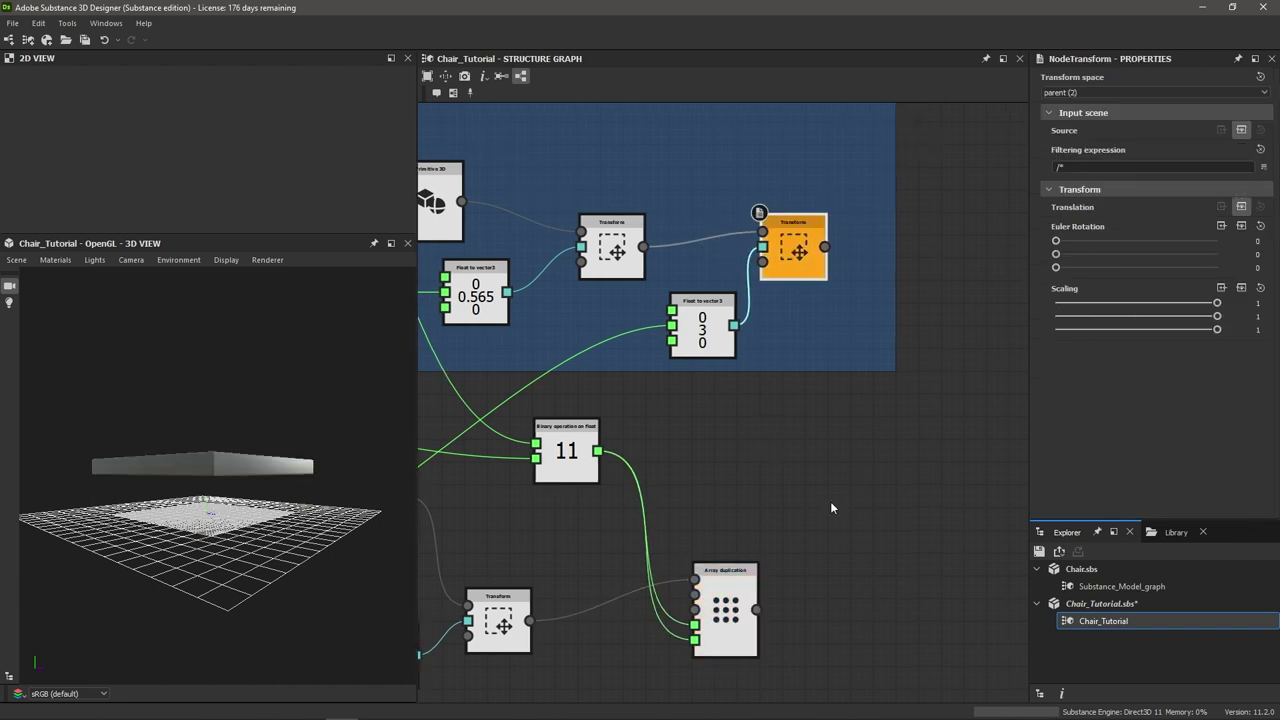
middle_drag(855, 520, 785, 513)
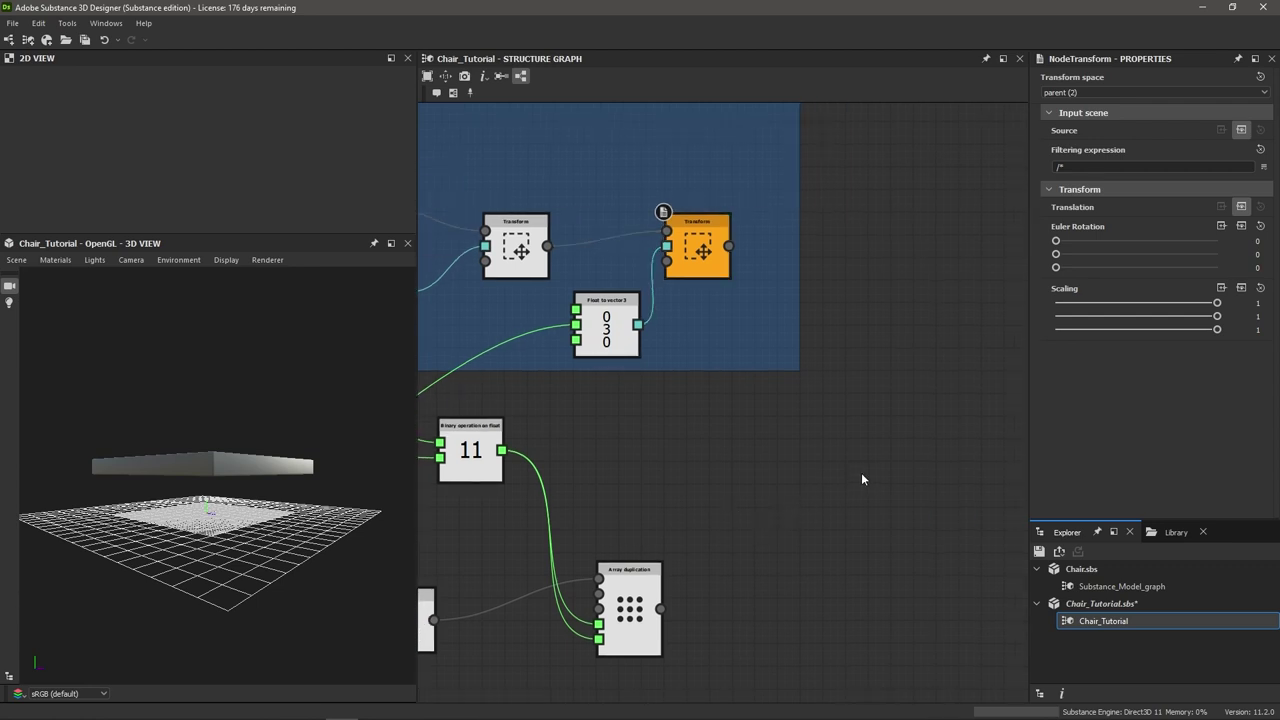
Add a Merge node to the graph using the 'mer' search
key(space)
text(mer)
key(Return)
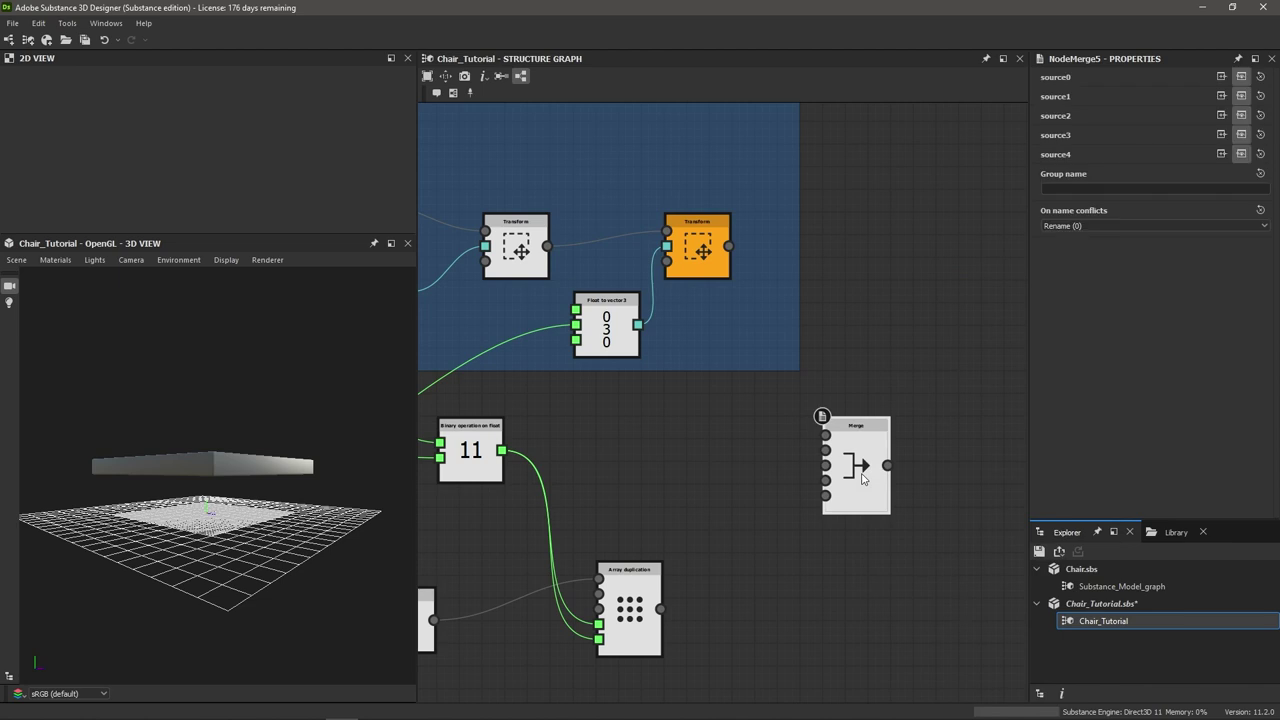
scroll(861, 472, up, 2)
scroll(810, 444, down, 3)
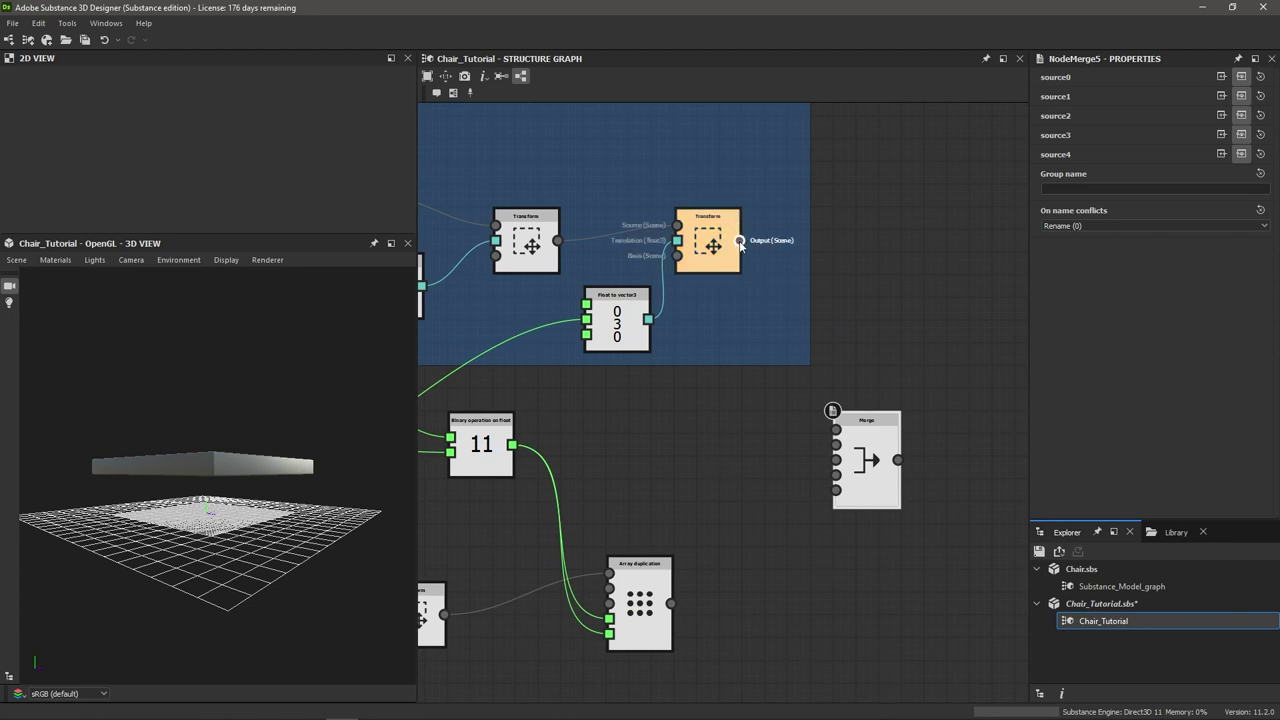
Connect the raised seat to Merge source0 and the duplicated legs to source1, then preview the chair
drag(800, 390, 843, 440)
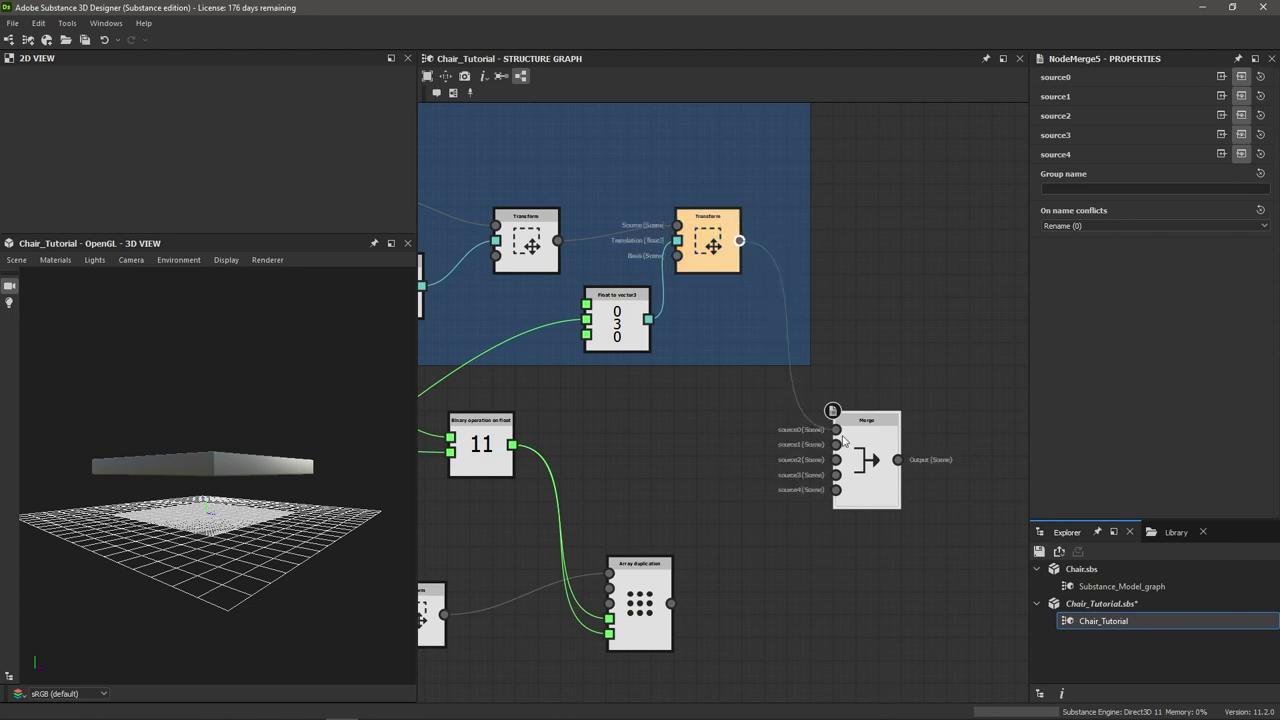
scroll(838, 432, up, 5)
scroll(830, 425, down, 4)
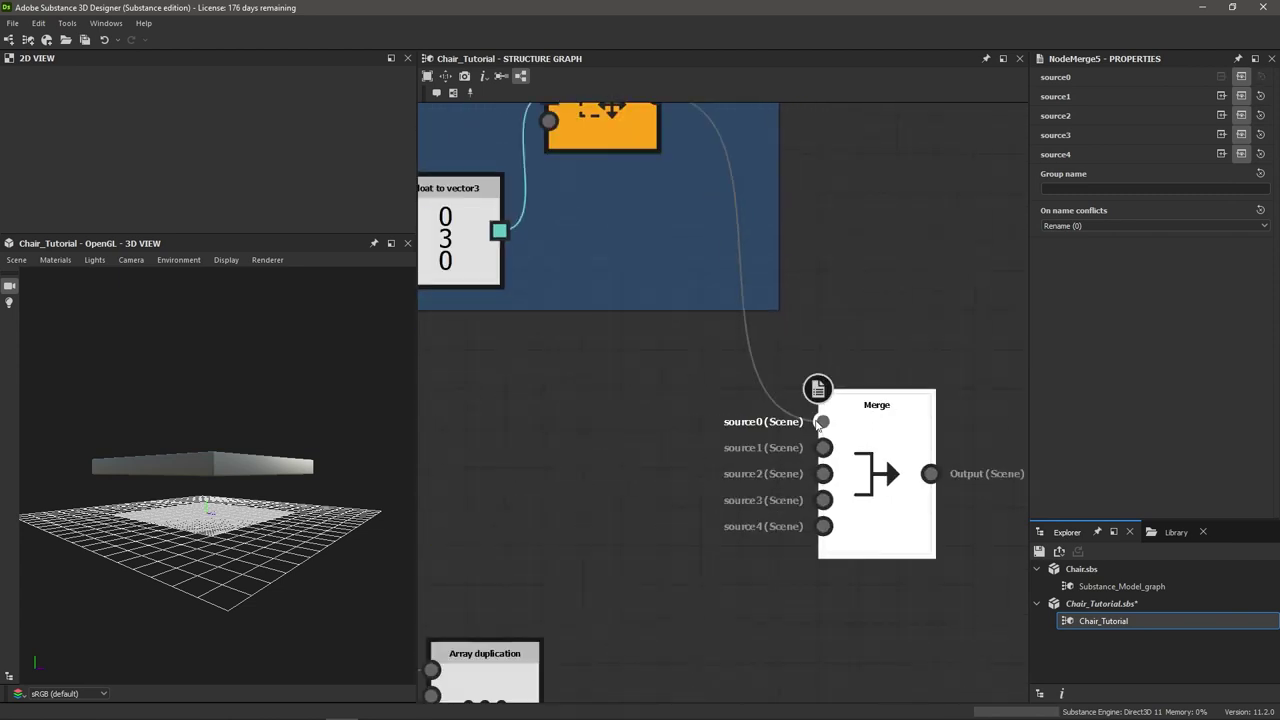
drag(622, 630, 821, 449)
scroll(826, 444, up, 3)
click(890, 440)
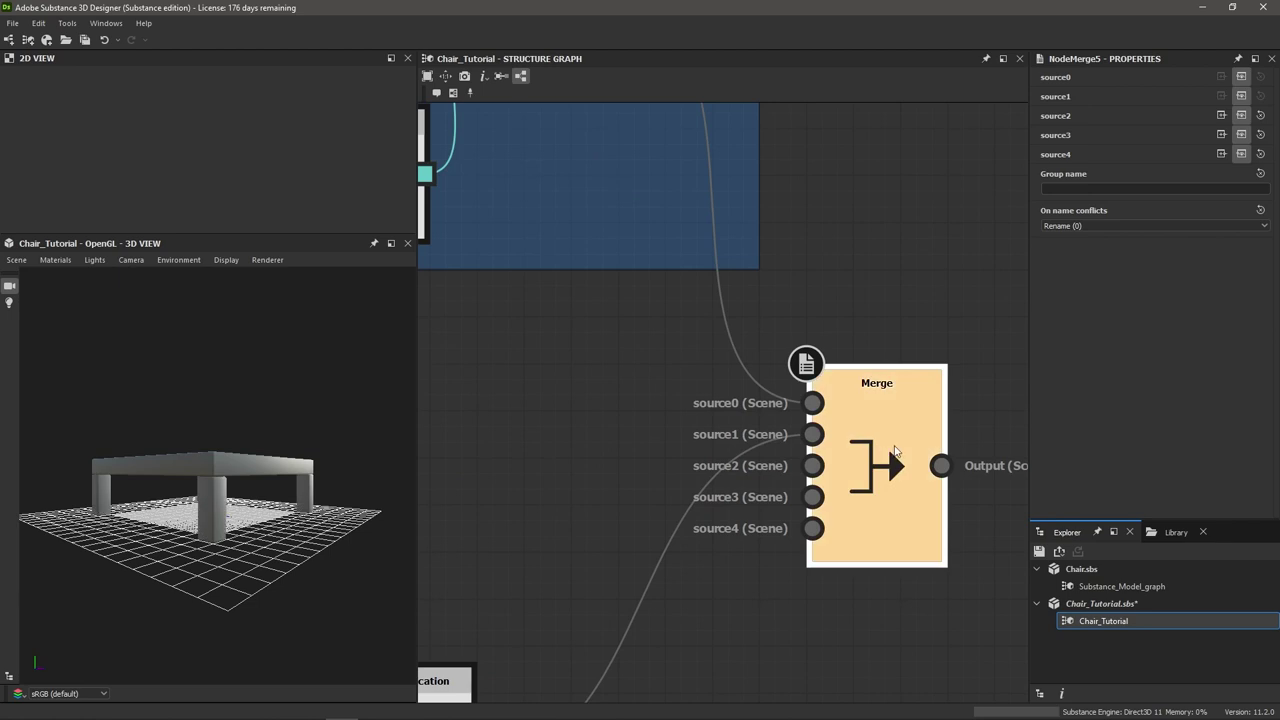
drag(185, 515, 220, 500)
scroll(531, 458, down, 3)
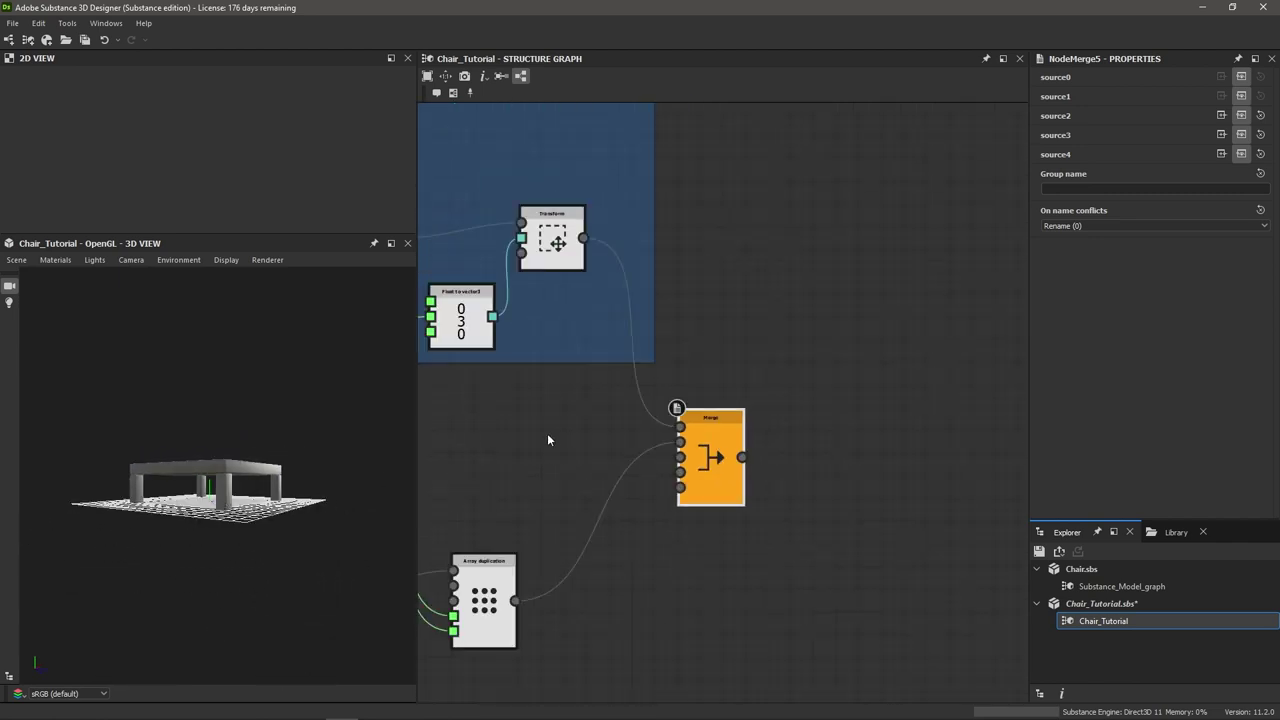
Raise the Leg Height value from 7 to 8.31 in Properties
middle_drag(547, 433, 638, 435)
click(543, 490)
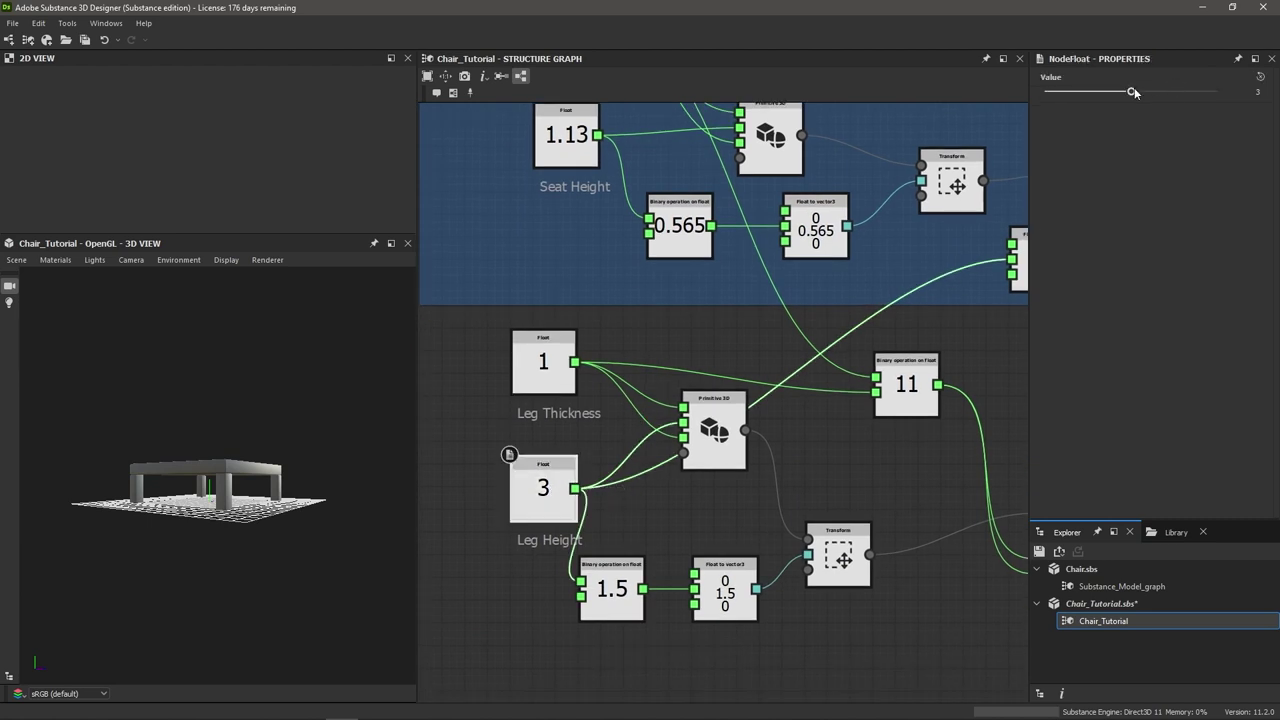
drag(1133, 92, 1218, 92)
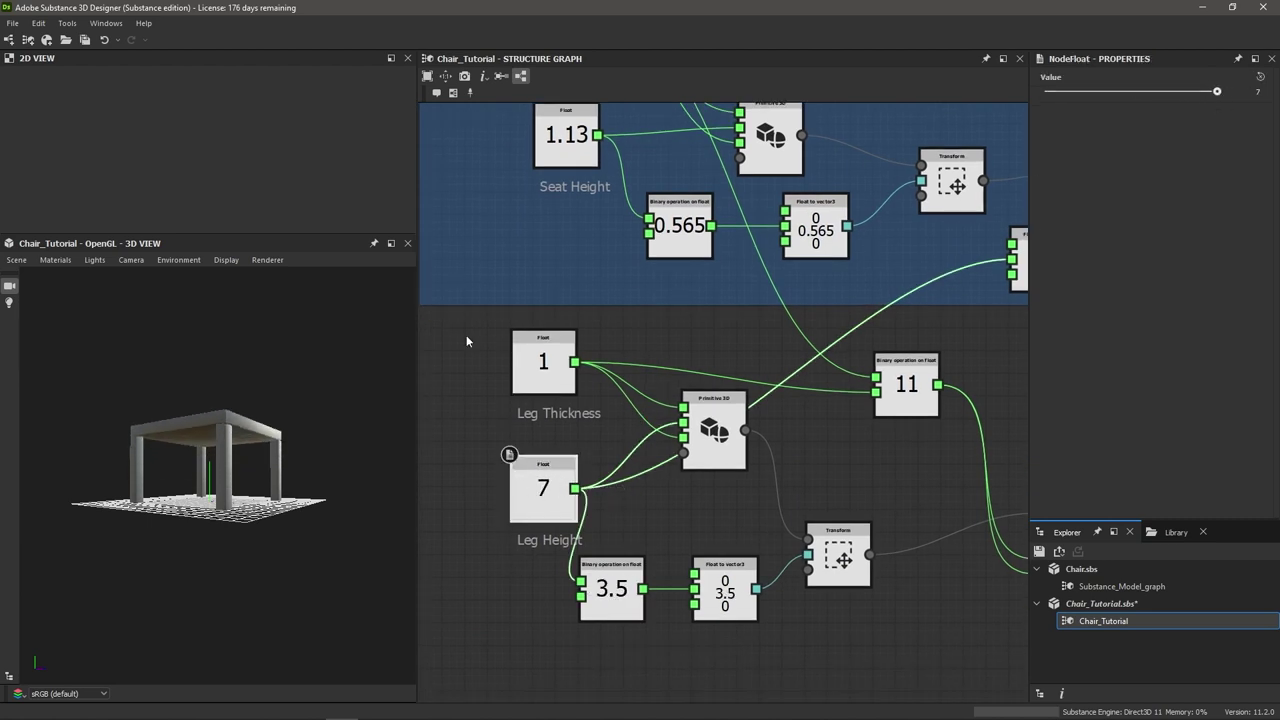
drag(308, 438, 250, 500)
drag(1217, 92, 1132, 92)
drag(1133, 96, 1134, 91)
drag(290, 470, 262, 451)
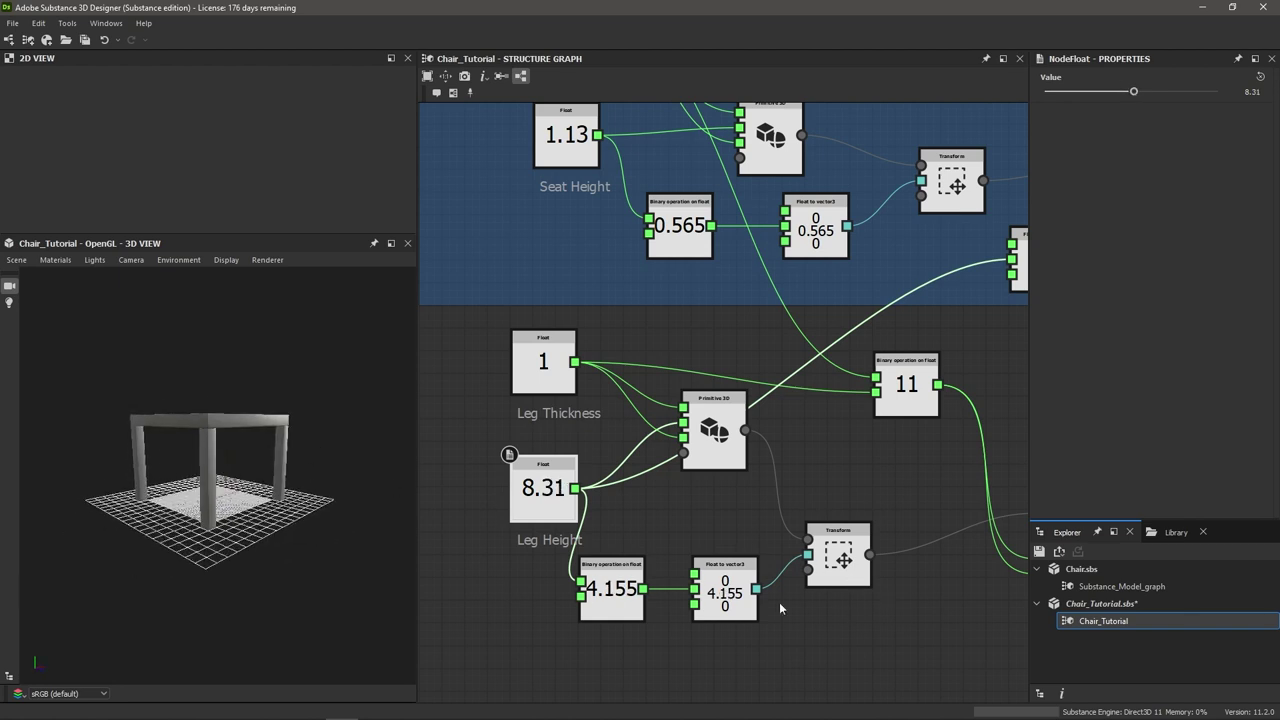
Reframe the graph and box-select all the leg-building nodes
scroll(713, 584, down, 3)
middle_drag(739, 609, 610, 515)
middle_drag(561, 573, 652, 574)
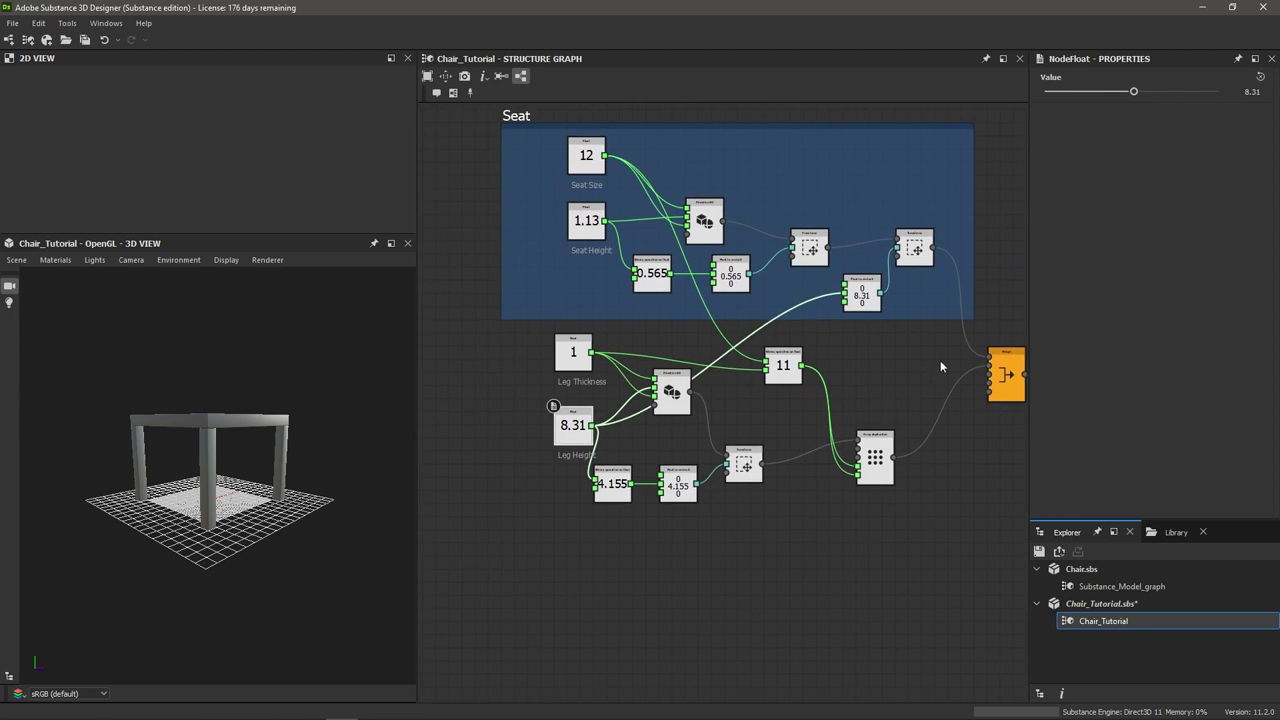
middle_drag(720, 500, 667, 503)
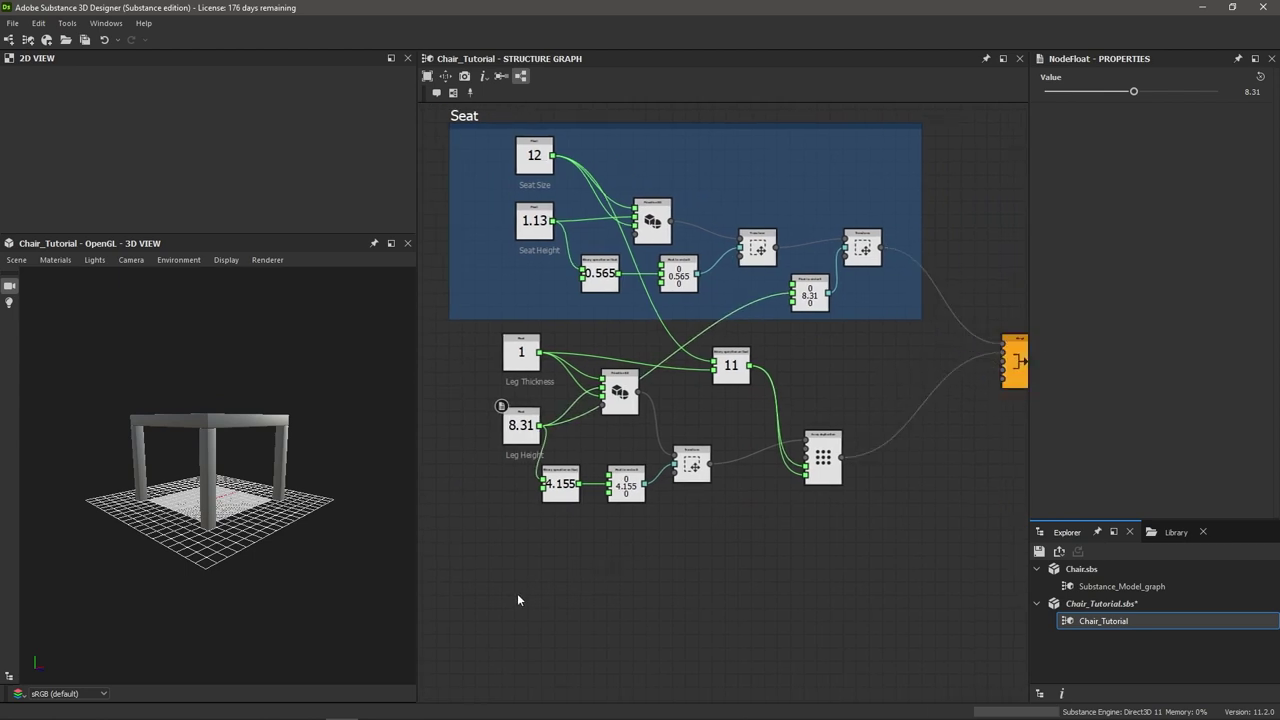
drag(506, 574, 883, 345)
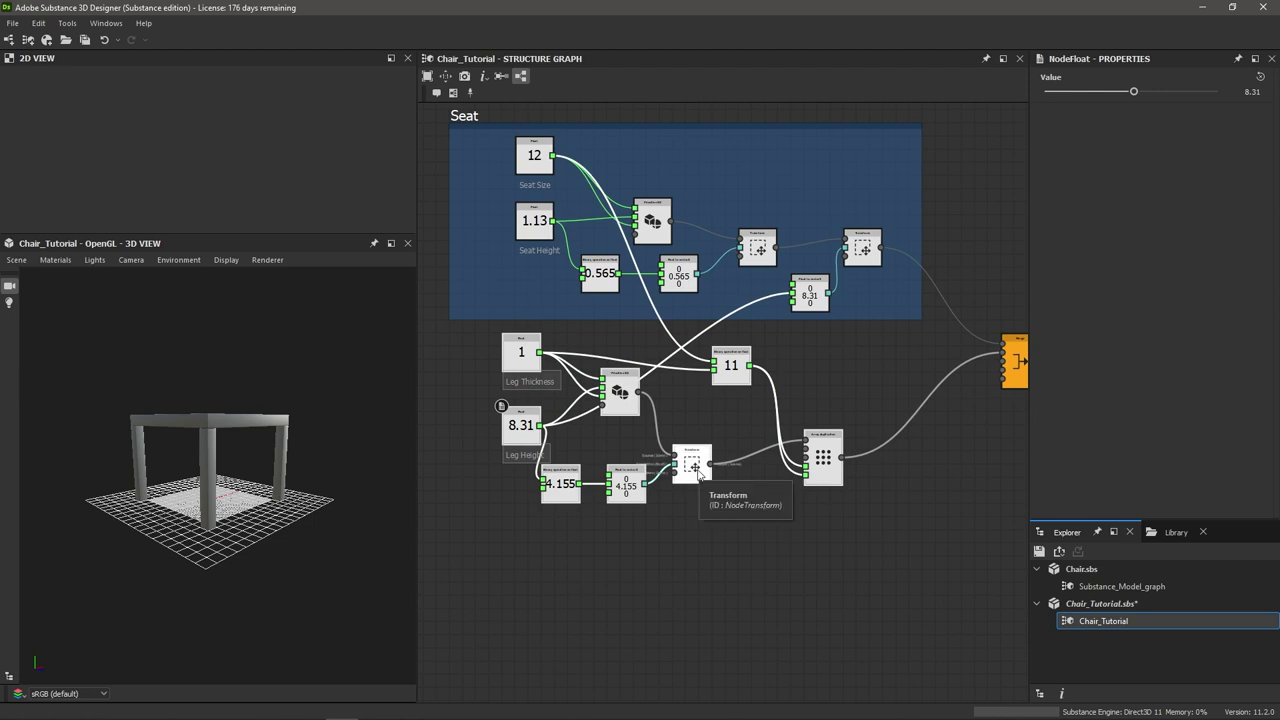
Enclose the selected leg nodes in a new frame titled 'Legs'
key(space)
text(frame)
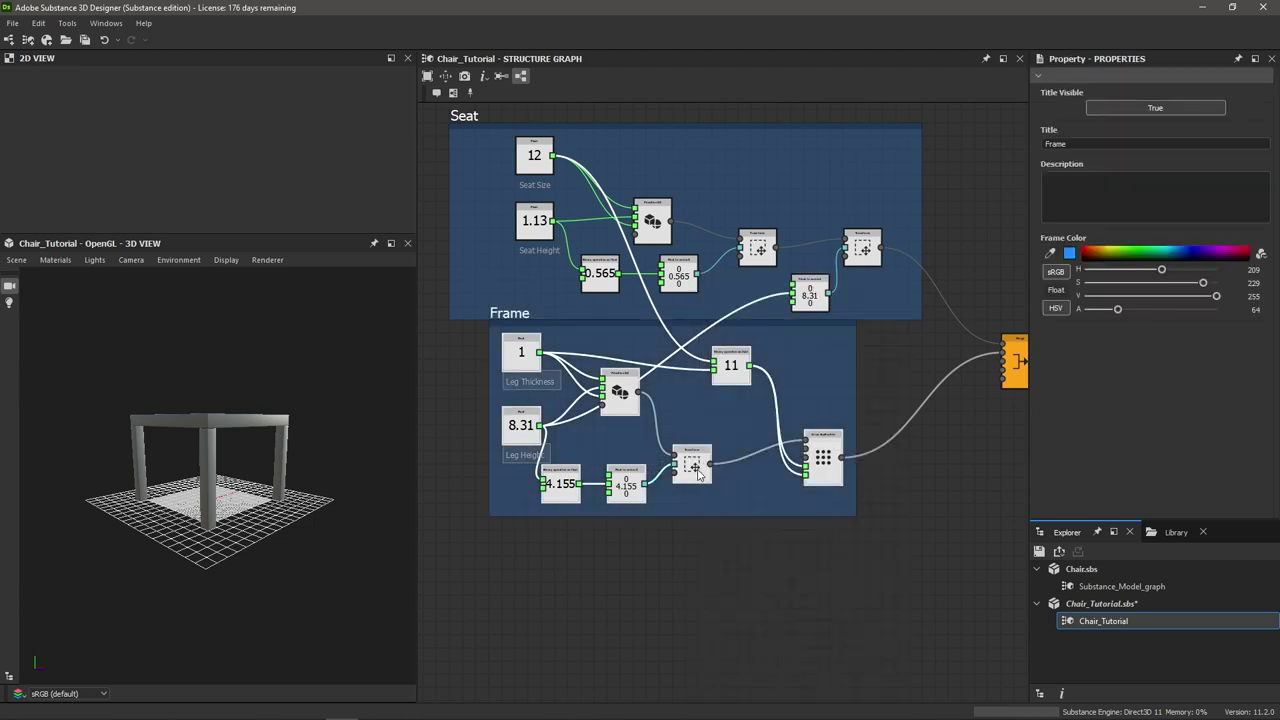
drag(508, 313, 498, 353)
drag(1087, 147, 1017, 140)
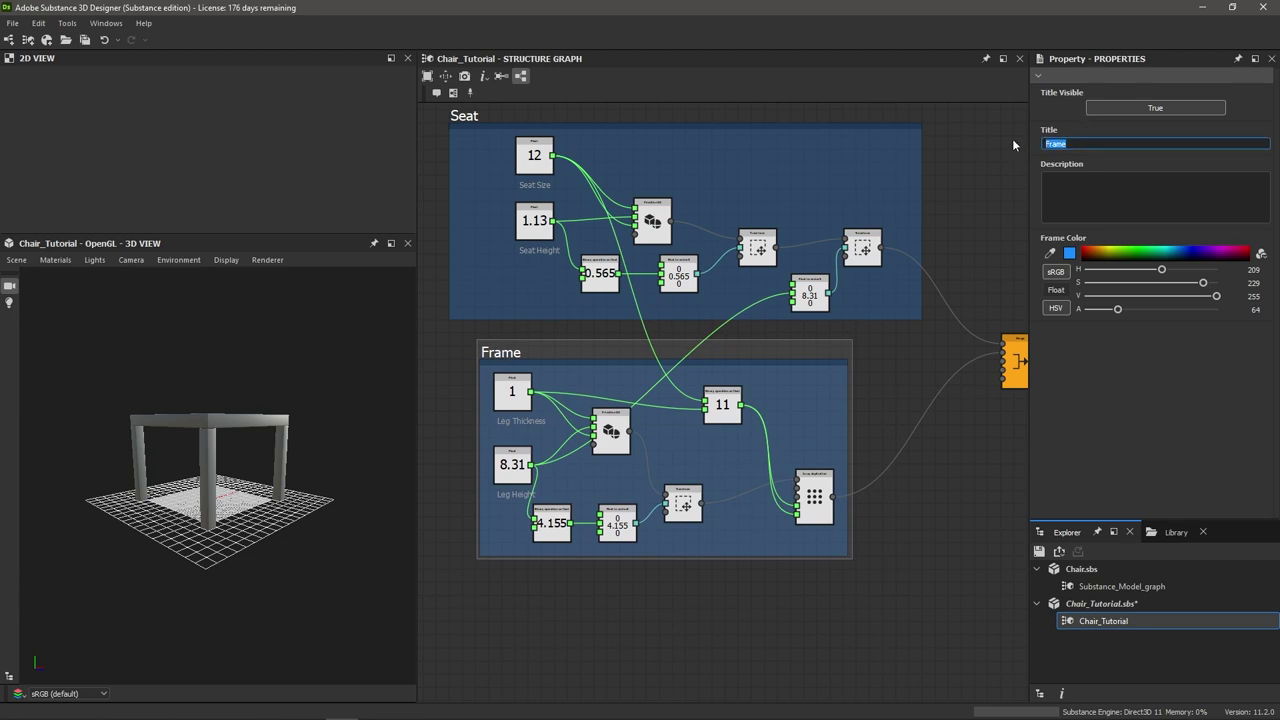
text(Legs)
key(Return)
Test Seat Size and Seat Height, leaving Seat Height at 1.13 for a thinner seat
middle_drag(699, 573, 643, 573)
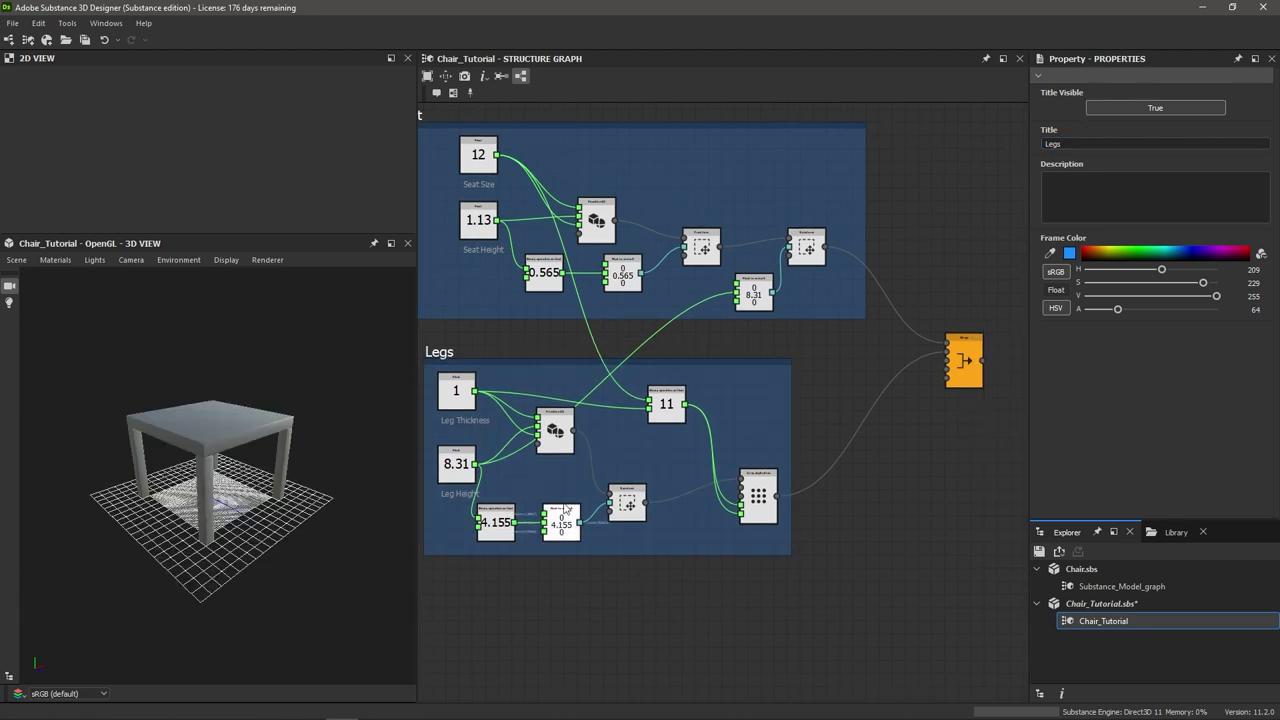
click(478, 152)
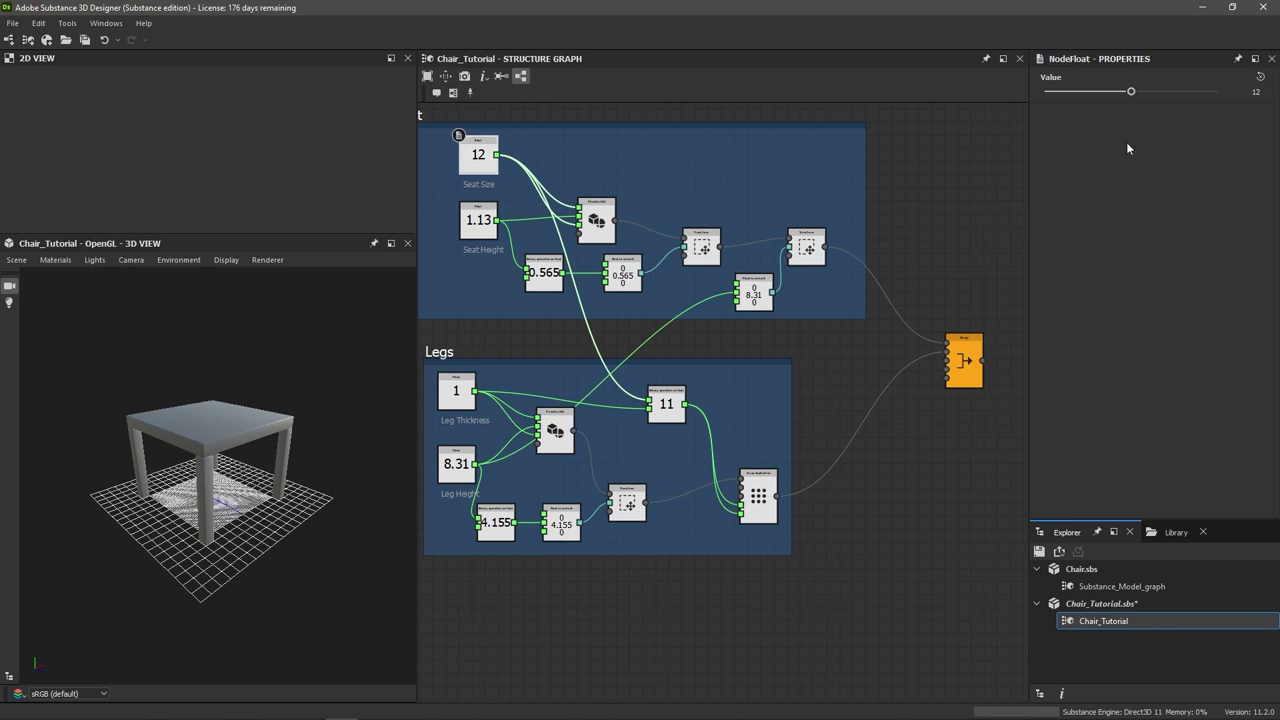
mouse_move(1132, 91)
mouse_down()
mouse_move(1191, 91)
mouse_move(1096, 105)
mouse_move(1187, 96)
mouse_move(1131, 96)
mouse_up()
click(487, 227)
Recentre the graph below both frames and search 'prim' for the Primitive 3D node
scroll(657, 495, down, 3)
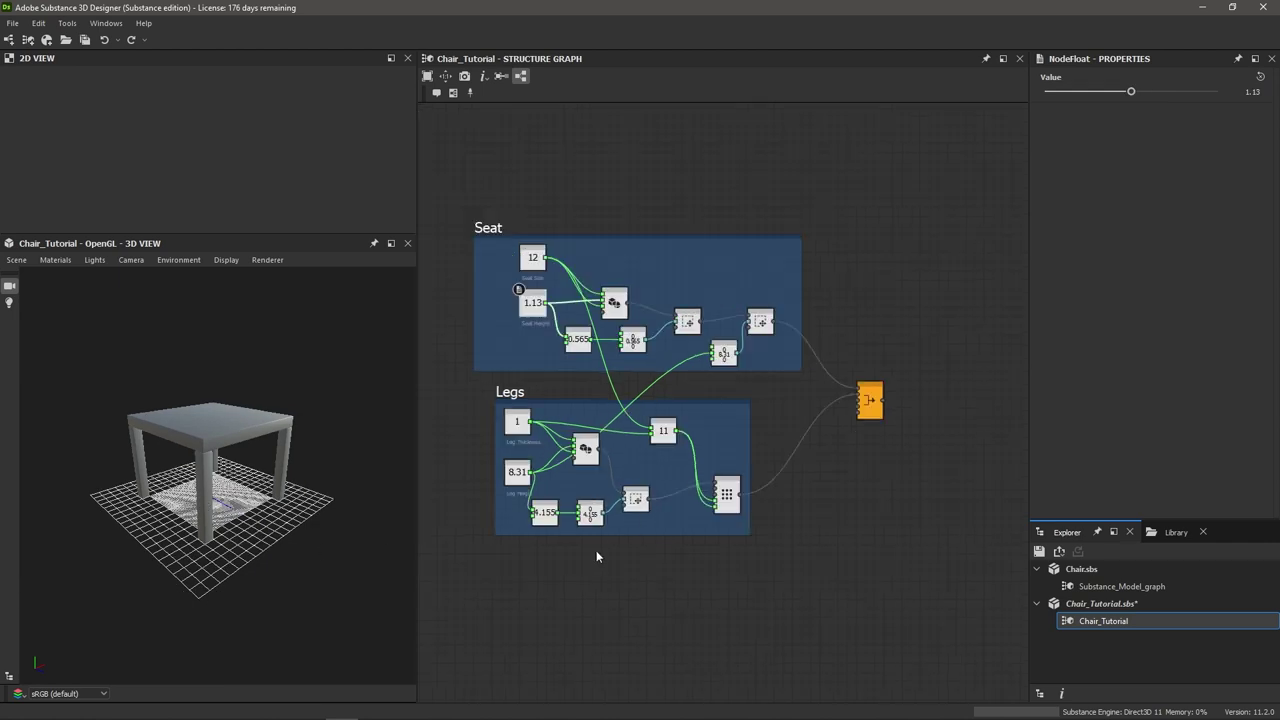
middle_drag(597, 582, 604, 555)
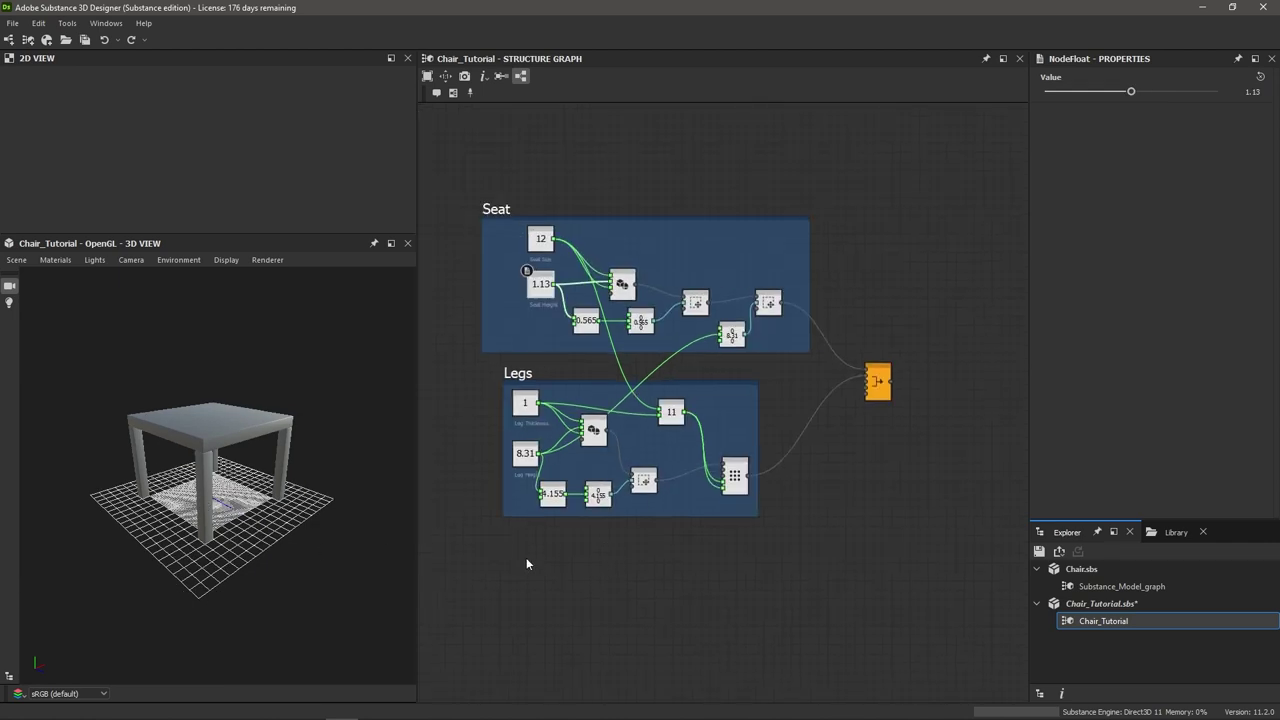
middle_drag(644, 632, 662, 517)
scroll(662, 517, up, 1)
middle_drag(588, 483, 622, 496)
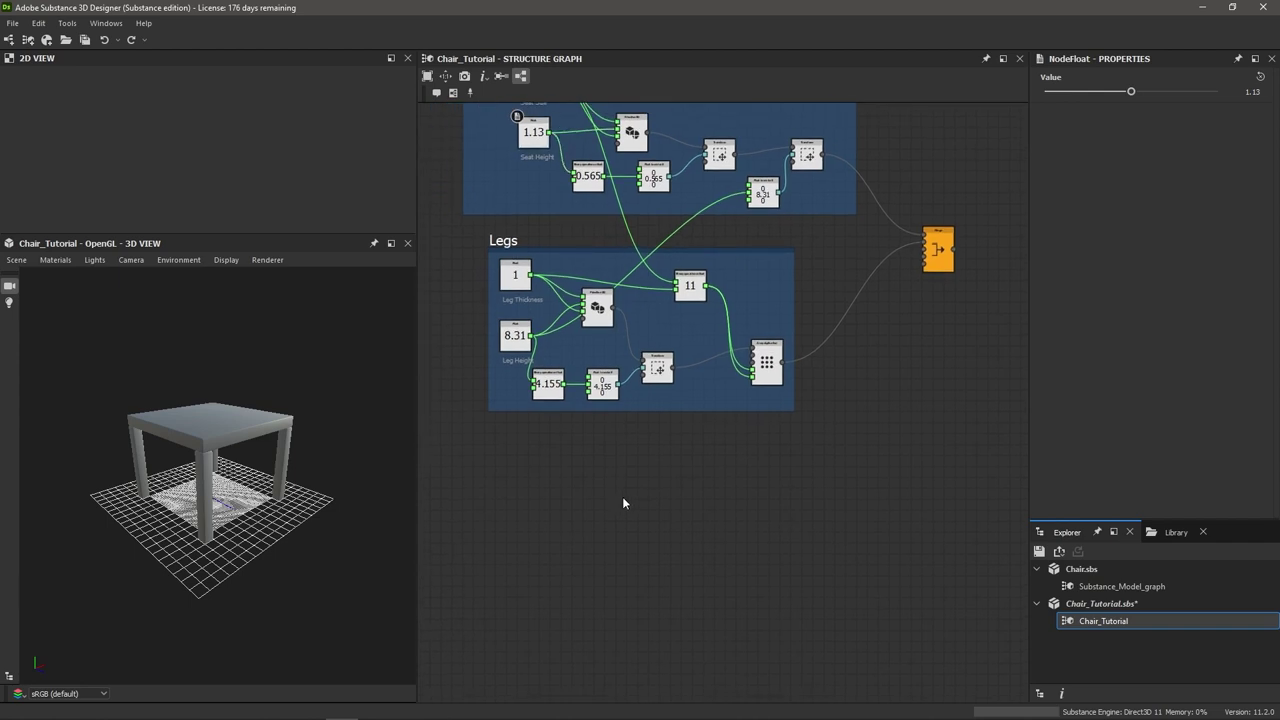
key(space)
text(prim)
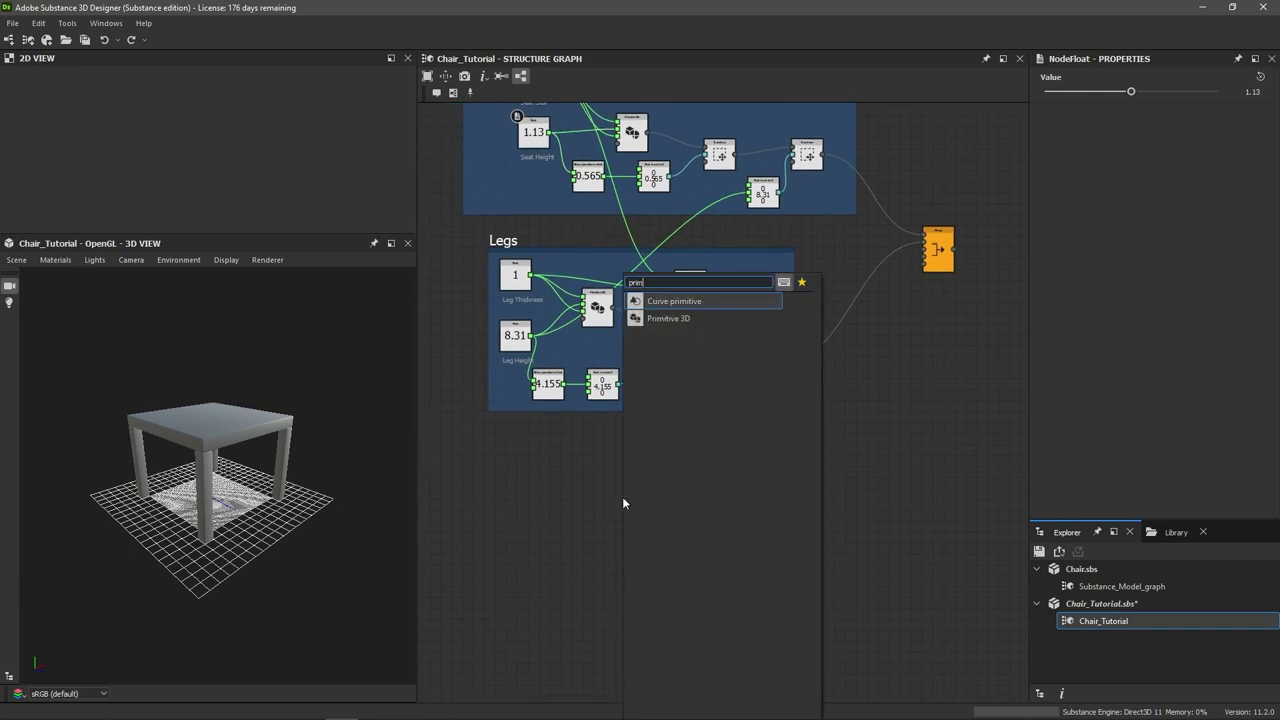
key(Down)
Add the Primitive 3D cube node and preview it in 3D
key(Return)
scroll(622, 496, up, 3)
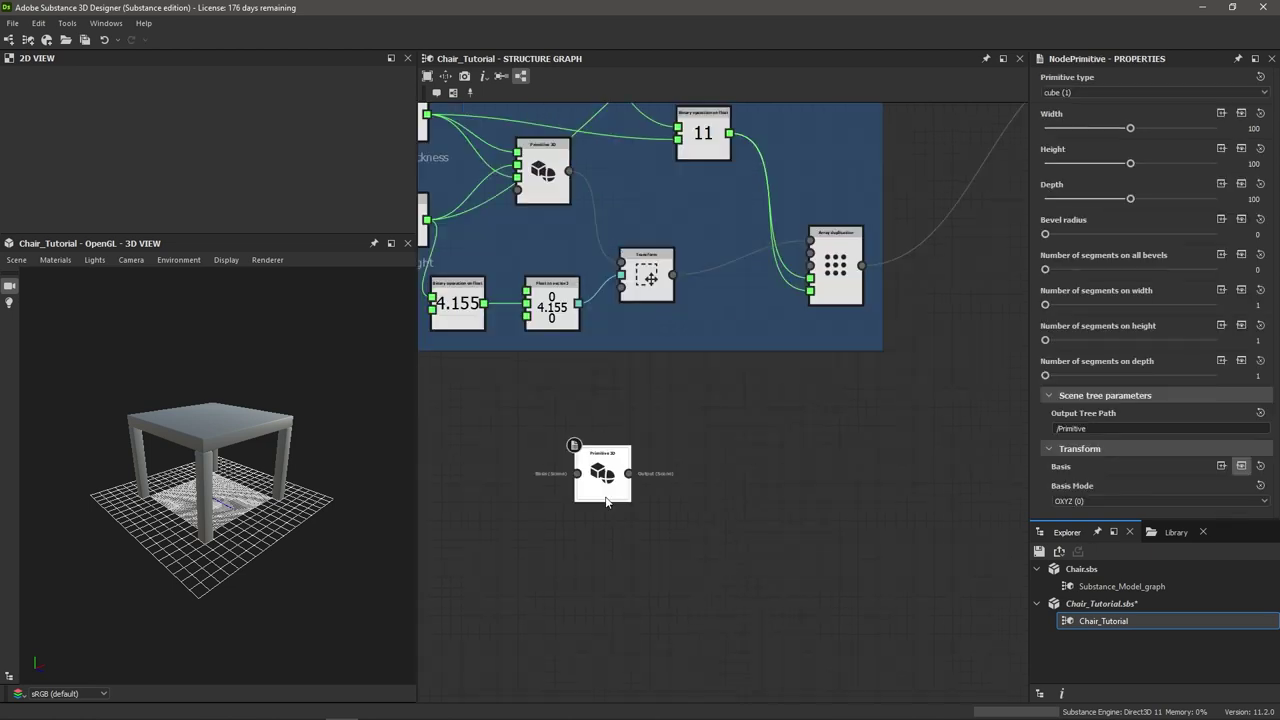
double_click(602, 473)
scroll(153, 472, down, 5)
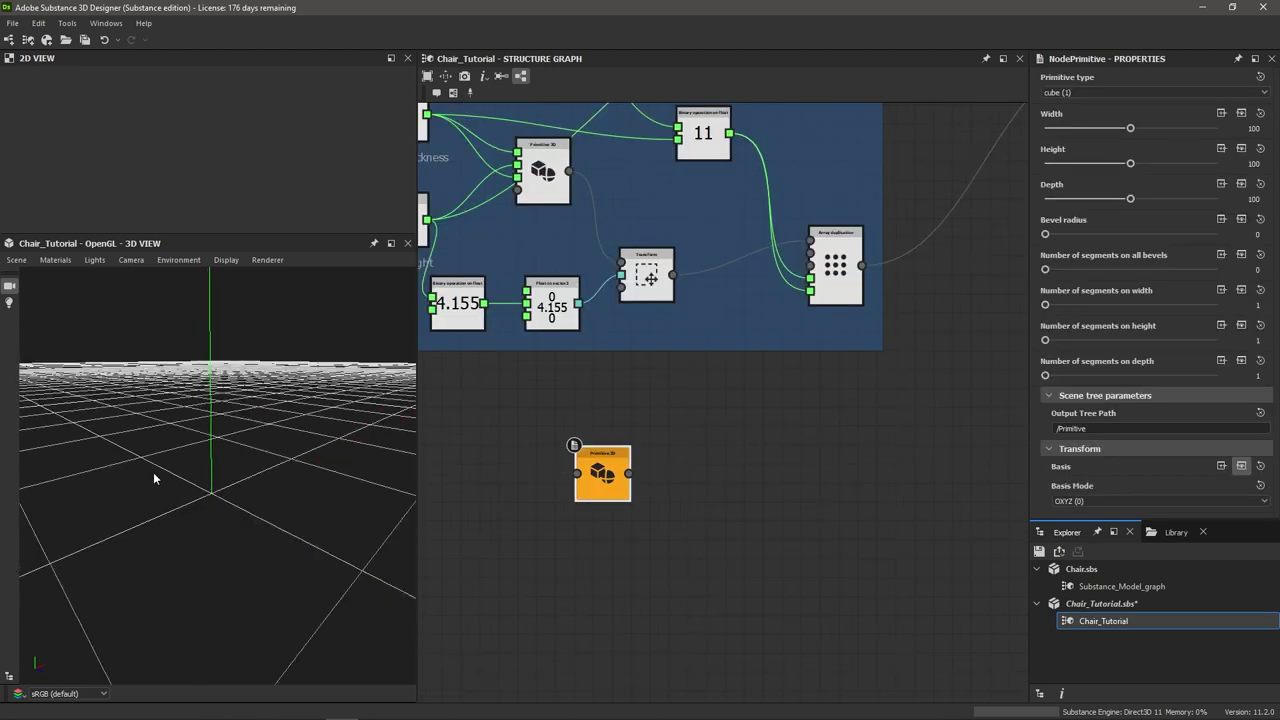
scroll(834, 523, down, 2)
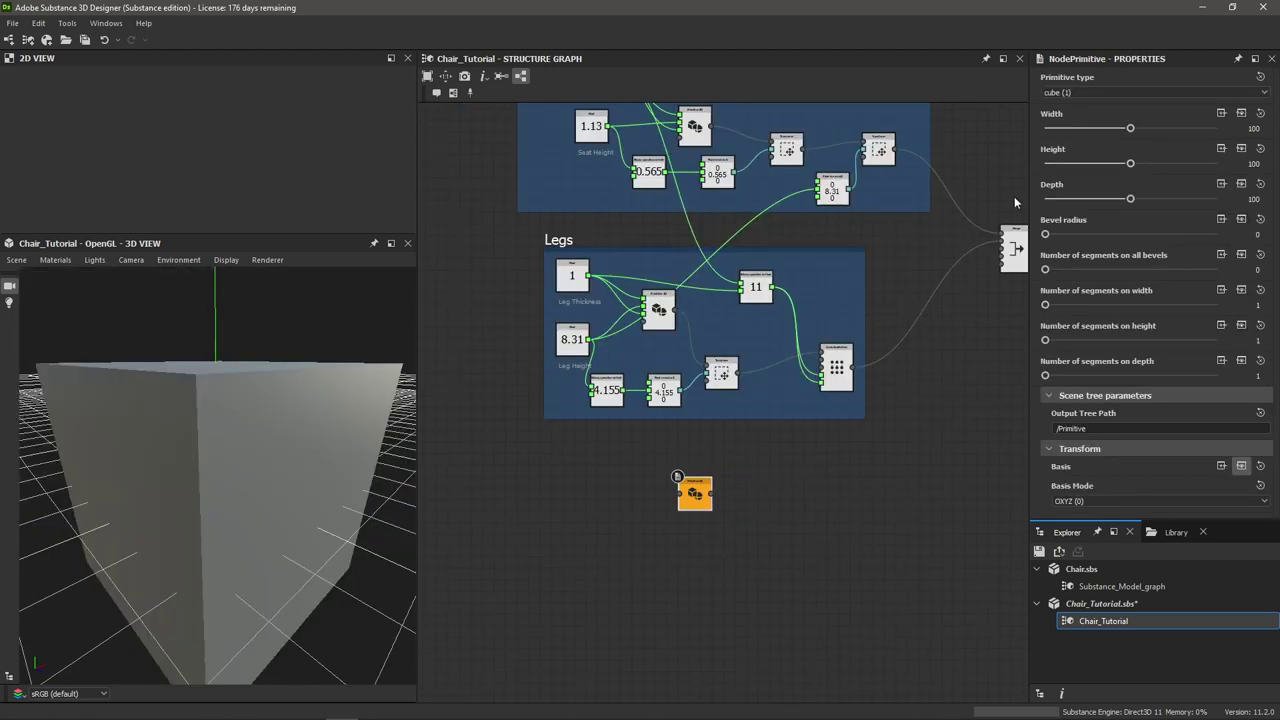
Set the cube's Width, Height and Depth each to 1
double_click(1253, 128)
text(1)
key(Tab)
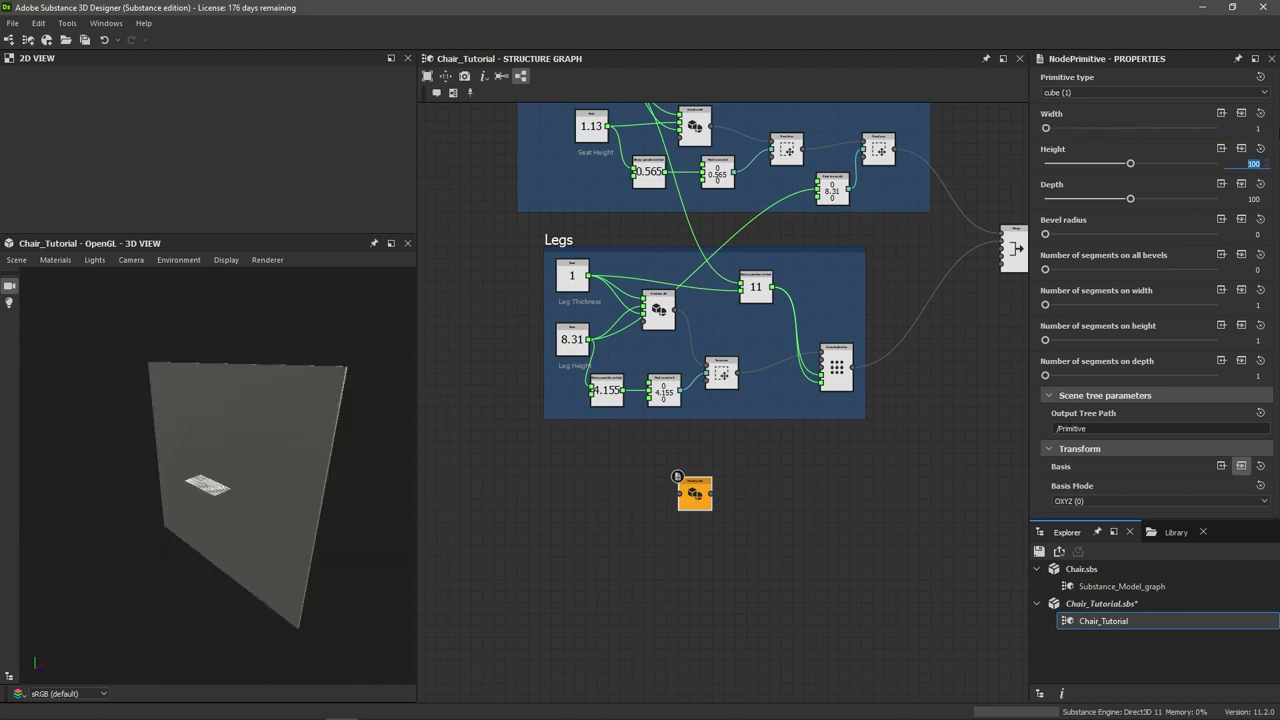
text(1)
key(Return)
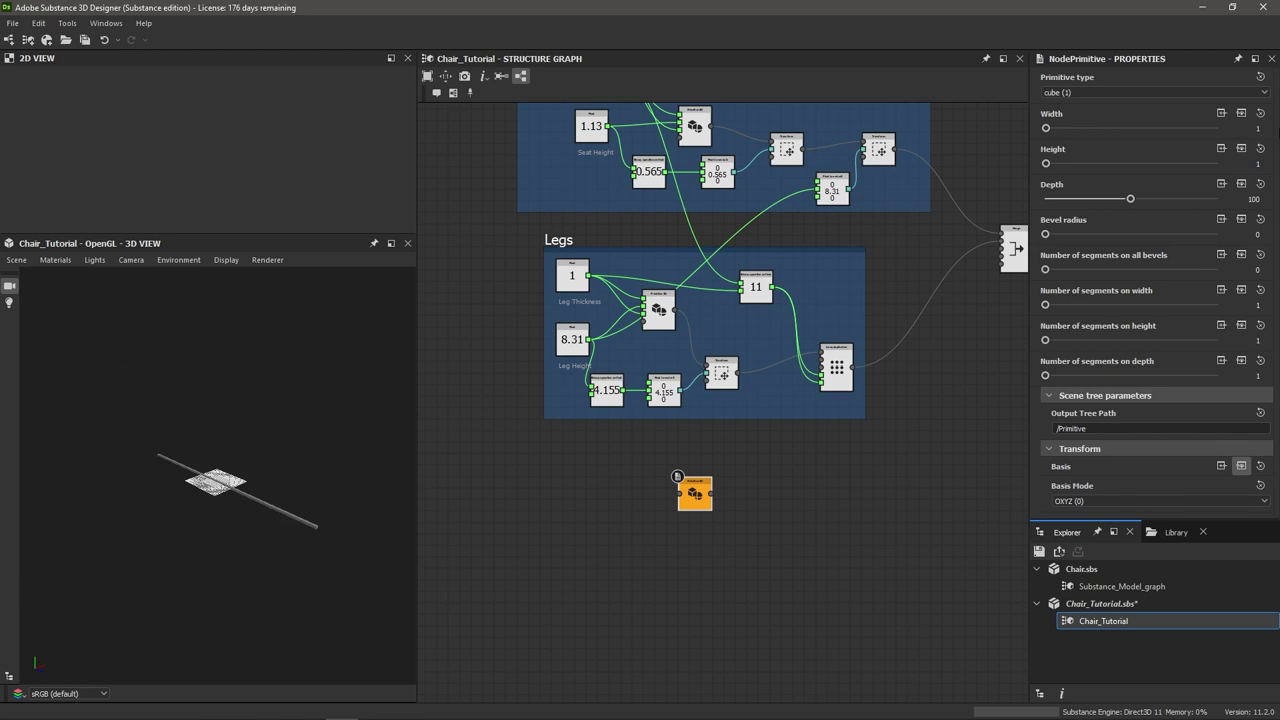
double_click(1253, 199)
text(1)
key(Return)
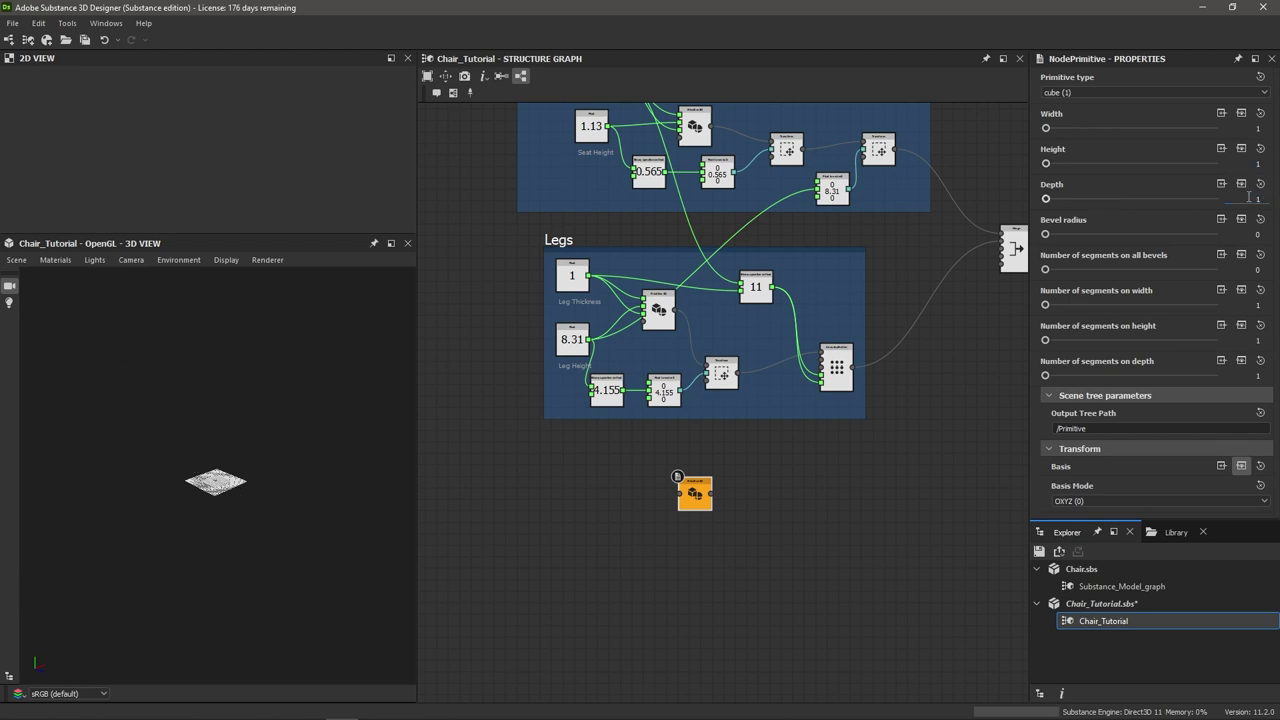
Give the cube a 0.09 bevel radius with 2 bevel segments
scroll(210, 486, up, 10)
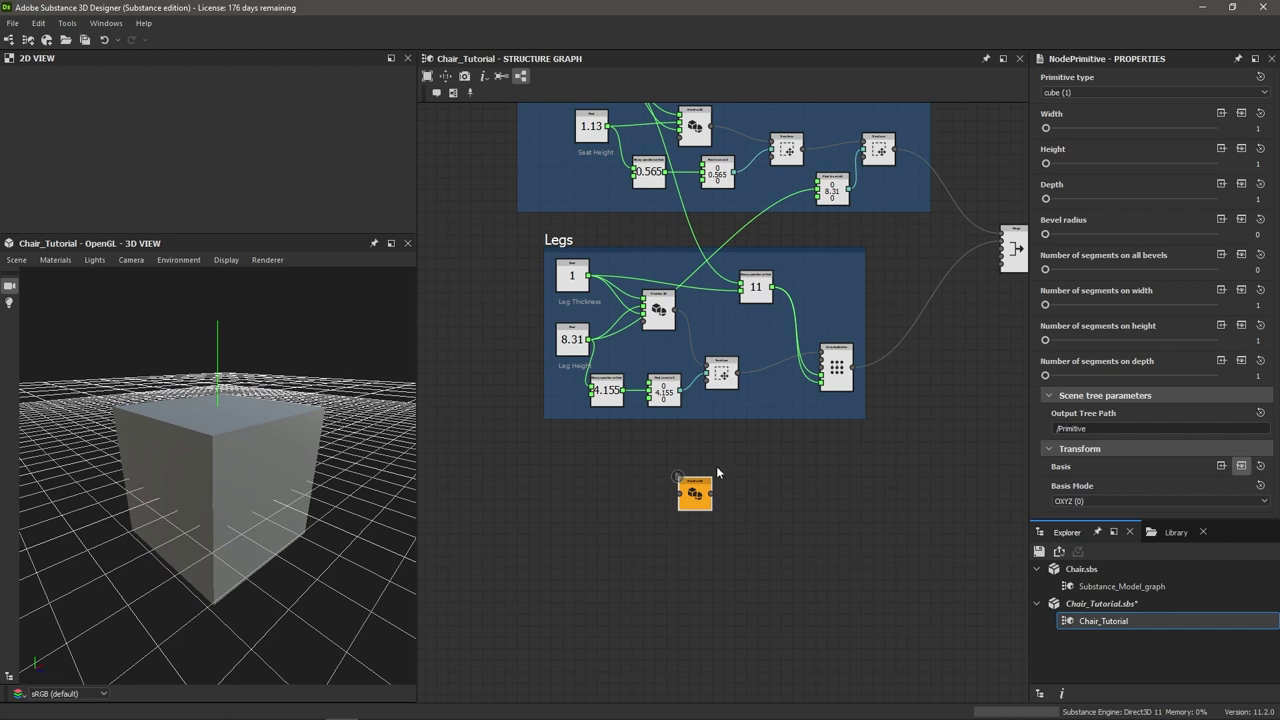
click(1047, 236)
key(Return)
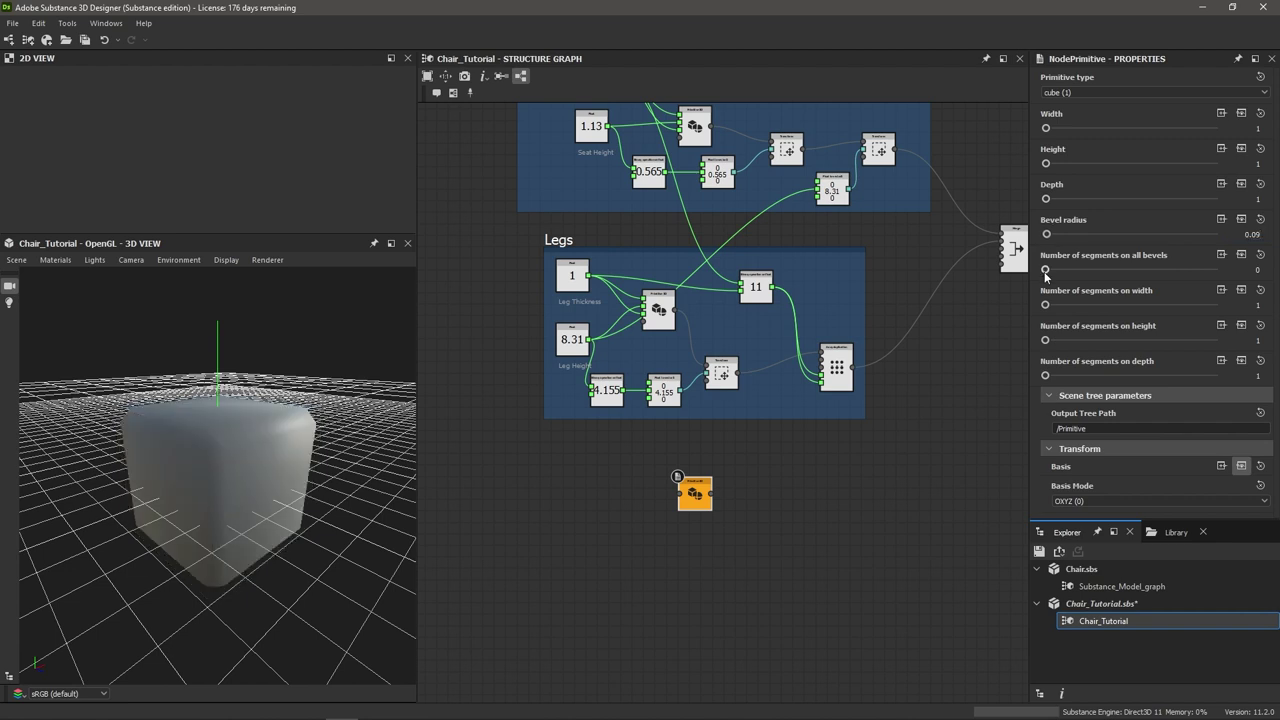
drag(1046, 271, 1079, 272)
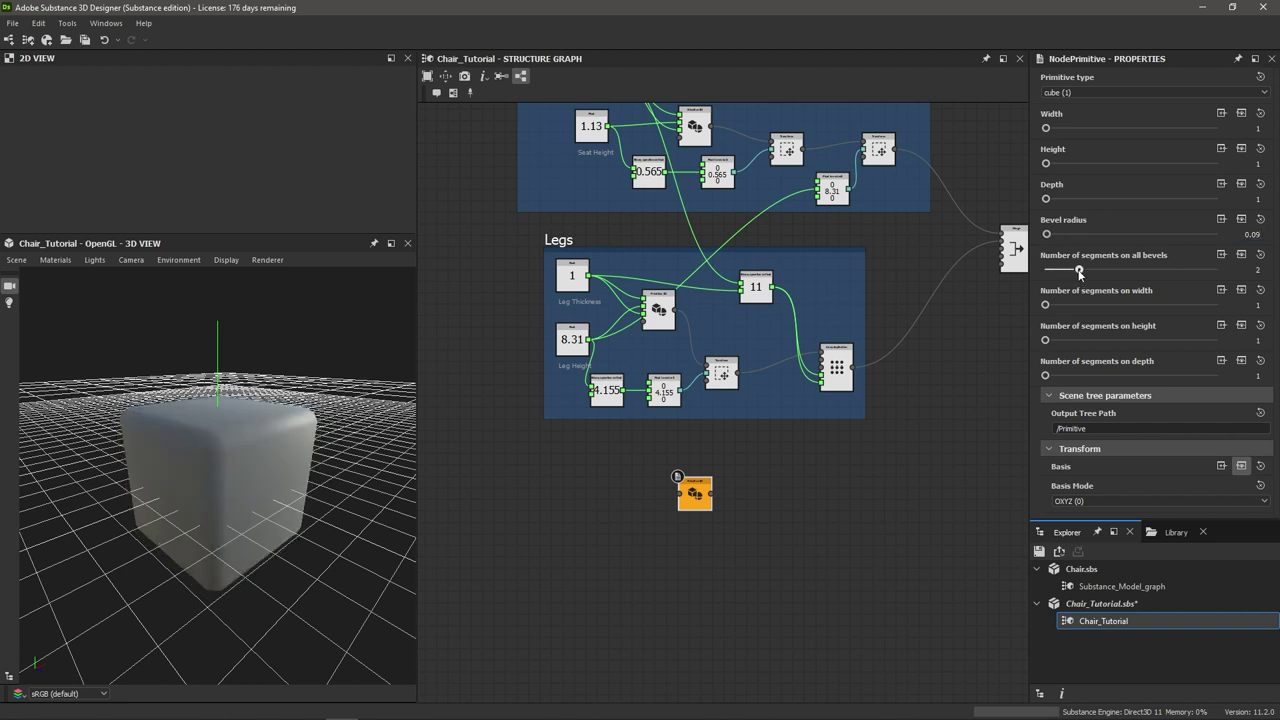
scroll(733, 499, up, 2)
scroll(730, 498, up, 2)
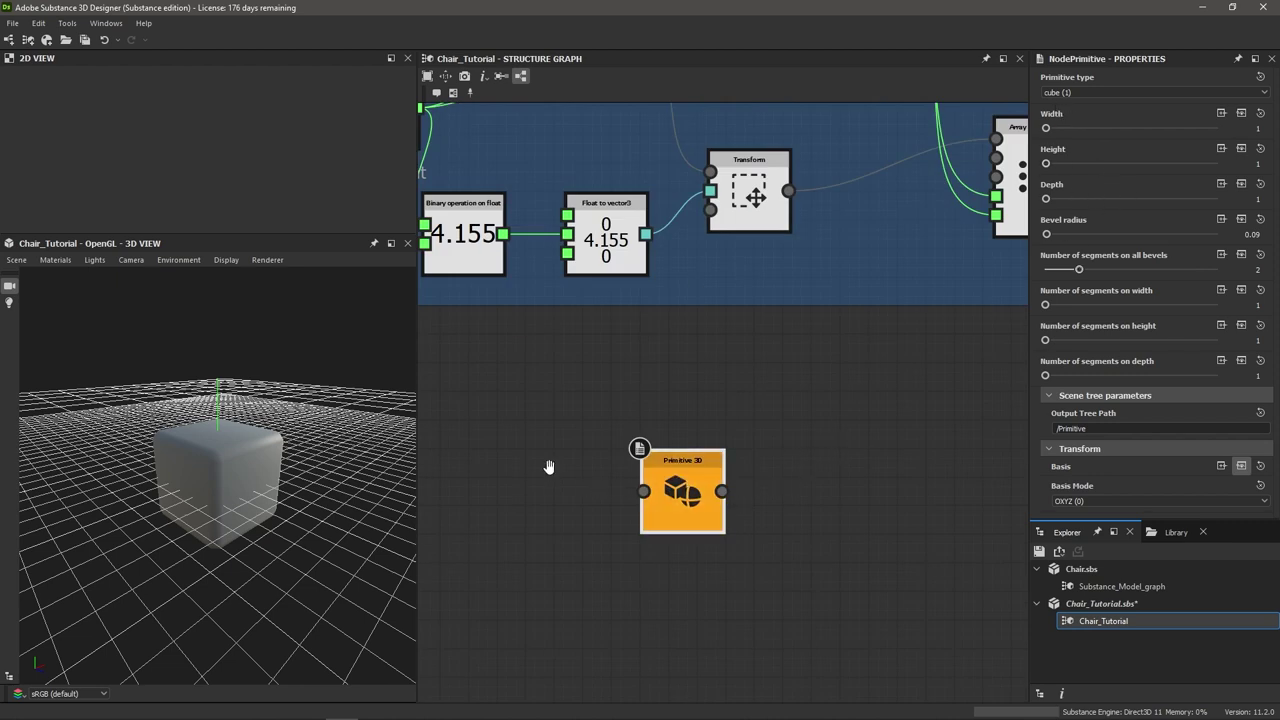
middle_drag(548, 466, 577, 476)
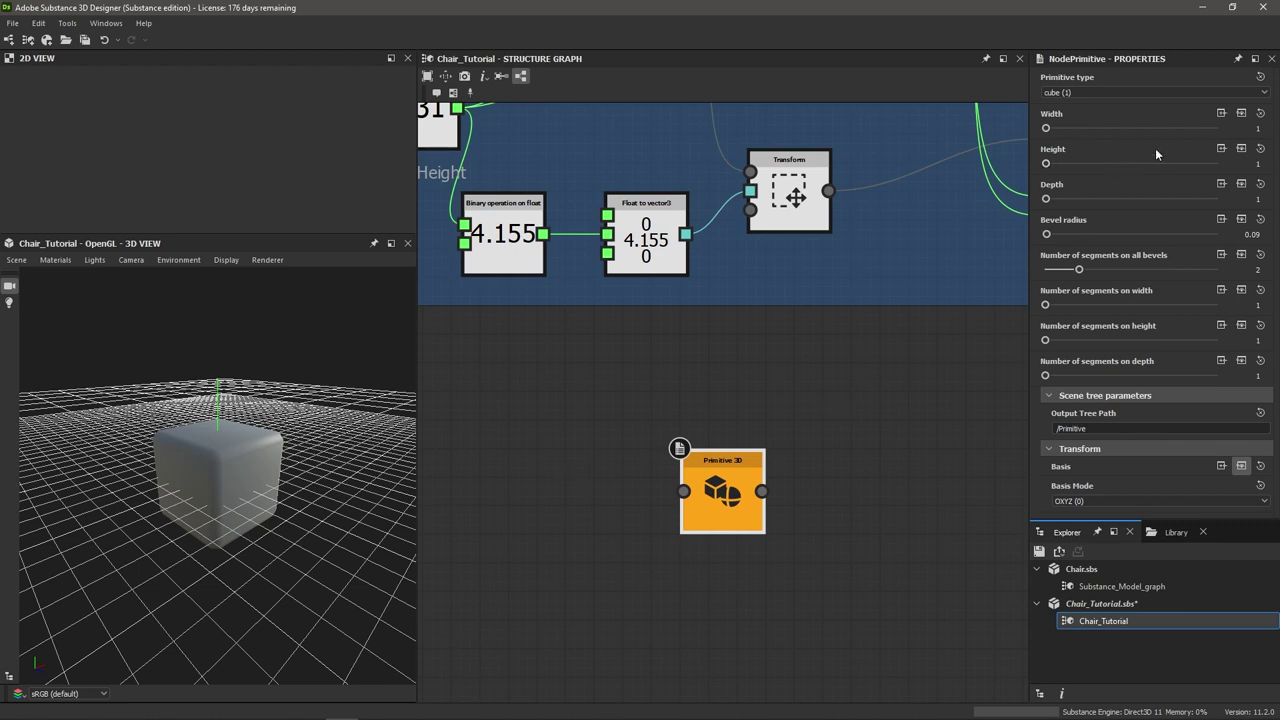
Expose the cube's Width, Height and Depth as node inputs
click(1241, 113)
click(1241, 148)
click(1241, 183)
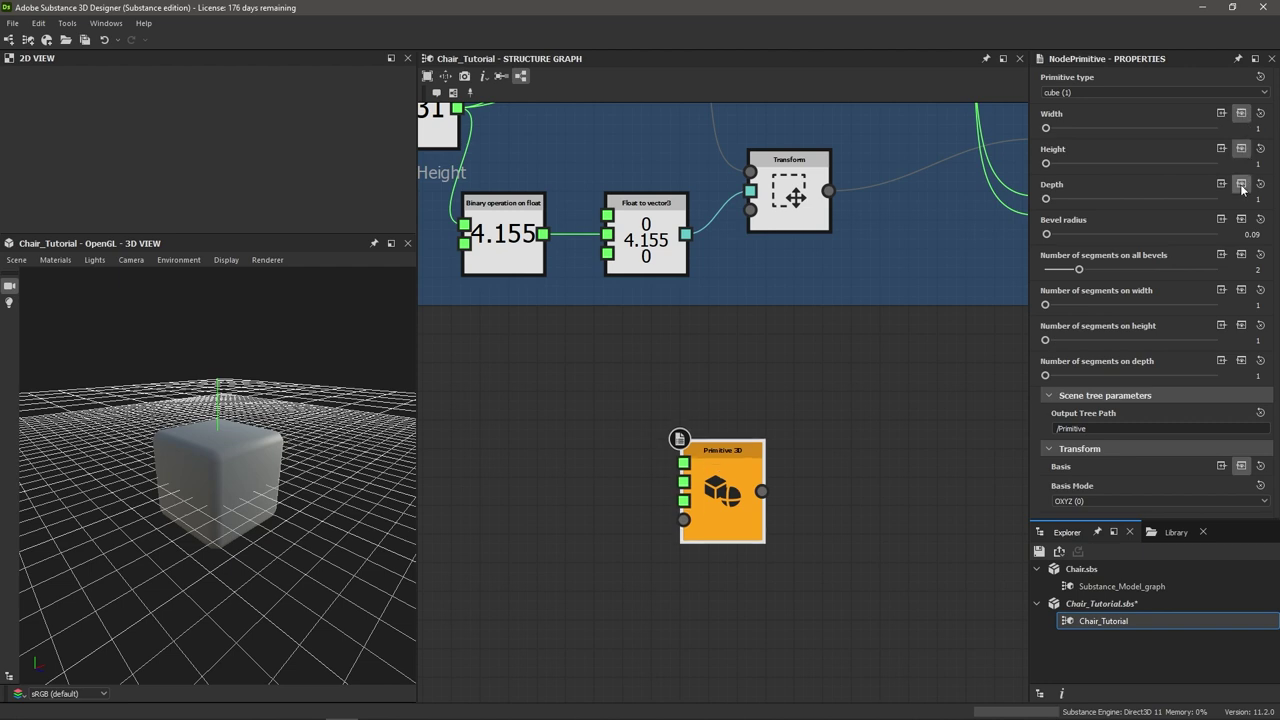
scroll(643, 484, up, 1)
scroll(613, 480, down, 2)
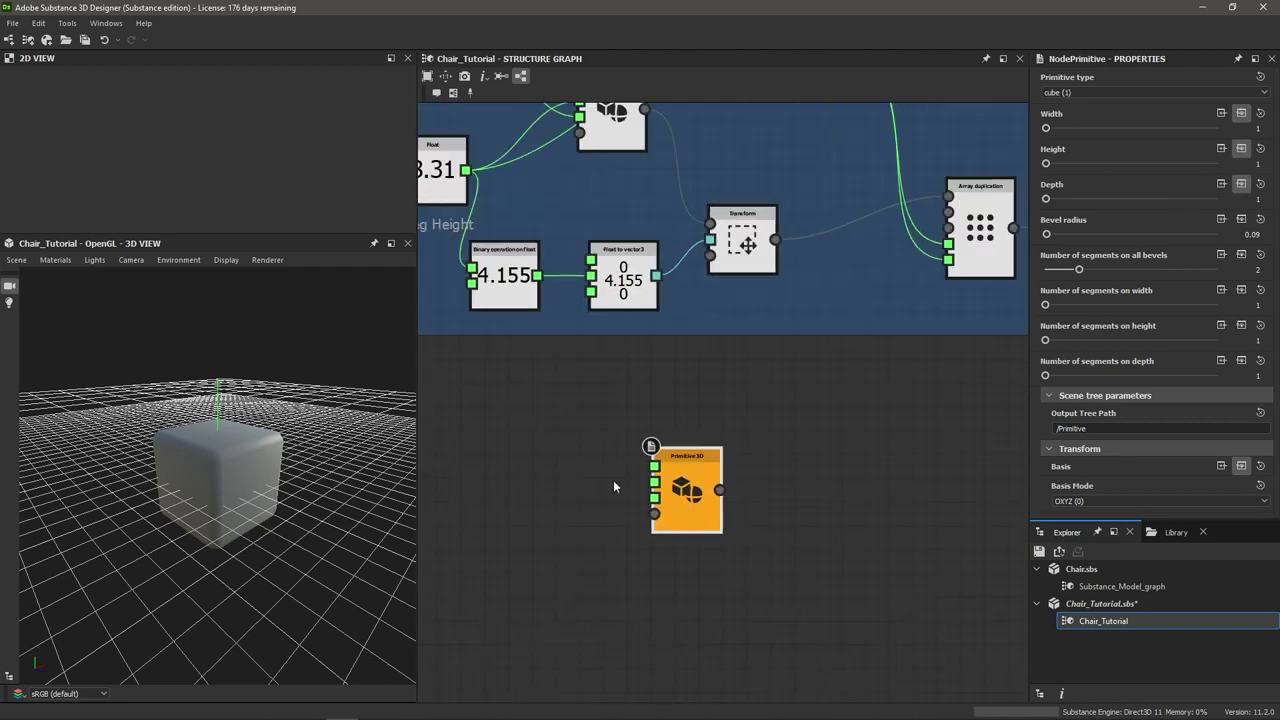
middle_drag(595, 495, 603, 499)
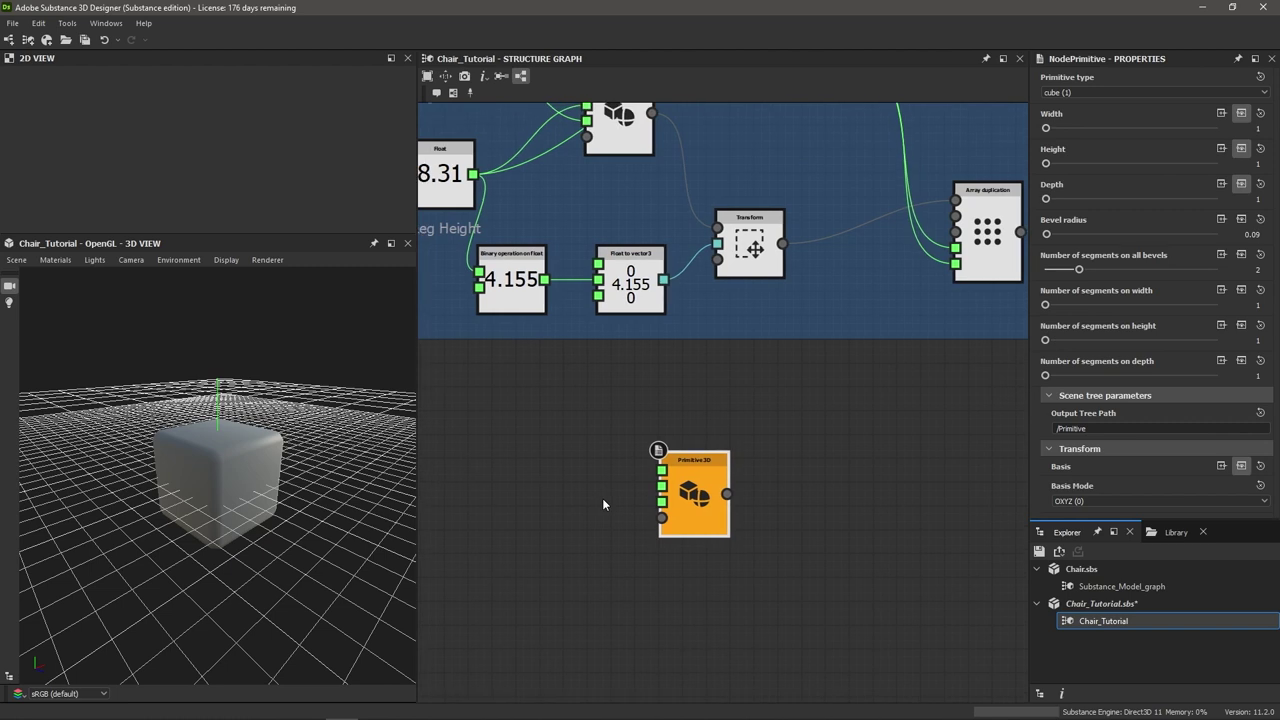
Link Seat Size into the cube's Width, stretching it into a bar, and centre the Legs frame
key(f)
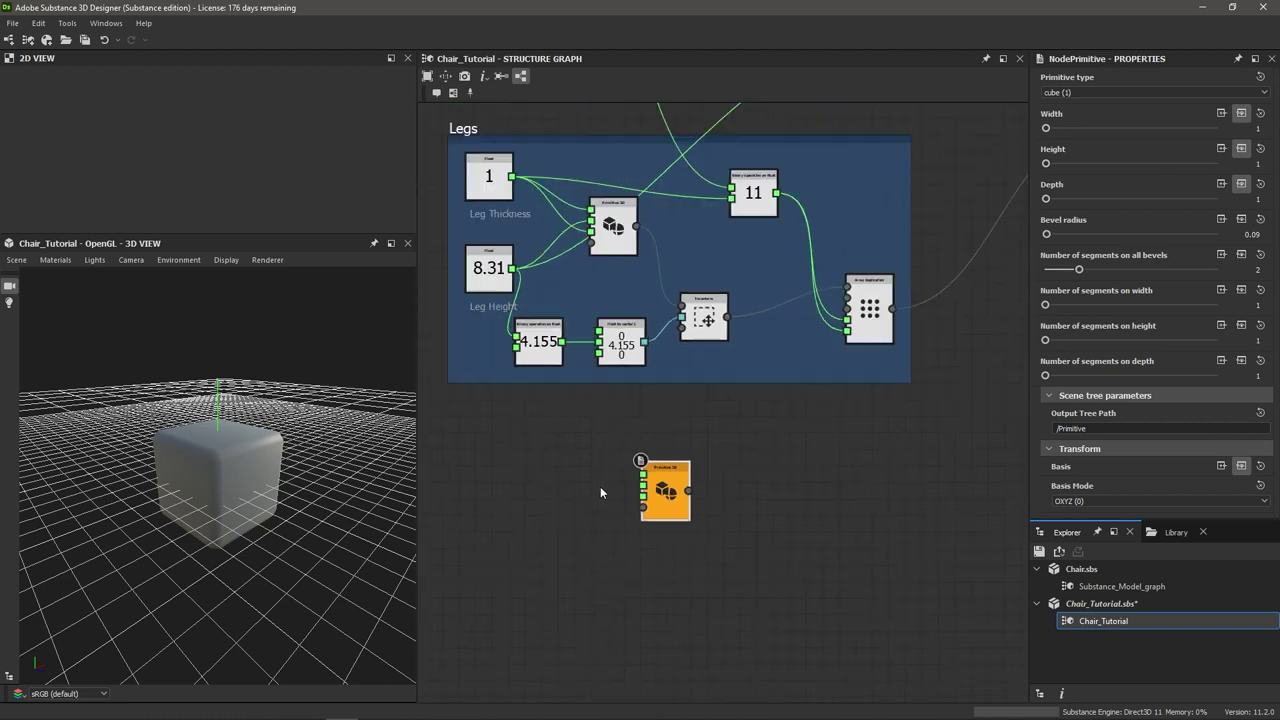
scroll(495, 383, up, 1)
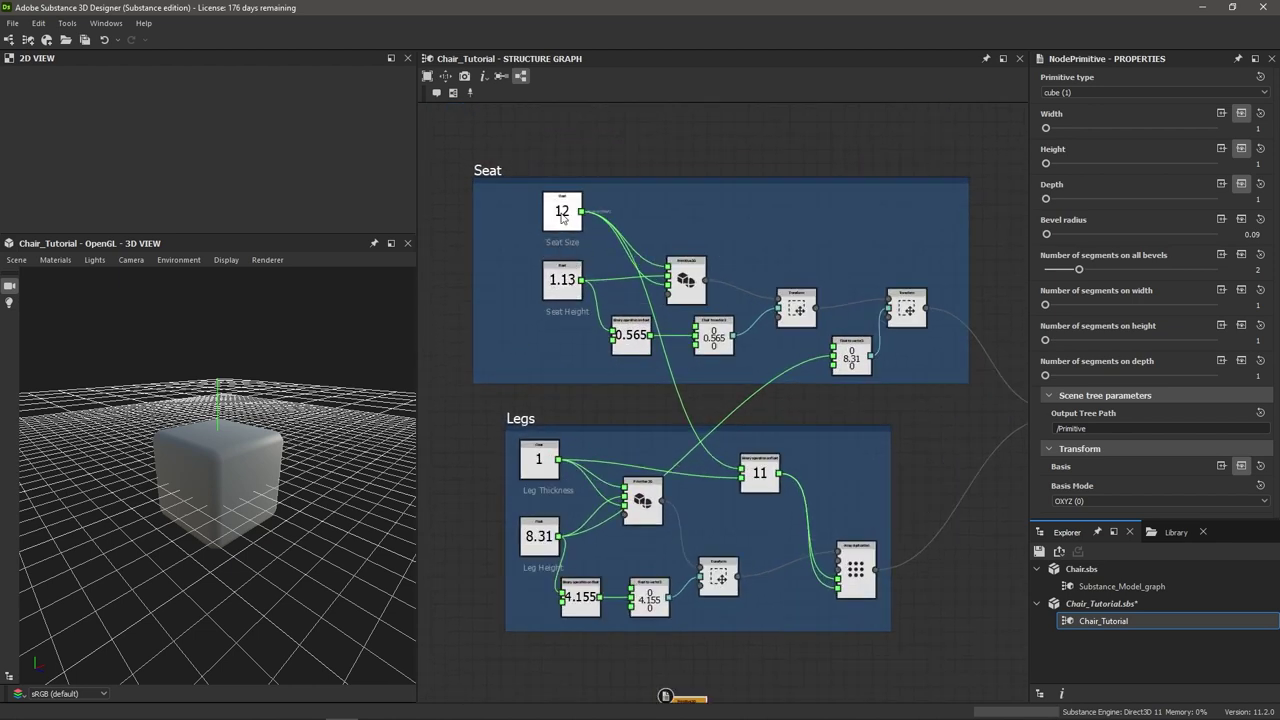
key(f)
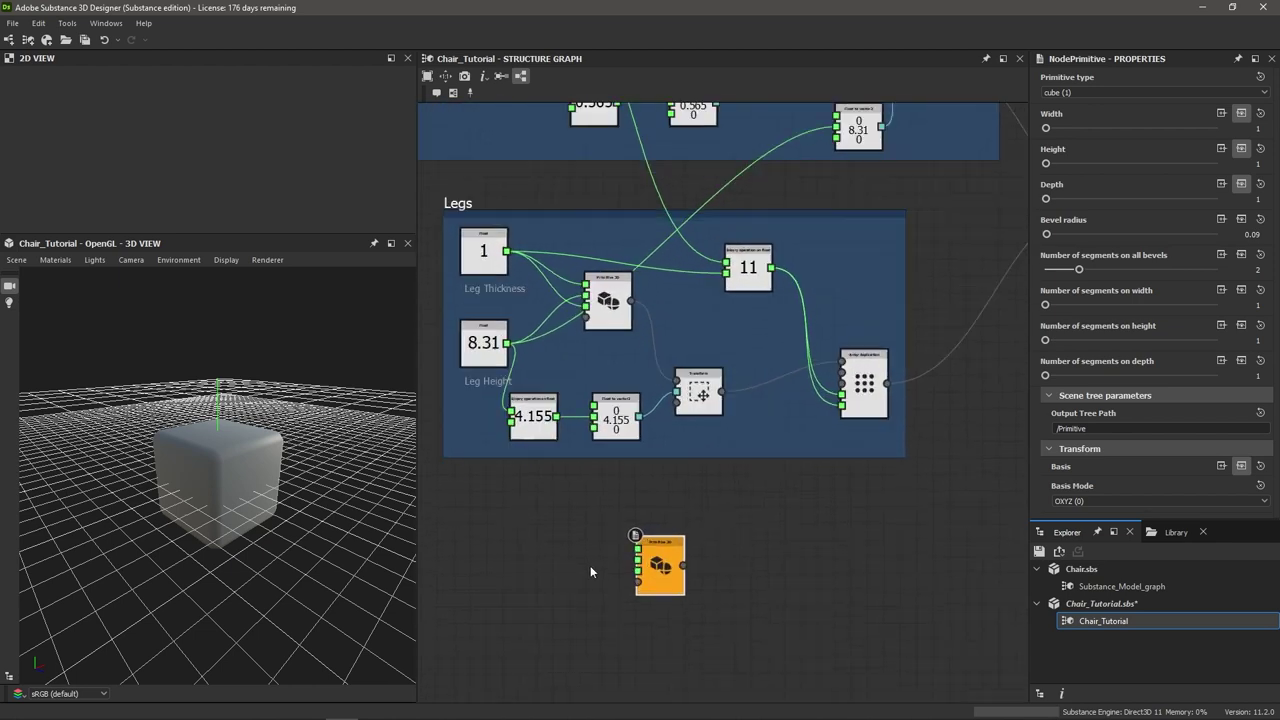
scroll(590, 568, up, 2)
scroll(590, 538, down, 3)
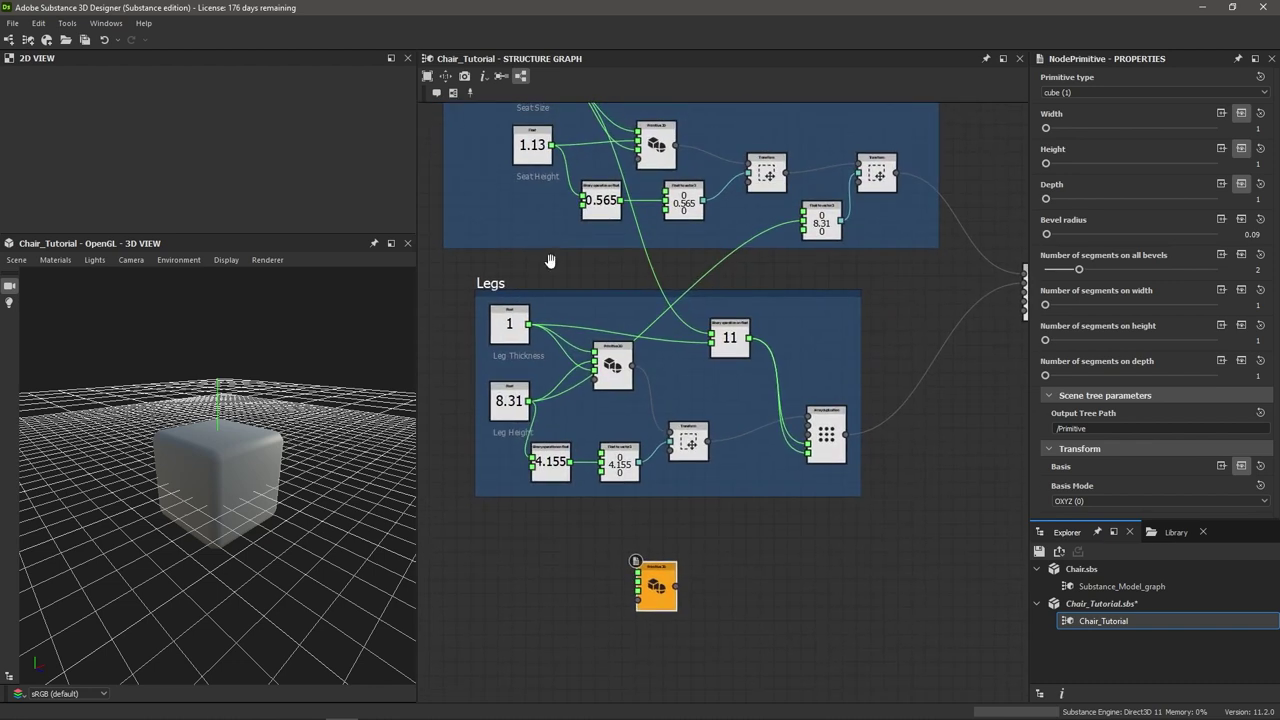
middle_drag(549, 261, 544, 358)
drag(549, 173, 679, 565)
scroll(571, 586, up, 5)
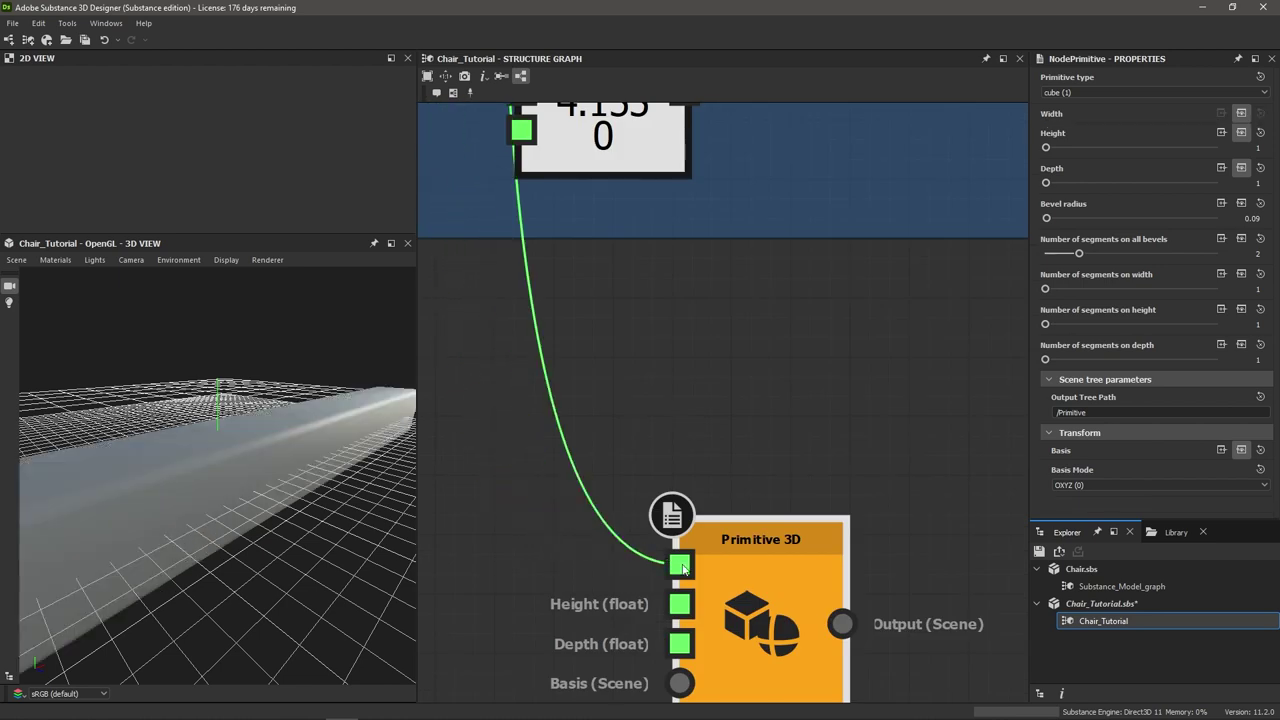
scroll(218, 478, down, 5)
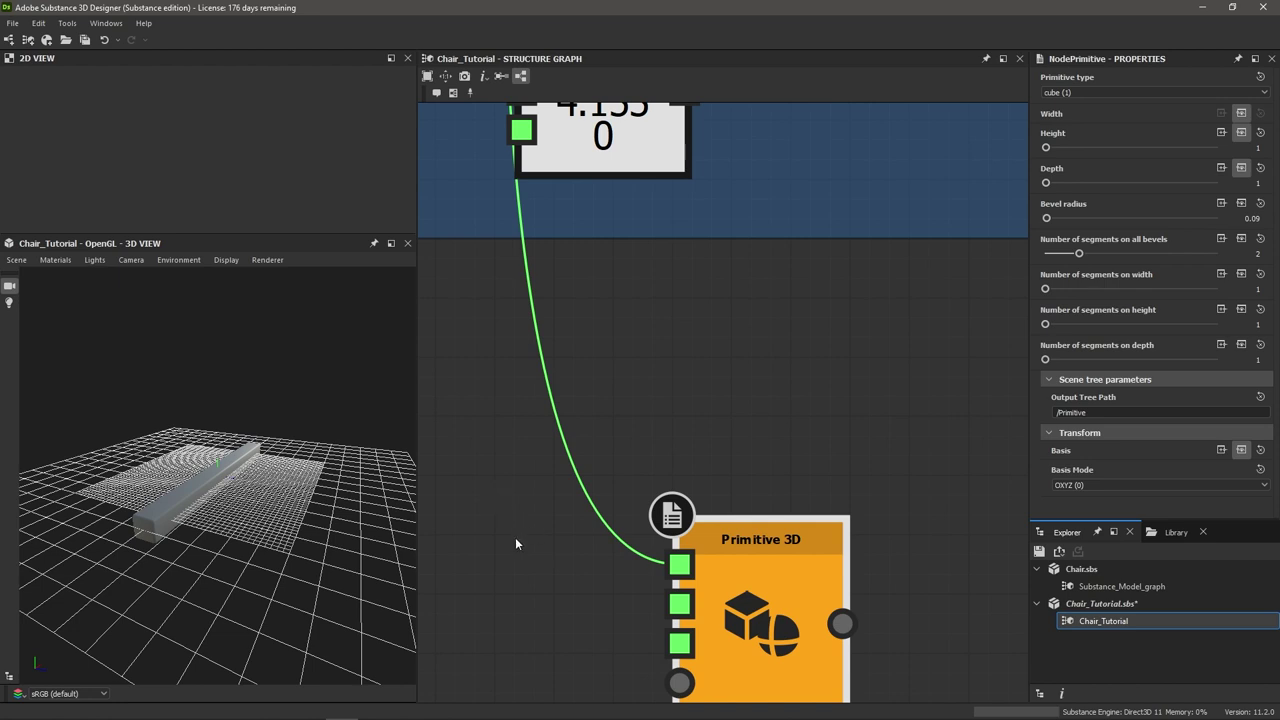
scroll(527, 542, down, 3)
middle_drag(519, 552, 583, 521)
scroll(582, 516, down, 2)
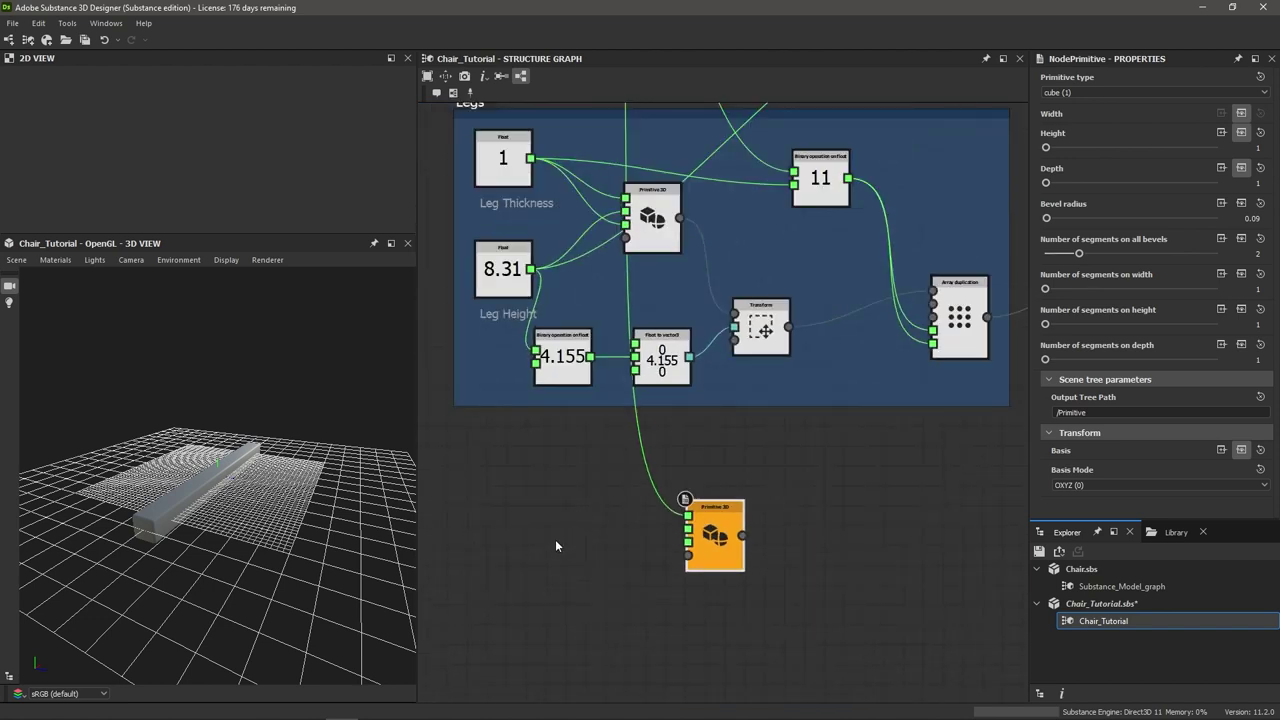
middle_drag(555, 539, 621, 540)
Add a Float node wired into the cube's Height and set its value to 10
key(space)
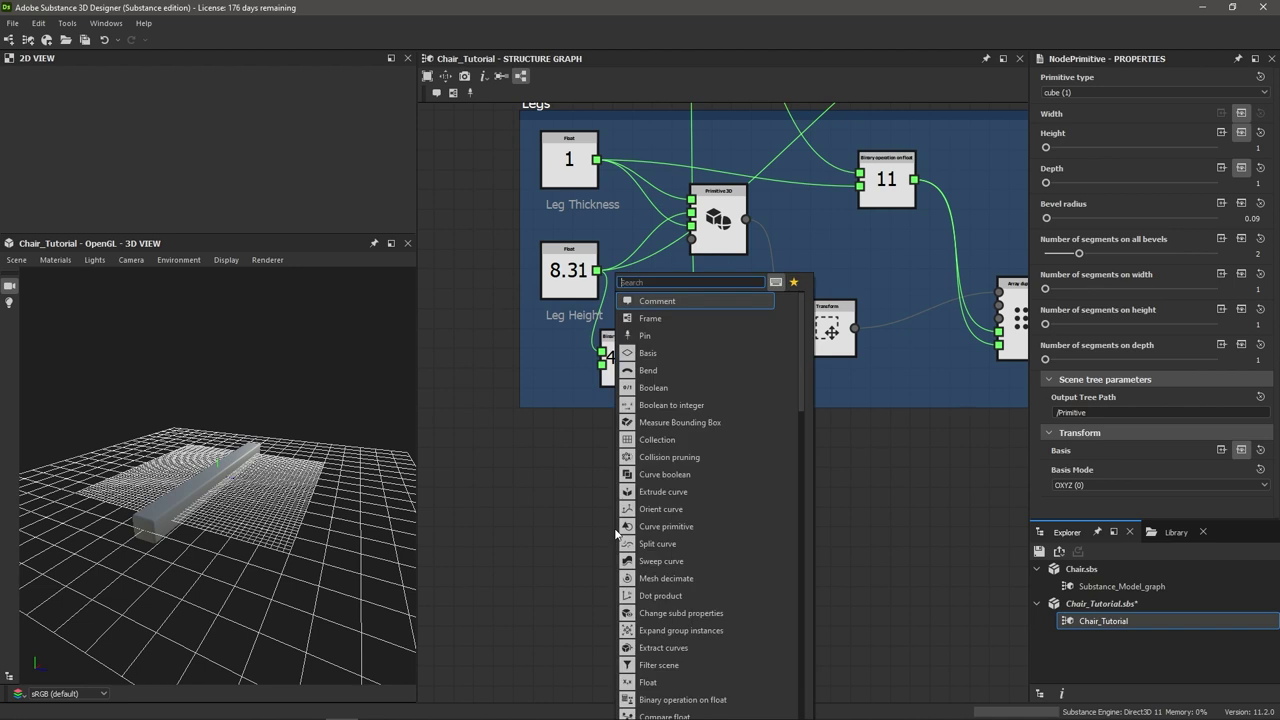
text(float)
key(Return)
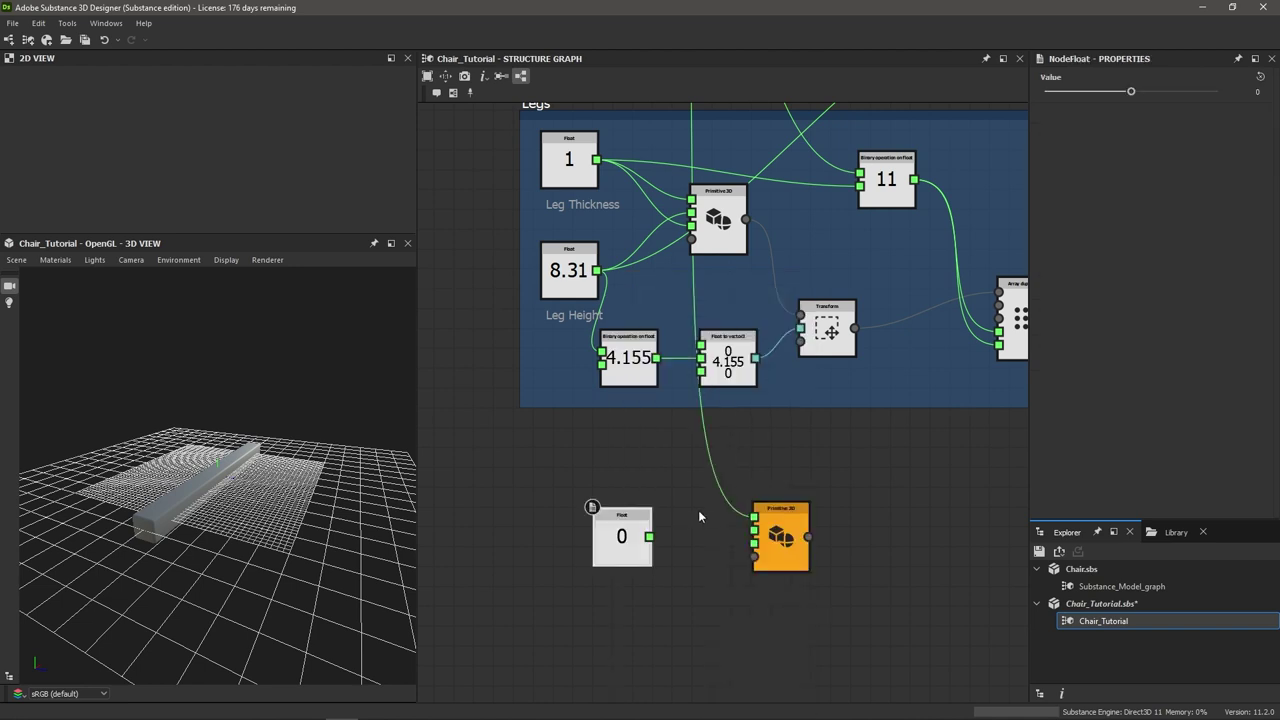
scroll(698, 517, up, 3)
drag(608, 551, 788, 541)
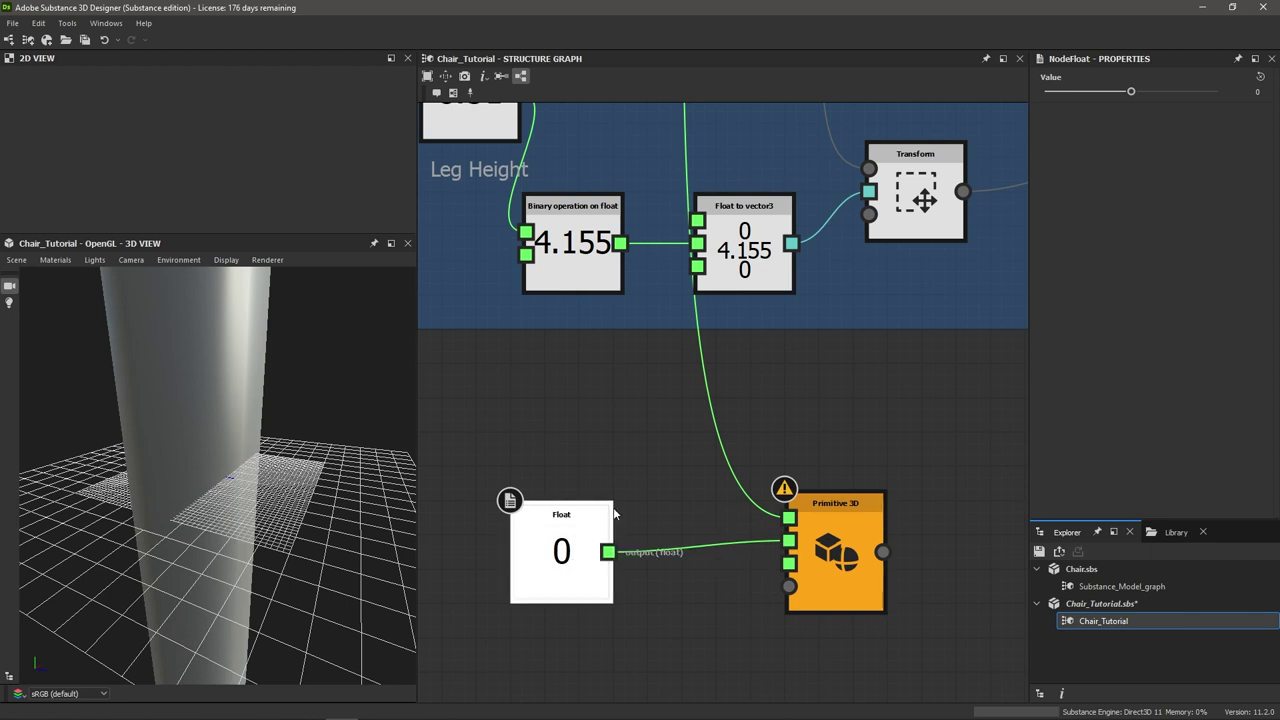
drag(1131, 91, 1199, 92)
click(1254, 91)
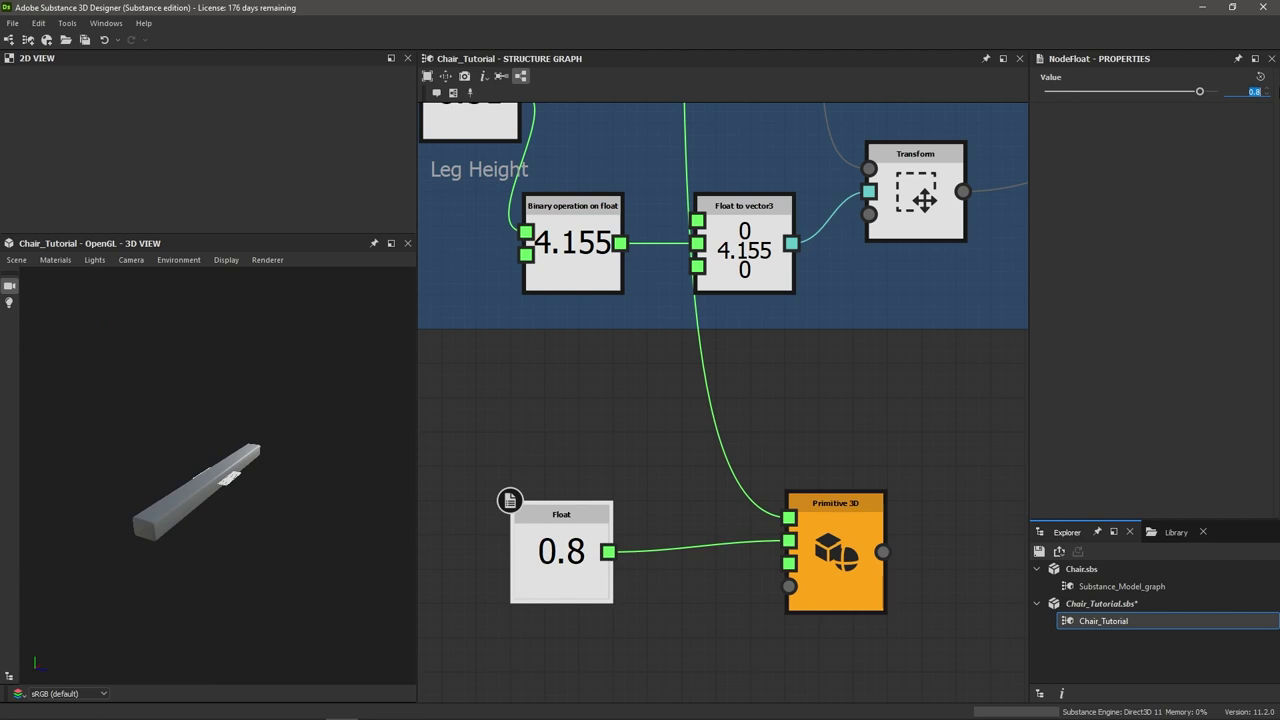
text(10)
key(Return)
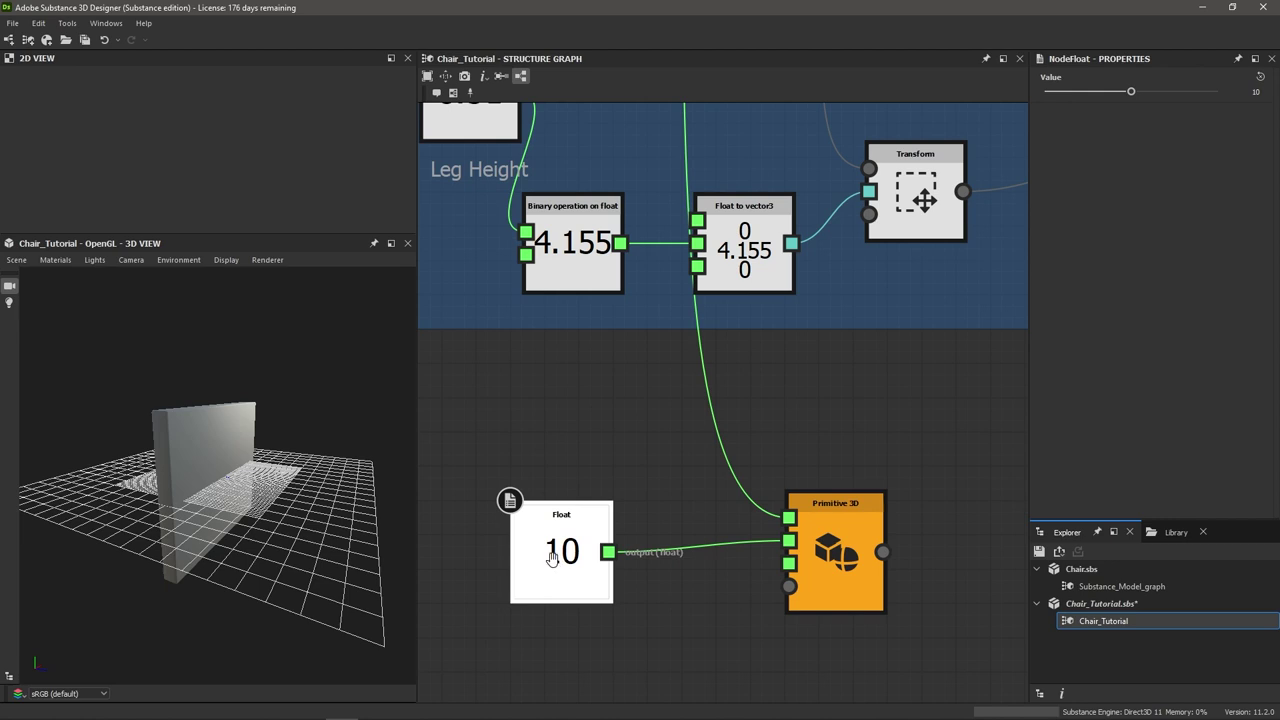
Label the Float node with the comment 'Back Height'
middle_drag(551, 557, 545, 515)
right_click(550, 511)
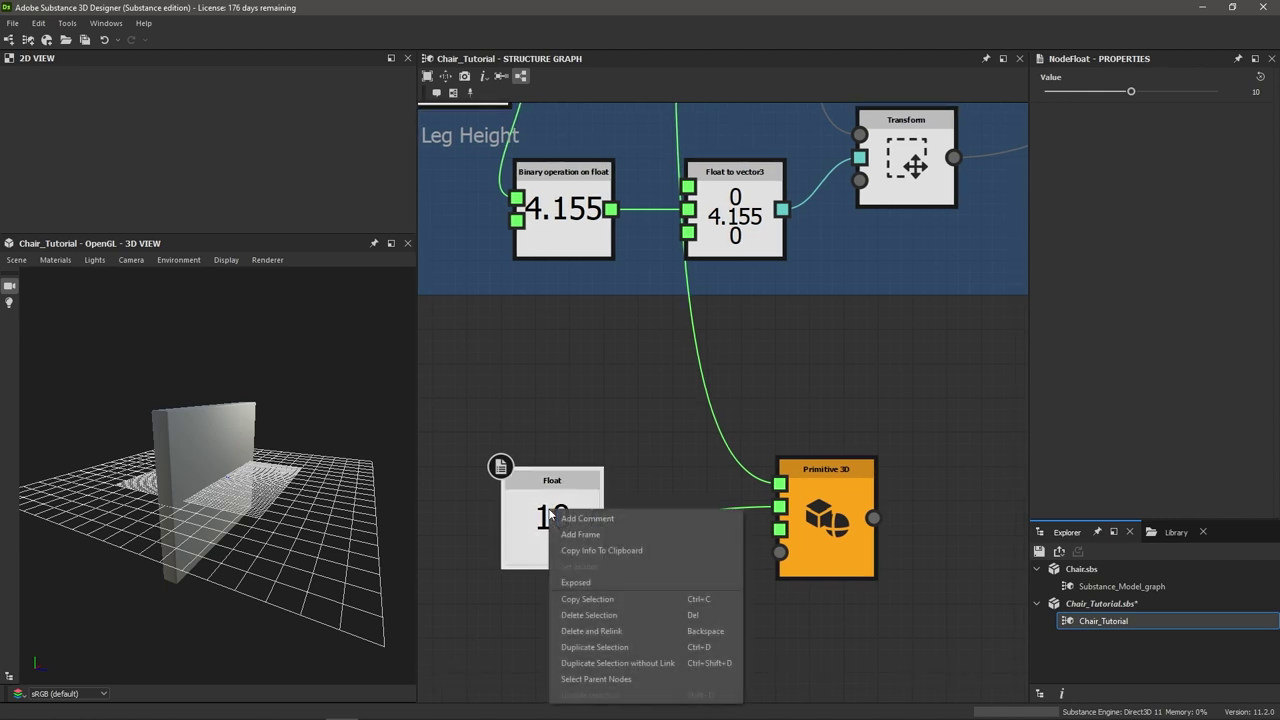
click(646, 519)
drag(1150, 110, 992, 100)
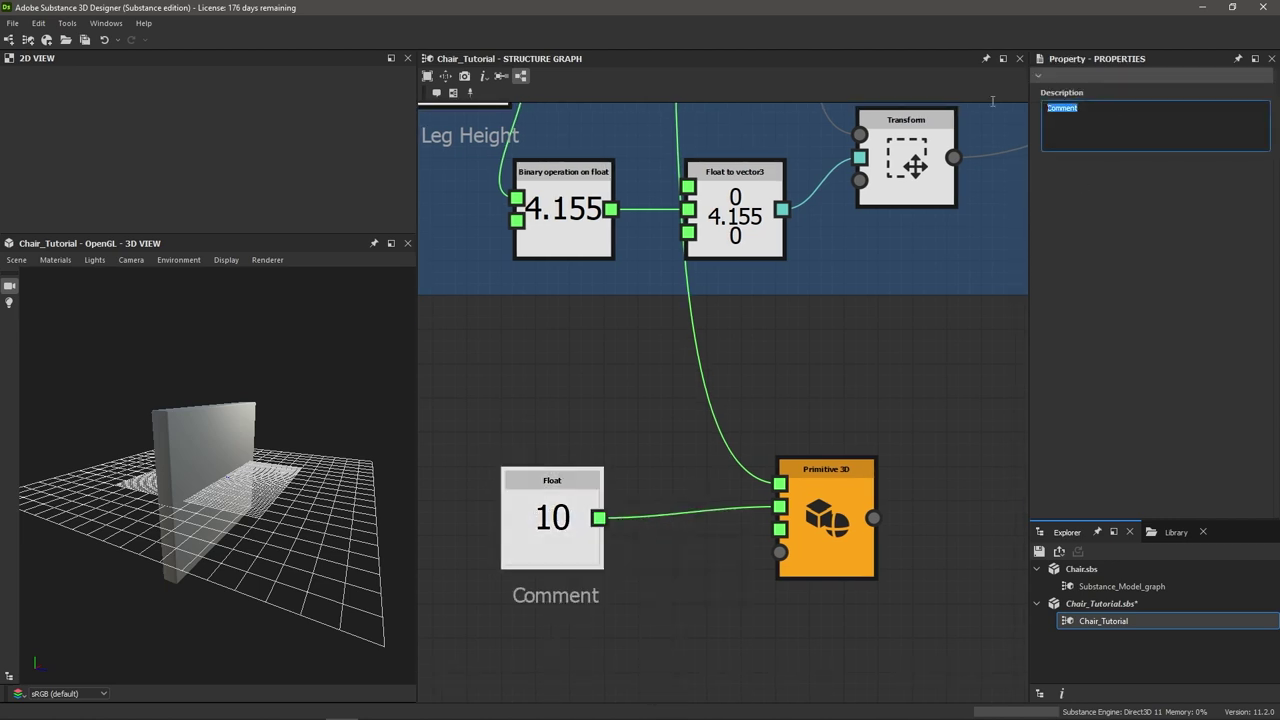
text(Back Height)
click(1131, 265)
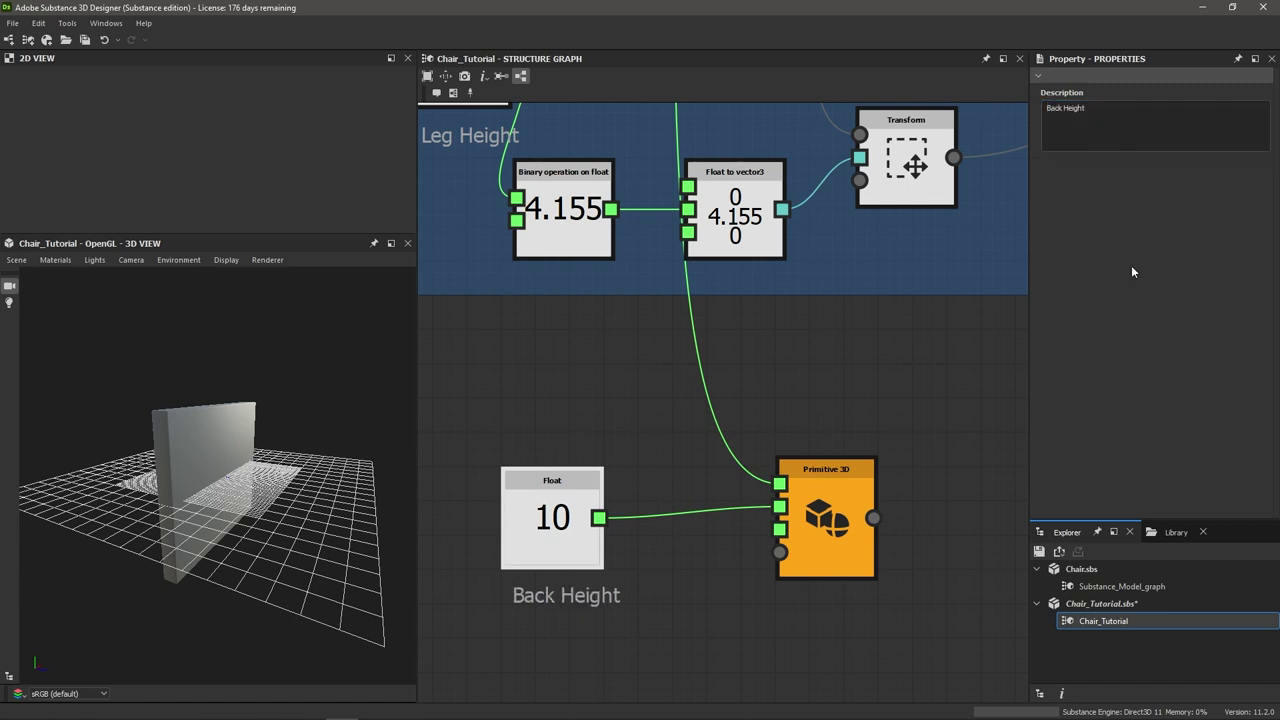
scroll(687, 454, down, 3)
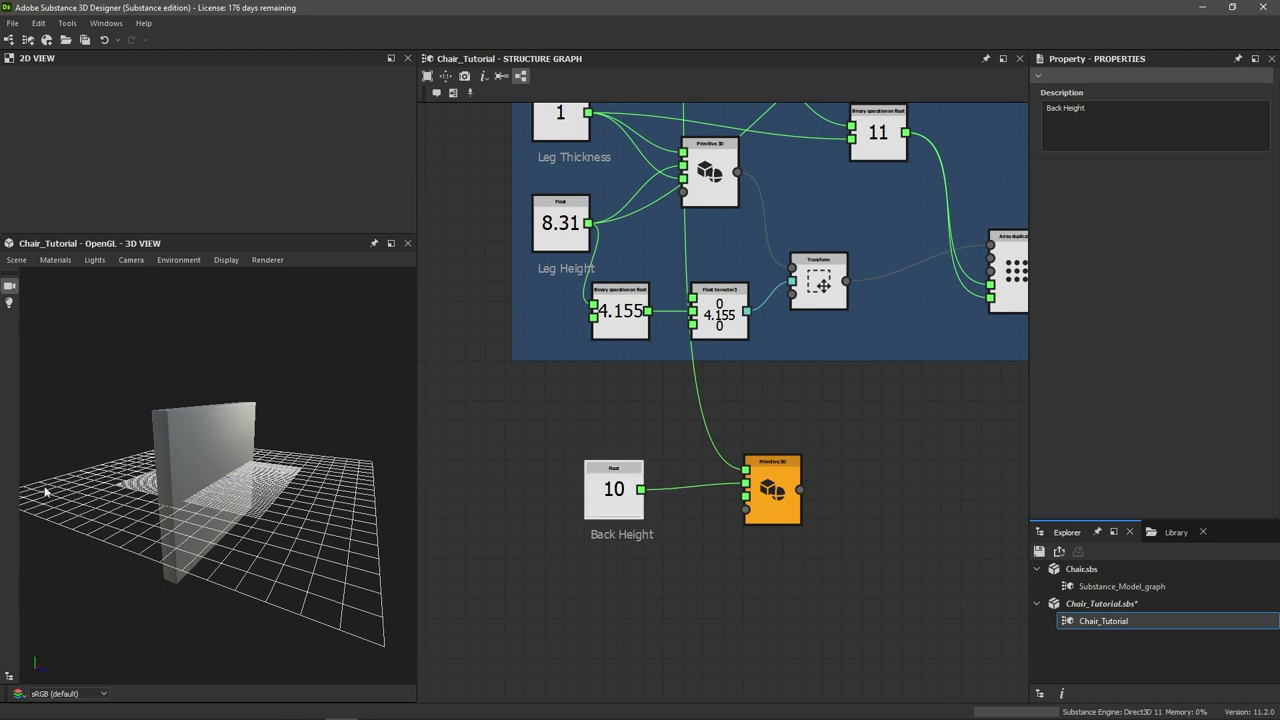
middle_drag(683, 618, 676, 607)
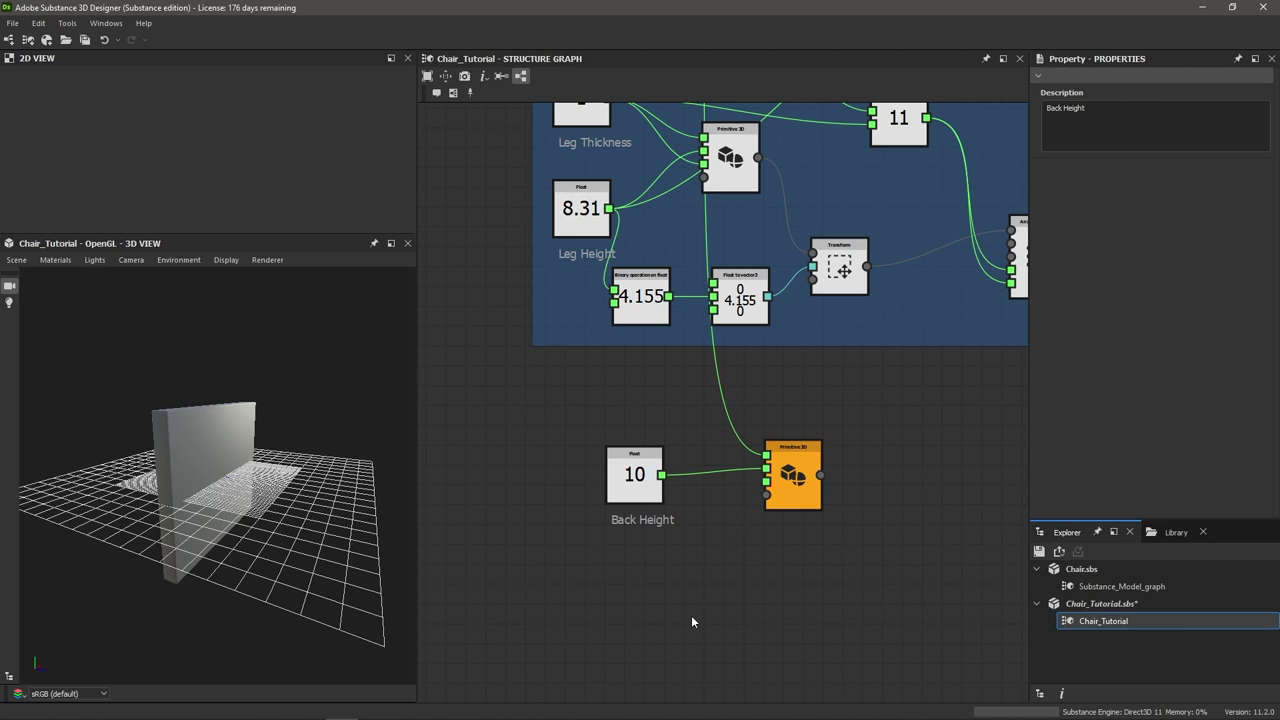
Add a Binary operation on float set to Division, fed by Back Height into Value 1
key(space)
text(binar)
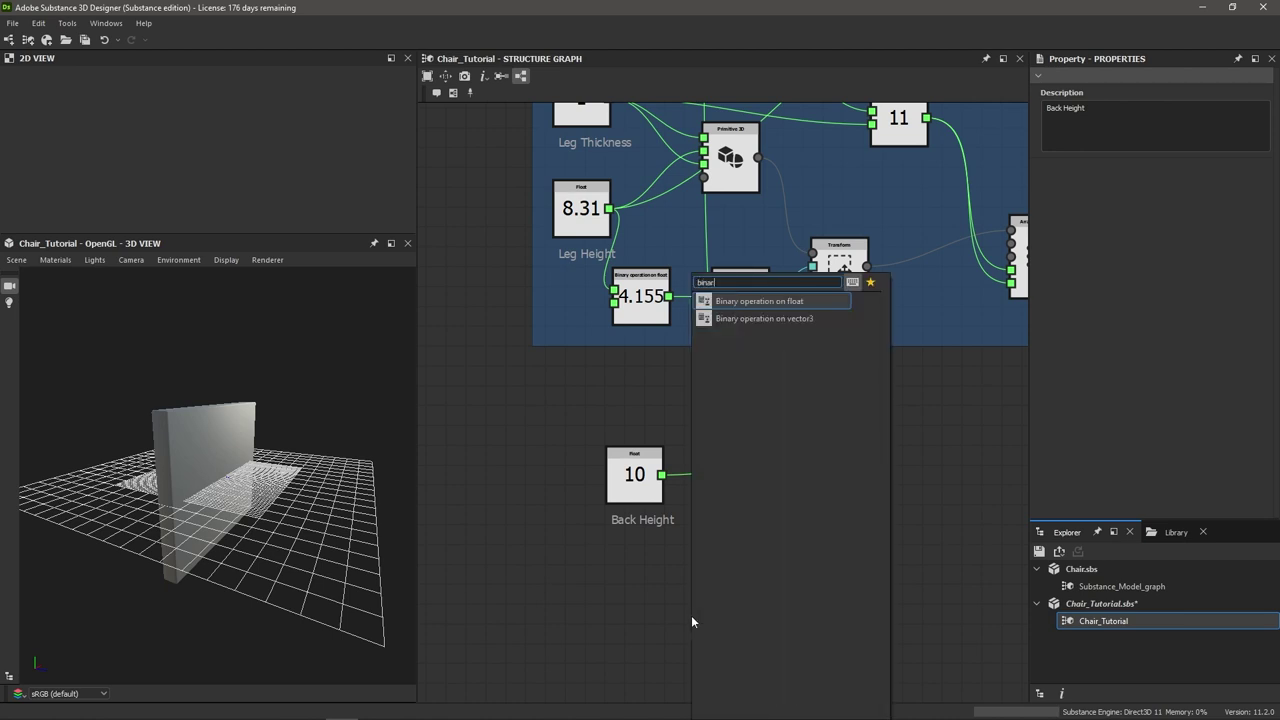
key(Return)
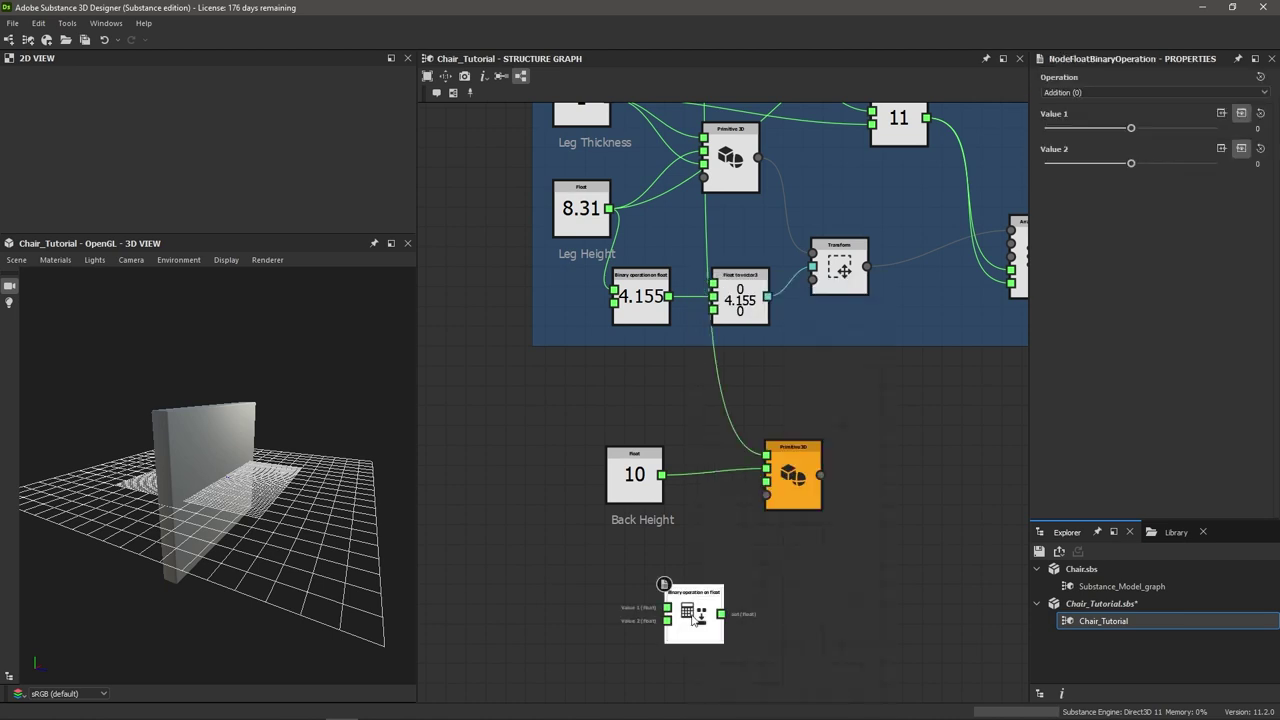
click(1090, 93)
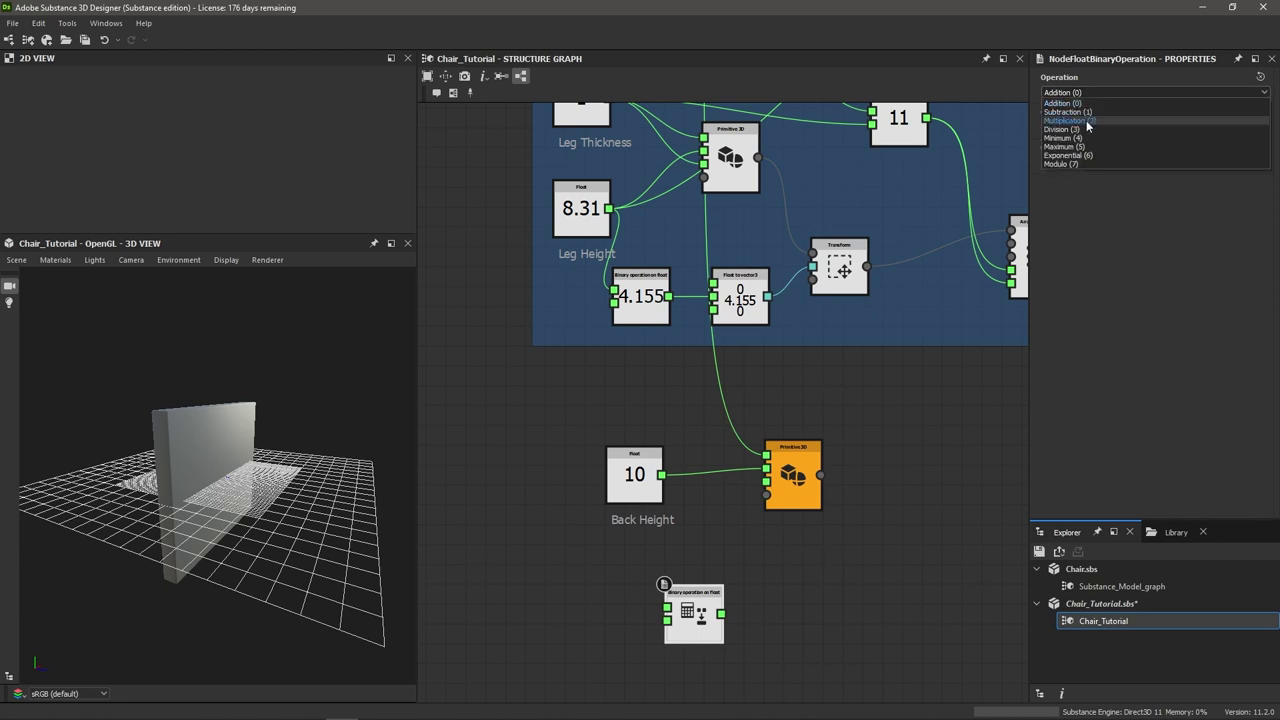
click(1086, 120)
scroll(706, 558, up, 2)
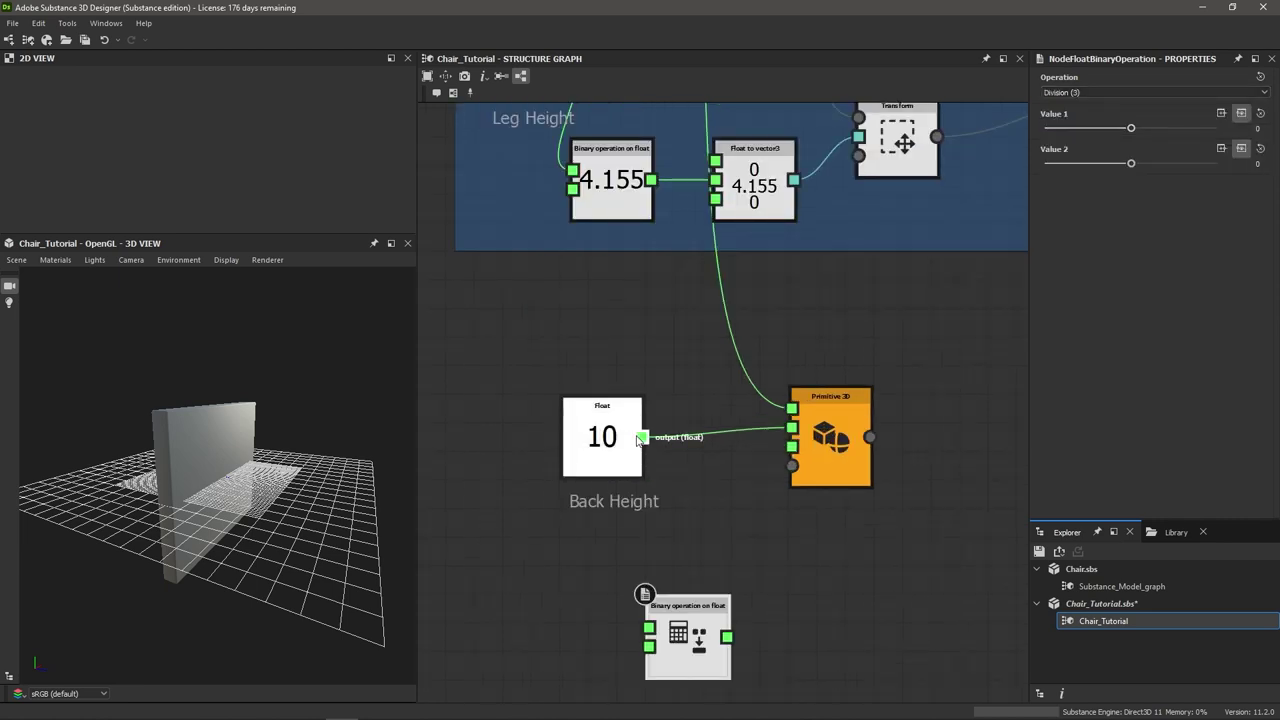
drag(642, 437, 754, 610)
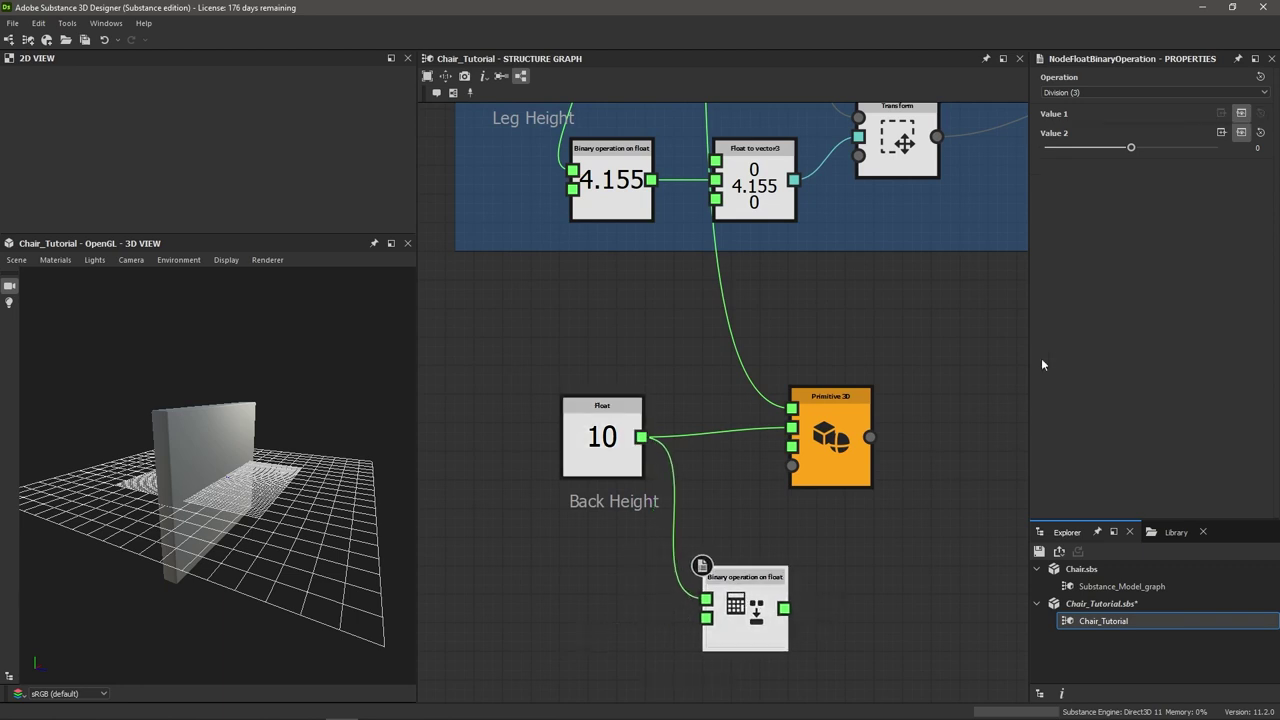
Set the division's Value 2 to 2 and place the node under Back Height
click(1258, 147)
text(2)
key(Return)
drag(768, 600, 853, 585)
middle_drag(841, 537, 778, 501)
scroll(762, 502, down, 2)
scroll(747, 502, up, 2)
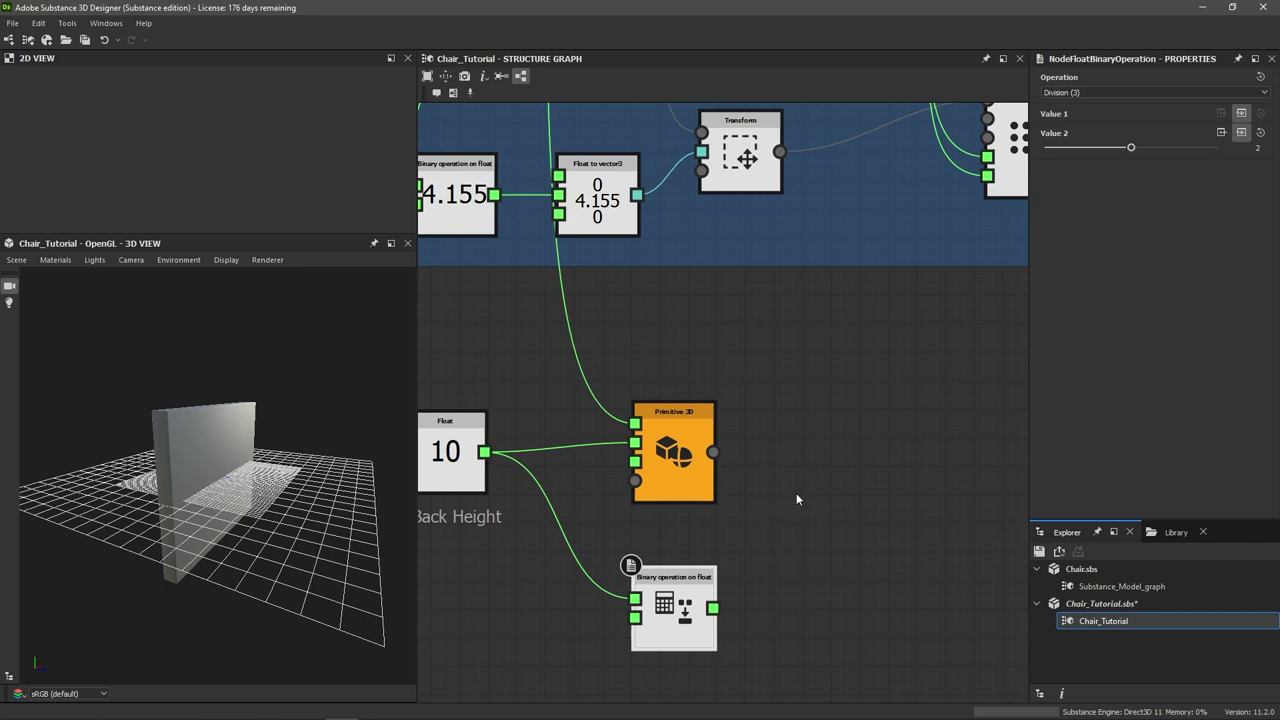
Add a Transform after the cube's Primitive 3D and expose its Translation as an input
key(space)
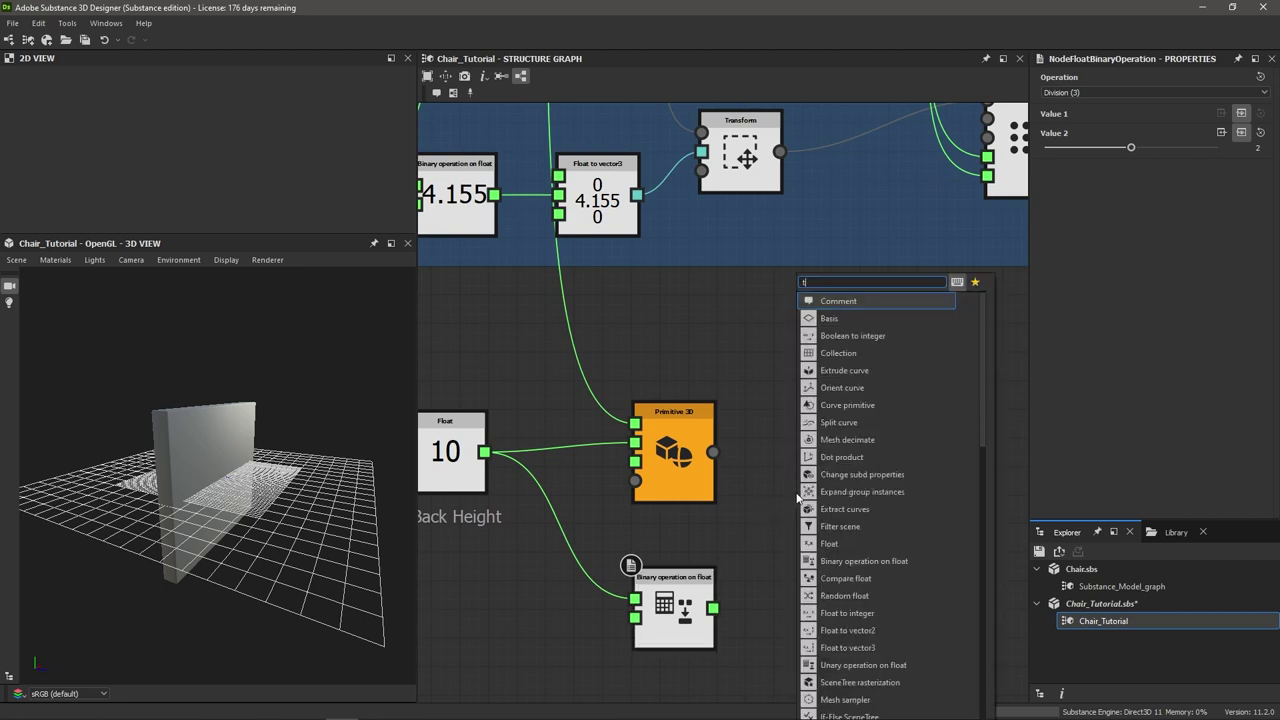
text(transf)
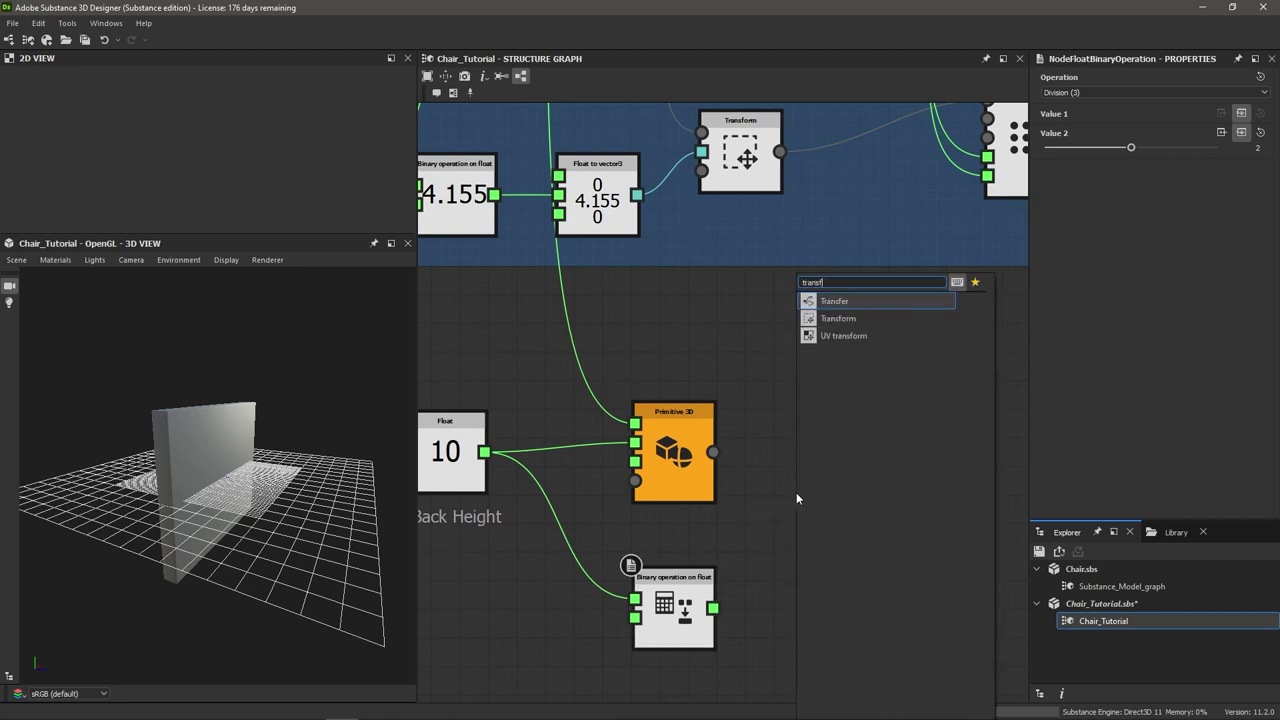
key(Down)
key(Return)
scroll(880, 490, up, 2)
drag(650, 438, 825, 465)
click(874, 470)
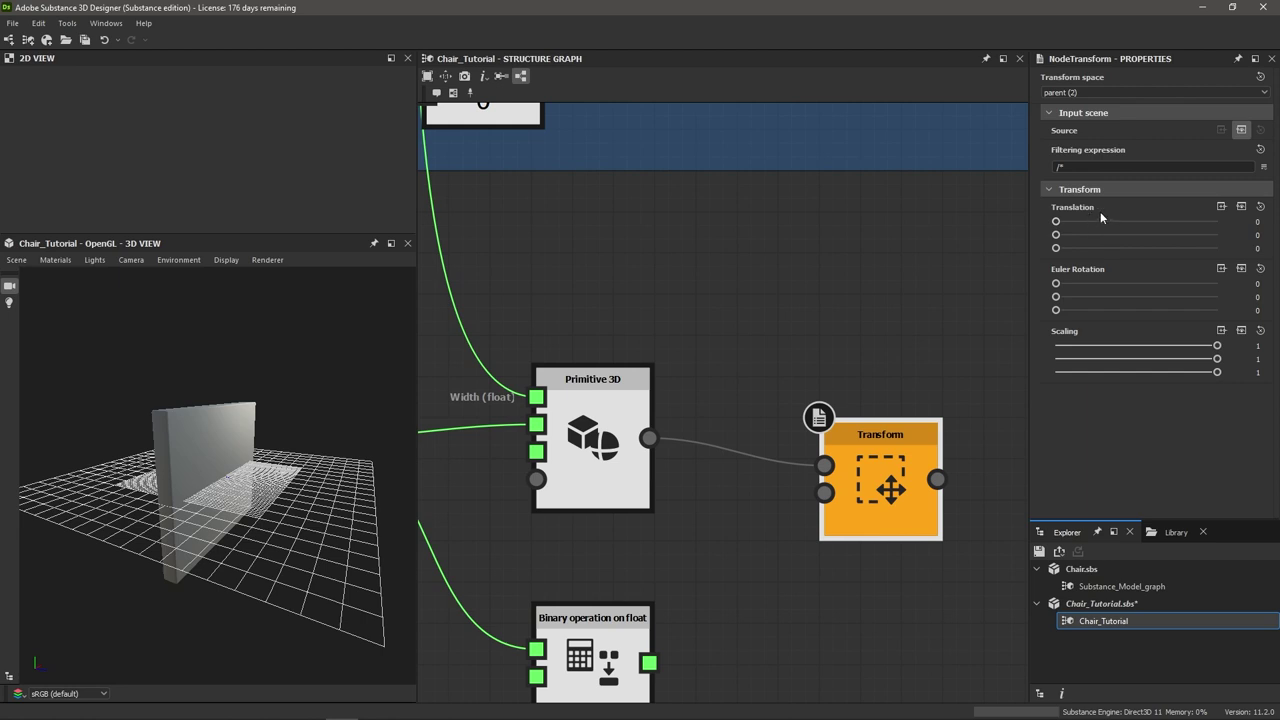
click(1241, 207)
Drive Translation Y from the division result via Float to vector3, unlinking X and Z
scroll(681, 662, down, 2)
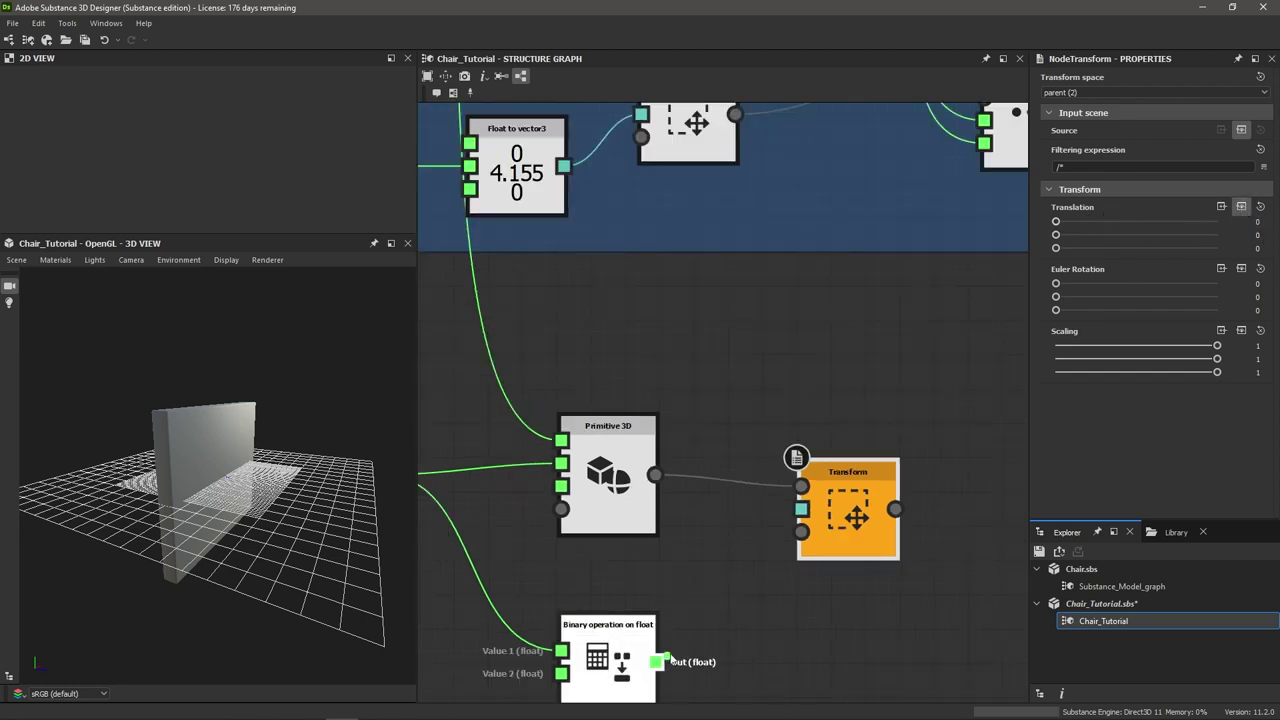
drag(655, 661, 990, 505)
drag(688, 518, 786, 588)
middle_drag(931, 592, 829, 531)
drag(674, 534, 708, 568)
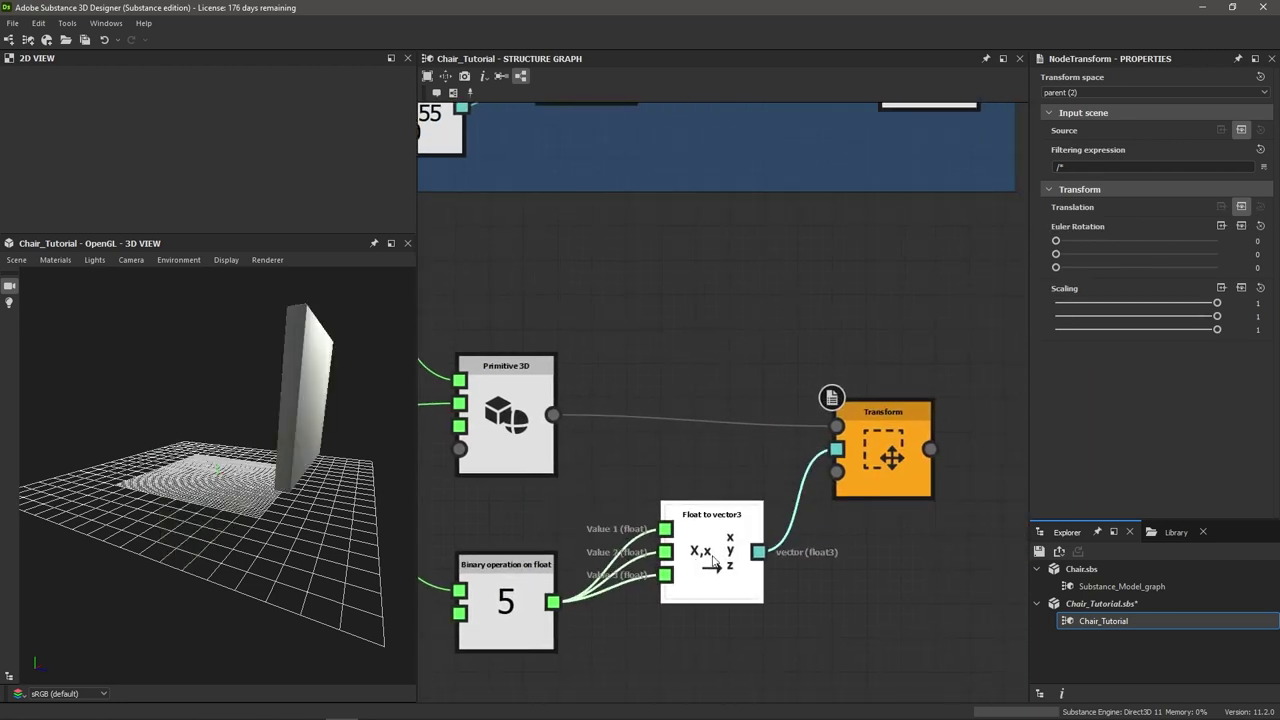
click(586, 516)
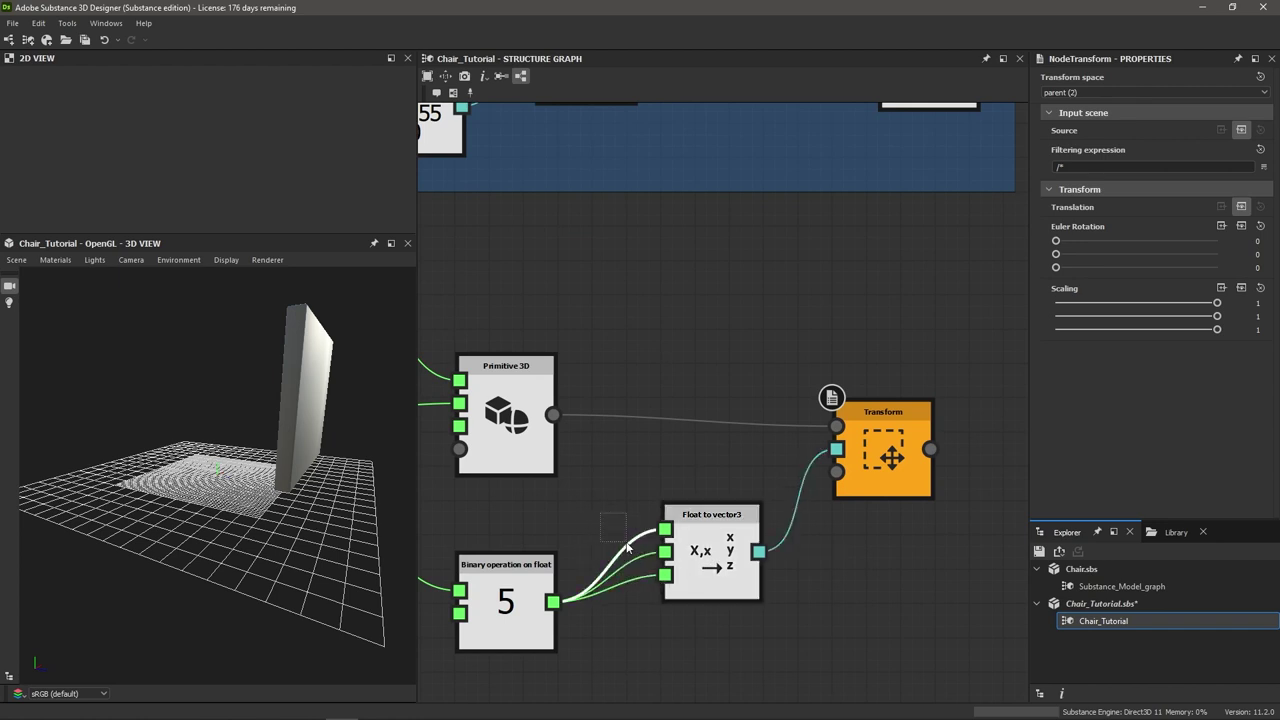
click(628, 553)
key(Delete)
click(635, 586)
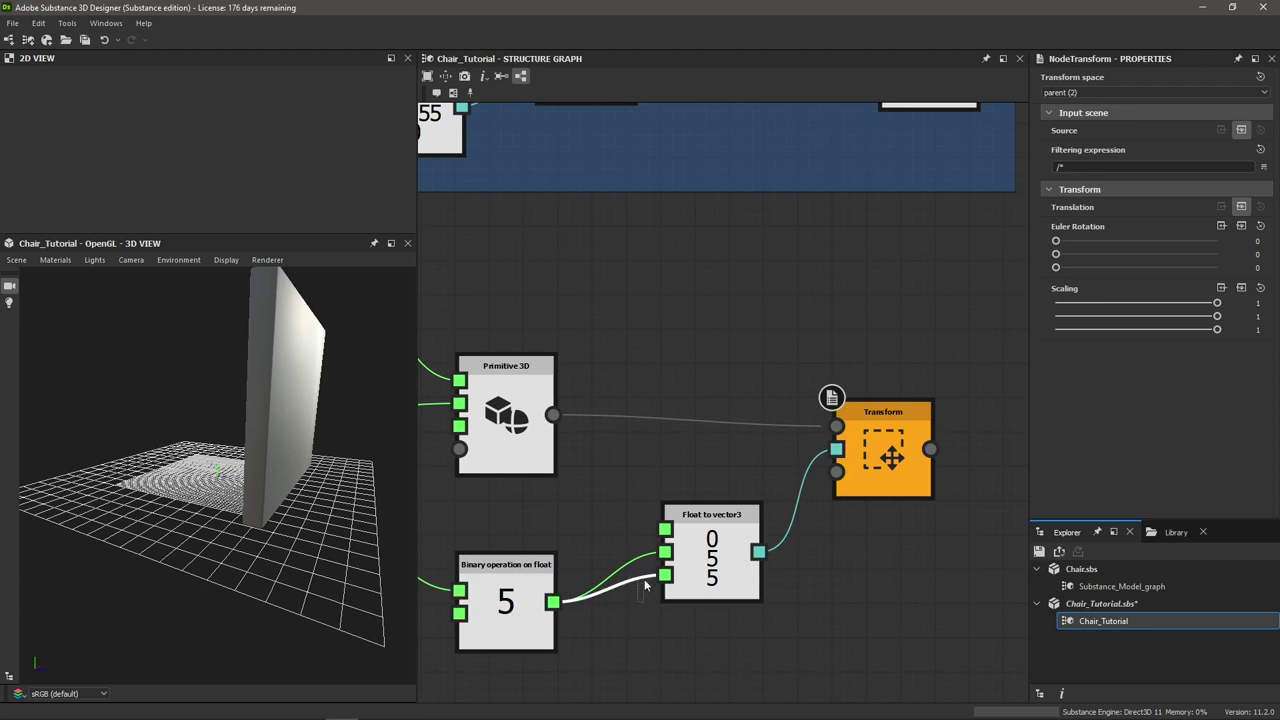
key(Delete)
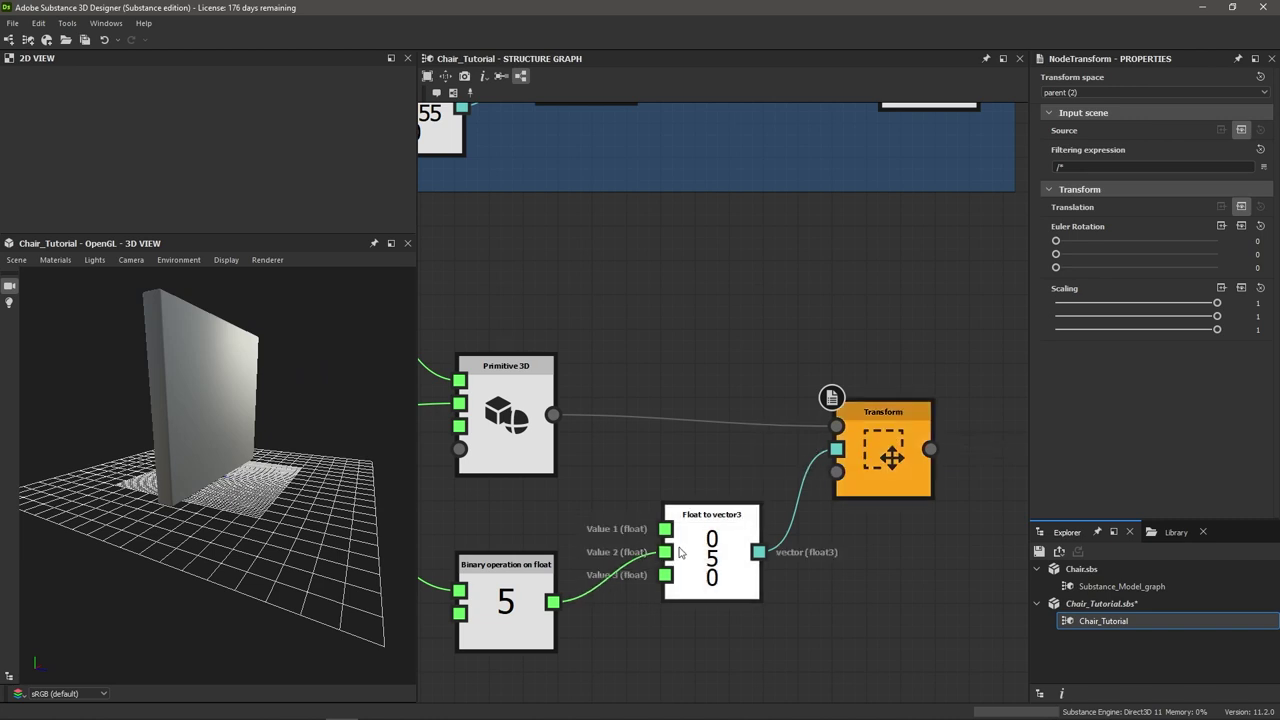
drag(181, 466, 248, 496)
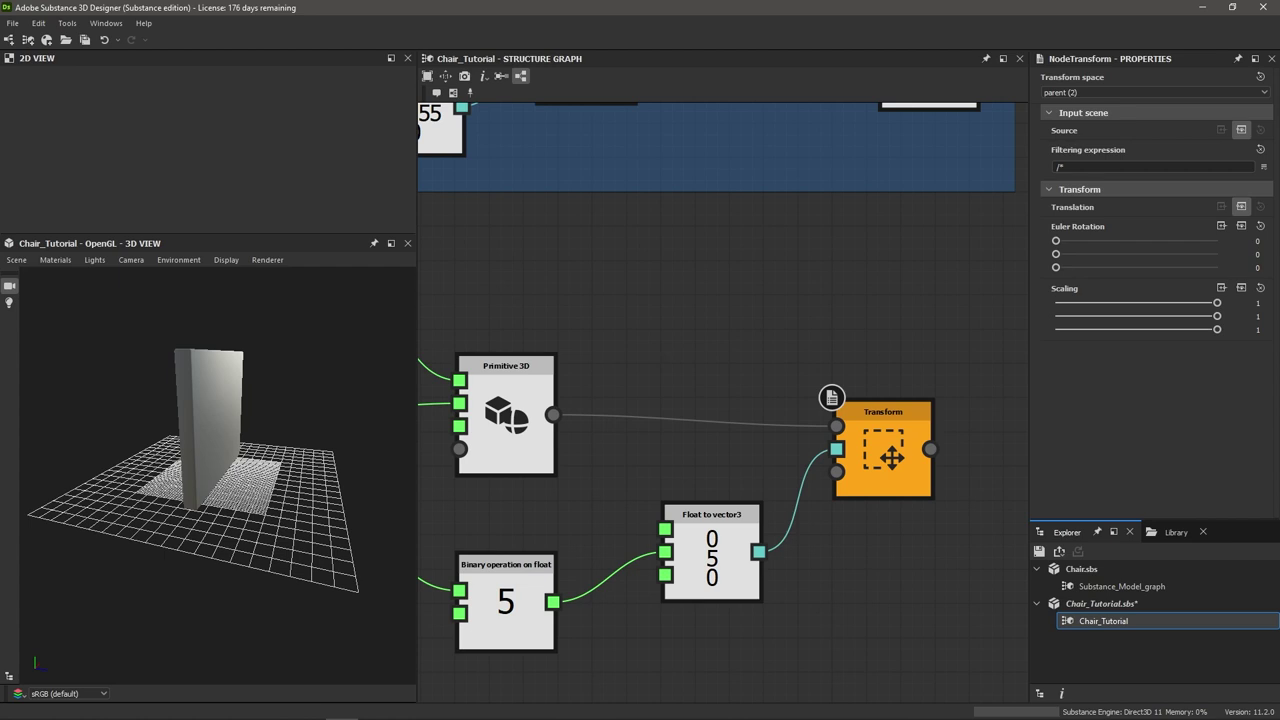
drag(221, 368, 201, 394)
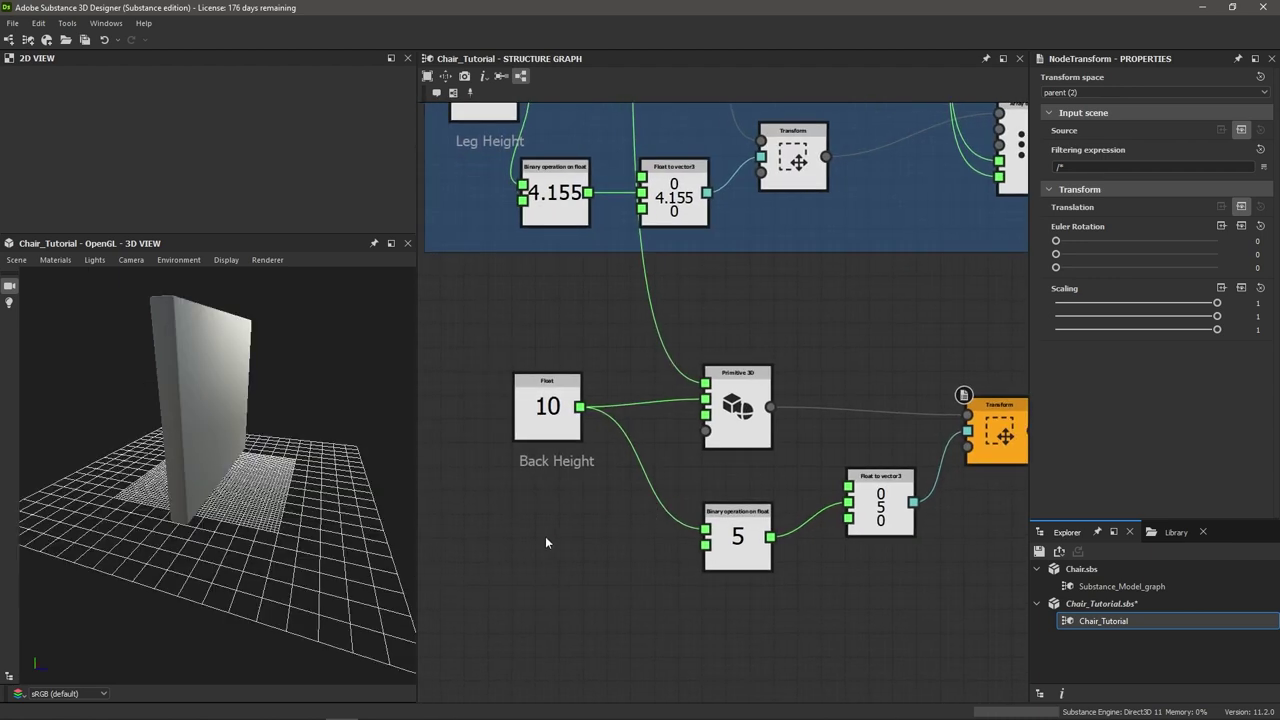
Add a new Float node commented 'Back Thickness'
middle_drag(545, 536, 556, 499)
key(space)
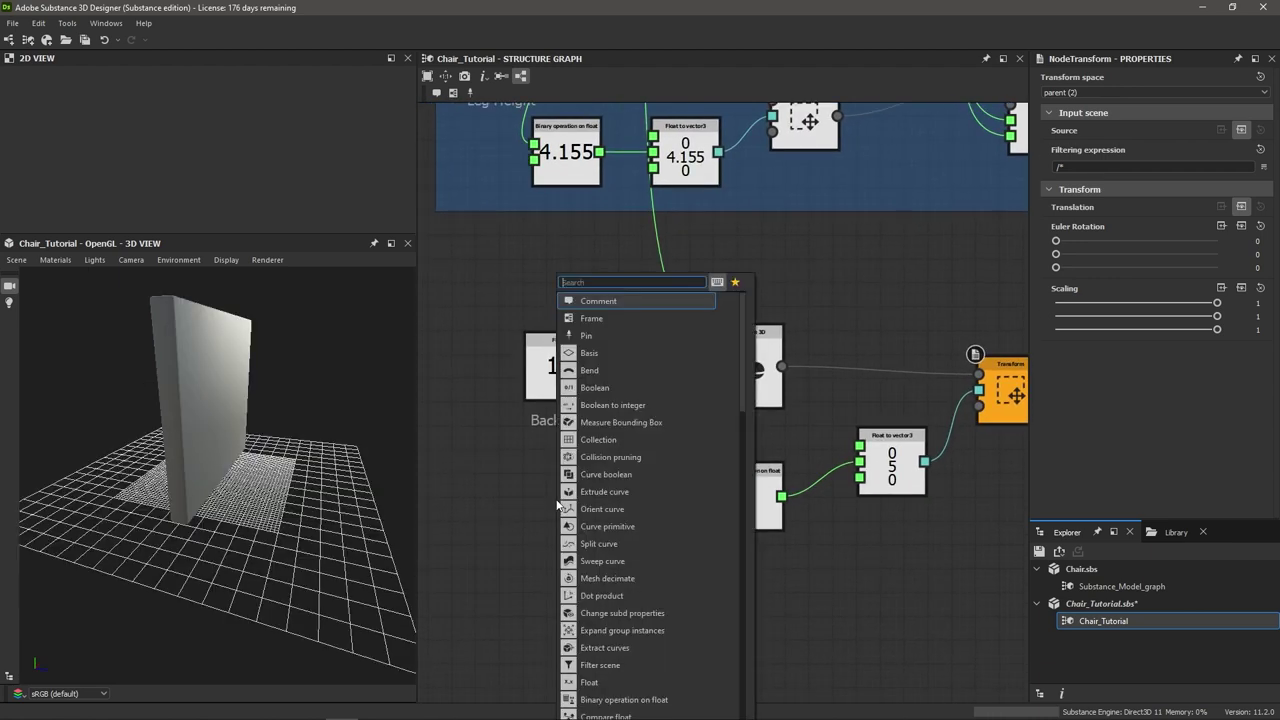
text(float)
key(Return)
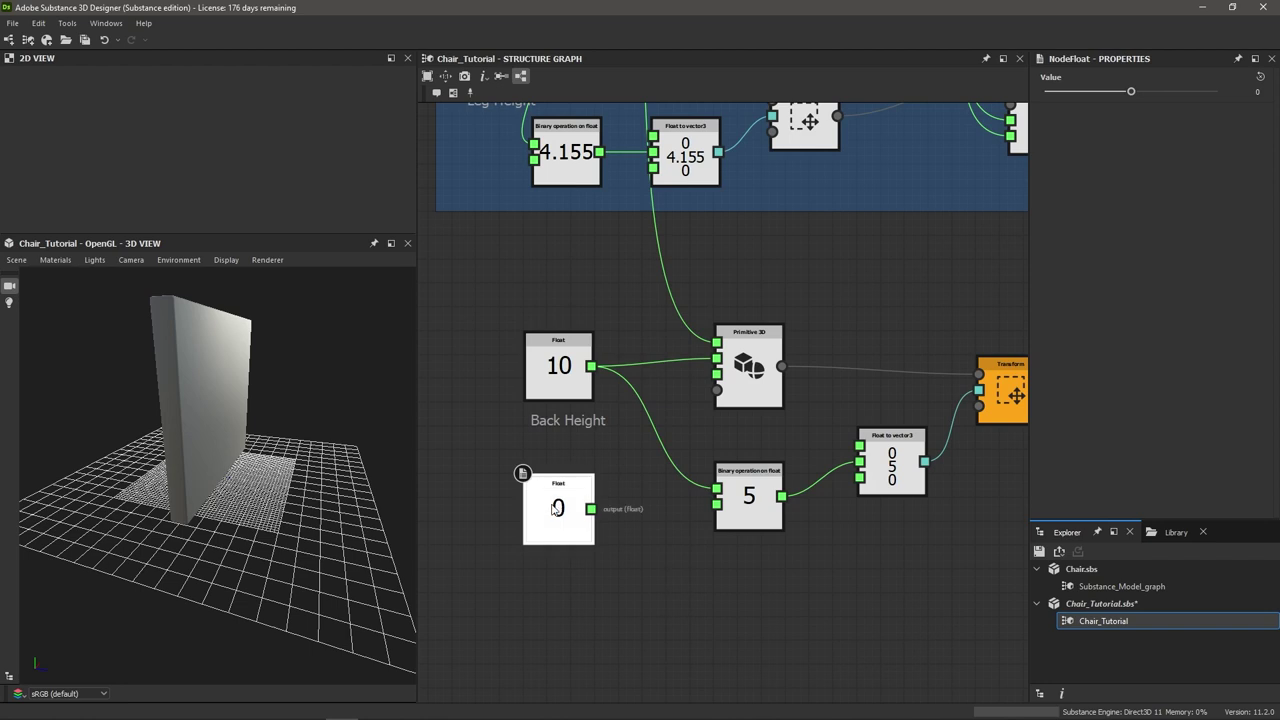
right_click(554, 507)
click(605, 513)
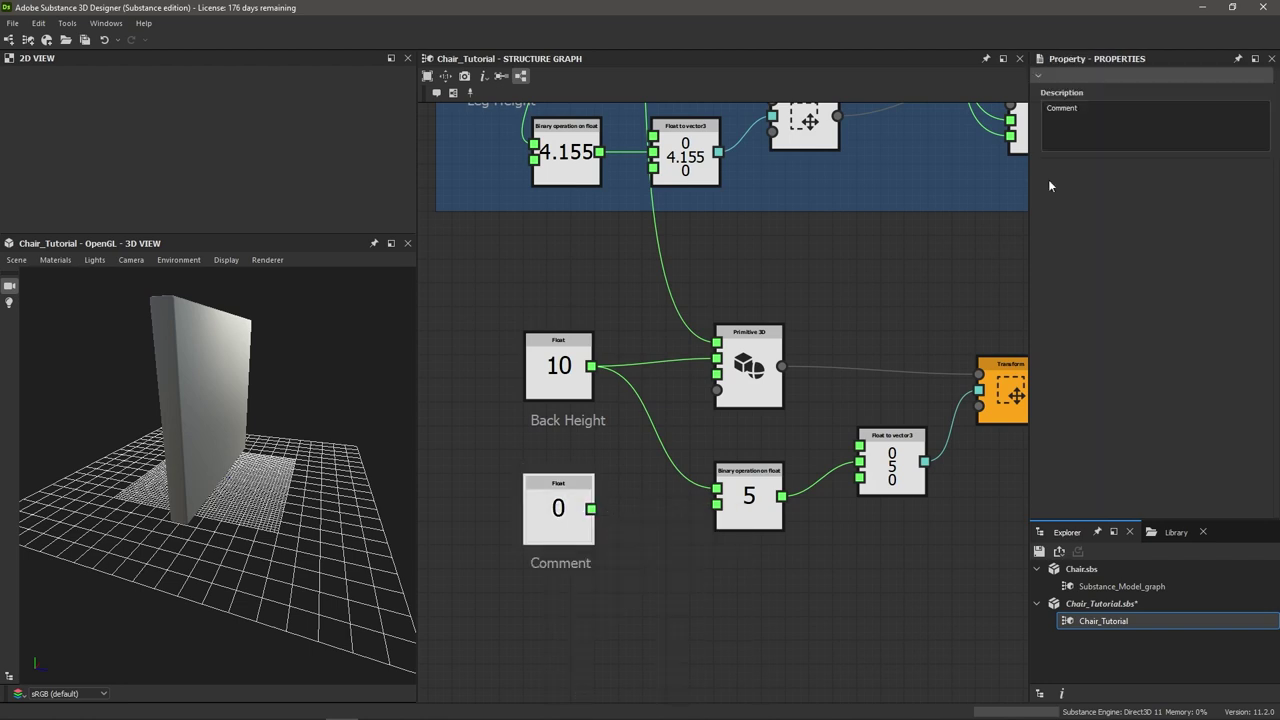
text(Back )
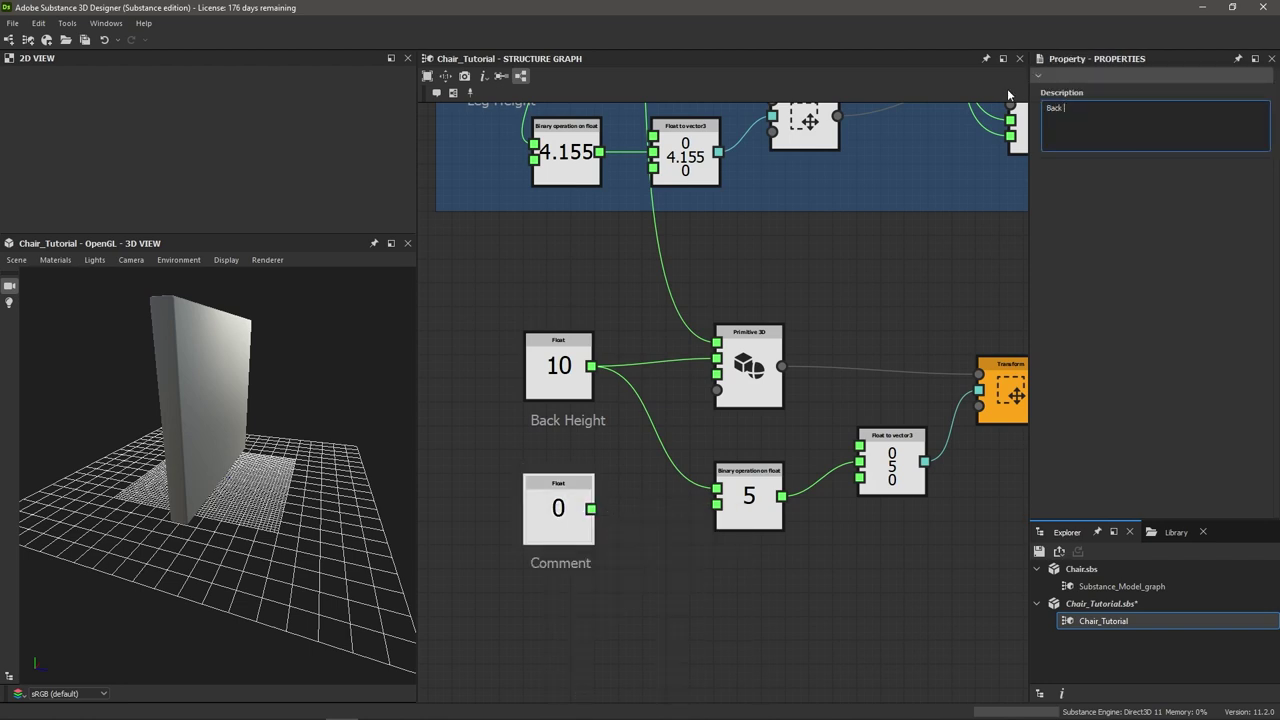
text(Thickness)
middle_drag(471, 498, 435, 496)
Wire Back Thickness into the Primitive 3D Depth and set it to 1
drag(205, 424, 182, 438)
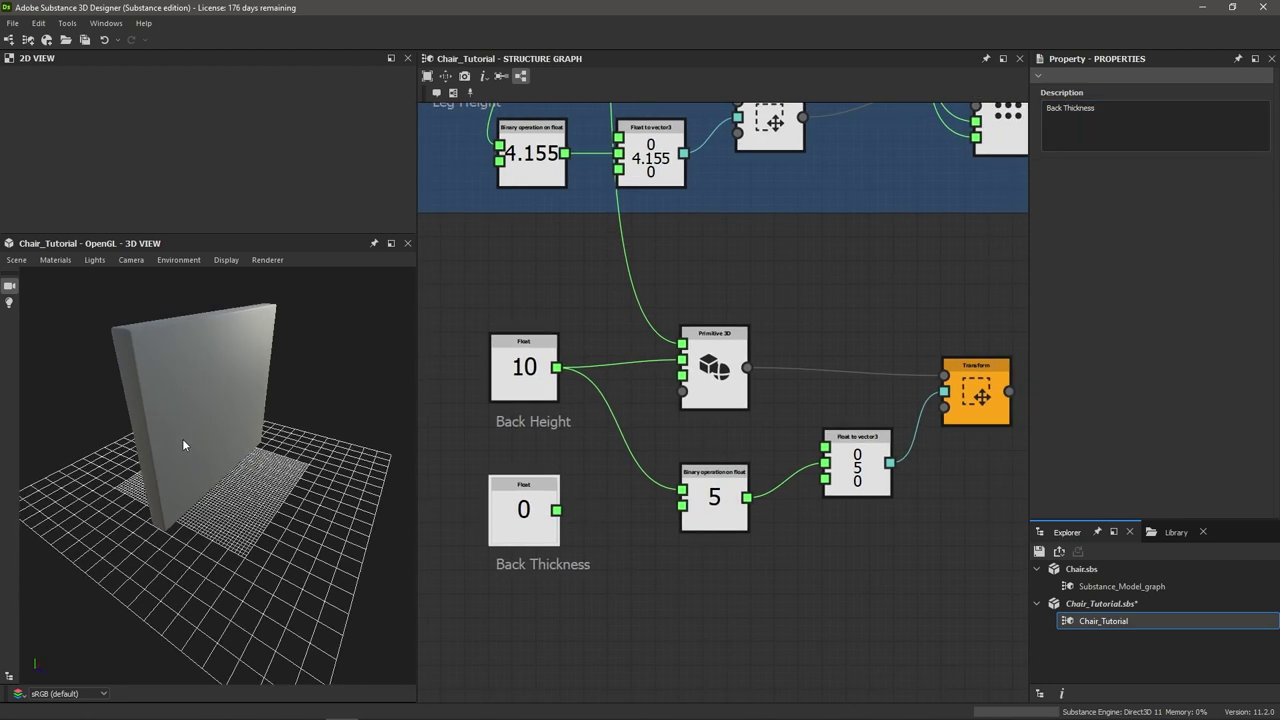
scroll(680, 385, up, 3)
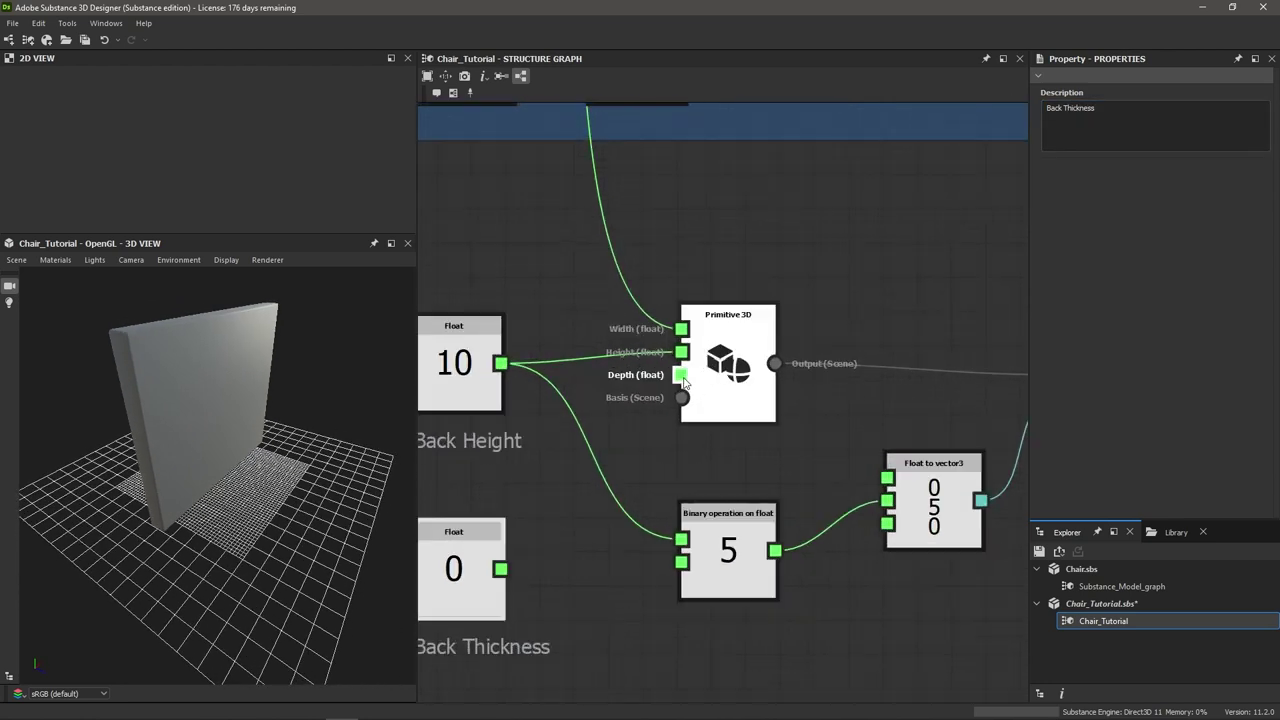
scroll(585, 432, down, 3)
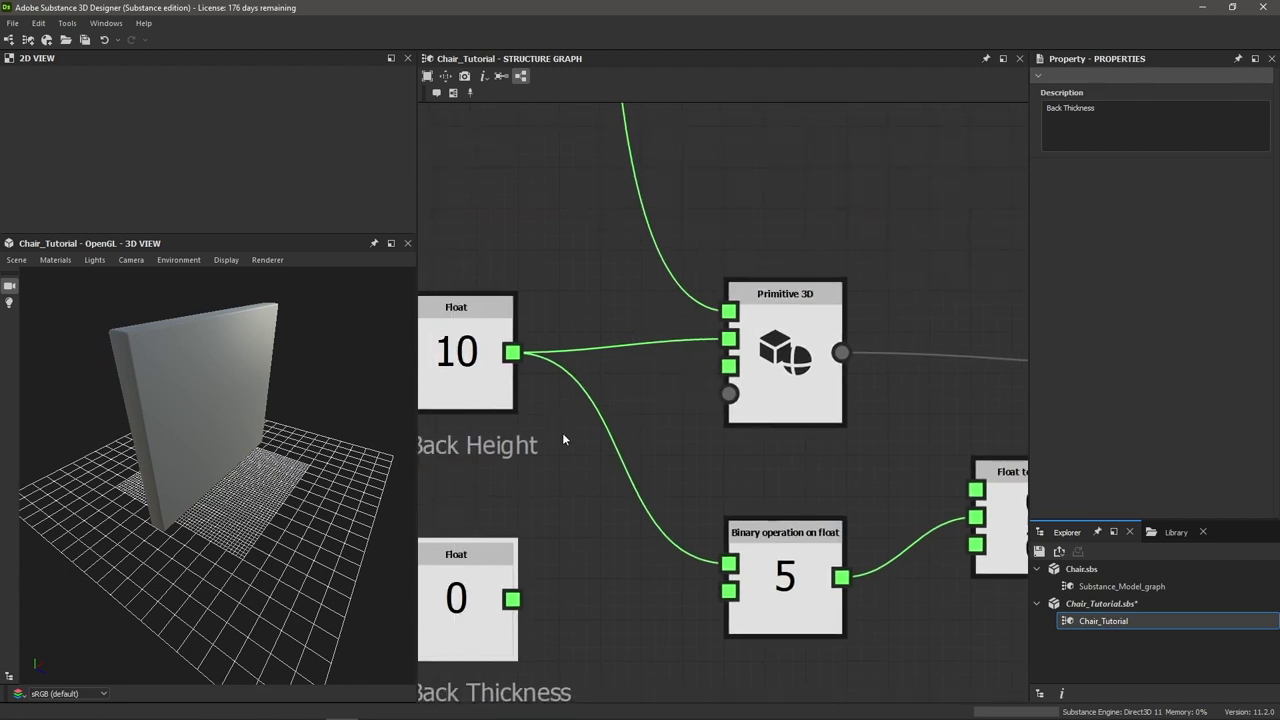
drag(548, 558, 728, 360)
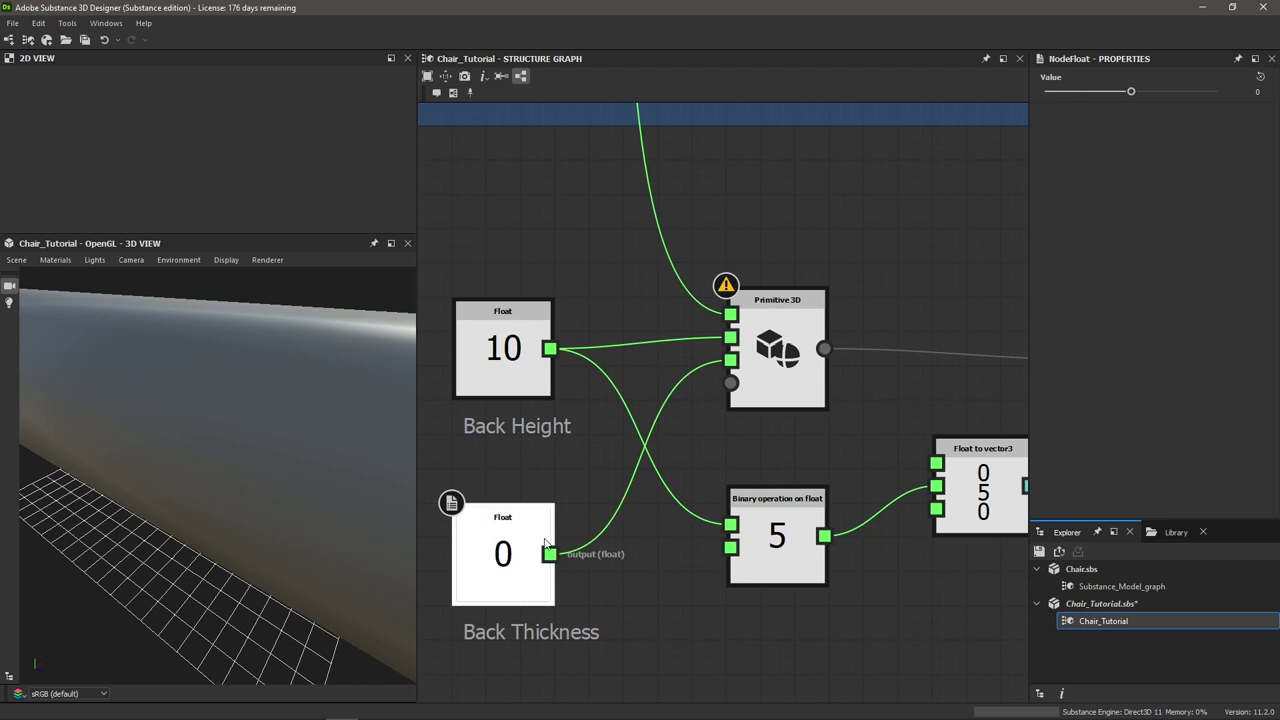
drag(1127, 89, 1177, 101)
click(1177, 93)
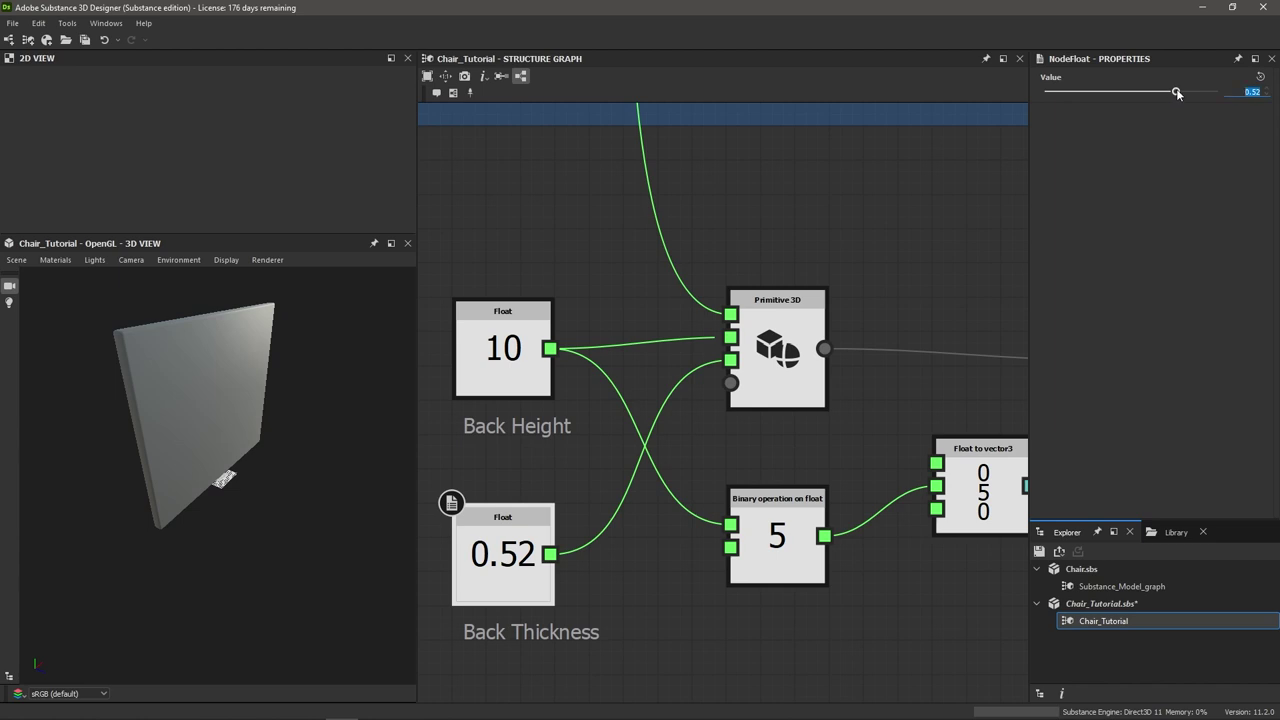
key(Return)
drag(242, 412, 360, 440)
drag(177, 369, 209, 415)
mouse_move(1215, 88)
mouse_down()
mouse_move(1108, 101)
mouse_move(1210, 109)
mouse_up()
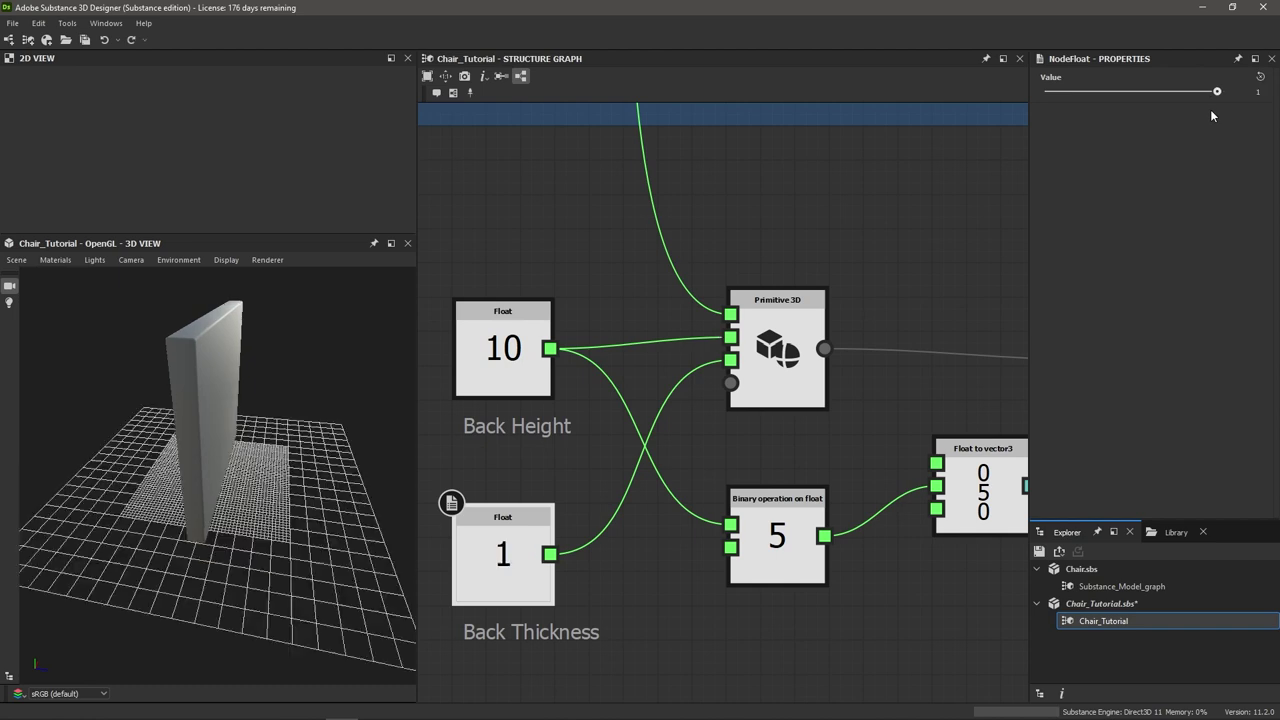
Connect the back panel's Transform output into a free Merge input
scroll(720, 320, down, 3)
middle_drag(868, 292, 676, 318)
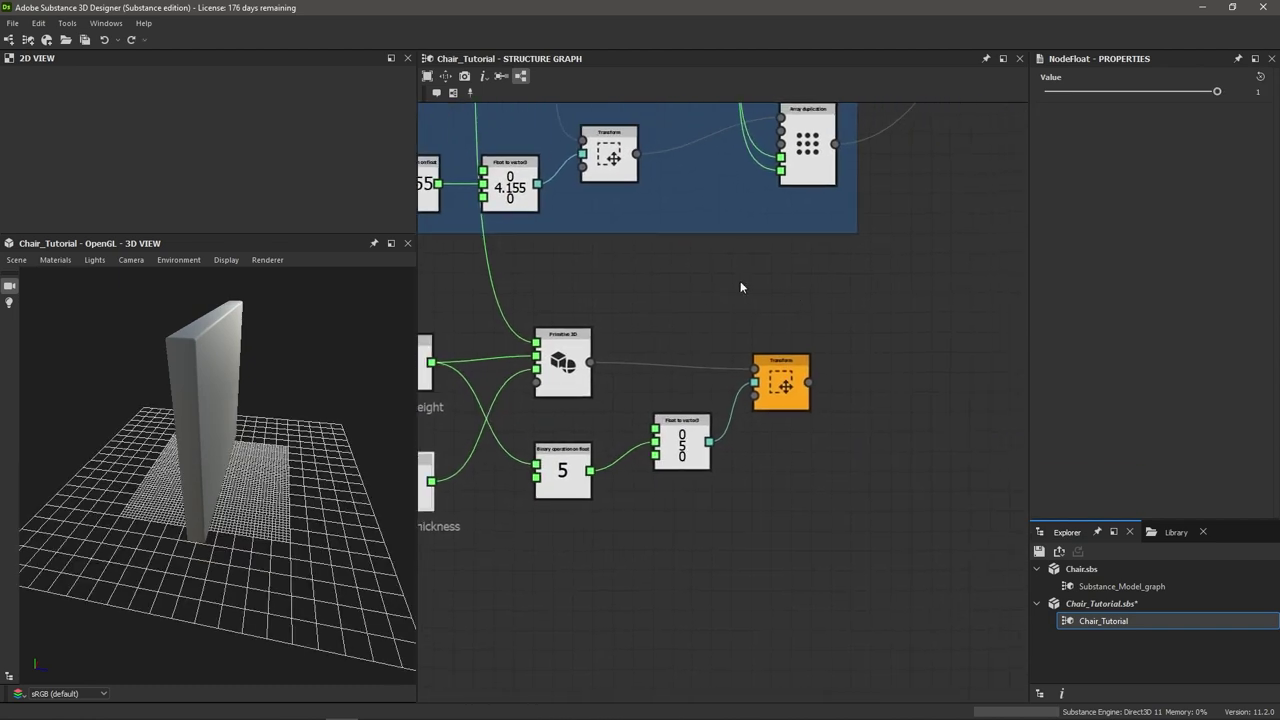
scroll(800, 280, down, 1)
middle_drag(866, 274, 732, 416)
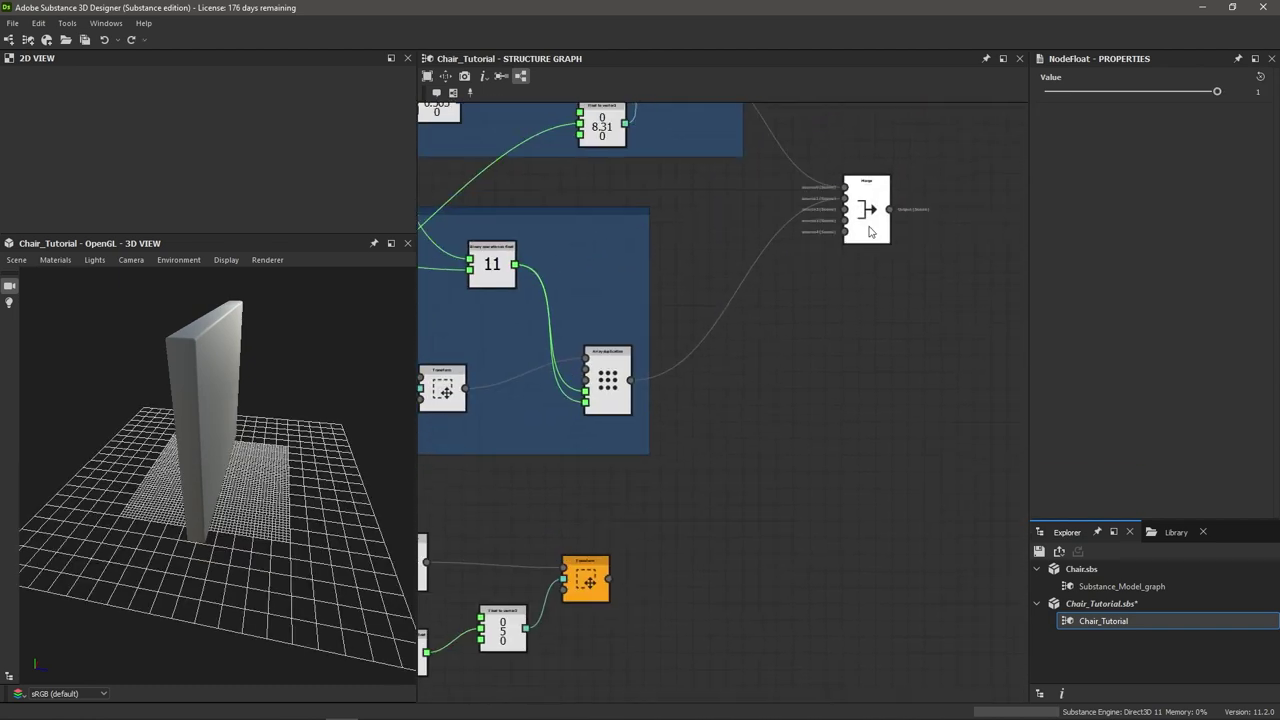
drag(871, 214, 884, 290)
scroll(700, 598, up, 3)
scroll(666, 594, down, 2)
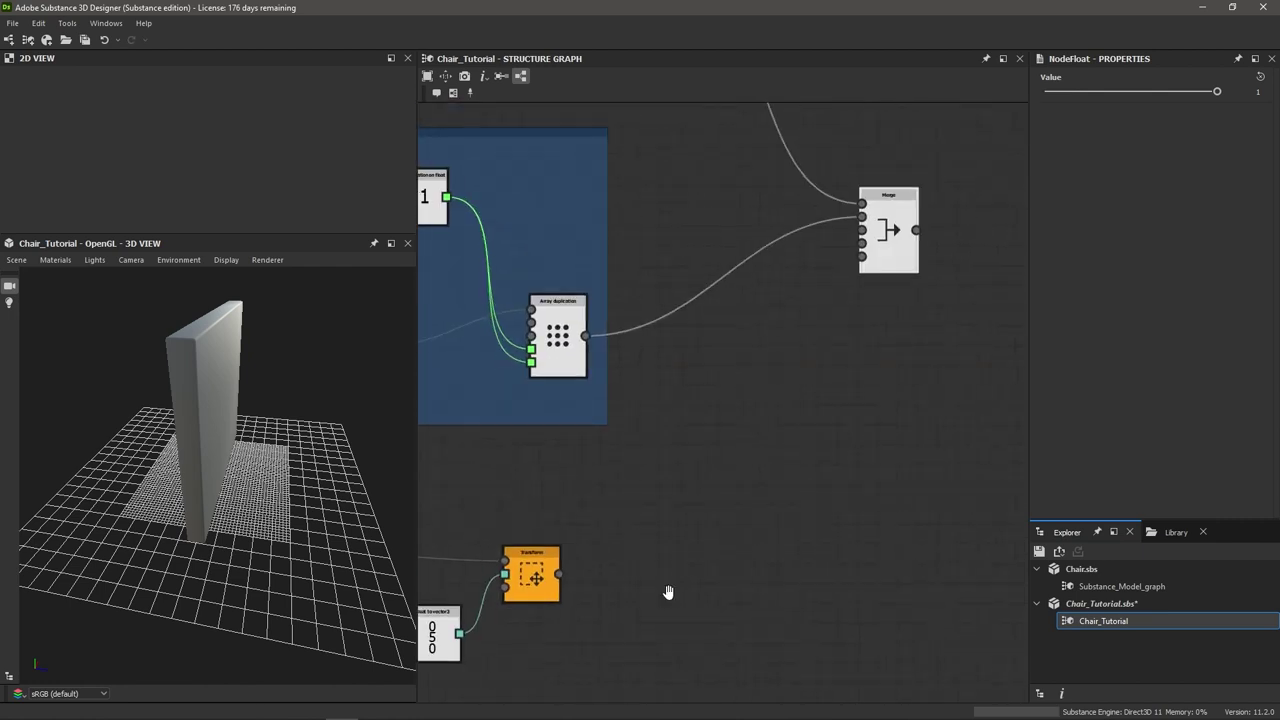
middle_drag(668, 591, 735, 591)
click(595, 565)
scroll(520, 538, down, 2)
middle_drag(520, 538, 626, 545)
scroll(595, 591, up, 2)
drag(845, 284, 898, 261)
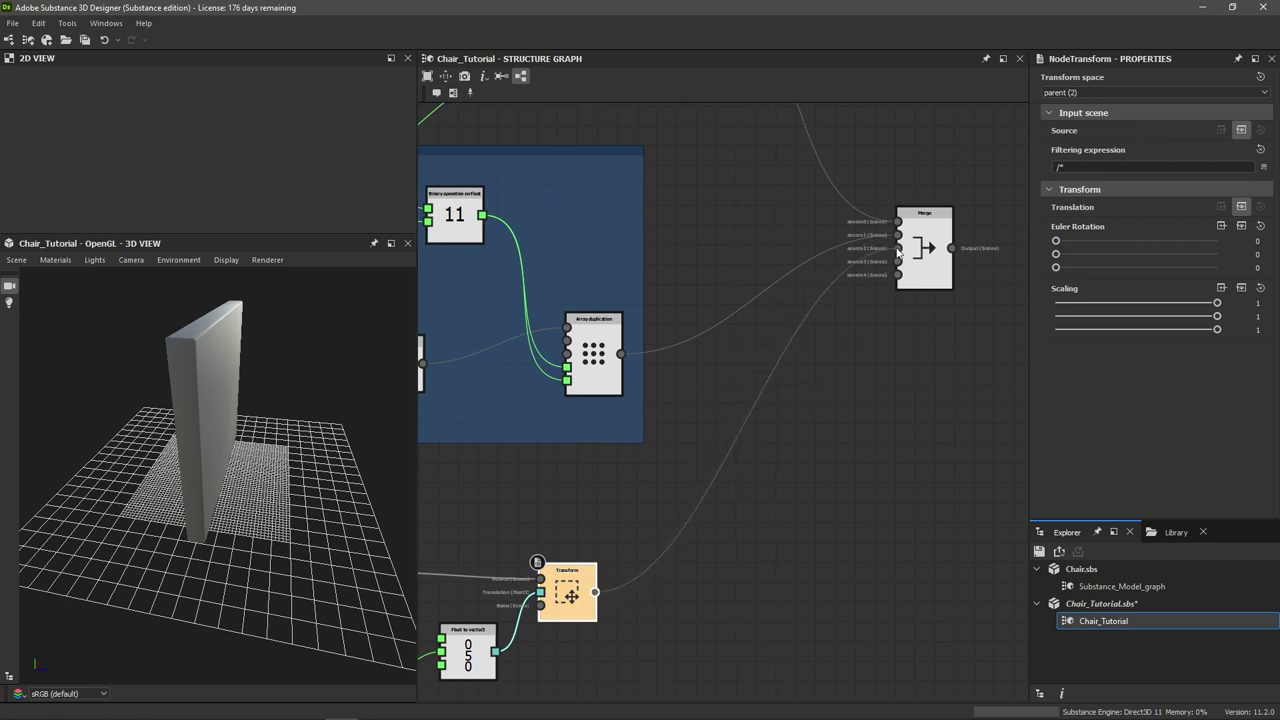
Select the Merge and orbit the 3D view to inspect the assembled chair
click(930, 253)
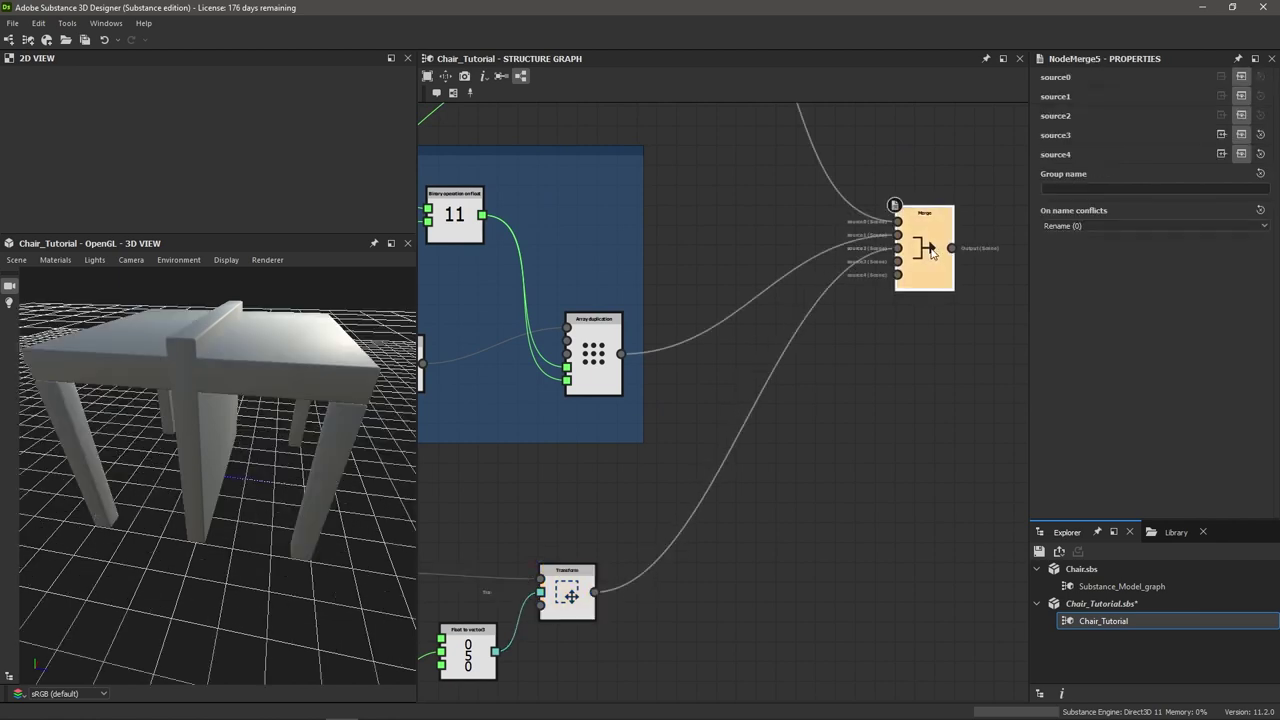
drag(224, 478, 190, 490)
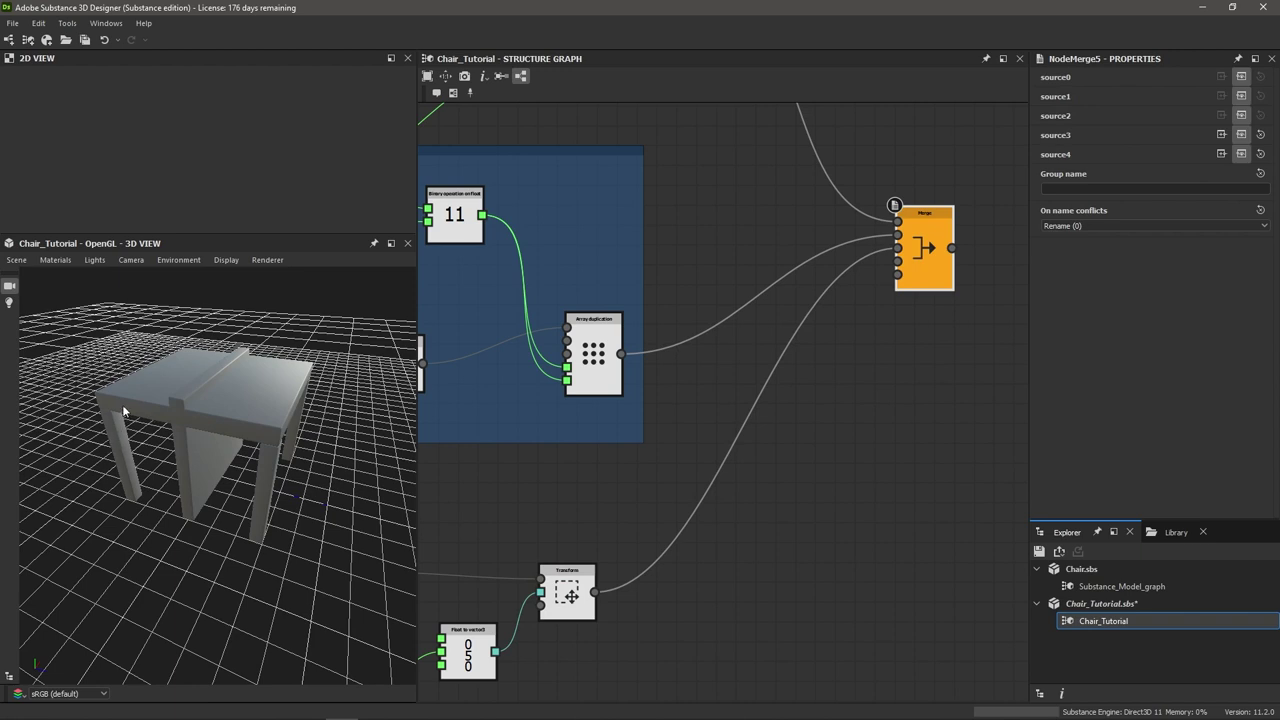
drag(144, 403, 262, 402)
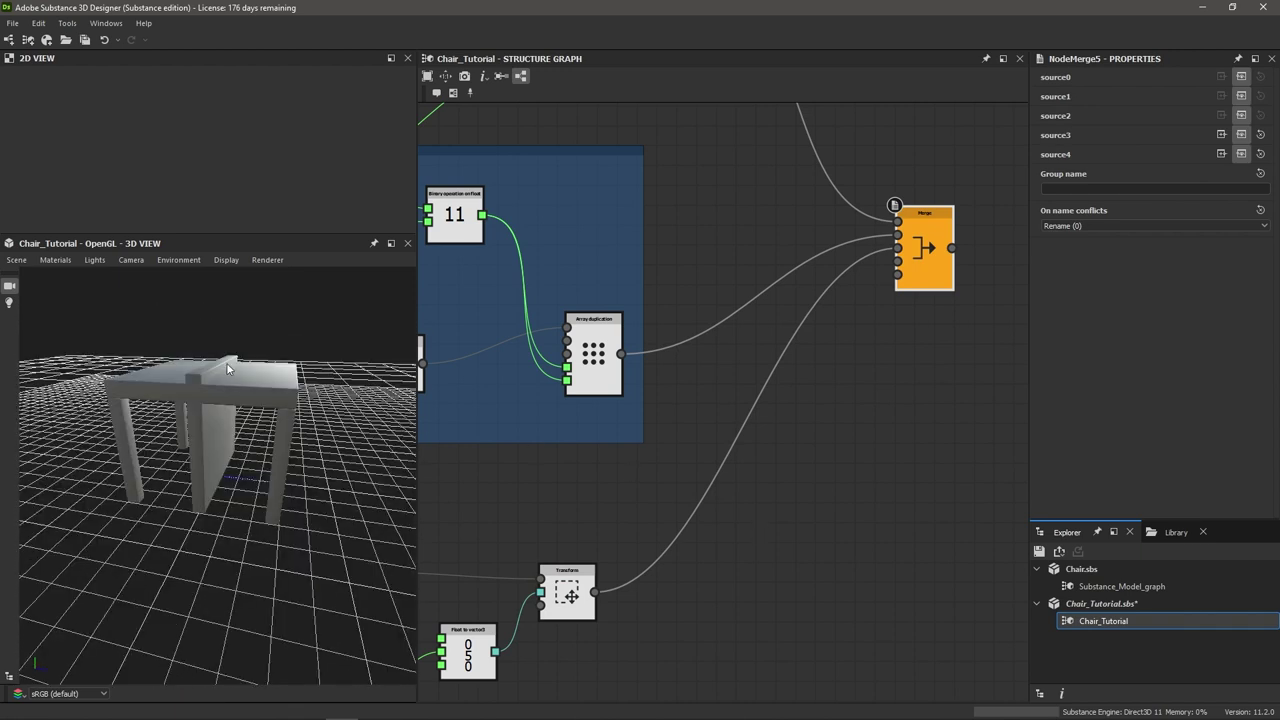
scroll(853, 623, down, 3)
middle_drag(794, 618, 871, 598)
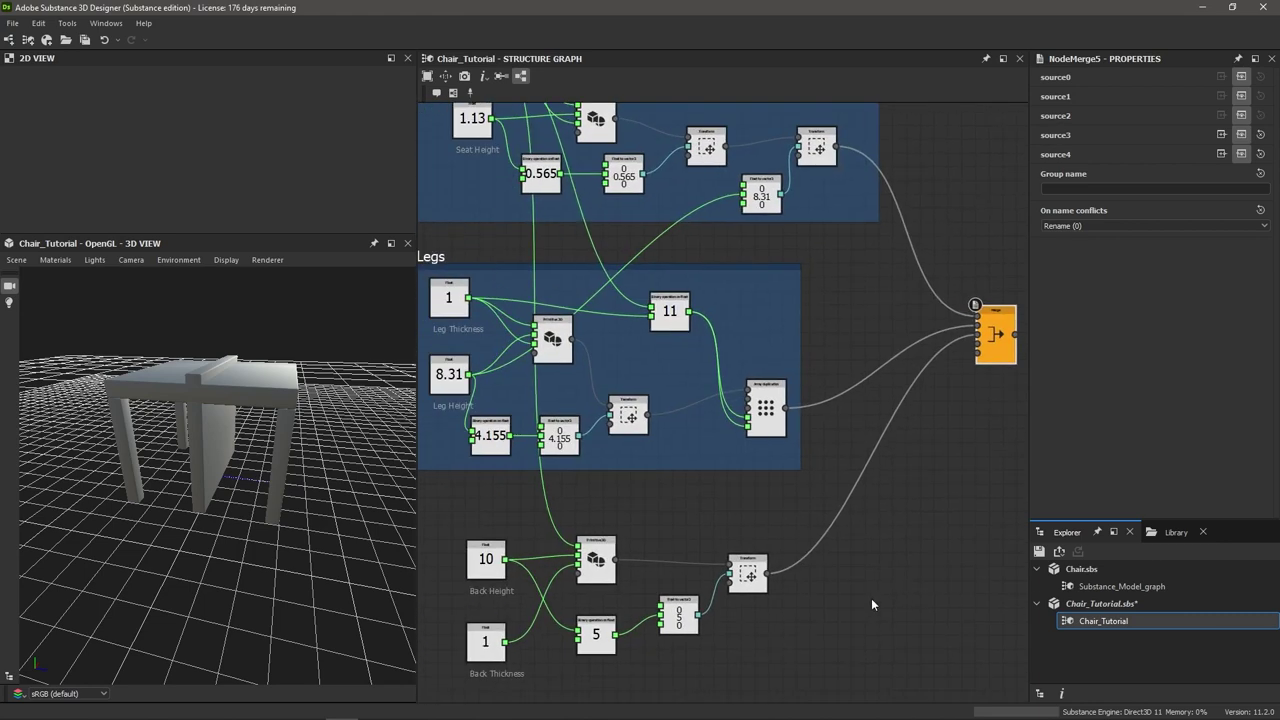
middle_drag(756, 622, 714, 594)
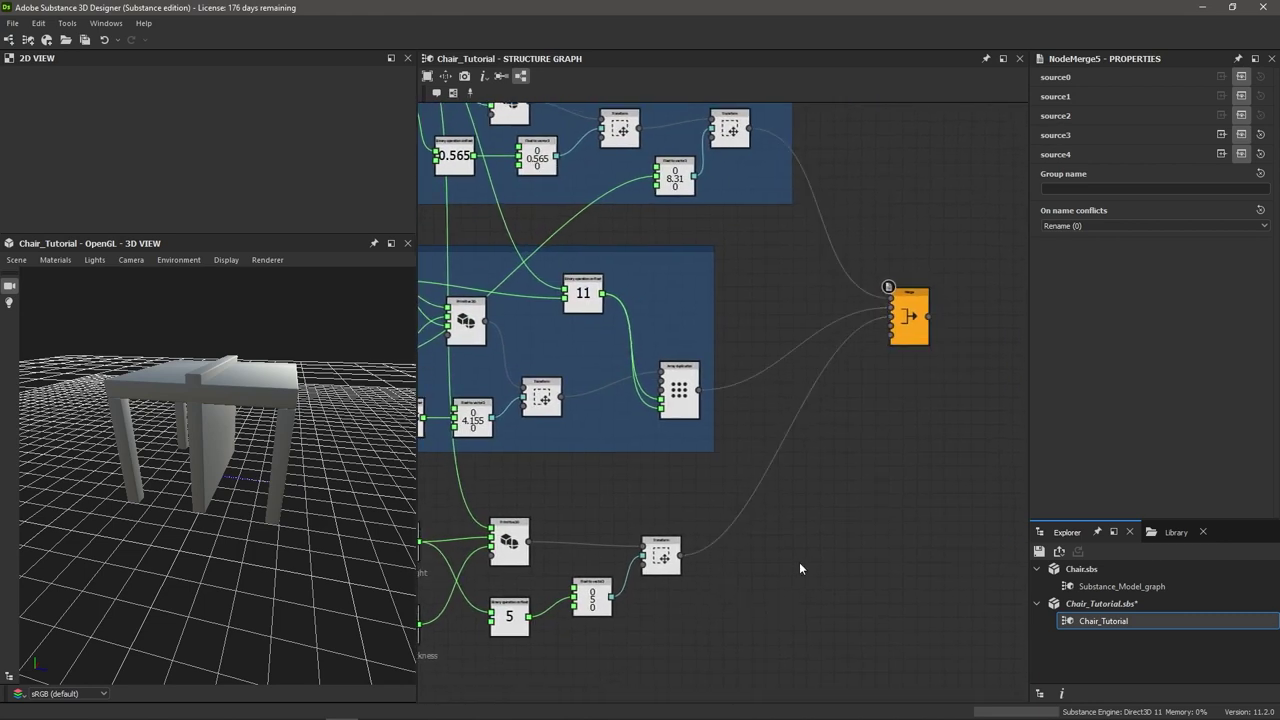
Add a second Transform fed by the back Transform into its Source and Basis
key(space)
text(tra)
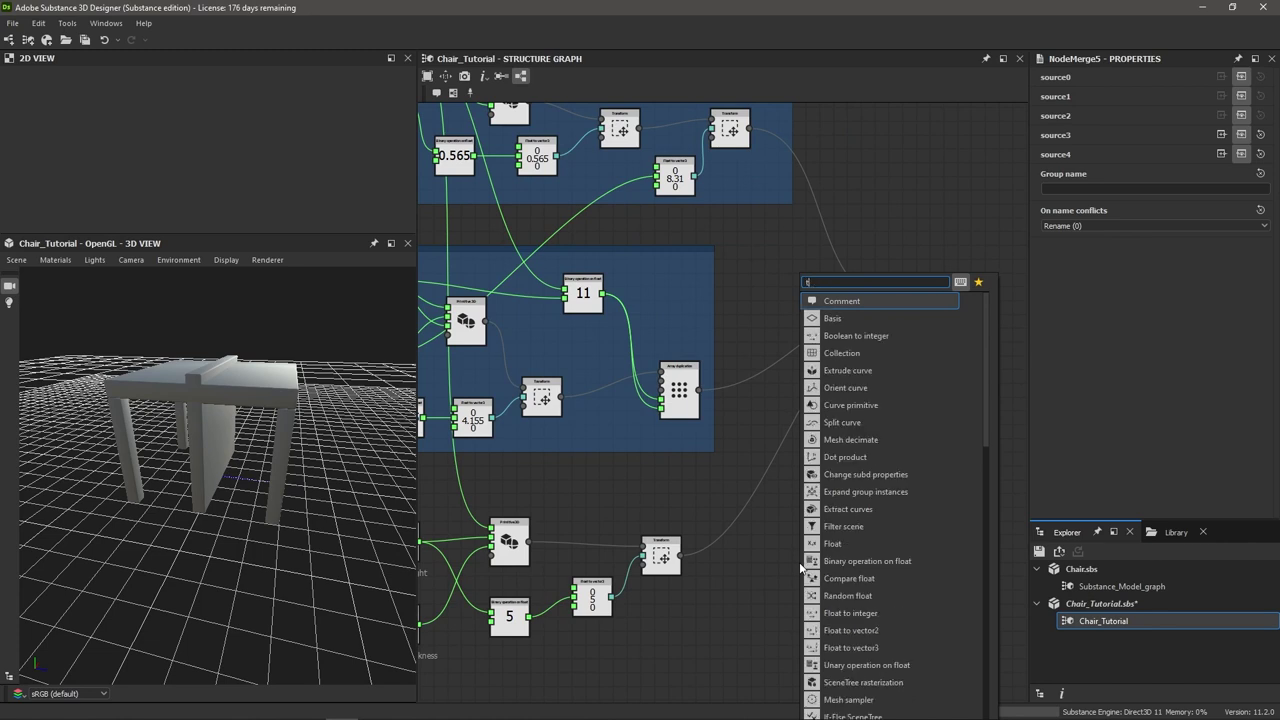
key(Down)
key(Down)
key(Down)
key(Down)
key(Return)
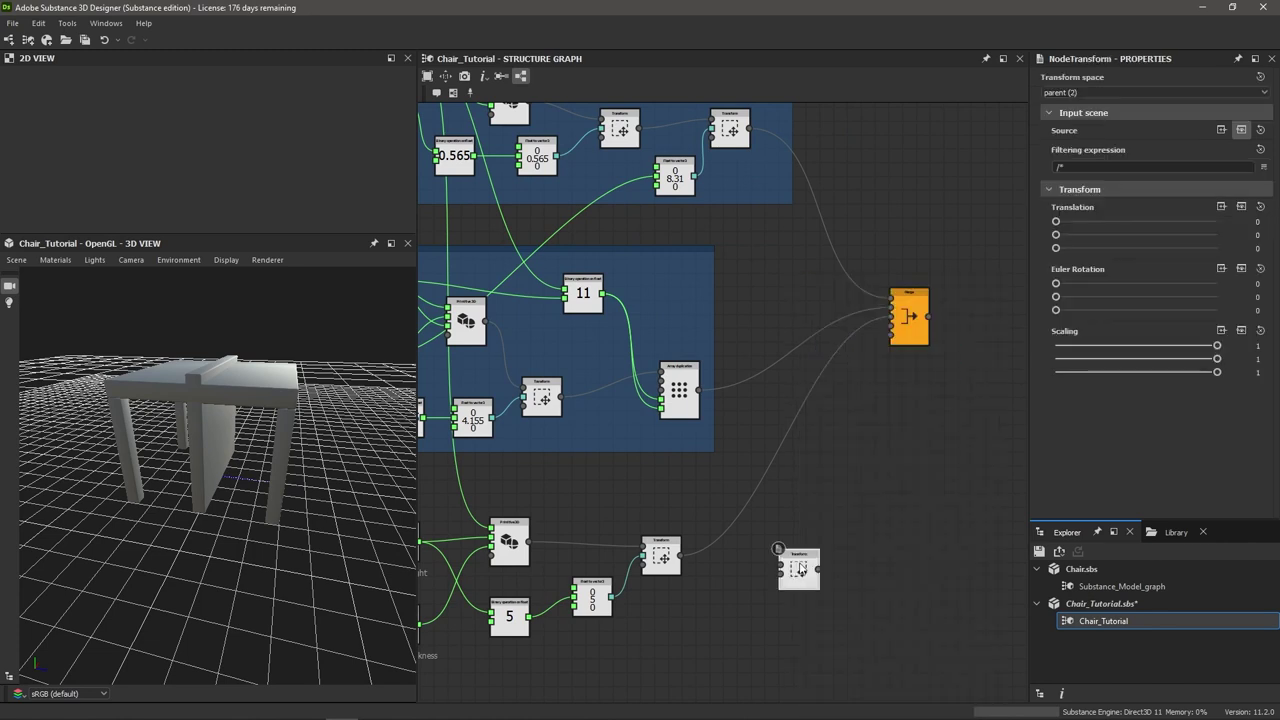
drag(799, 562, 790, 538)
scroll(706, 554, up, 3)
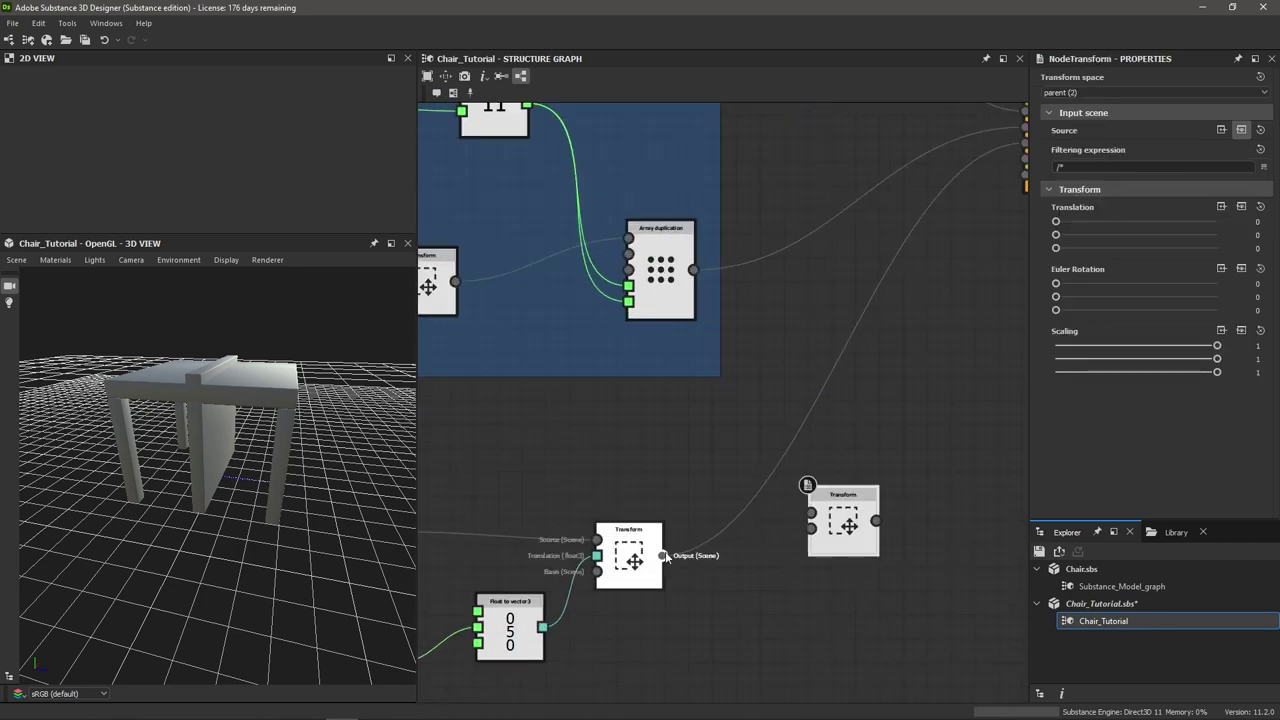
drag(662, 555, 813, 512)
scroll(811, 512, up, 4)
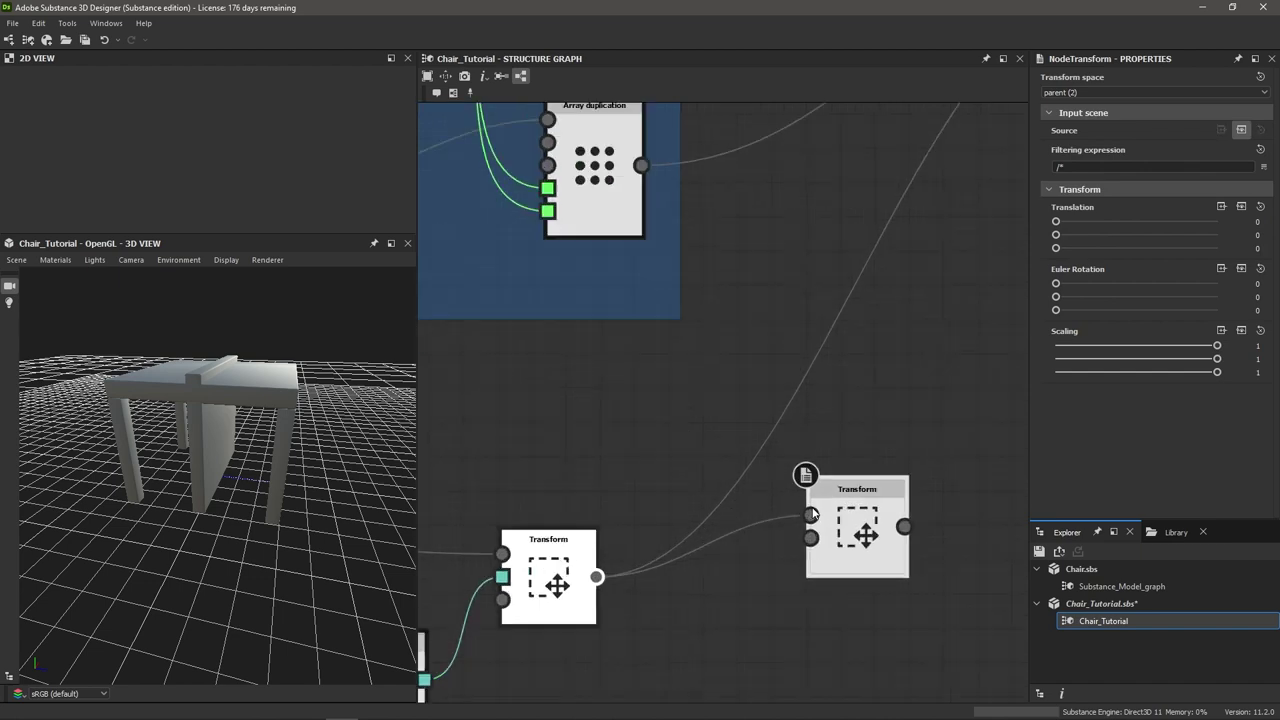
drag(501, 604, 812, 548)
Route the new Transform into Merge's source2 and test a Y offset on the back
scroll(826, 538, down, 5)
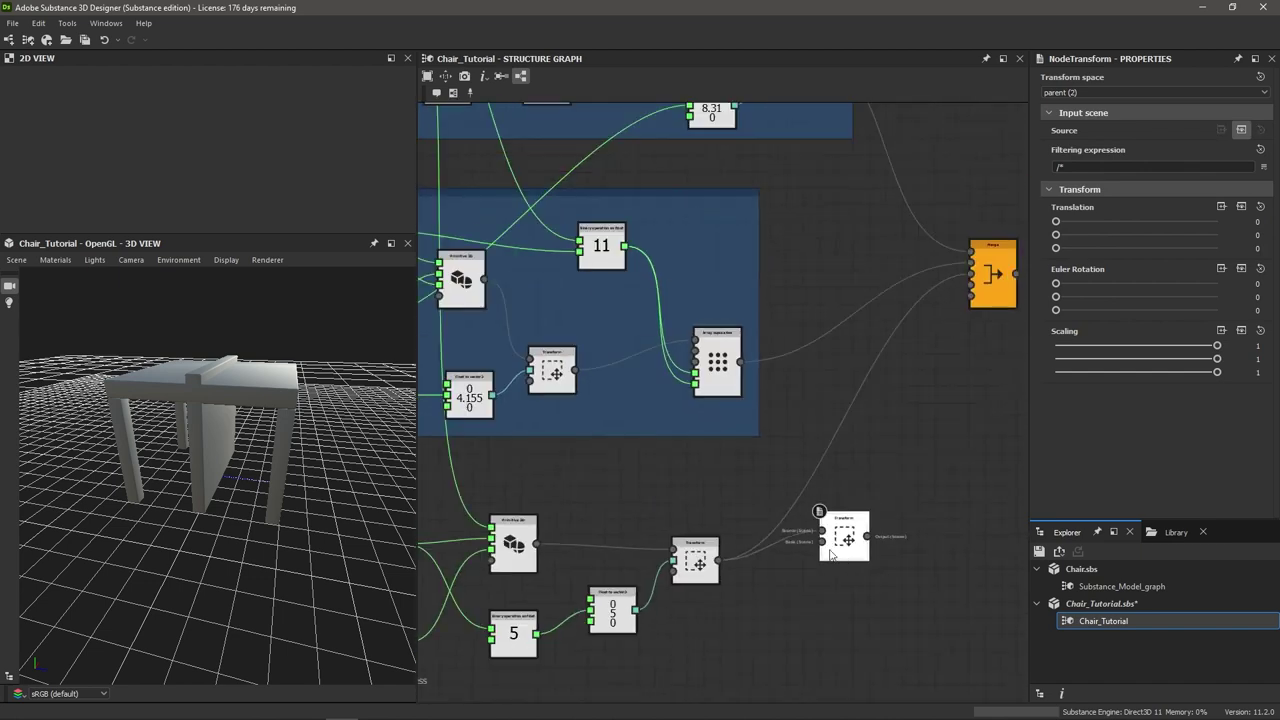
scroll(733, 590, up, 2)
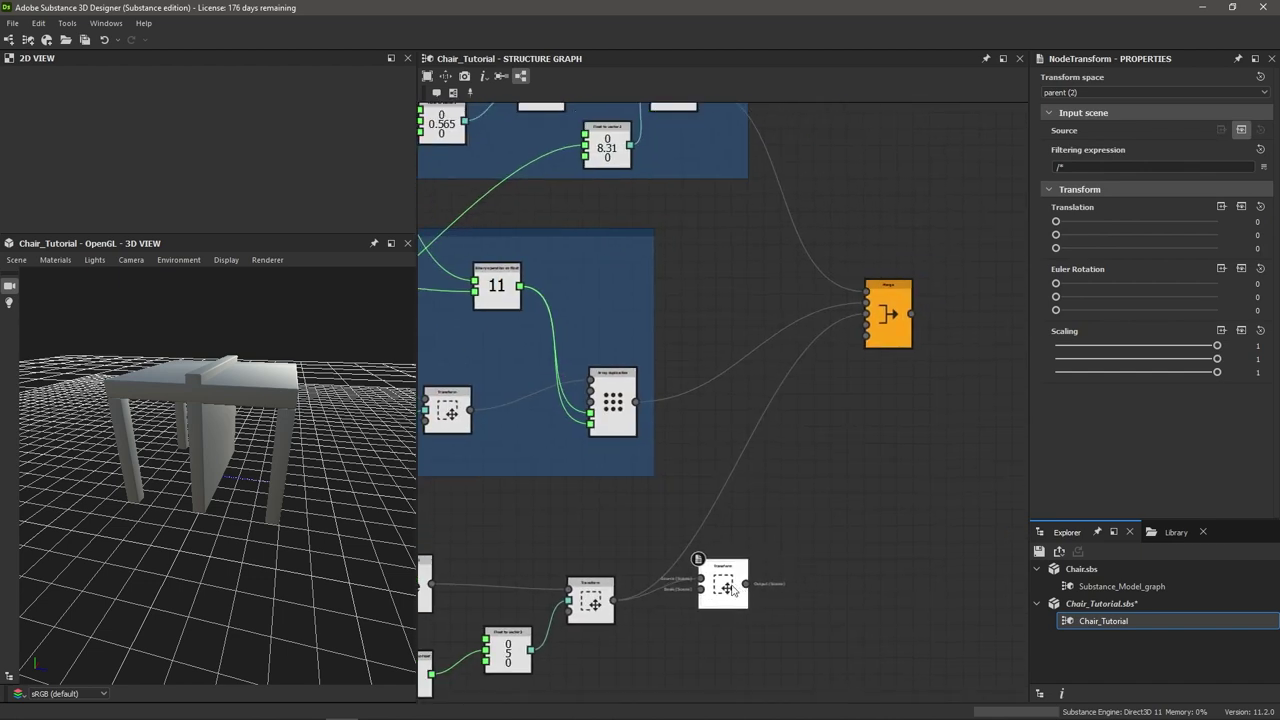
scroll(748, 587, up, 2)
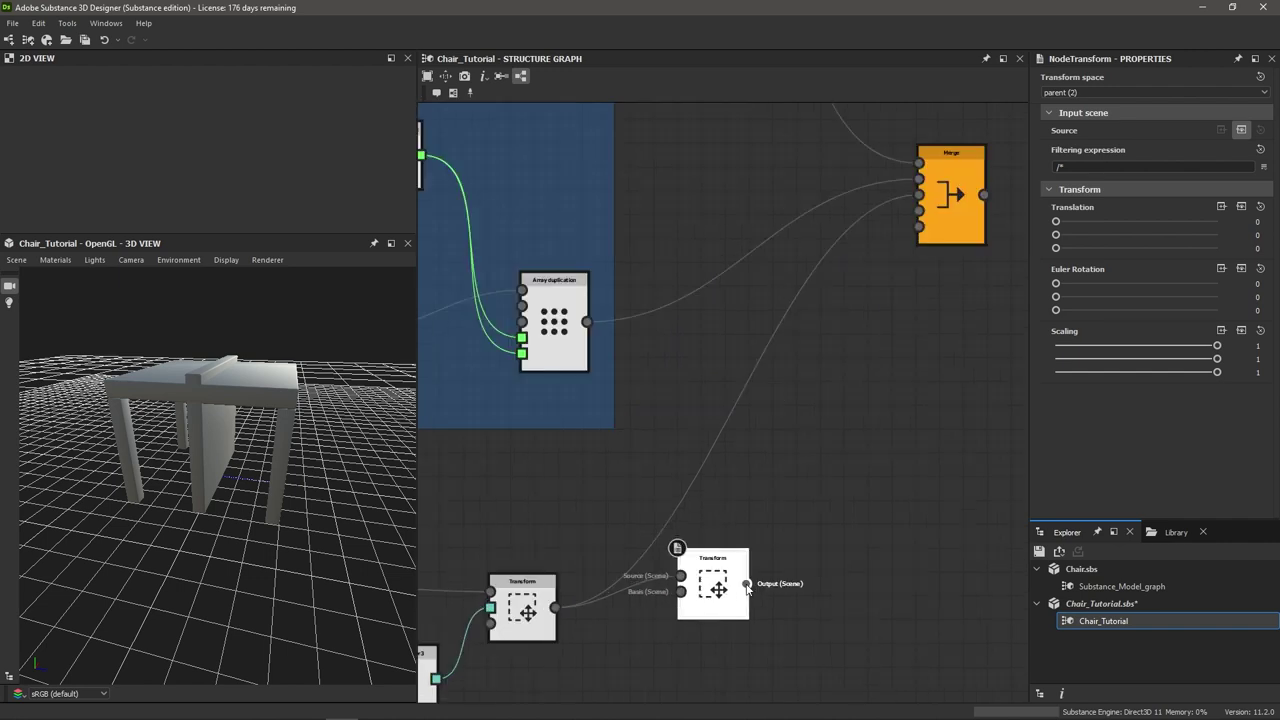
drag(801, 437, 912, 198)
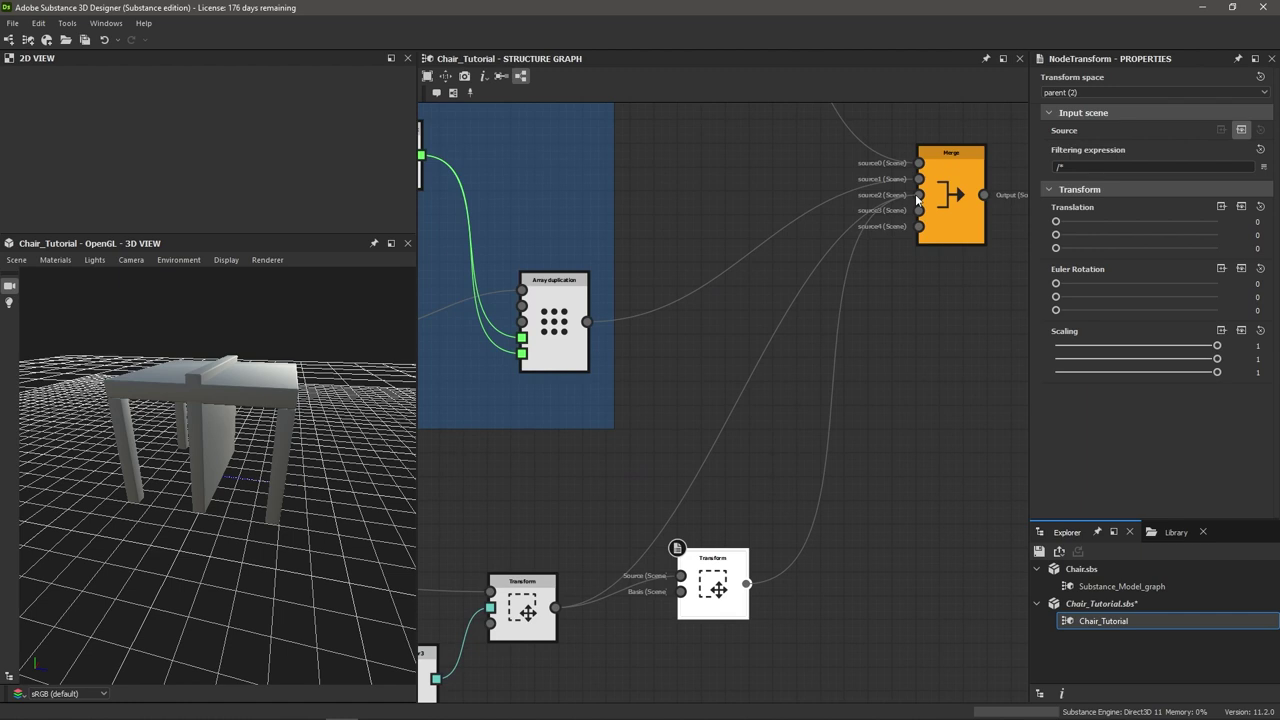
scroll(916, 200, up, 3)
drag(922, 203, 921, 197)
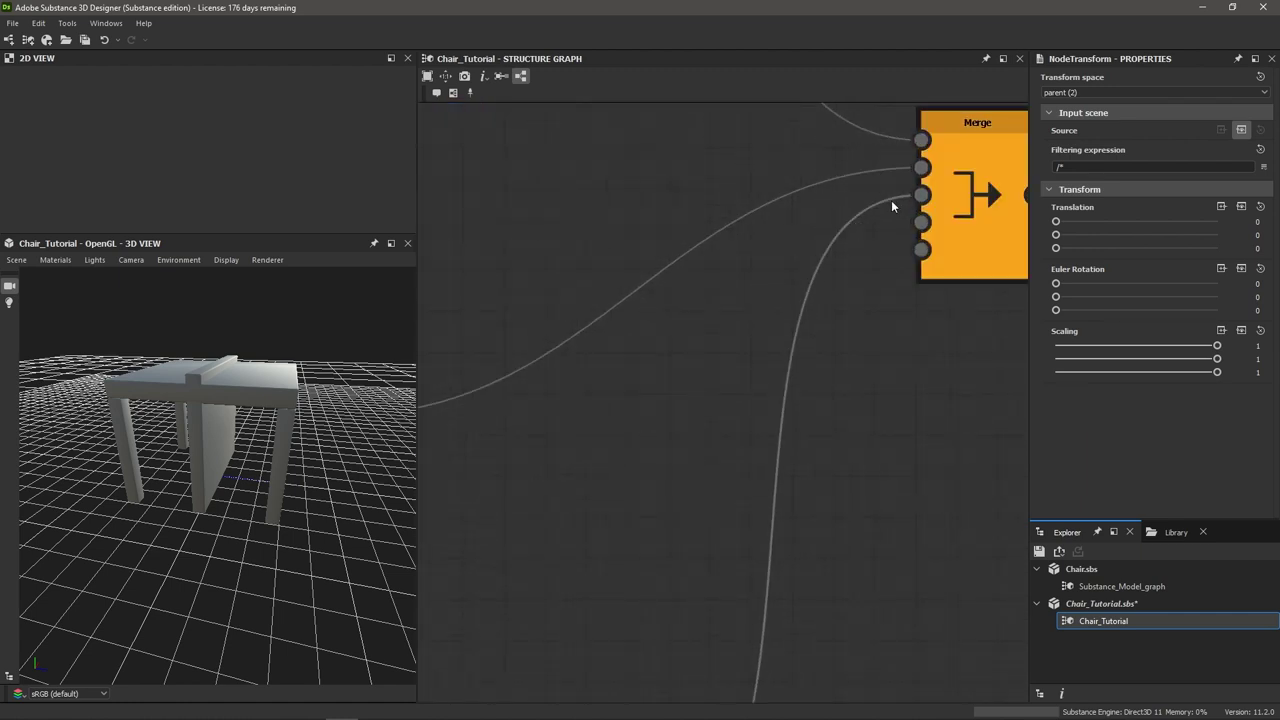
scroll(788, 438, down, 4)
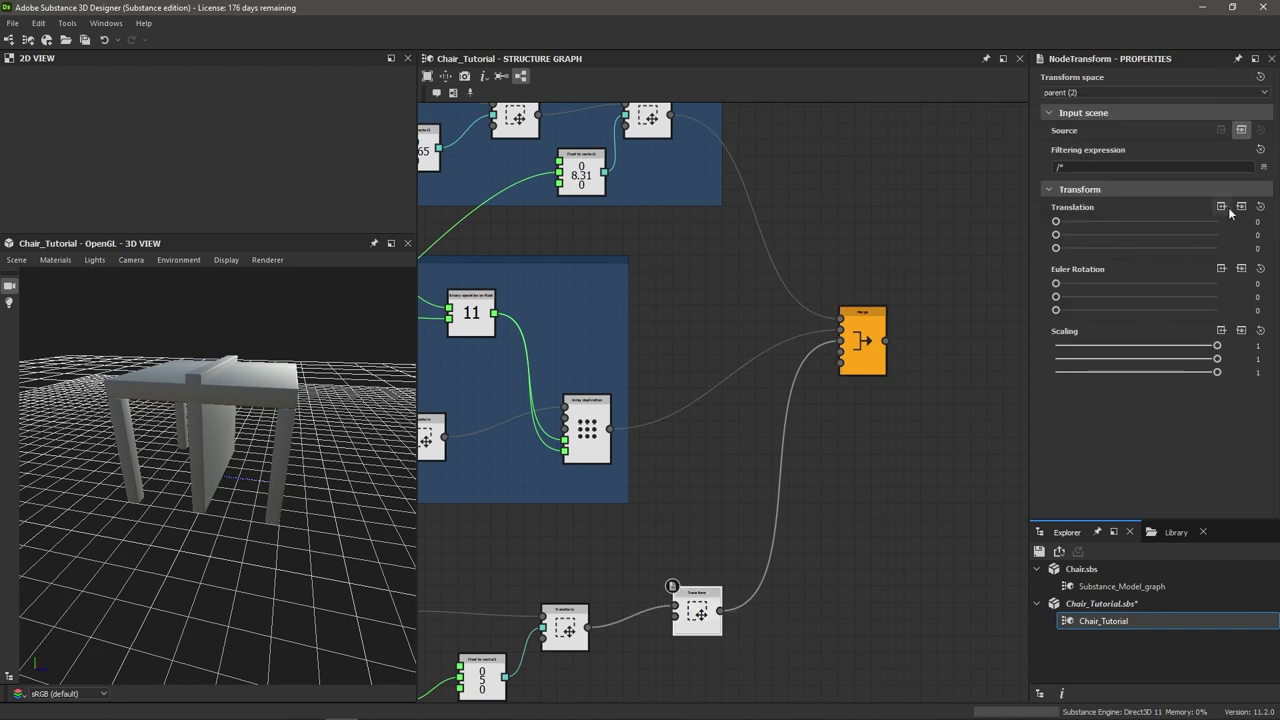
drag(1057, 235, 992, 252)
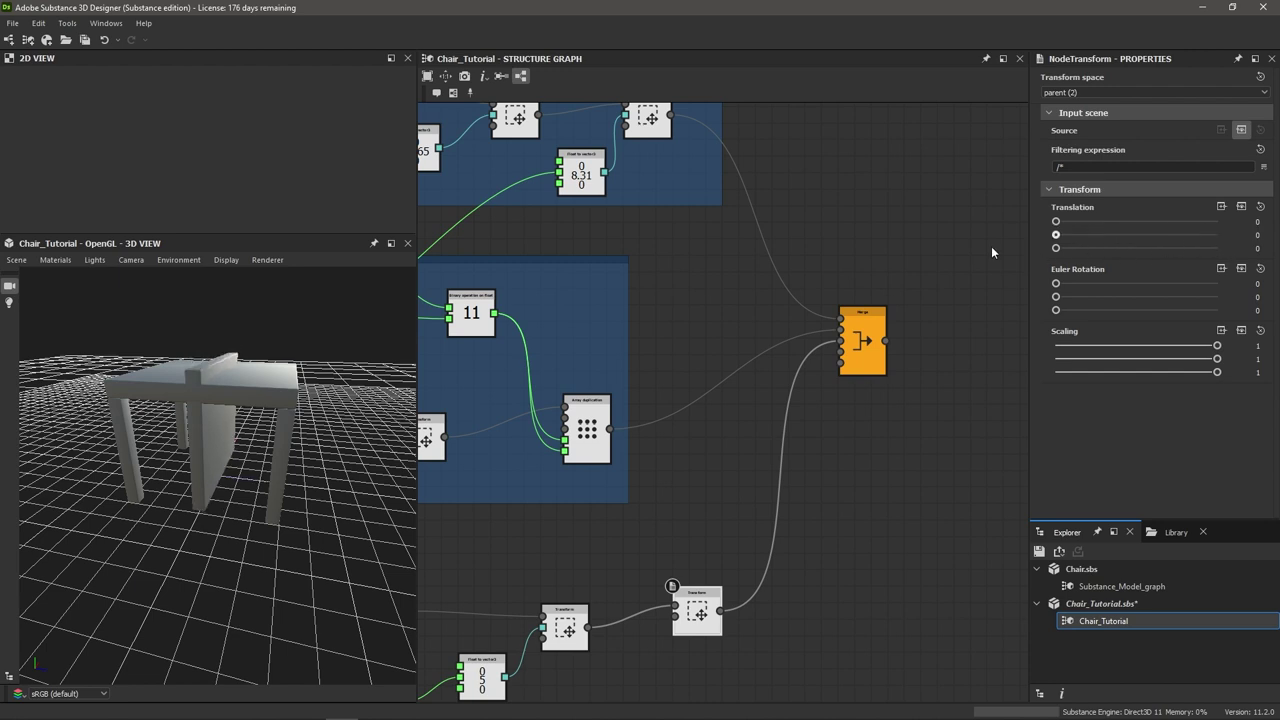
Rearrange the back-panel nodes lower in the graph
scroll(719, 637, up, 3)
drag(695, 601, 768, 625)
scroll(706, 632, down, 5)
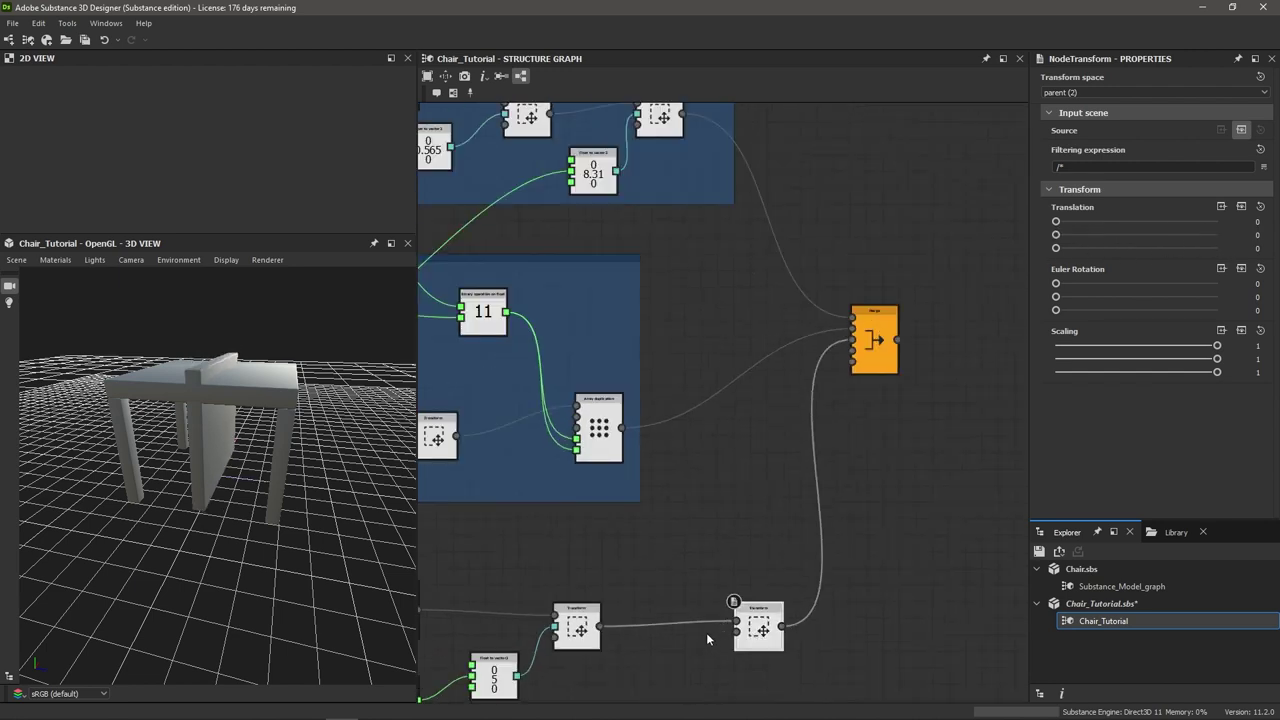
middle_drag(450, 624, 476, 586)
drag(476, 586, 818, 436)
drag(737, 463, 723, 537)
scroll(900, 525, up, 3)
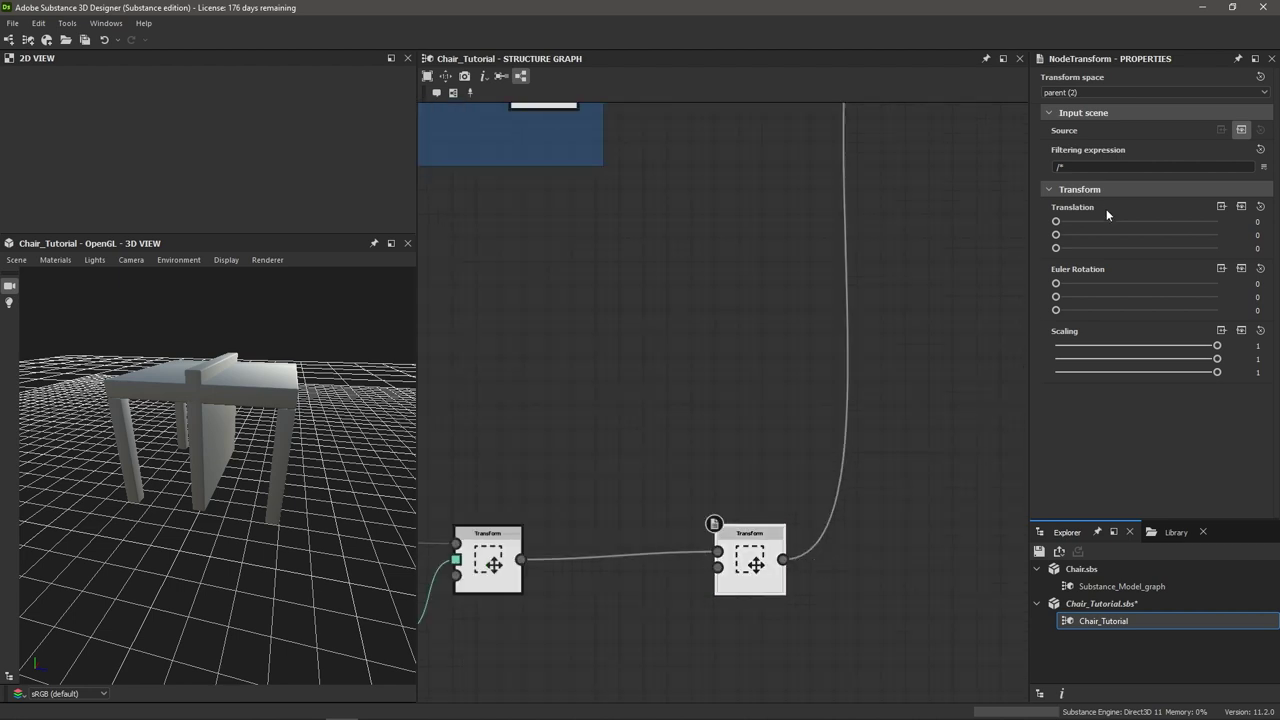
Expose Translation as an input on the new Transform
click(1242, 207)
scroll(740, 560, up, 2)
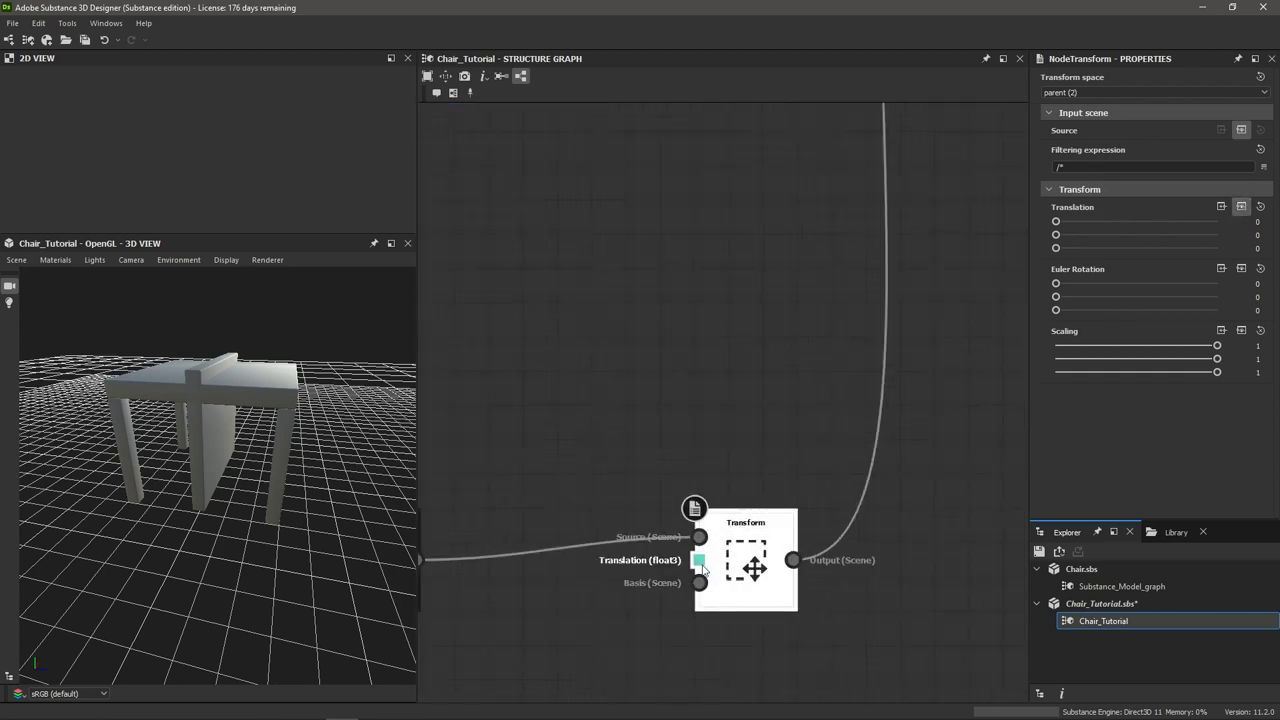
scroll(703, 568, down, 4)
middle_drag(521, 437, 649, 456)
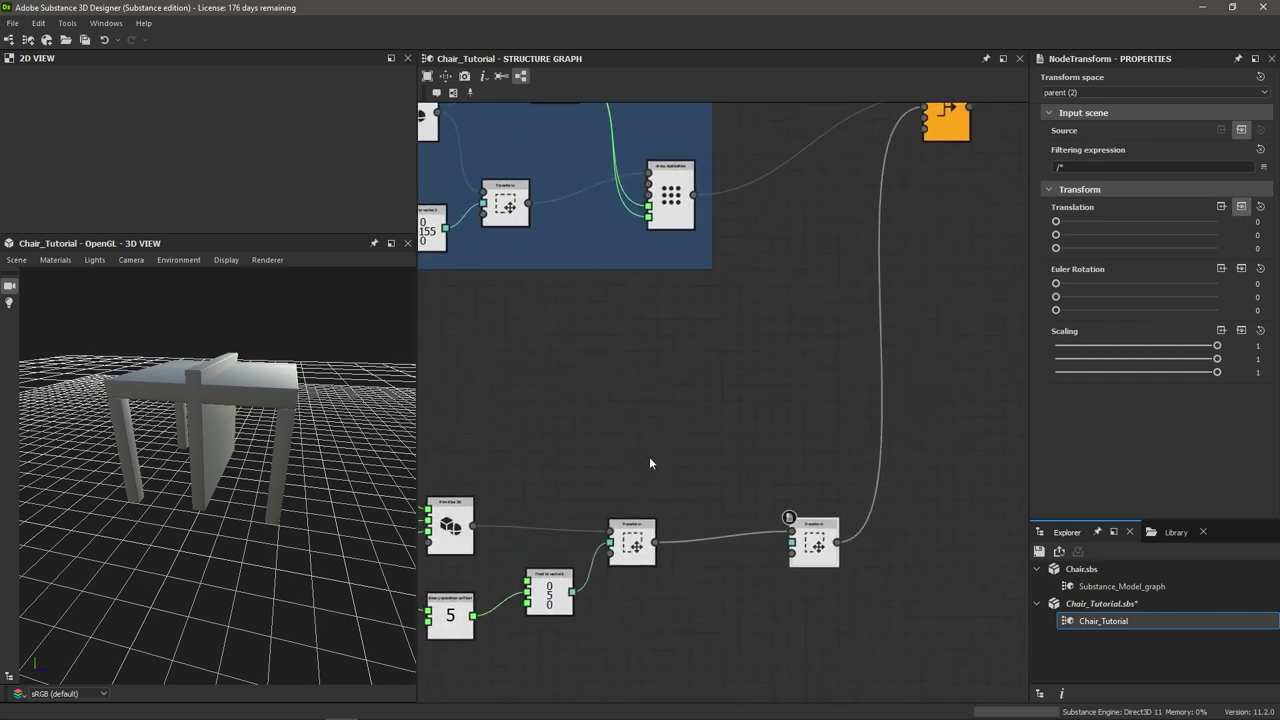
scroll(670, 380, down, 2)
middle_drag(670, 380, 715, 446)
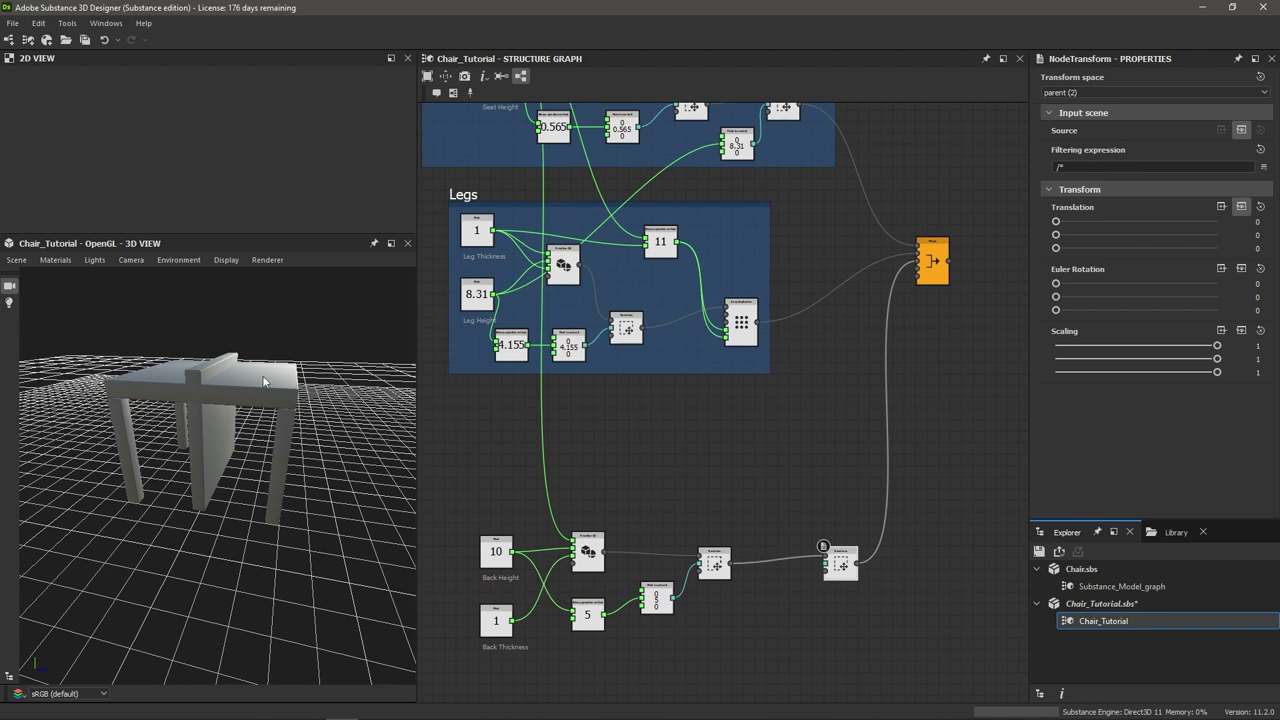
Add a Binary operation on float node set to Addition beside the back nodes
key(space)
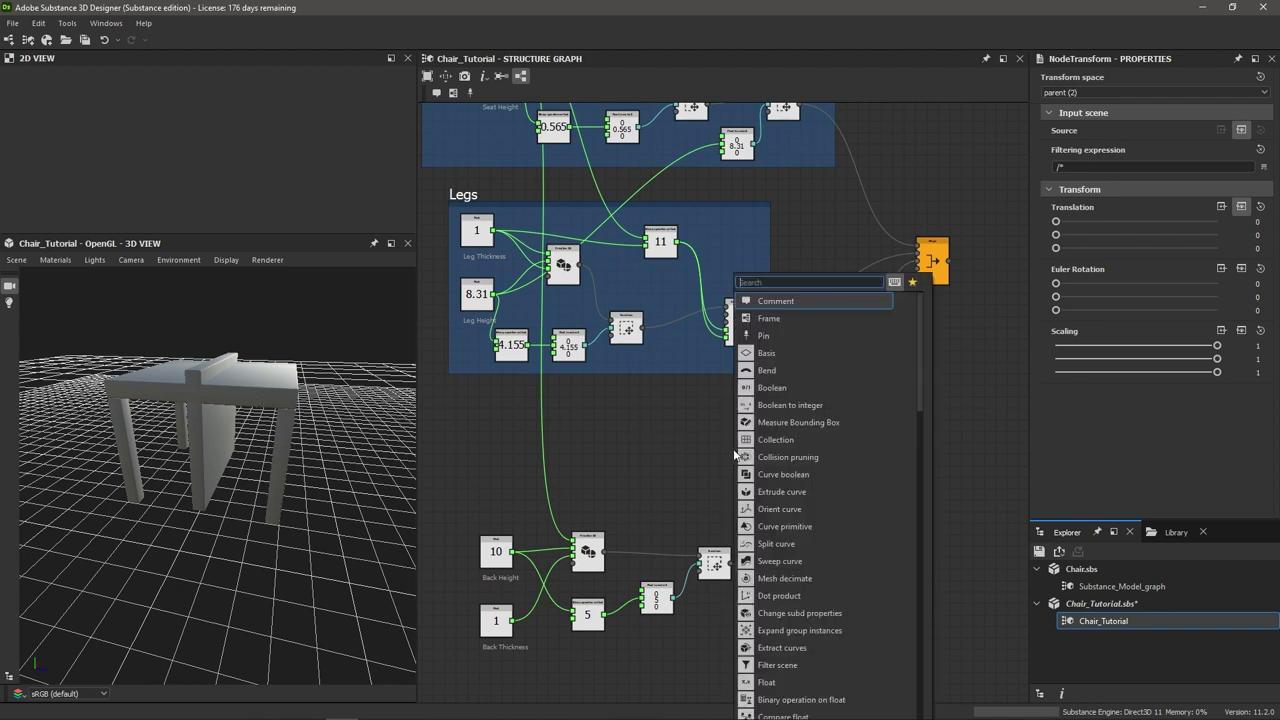
text(bin)
key(Return)
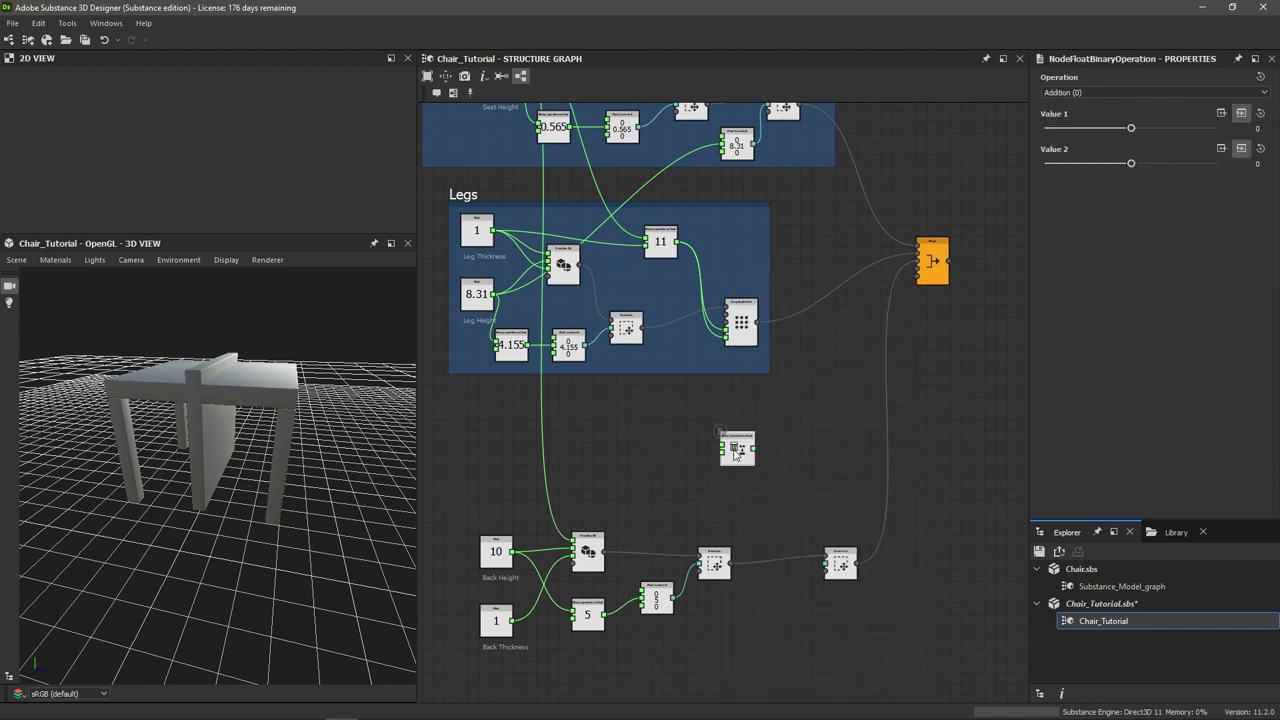
scroll(728, 450, up, 2)
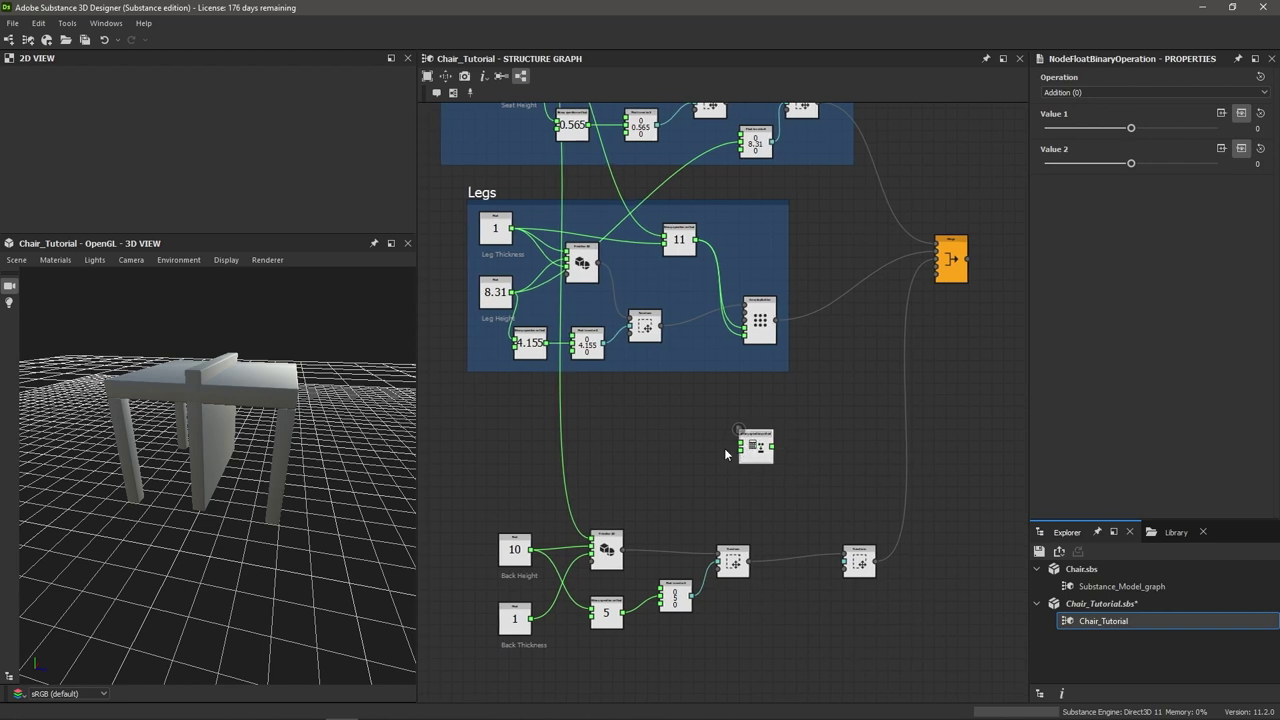
drag(773, 456, 817, 456)
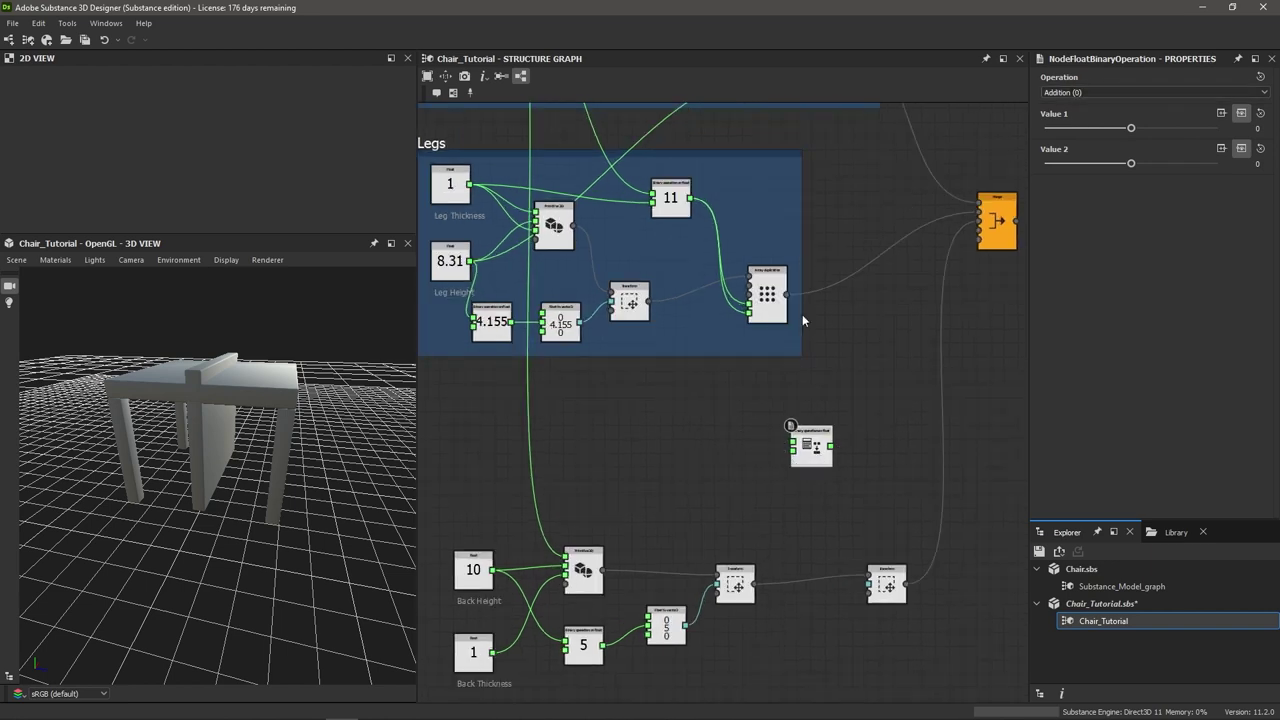
scroll(800, 440, up, 1)
scroll(657, 449, down, 1)
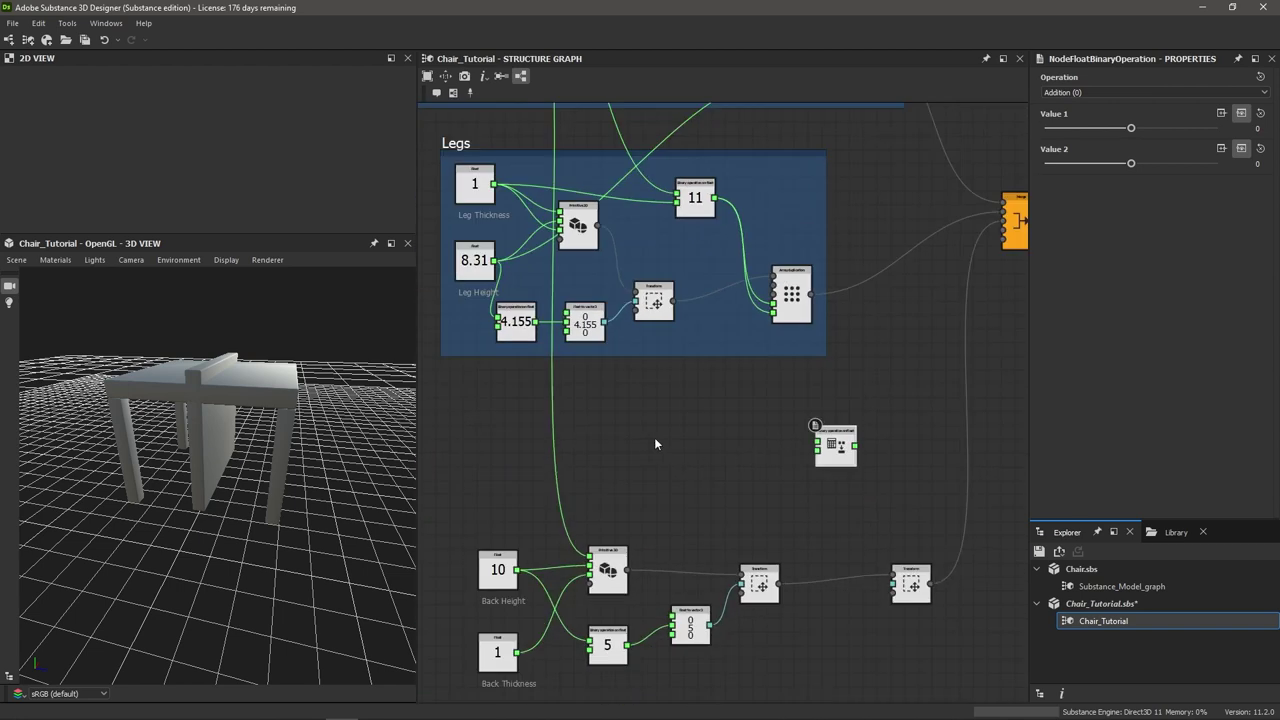
Link Leg Height and Seat Height into the Addition node, giving a sum of 9.44
drag(495, 260, 822, 445)
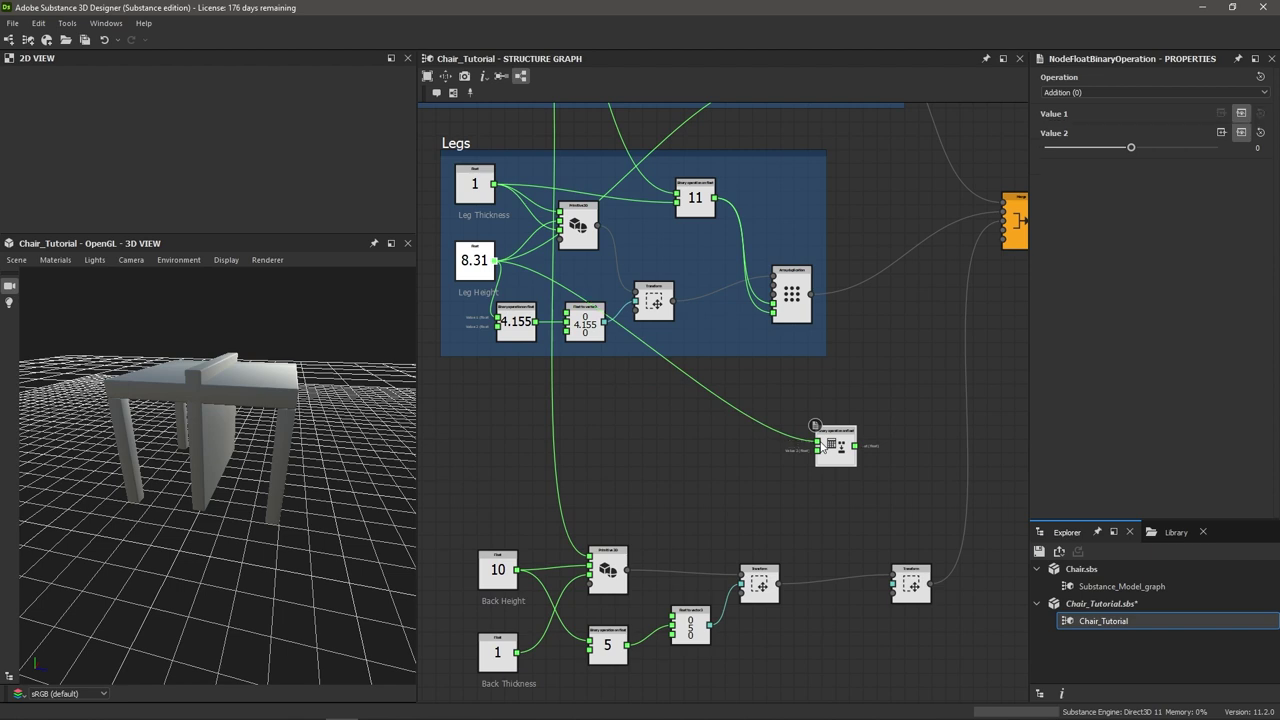
scroll(822, 447, up, 2)
scroll(683, 497, down, 1)
middle_drag(610, 472, 724, 409)
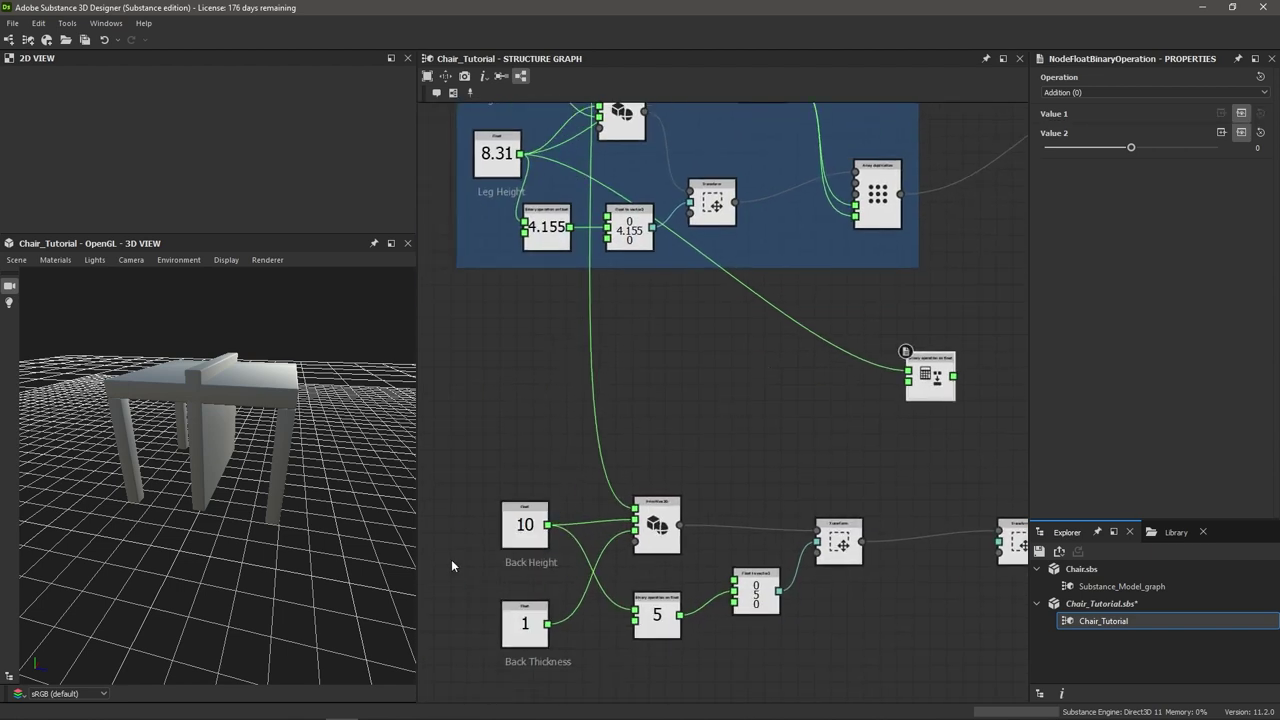
scroll(511, 352, down, 2)
middle_drag(511, 352, 531, 508)
scroll(516, 340, up, 1)
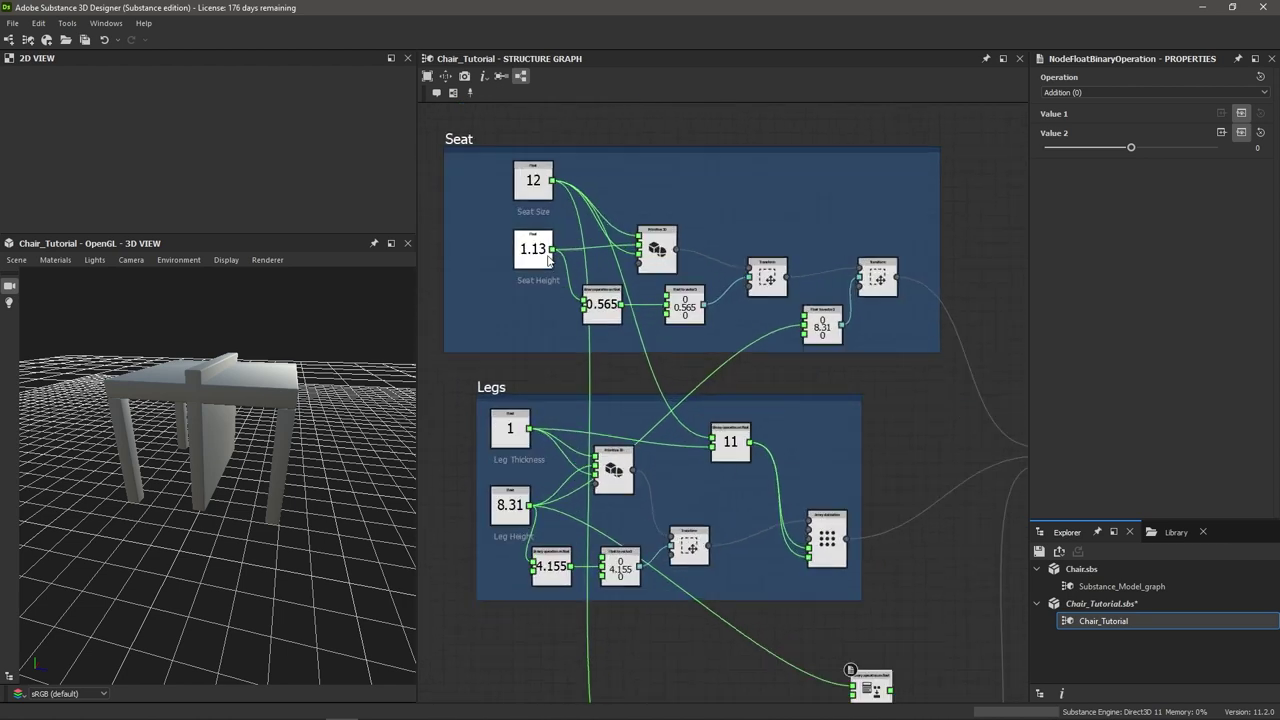
drag(553, 253, 677, 520)
Wire the 9.44 sum into only the Y input of the back's Float to vector3 node
scroll(648, 533, up, 3)
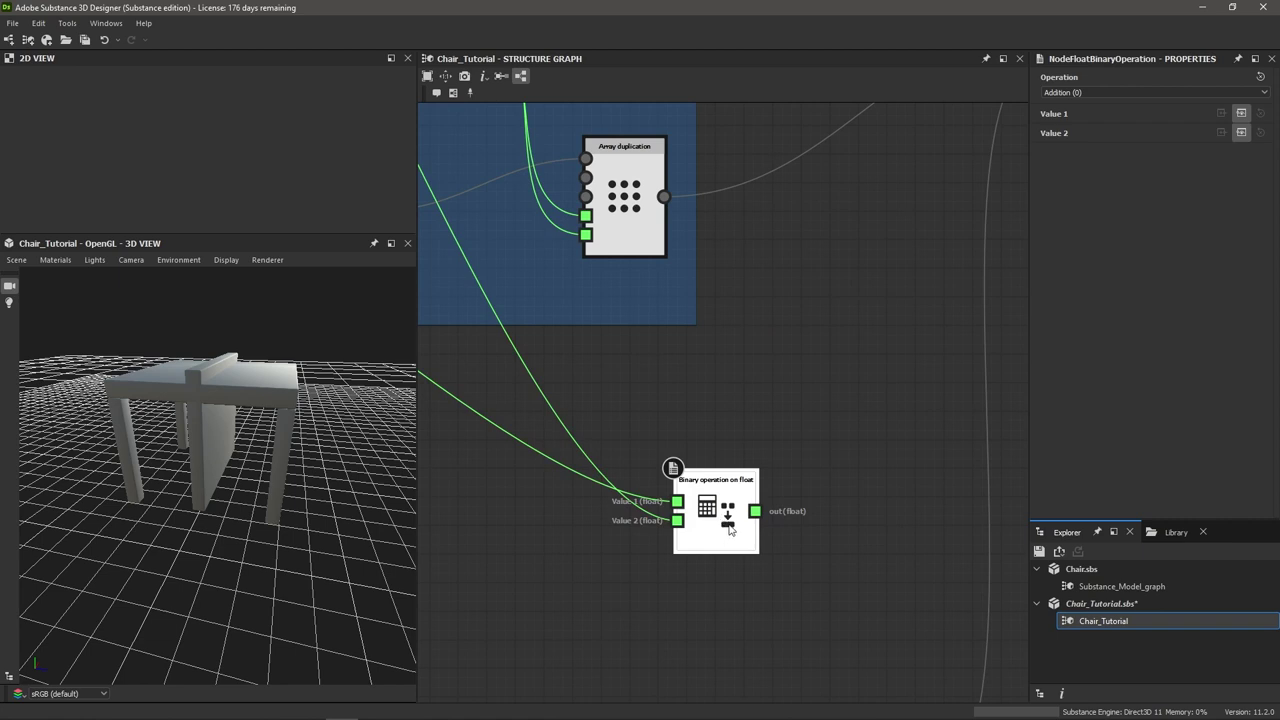
scroll(729, 530, down, 3)
drag(729, 413, 728, 516)
drag(697, 414, 622, 414)
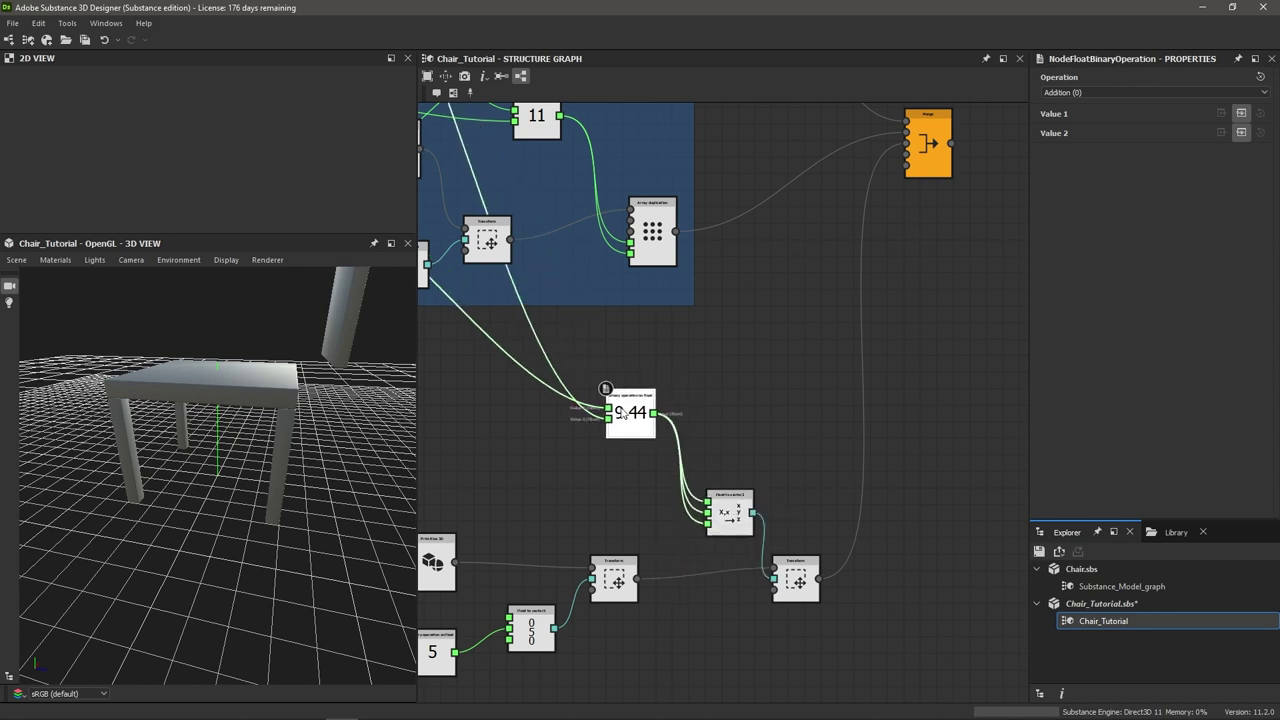
drag(727, 530, 727, 506)
scroll(726, 514, up, 2)
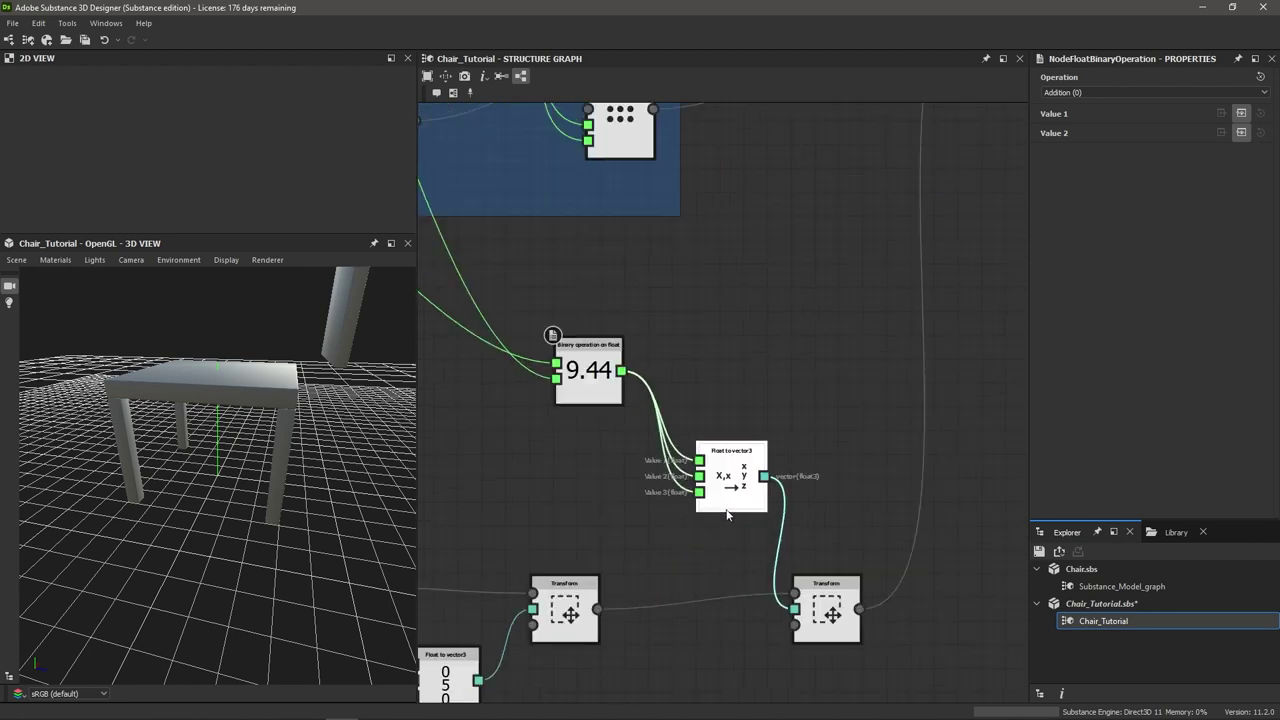
scroll(727, 514, up, 1)
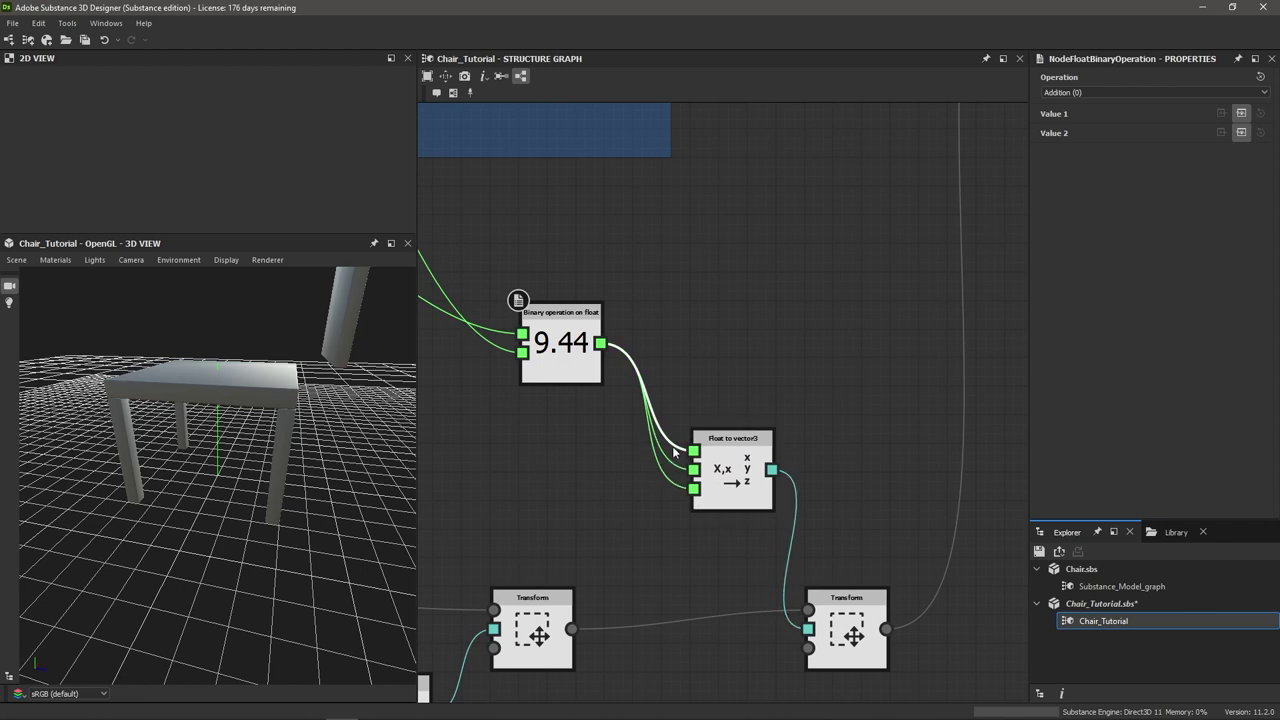
mouse_move(693, 451)
mouse_down()
mouse_move(668, 494)
mouse_move(304, 424)
mouse_up()
drag(234, 375, 221, 445)
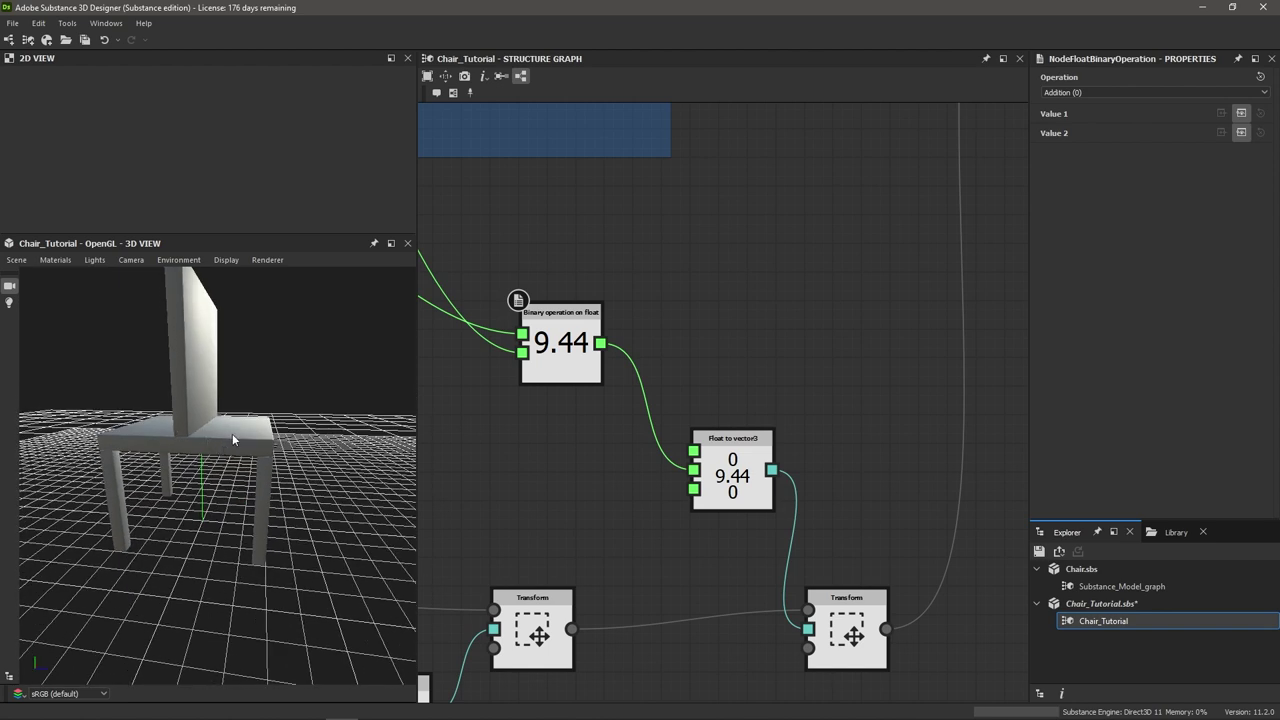
scroll(584, 454, down, 1)
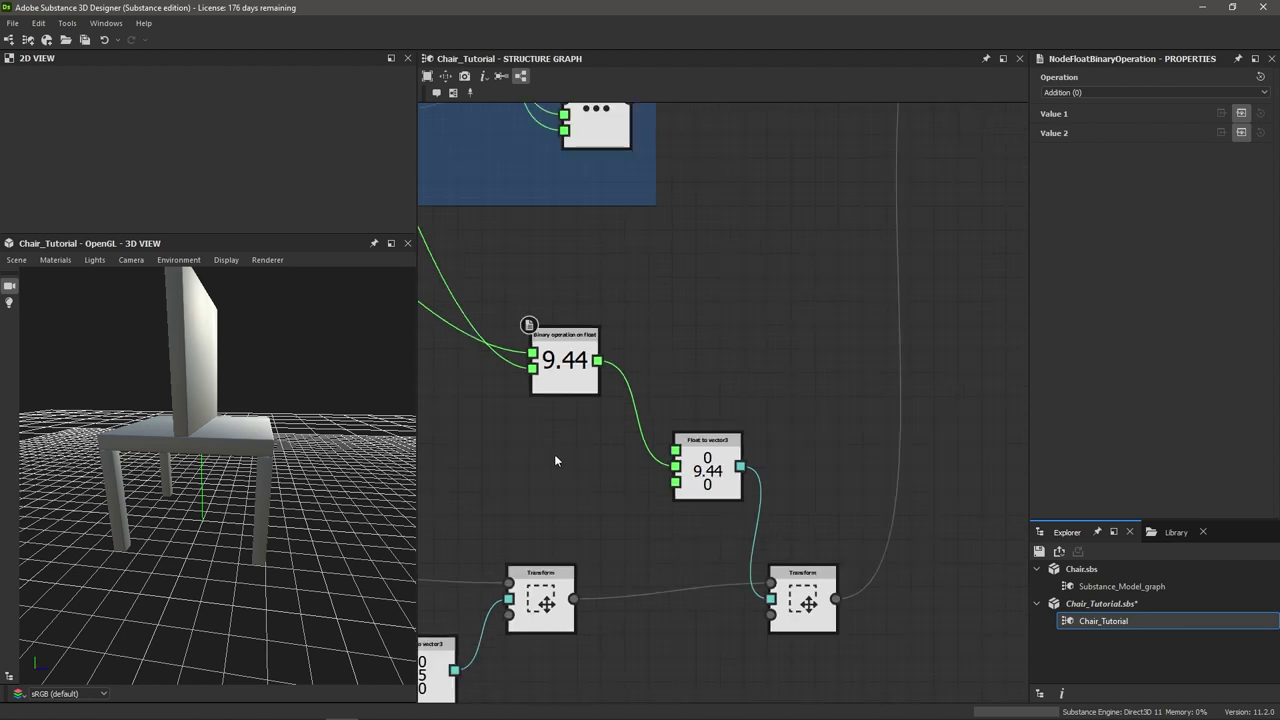
scroll(545, 461, down, 5)
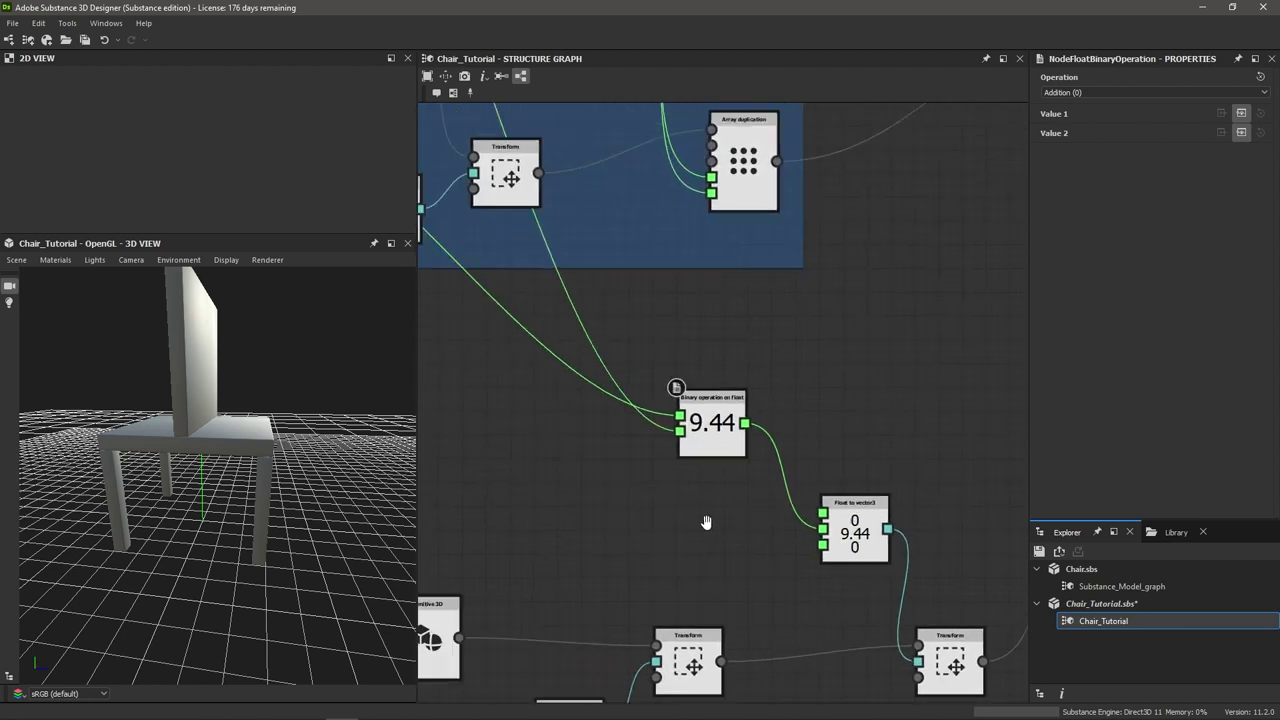
scroll(564, 245, up, 3)
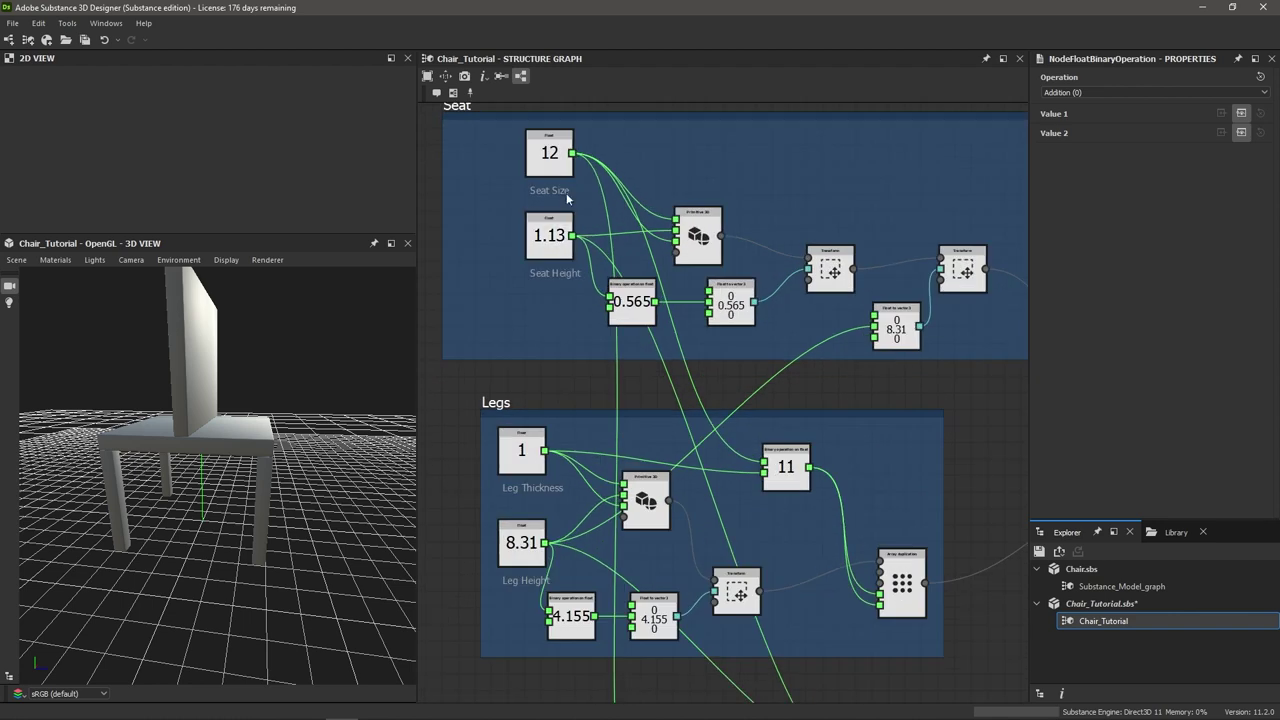
Link Seat Size (12) into the back's Float to vector3 Z input, making the offset 0, 9.44, 12
drag(572, 153, 686, 441)
scroll(745, 535, down, 2)
scroll(669, 449, up, 4)
scroll(685, 443, up, 1)
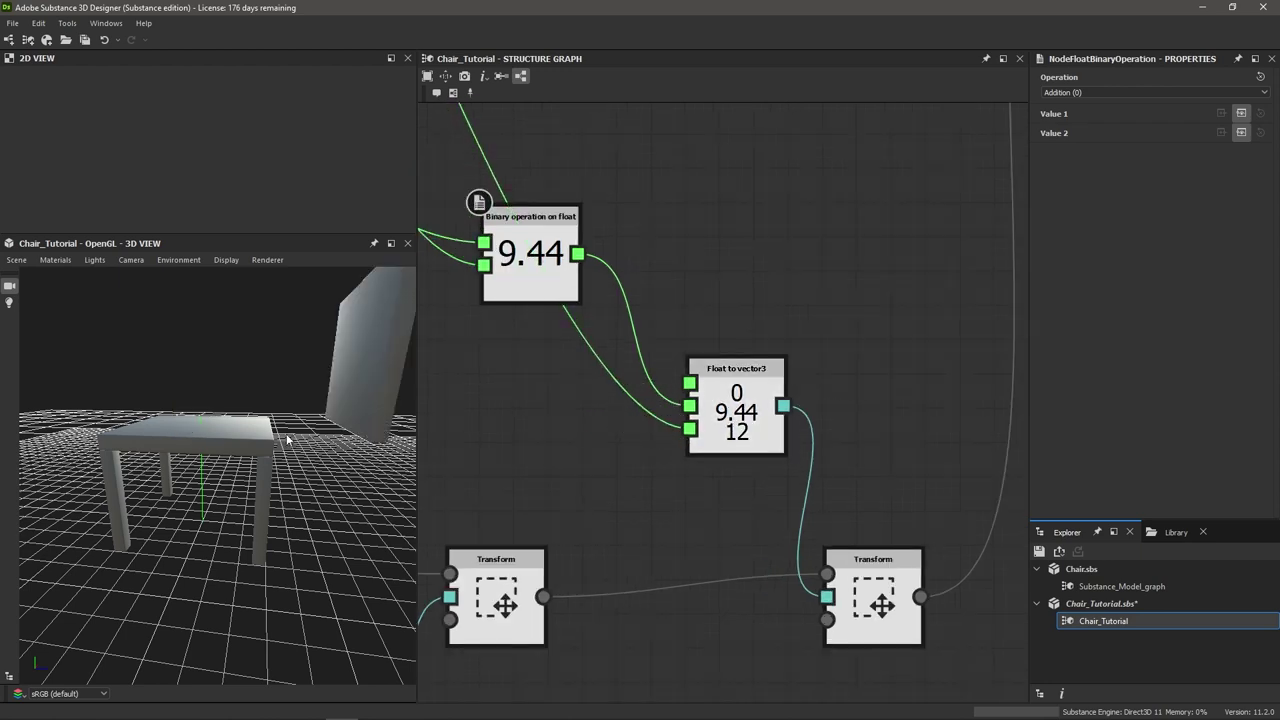
drag(288, 440, 234, 444)
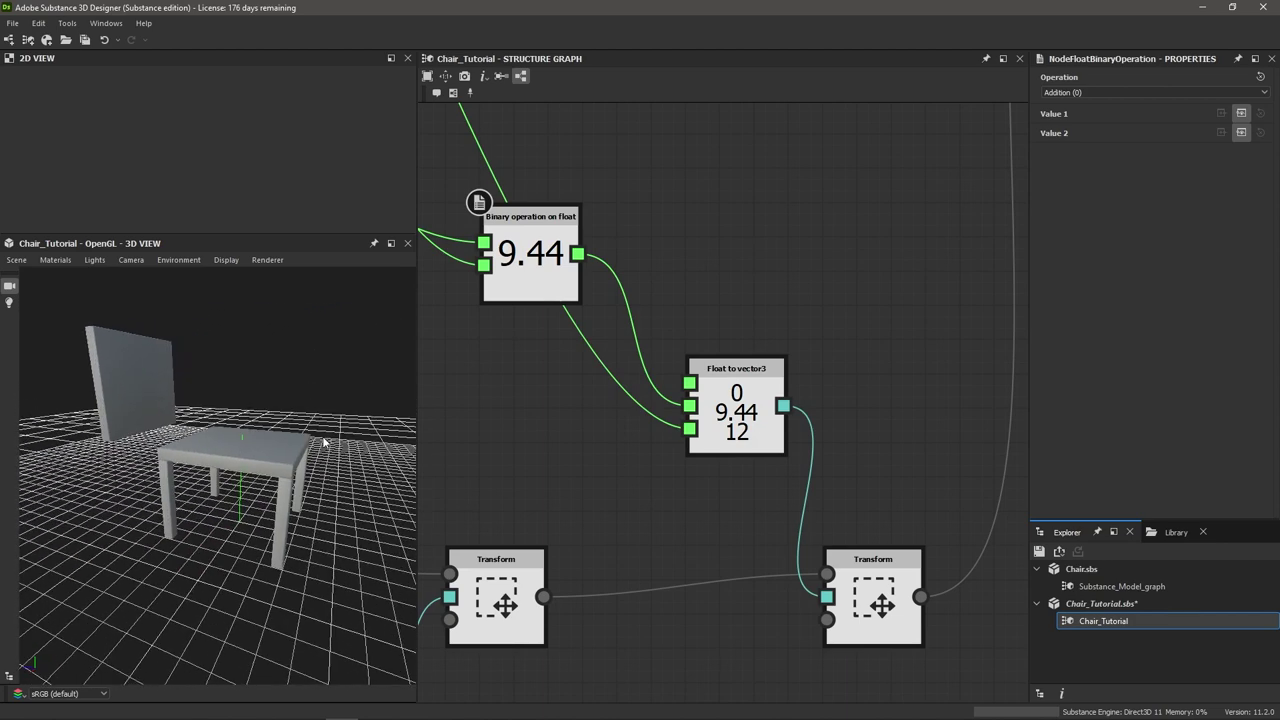
scroll(546, 443, down, 2)
middle_drag(541, 420, 604, 452)
drag(300, 450, 233, 462)
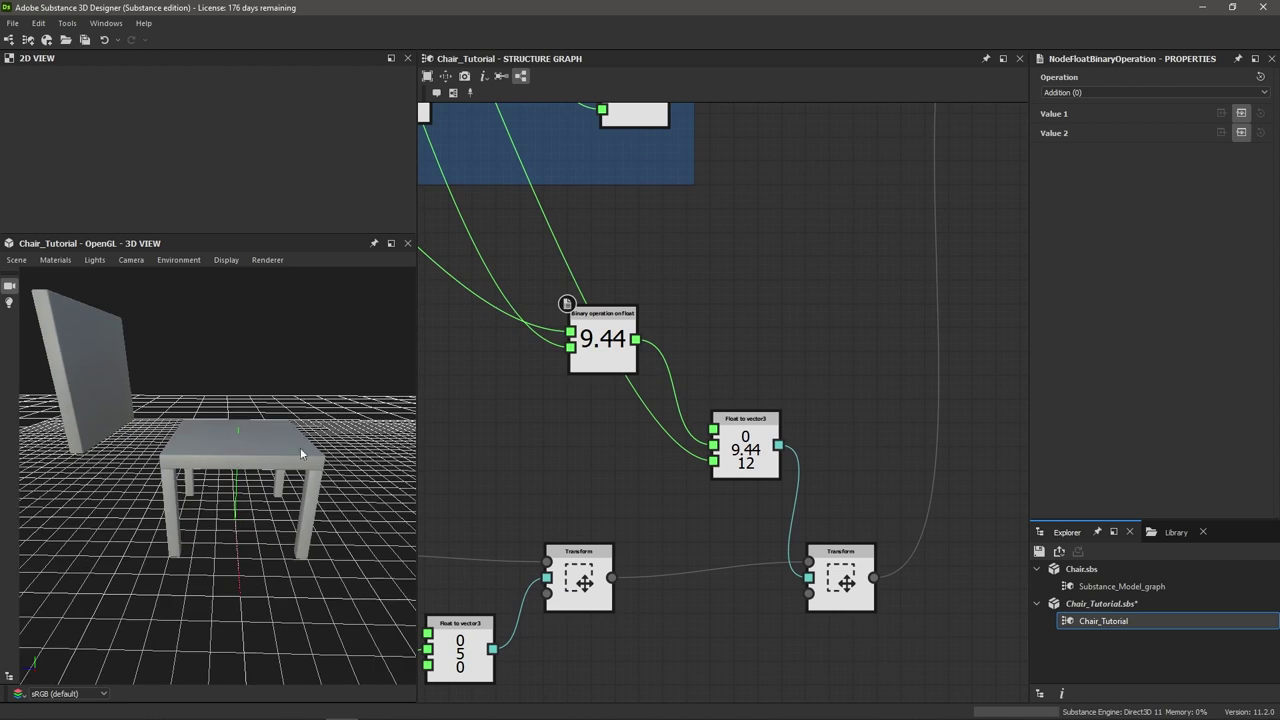
middle_drag(576, 434, 586, 457)
drag(616, 372, 626, 314)
Give the 9.44 node the comment 'Legs and Seat Height (Y)'
right_click(626, 314)
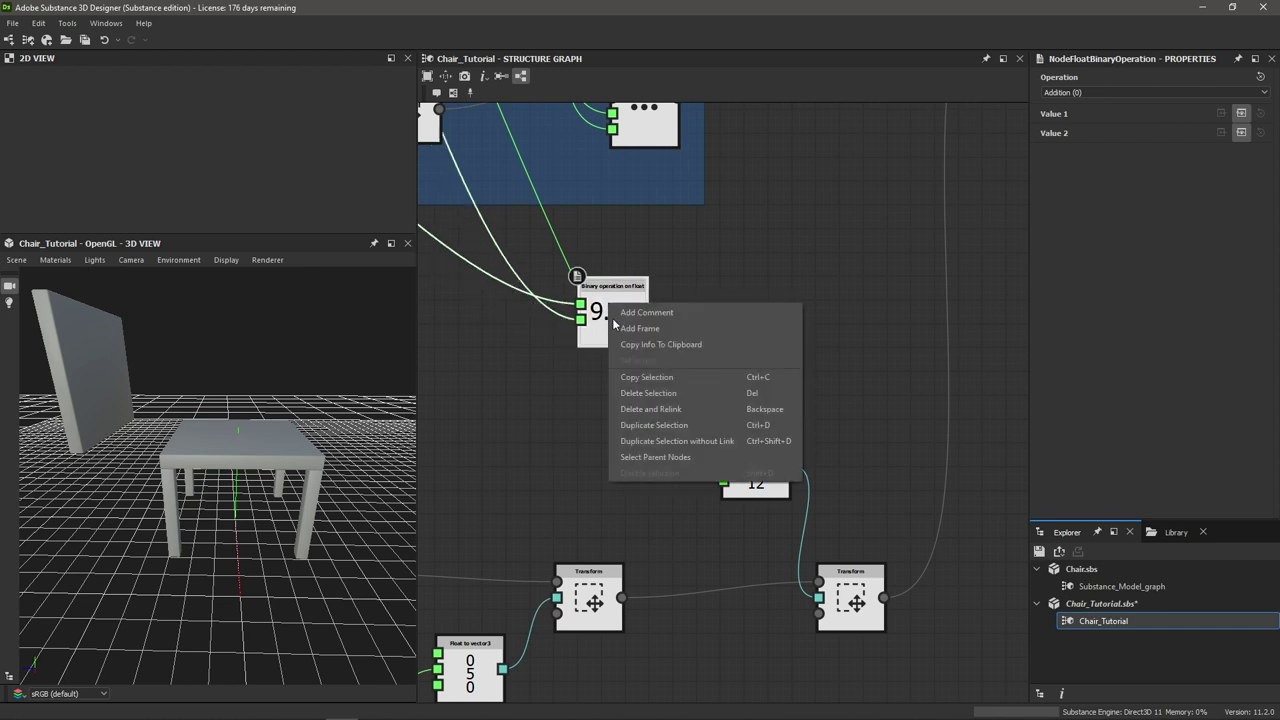
key(Escape)
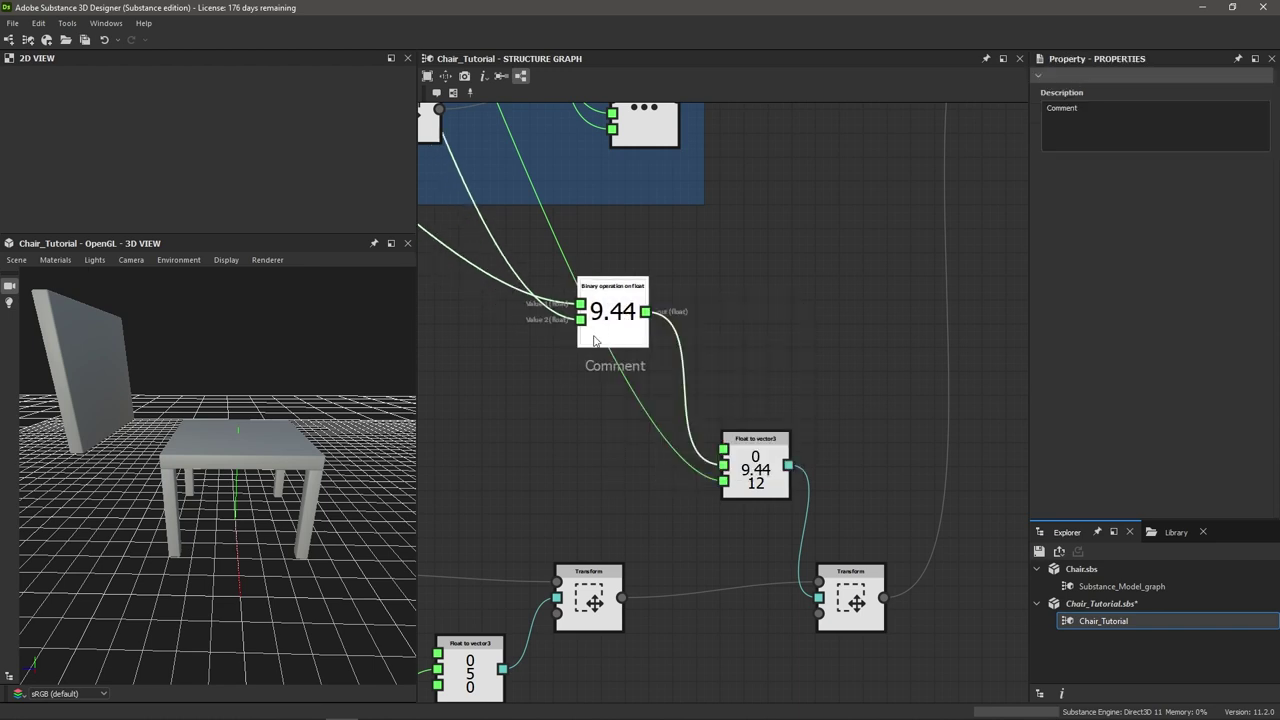
click(1100, 112)
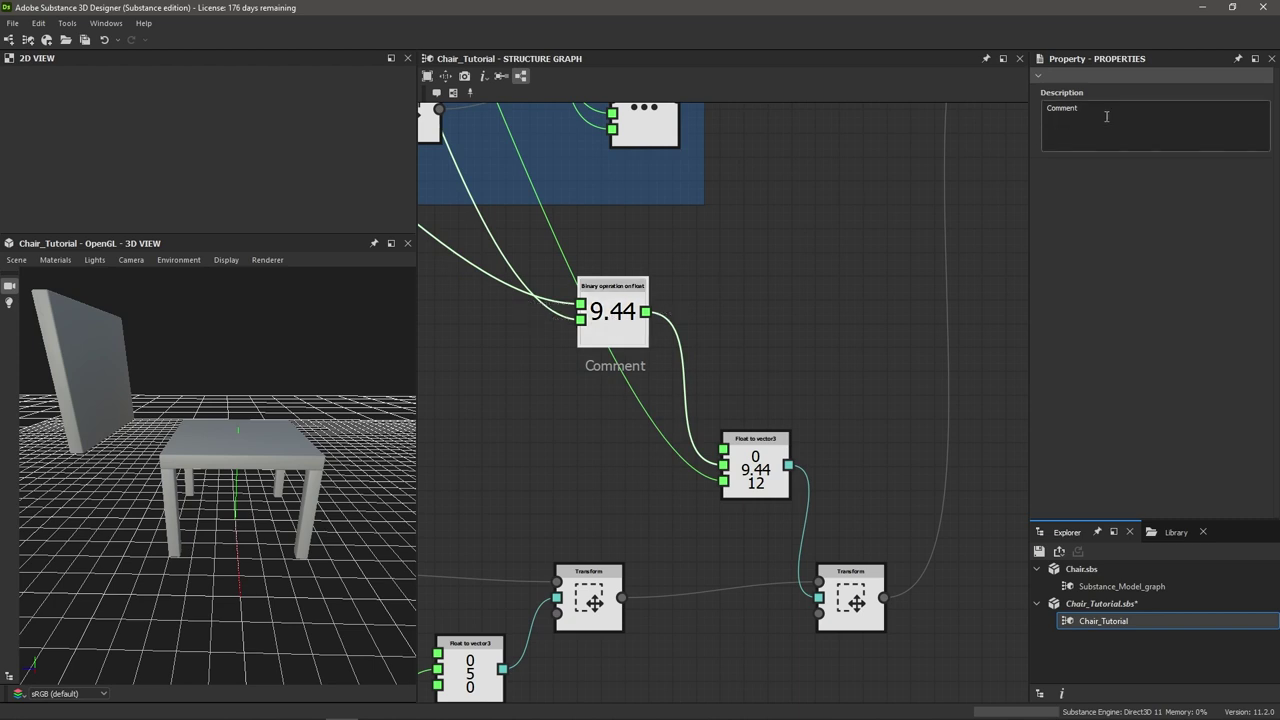
drag(1082, 108, 1022, 97)
text(Legs and Seat Height (Y))
click(1121, 203)
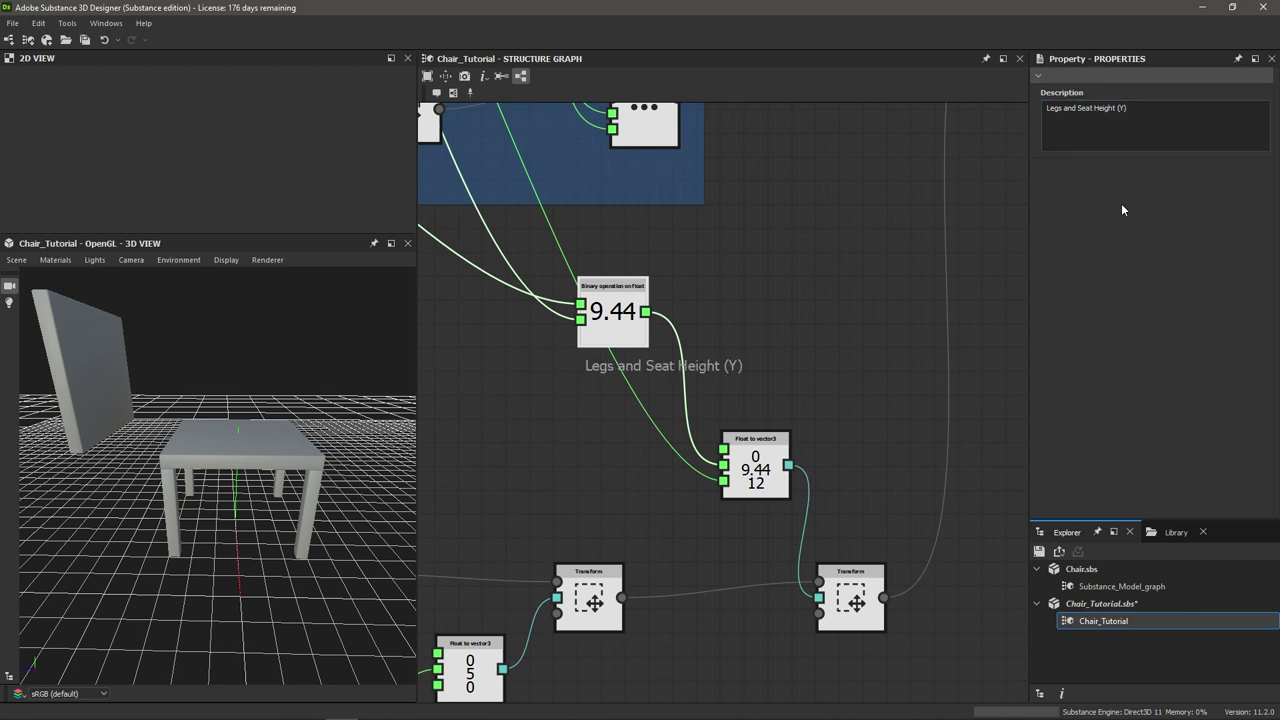
Nudge the commented 9.44 node left and recenter the graph on the Seat and Legs frames
scroll(622, 313, down, 1)
drag(622, 313, 602, 313)
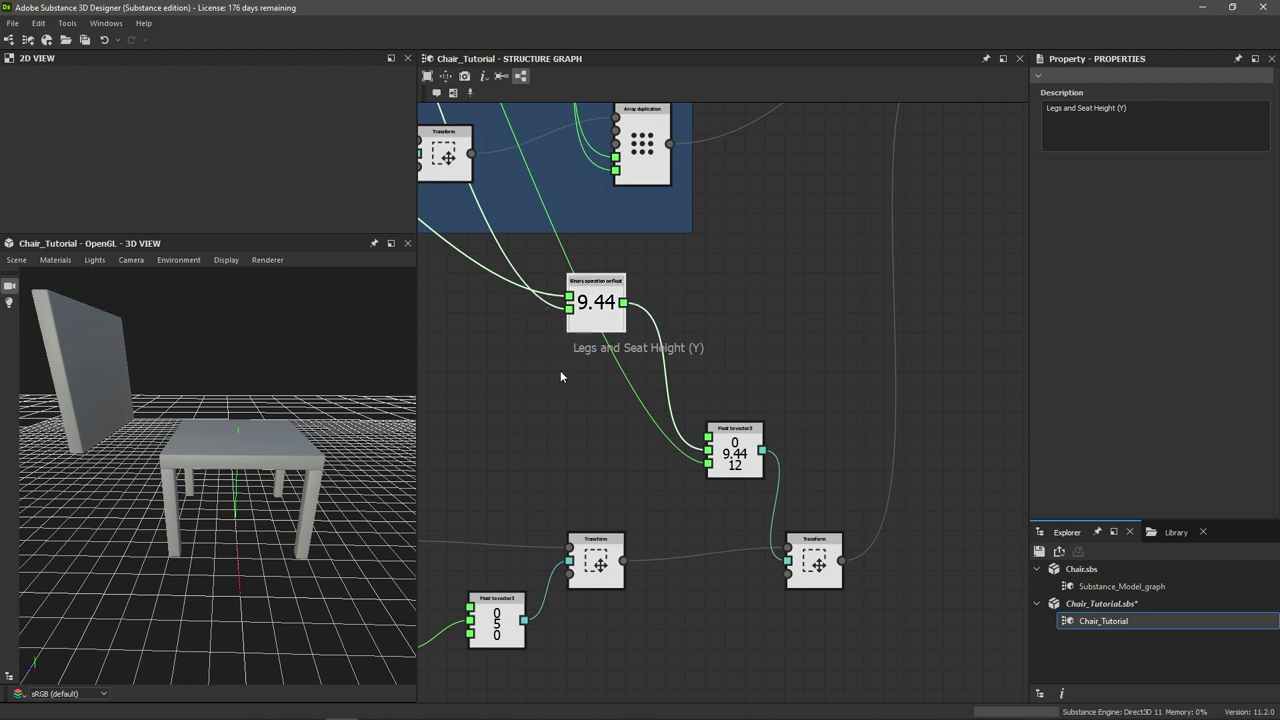
scroll(560, 370, down, 1)
middle_drag(531, 379, 600, 406)
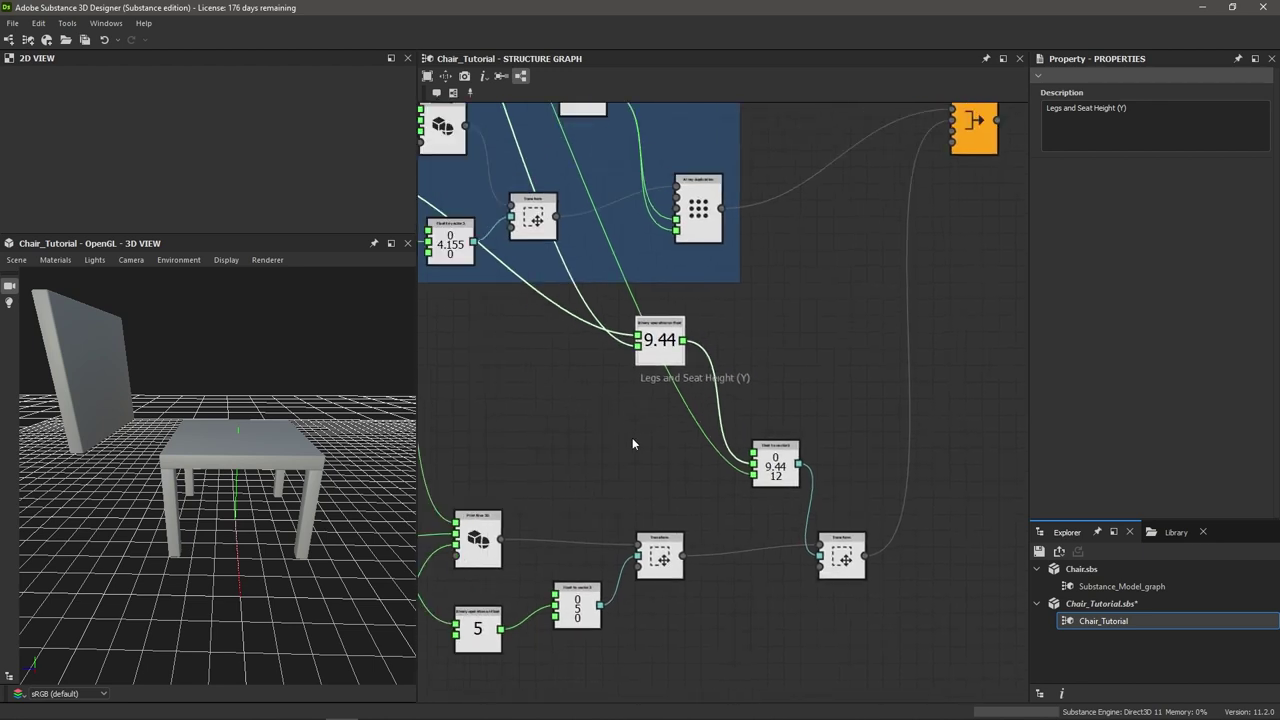
scroll(632, 437, up, 1)
scroll(632, 437, down, 1)
middle_drag(626, 428, 741, 715)
middle_drag(645, 469, 487, 208)
scroll(598, 490, up, 1)
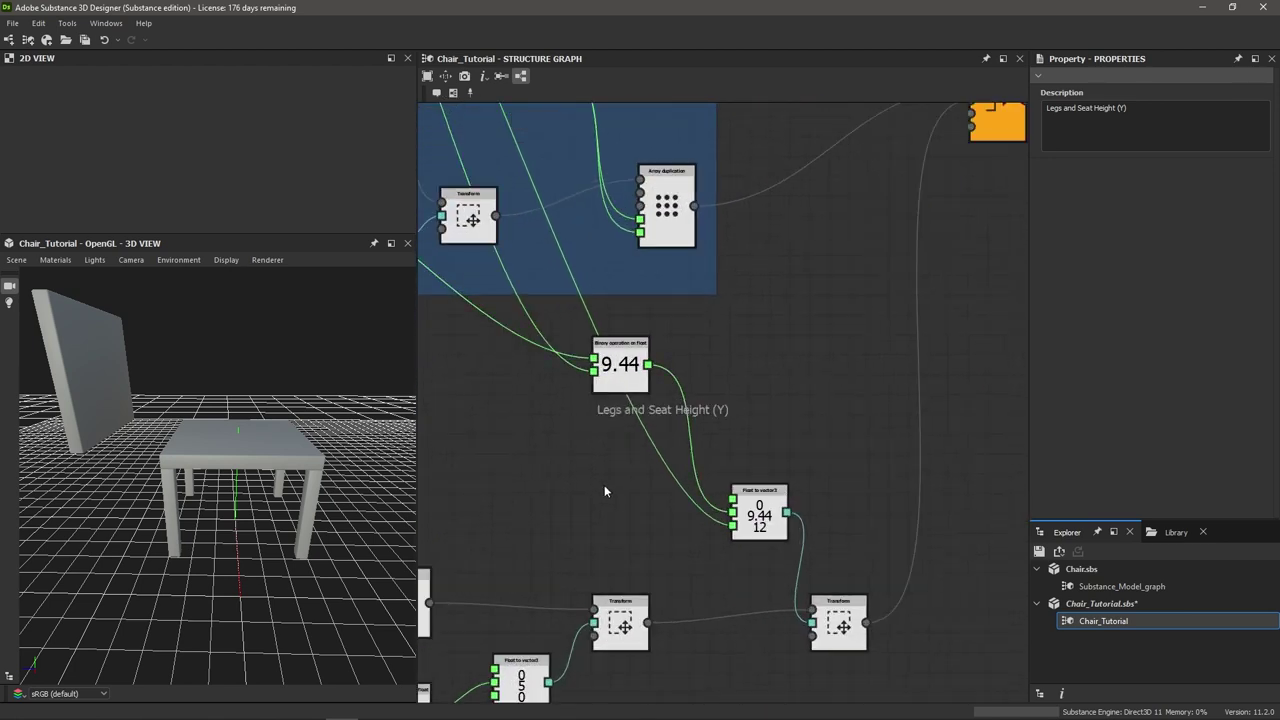
Add a Binary operation on float set to Division with Value 2 set to 2
key(space)
text(bin)
key(Return)
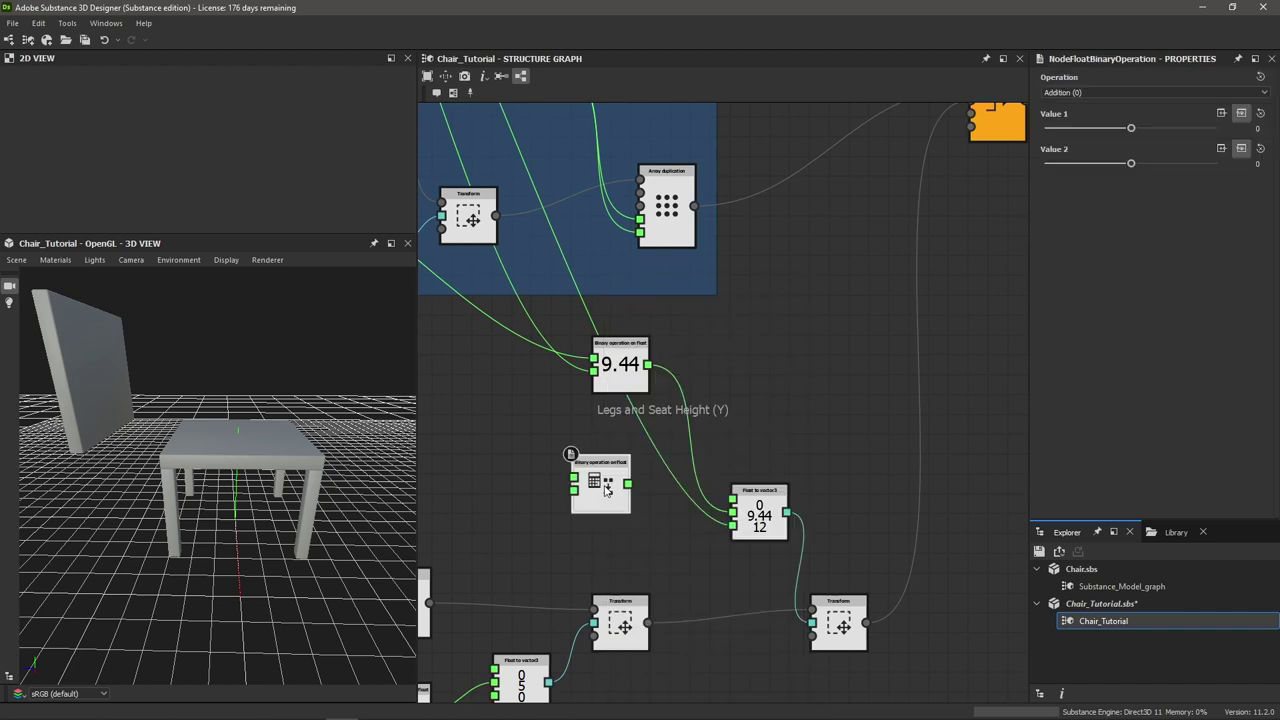
click(1099, 92)
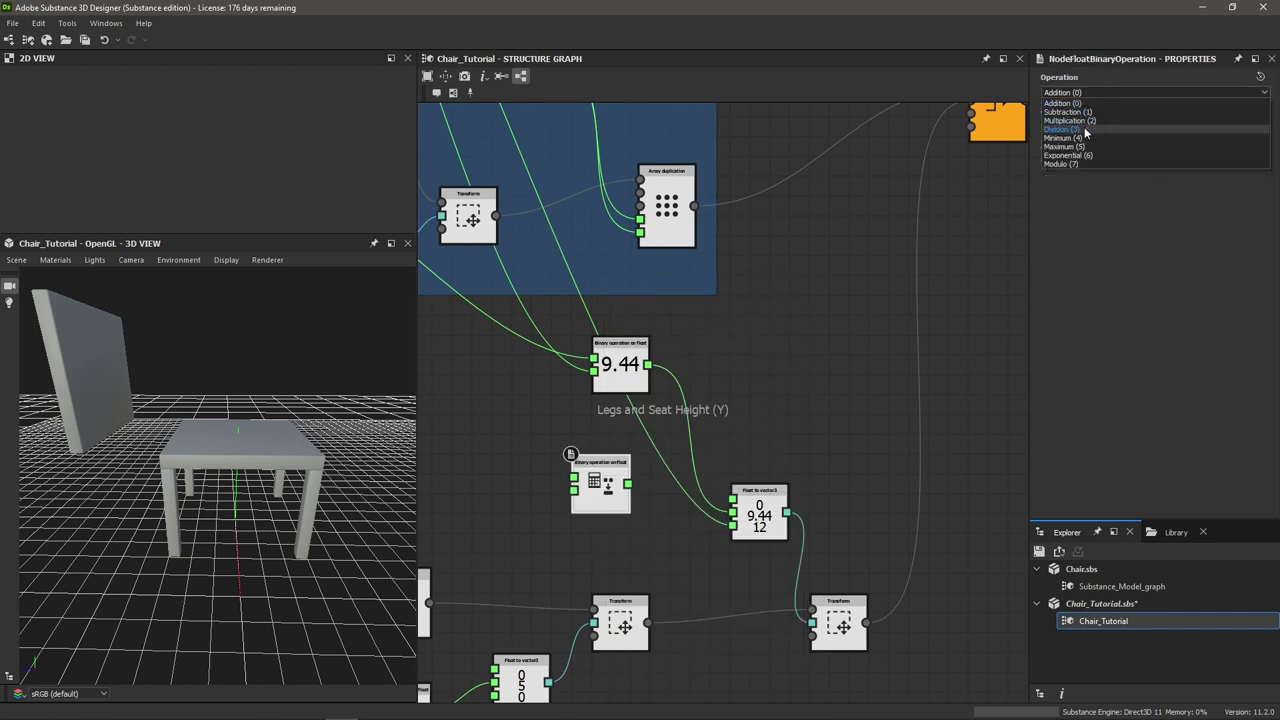
click(1086, 130)
click(1258, 164)
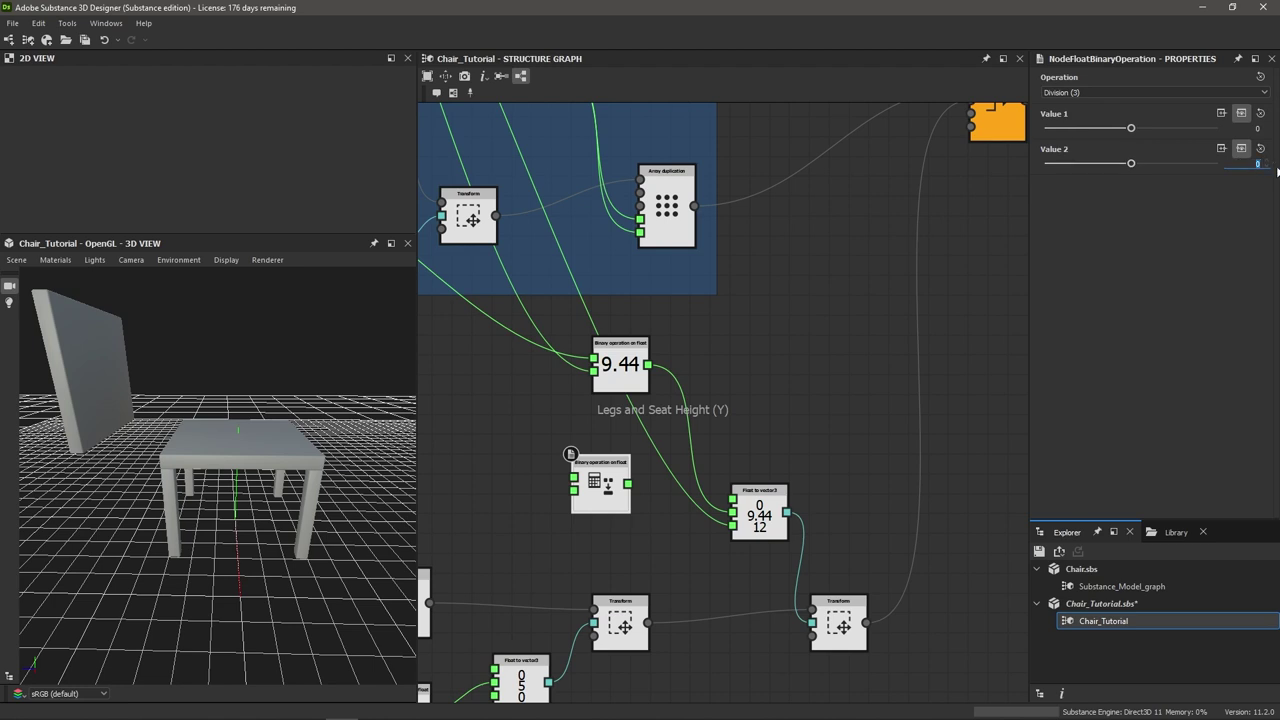
text(2)
key(Return)
Link Seat Size into the division node's Value 1
scroll(539, 489, down, 3)
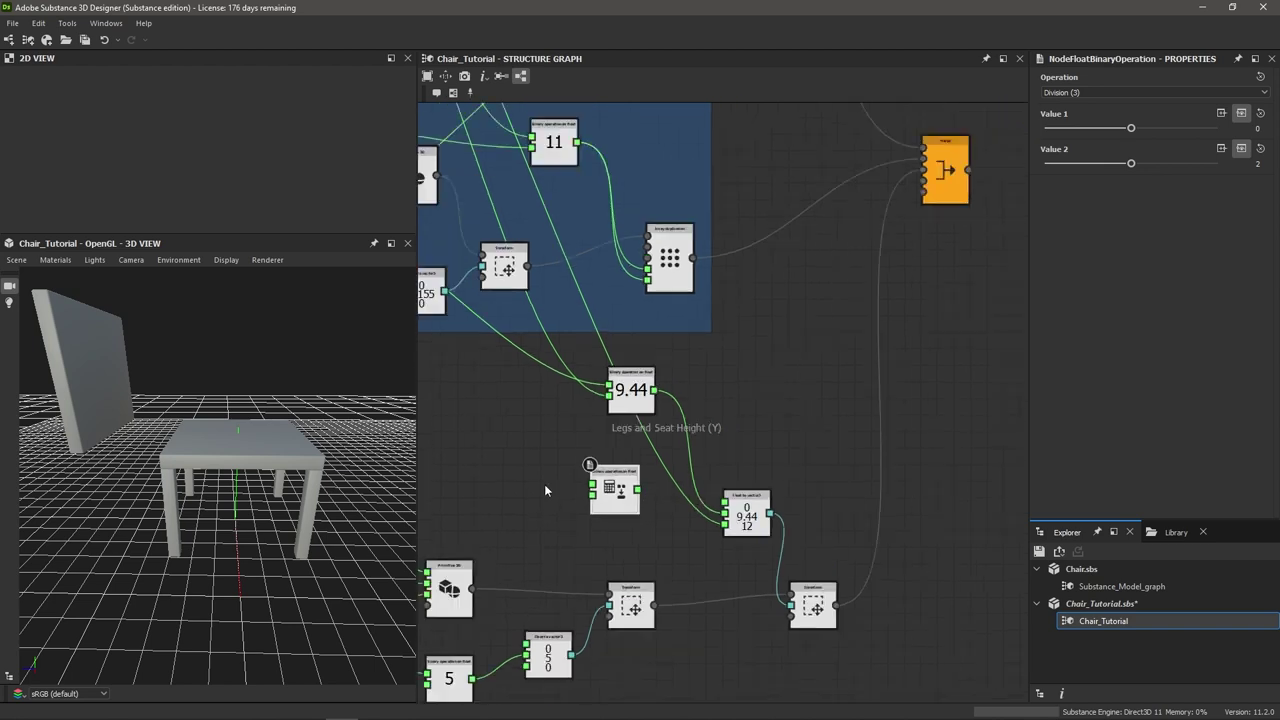
middle_drag(538, 483, 719, 703)
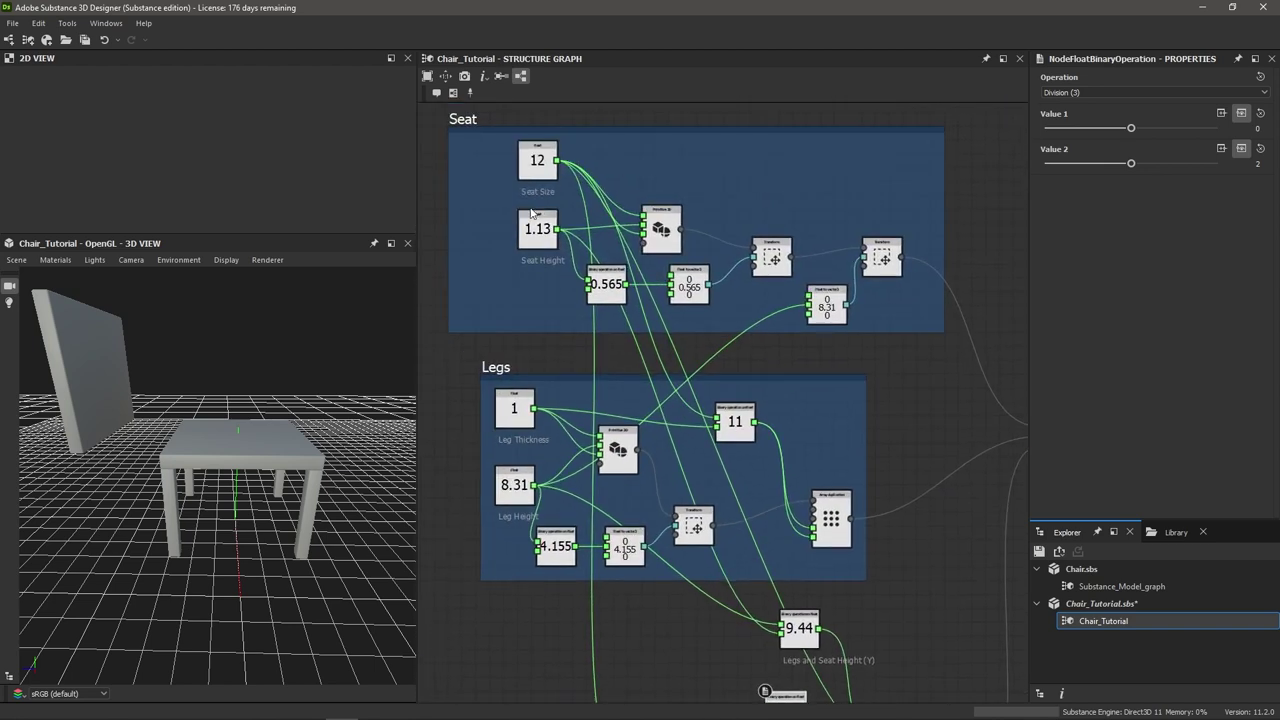
scroll(562, 176, up, 1)
drag(562, 154, 706, 506)
scroll(751, 509, up, 4)
scroll(706, 508, up, 3)
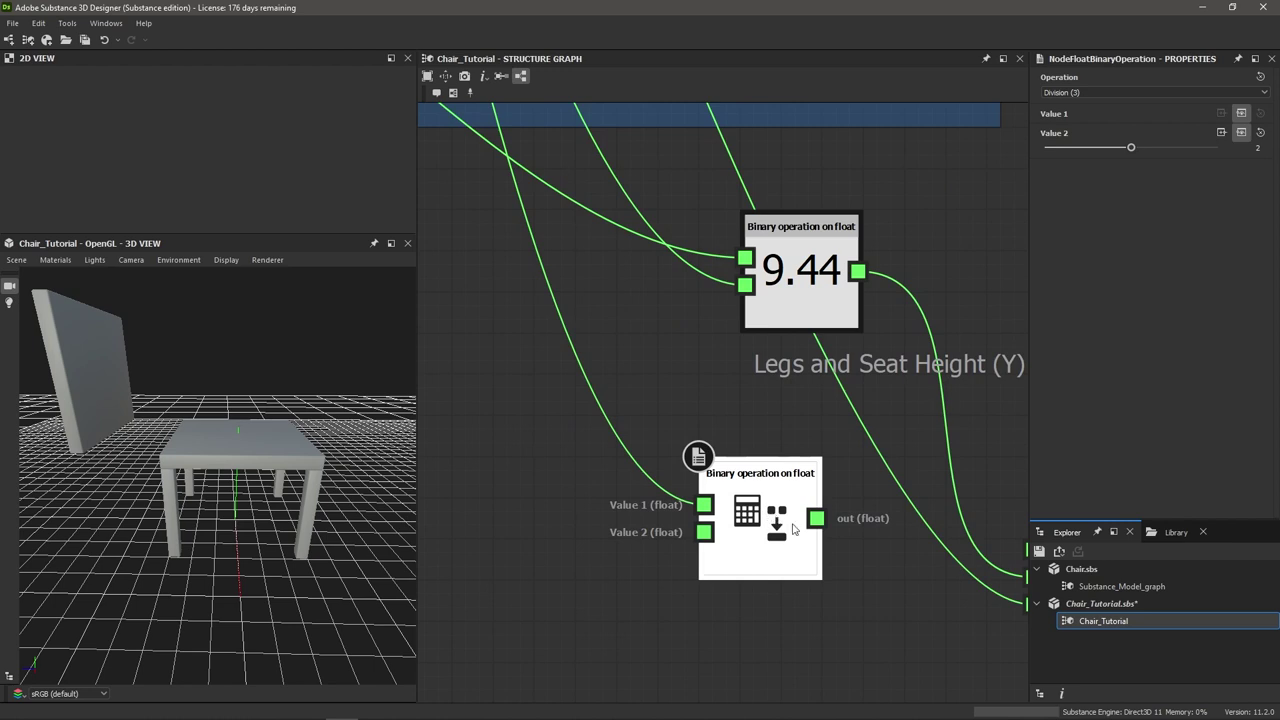
Feed the halved Seat Size (6) into Float to vector3's Value 3, making the back offset 0, 9.44, 6
middle_drag(890, 561, 771, 537)
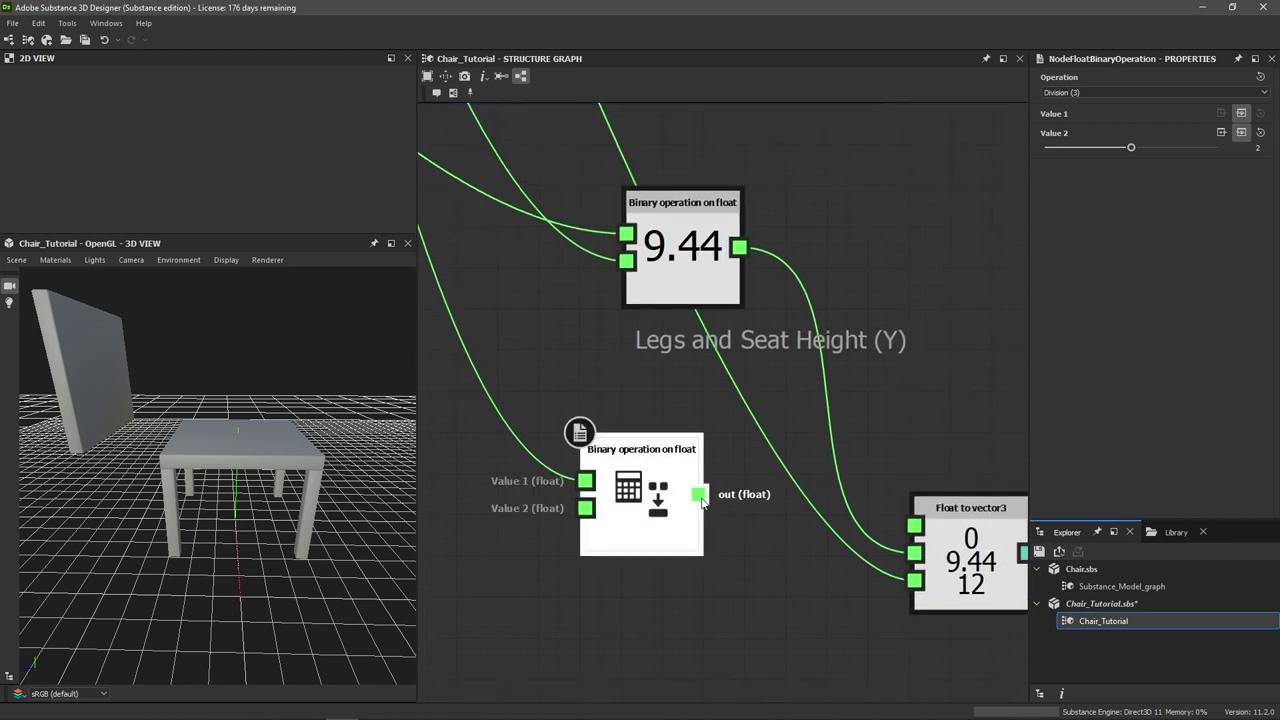
drag(702, 500, 658, 497)
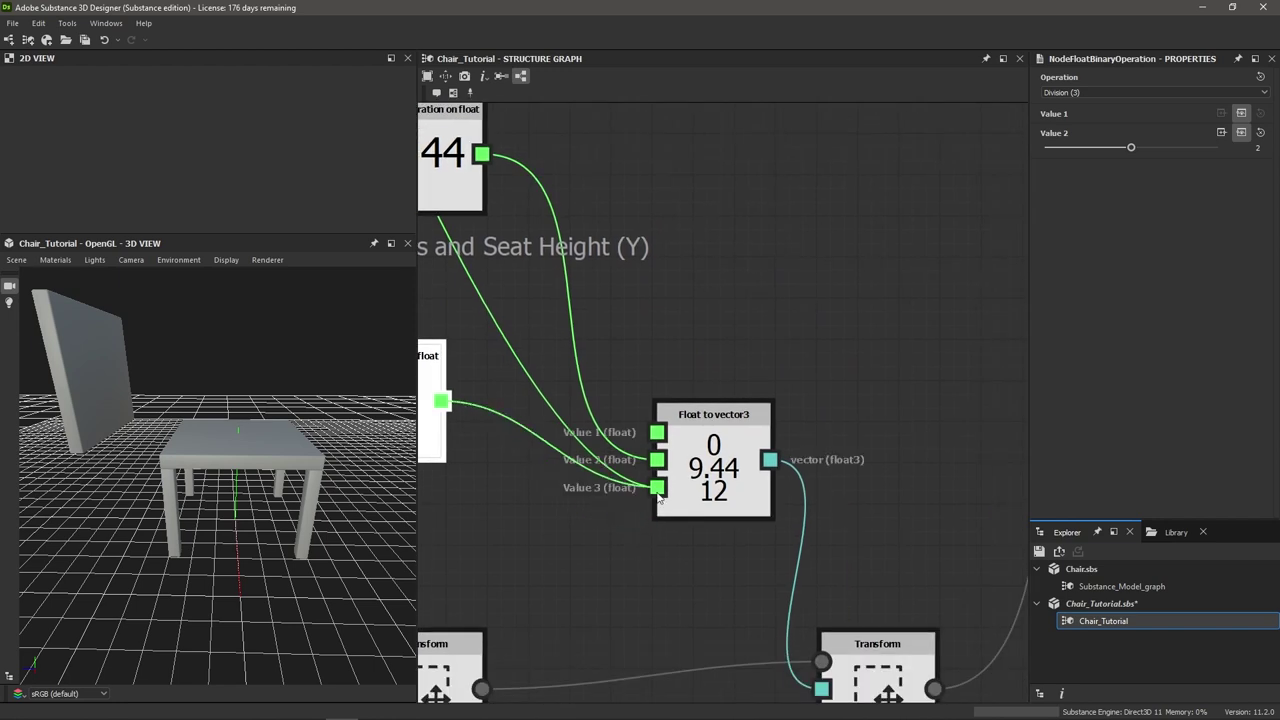
mouse_move(187, 470)
mouse_down()
mouse_move(184, 410)
mouse_move(212, 421)
mouse_move(166, 441)
mouse_move(201, 422)
mouse_move(178, 440)
mouse_move(205, 431)
mouse_move(195, 441)
mouse_move(175, 442)
mouse_move(189, 420)
mouse_move(195, 457)
mouse_up()
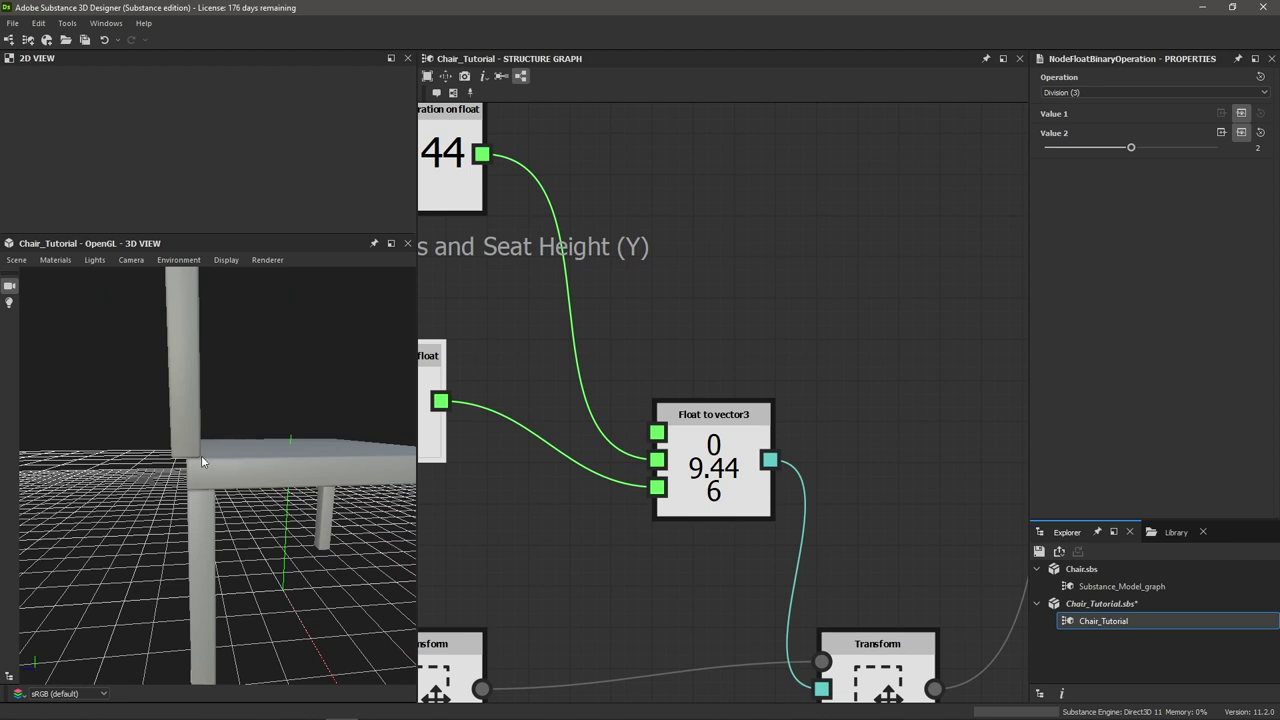
drag(180, 430, 181, 437)
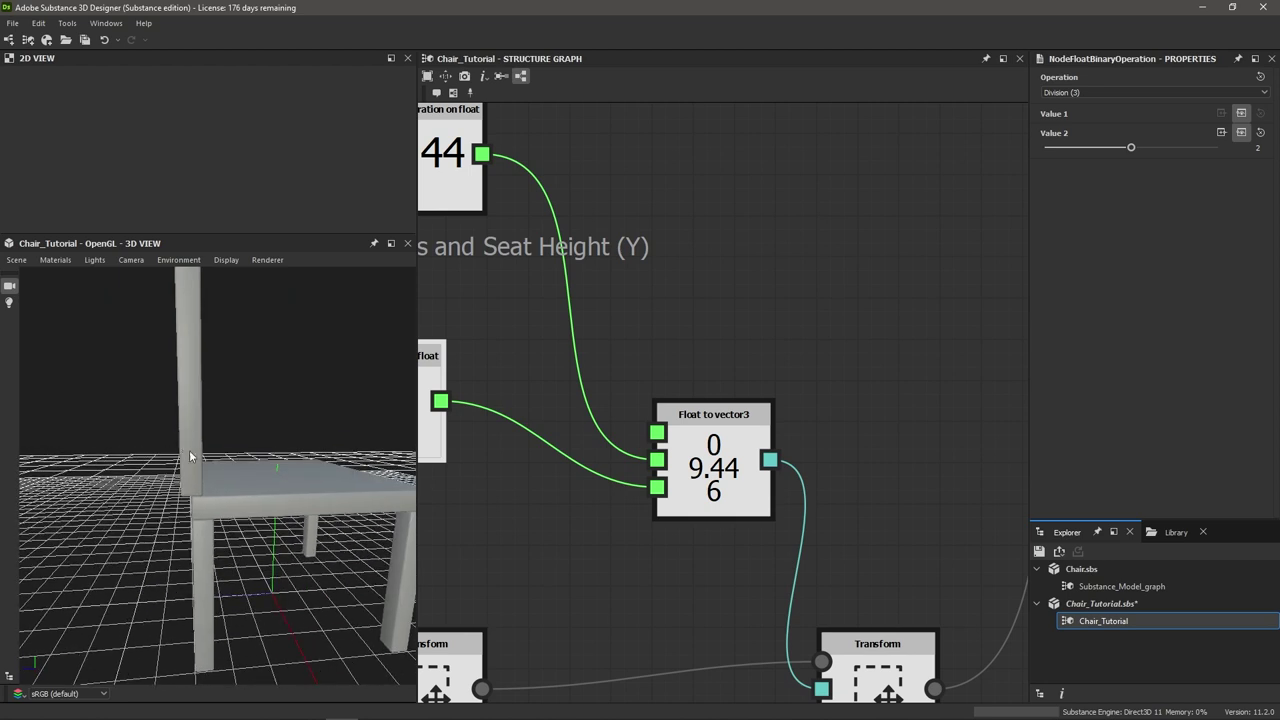
drag(202, 480, 208, 464)
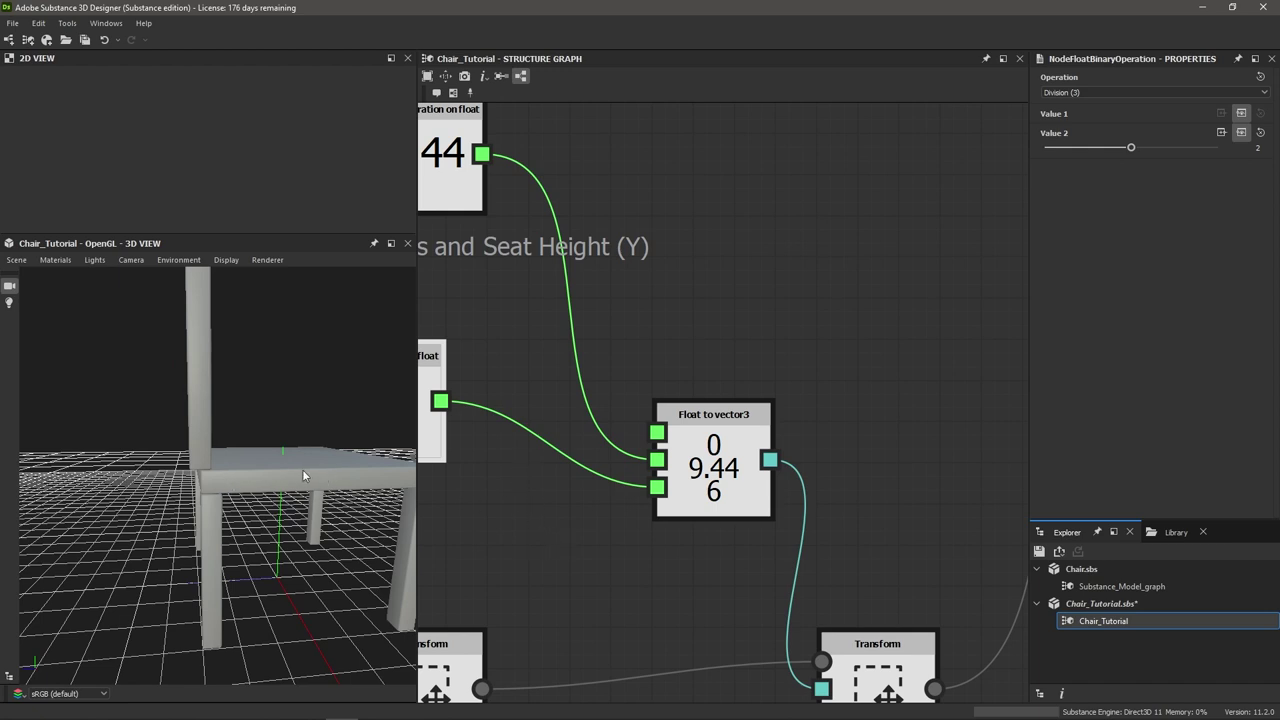
drag(302, 469, 279, 461)
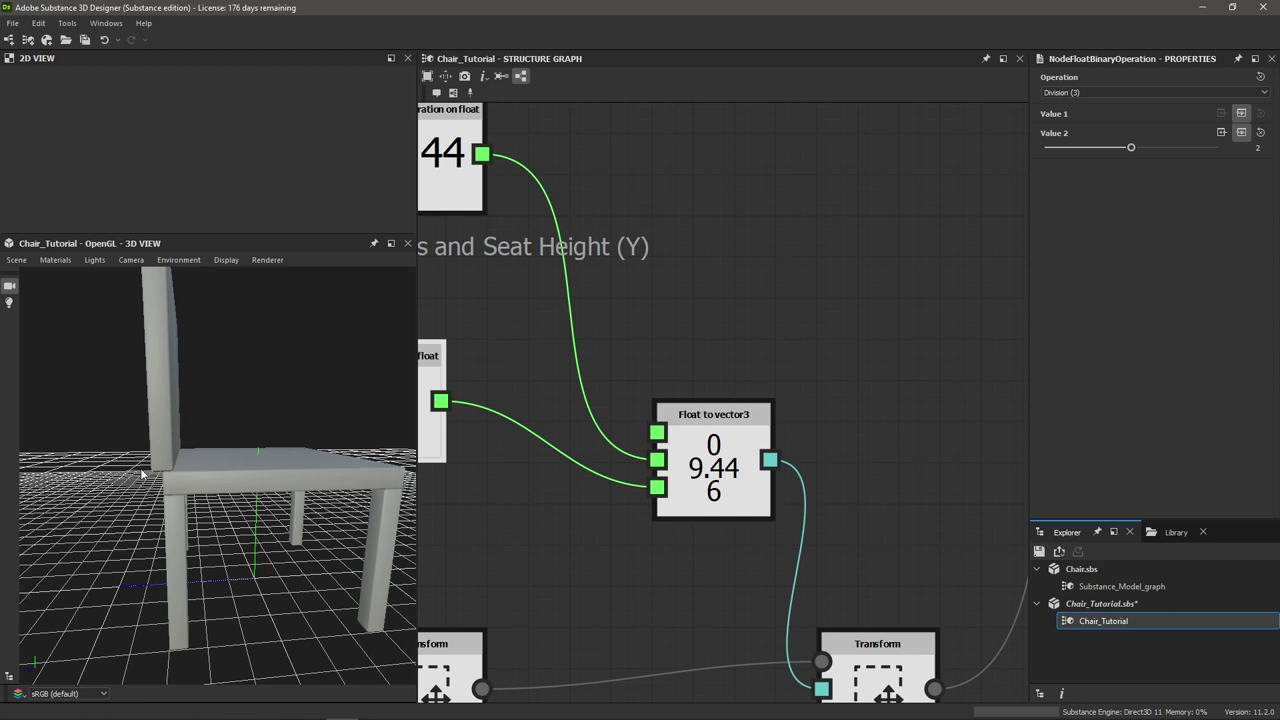
drag(212, 462, 186, 471)
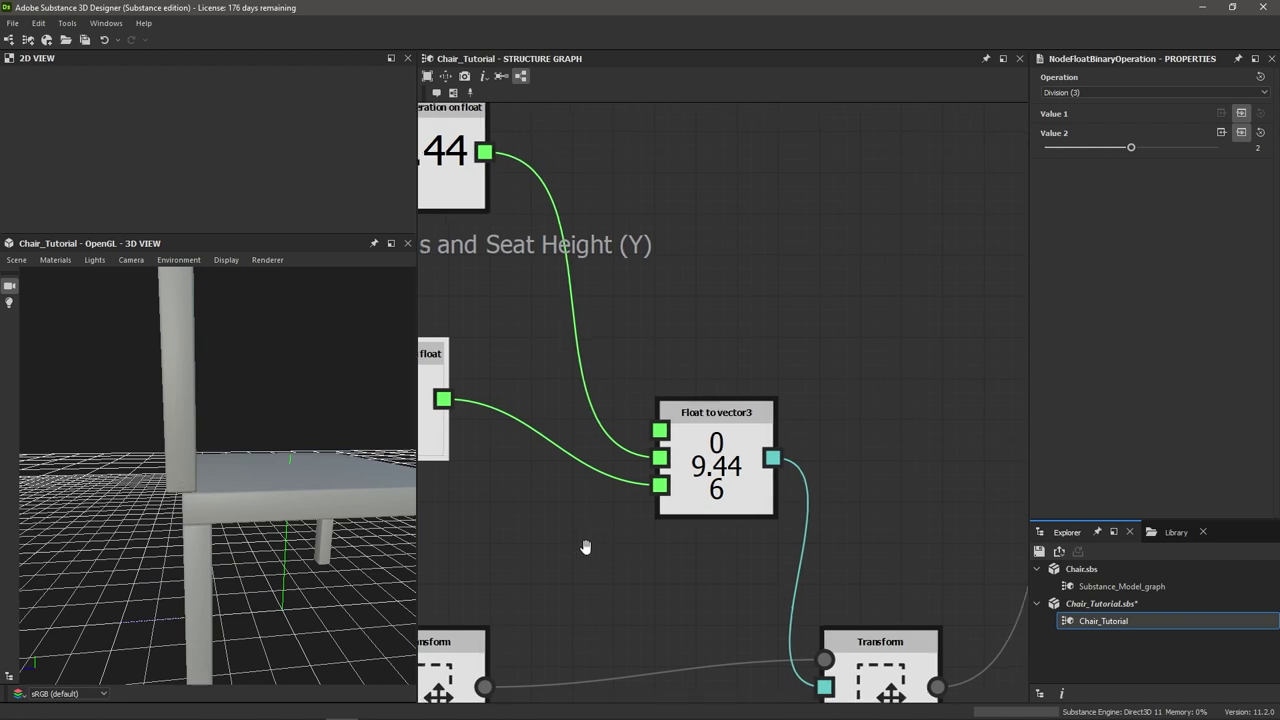
scroll(622, 521, left, 5)
scroll(606, 432, down, 2)
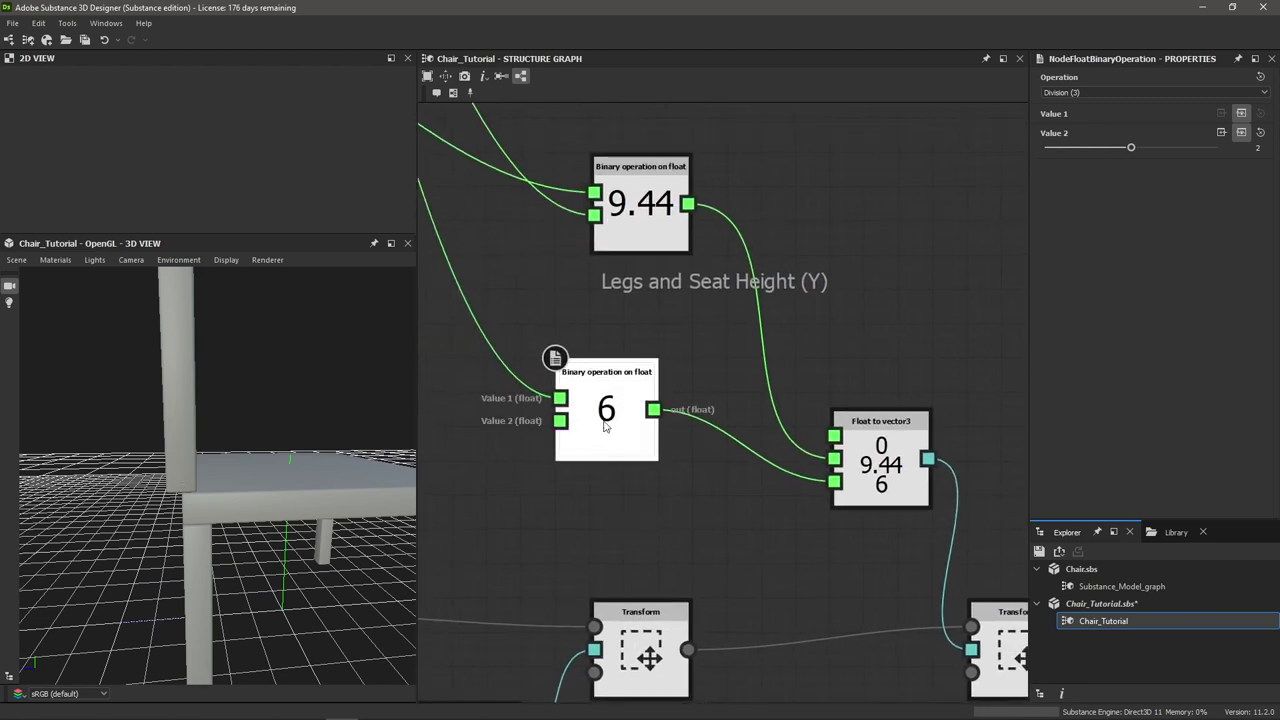
Give the divide-by-2 node outputting 6 the comment 'Half of Seat Size (Z)'
right_click(601, 408)
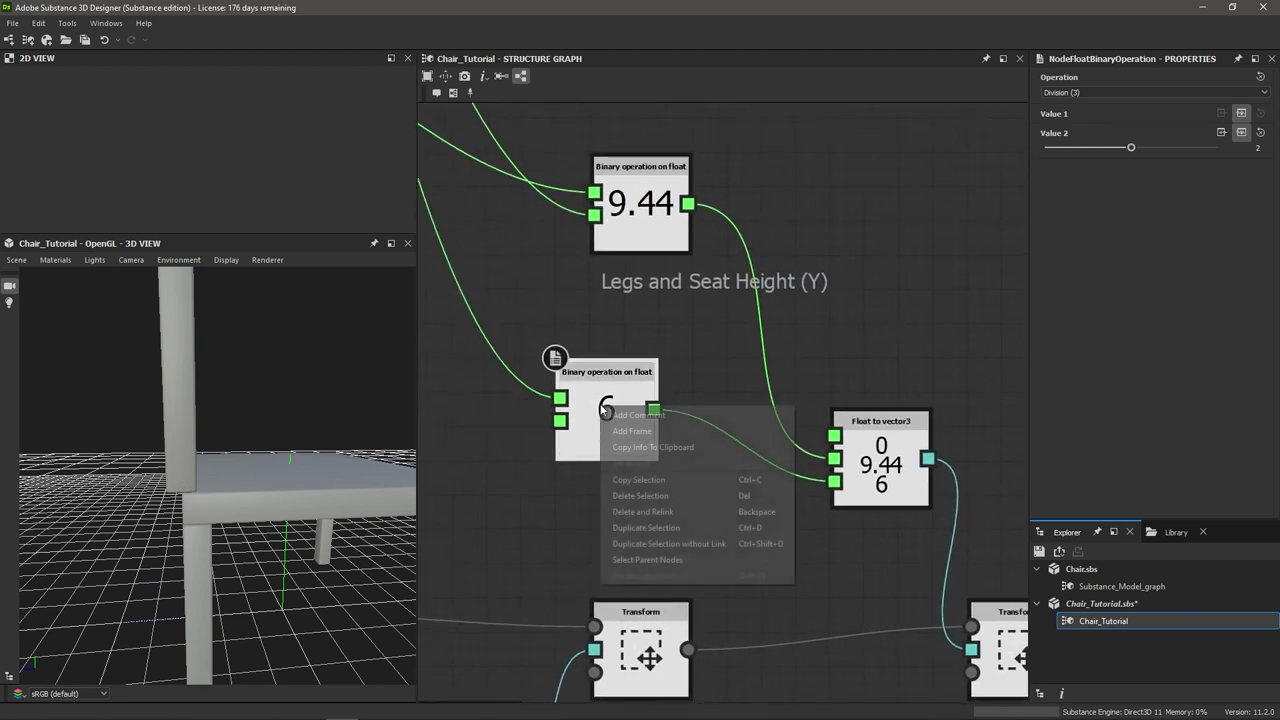
click(618, 415)
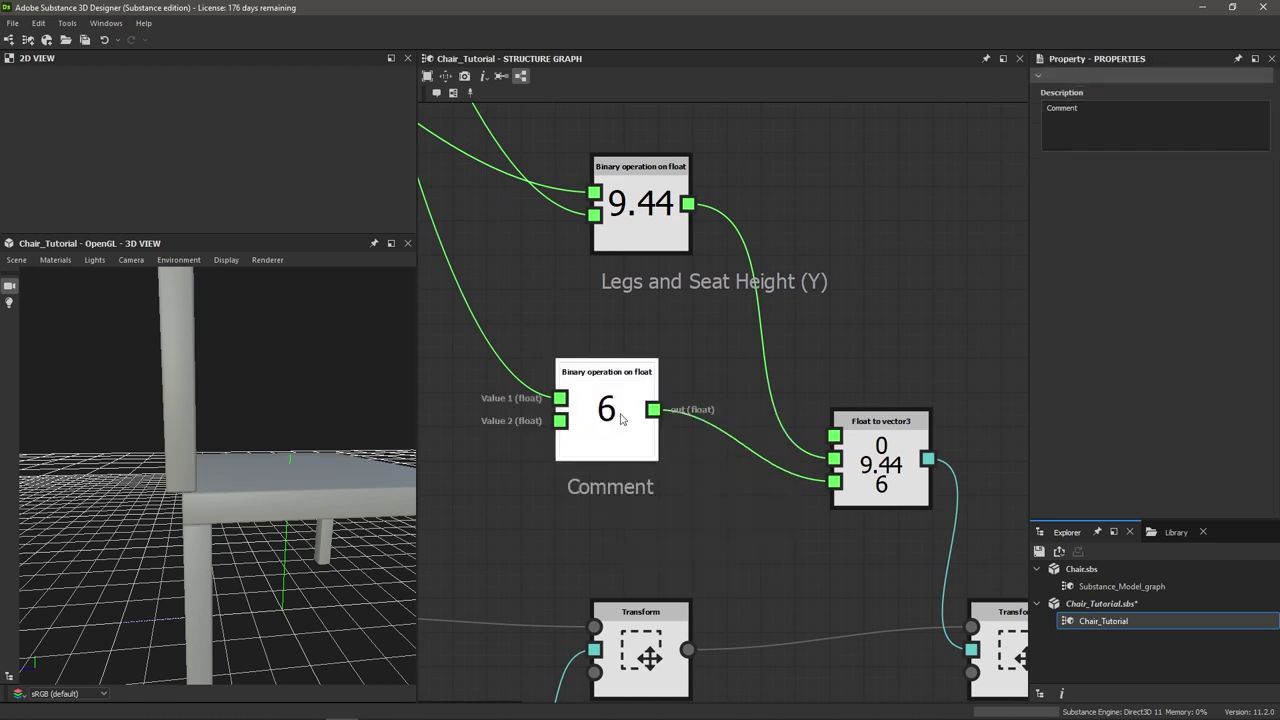
double_click(1070, 107)
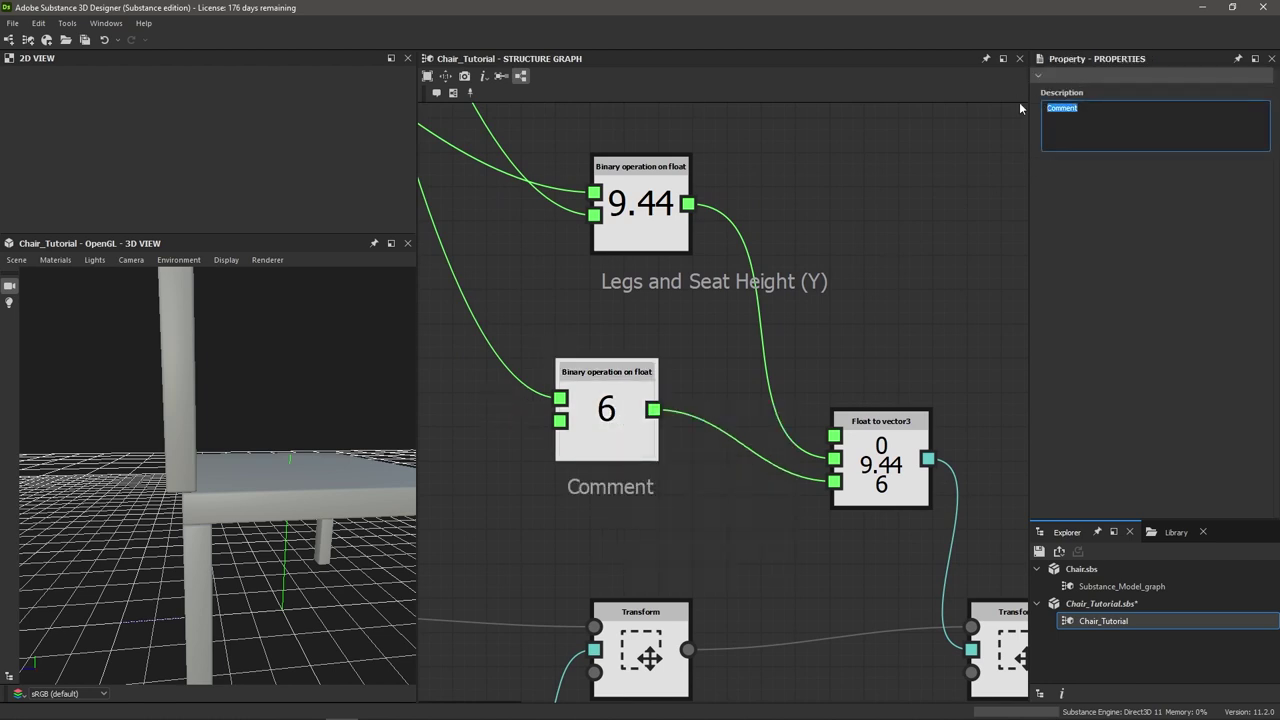
text(Half of Seat Size (Z)
scroll(640, 460, down, 4)
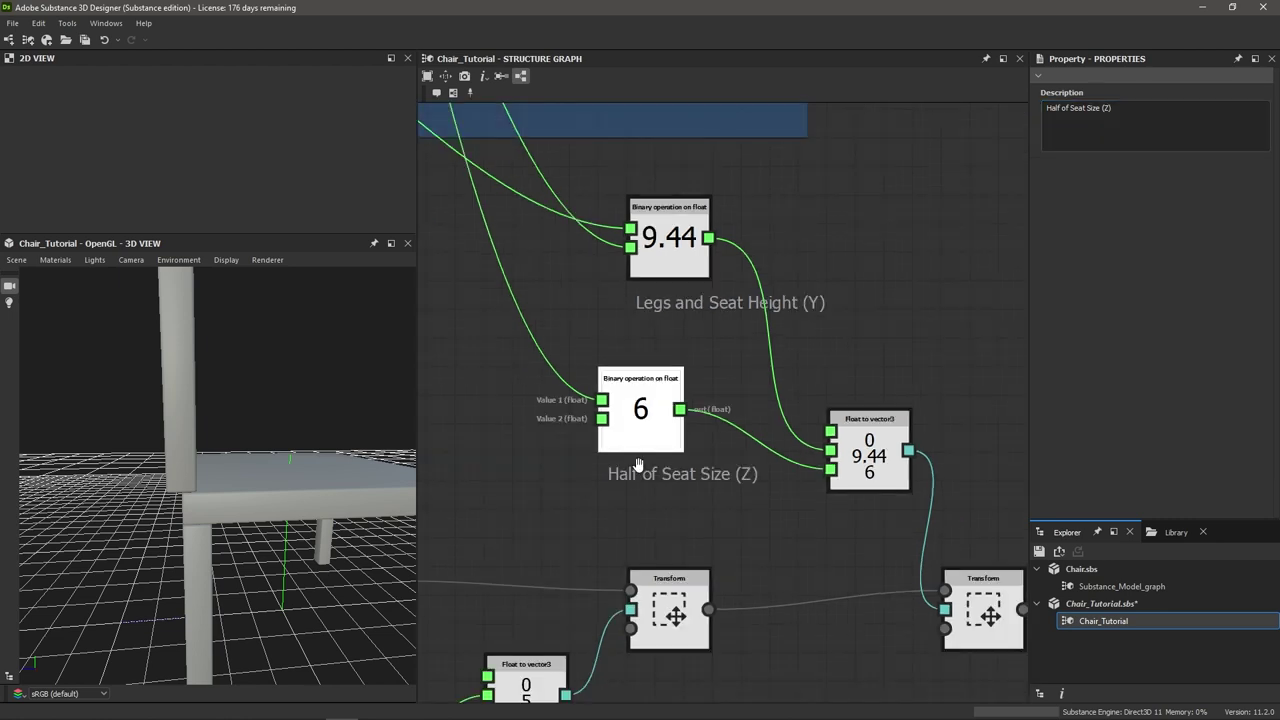
Move the seven back nodes further down the graph to make room
middle_drag(597, 486, 707, 473)
scroll(707, 473, down, 2)
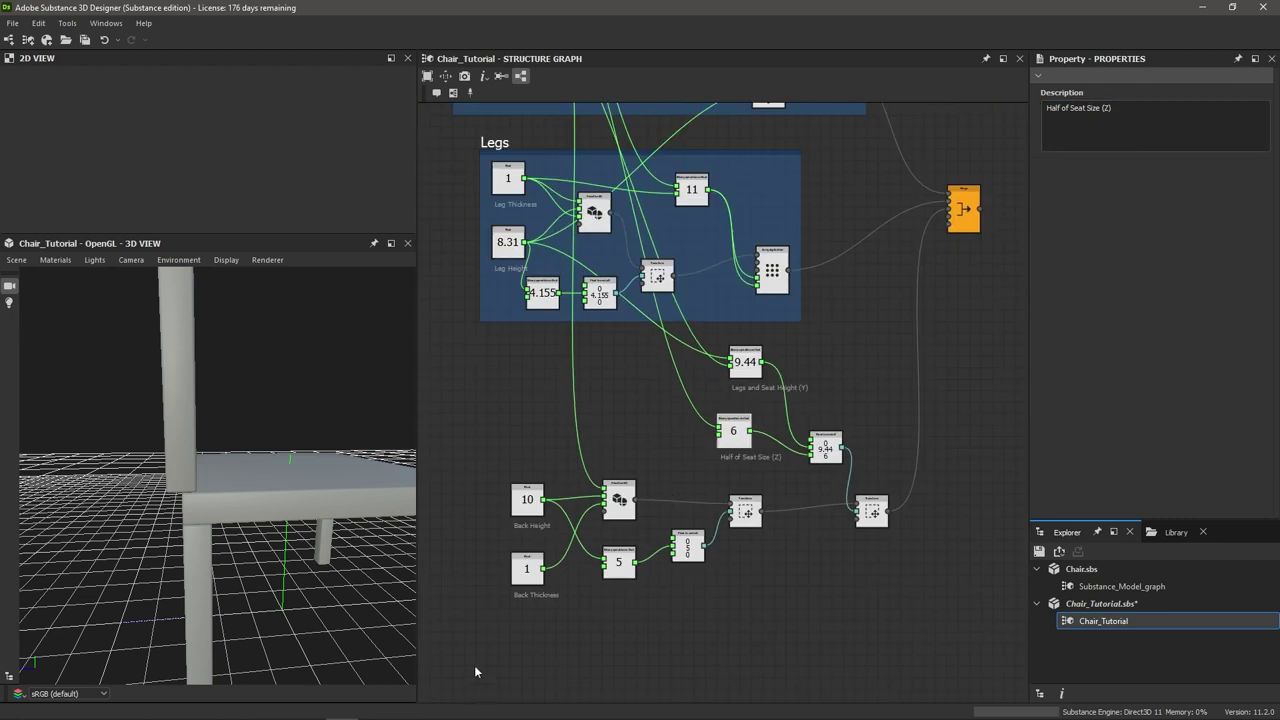
drag(474, 648, 888, 585)
drag(825, 455, 848, 506)
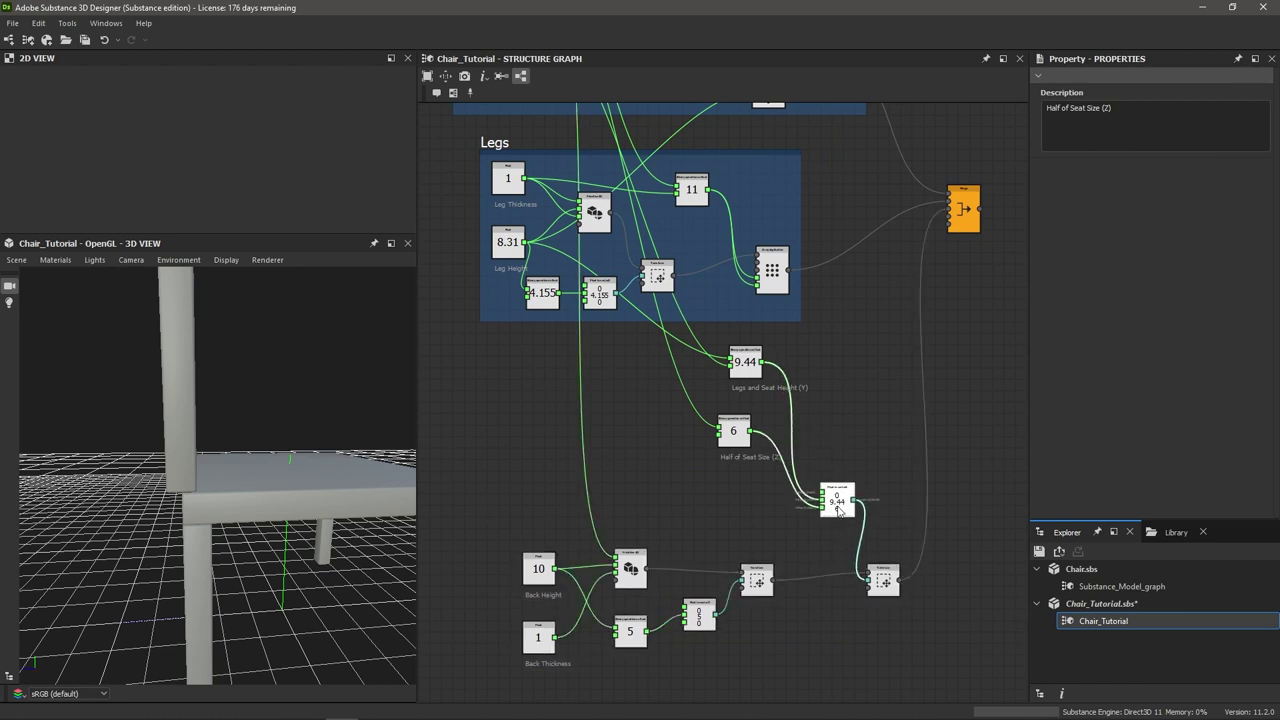
click(767, 509)
scroll(767, 509, up, 3)
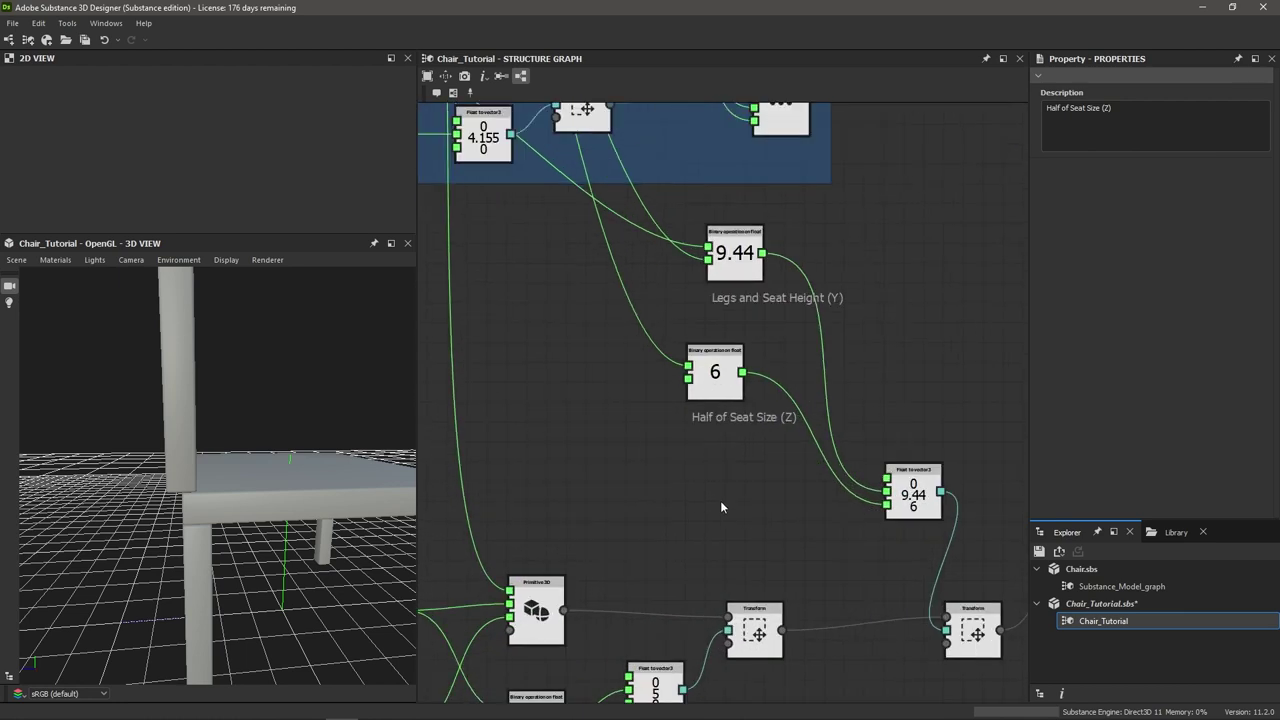
Add a Binary operation on float set to Division with Value 2 set to 2
key(space)
text(bin)
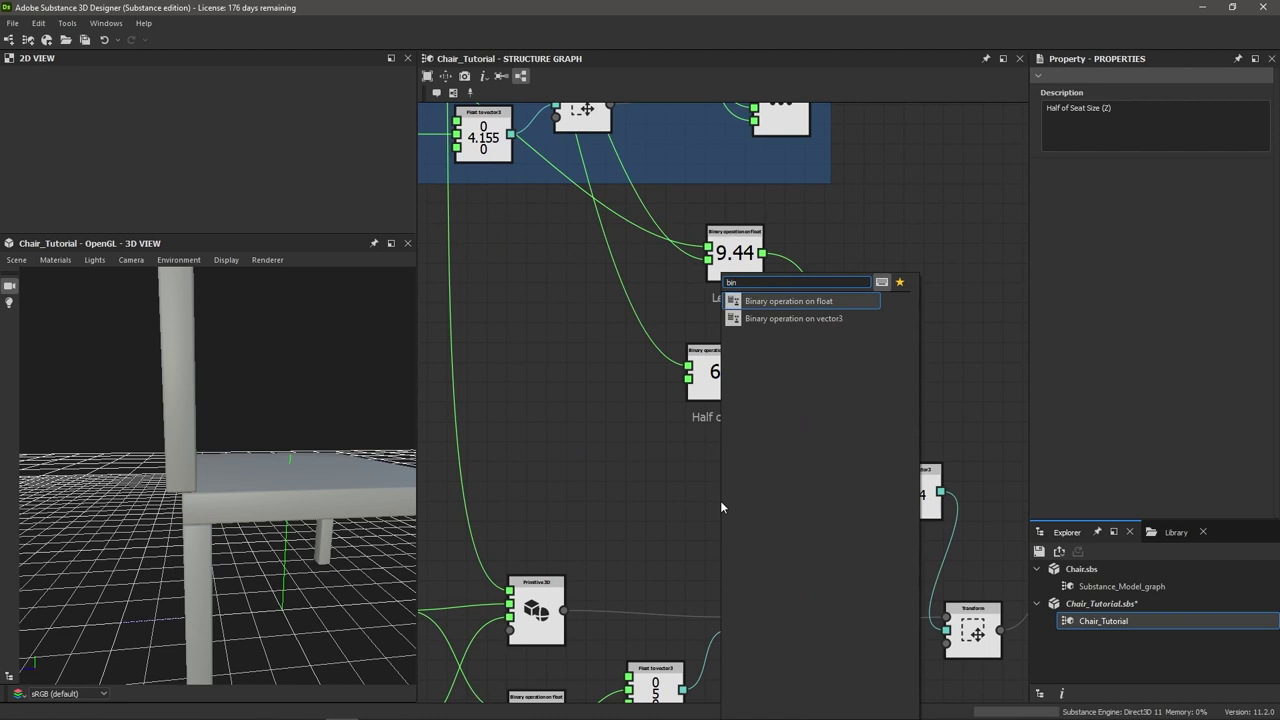
key(Return)
drag(722, 508, 722, 488)
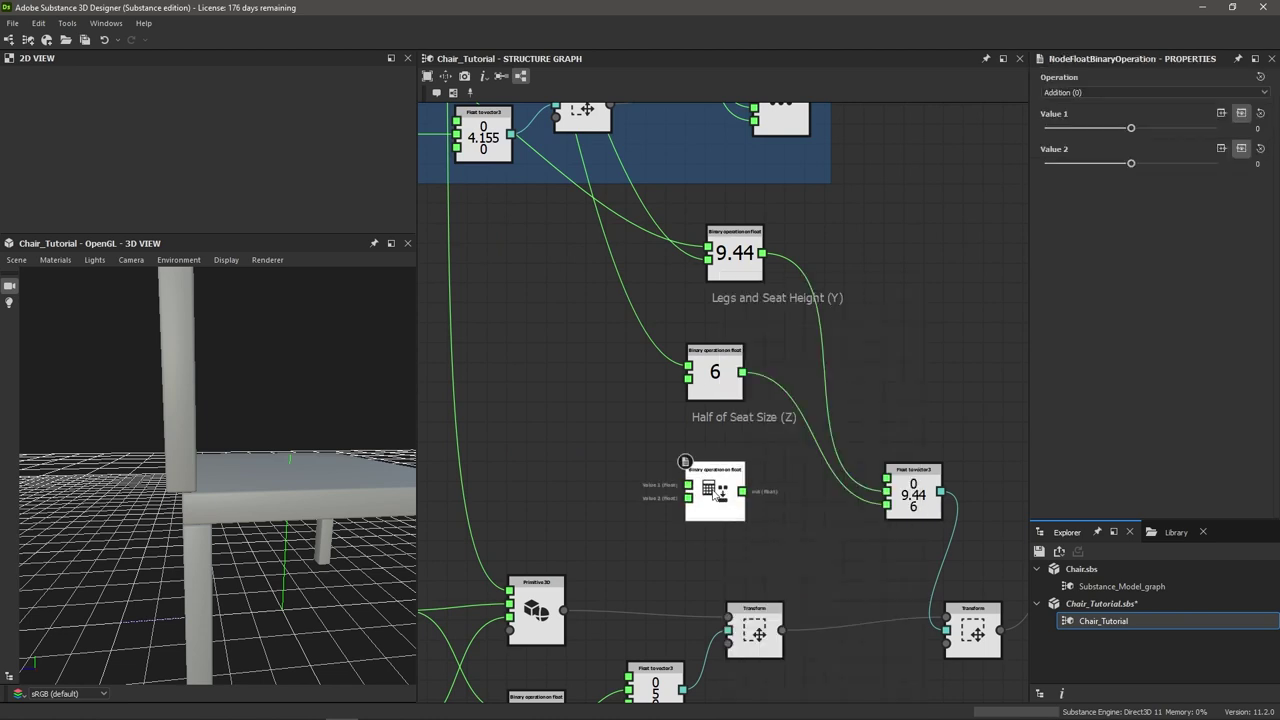
click(1093, 92)
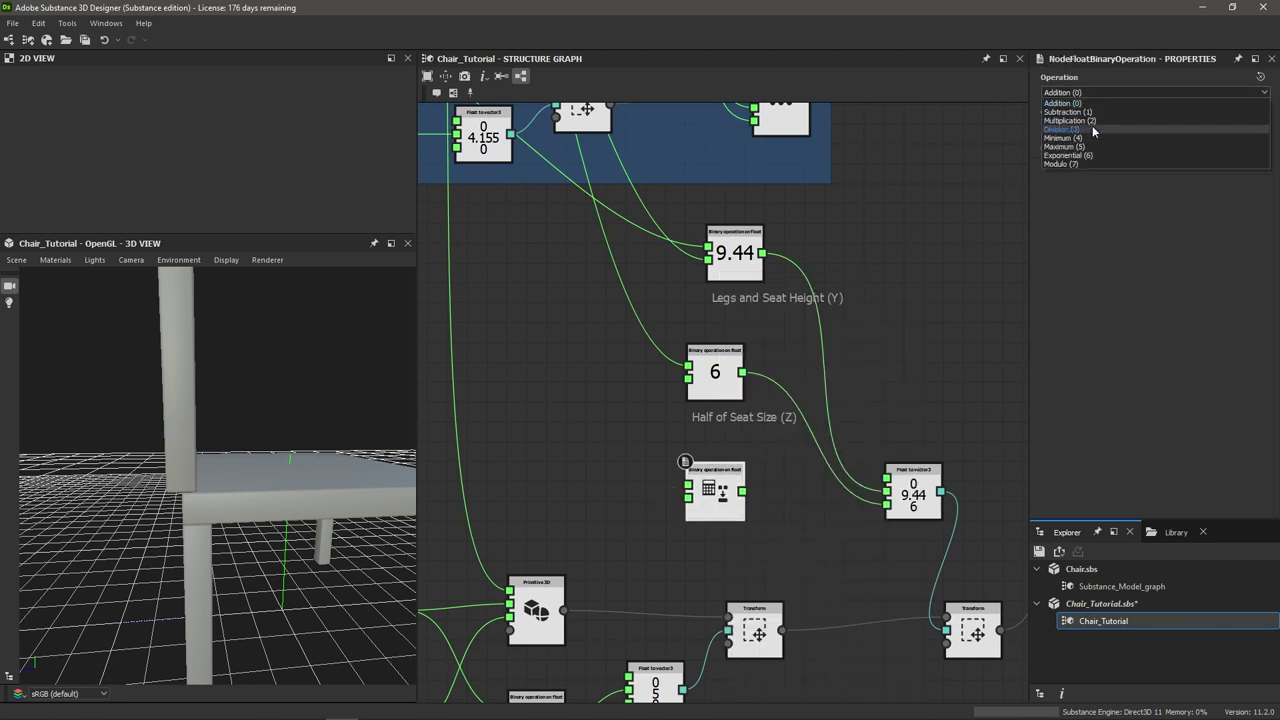
click(1092, 125)
click(1247, 164)
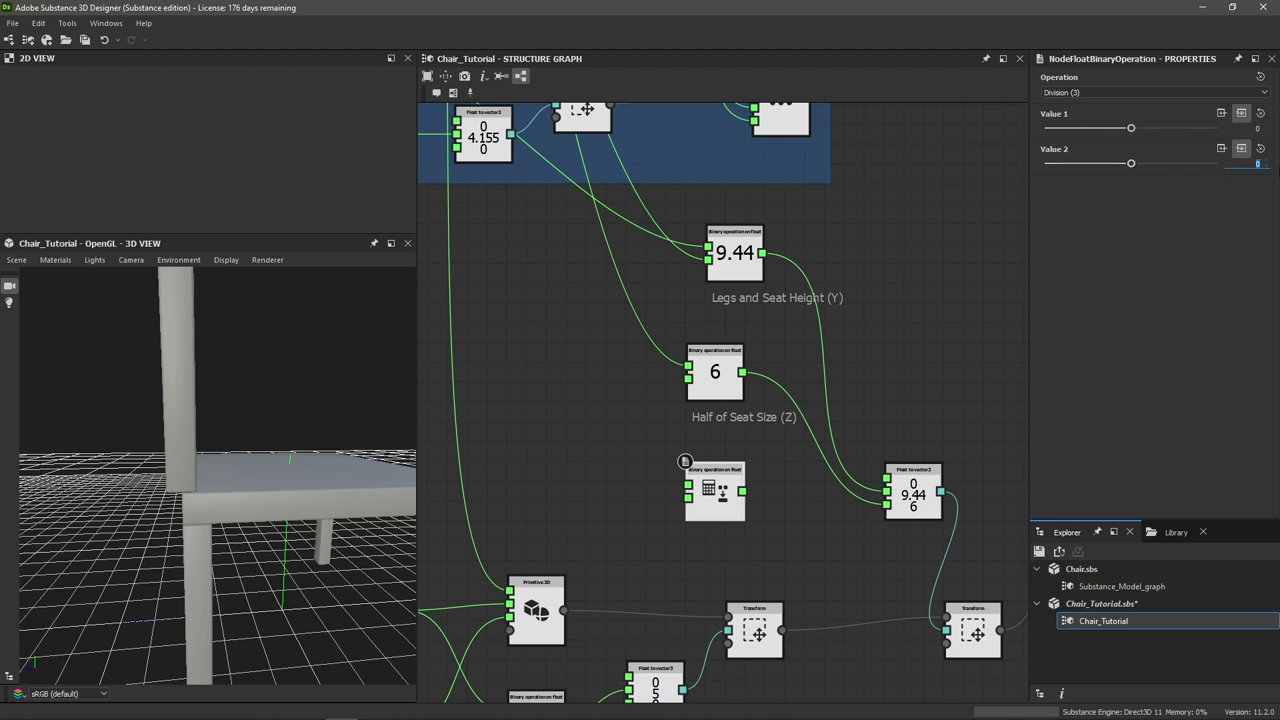
text(2)
key(Return)
Wire Back Thickness into the new division node's Value 1 and shift the node slightly left
scroll(601, 409, down, 3)
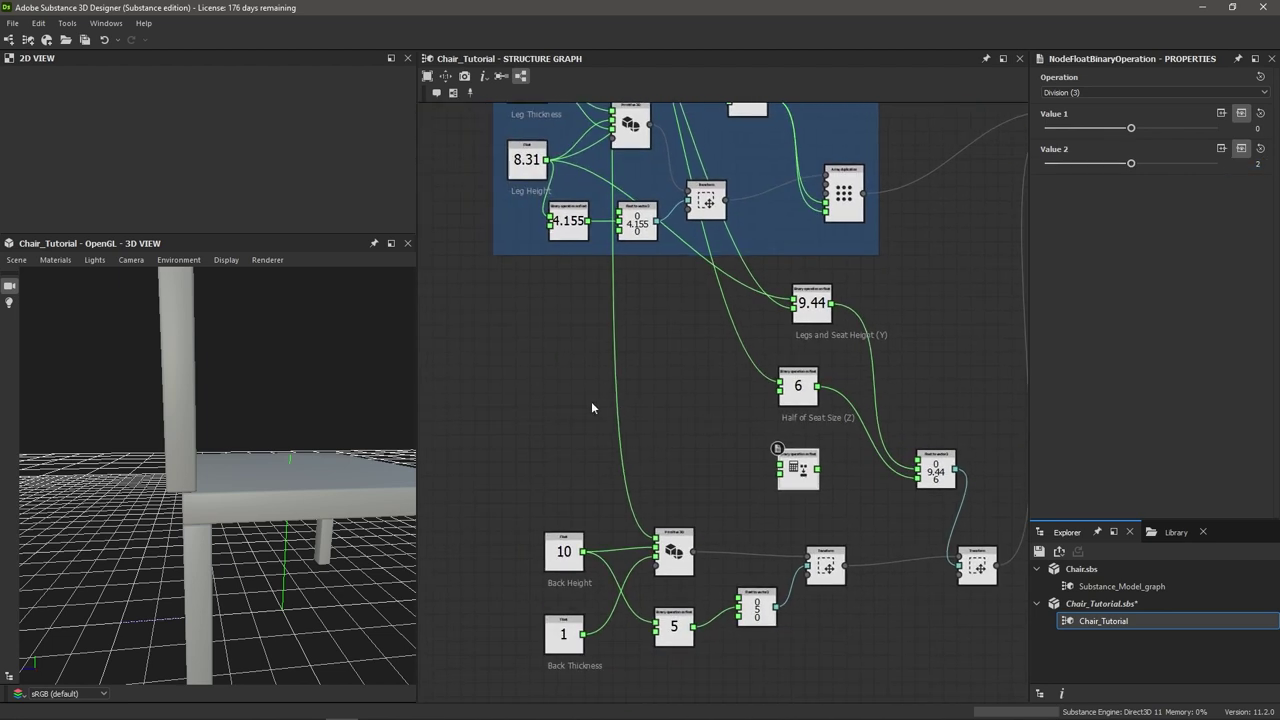
middle_drag(577, 371, 574, 337)
scroll(574, 423, up, 1)
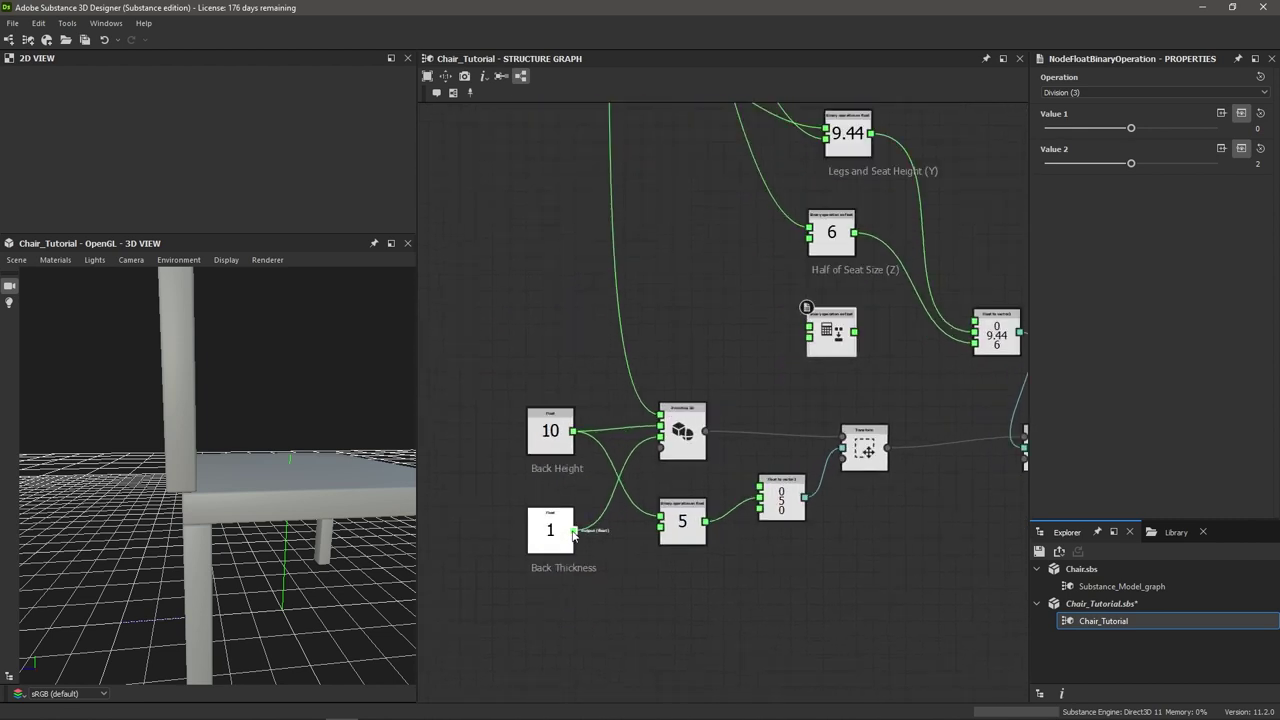
scroll(578, 530, up, 1)
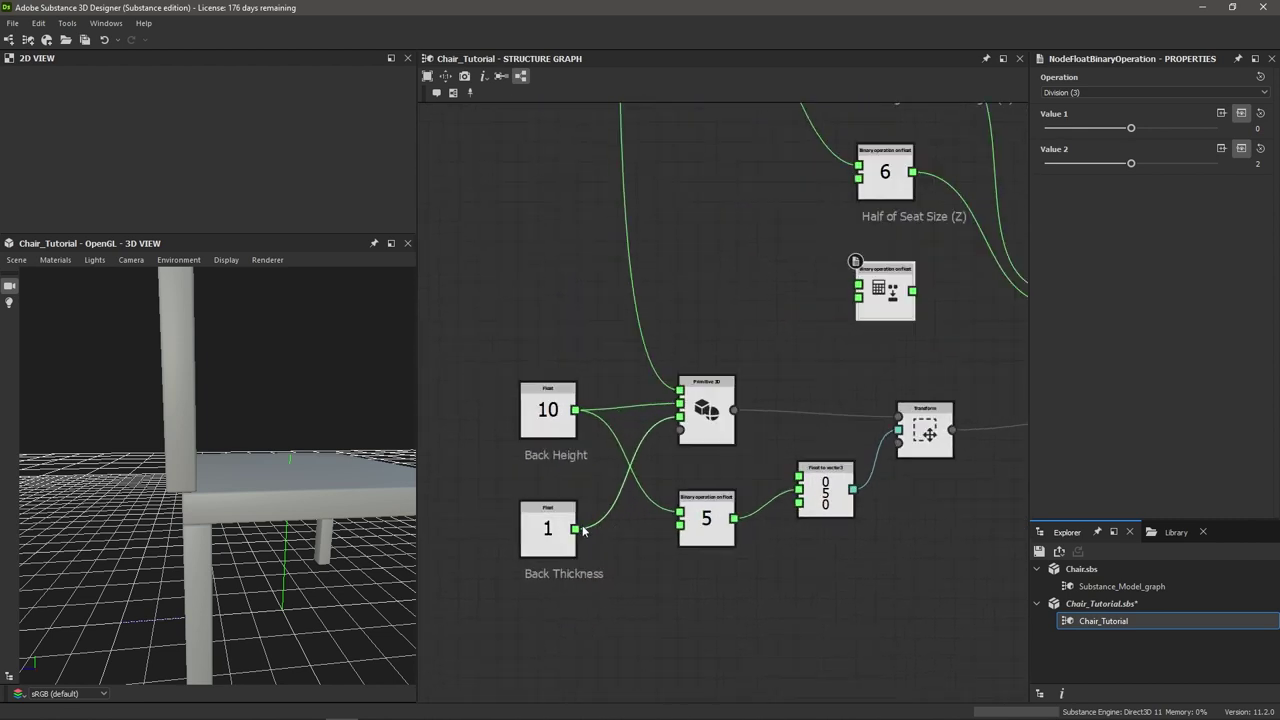
drag(578, 528, 745, 385)
scroll(745, 385, up, 3)
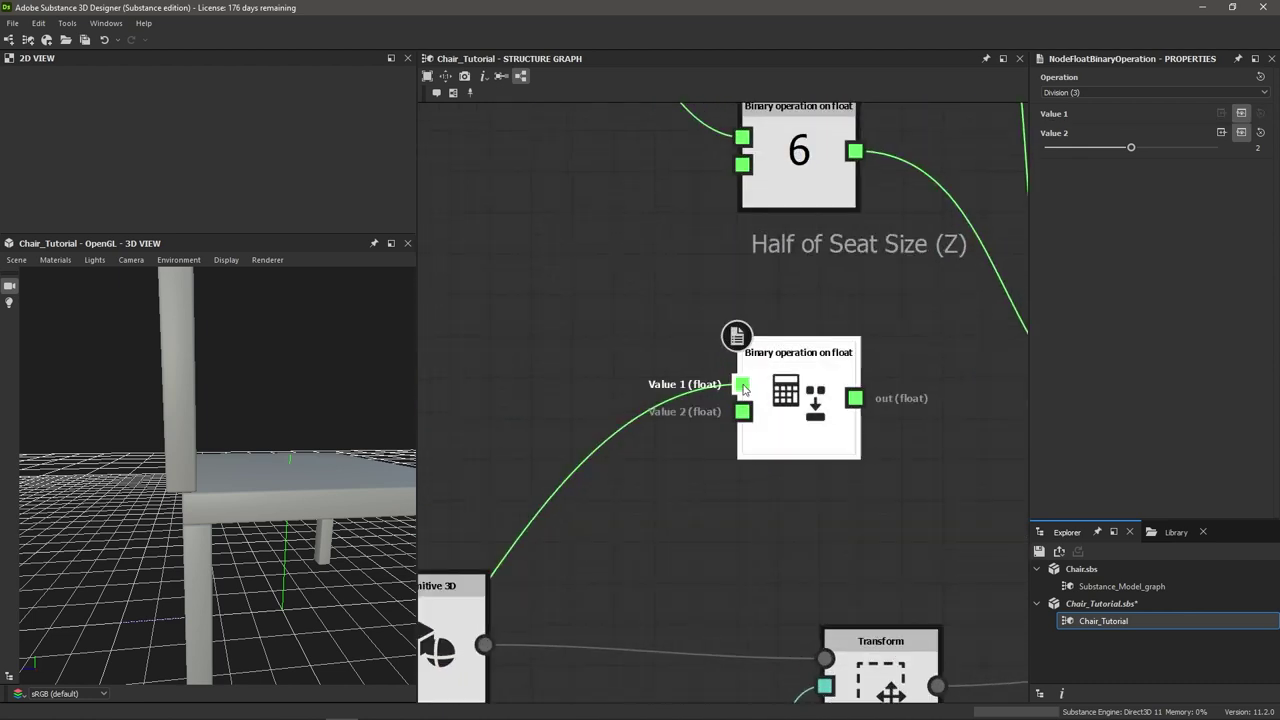
scroll(828, 405, down, 3)
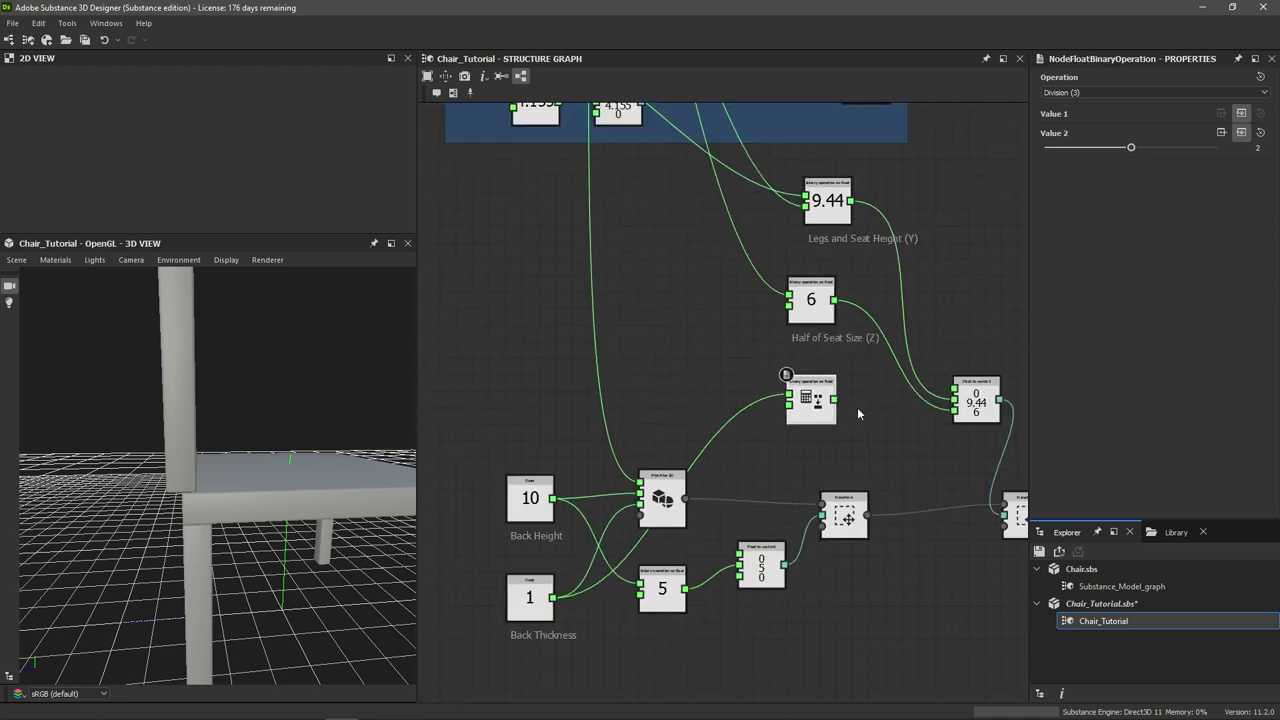
scroll(852, 397, up, 3)
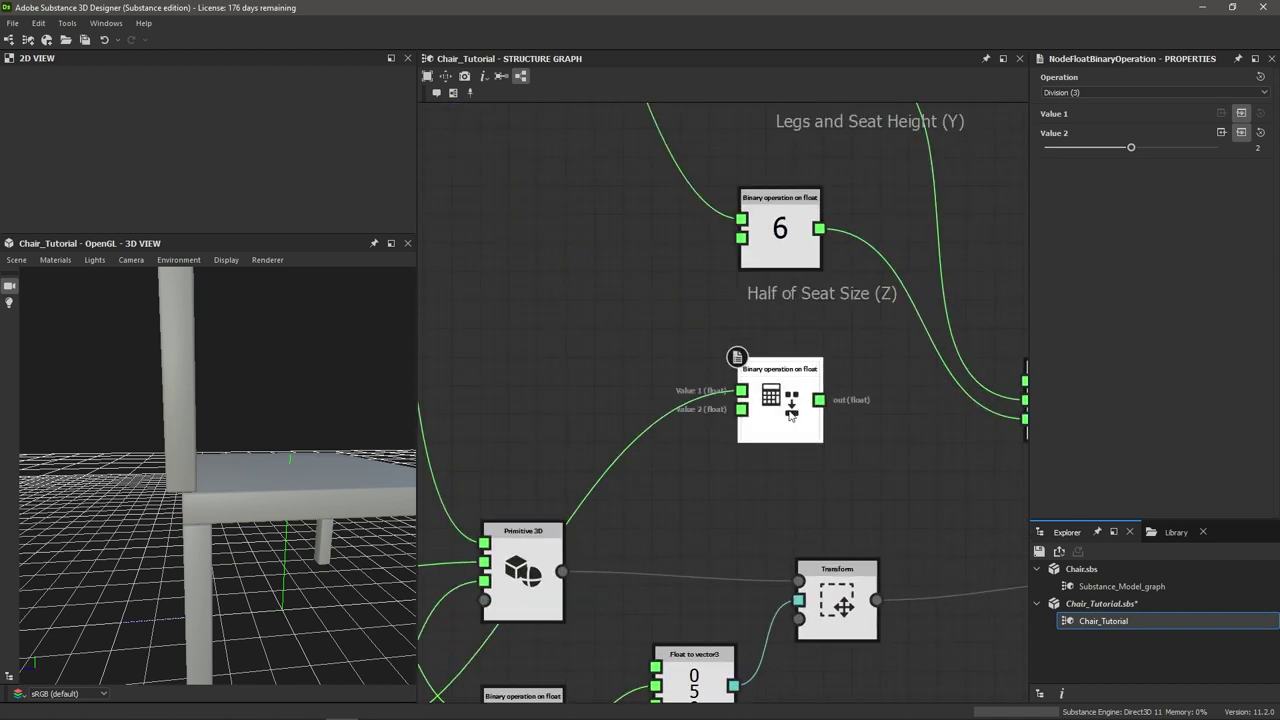
drag(792, 414, 743, 418)
scroll(816, 408, down, 3)
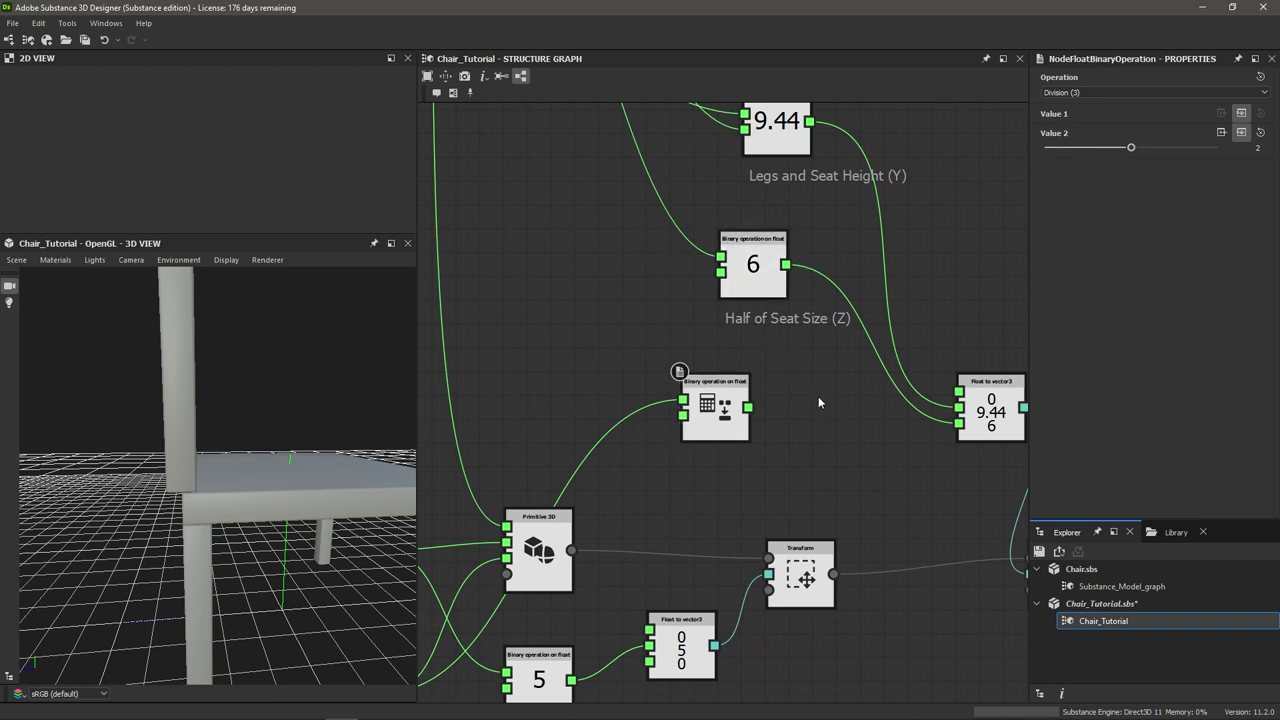
Add a Binary operation on float set to Subtraction
key(space)
text(binary)
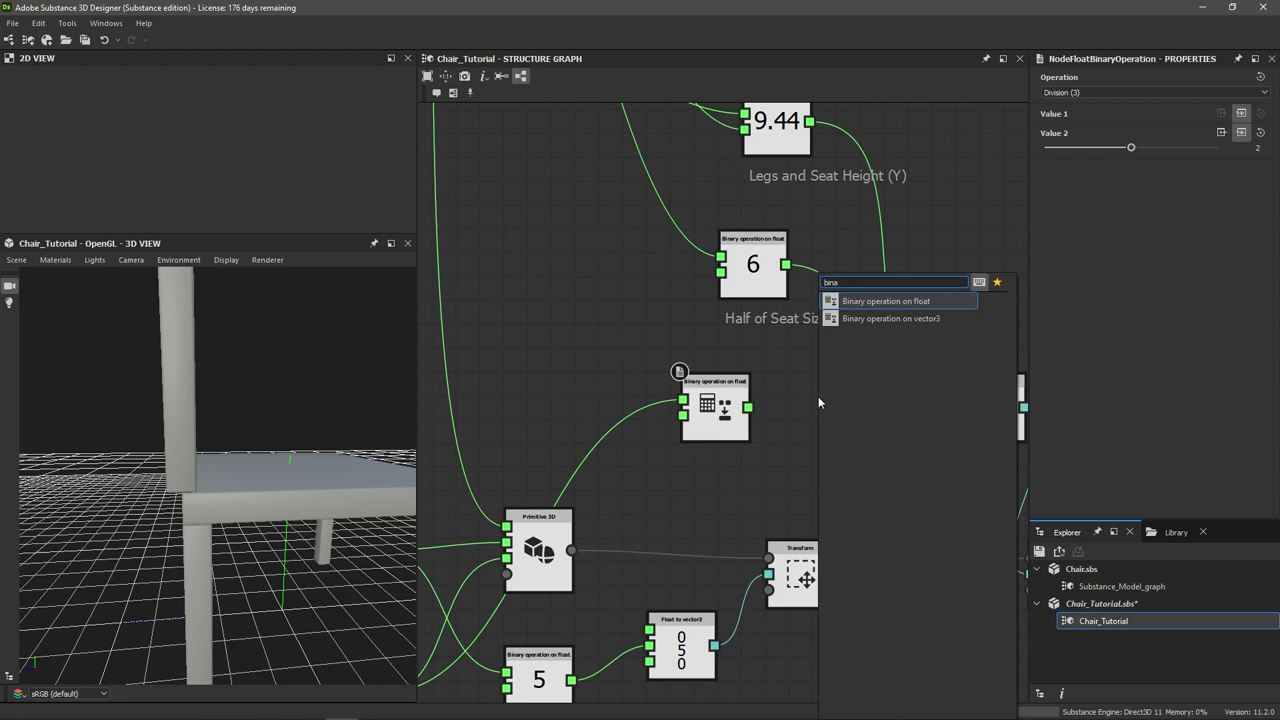
key(Return)
click(1078, 93)
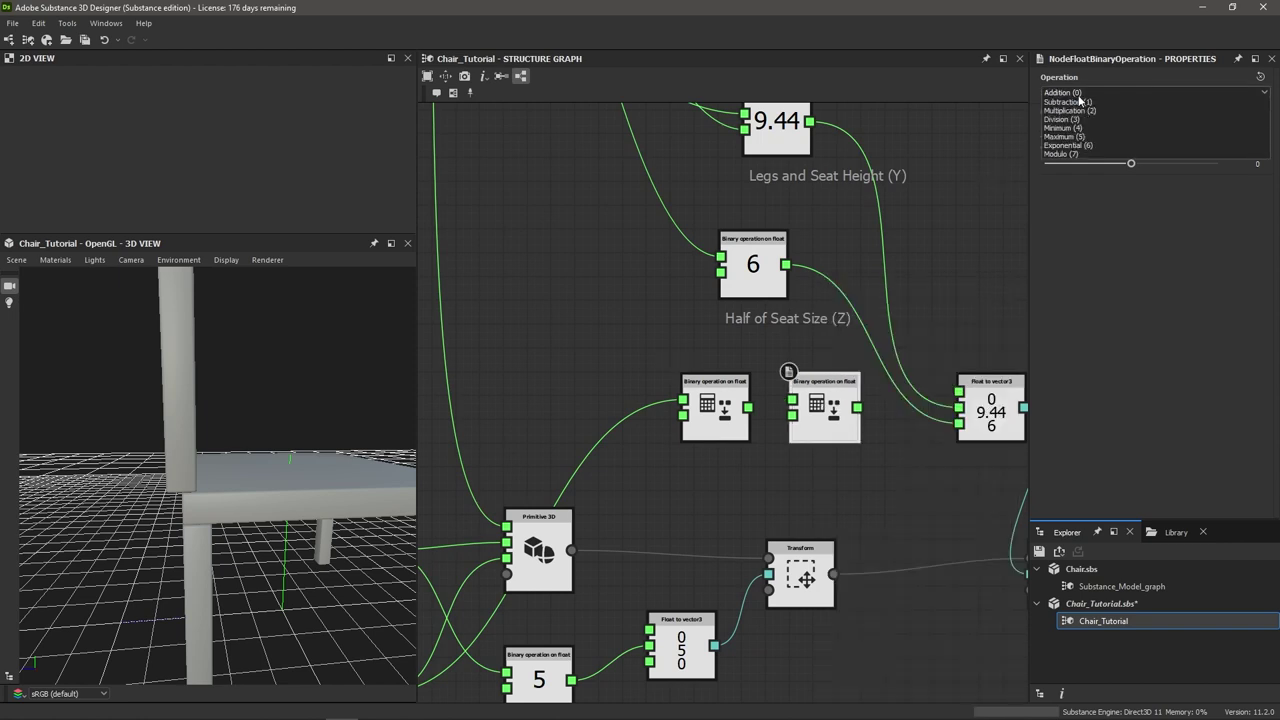
click(1080, 107)
drag(752, 262, 713, 262)
scroll(761, 432, up, 2)
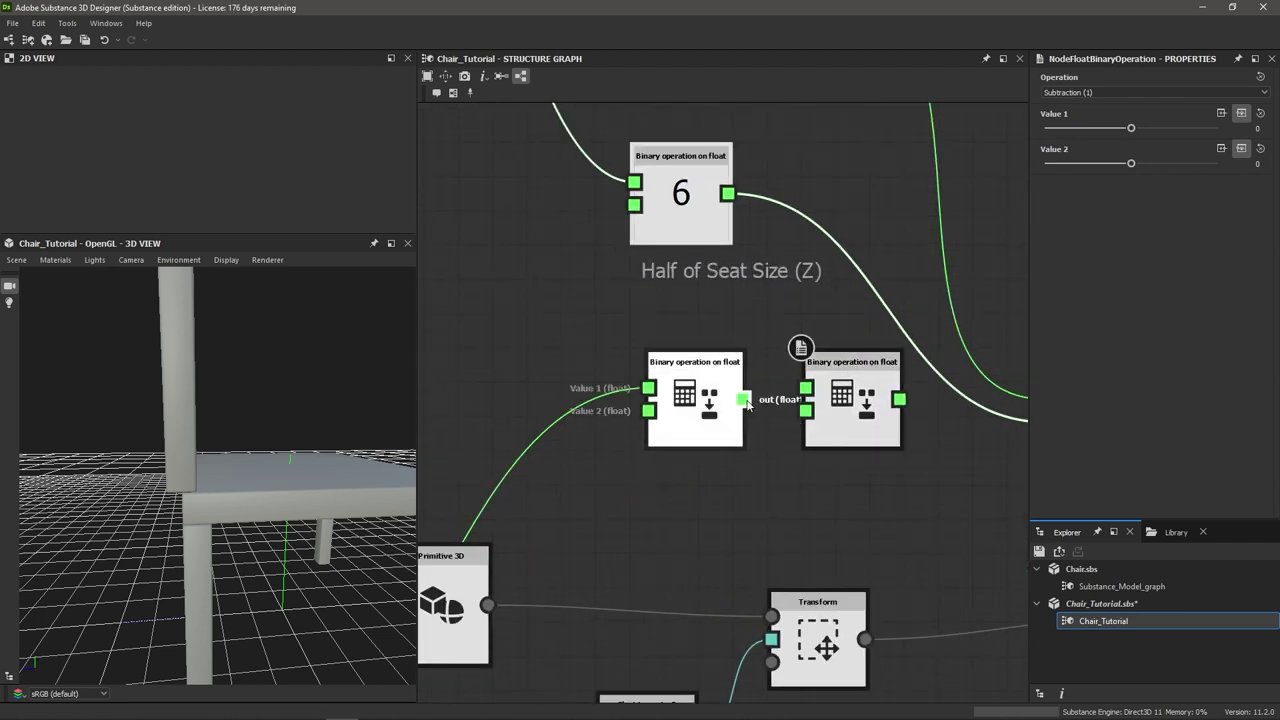
scroll(748, 404, down, 1)
Comment the back-thickness division node as Half of Back Thickness
right_click(711, 402)
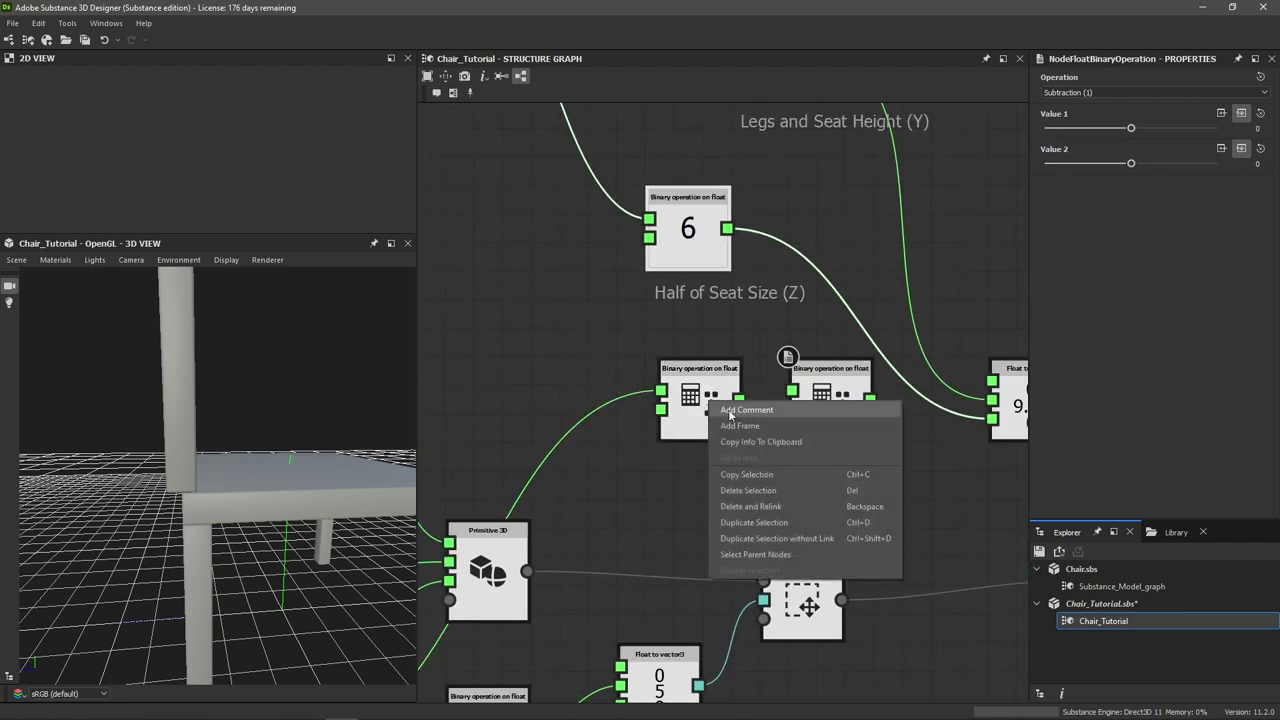
click(745, 410)
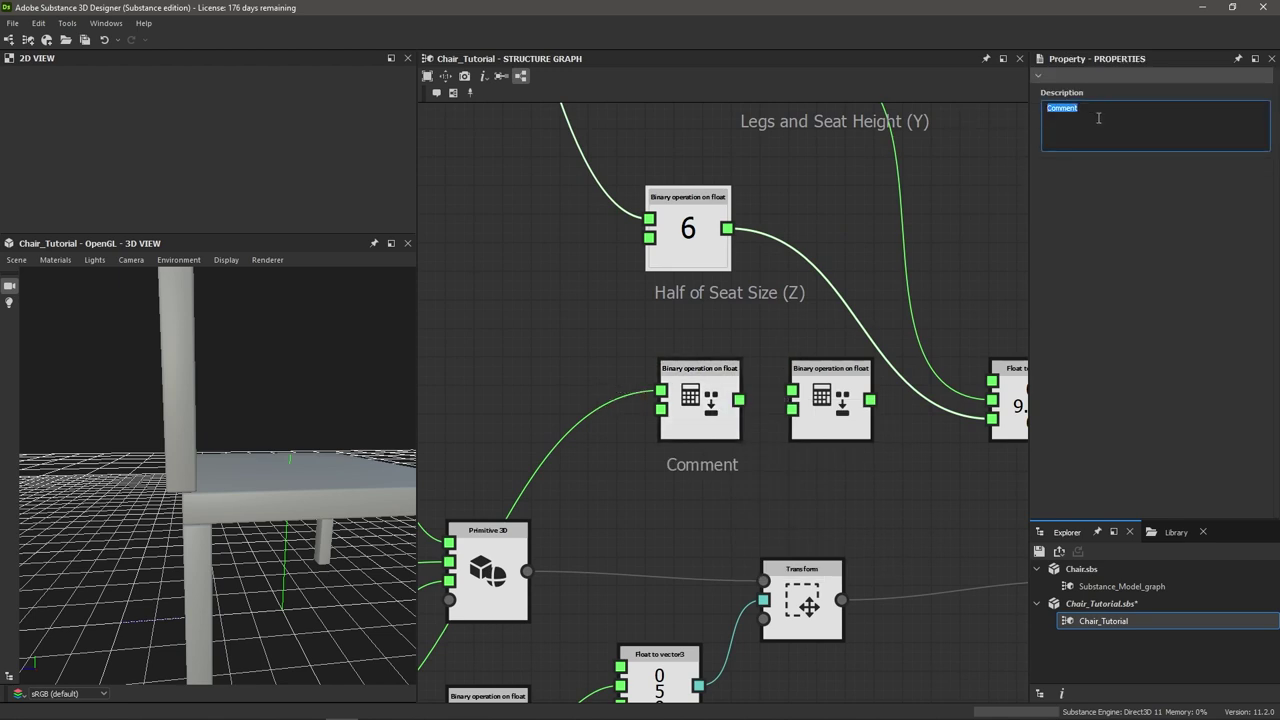
text(Half of Back Thickness)
middle_drag(760, 330, 732, 329)
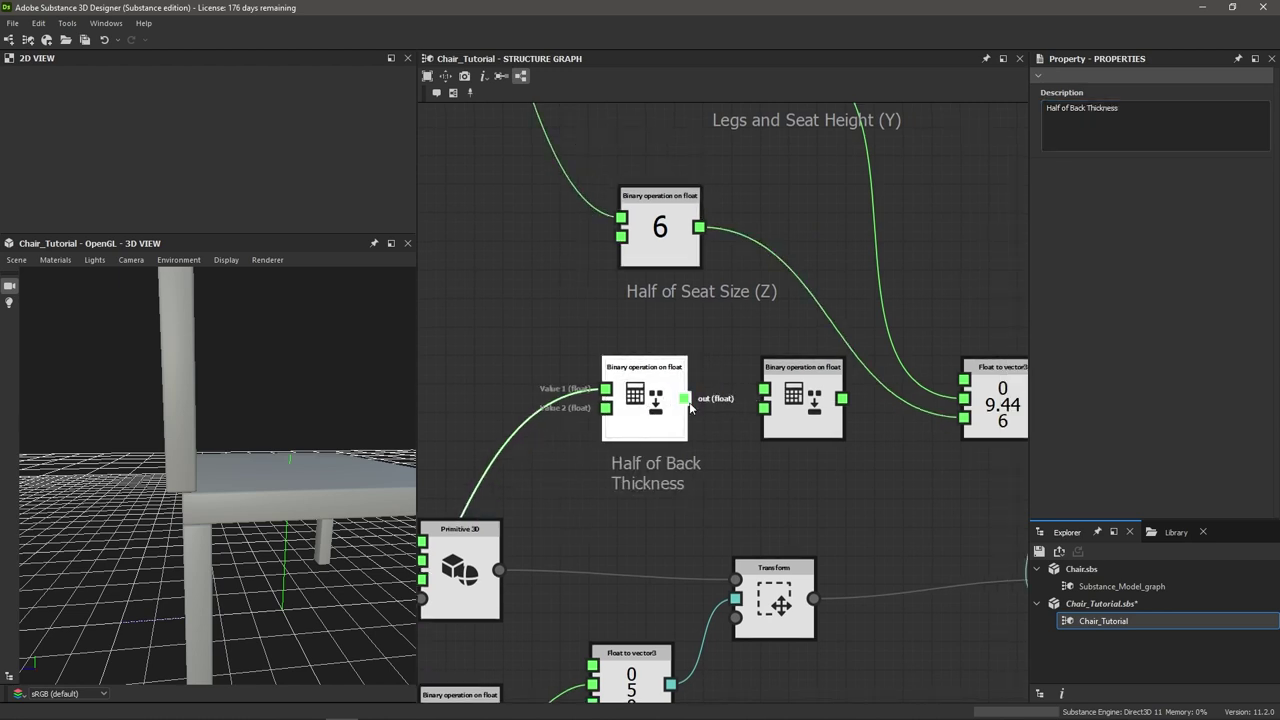
Subtract Half of Back Thickness from Half of Seat Size and feed the 5.5 result into Float to vector3's Z
drag(685, 399, 765, 409)
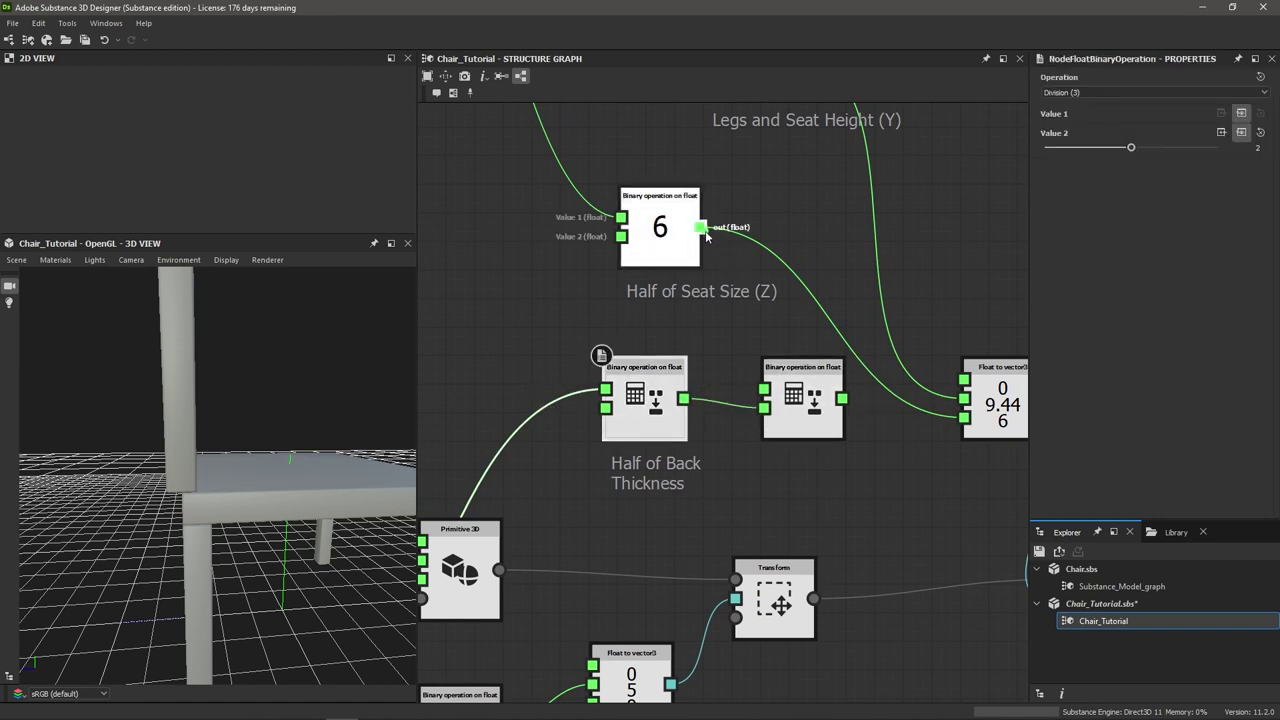
drag(700, 227, 764, 389)
click(664, 228)
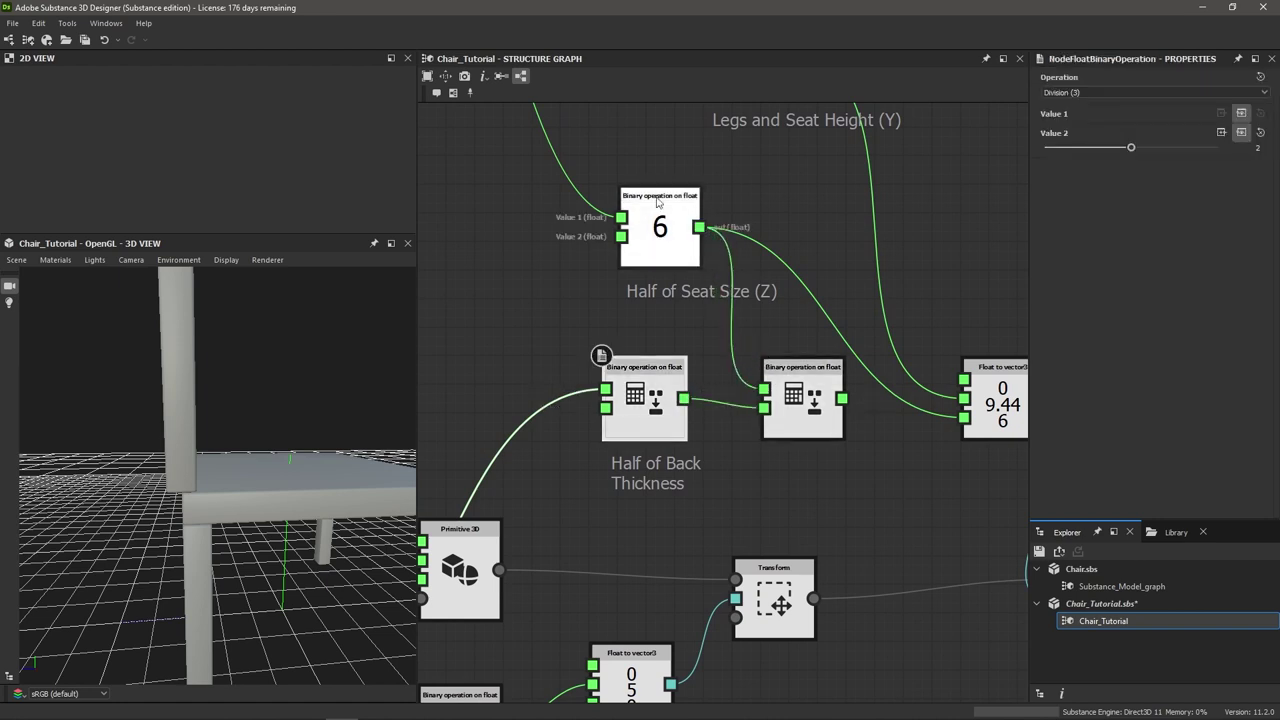
click(803, 395)
scroll(785, 375, up, 2)
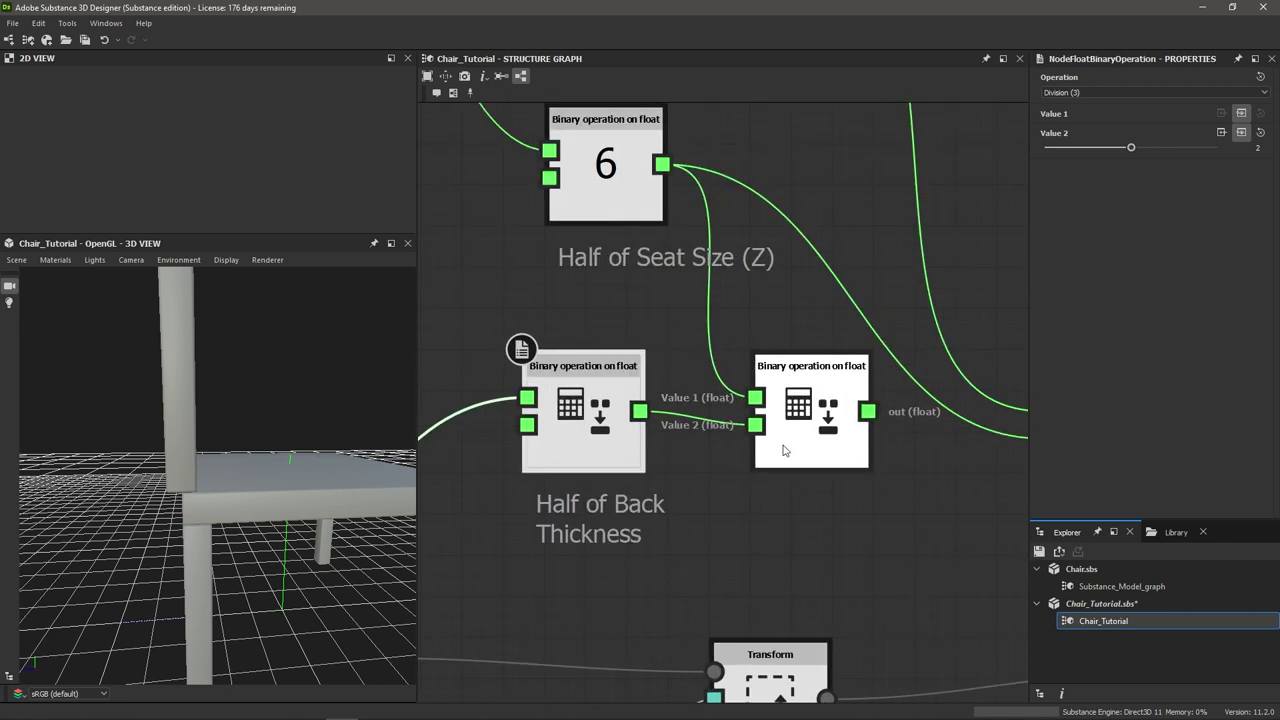
click(636, 438)
click(600, 432)
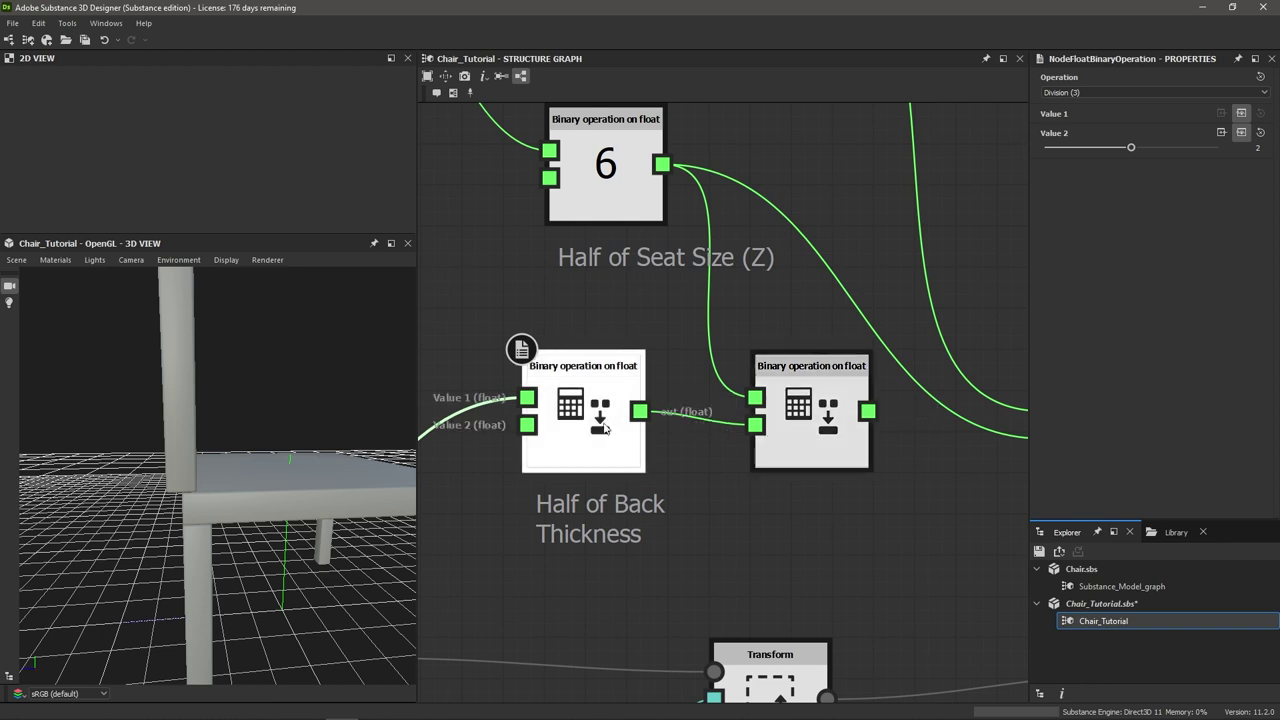
scroll(600, 450, down, 3)
scroll(700, 450, up, 2)
middle_drag(766, 432, 732, 432)
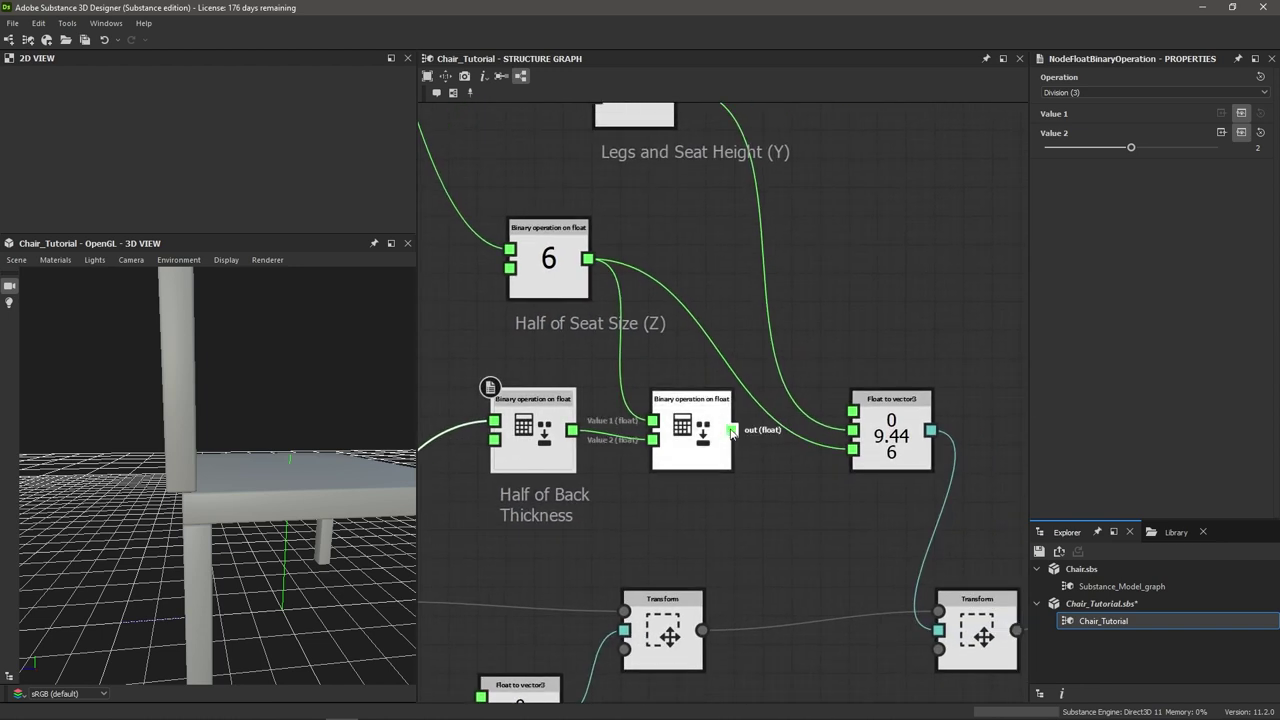
drag(811, 451, 852, 449)
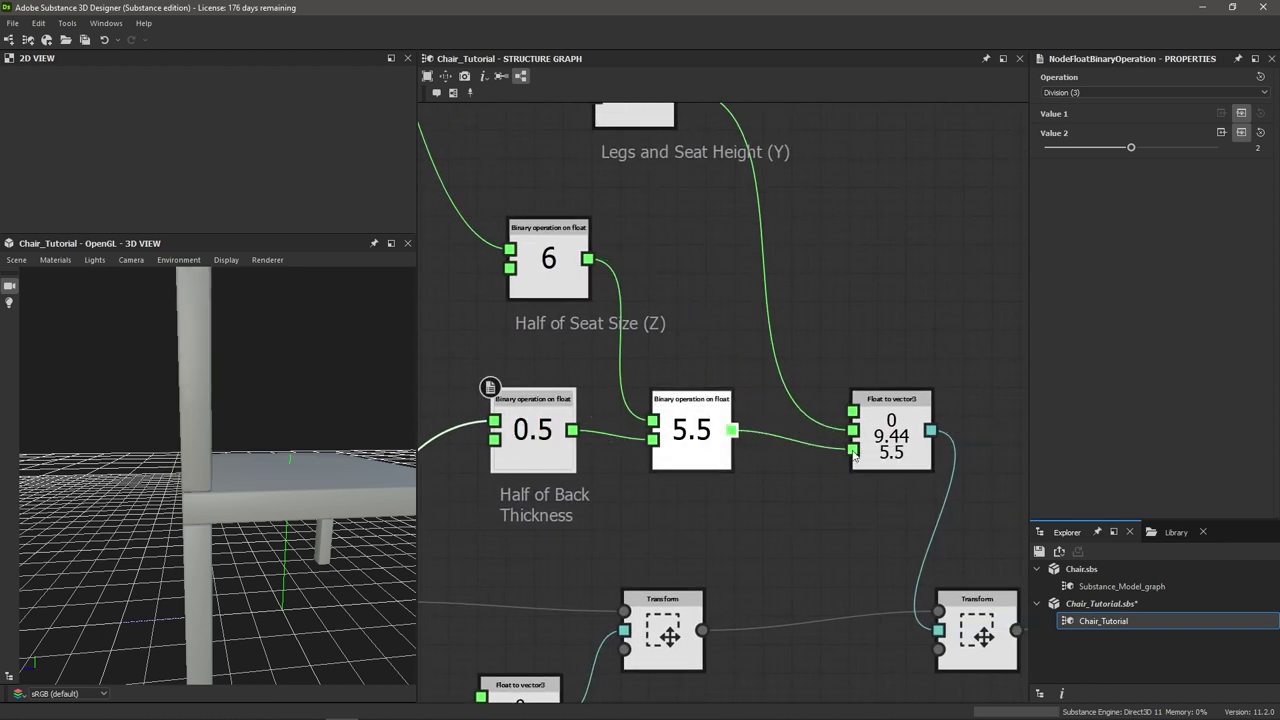
Give the 5.5 node the comment 'Subtract Half Back Thickness from Half Seat Size (Z)'
drag(225, 509, 258, 520)
scroll(698, 335, down, 3)
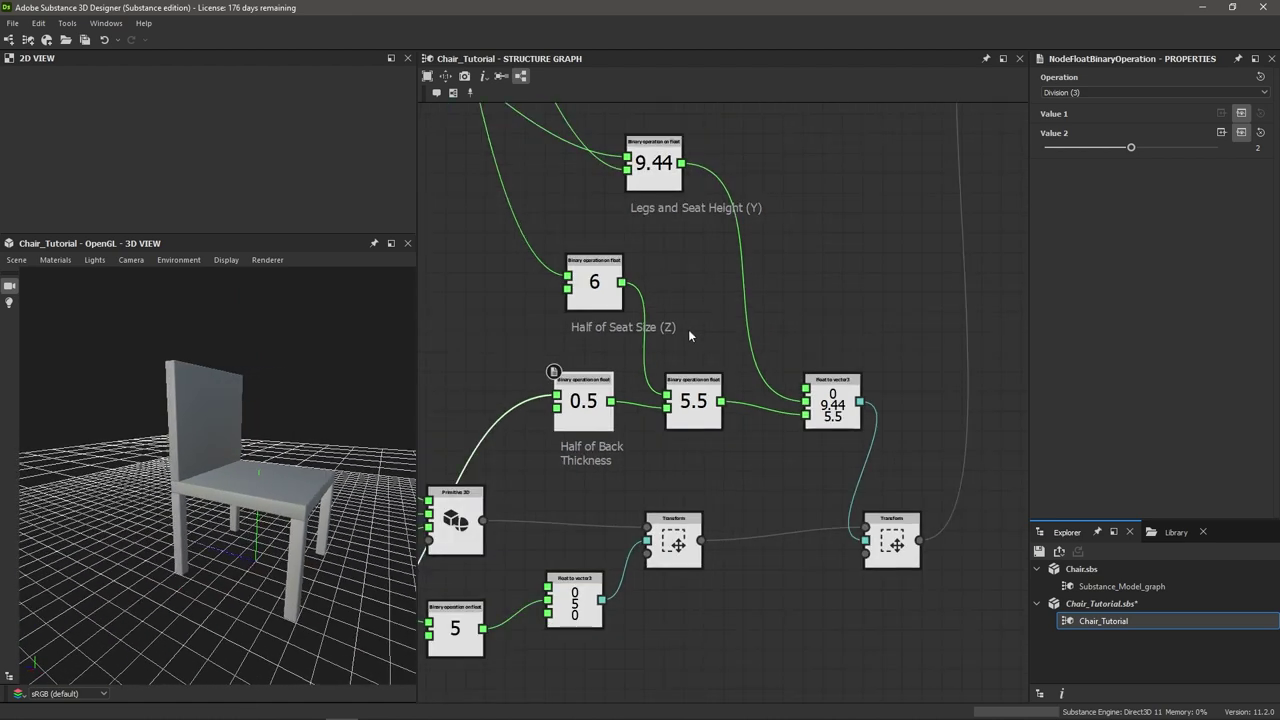
middle_drag(688, 329, 732, 350)
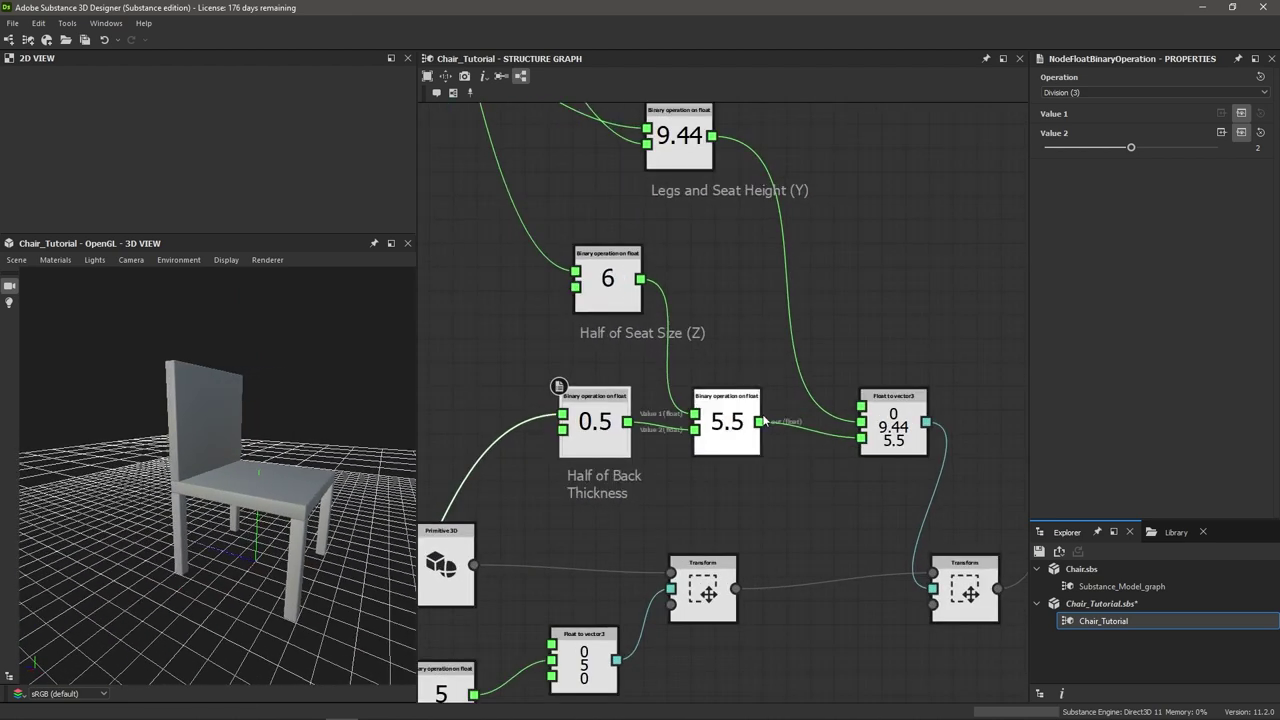
scroll(760, 418, up, 3)
right_click(697, 453)
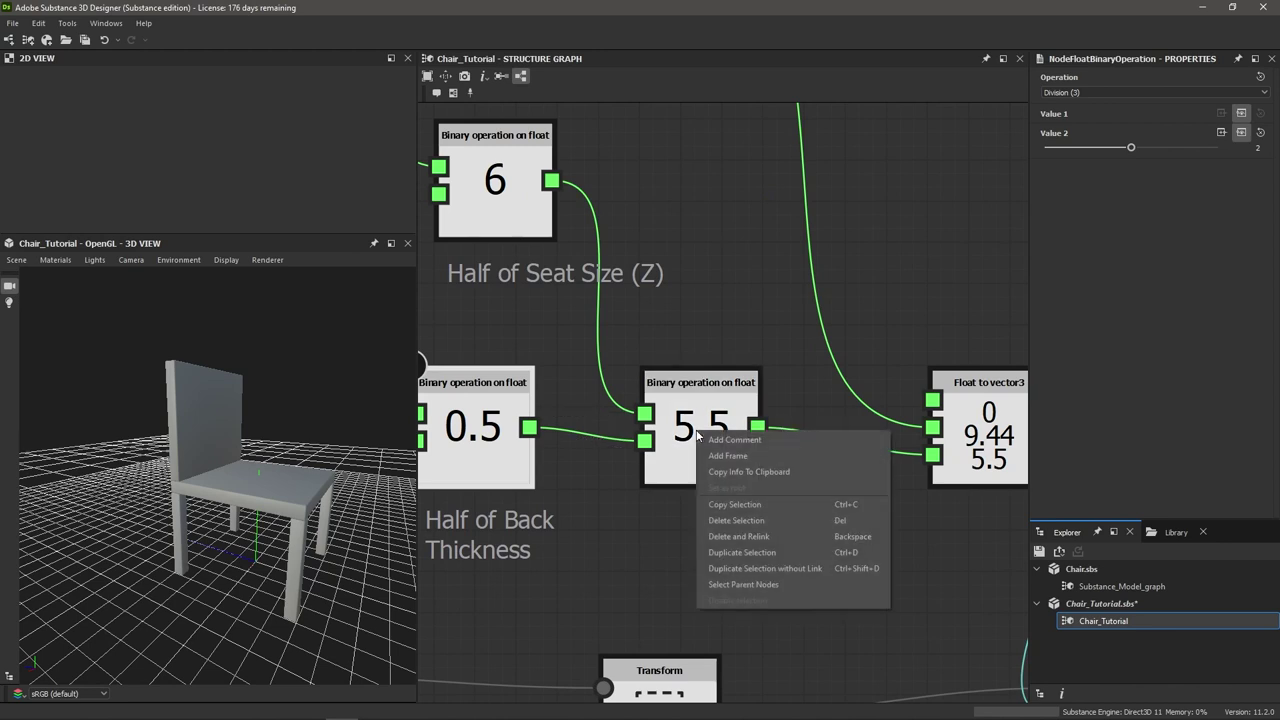
click(728, 442)
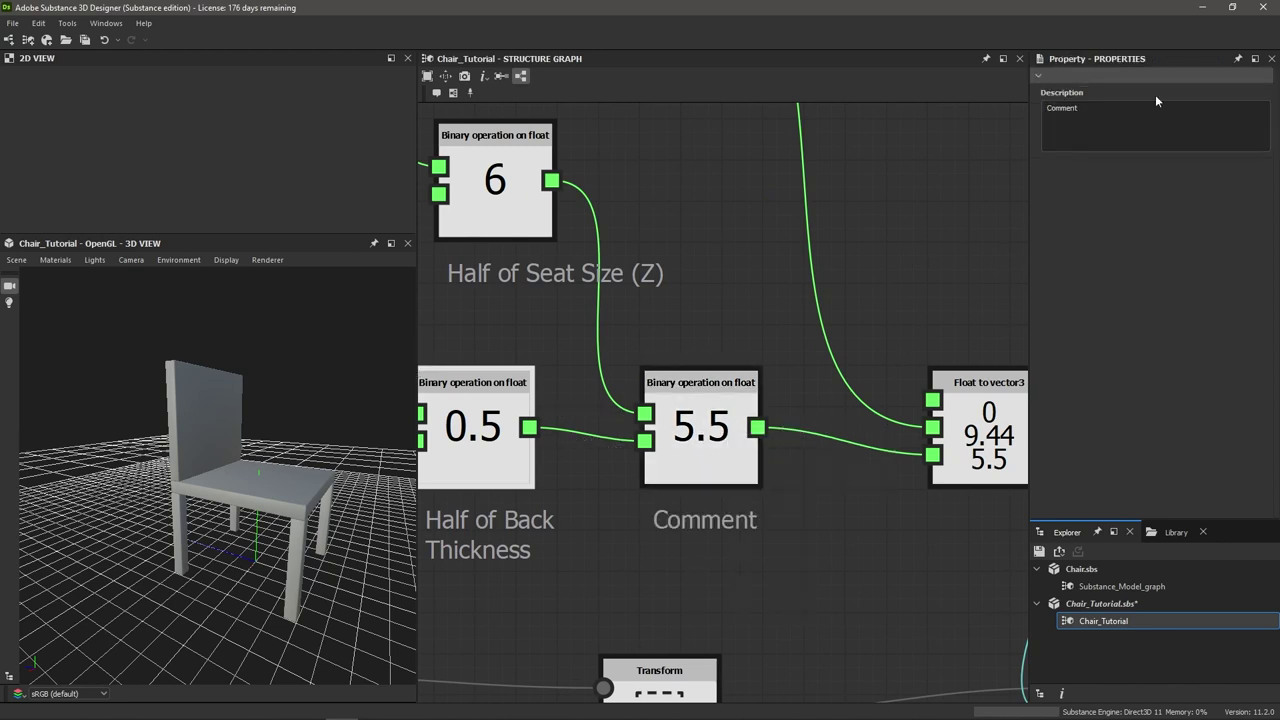
drag(1150, 104, 1024, 105)
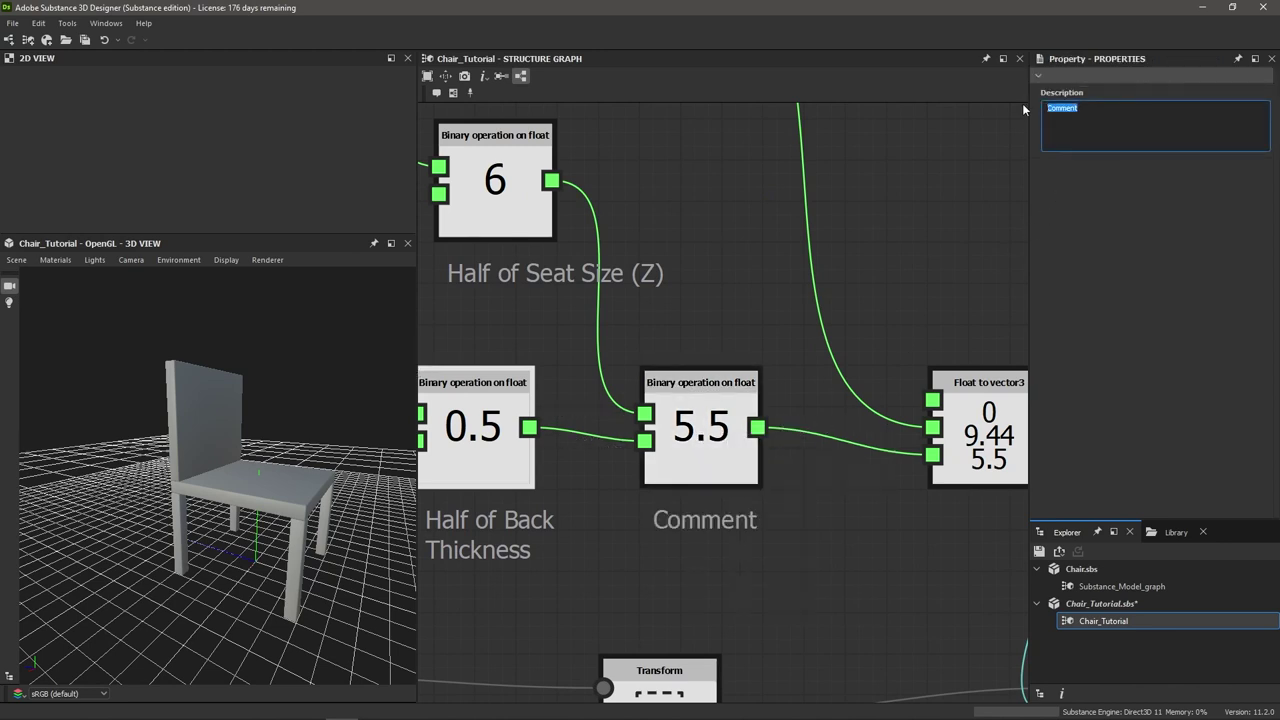
text(Subtract Half Back Thickness from Half Sea)
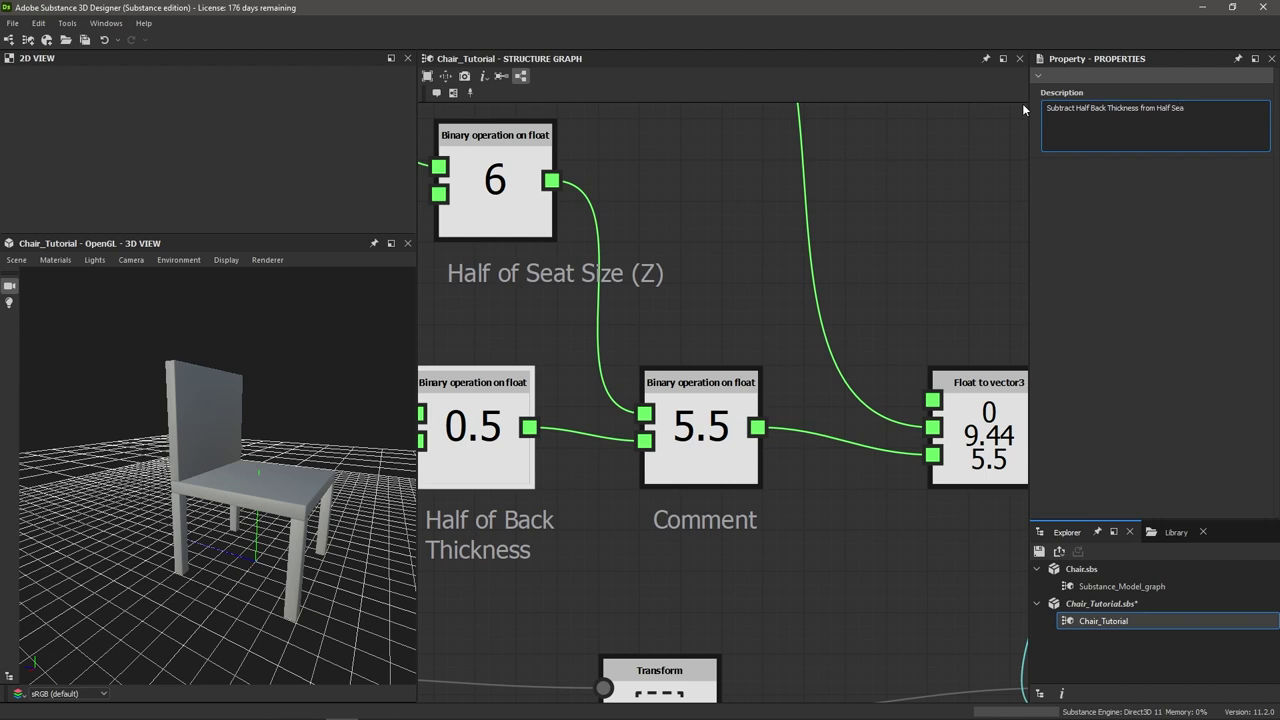
text(t Size (Z)
scroll(782, 321, down, 5)
scroll(720, 313, down, 1)
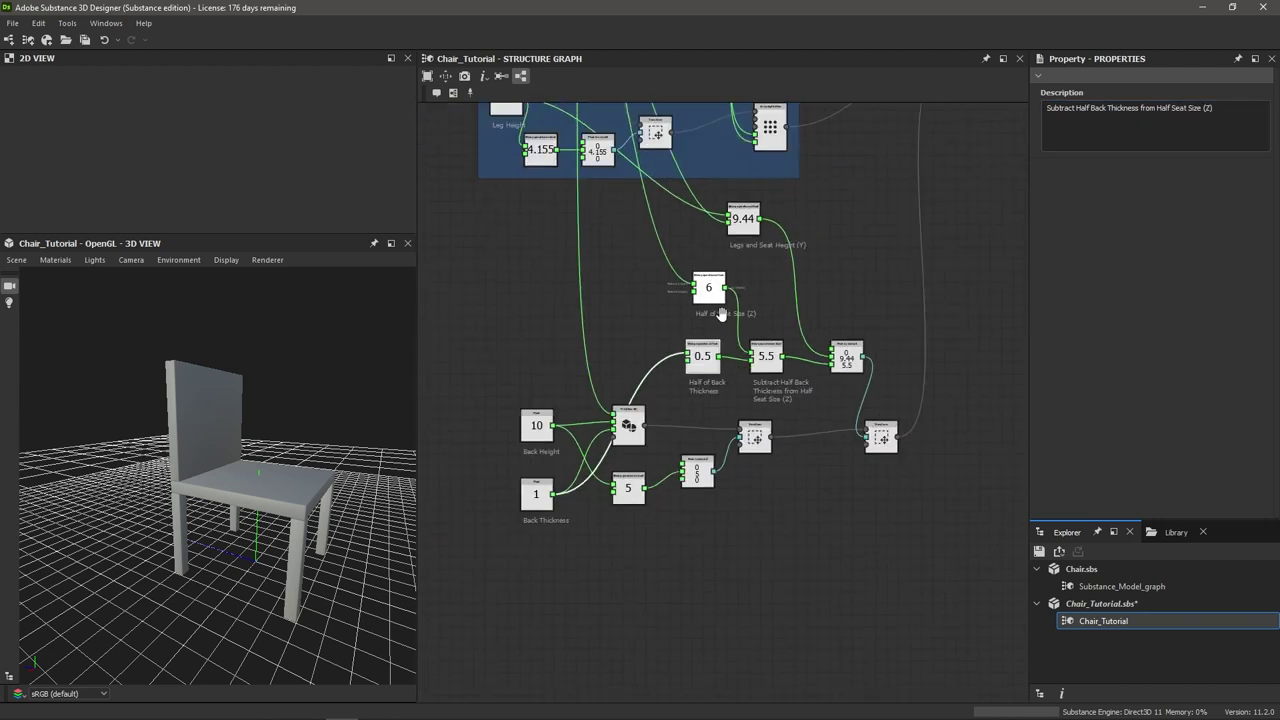
Wrap the back-panel nodes in a new frame titled 'Back', below the Seat and Legs frames
drag(485, 594, 961, 215)
key(space)
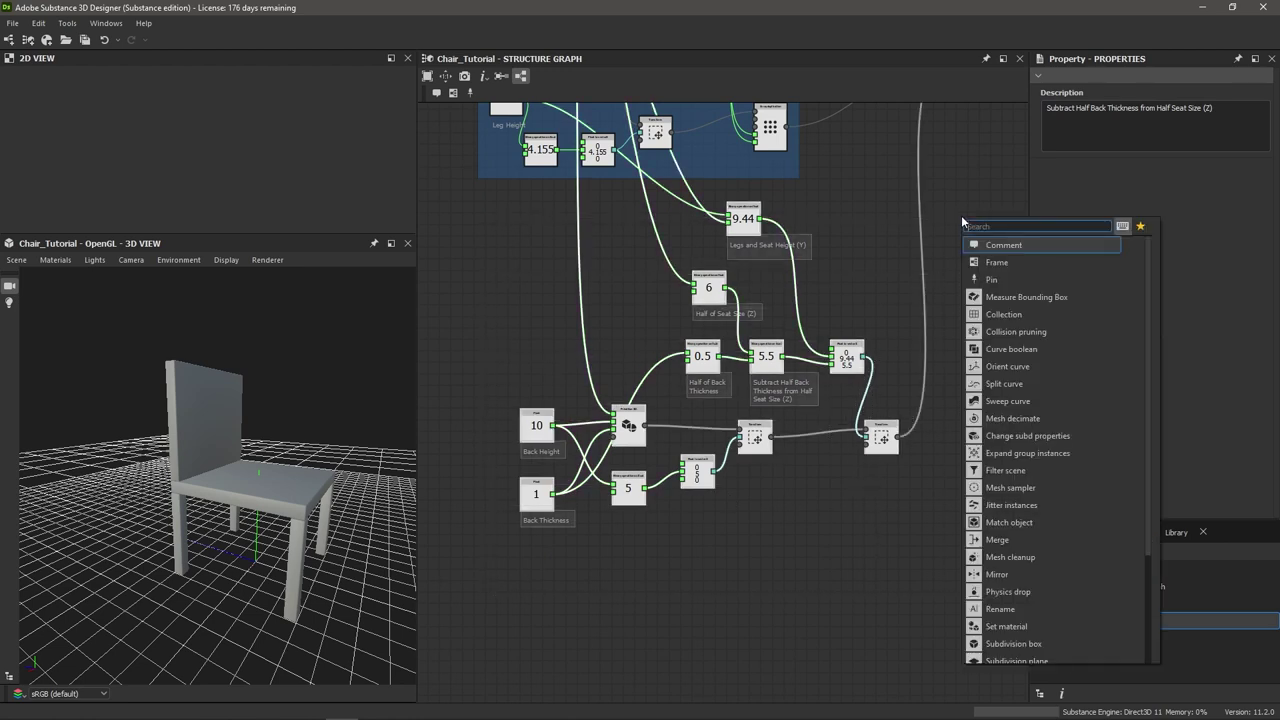
text(frame)
key(Return)
text(Back)
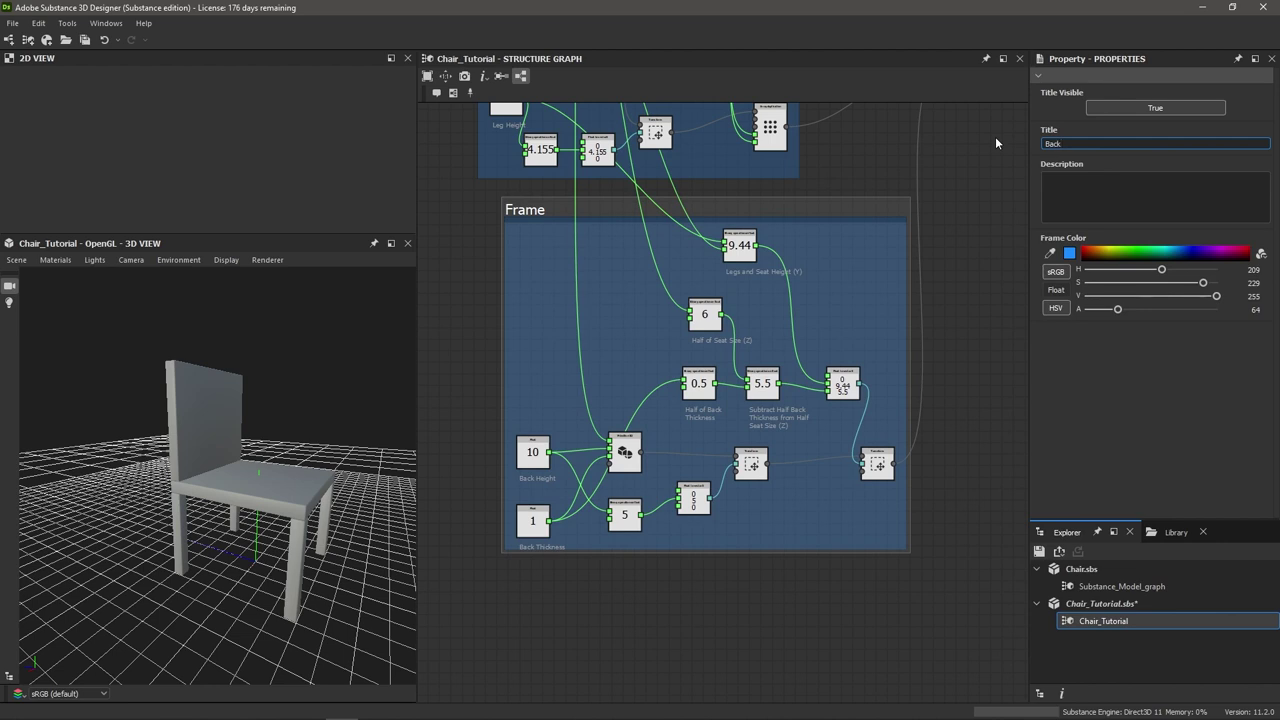
key(Return)
scroll(942, 294, down, 2)
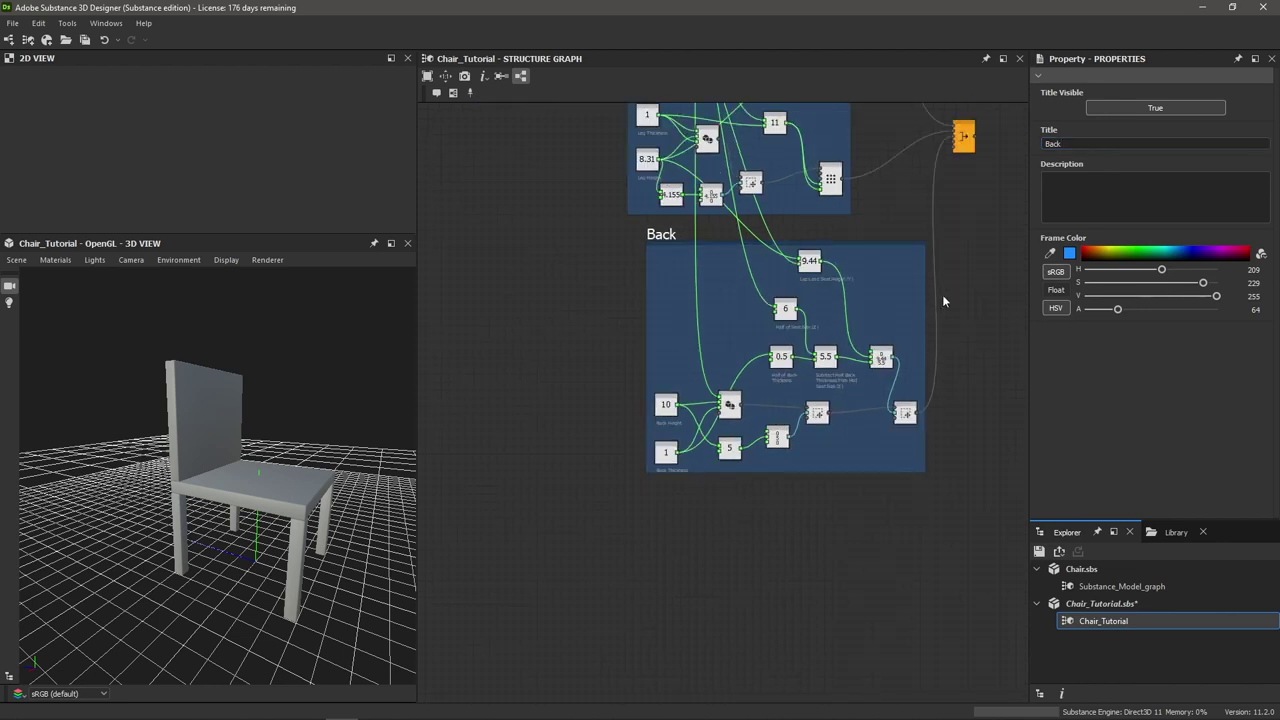
middle_drag(942, 294, 857, 398)
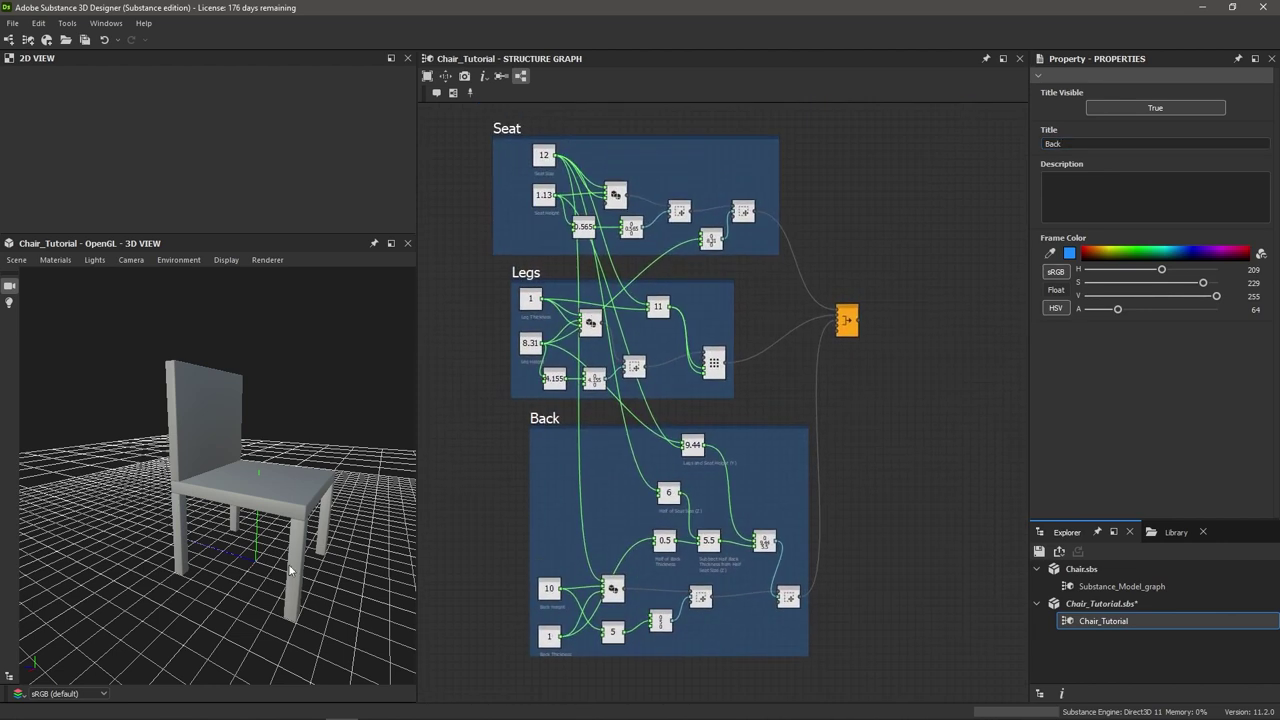
mouse_move(300, 520)
mouse_down()
mouse_move(228, 533)
mouse_move(306, 531)
mouse_up()
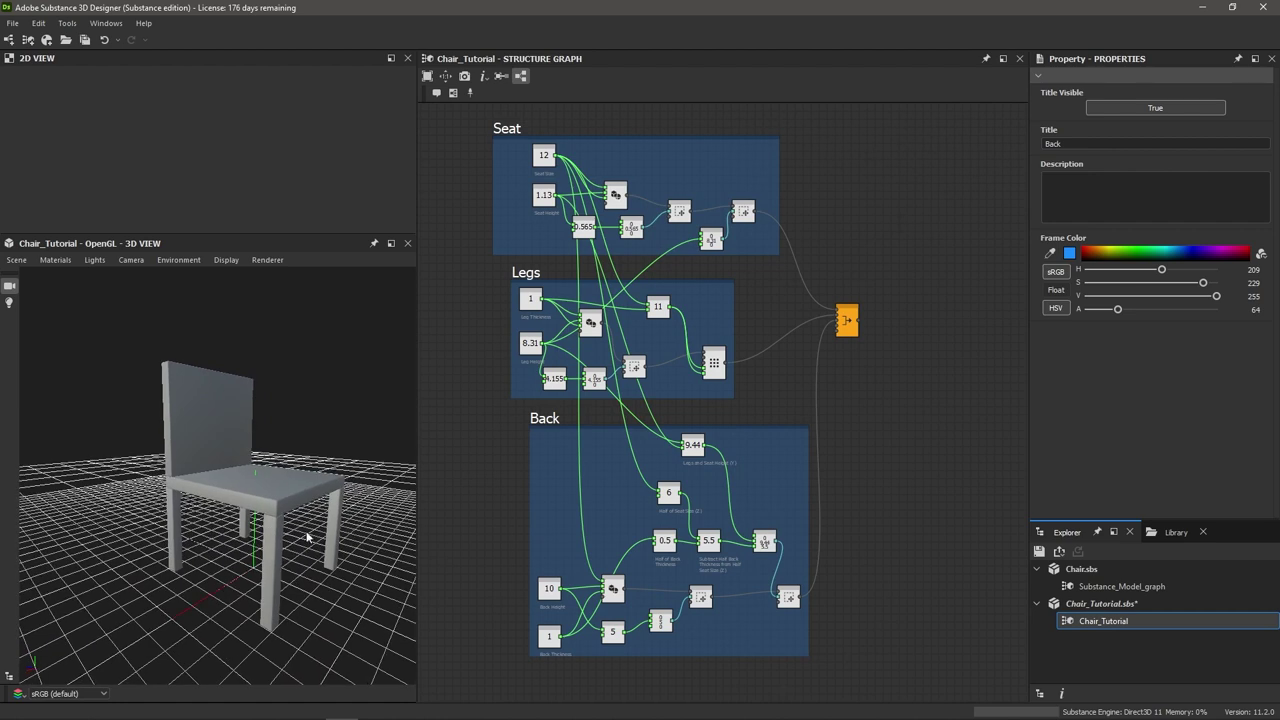
Increase the Seat Size value to widen the chair seat
scroll(538, 205, up, 2)
scroll(538, 205, up, 1)
middle_drag(517, 226, 519, 282)
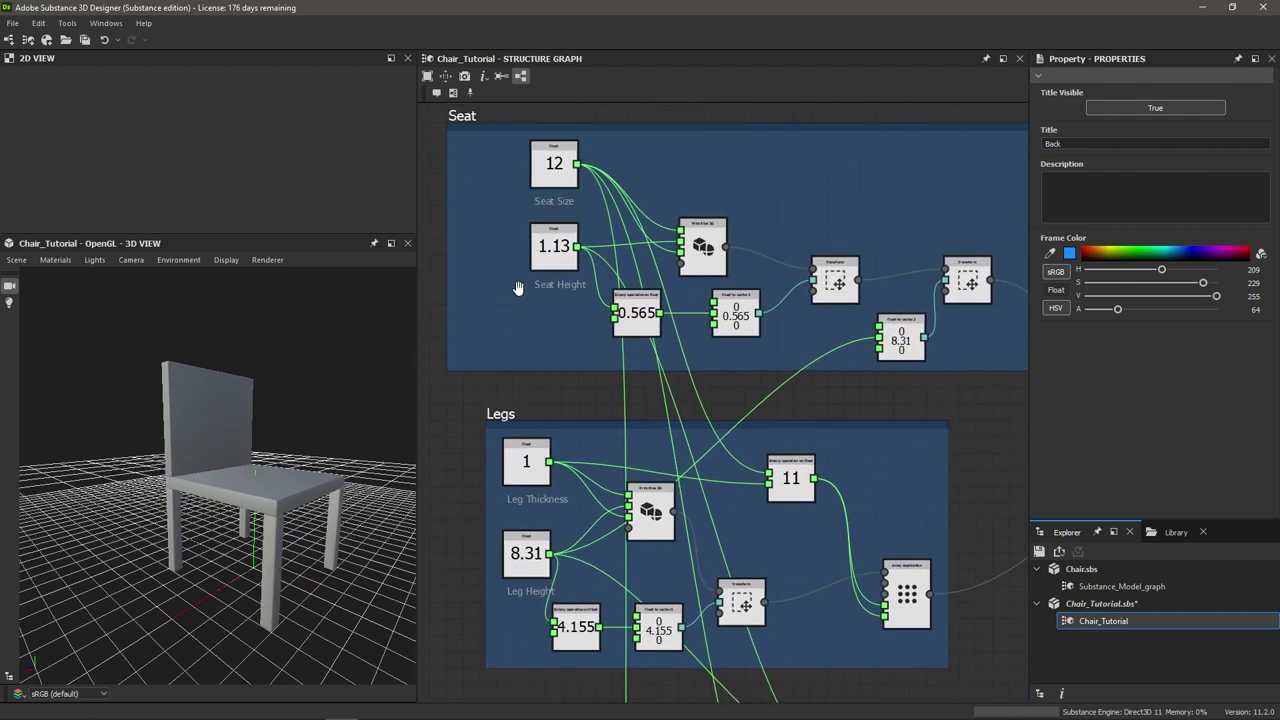
click(553, 172)
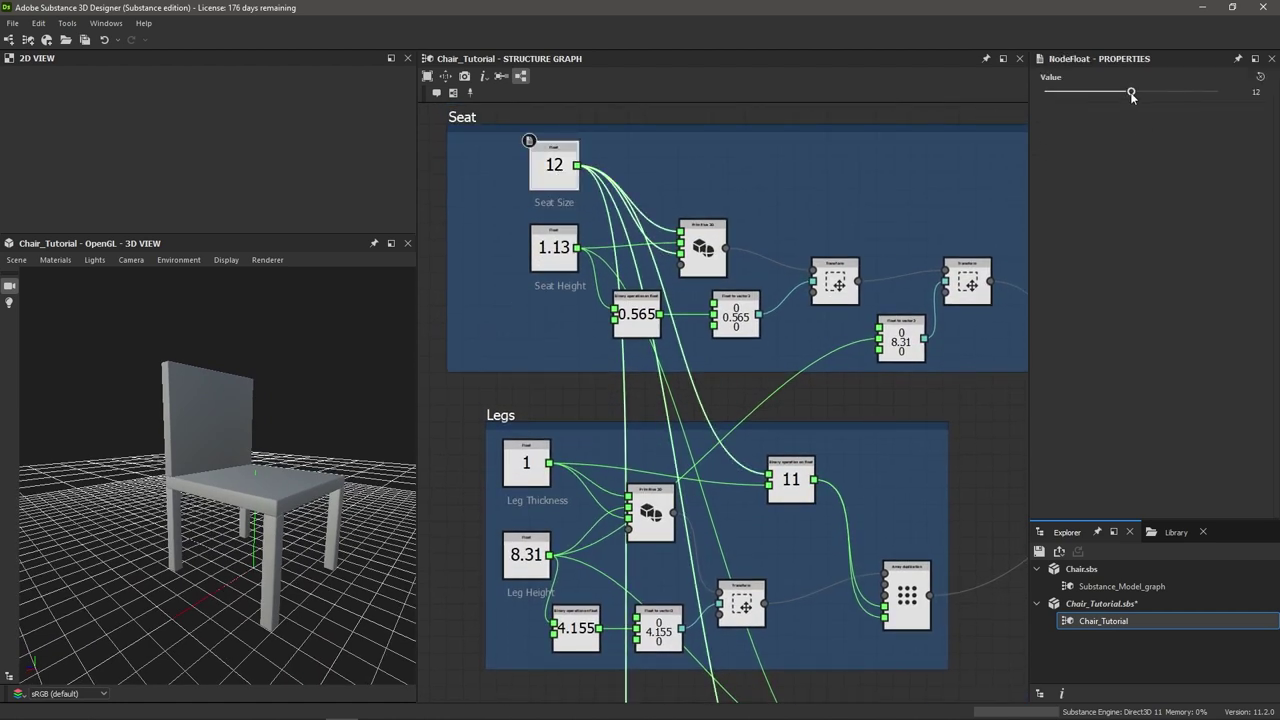
mouse_move(1131, 91)
mouse_down()
mouse_move(1157, 92)
mouse_move(1080, 92)
mouse_move(1133, 115)
mouse_up()
Raise Leg Height to 8.42 and inspect the taller legs in the 3D view
click(524, 568)
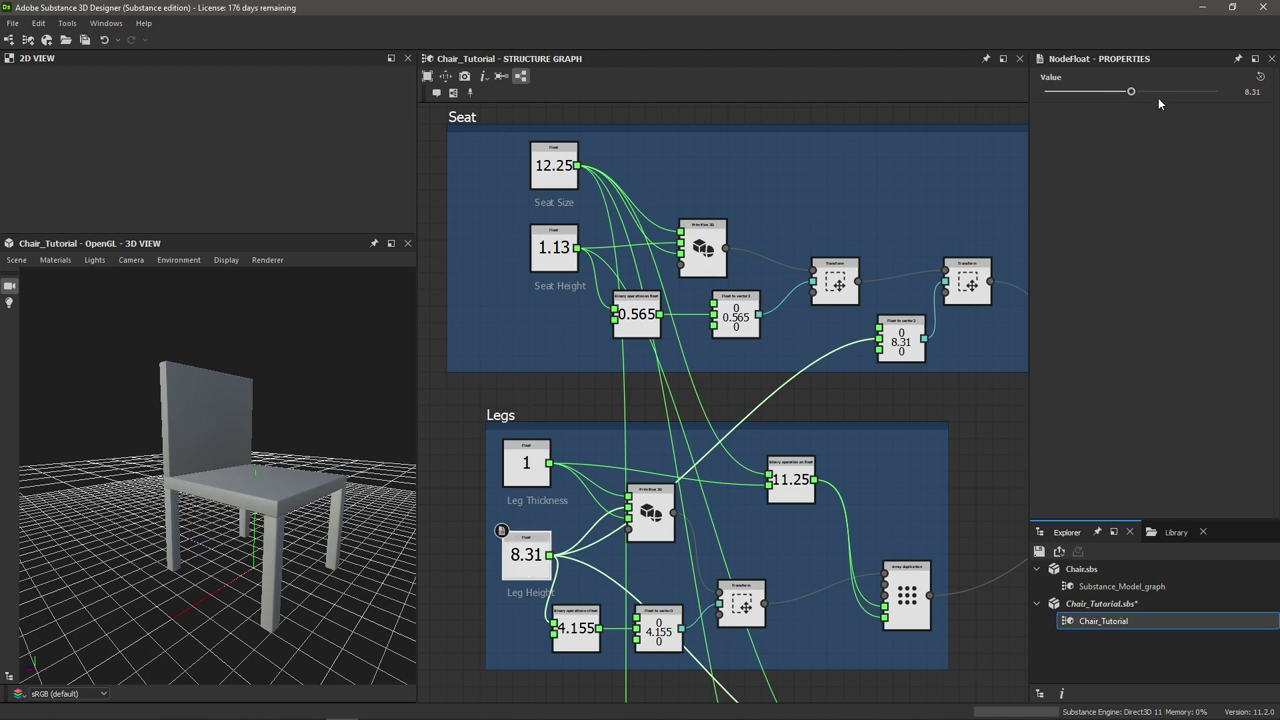
drag(1158, 97, 1237, 118)
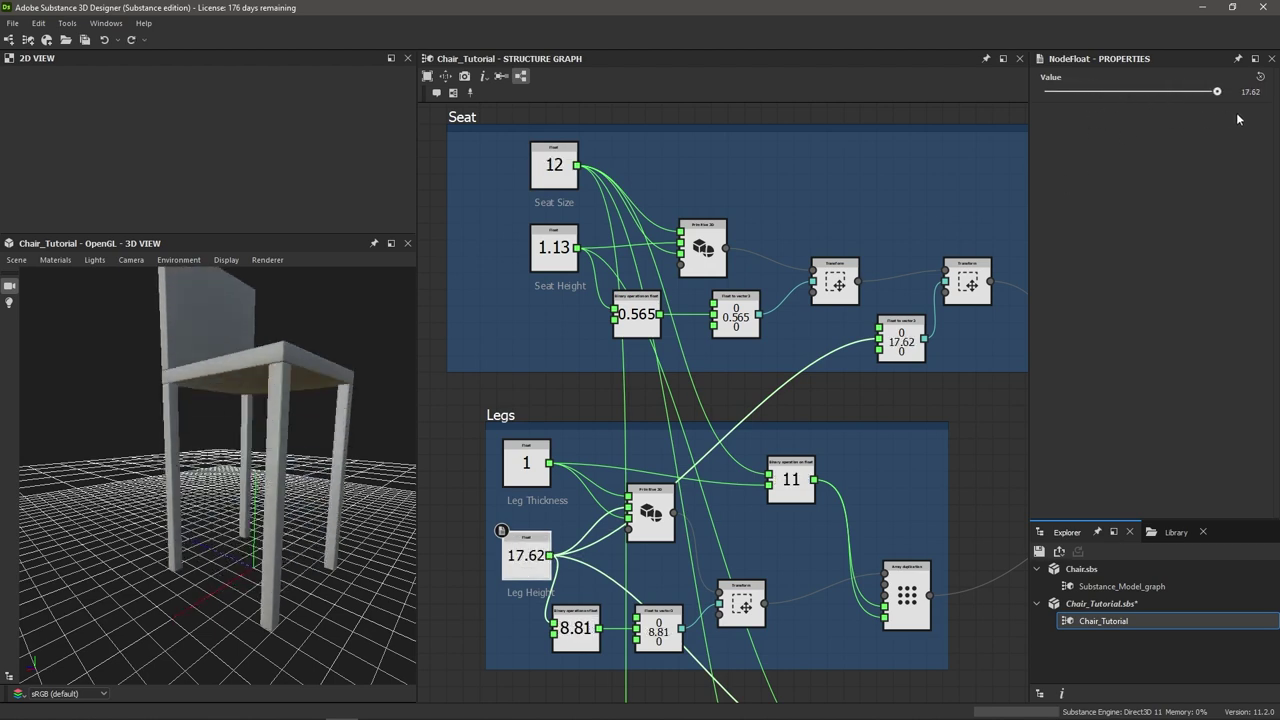
scroll(196, 466, down, 3)
drag(196, 466, 293, 480)
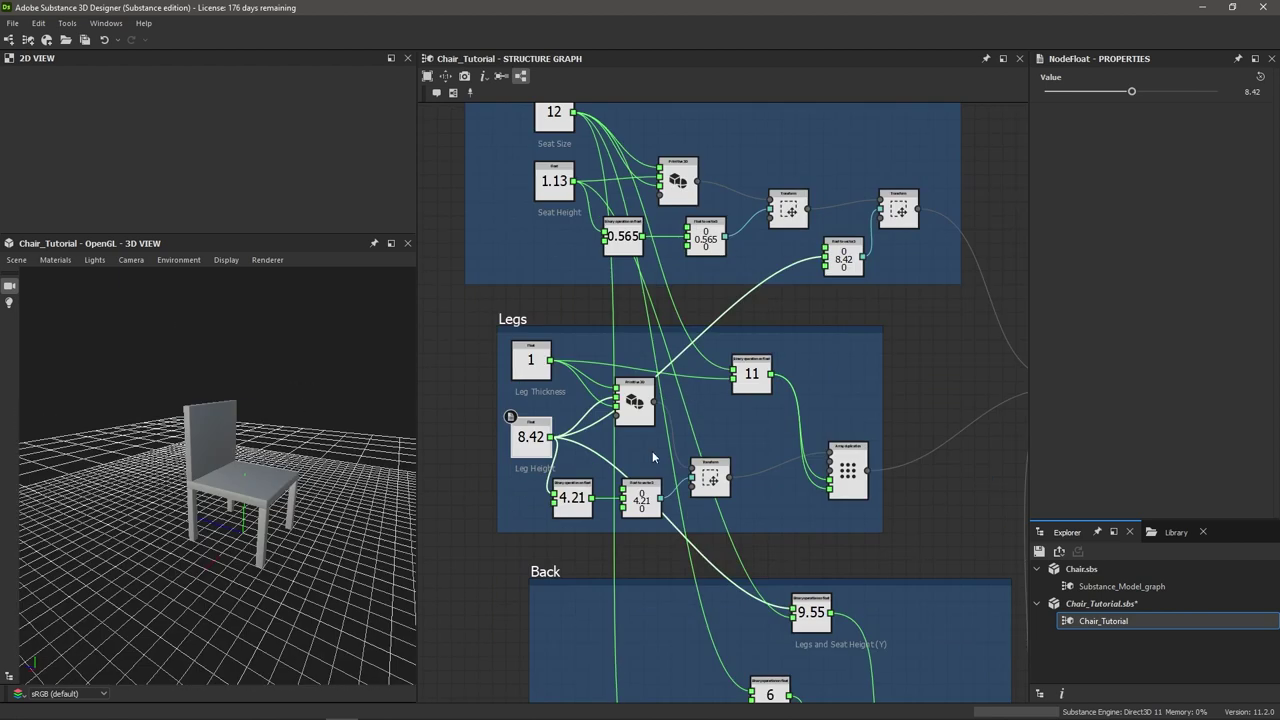
scroll(652, 451, down, 1)
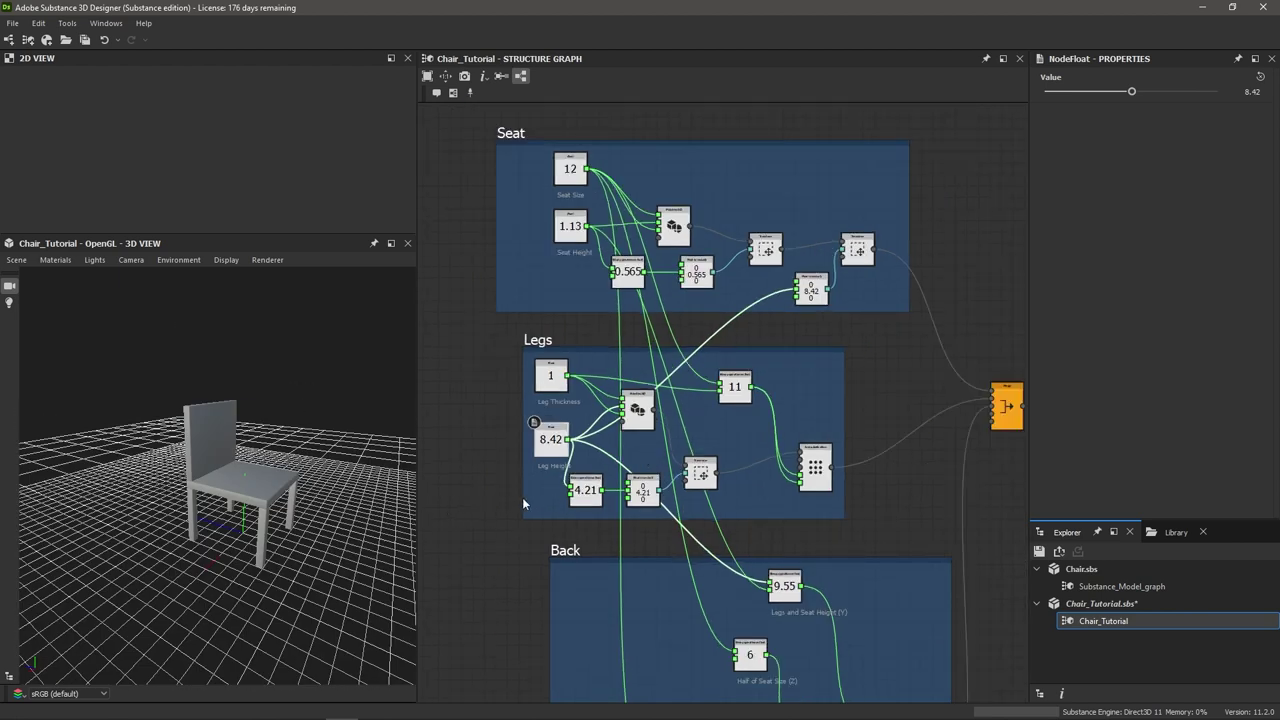
scroll(517, 483, up, 2)
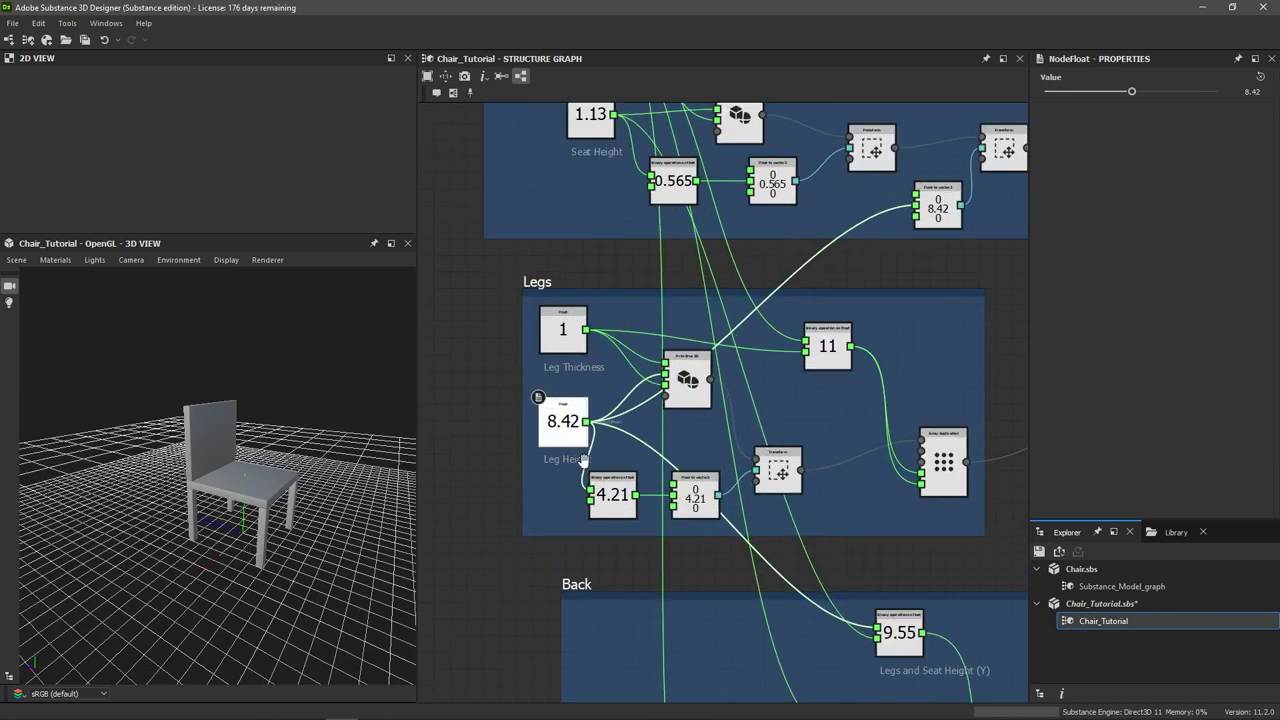
scroll(584, 395, down, 1)
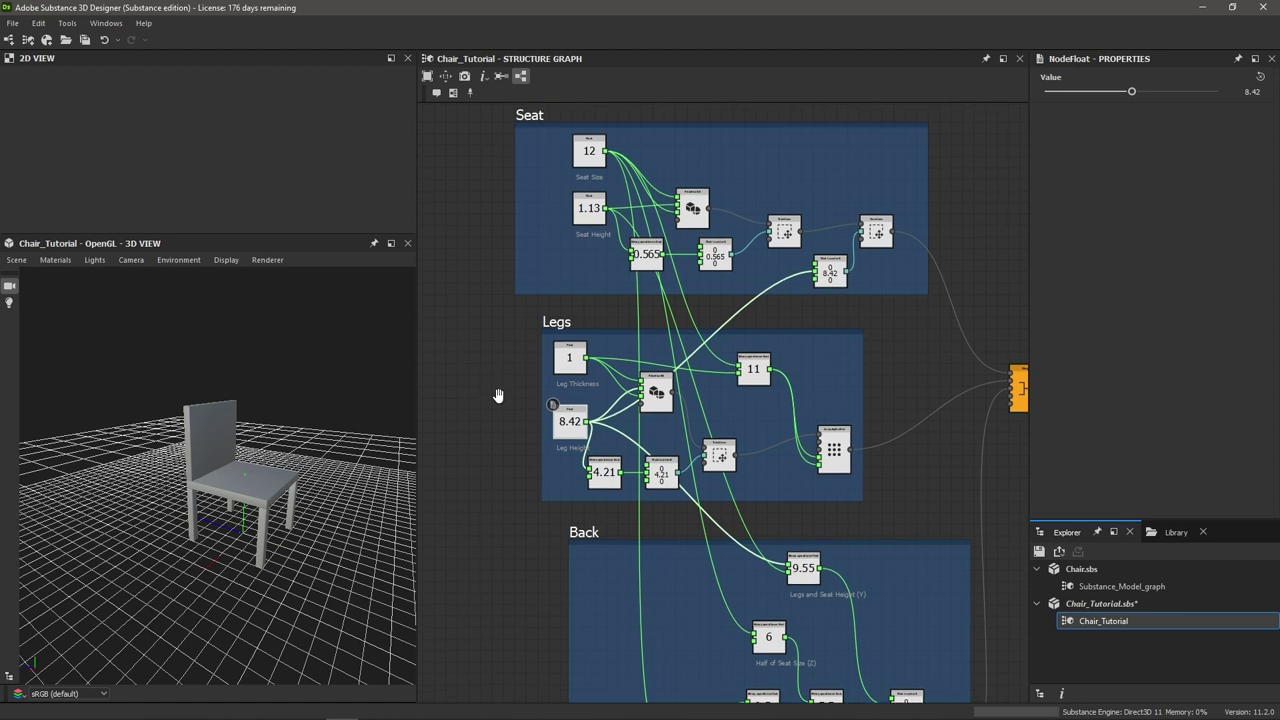
scroll(545, 321, up, 3)
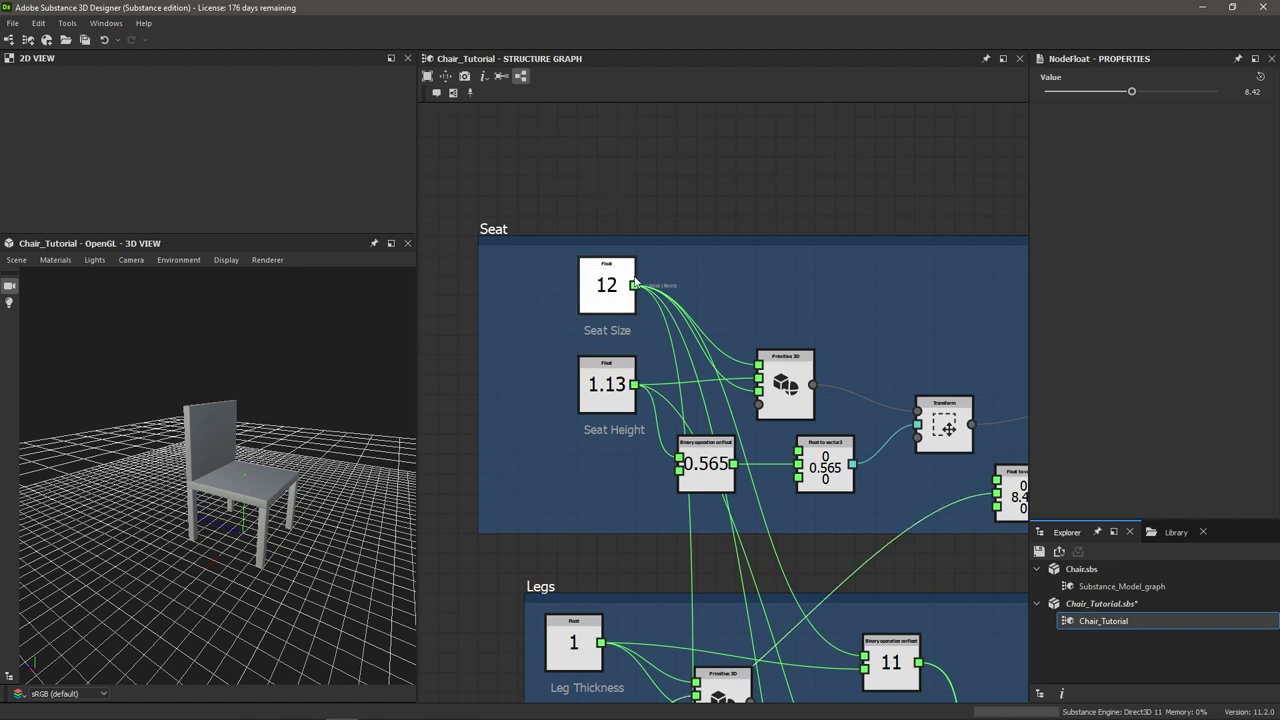
Expose the Seat Size float as the 'width' parameter with a 0 to 1 soft range
scroll(586, 310, up, 1)
click(548, 297)
scroll(547, 296, up, 1)
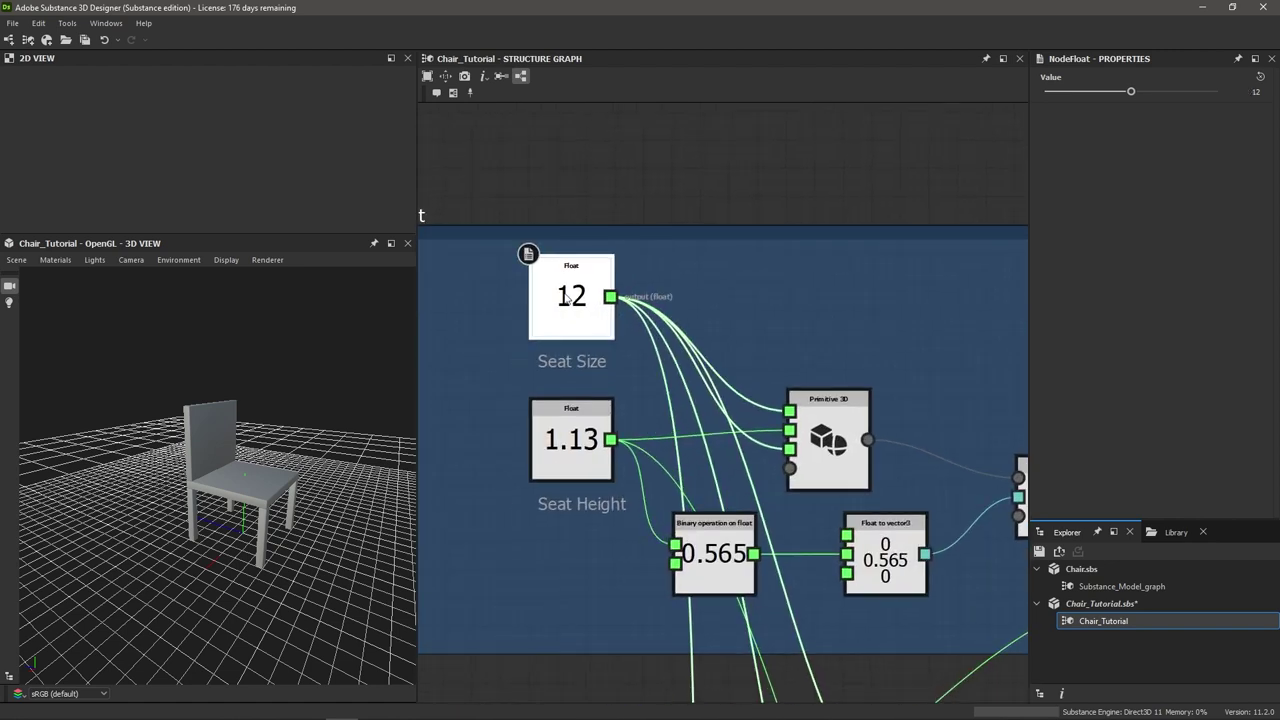
right_click(547, 296)
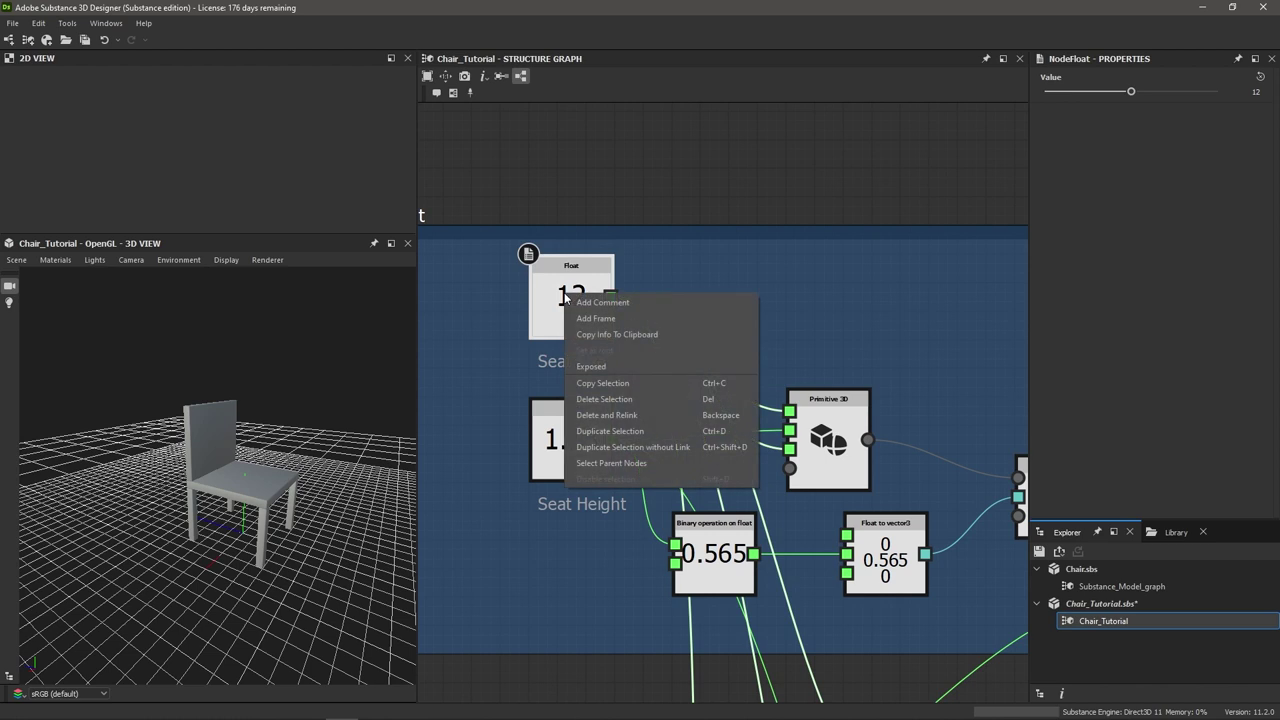
click(589, 365)
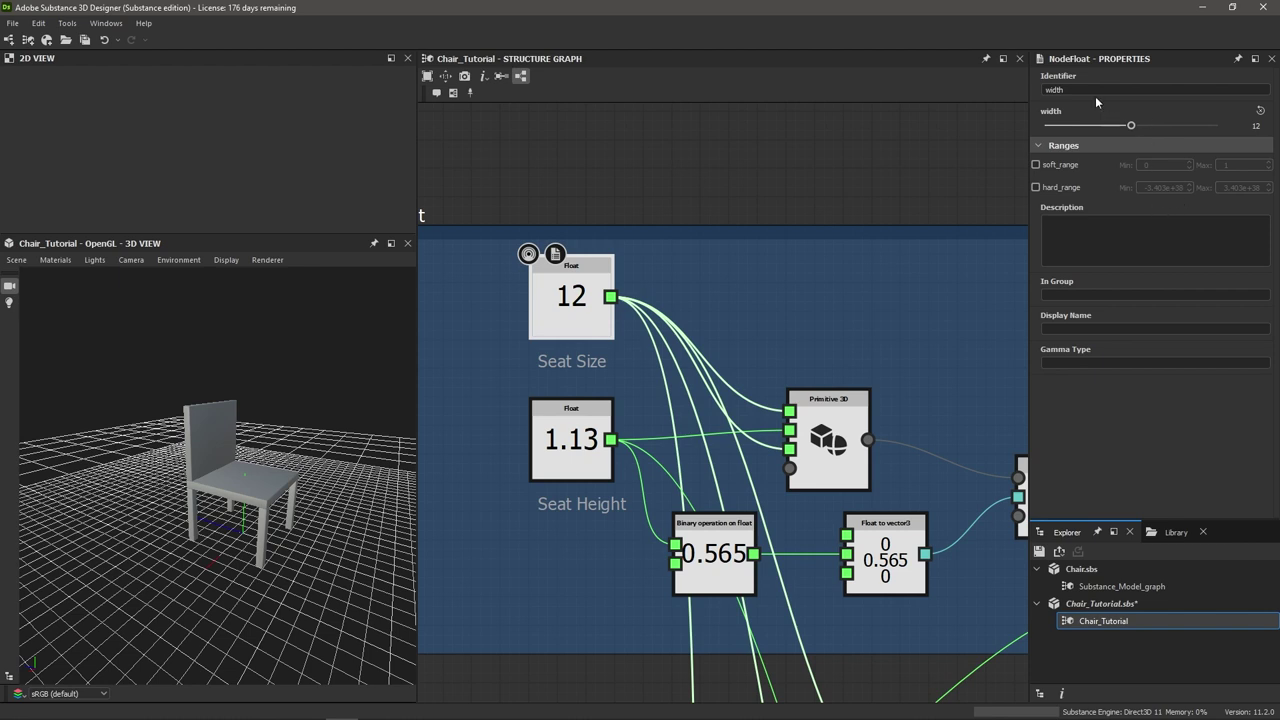
click(1036, 165)
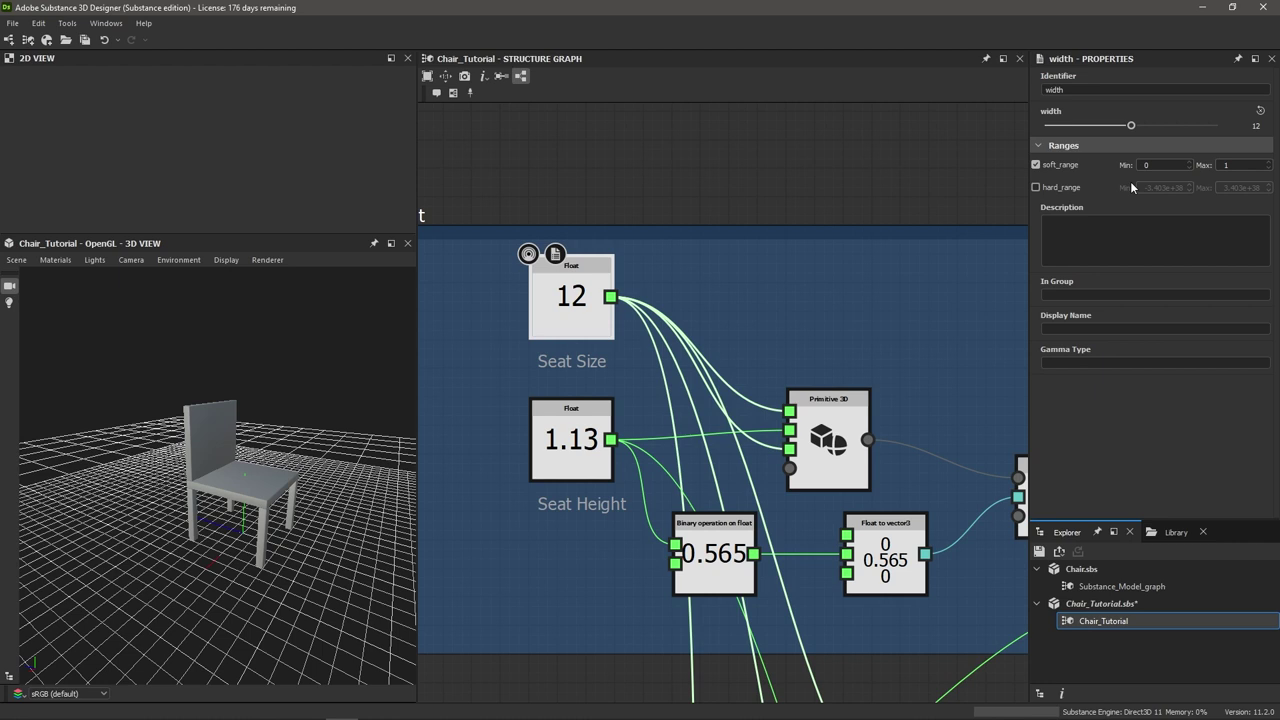
Enable hard range on the Seat Size parameter, then raise the seat width value to 14.86
click(1036, 188)
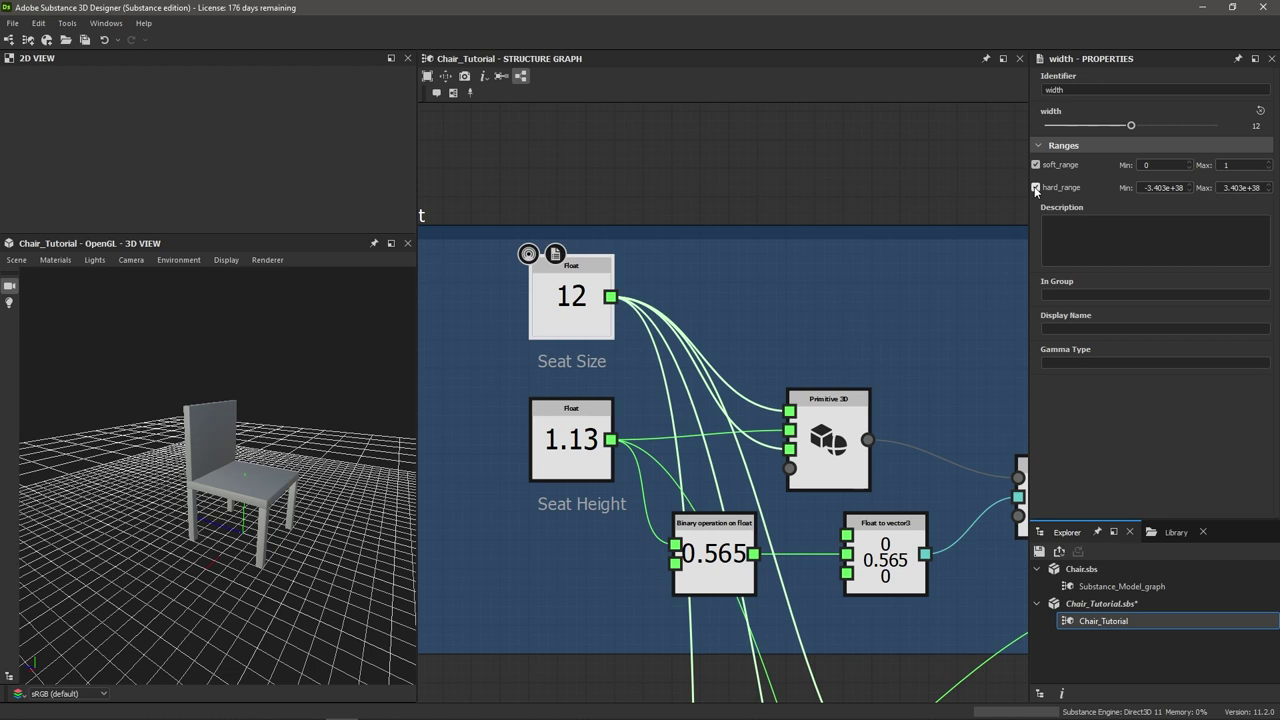
click(1009, 218)
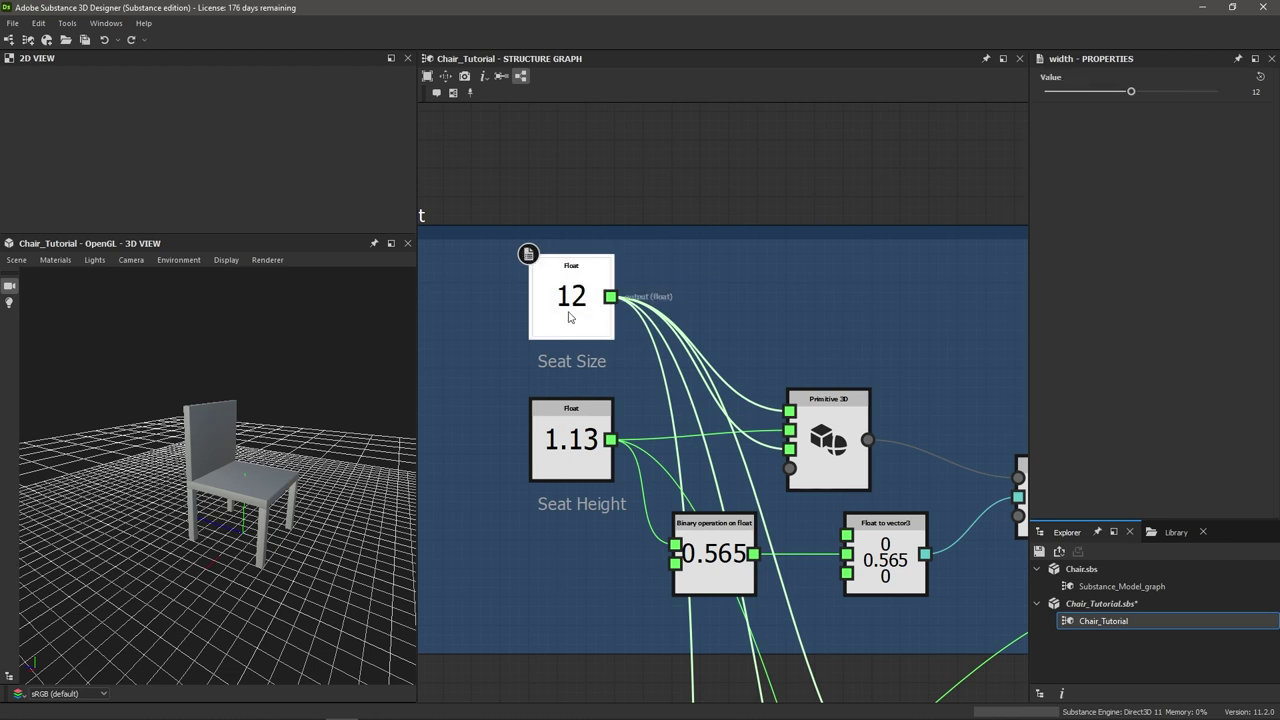
mouse_move(320, 518)
mouse_down()
mouse_move(264, 505)
mouse_move(299, 516)
mouse_move(273, 516)
mouse_move(329, 506)
mouse_up()
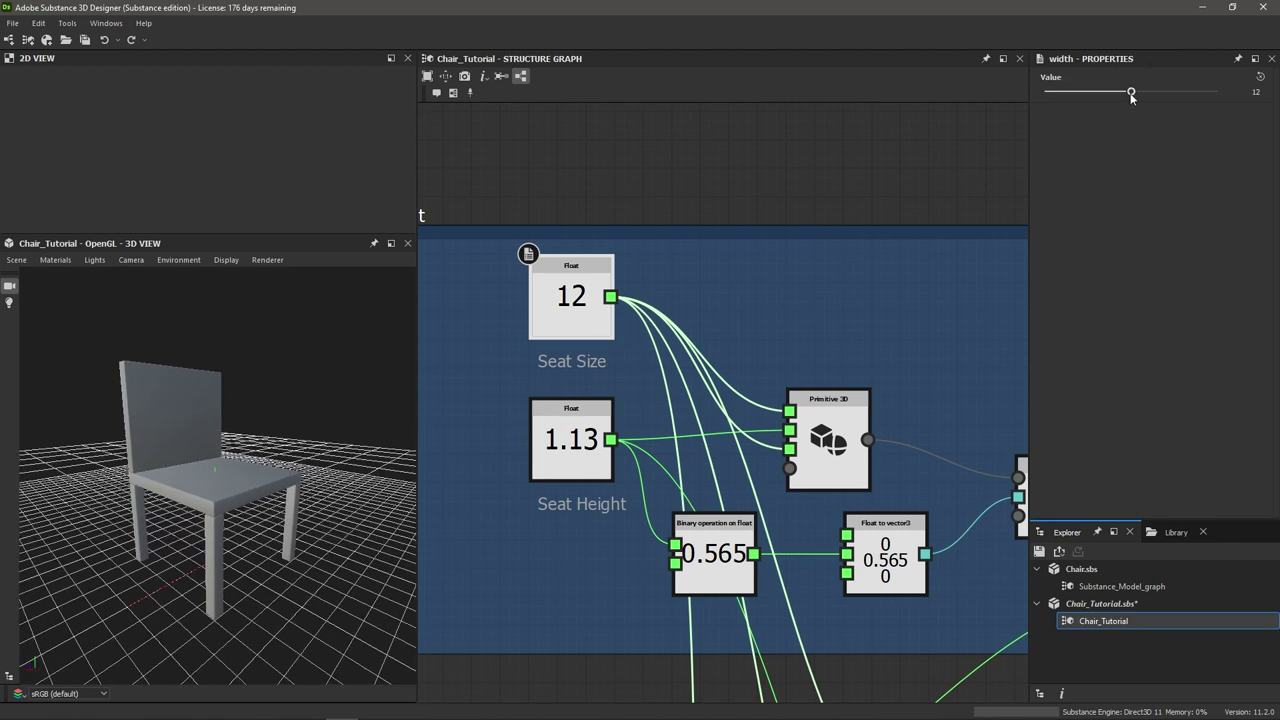
mouse_move(1131, 94)
mouse_down()
mouse_move(1096, 106)
mouse_move(1160, 104)
mouse_move(1130, 109)
mouse_move(1150, 108)
mouse_up()
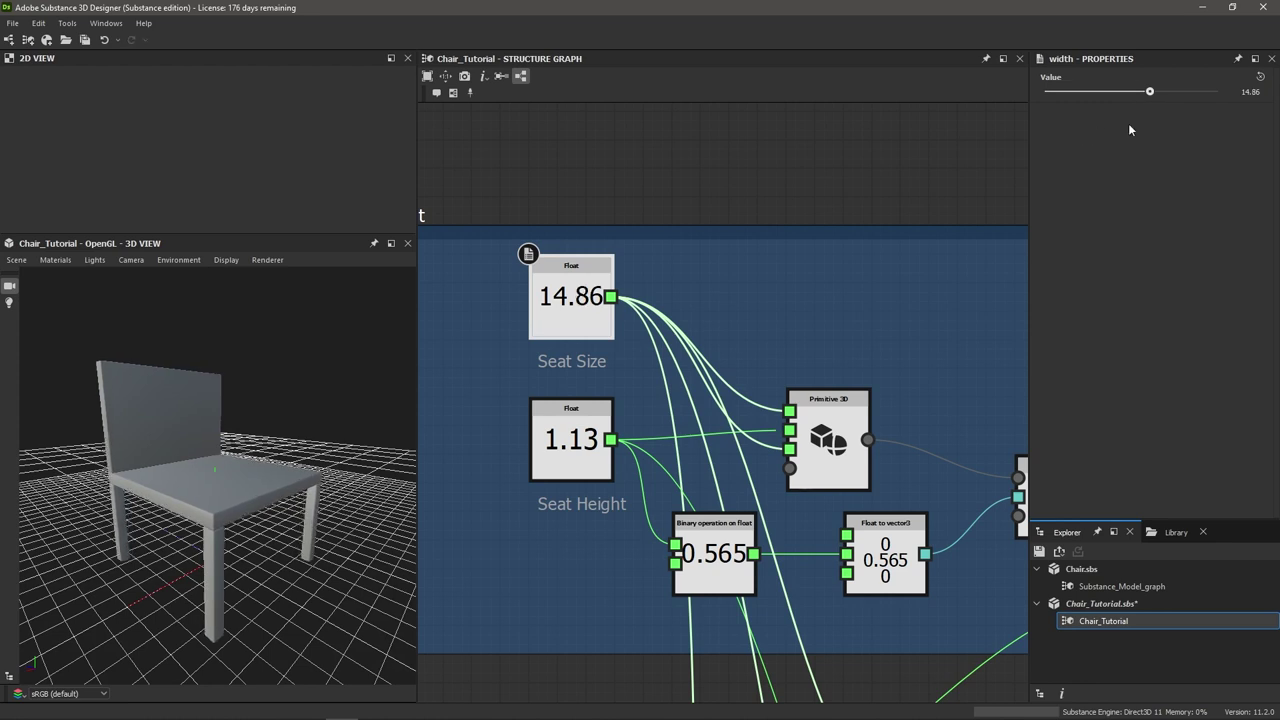
Revert the seat width to 12 and expose the Seat Size node as a graph parameter
key(ctrl+z)
click(570, 307)
right_click(570, 307)
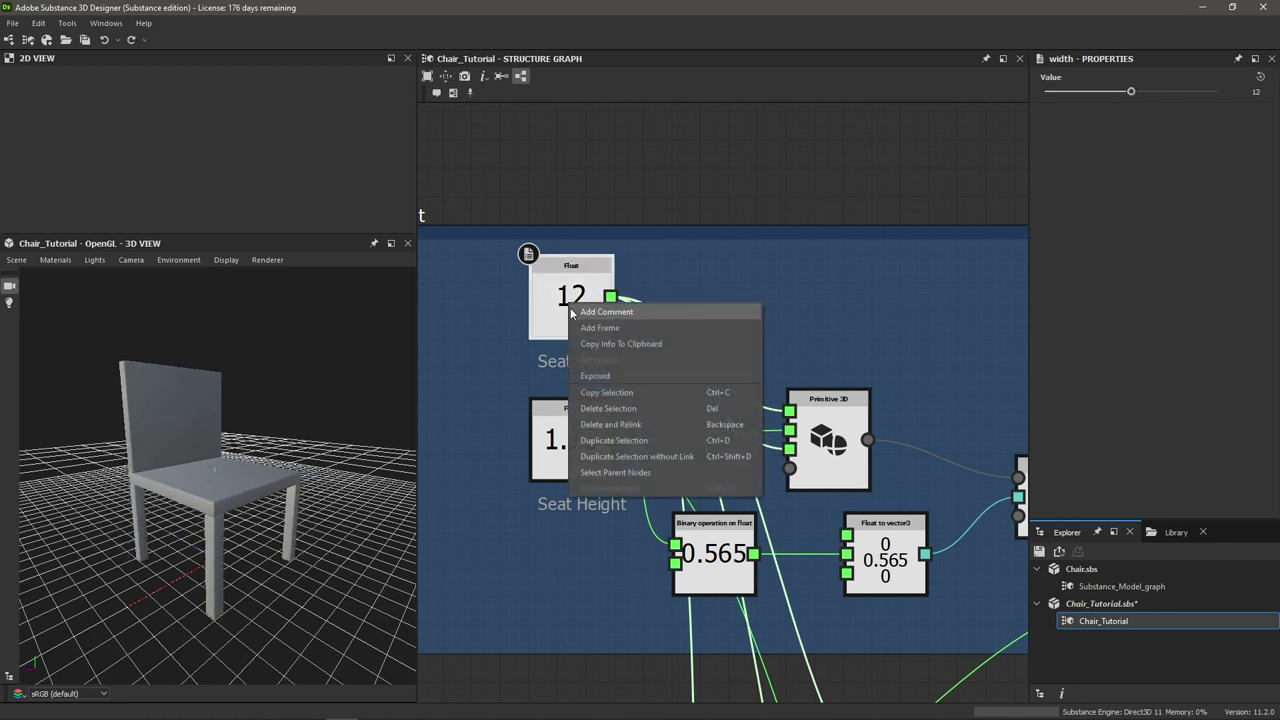
click(596, 375)
Enable soft and hard ranges on the Seat Size parameter, both limited to 8–15
click(1036, 164)
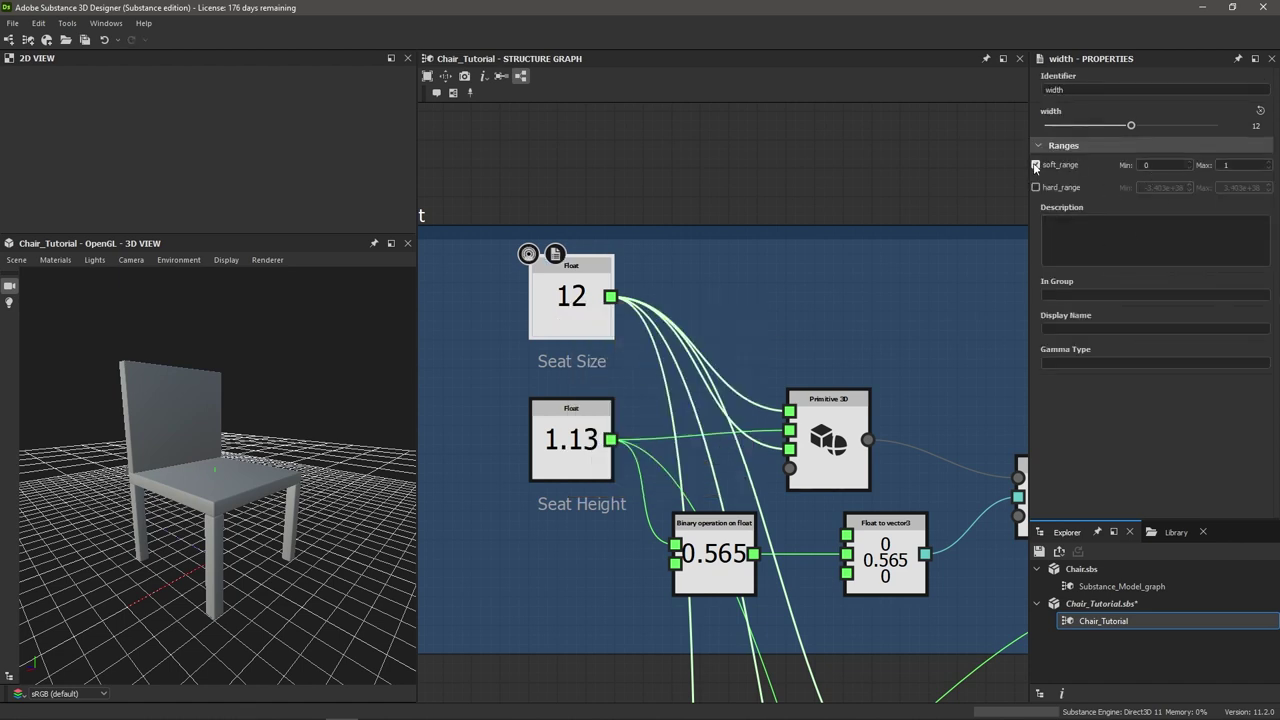
click(1138, 165)
key(Tab)
text(15)
key(Return)
click(1036, 187)
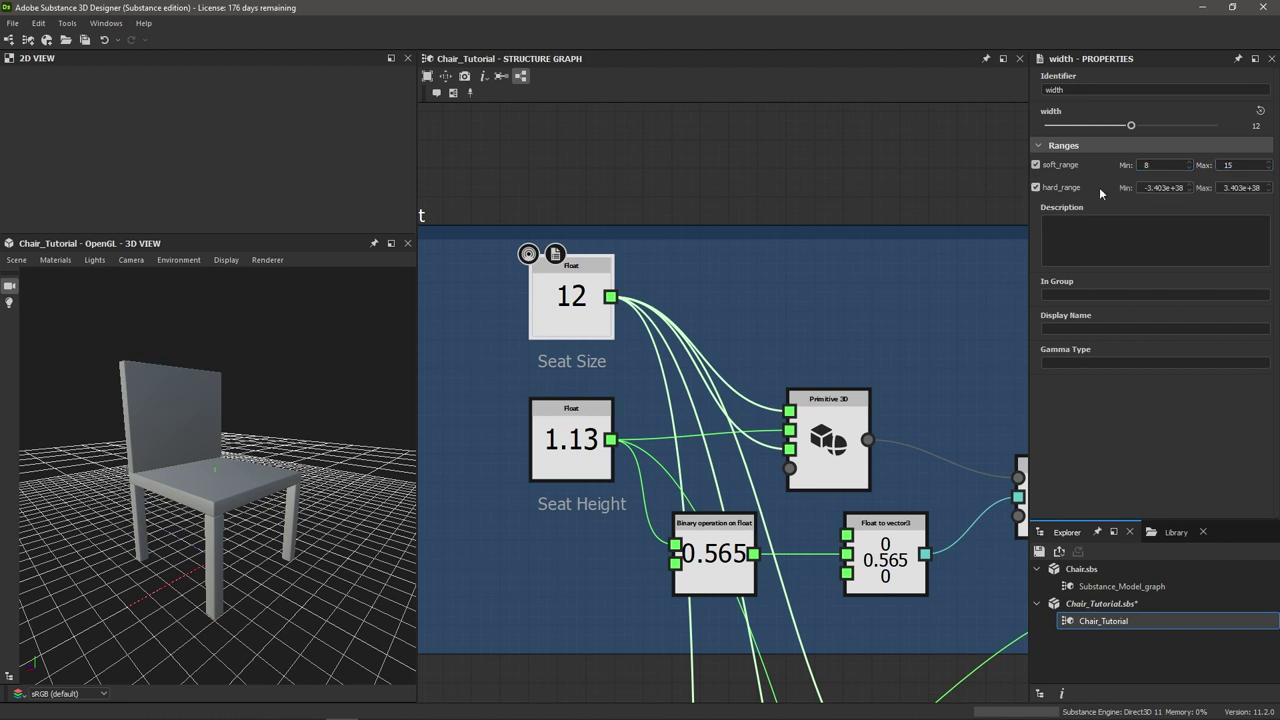
click(1157, 187)
text(8)
key(Tab)
text(15)
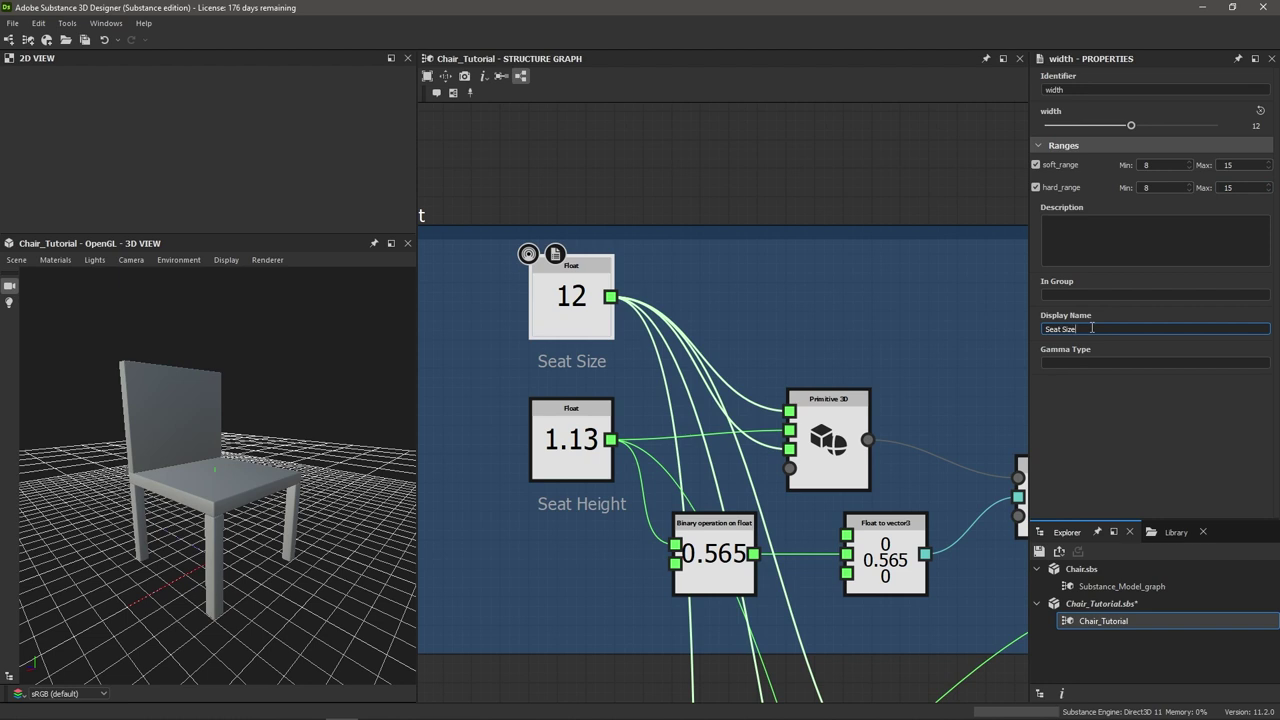
Test the Seat Size graph input slider, then undo back to 12
click(748, 182)
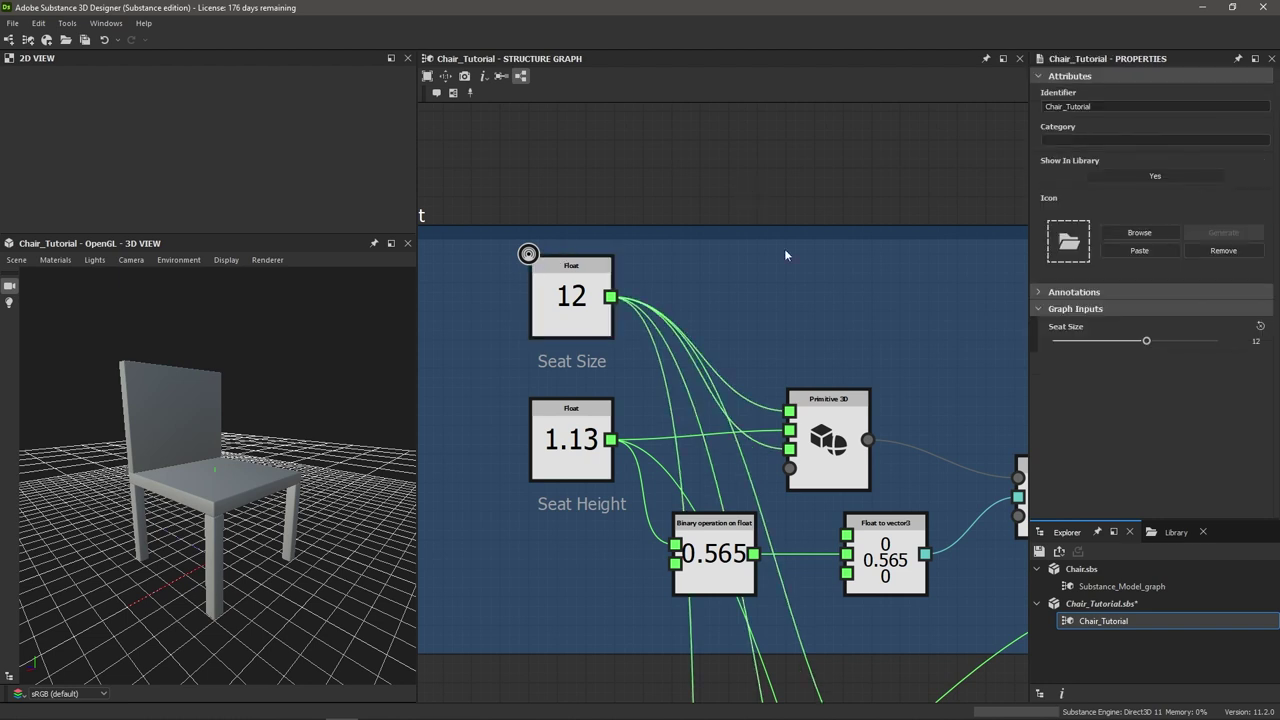
drag(1145, 341, 1276, 357)
key(ctrl+z)
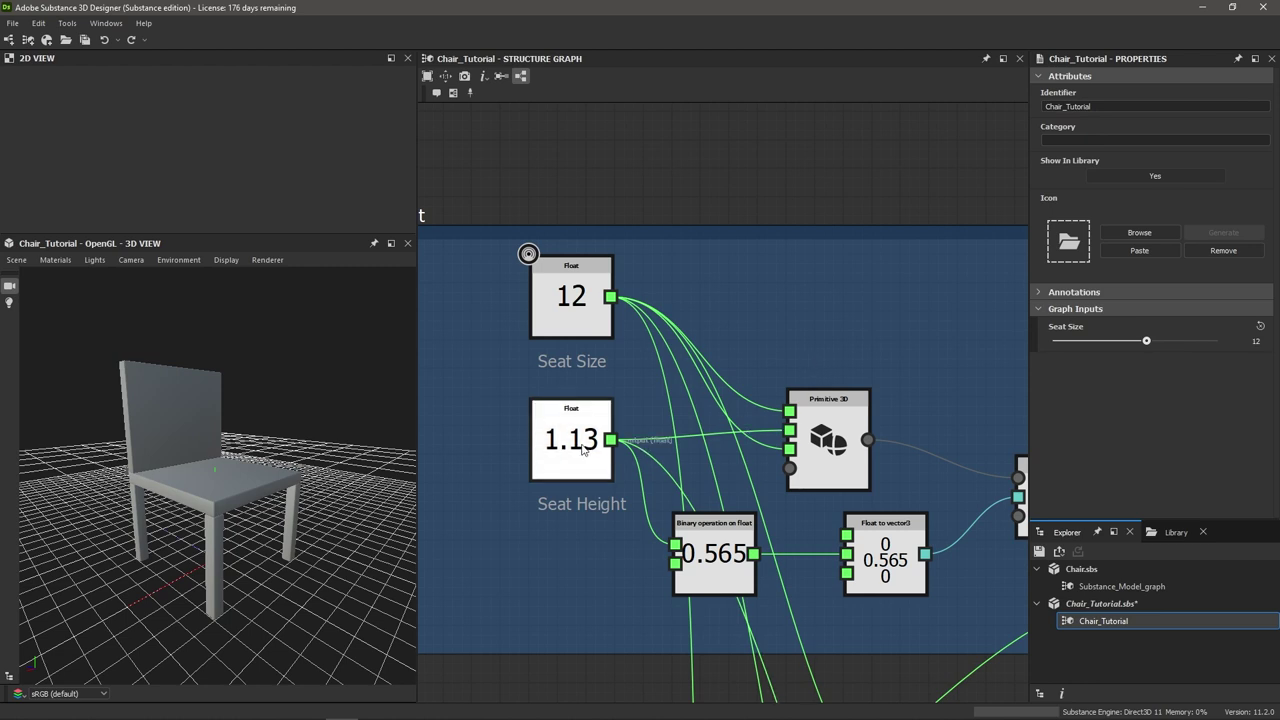
scroll(580, 455, down, 3)
scroll(555, 460, up, 1)
scroll(553, 459, up, 1)
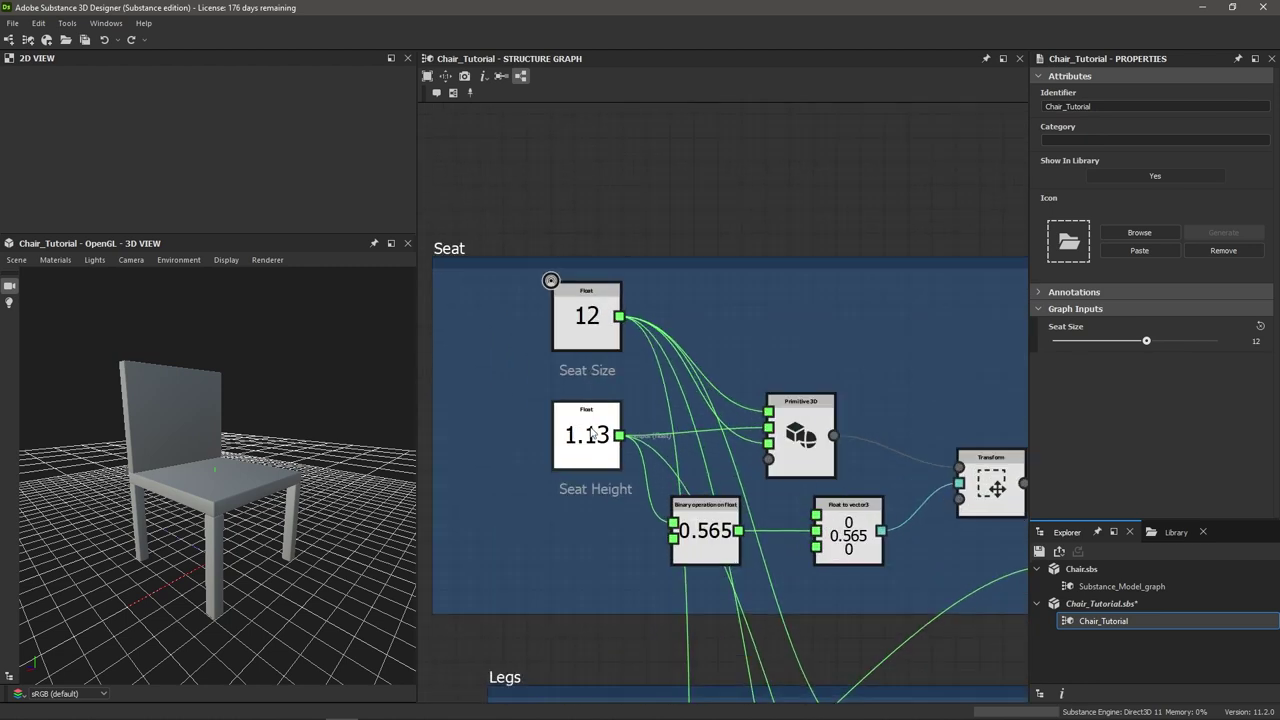
Expose the Seat Height node as a graph parameter with soft and hard ranges of 1–3
right_click(589, 431)
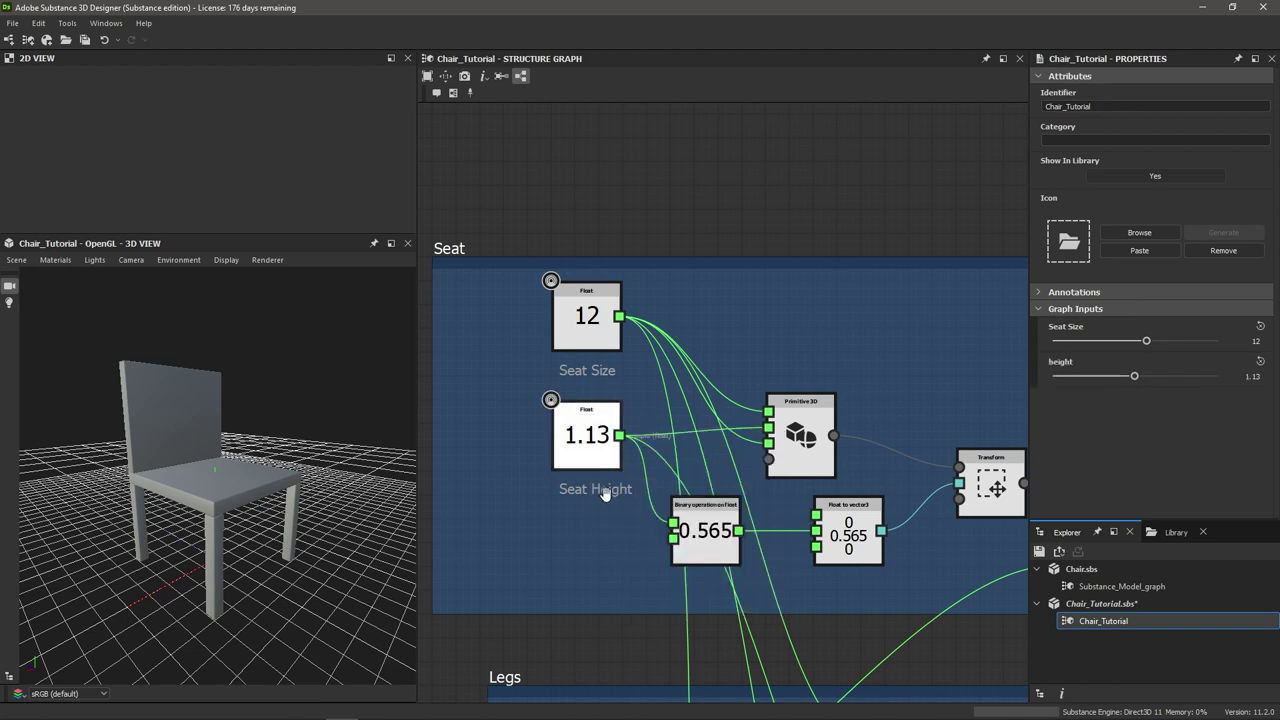
click(604, 487)
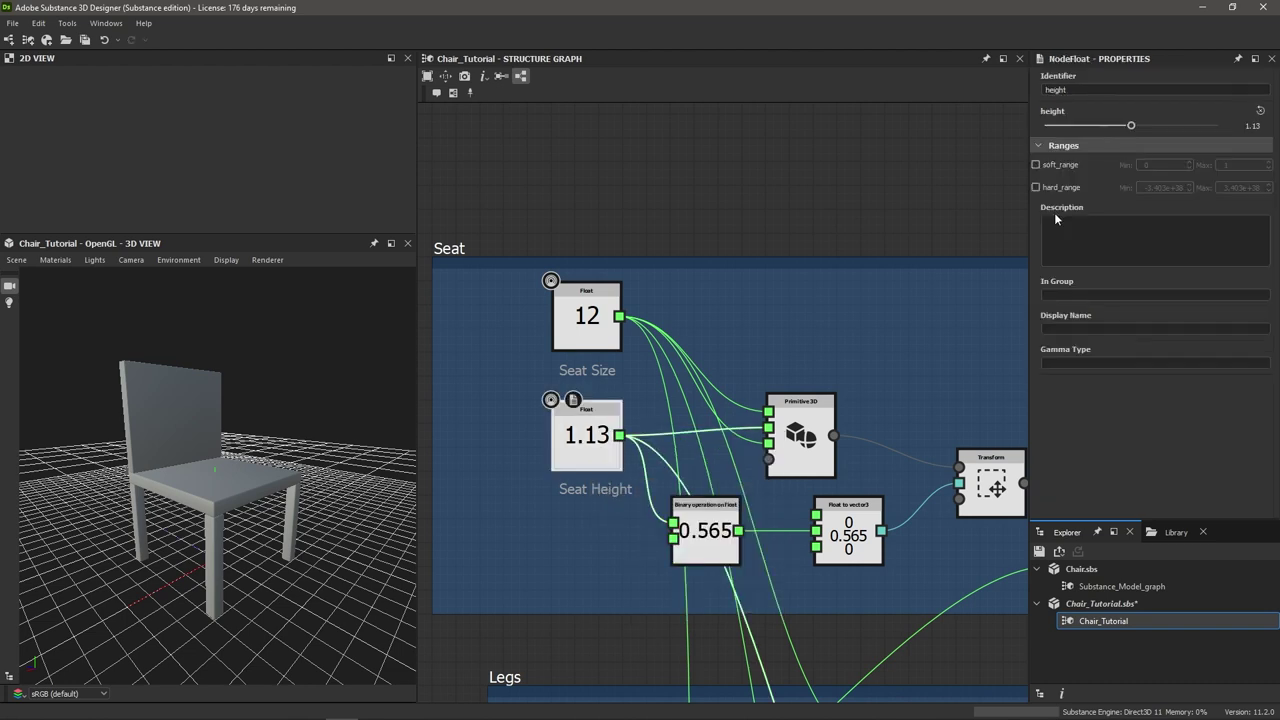
click(1036, 165)
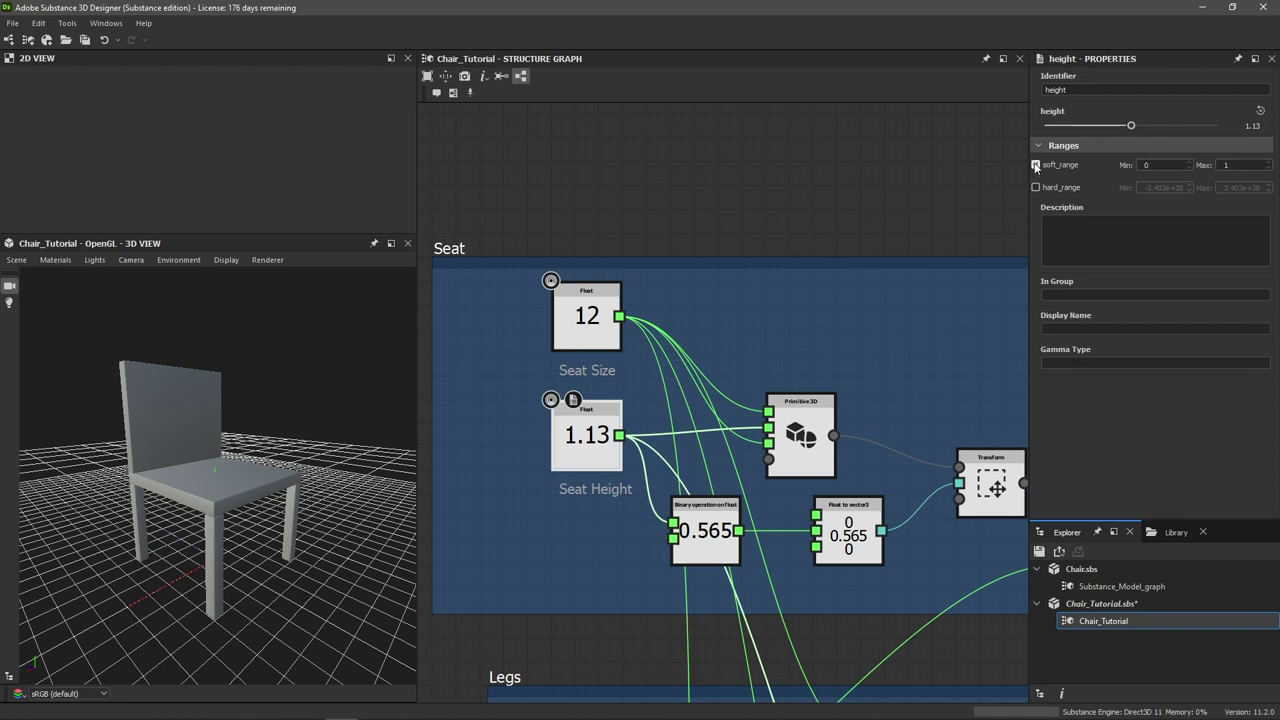
click(1036, 187)
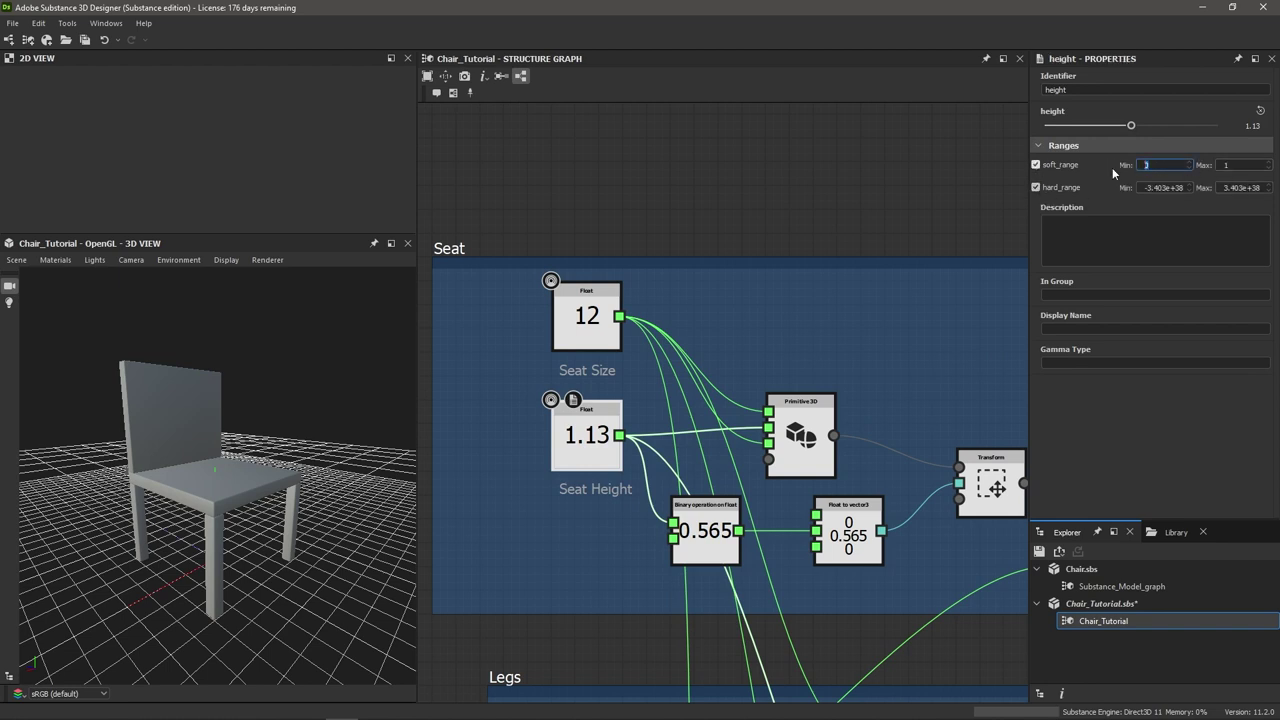
key(Tab)
text(3)
key(Tab)
text(1)
key(Tab)
text(3)
key(Return)
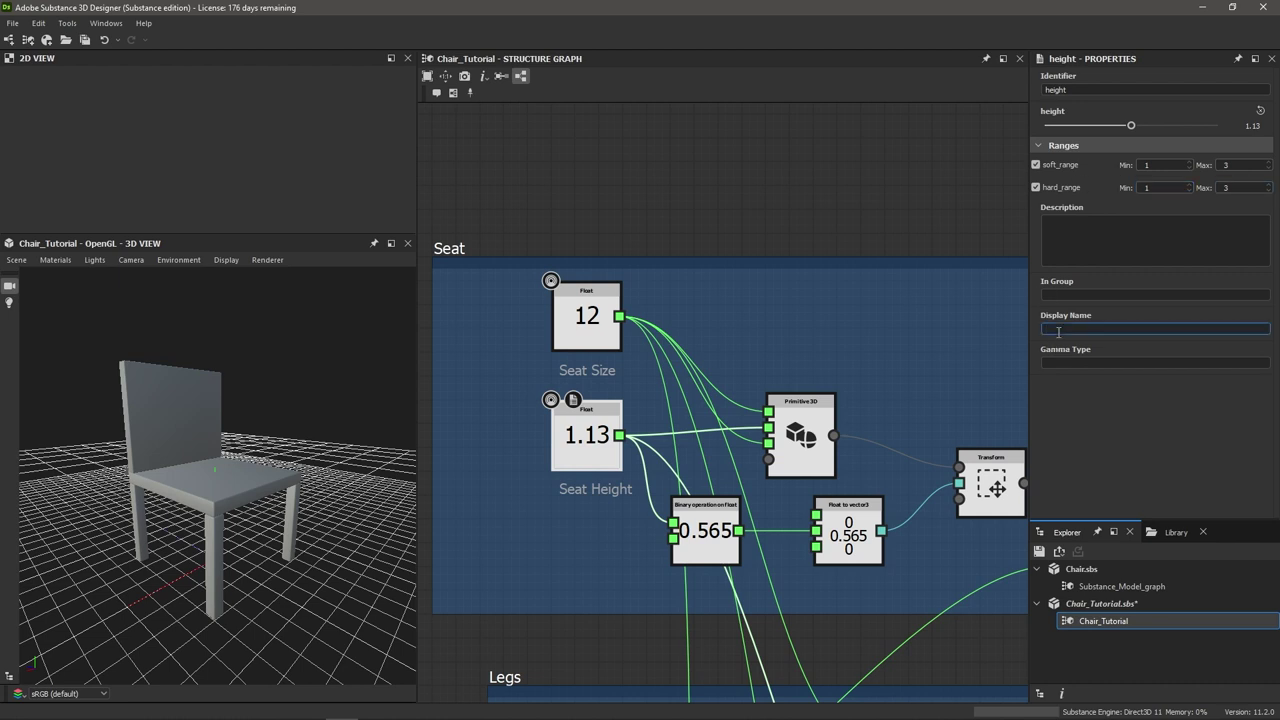
Name it 'Seat Height', test its graph input slider, and undo back to 1.13
text(Seat Height)
click(974, 392)
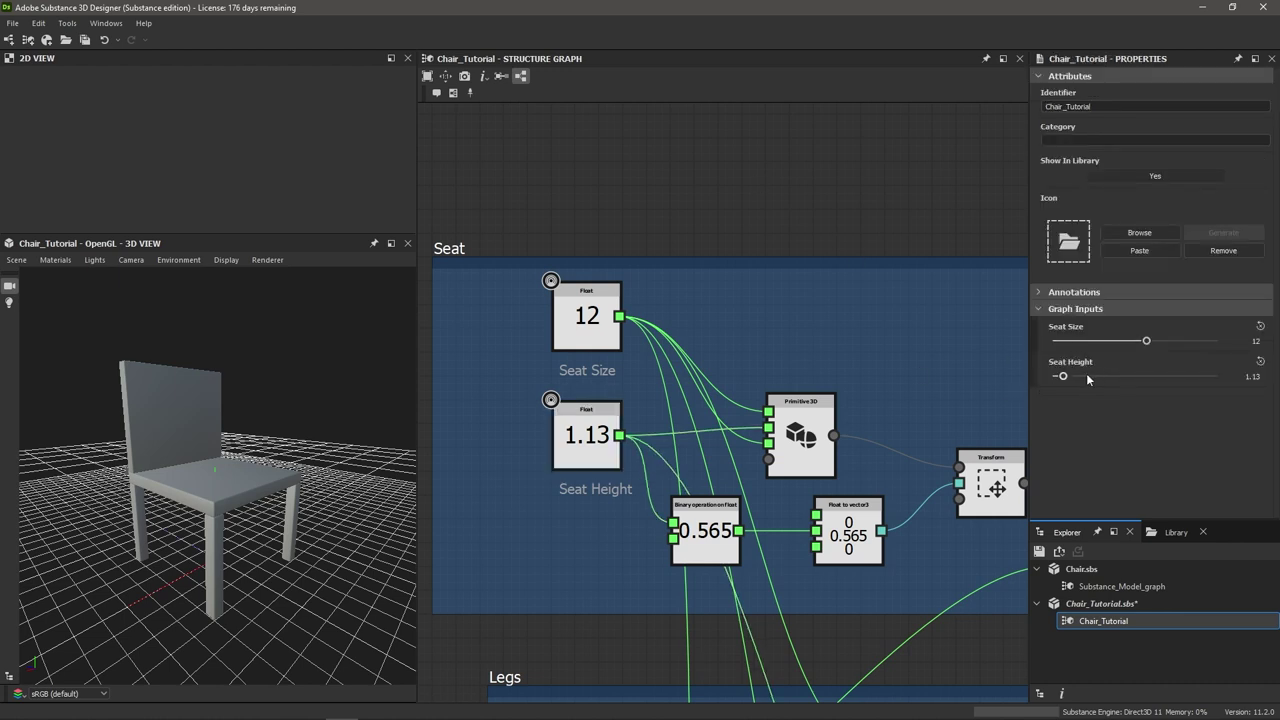
drag(1063, 376, 1123, 376)
key(ctrl+z)
scroll(585, 470, down, 2)
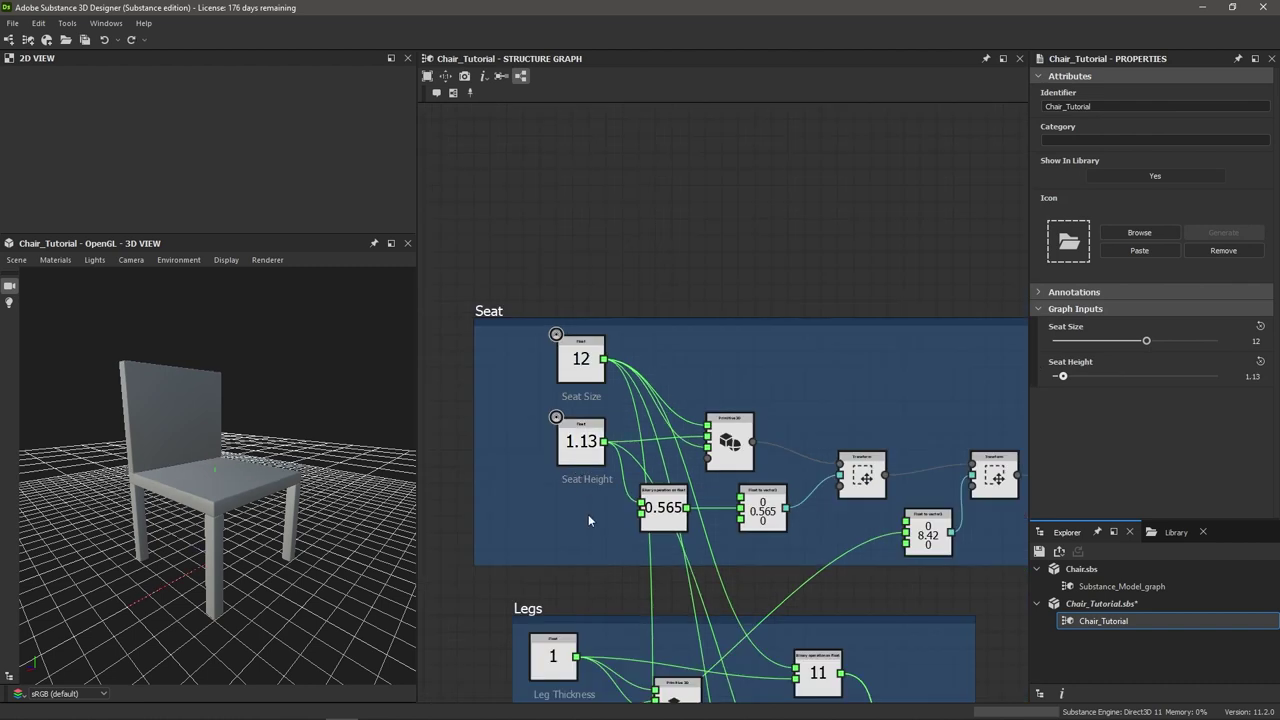
Bring the Legs frame into view and expose the Leg Thickness node as a graph parameter
middle_drag(595, 640, 616, 370)
scroll(597, 472, up, 2)
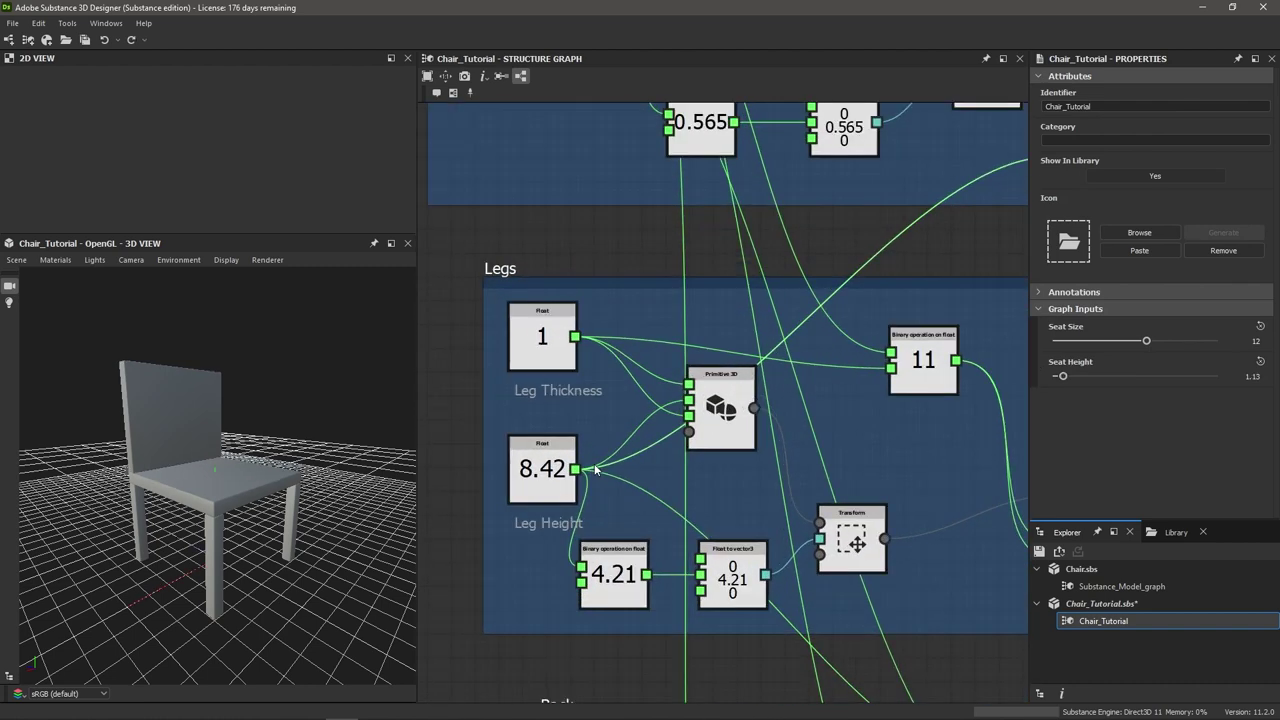
right_click(540, 338)
right_click(540, 338)
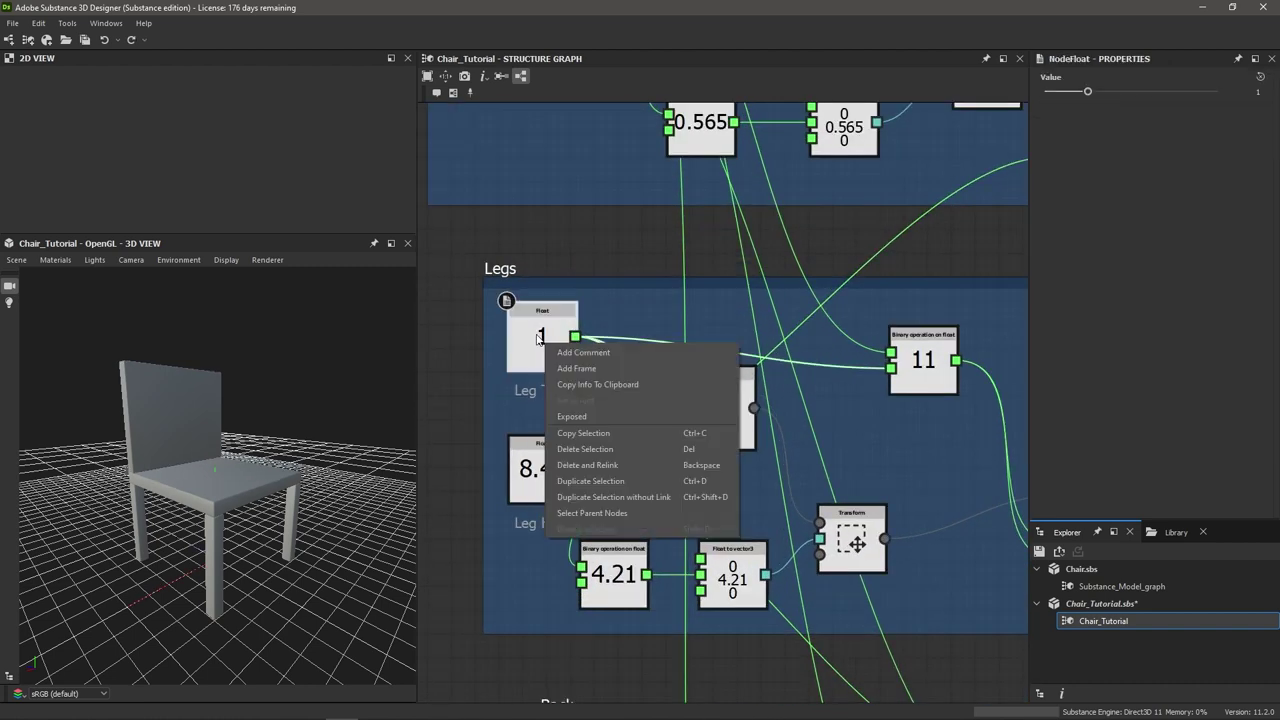
click(588, 413)
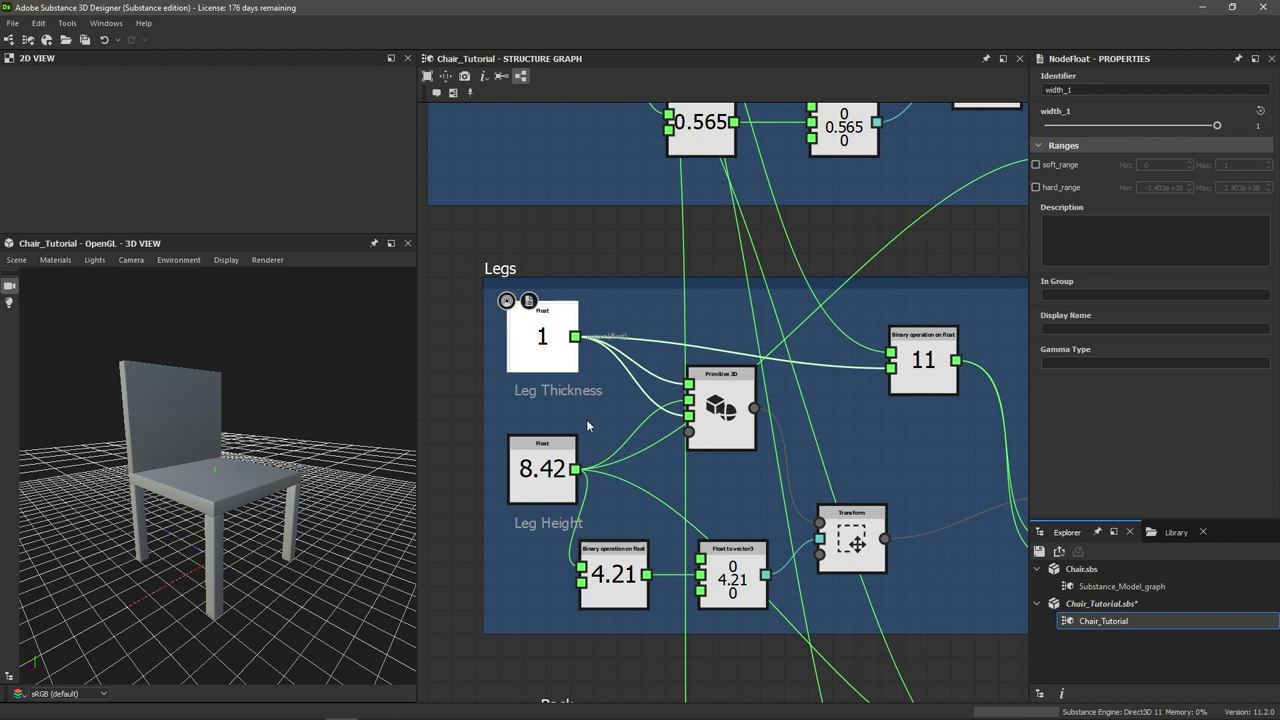
Enable soft and hard ranges on Leg Thickness, both set to 1–3
click(1035, 165)
click(1036, 187)
click(1150, 165)
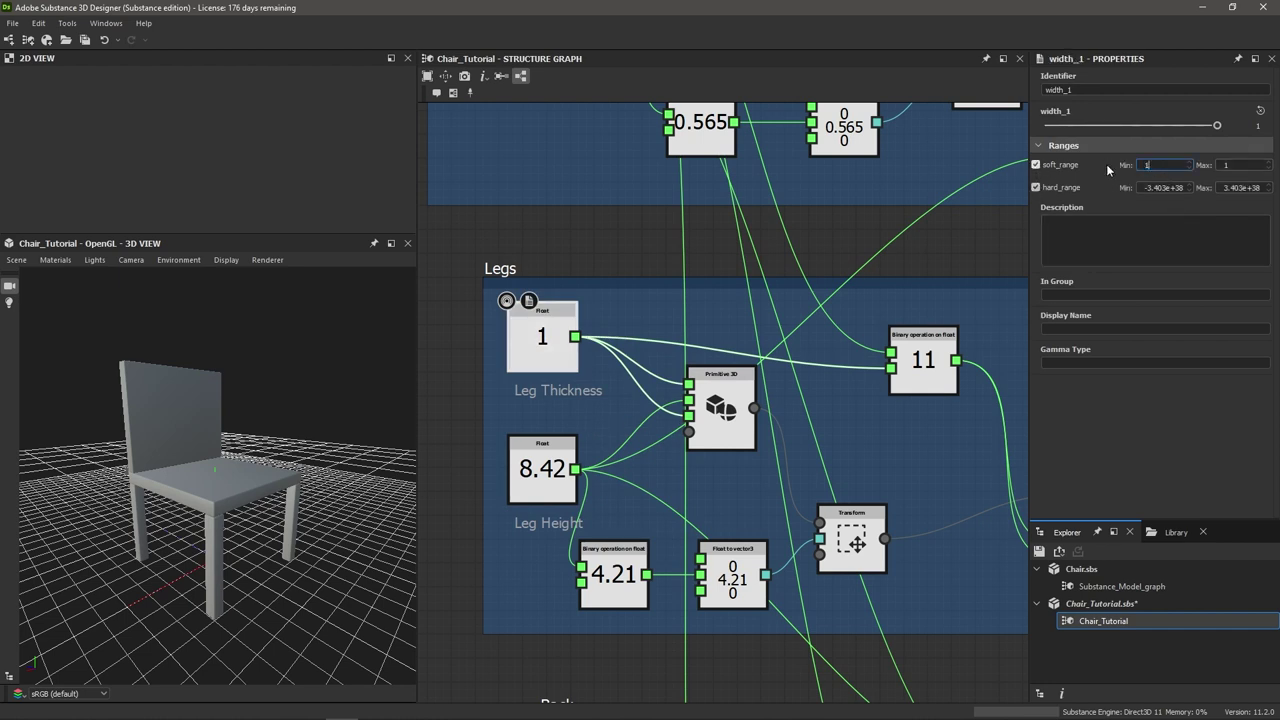
key(Tab)
text(3)
key(Tab)
text(1)
key(Tab)
text(3)
key(Tab)
Give the Leg Thickness parameter the display name 'Leg Thick'
click(1070, 329)
text(Leg Thickness)
click(540, 467)
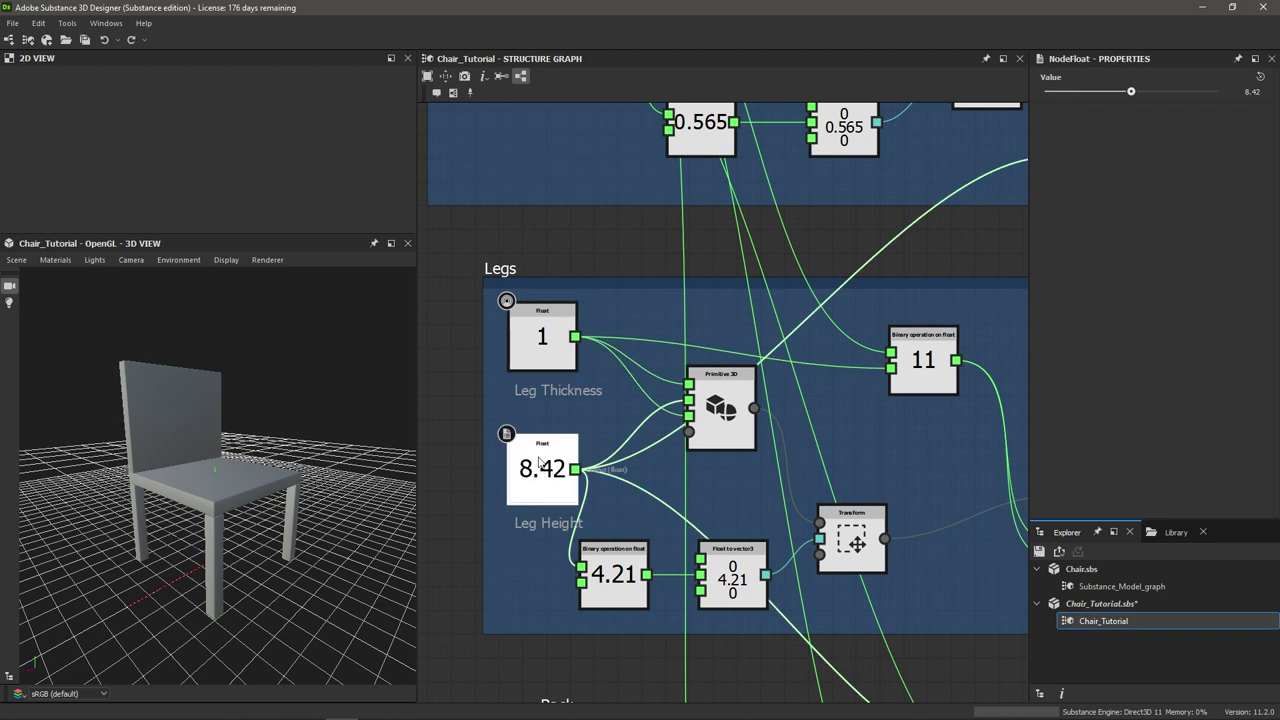
Expose the Leg Height node as a graph parameter with soft and hard ranges enabled
right_click(540, 467)
click(578, 538)
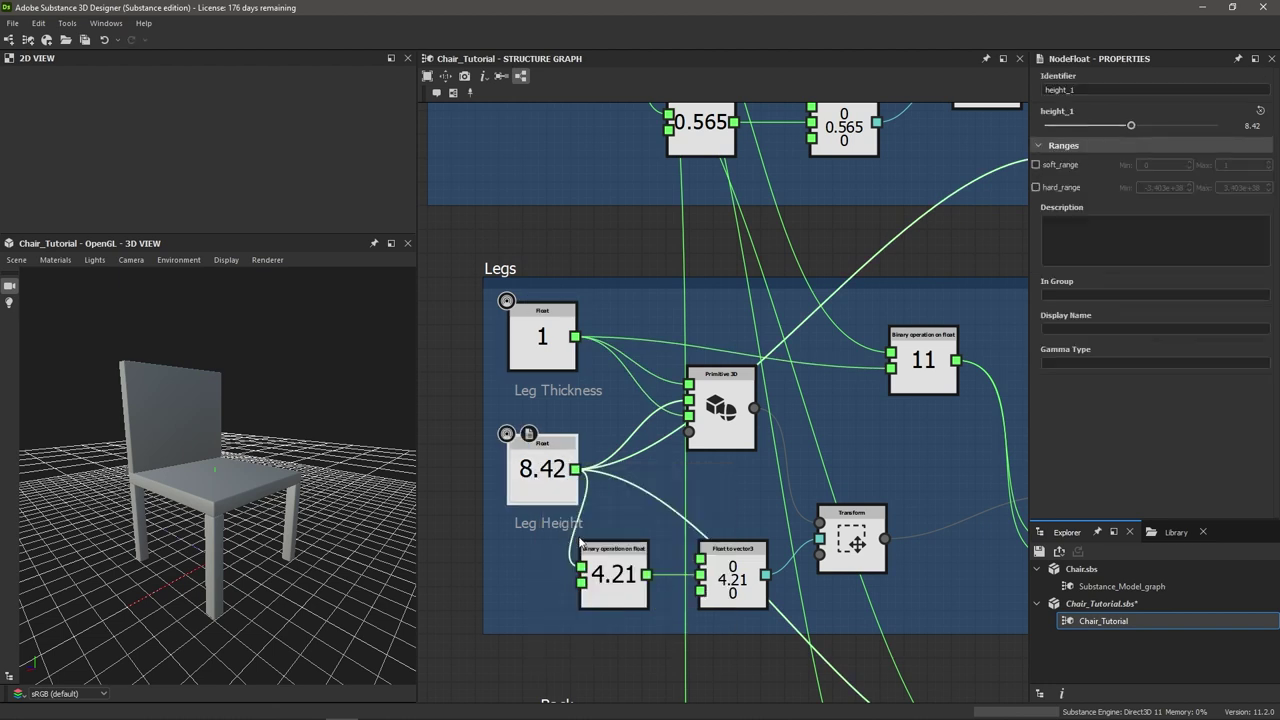
click(1037, 164)
click(1037, 187)
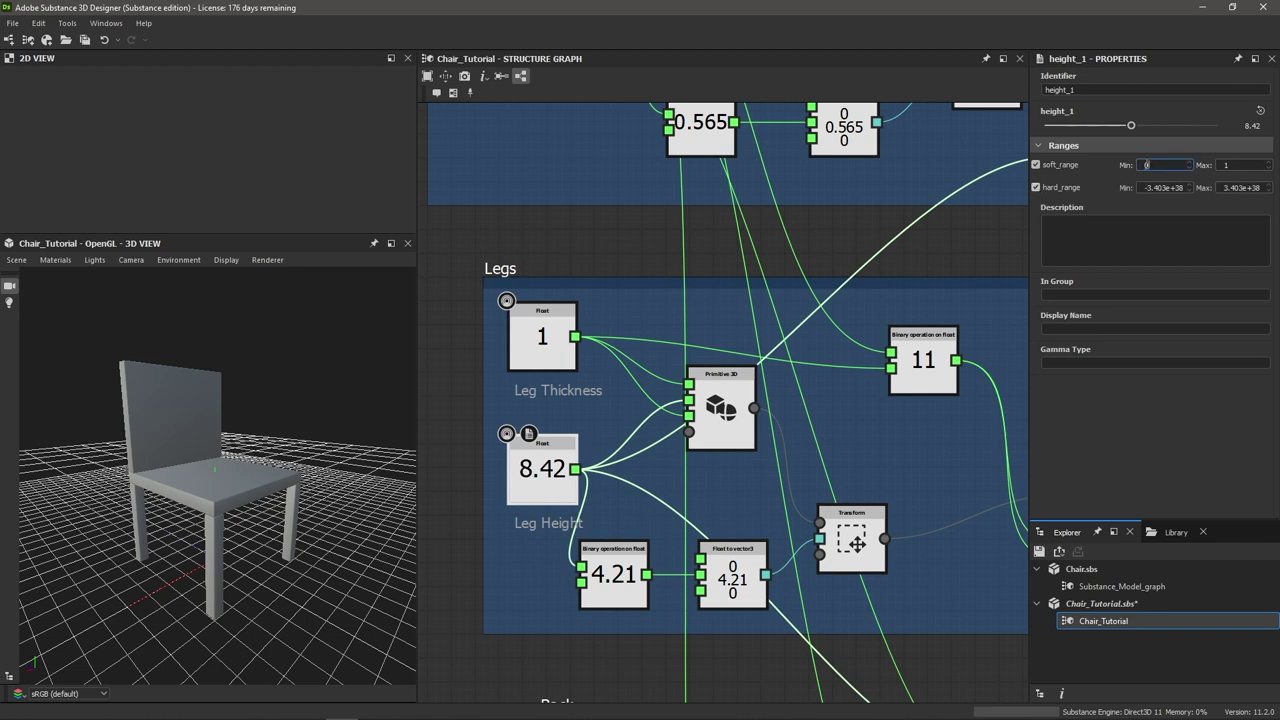
Set both Leg Height ranges to 2–20 and test its graph input slider, ending at 8.42
text(2)
key(Tab)
text(20)
key(Tab)
text(2)
key(Tab)
text(20)
key(Return)
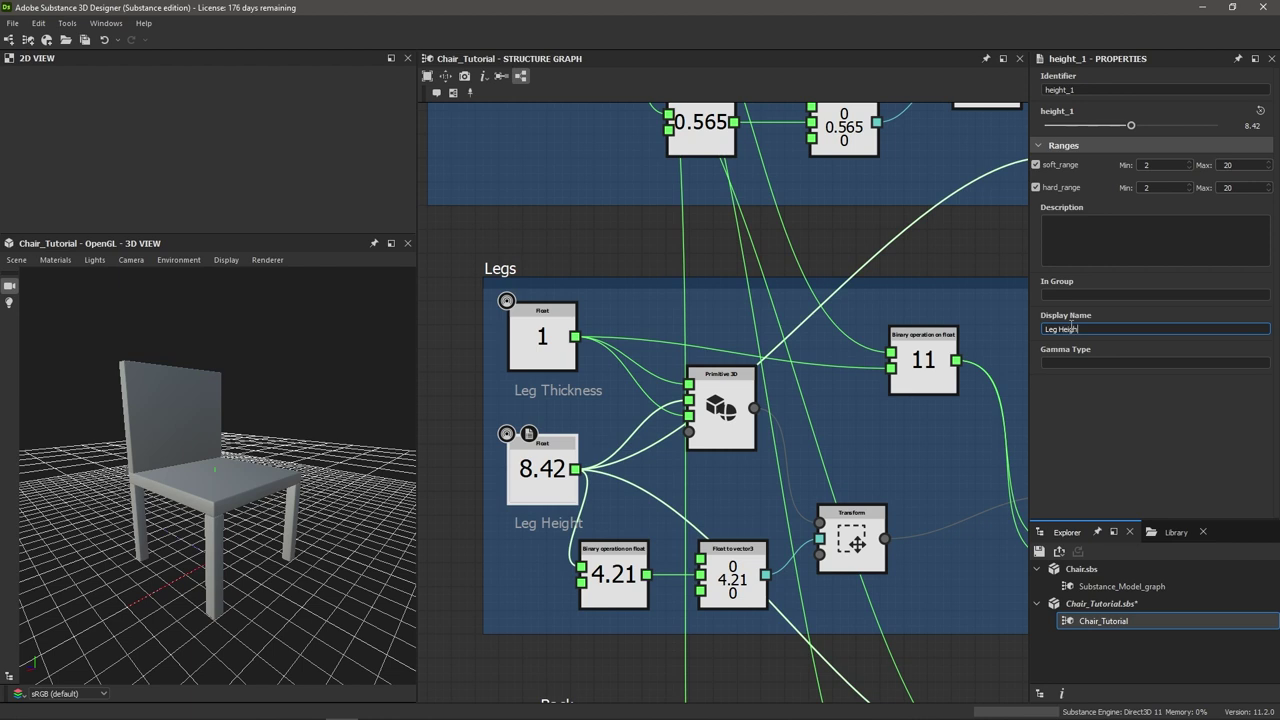
click(1000, 300)
drag(1088, 446, 1110, 467)
Bring the Back frame into view and expose the Back Height value node as a graph input
scroll(628, 367, down, 2)
scroll(628, 367, down, 8)
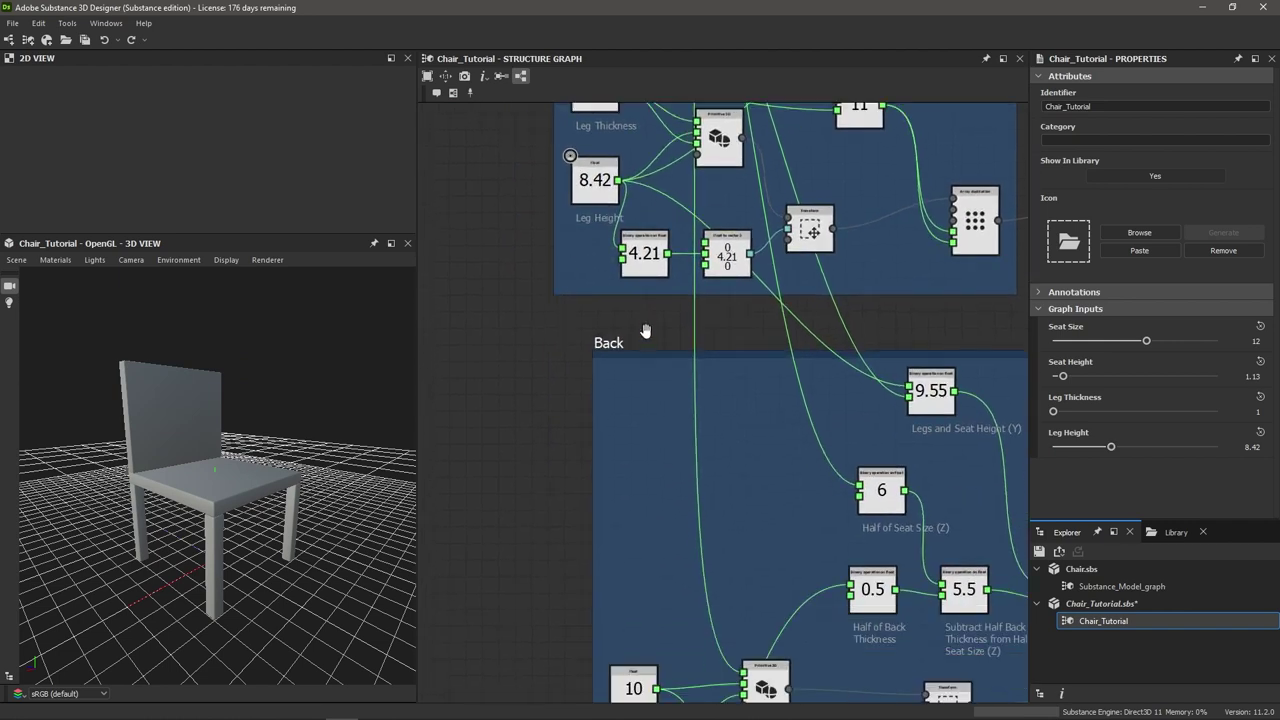
middle_drag(692, 540, 622, 495)
scroll(622, 495, up, 2)
scroll(622, 495, down, 1)
scroll(622, 495, up, 1)
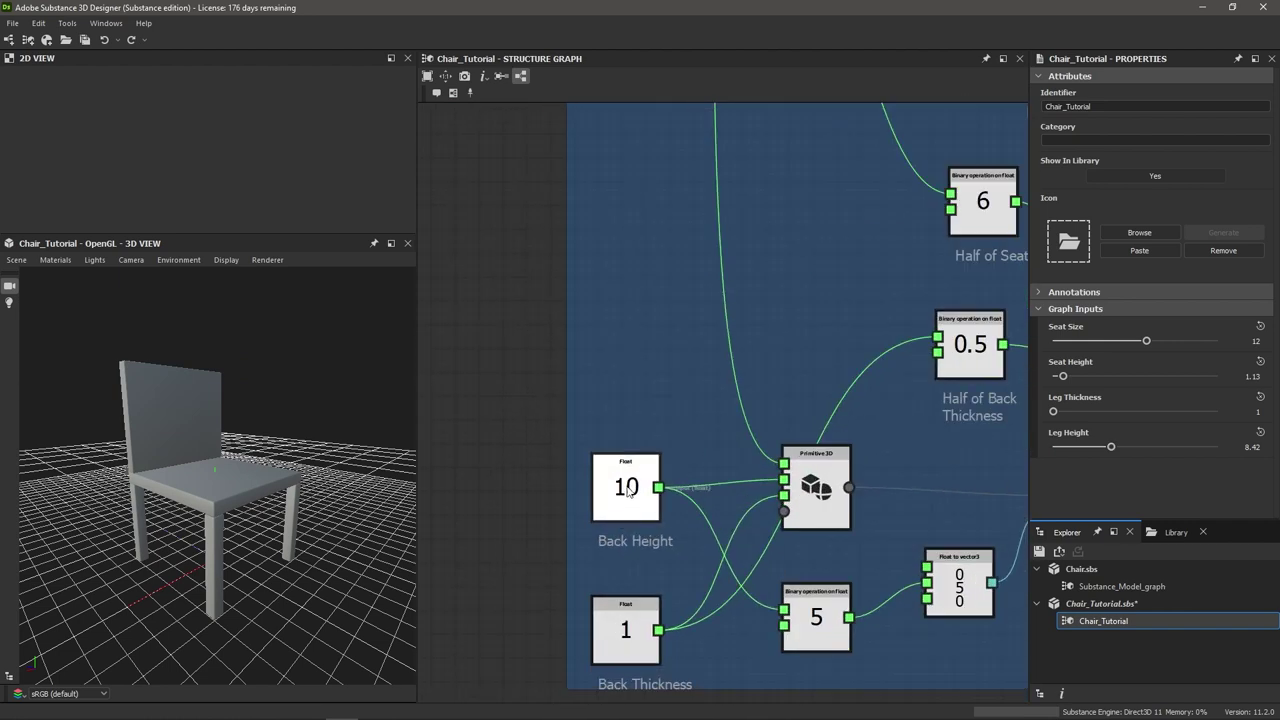
right_click(620, 496)
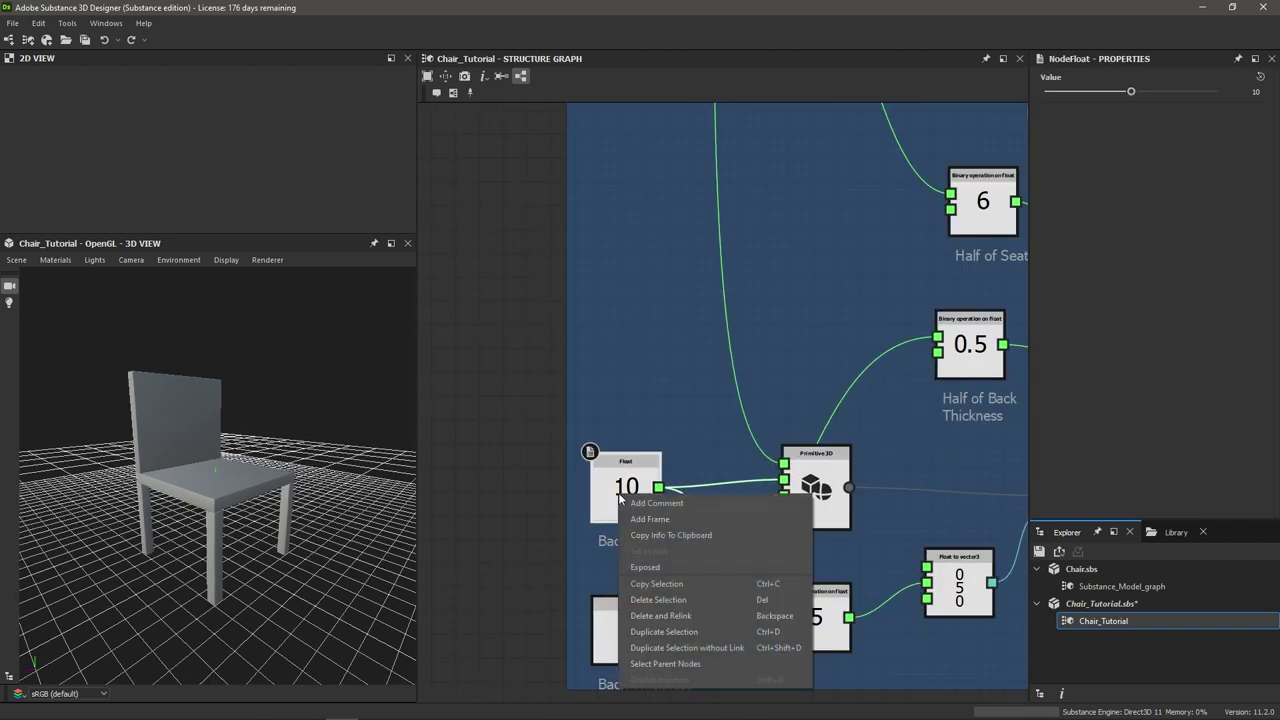
click(665, 568)
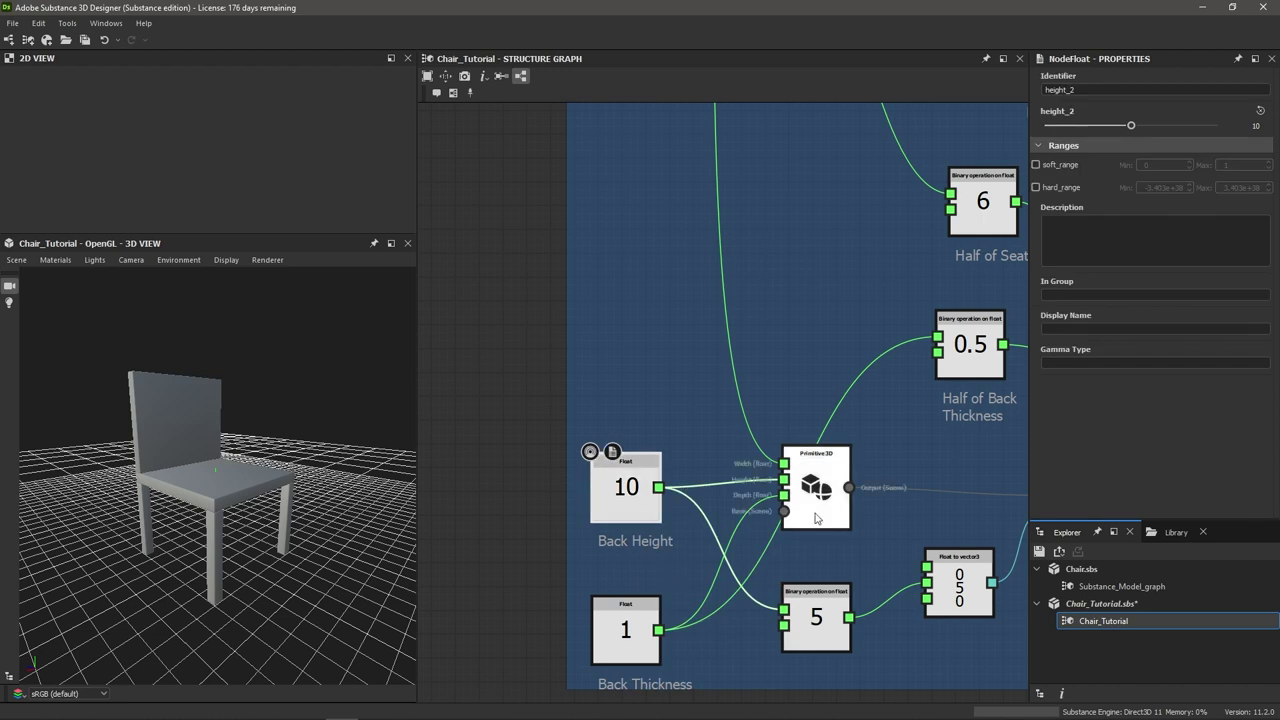
Enable soft and hard ranges on the Back Height parameter, both set to 5–15
click(1036, 164)
click(1037, 187)
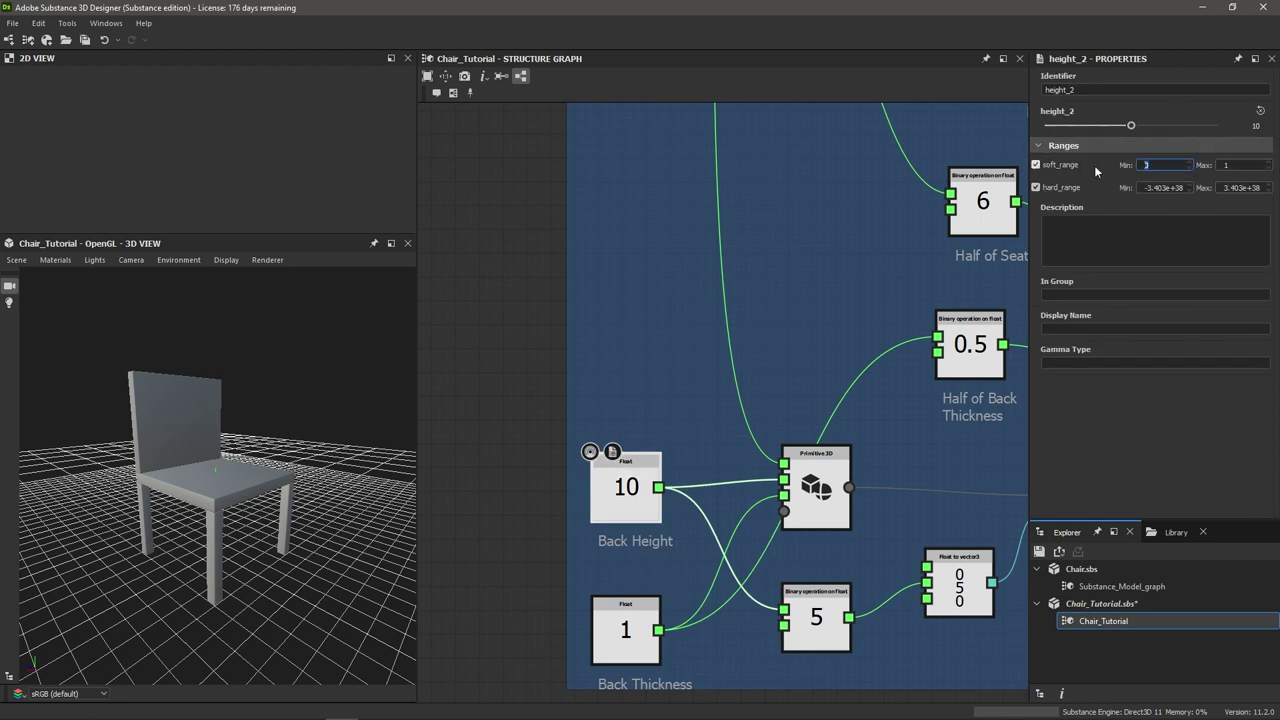
text(5)
key(Tab)
text(15)
key(Tab)
text(15)
key(BackSpace)
key(BackSpace)
text(5)
key(Tab)
text(15)
Set the parameter's display name to 'Back Height'
click(1102, 328)
text(Back Height)
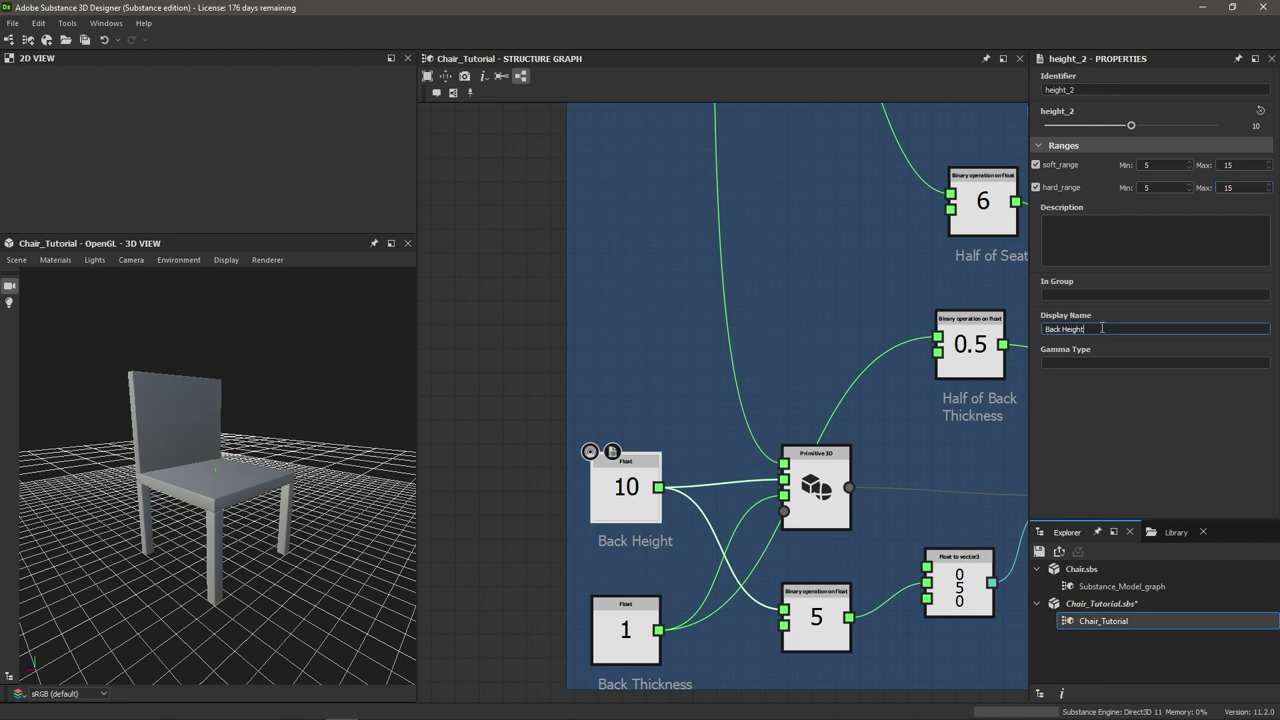
scroll(656, 372, down, 1)
click(540, 366)
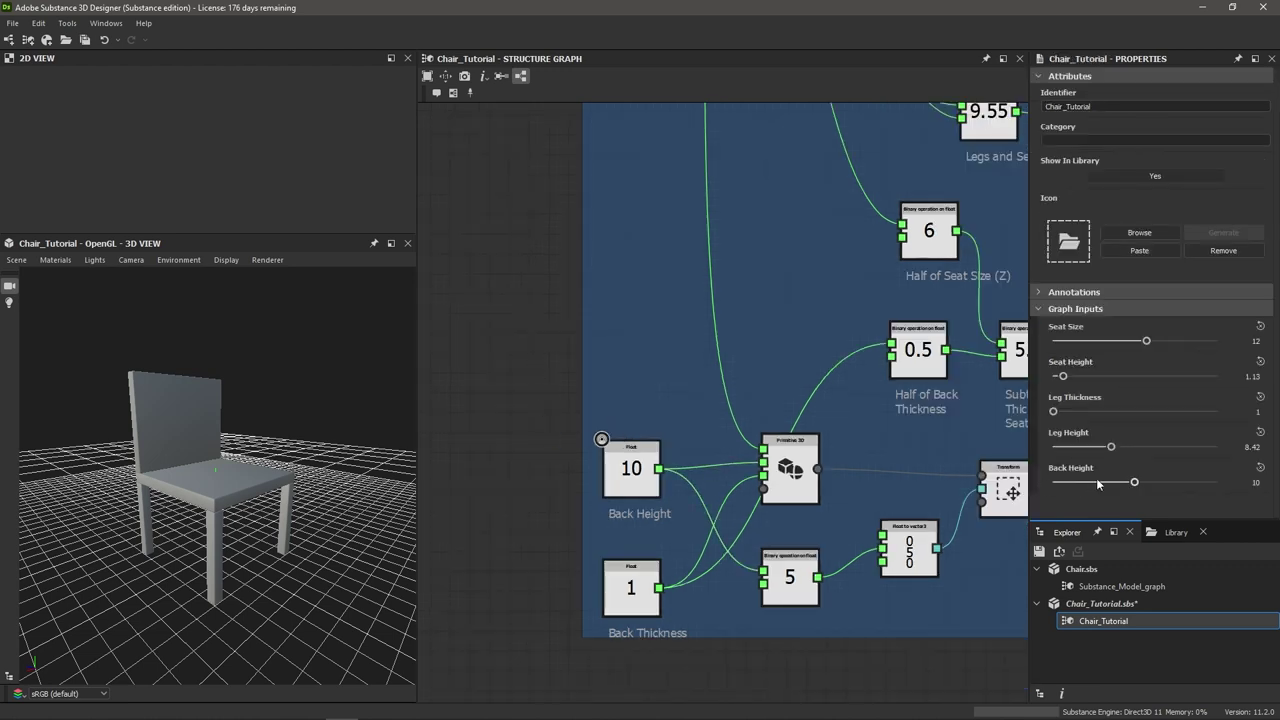
Test the chair inputs, leaving Back Height 10.26, Leg Thickness 1.24 and Seat Size 10.38
drag(1134, 482, 1110, 461)
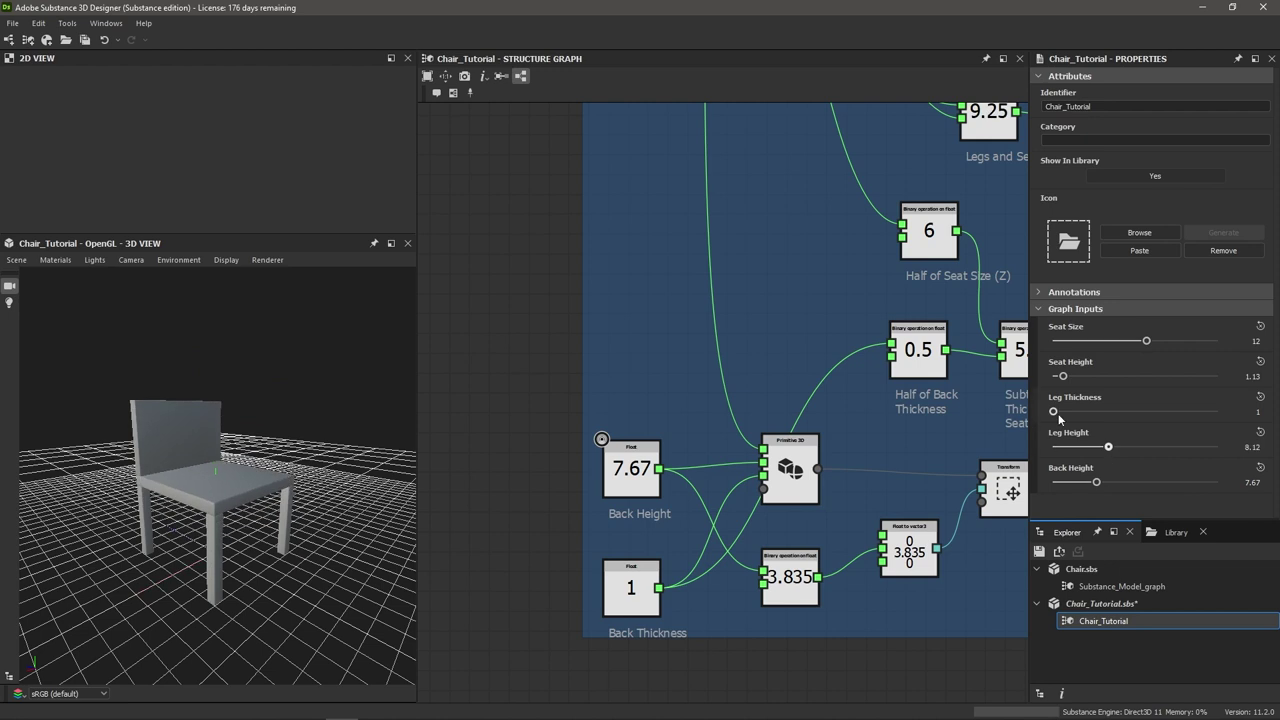
drag(1053, 411, 1063, 386)
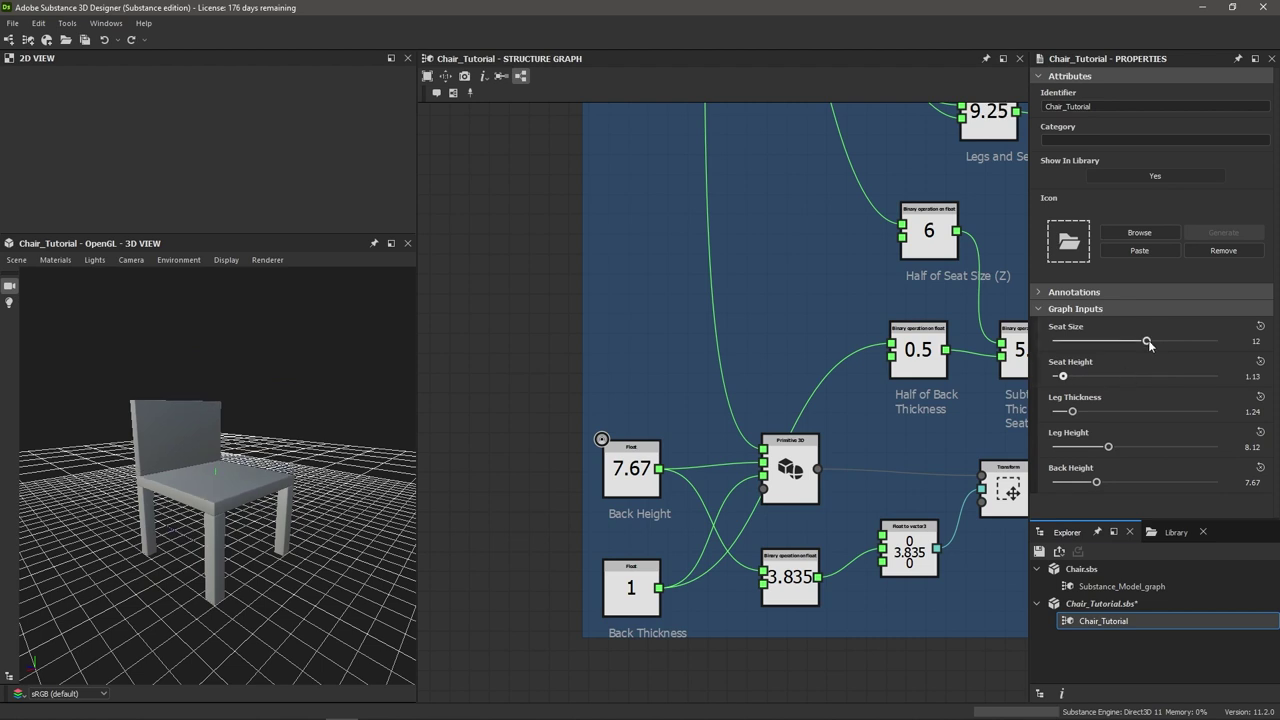
drag(1147, 345, 1190, 360)
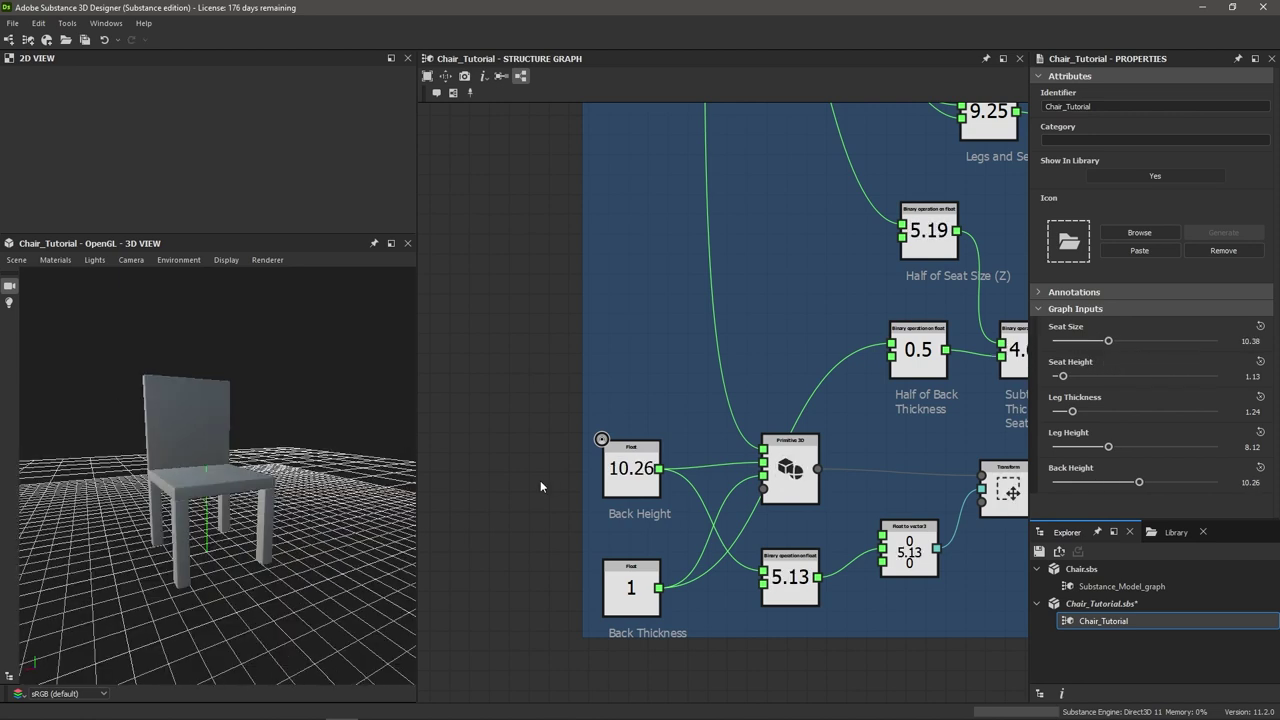
scroll(540, 480, down, 6)
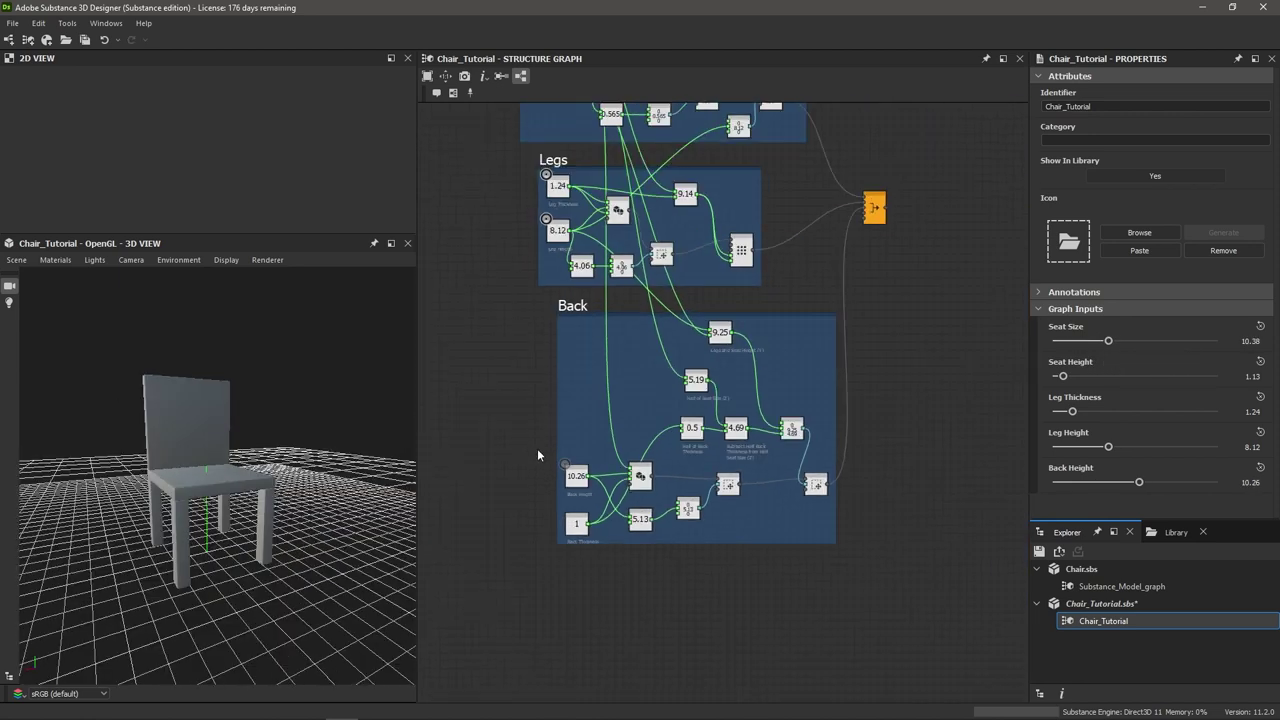
middle_drag(508, 375, 534, 517)
scroll(561, 366, up, 5)
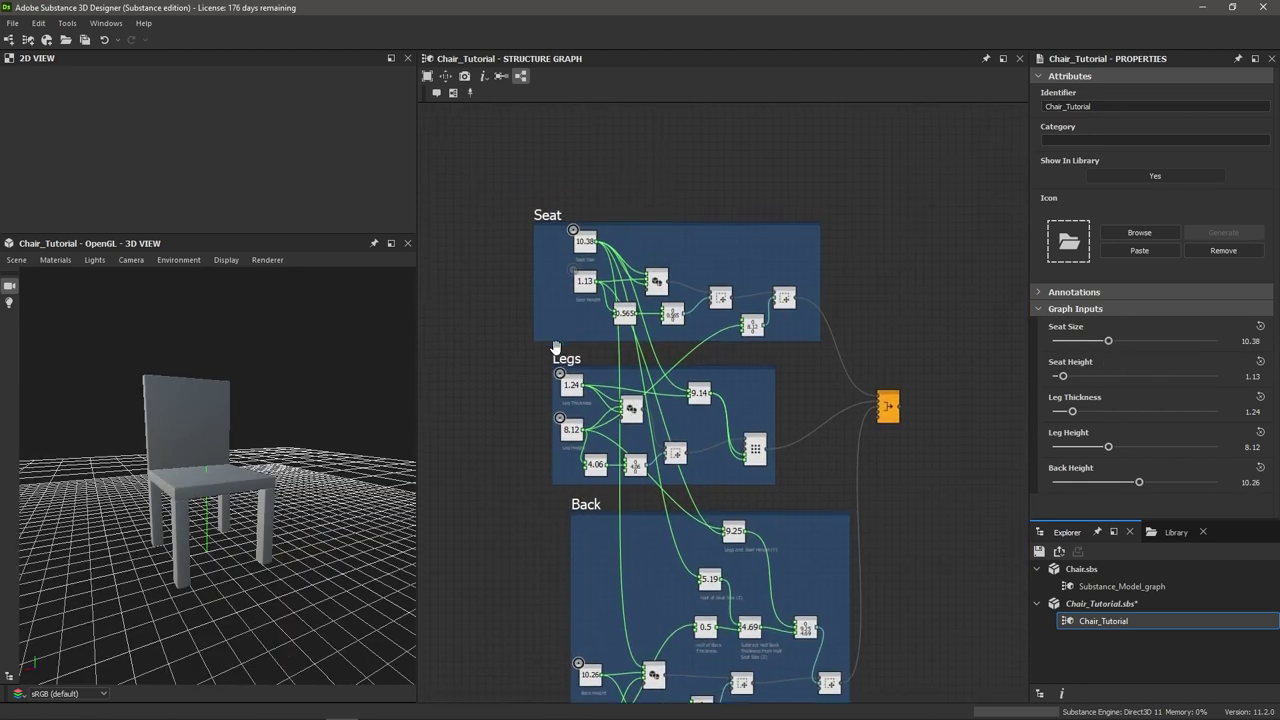
scroll(635, 338, up, 3)
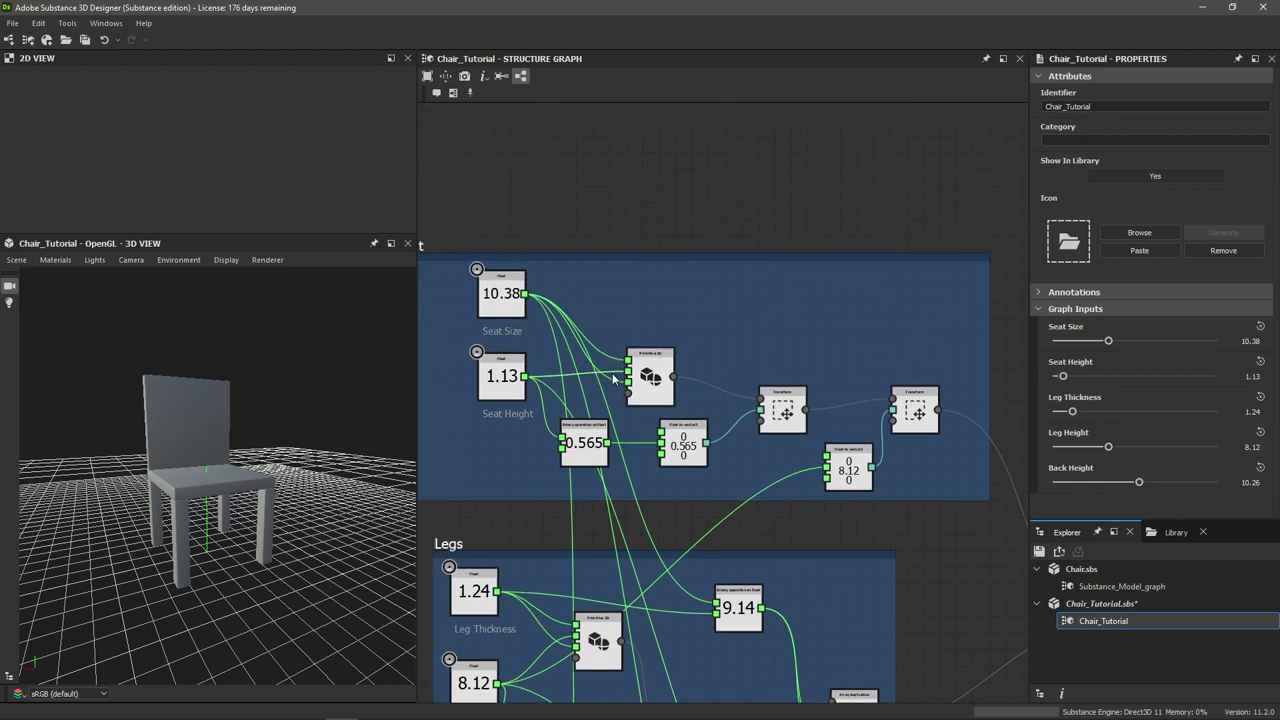
scroll(655, 392, down, 1)
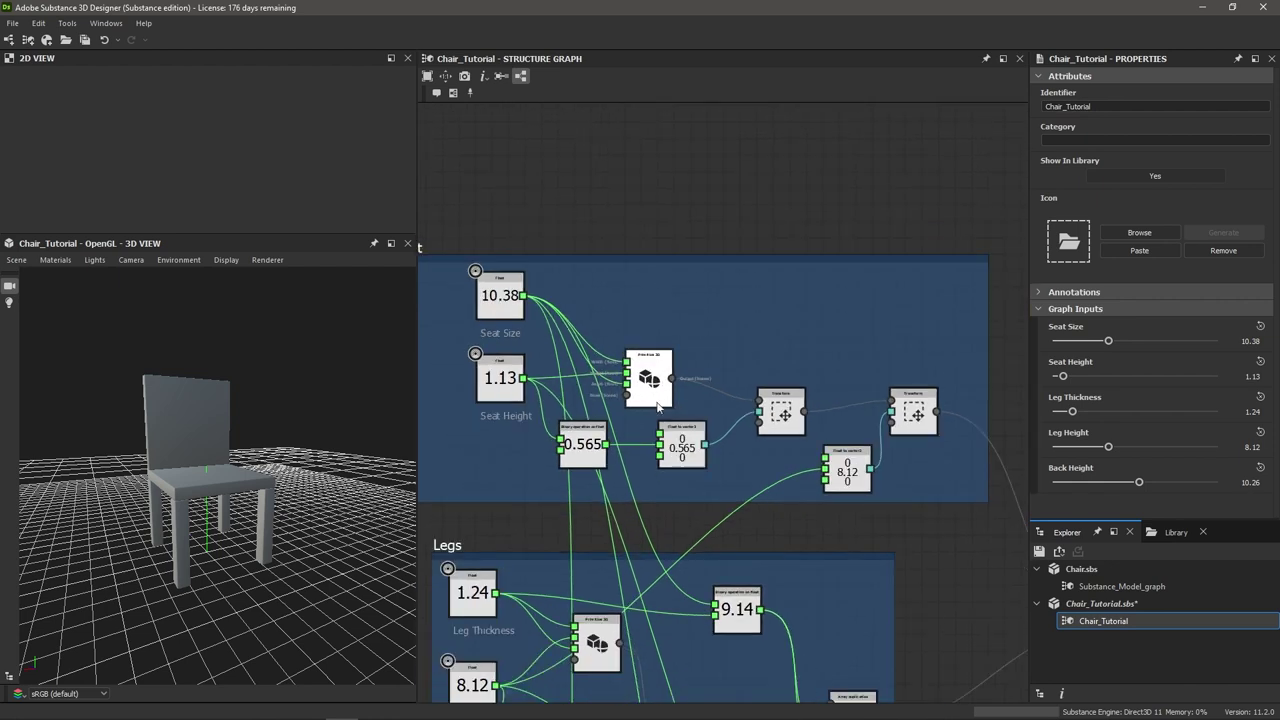
scroll(765, 422, down, 2)
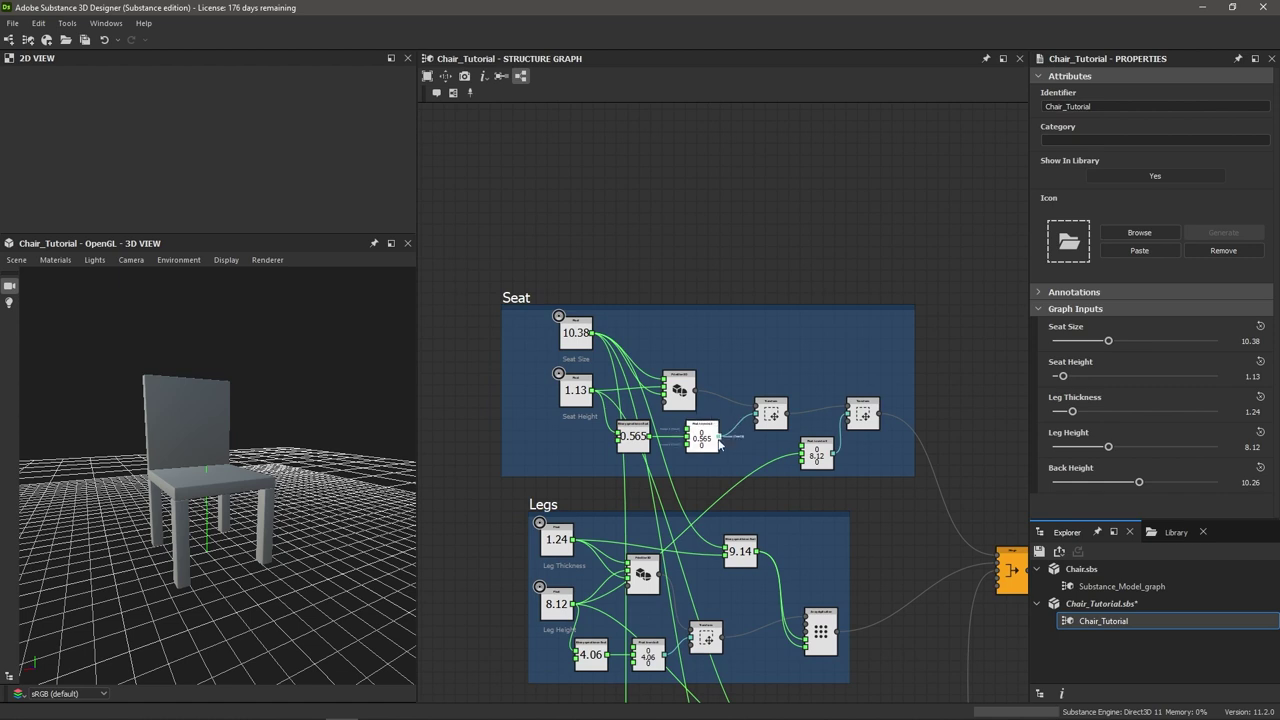
middle_drag(700, 455, 700, 422)
middle_drag(695, 493, 681, 435)
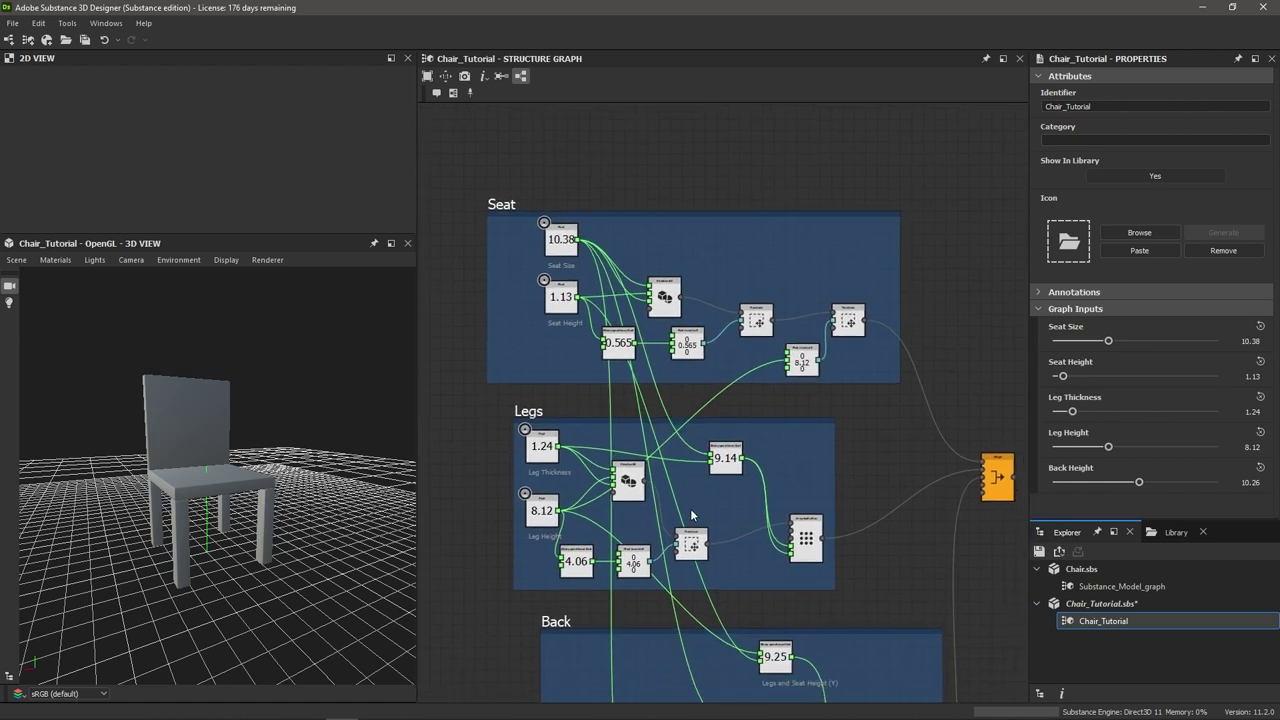
scroll(703, 517, up, 3)
middle_drag(888, 551, 828, 499)
drag(244, 548, 197, 562)
scroll(809, 531, up, 2)
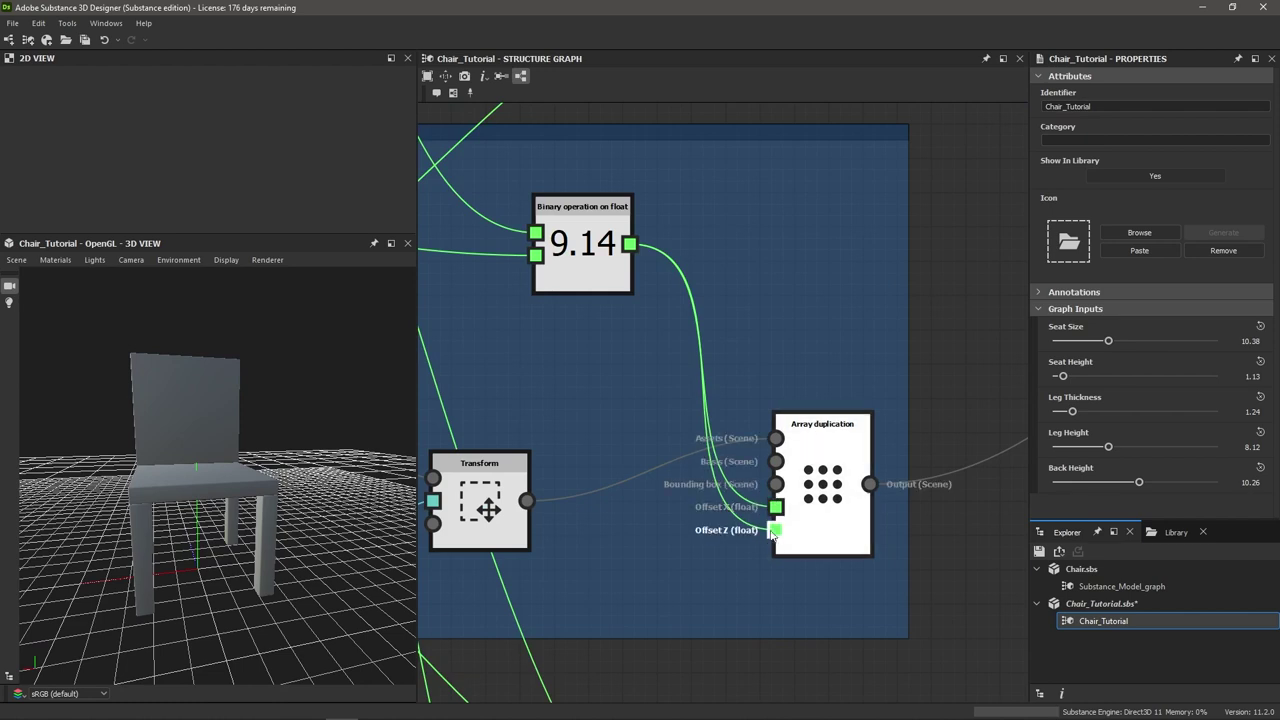
drag(244, 524, 190, 540)
scroll(642, 498, down, 5)
middle_drag(590, 527, 588, 360)
scroll(587, 486, up, 3)
scroll(561, 492, up, 2)
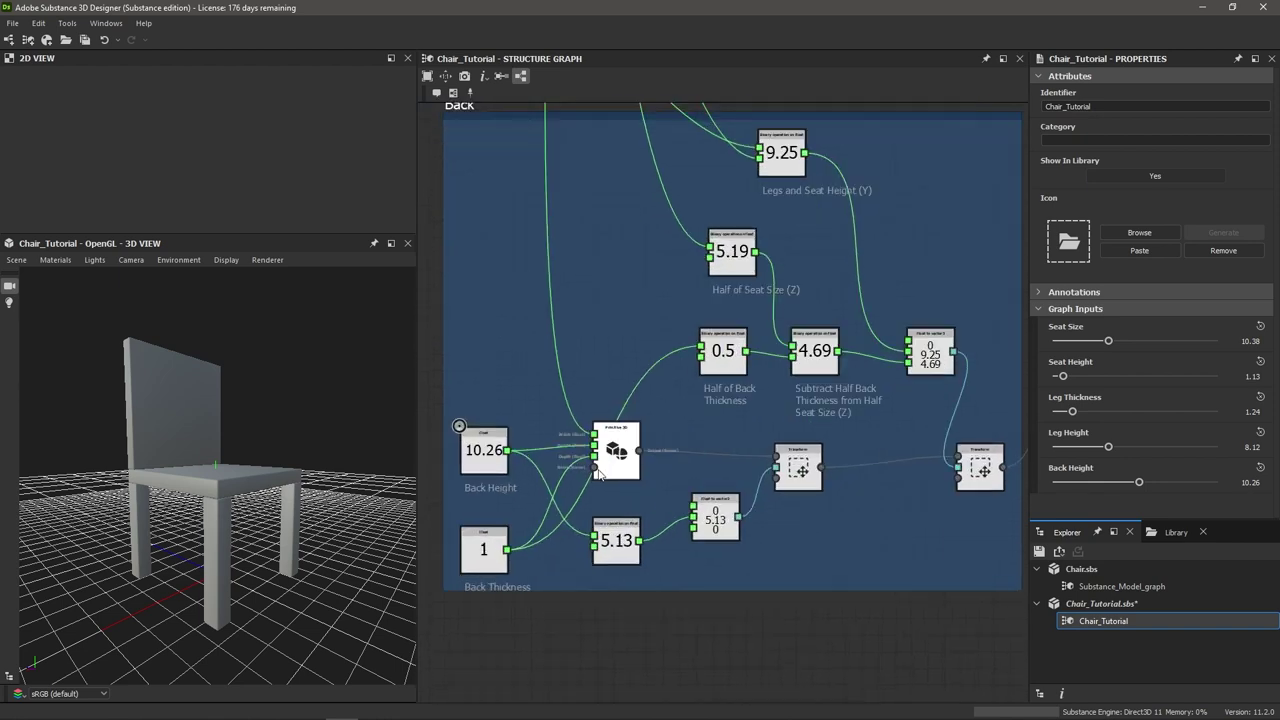
scroll(612, 455, down, 3)
scroll(660, 370, up, 3)
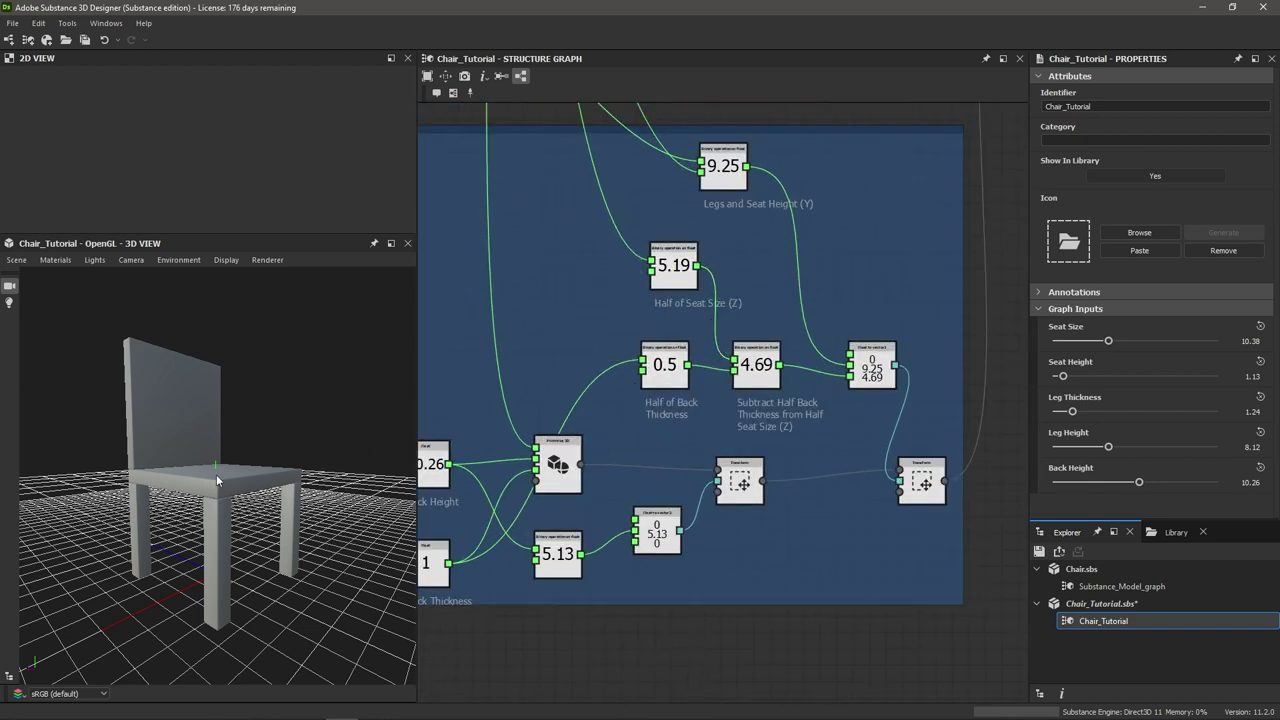
drag(217, 480, 146, 495)
scroll(175, 486, up, 3)
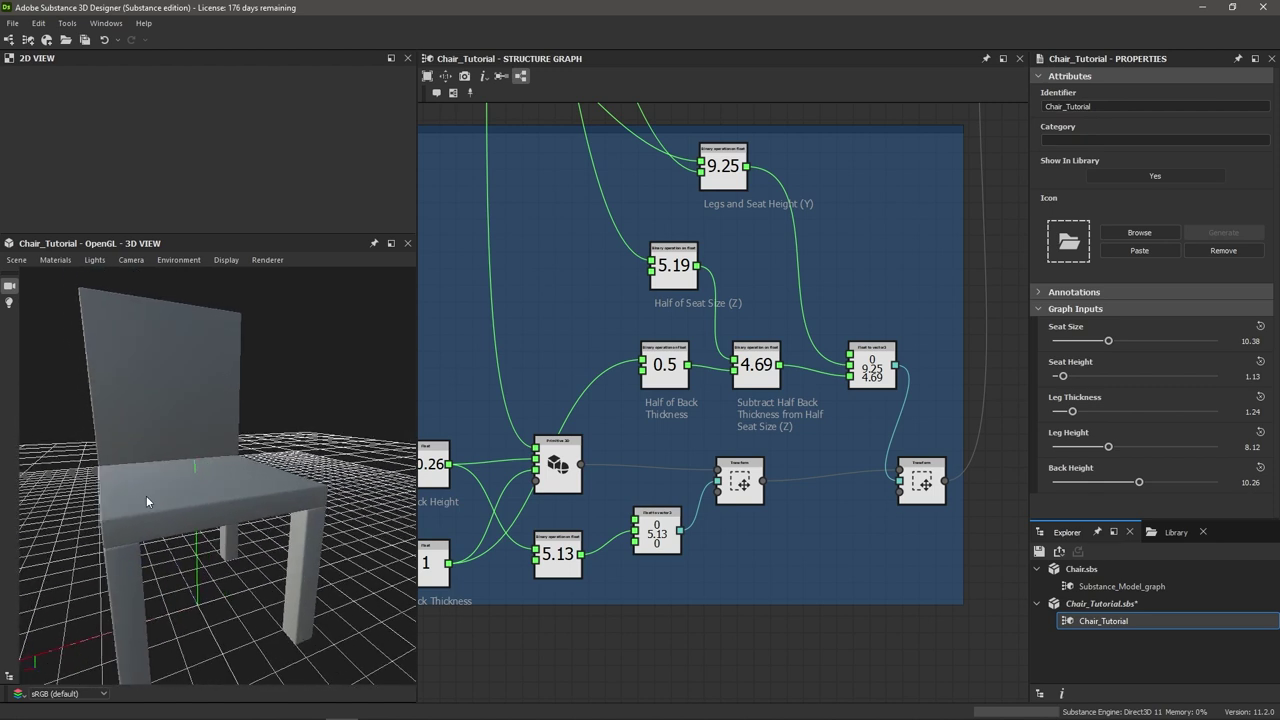
scroll(925, 261, down, 3)
scroll(833, 319, down, 2)
scroll(832, 237, up, 4)
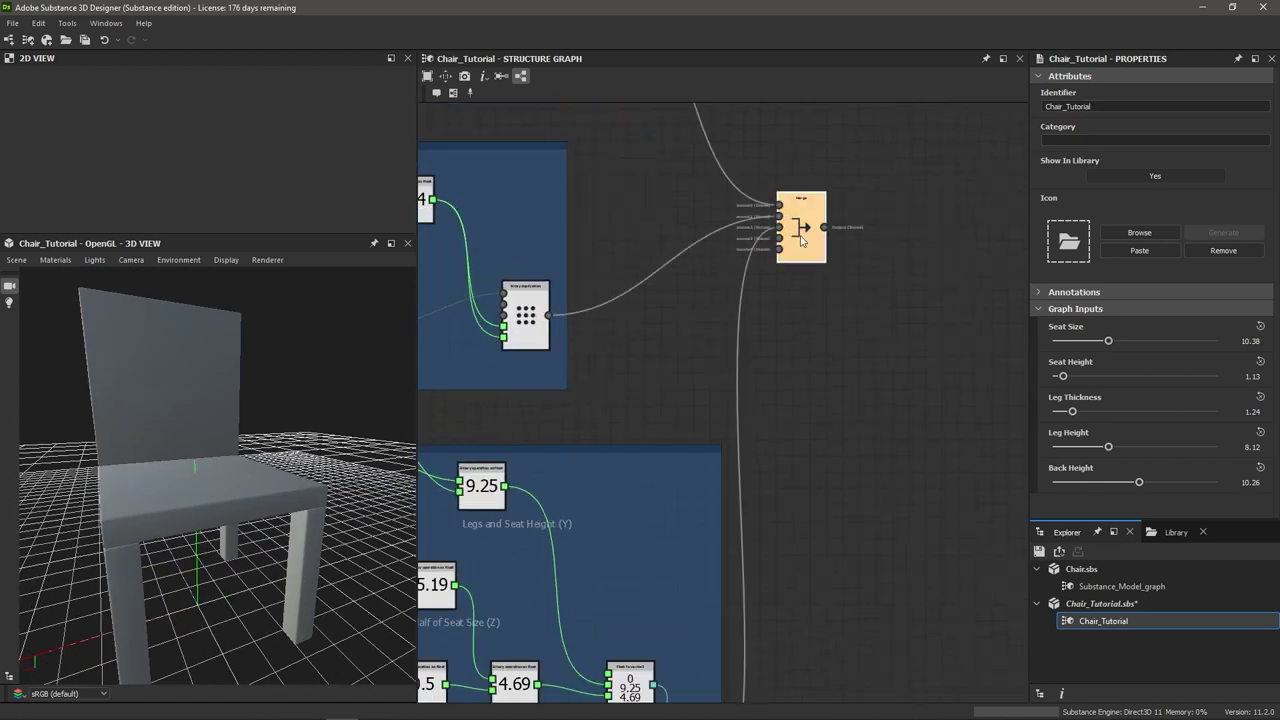
Select the Merge node combining the chair parts and open the 3D View's Scene menu
click(805, 228)
drag(200, 465, 218, 493)
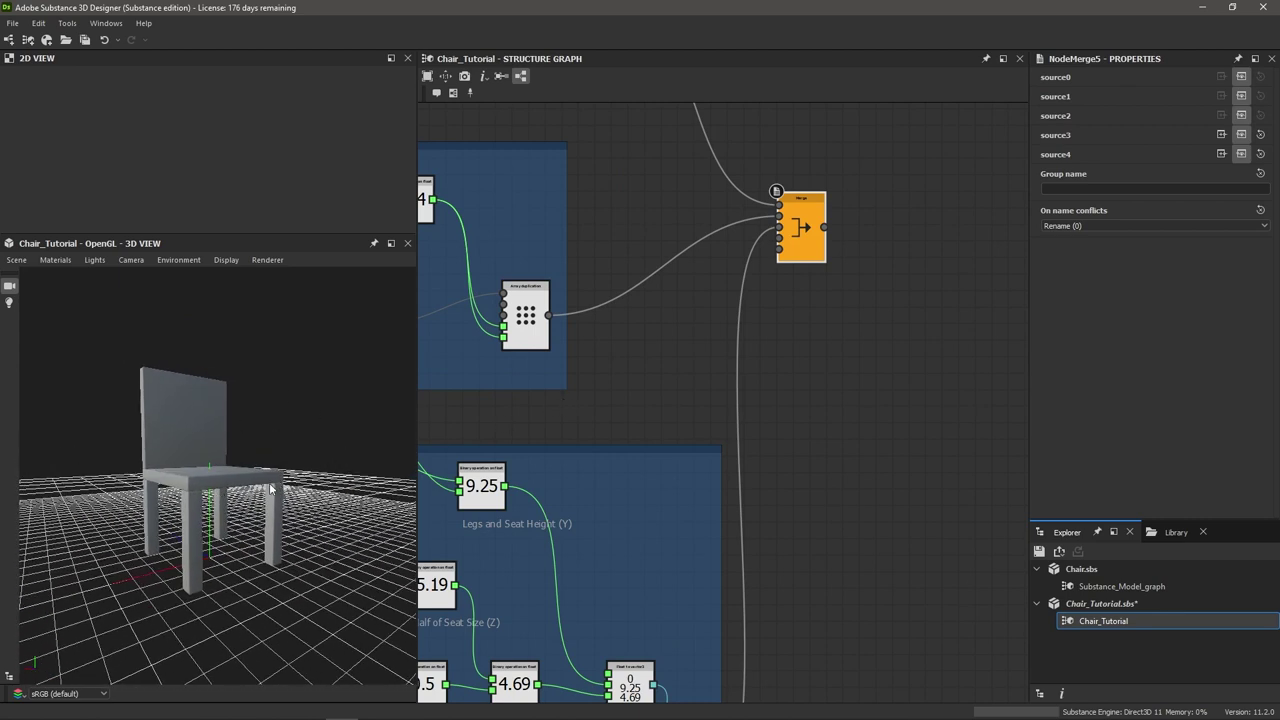
click(16, 260)
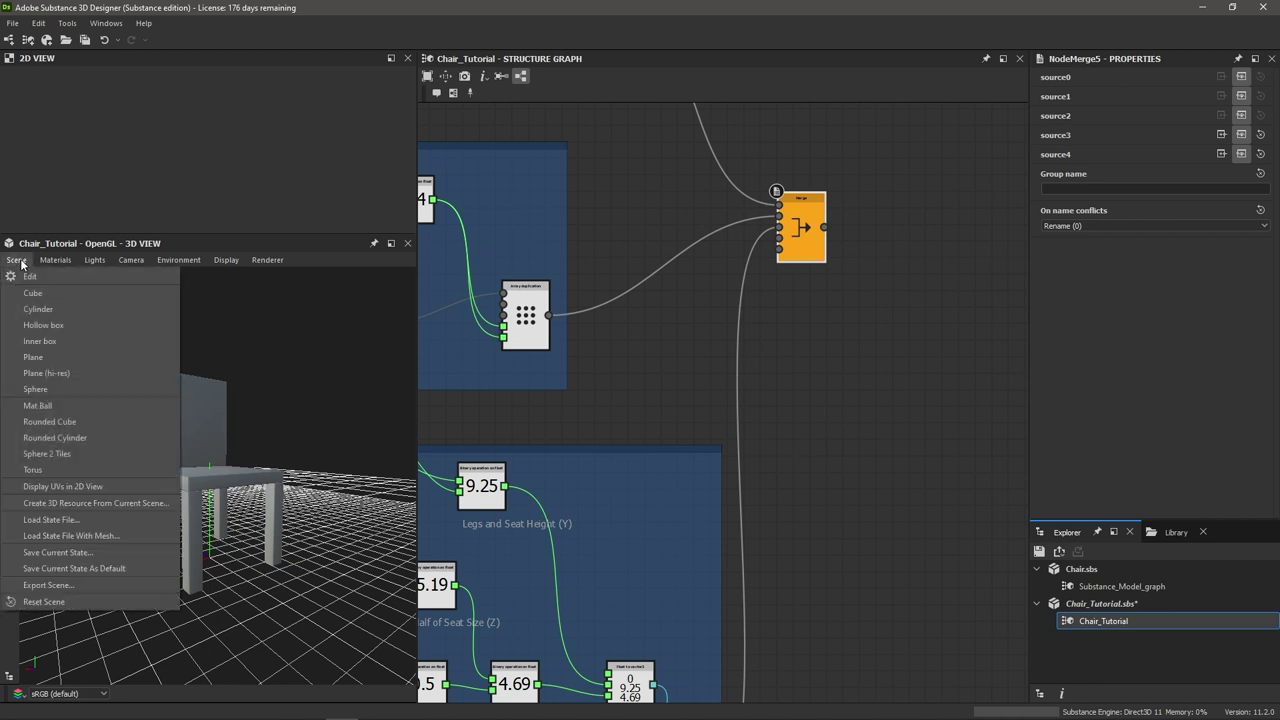
Export the scene with recomputed vertex normals, choosing AutoDesk FBX (*.fbx) as the file type
click(72, 586)
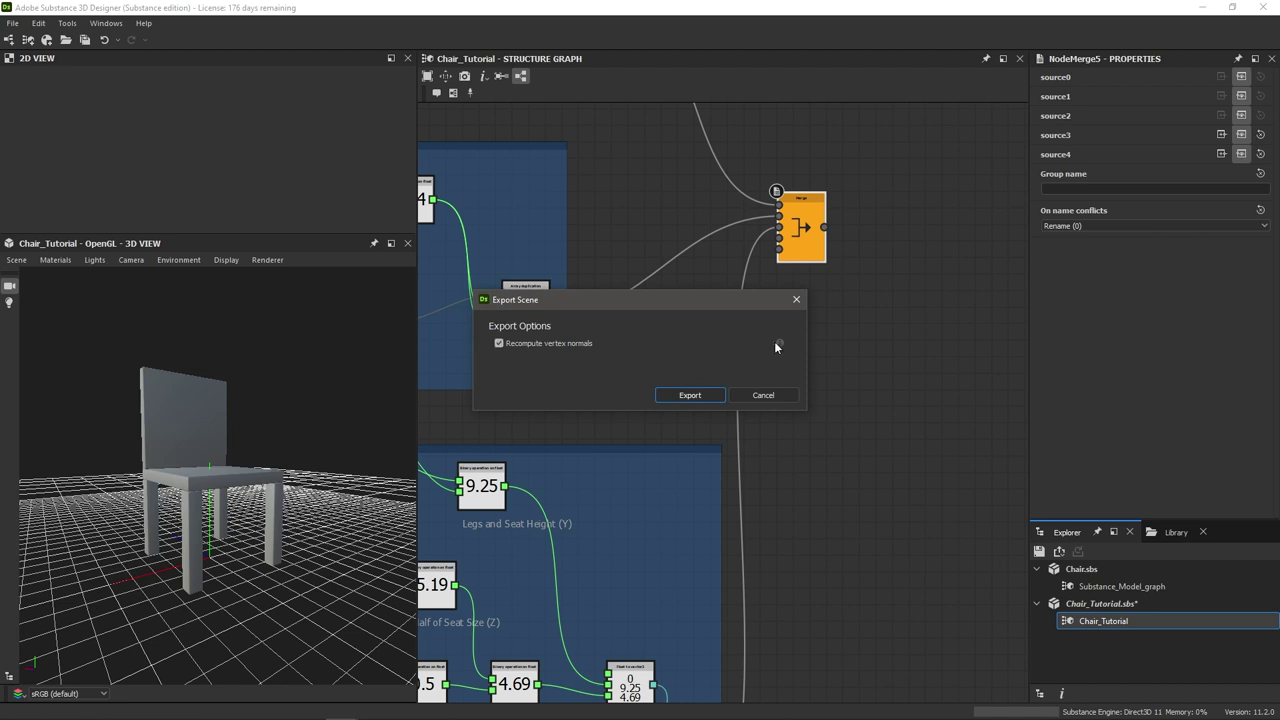
click(686, 398)
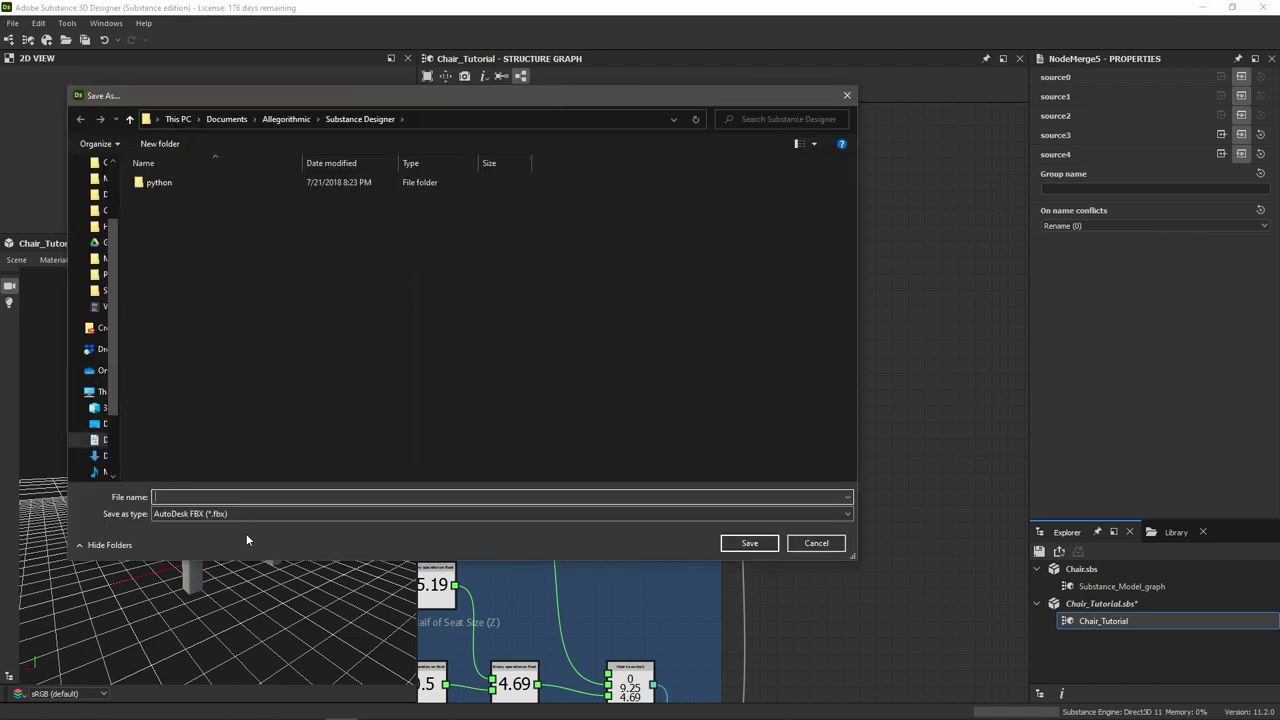
click(206, 515)
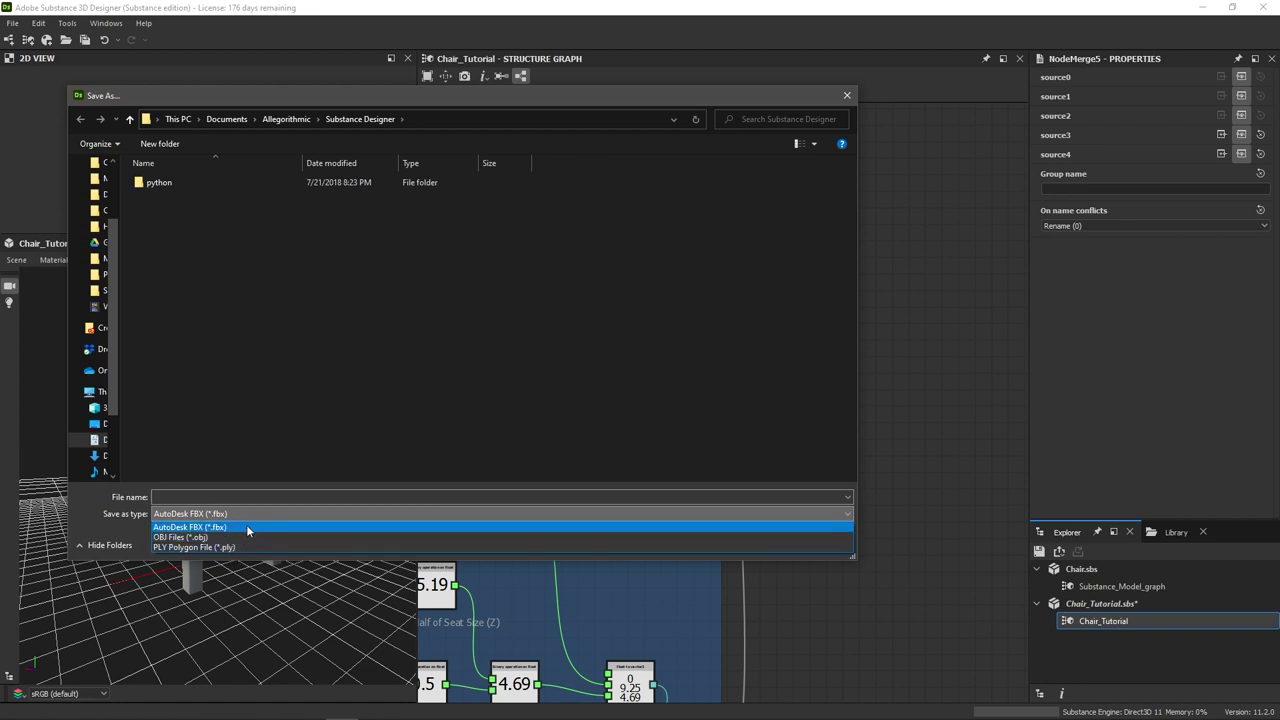
click(330, 396)
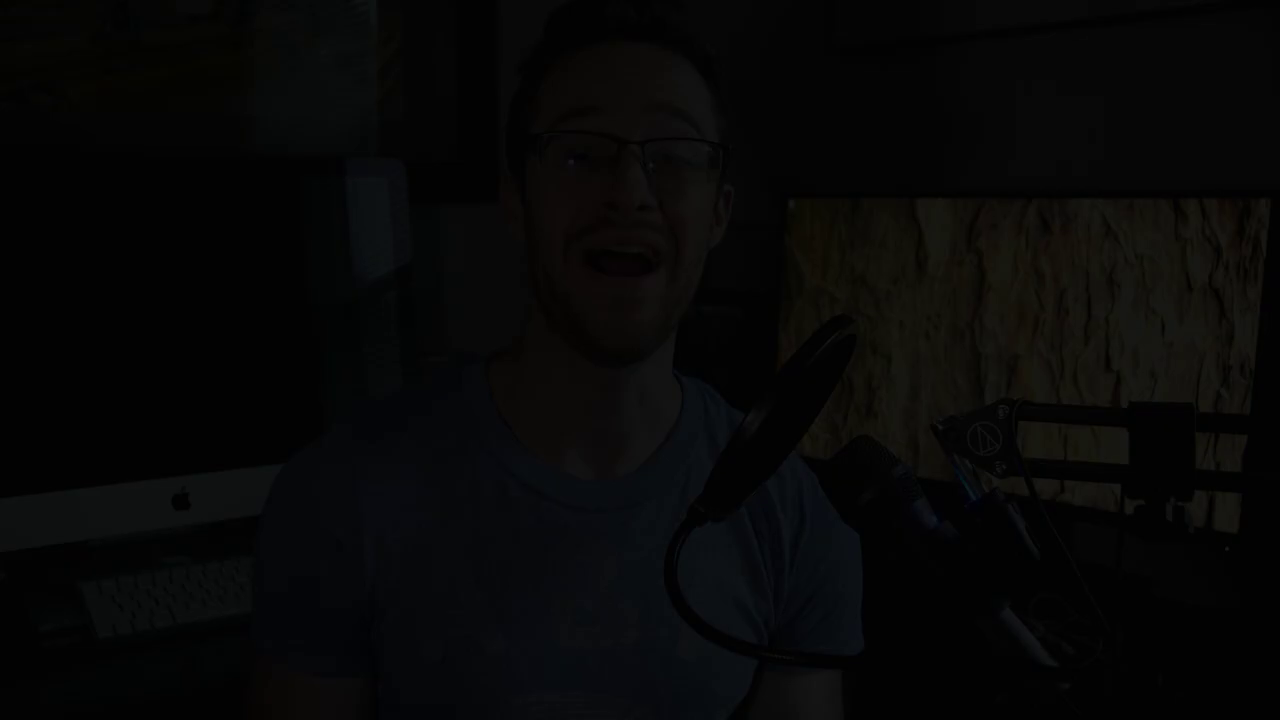